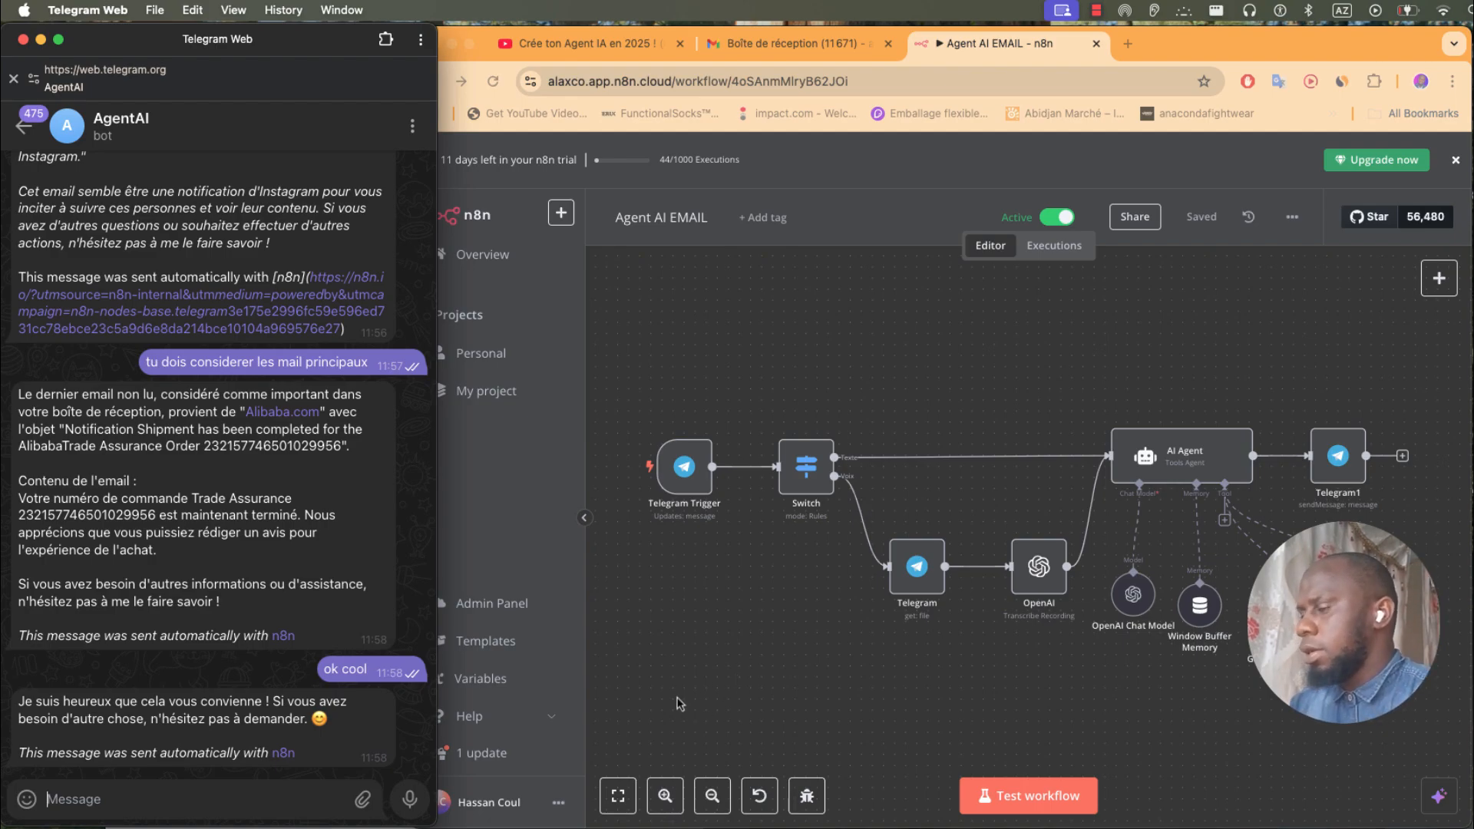
- Select all workflow nodes and place the Gmail window beside the Telegram chat
{"action": "left_click", "coordinate": [662, 376]}
{"action": "left_click_drag", "start_coordinate": [1415, 704], "coordinate": [627, 343]}
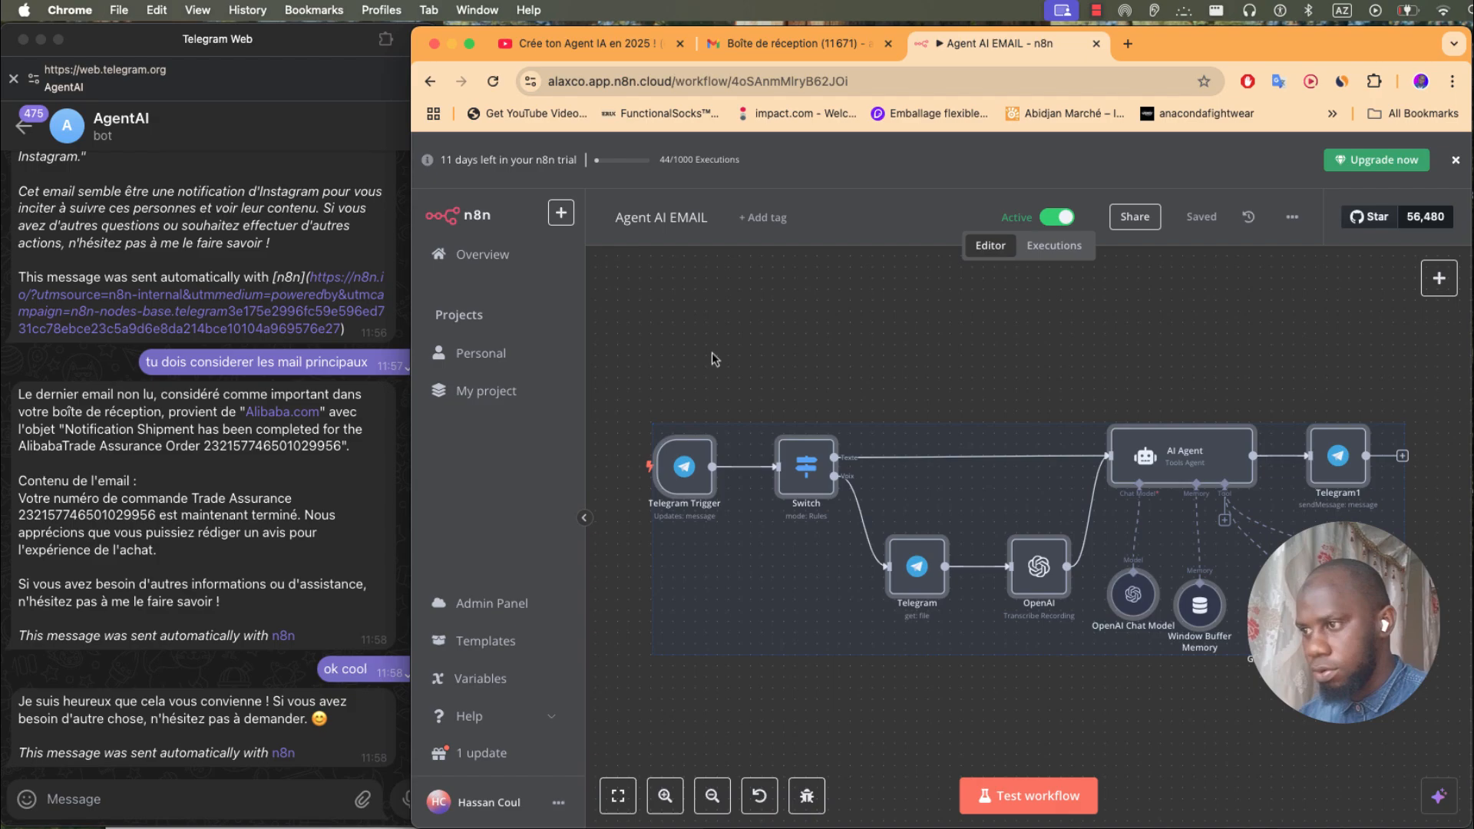
{"action": "left_click", "coordinate": [246, 683]}
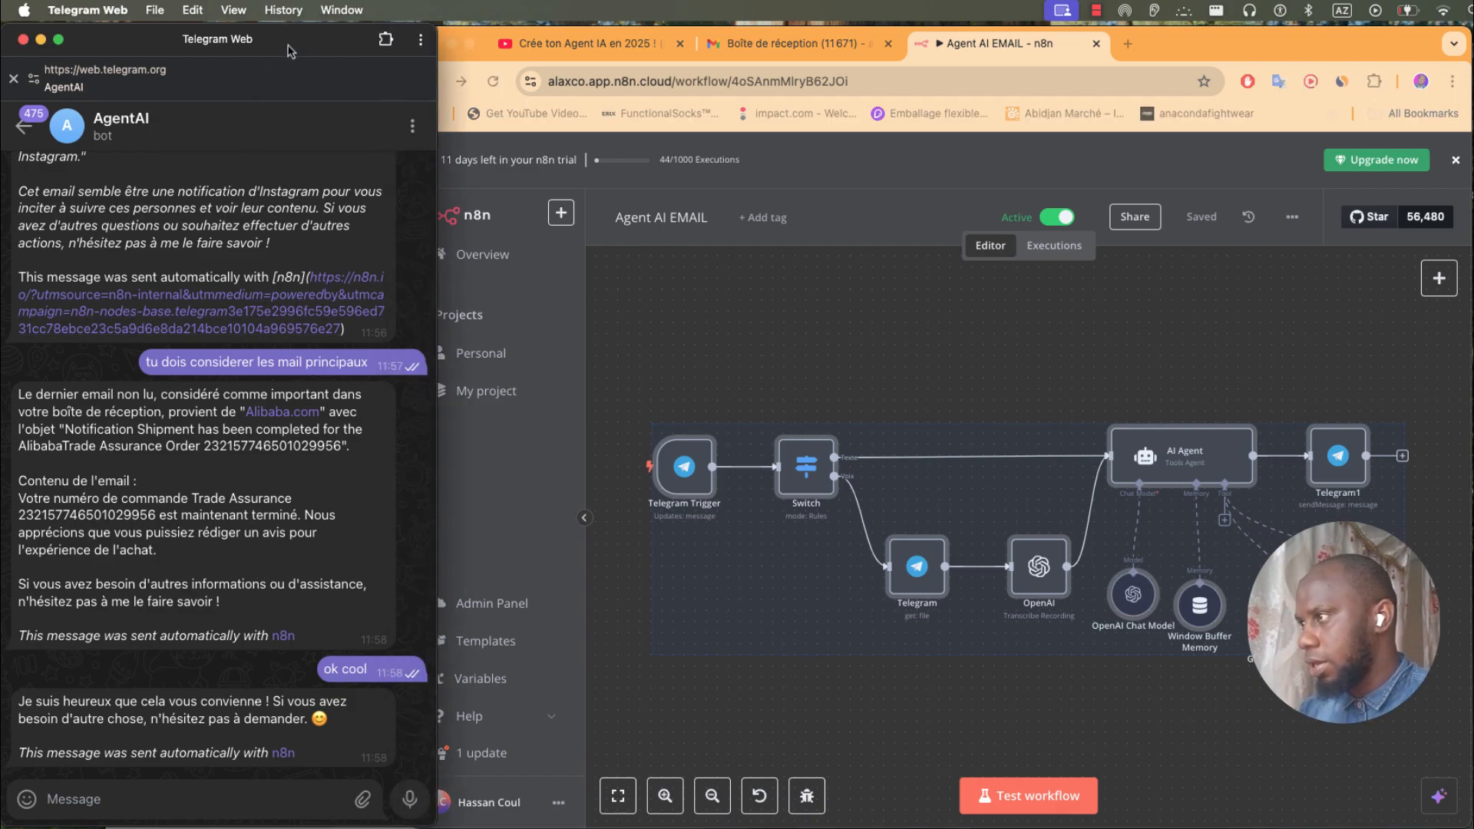
{"action": "left_click_drag", "start_coordinate": [288, 47], "coordinate": [289, 49]}
{"action": "left_click", "coordinate": [211, 827]}
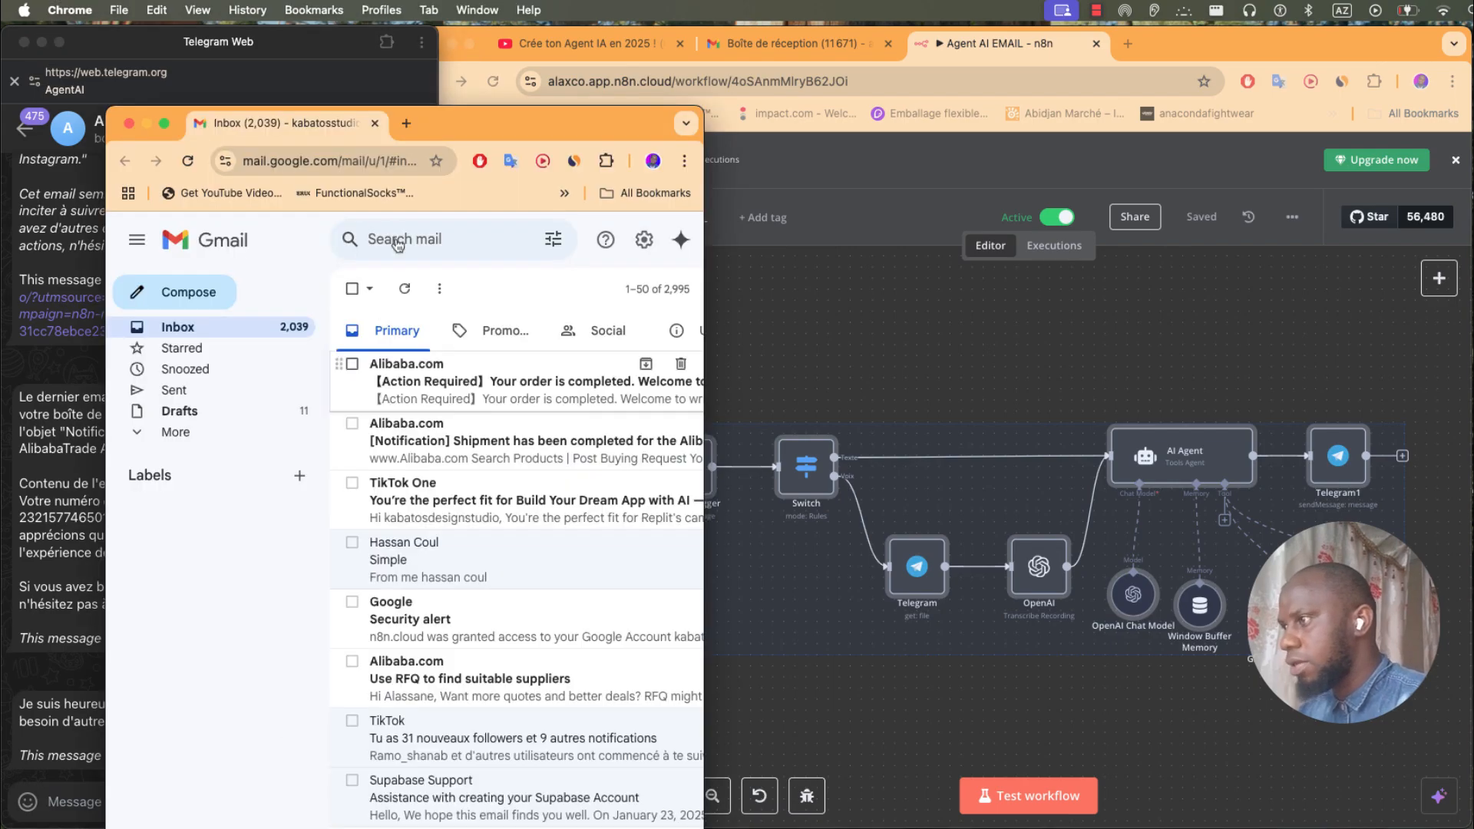
{"action": "left_click_drag", "start_coordinate": [478, 136], "coordinate": [817, 35]}
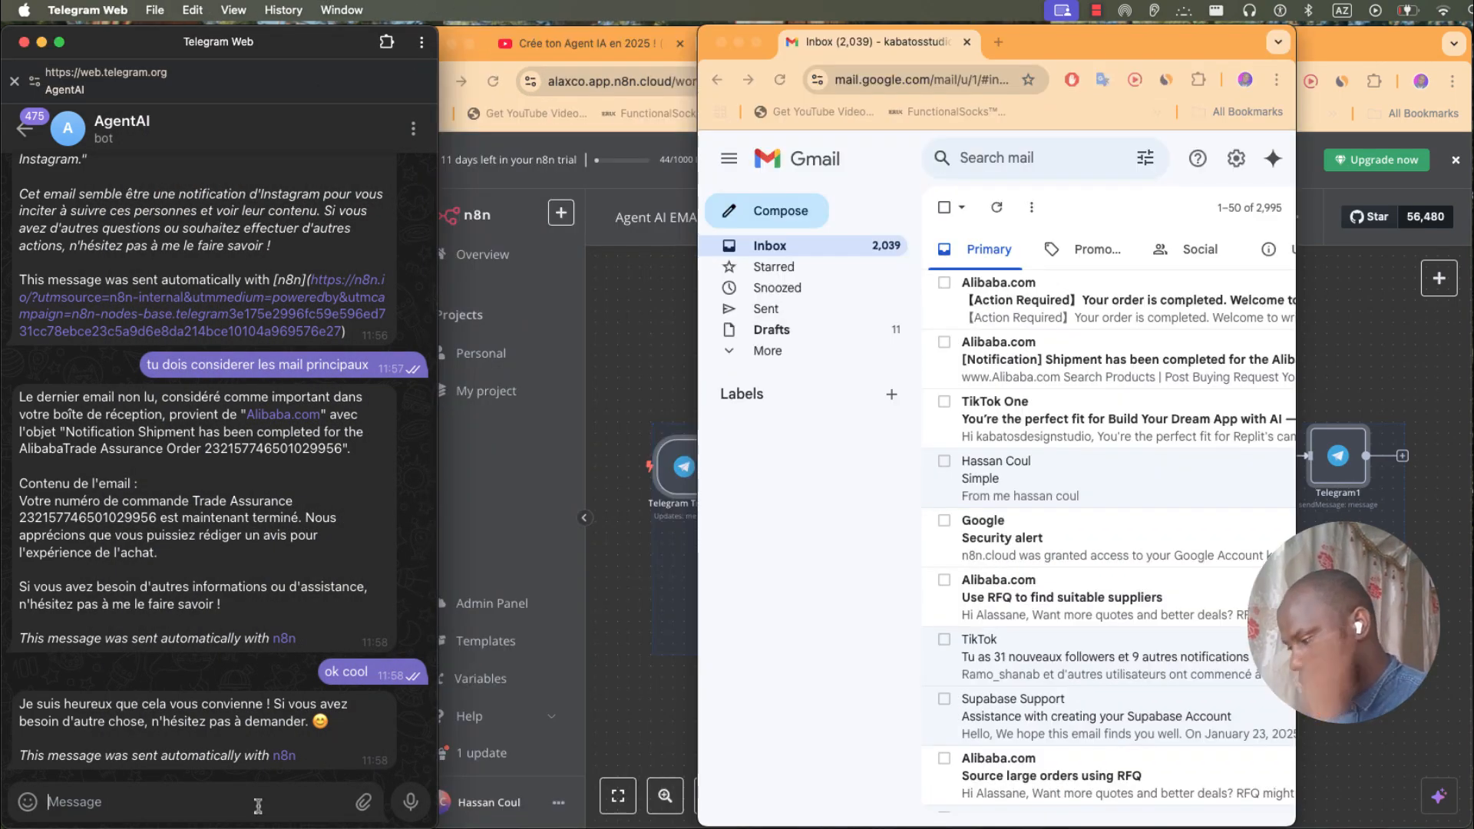
- Send 'salut' to the AgentAI bot and receive its greeting reply
{"action": "type", "text": "sa"}
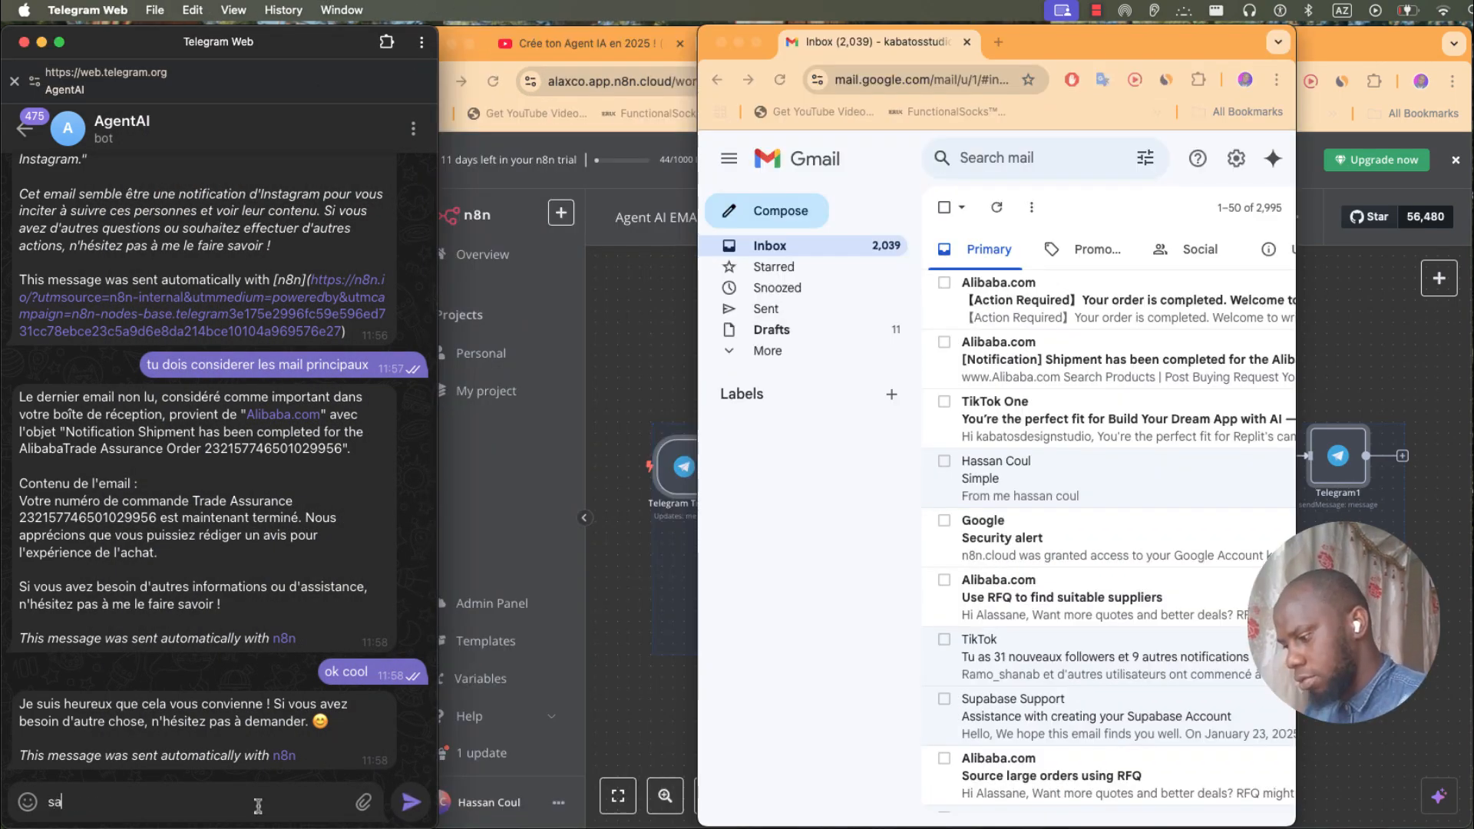
{"action": "type", "text": "lut"}
{"action": "key", "text": "Return"}
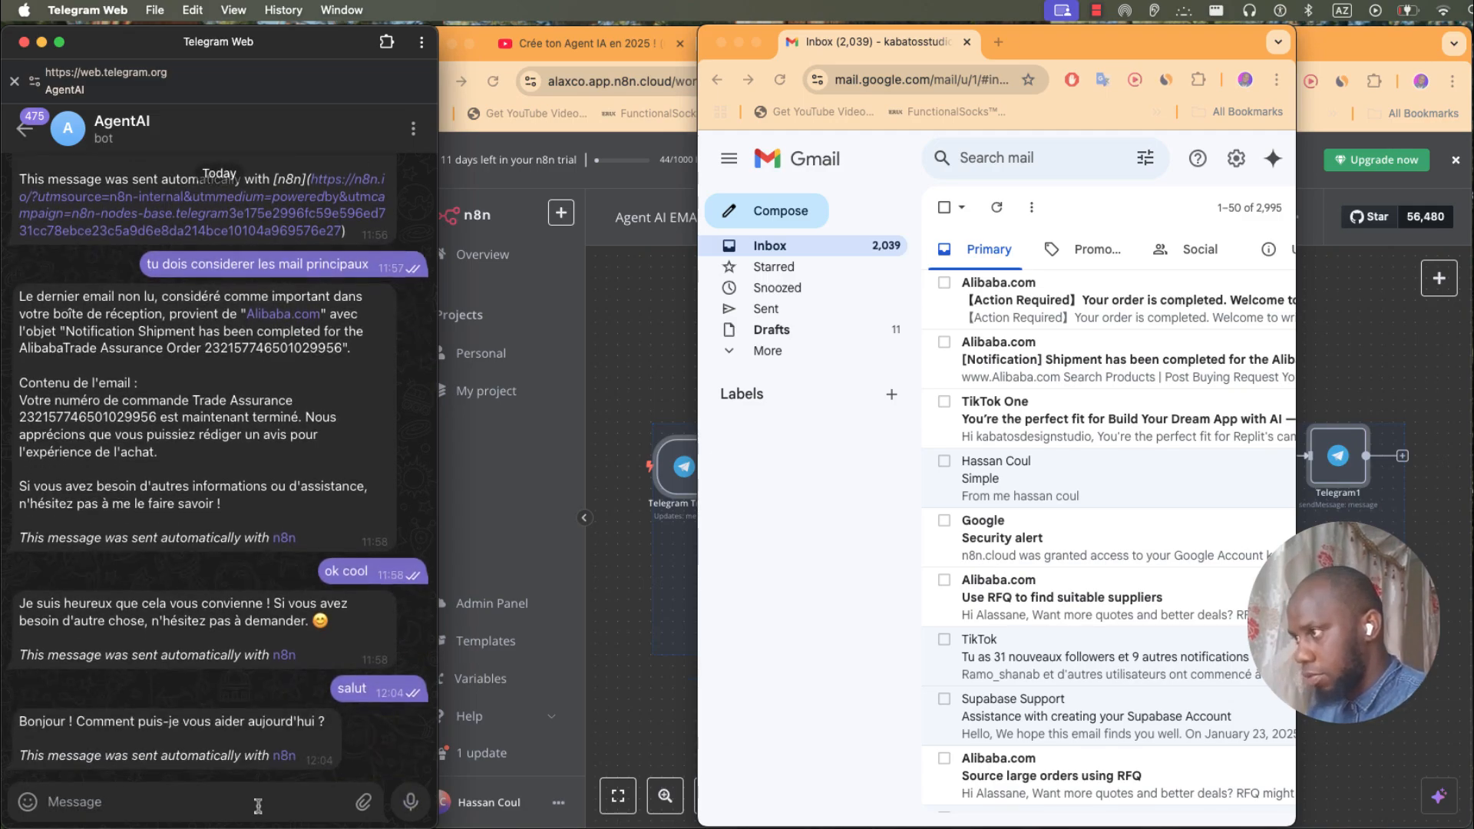
{"action": "left_click", "coordinate": [642, 560]}
{"action": "left_click", "coordinate": [223, 805]}
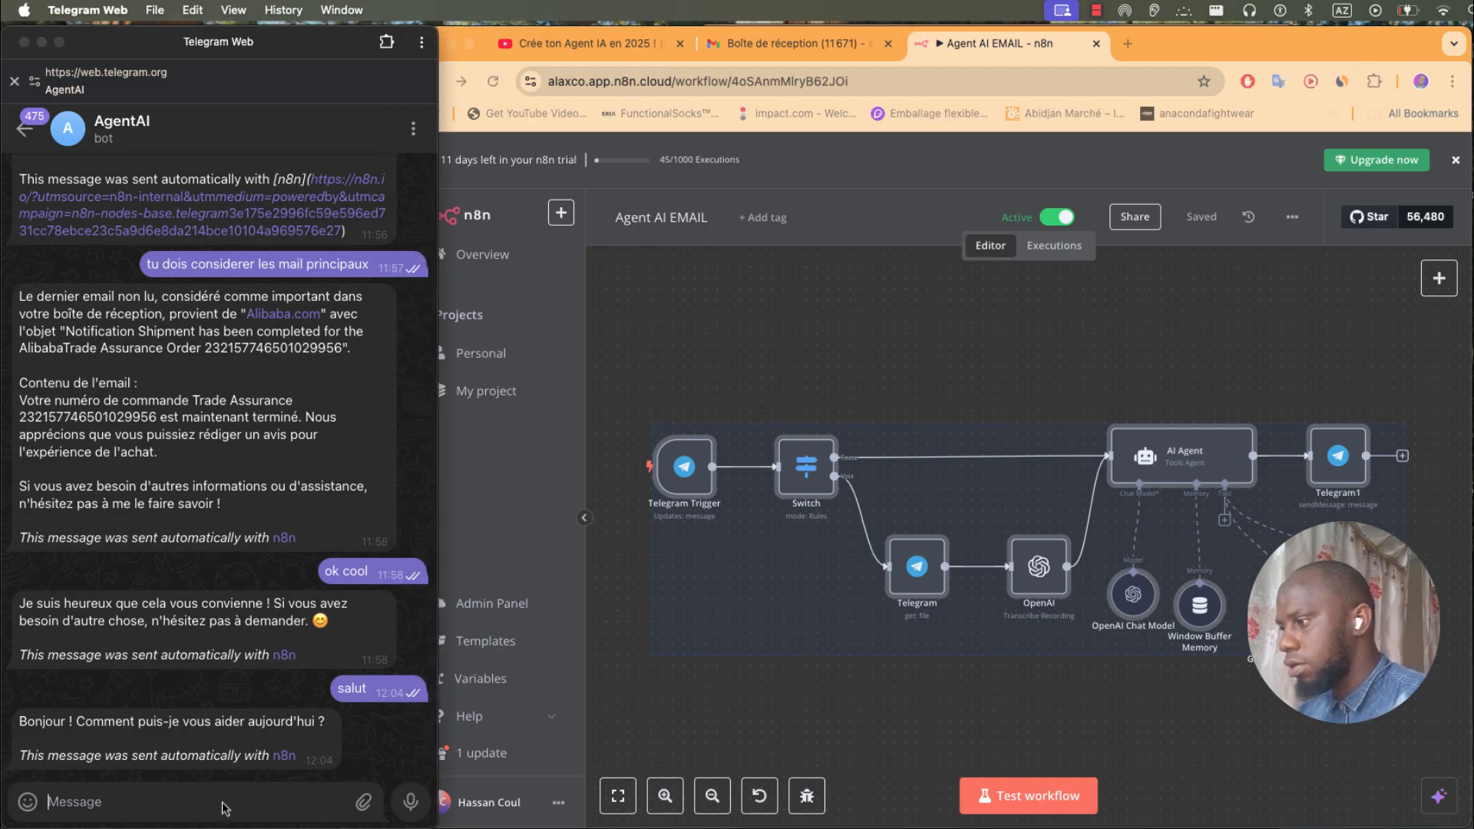
- Ask the bot for the latest unread important email, then compare its Alibaba summary with Gmail
{"action": "left_click", "coordinate": [1104, 393]}
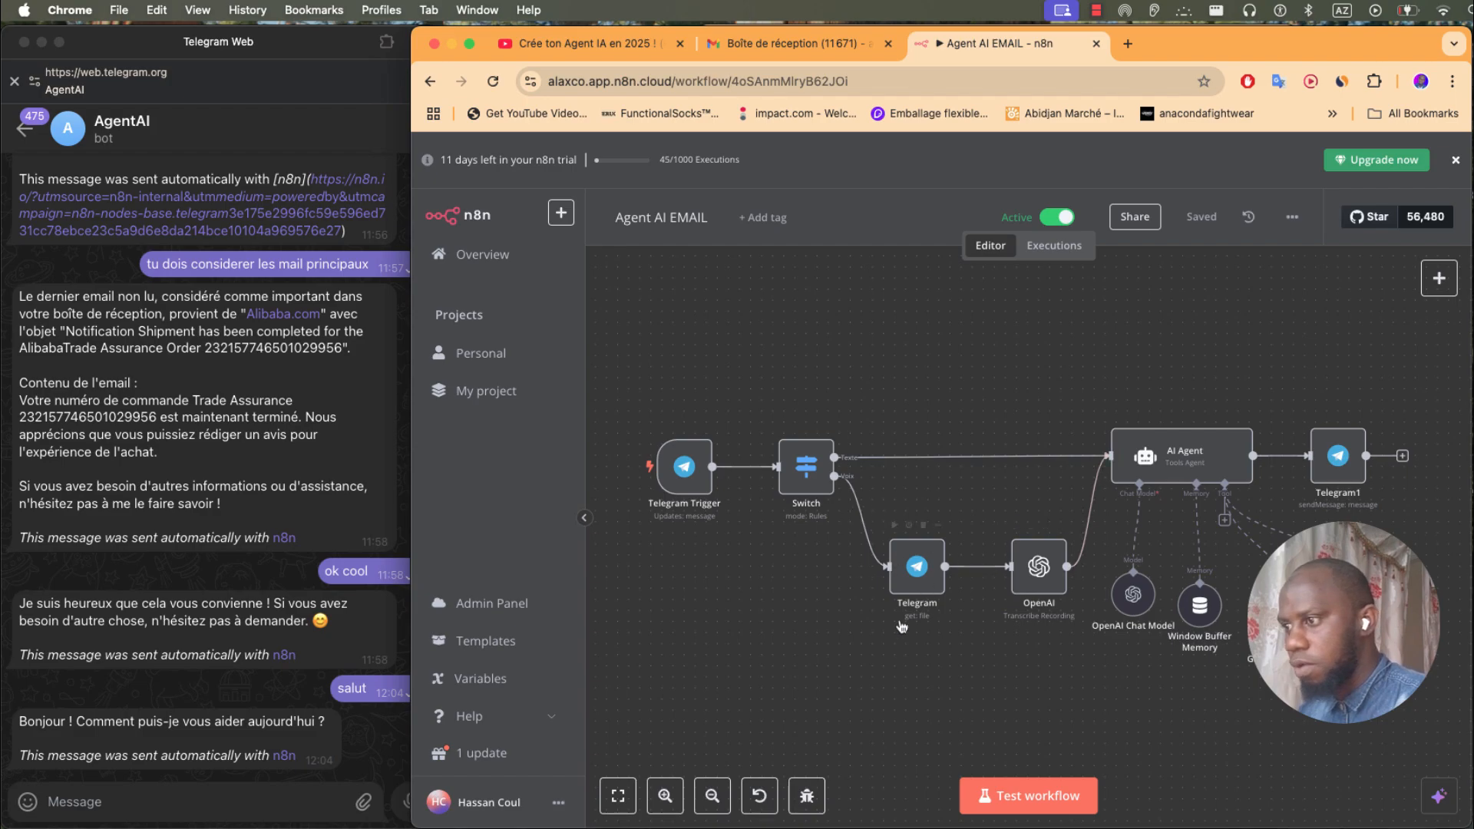
{"action": "left_click", "coordinate": [281, 803]}
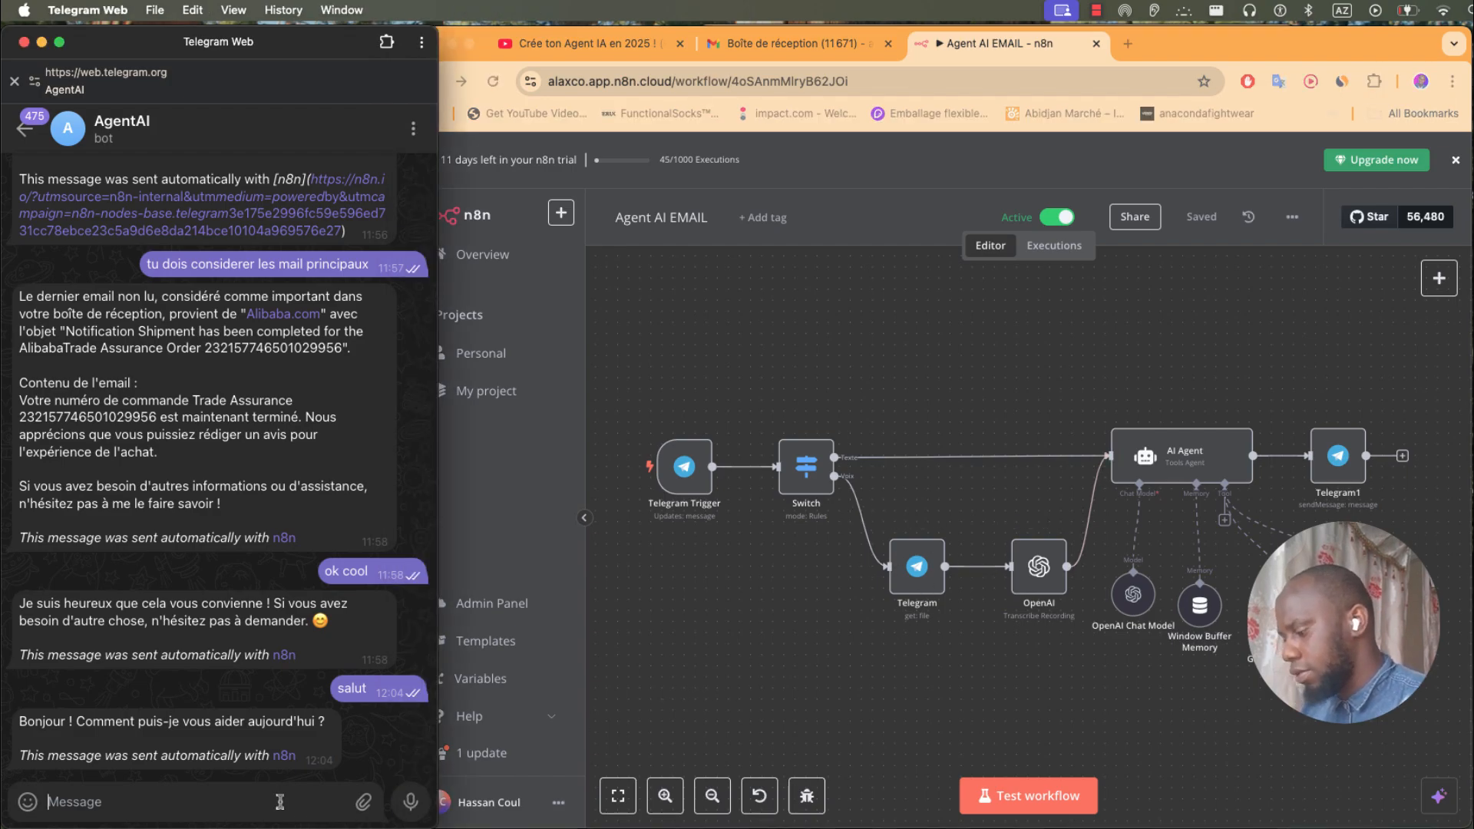
{"action": "type", "text": "Je vuex que"}
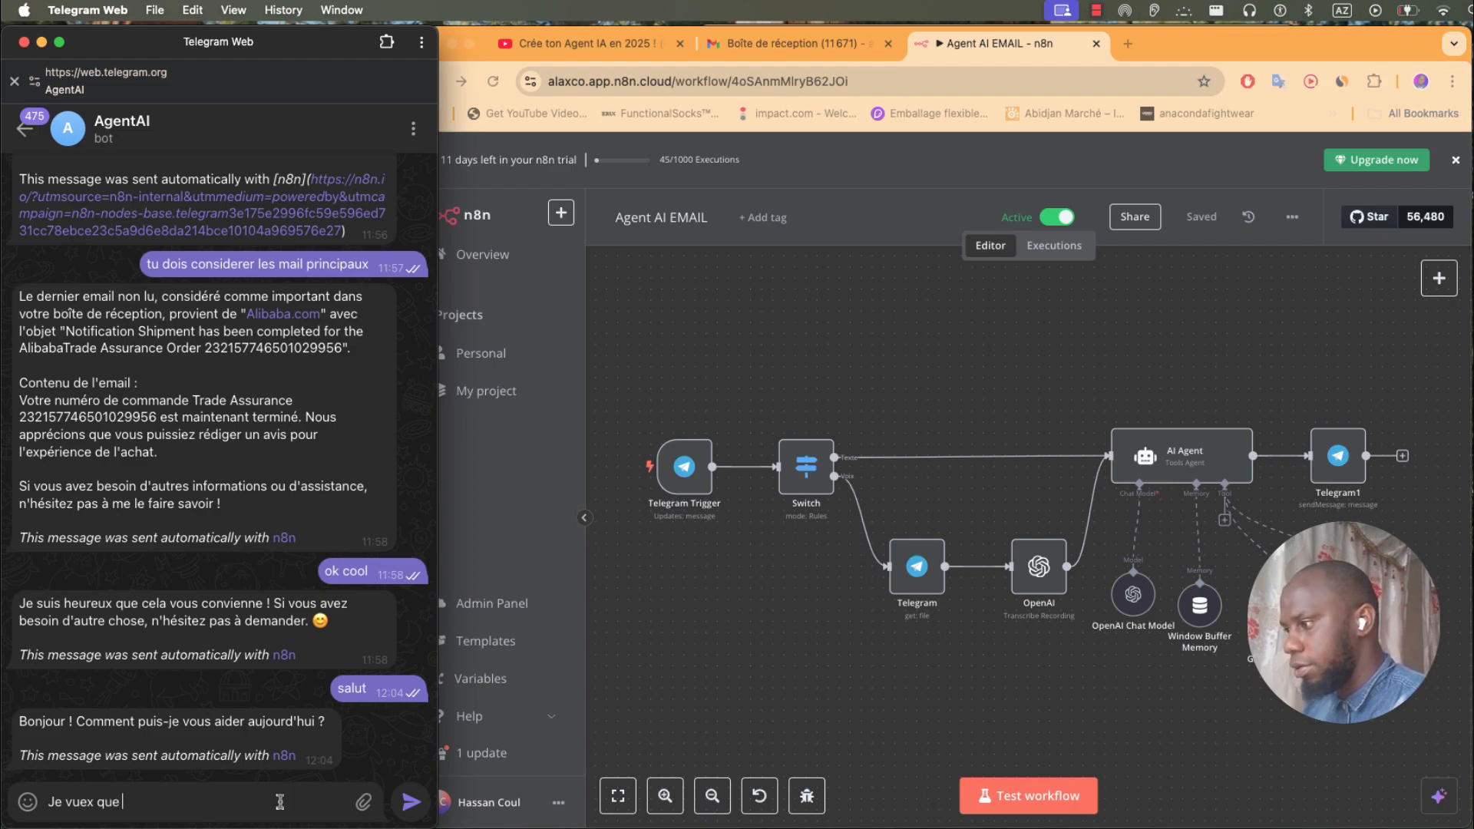
{"action": "type", "text": " tu consulte mon email et m'envoi"}
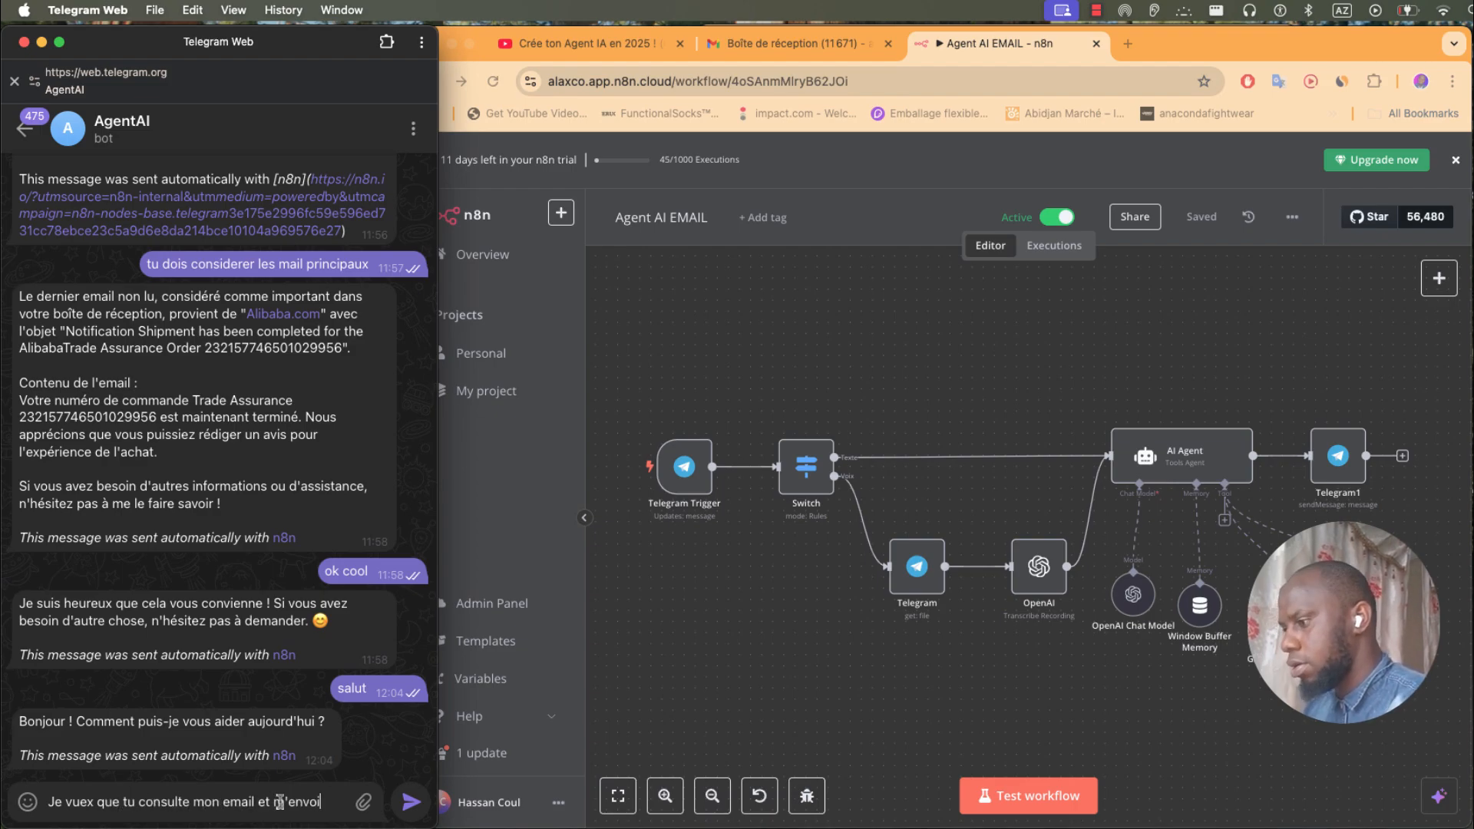
{"action": "type", "text": "s le dernier email importat que je n'ai pas encore consulté"}
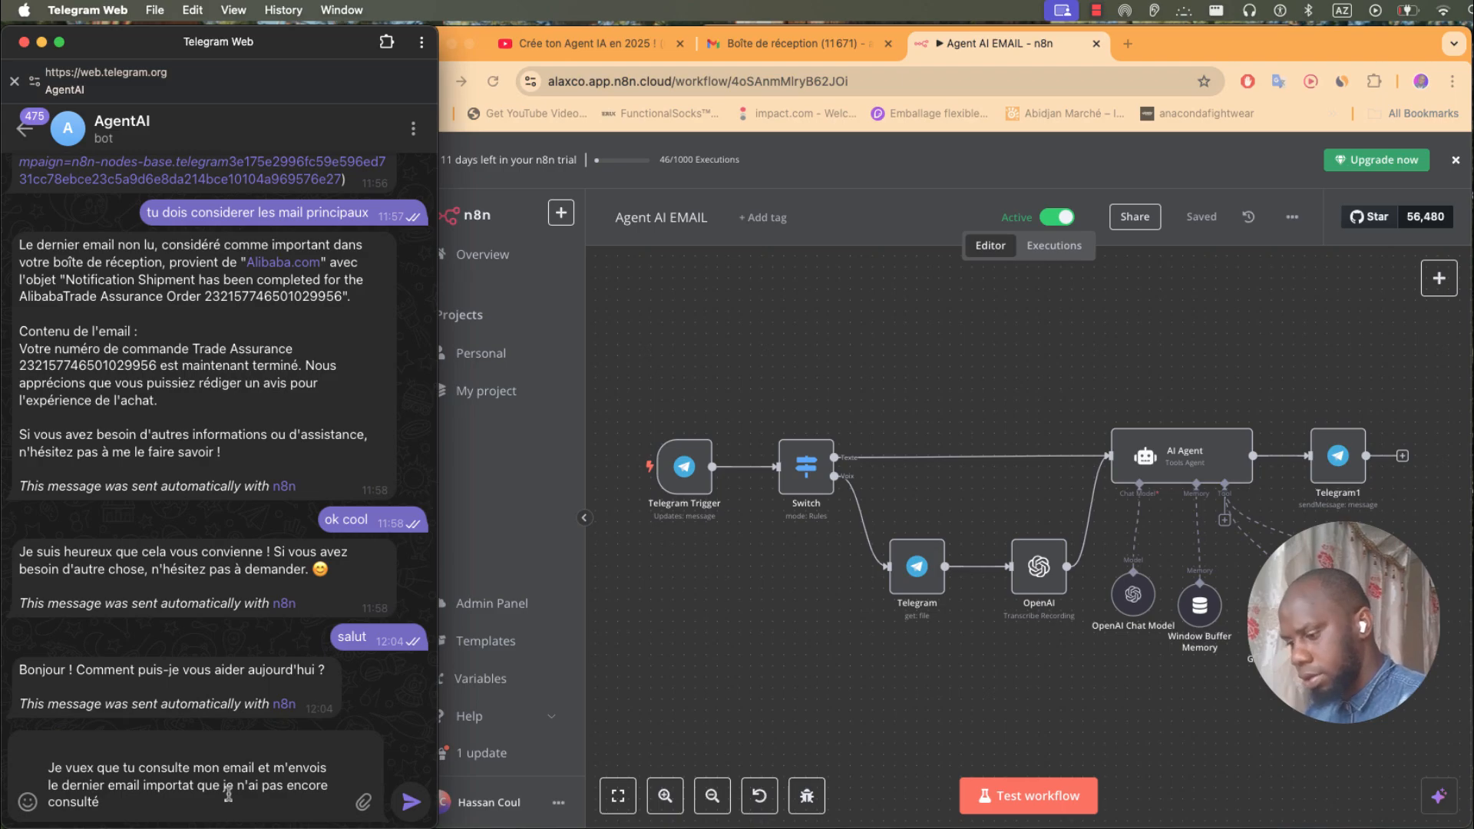
{"action": "key", "text": "Return"}
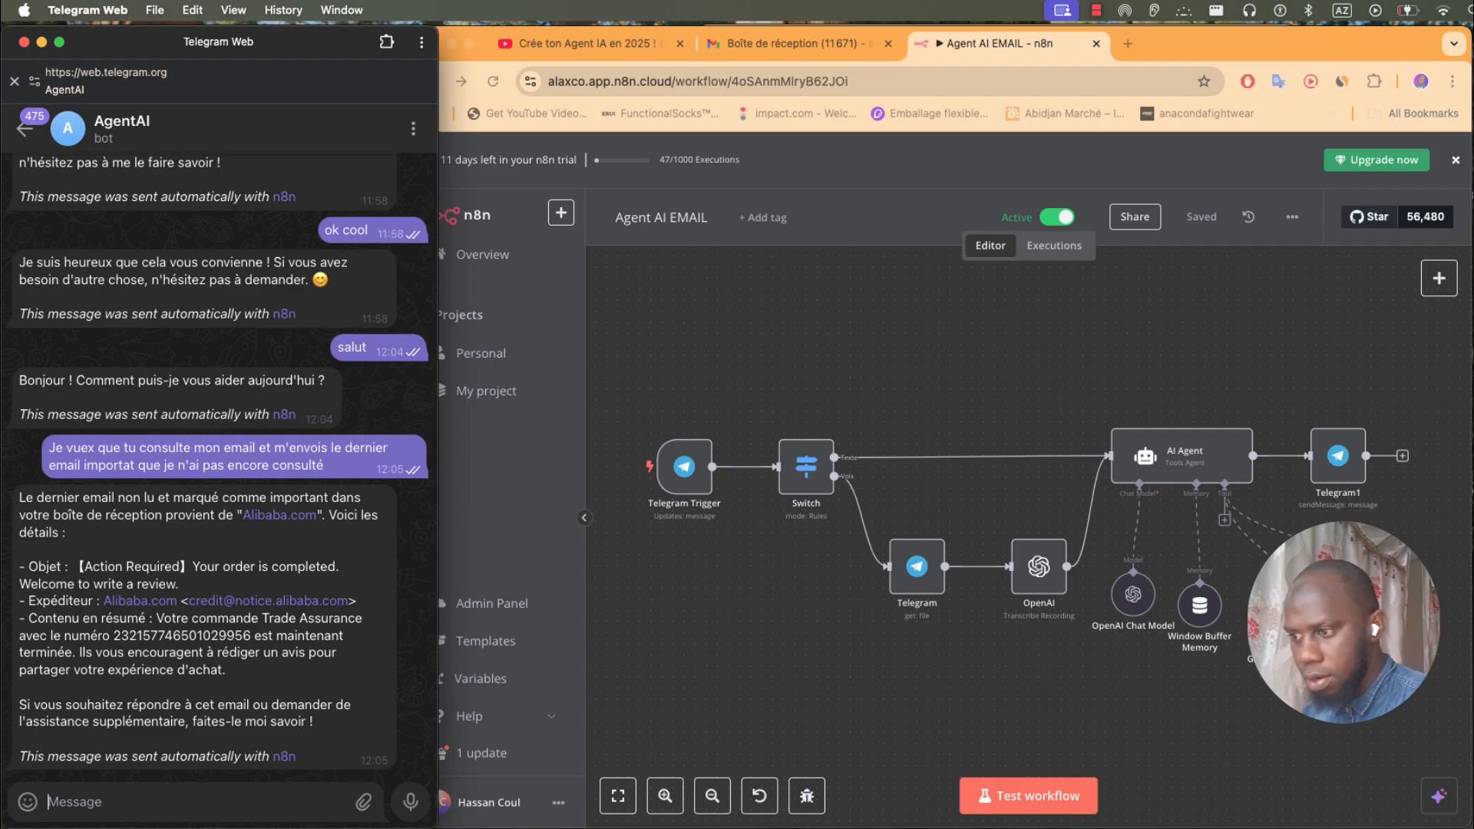
{"action": "left_click", "coordinate": [777, 310]}
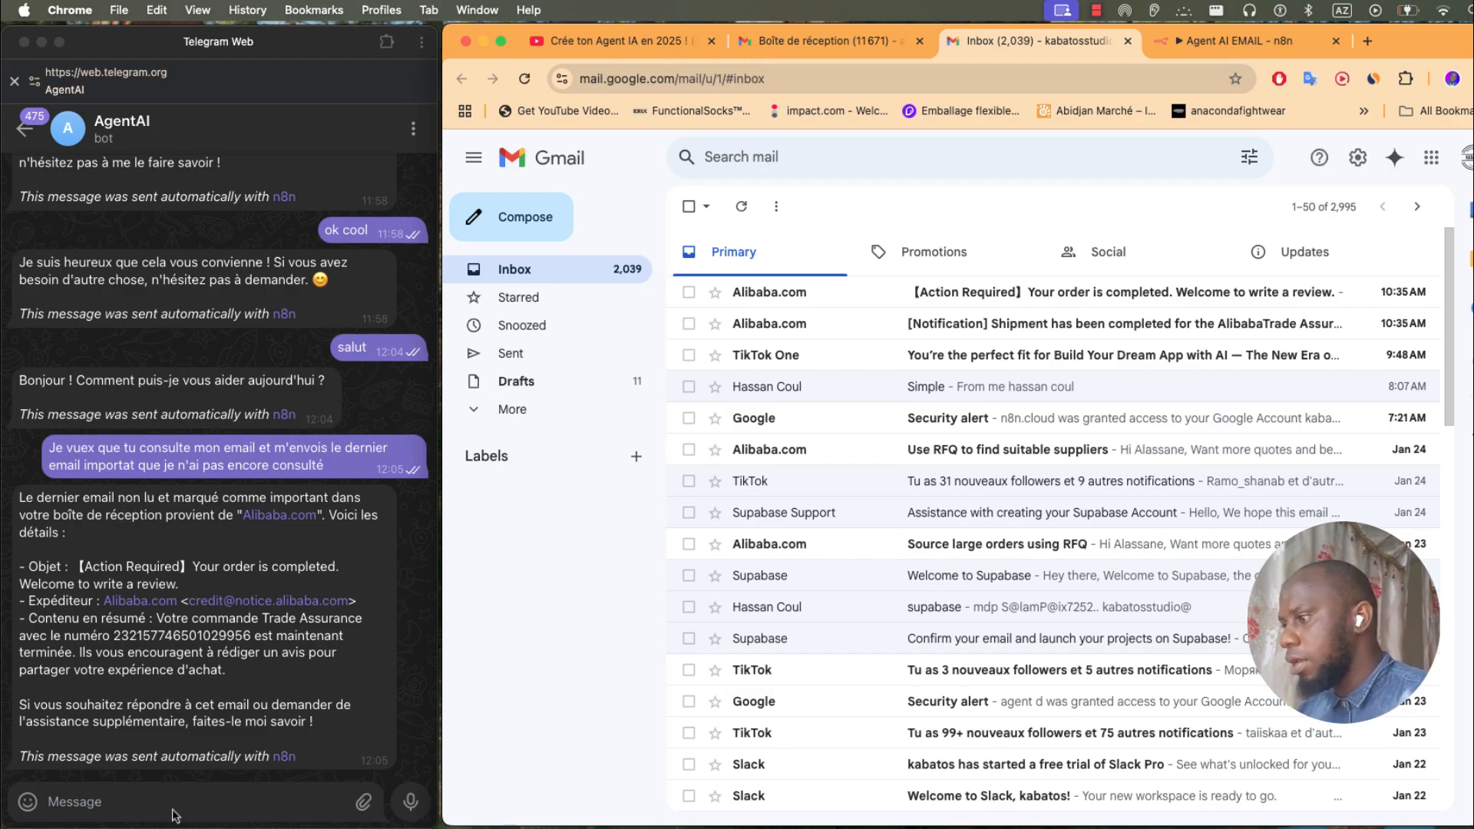
- Record and send a first voice note to the AgentAI bot
{"action": "left_click", "coordinate": [411, 807]}
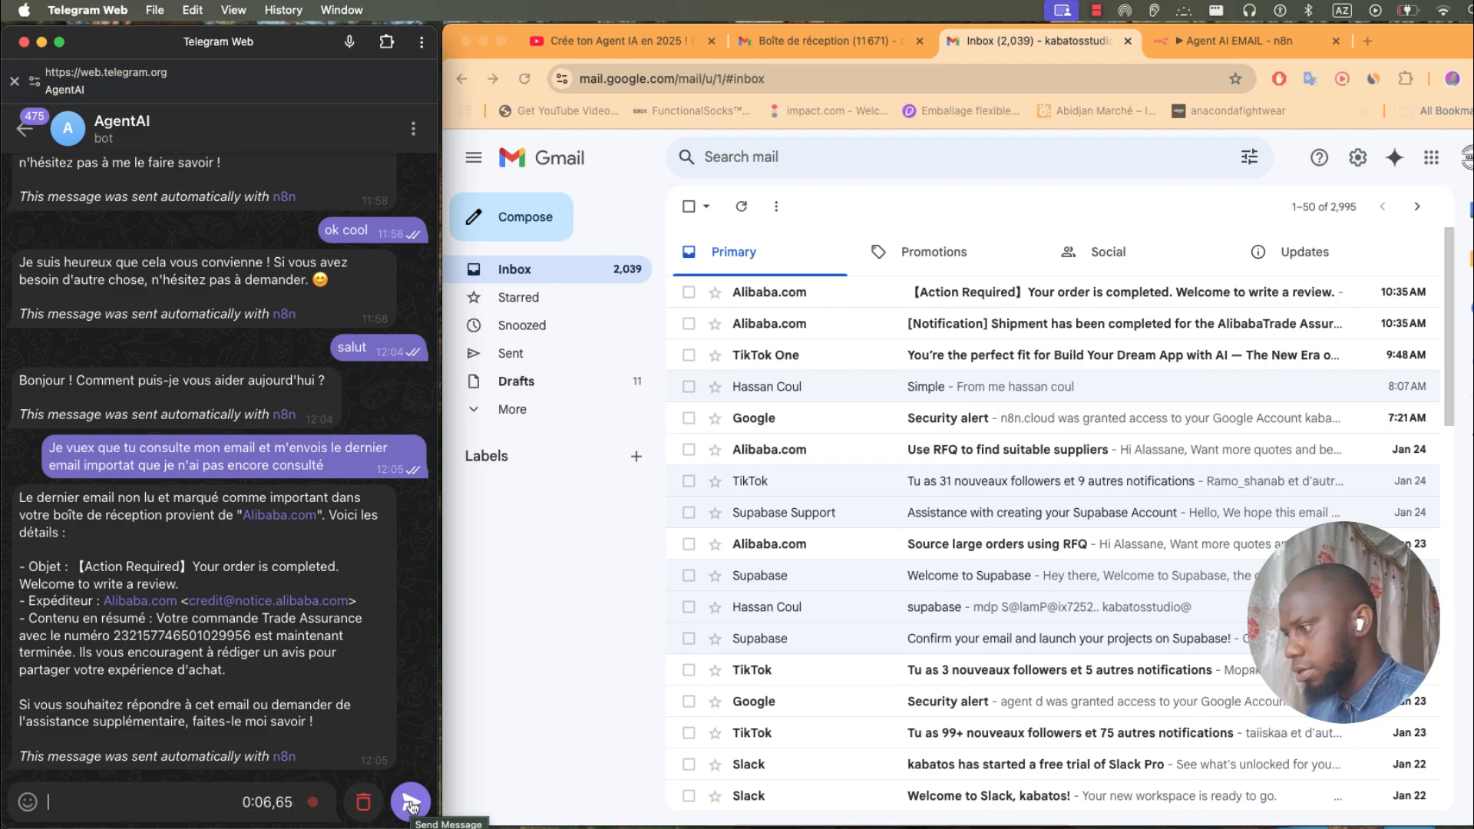
{"action": "left_click", "coordinate": [410, 803]}
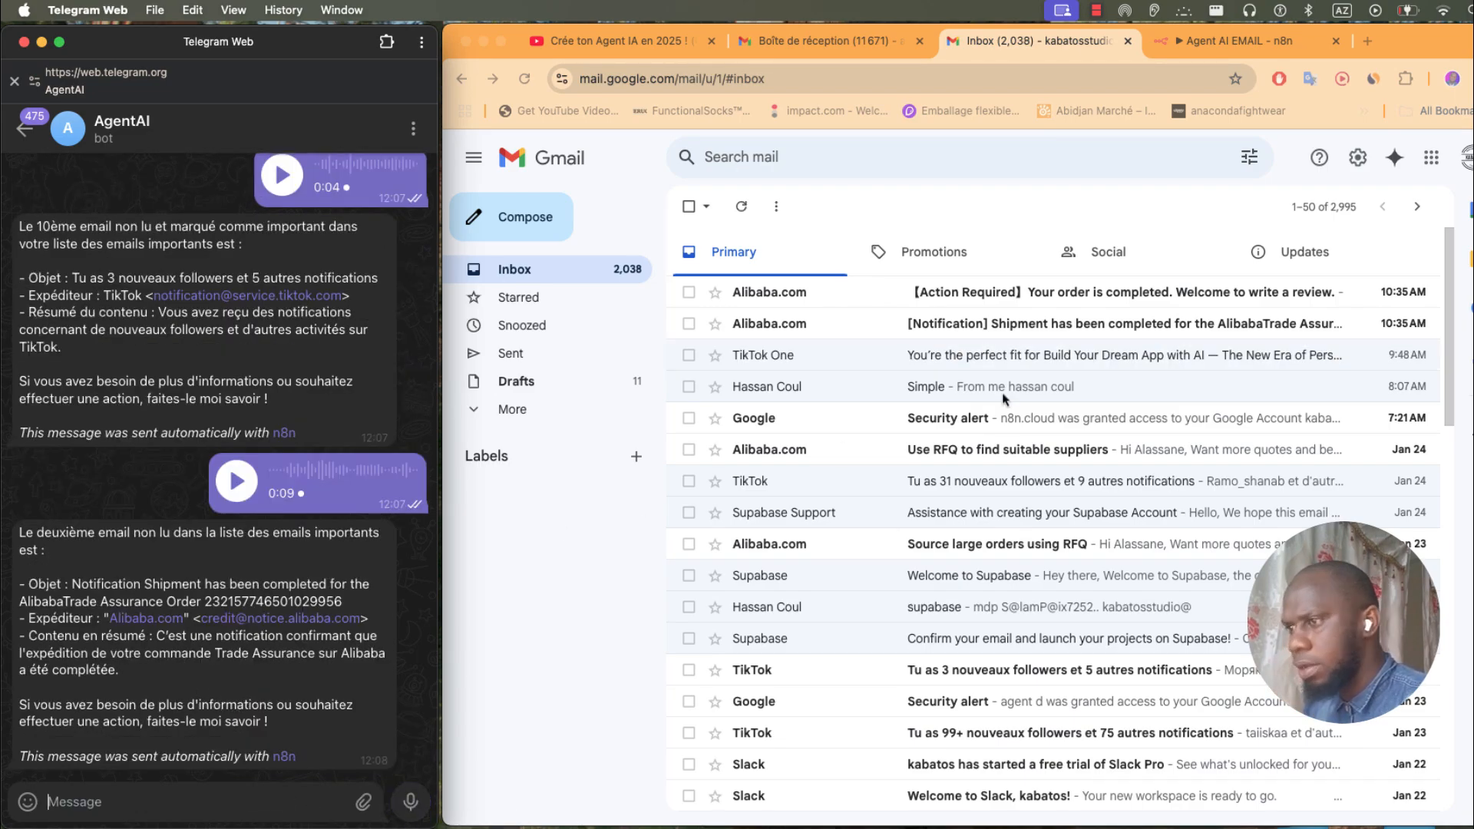
{"action": "left_click", "coordinate": [902, 332]}
{"action": "left_click", "coordinate": [158, 798]}
- Send a message with the recipient e-mail address, then voice instructions for the anecdotes email
{"action": "type", "text": "voic"}
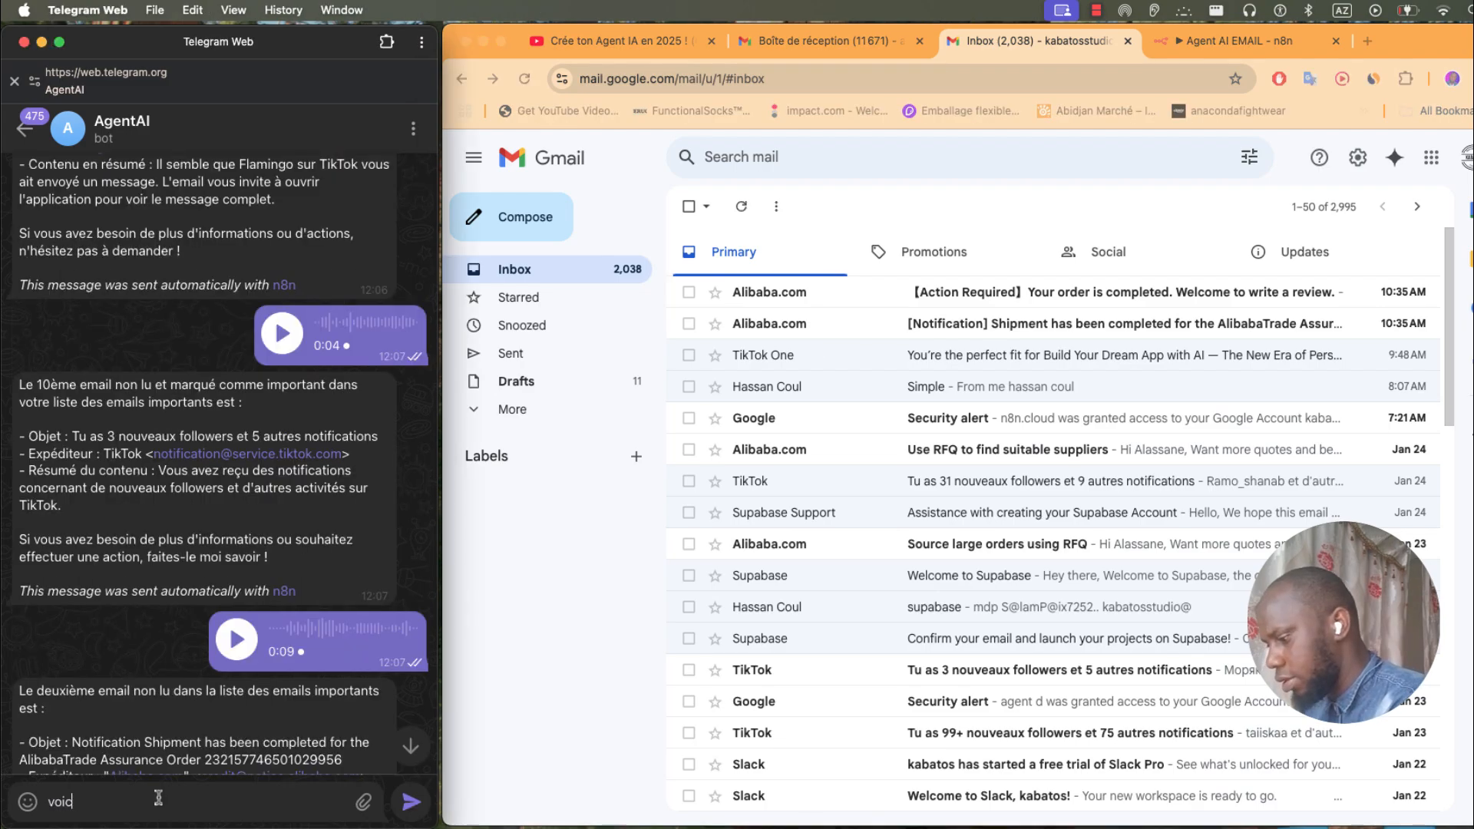
{"action": "type", "text": "i un mail"}
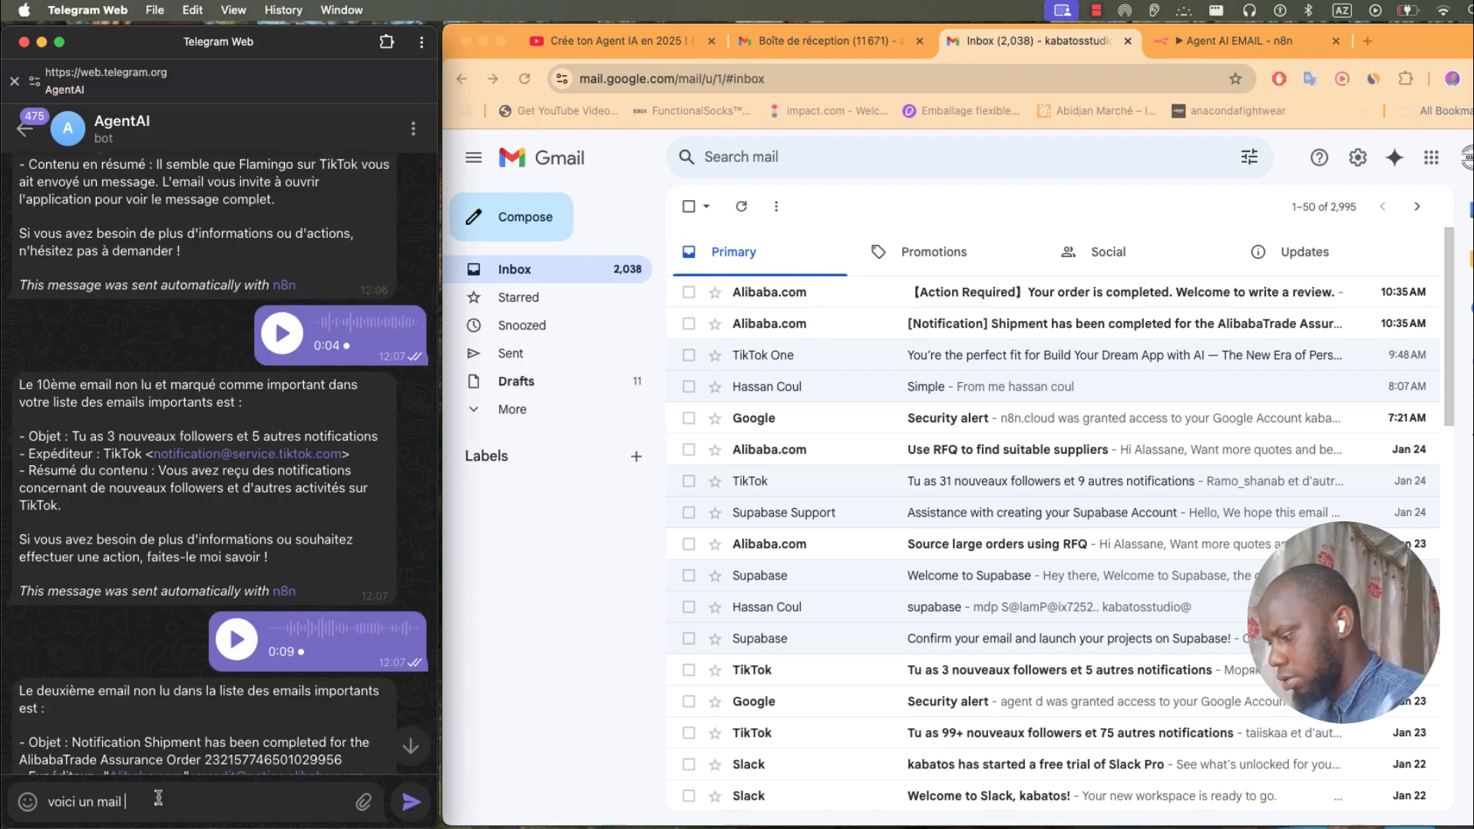
{"action": "type", "text": " que tu va"}
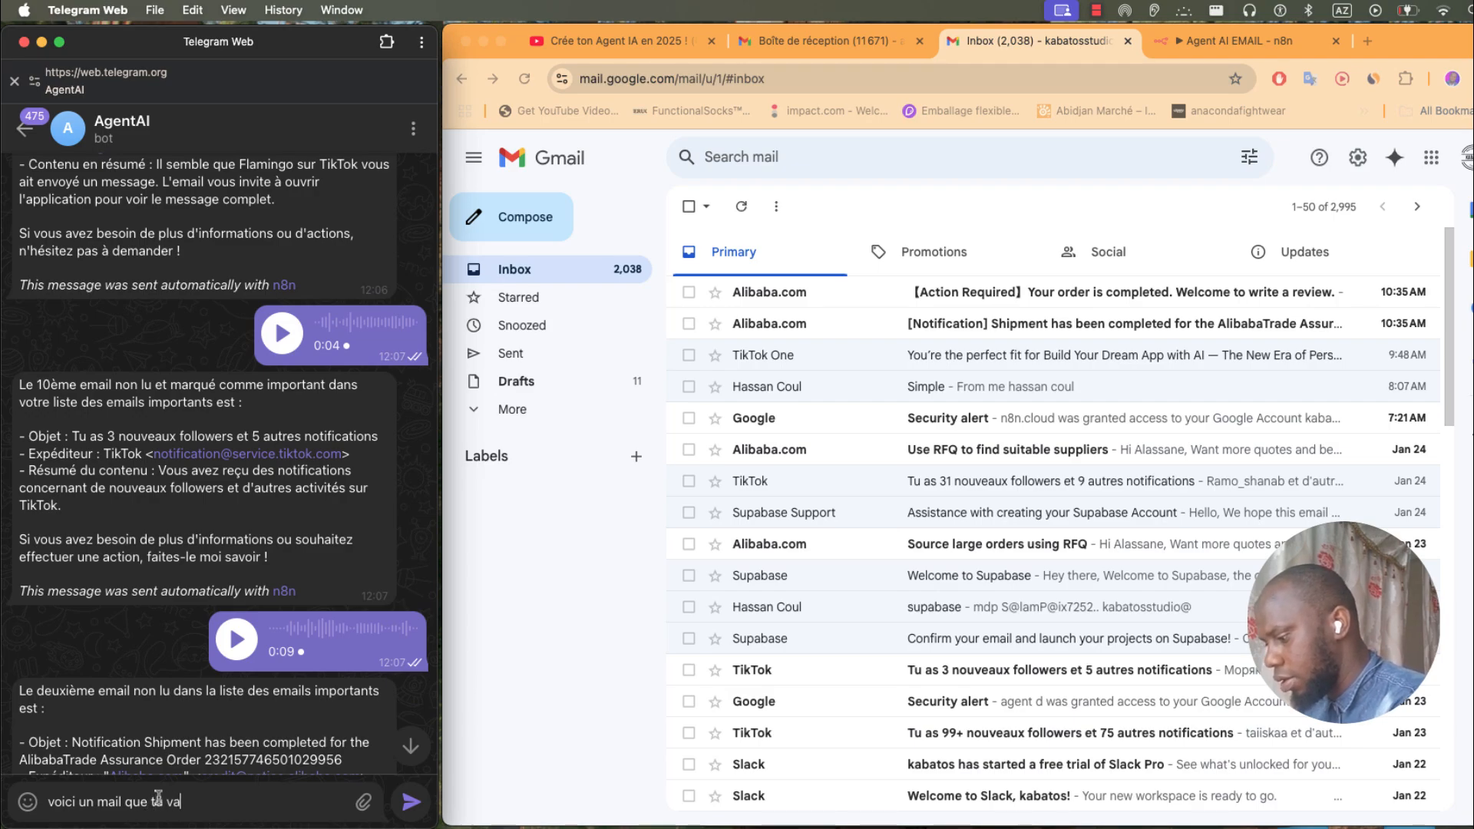
{"action": "type", "text": "s utiliser"}
{"action": "key", "text": "shift+Return"}
{"action": "key", "text": "super+v"}
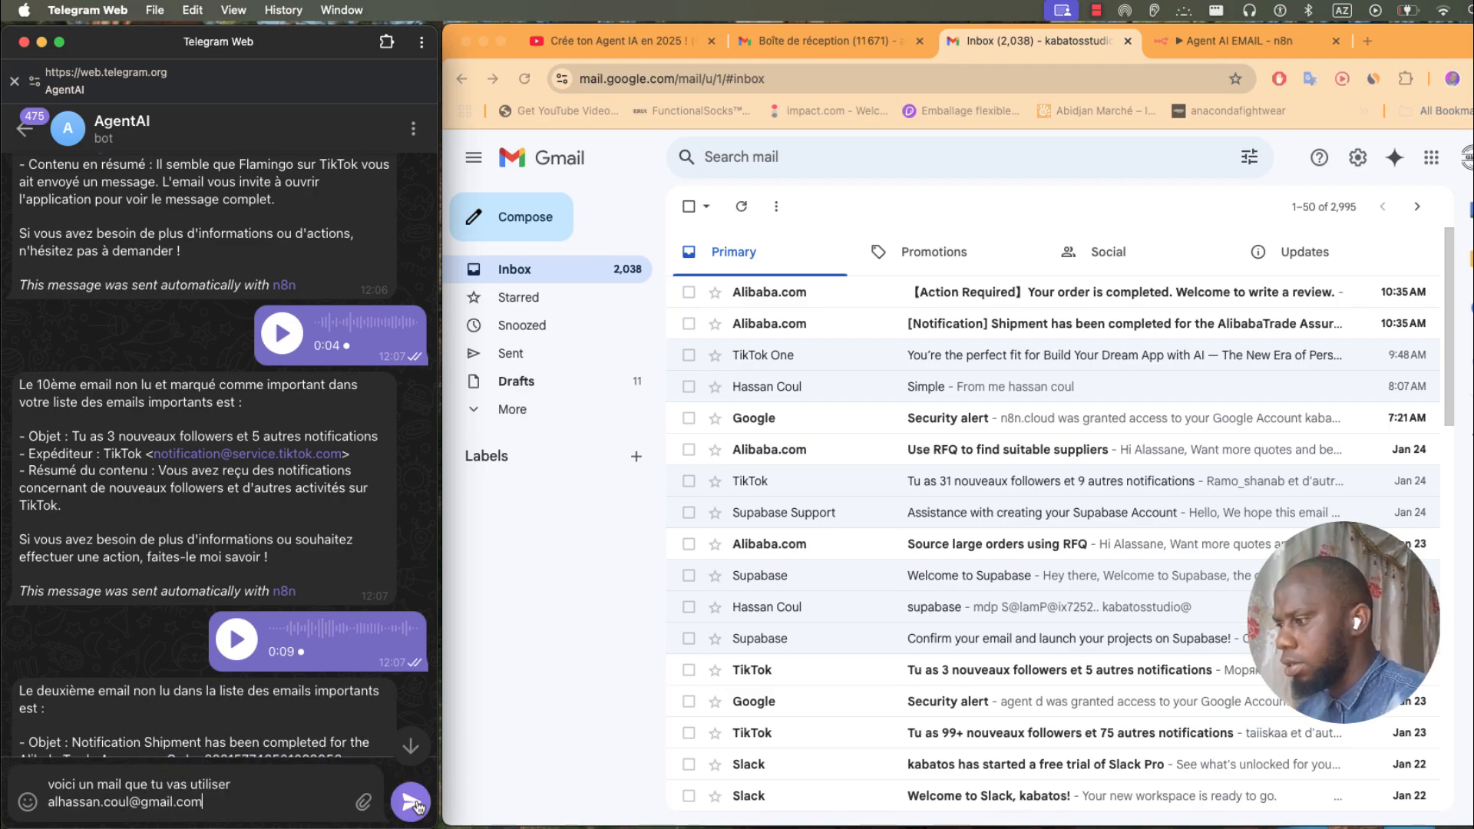
{"action": "key", "text": "shift+Return"}
{"action": "type", "text": "je t'en"}
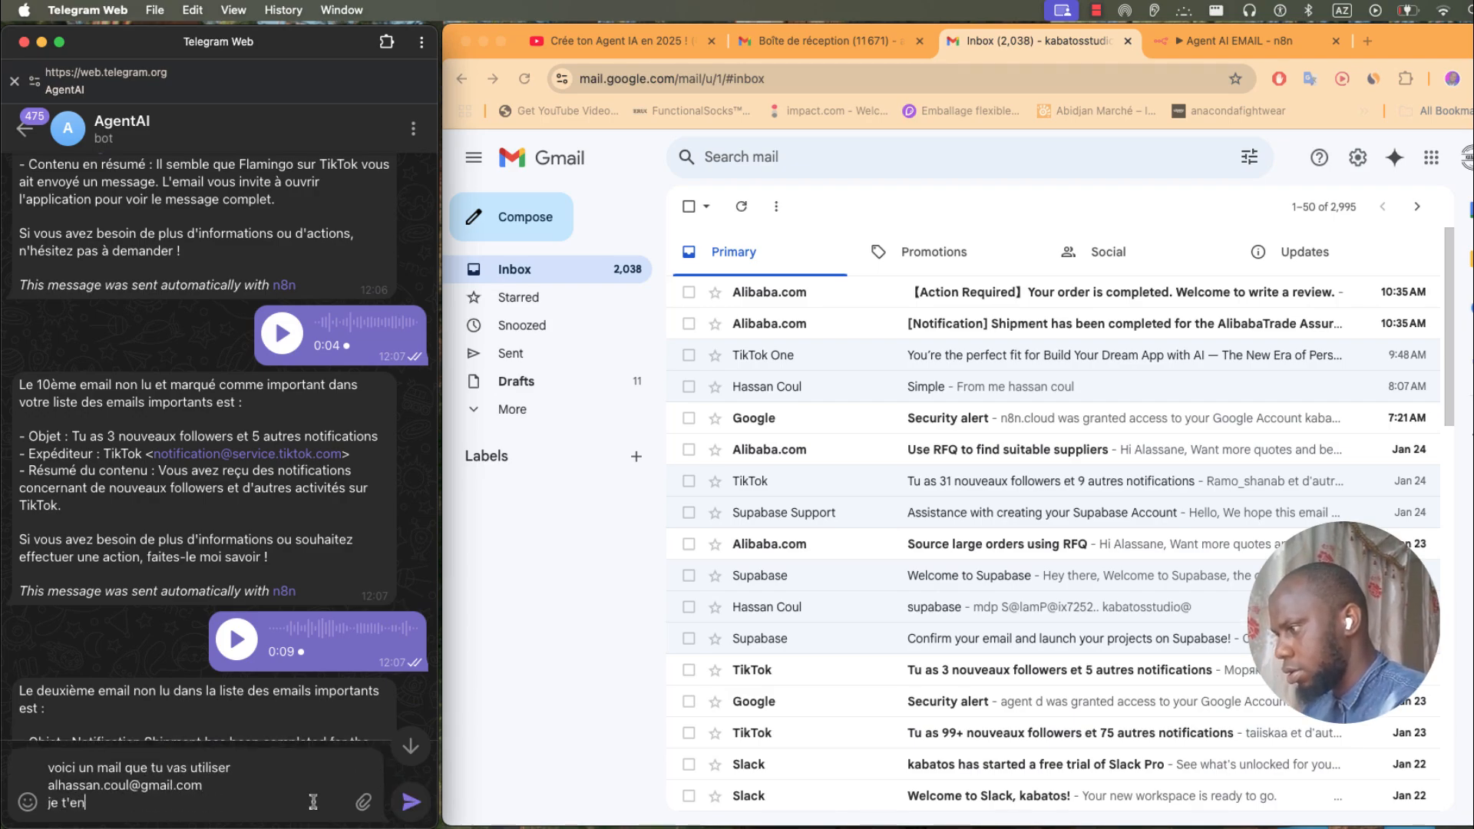
{"action": "type", "text": "voi un vocal pour la"}
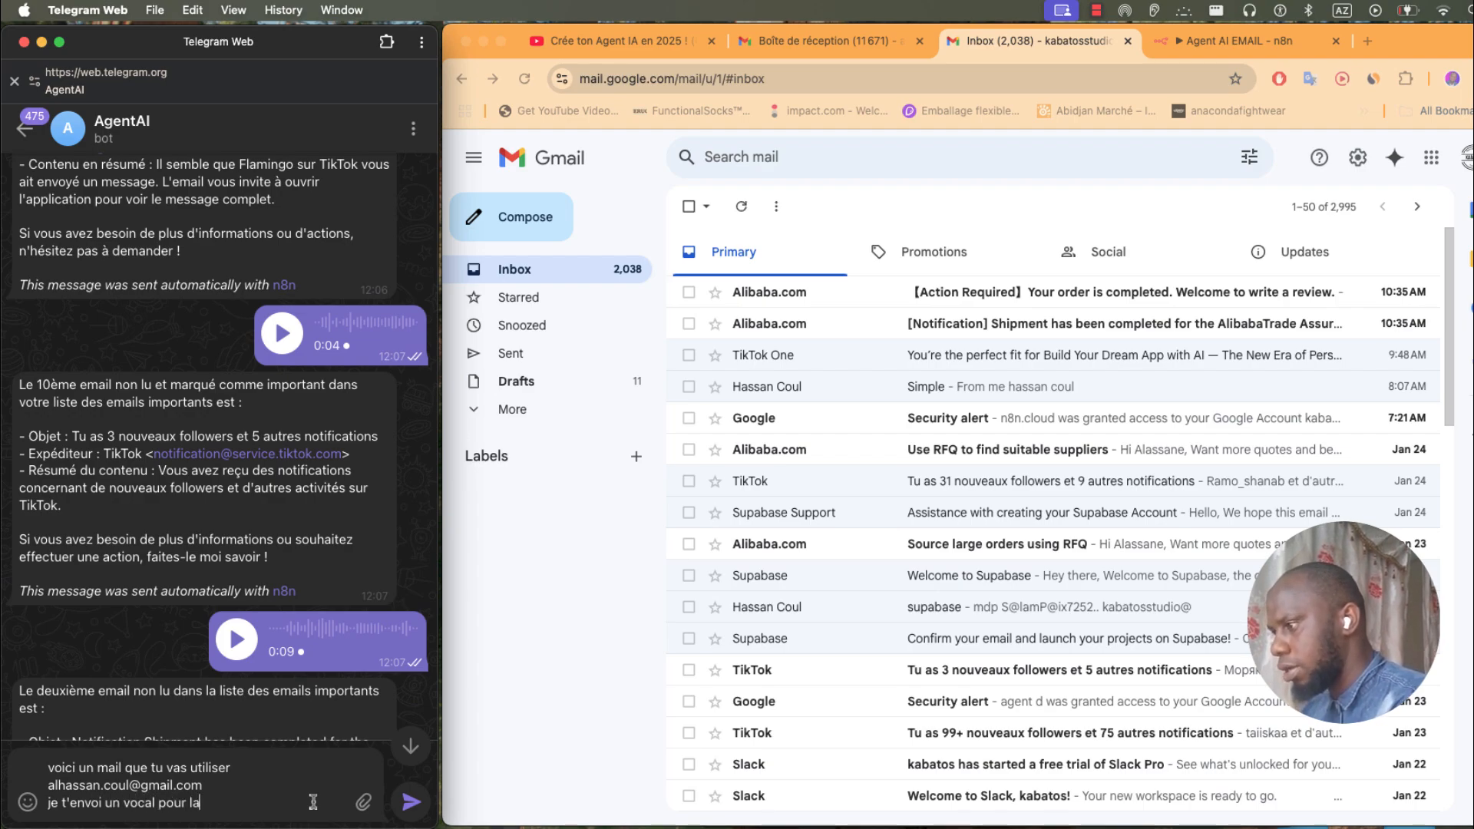
{"action": "type", "text": " tach"}
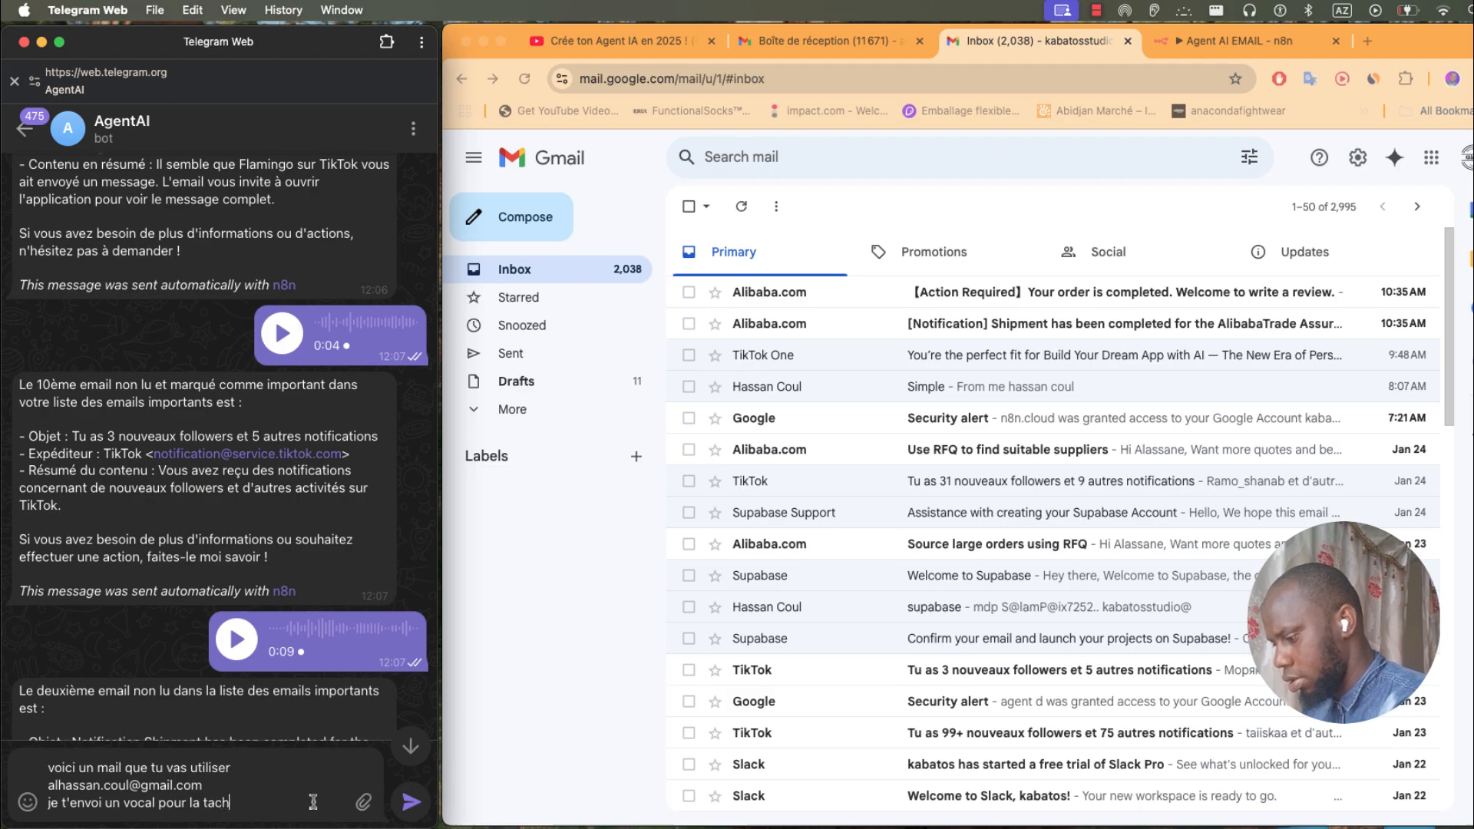
{"action": "type", "text": "e"}
{"action": "key", "text": "Return"}
{"action": "left_click", "coordinate": [407, 802]}
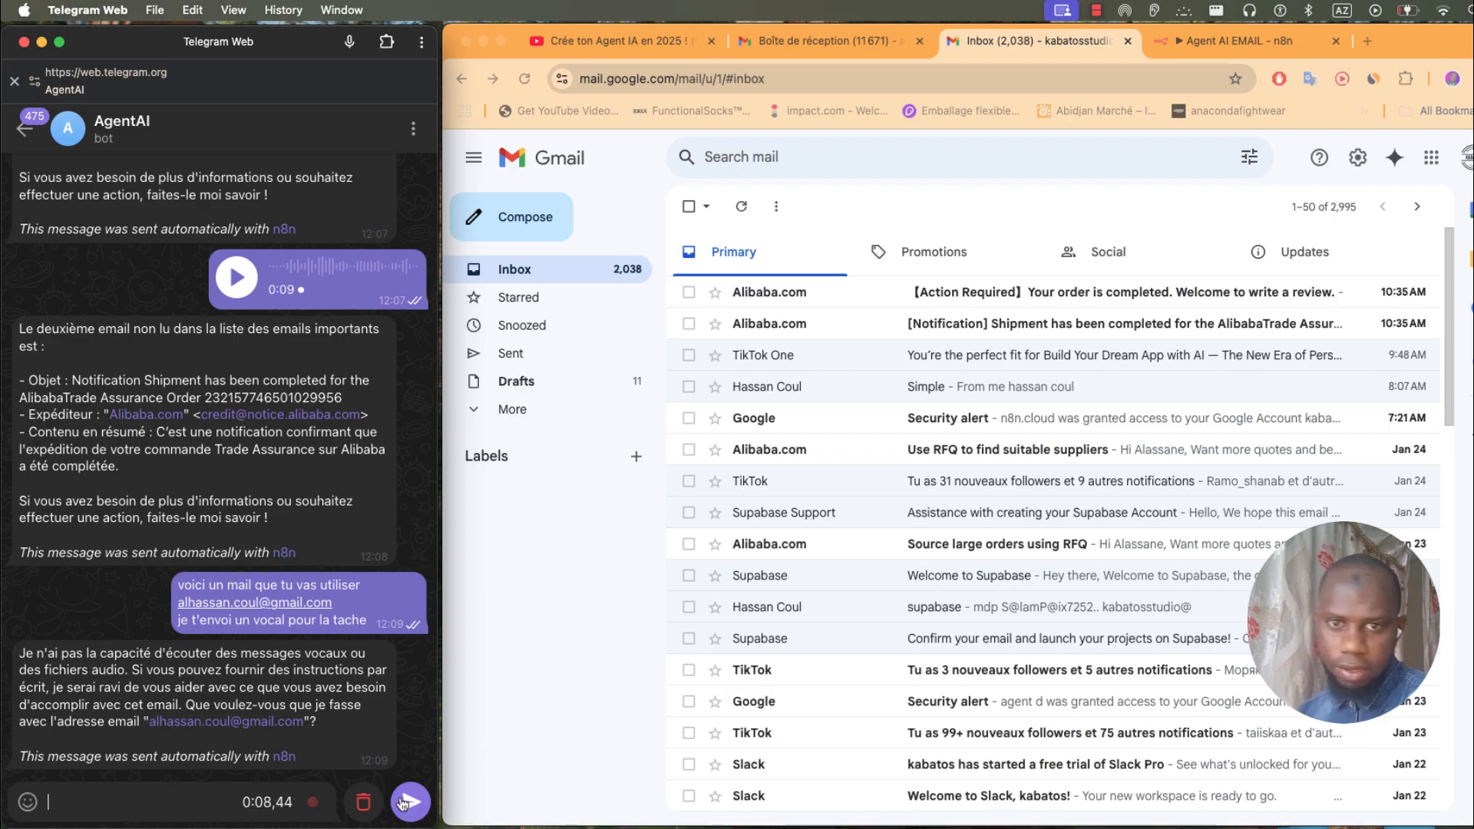
{"action": "left_click", "coordinate": [407, 802]}
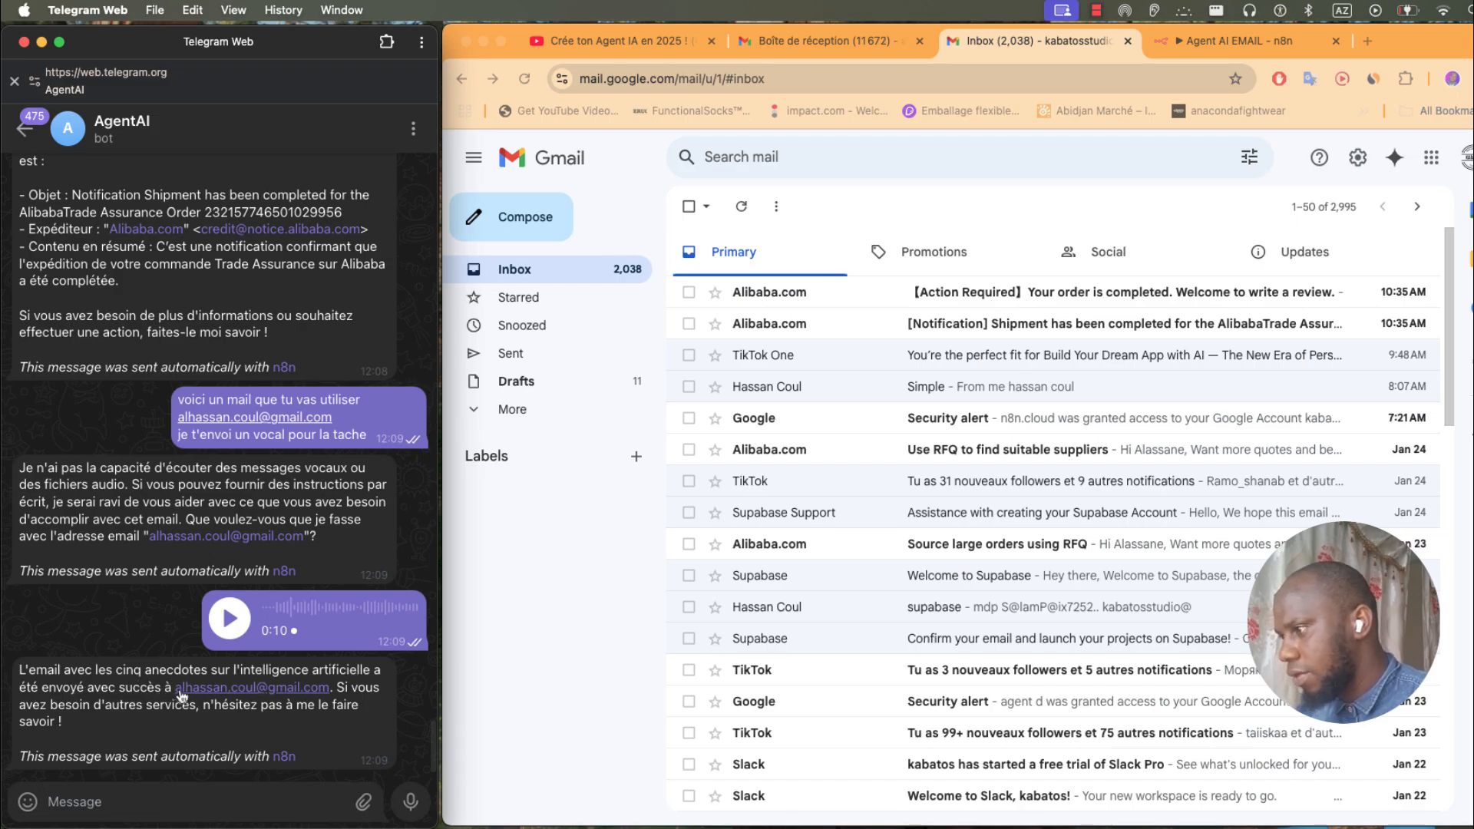
- Open the 'Cinq Anecdotes Intéressantes sur l'Intelligence Artificielle' email in the Boîte de réception inbox
{"action": "left_click", "coordinate": [845, 42]}
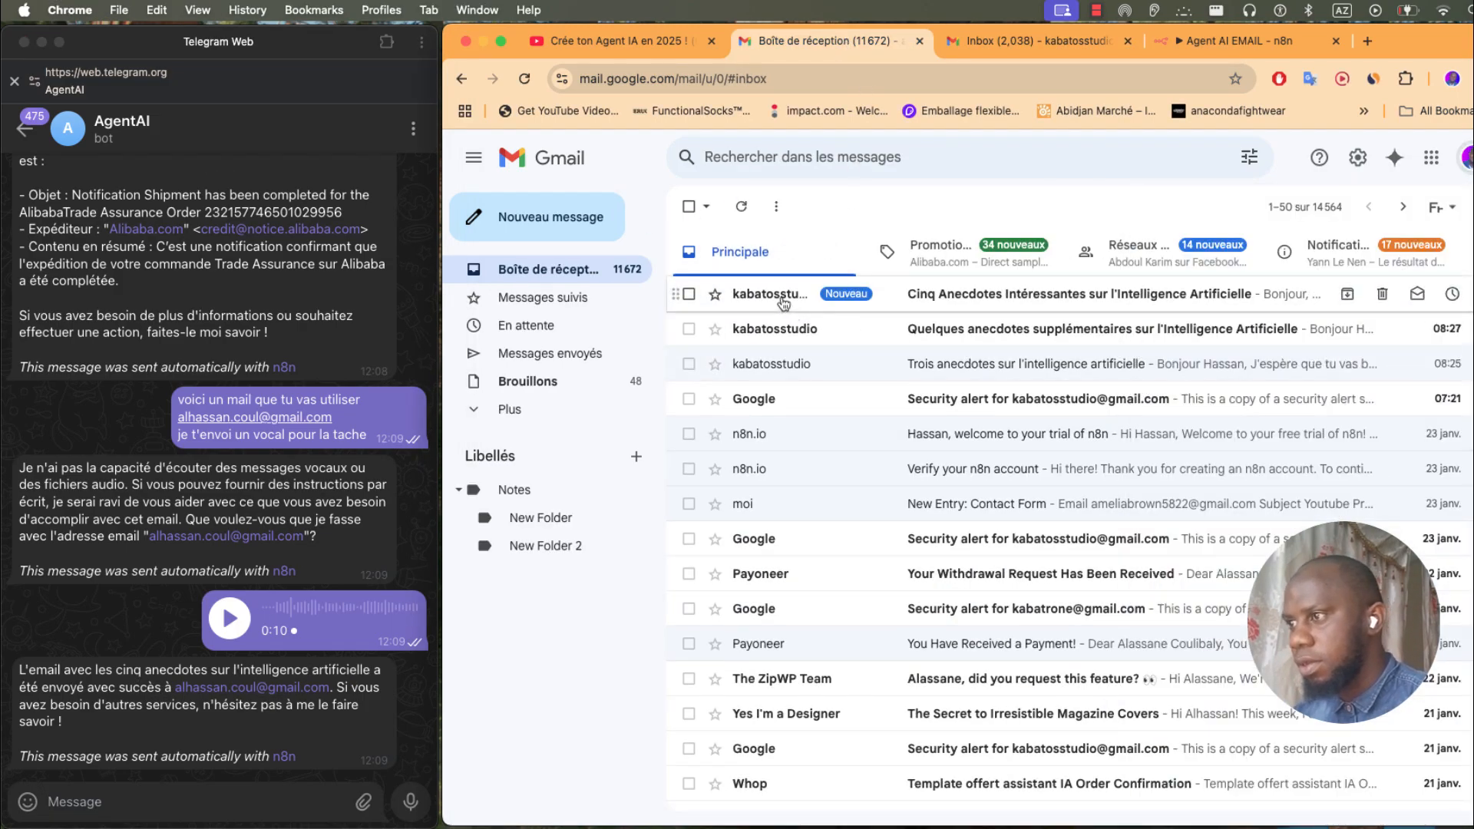
{"action": "left_click", "coordinate": [783, 300]}
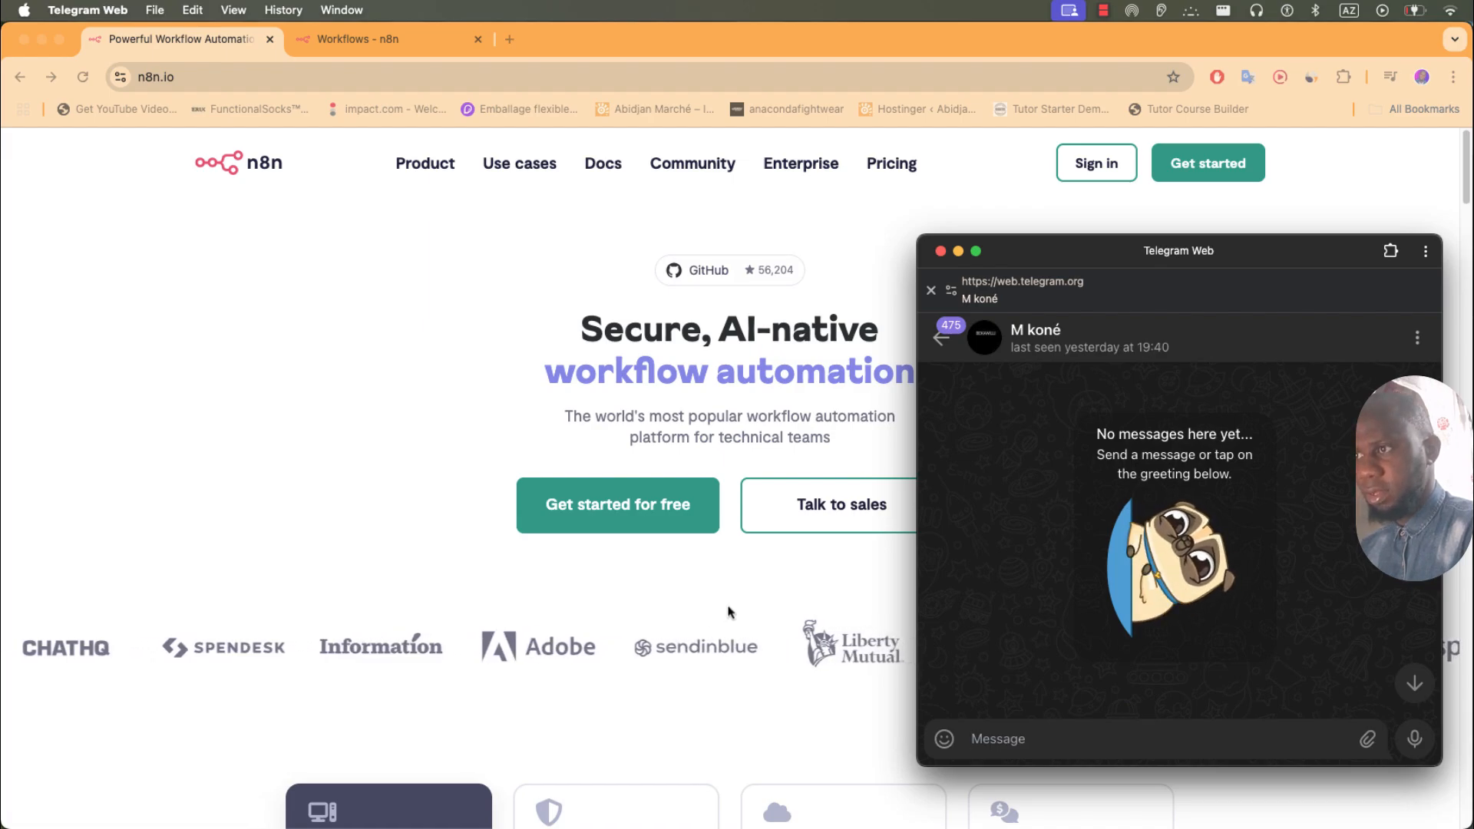
- Load n8n.io in Chrome and go to its Sign in page
{"action": "left_click", "coordinate": [661, 599]}
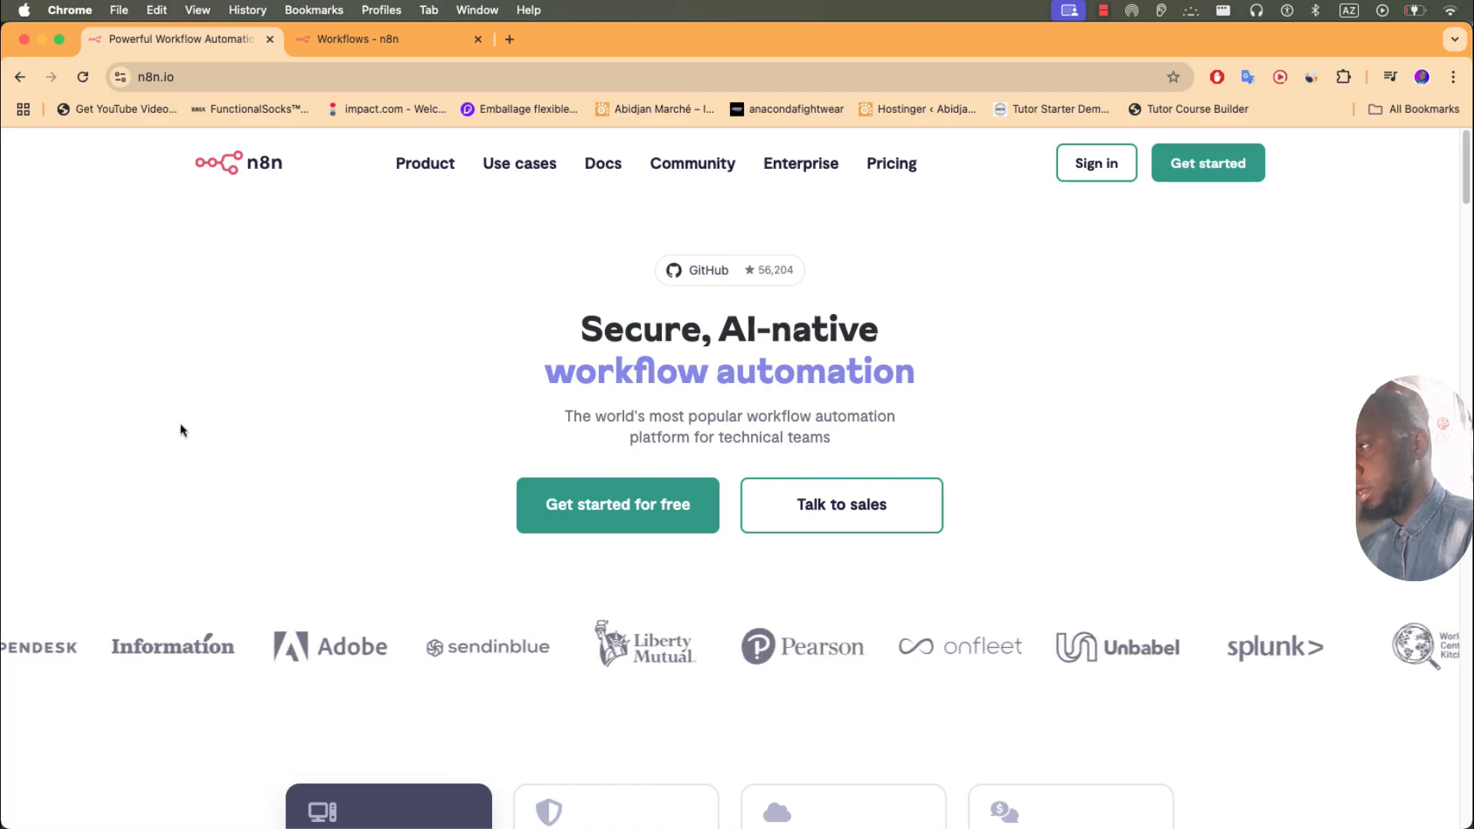
{"action": "left_click", "coordinate": [1080, 828]}
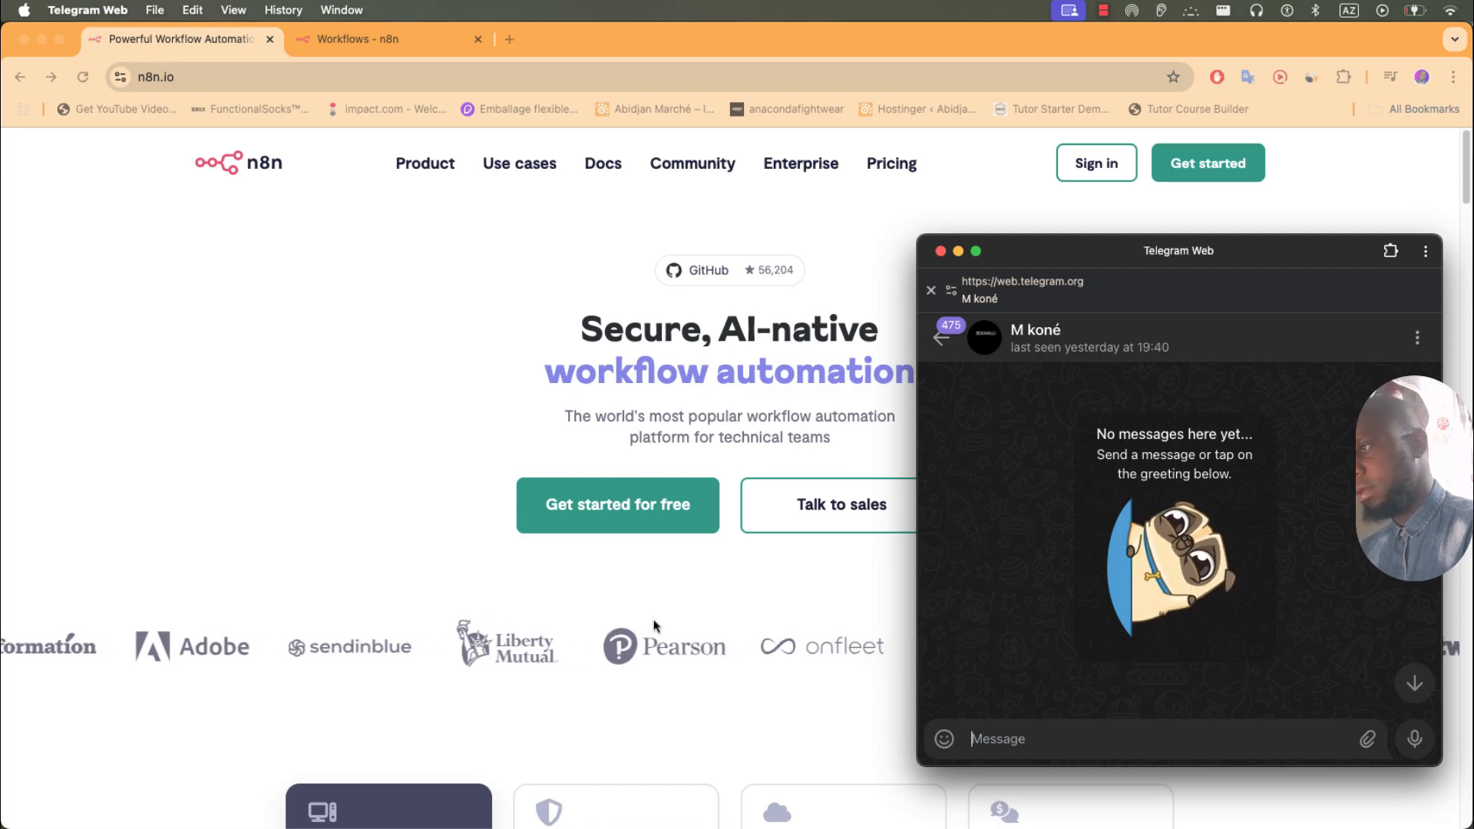
{"action": "left_click", "coordinate": [420, 550]}
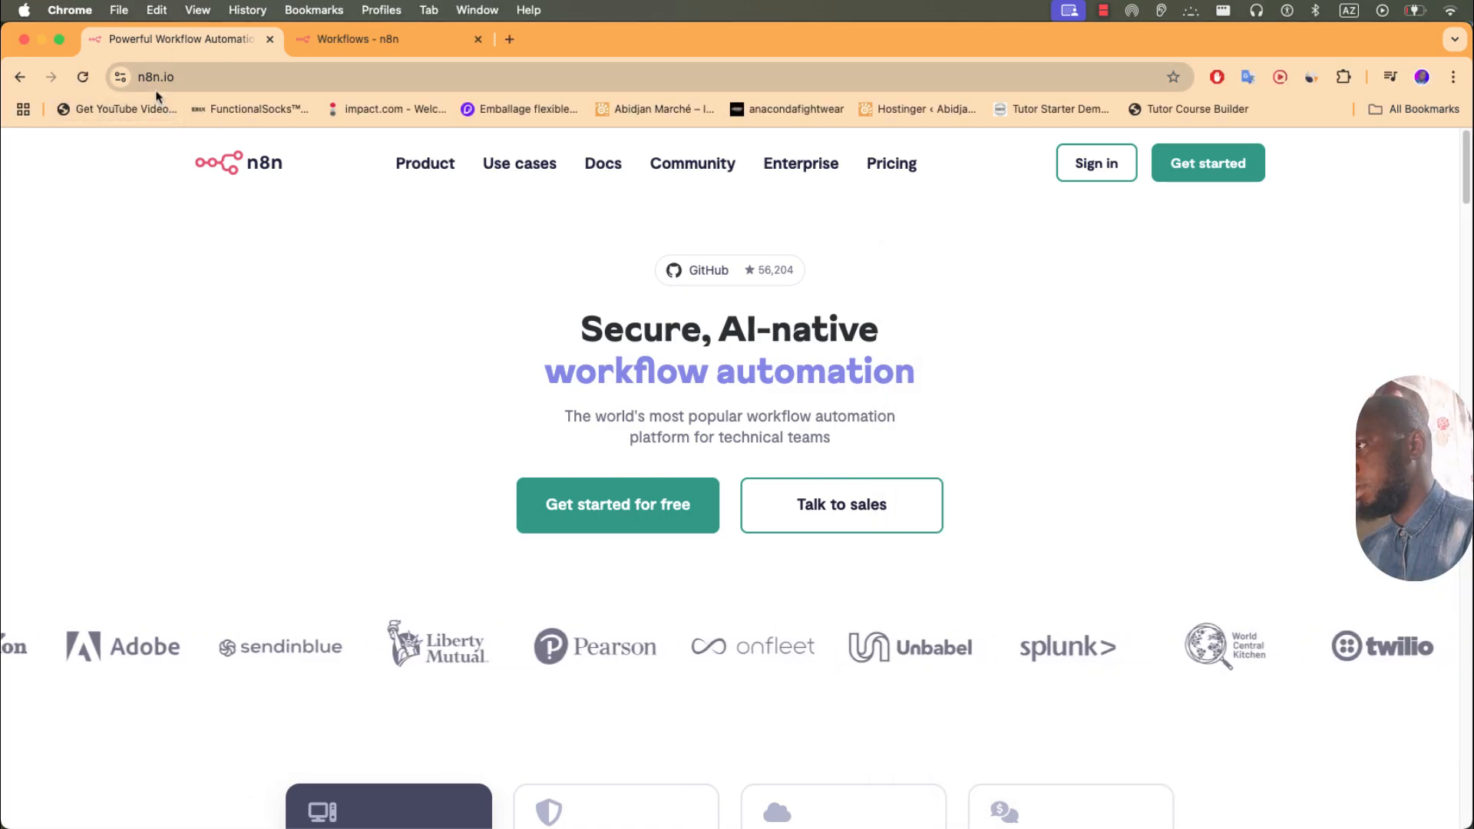
{"action": "left_click", "coordinate": [218, 78]}
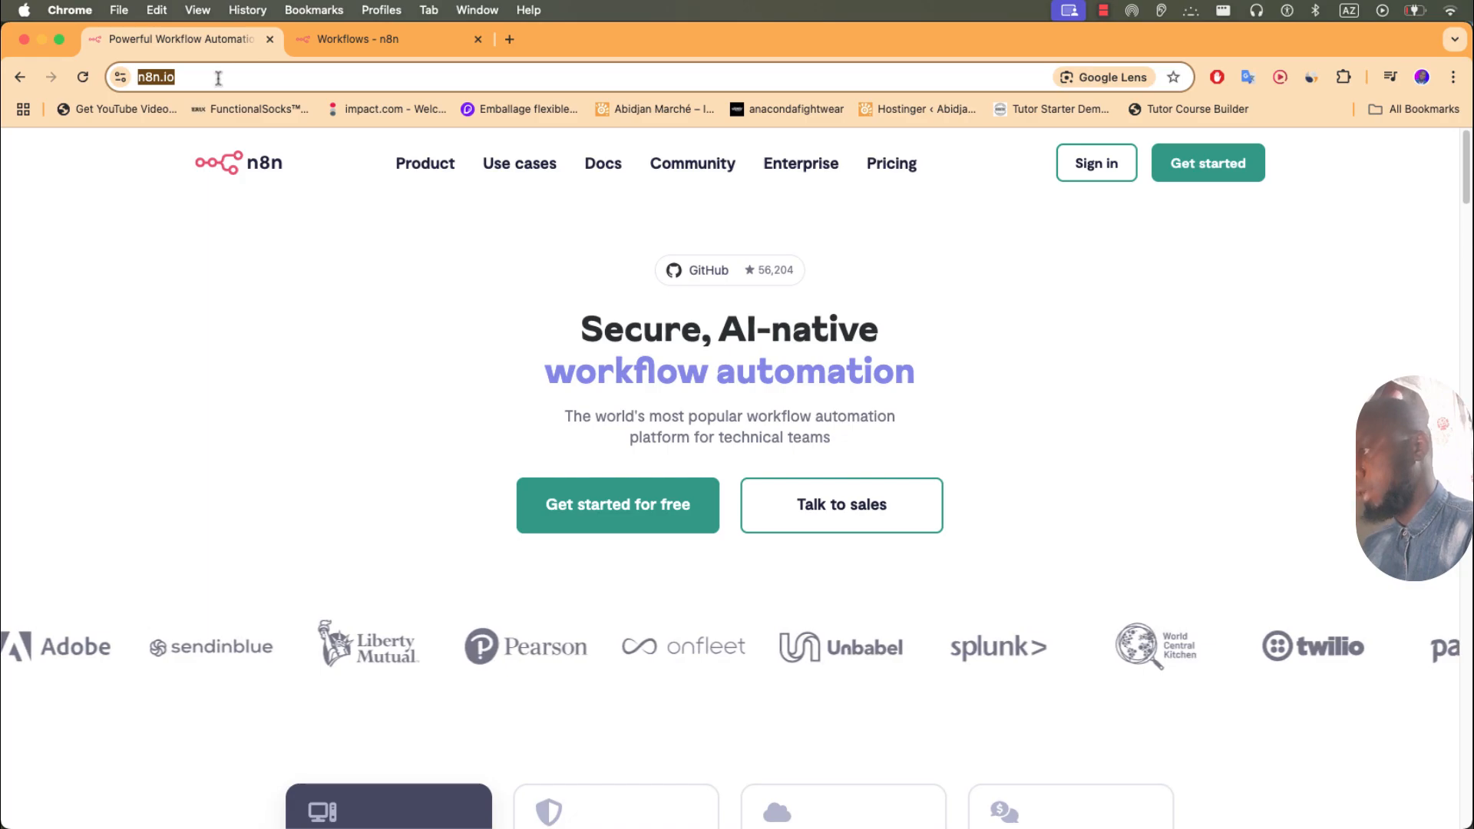
{"action": "type", "text": "n8b"}
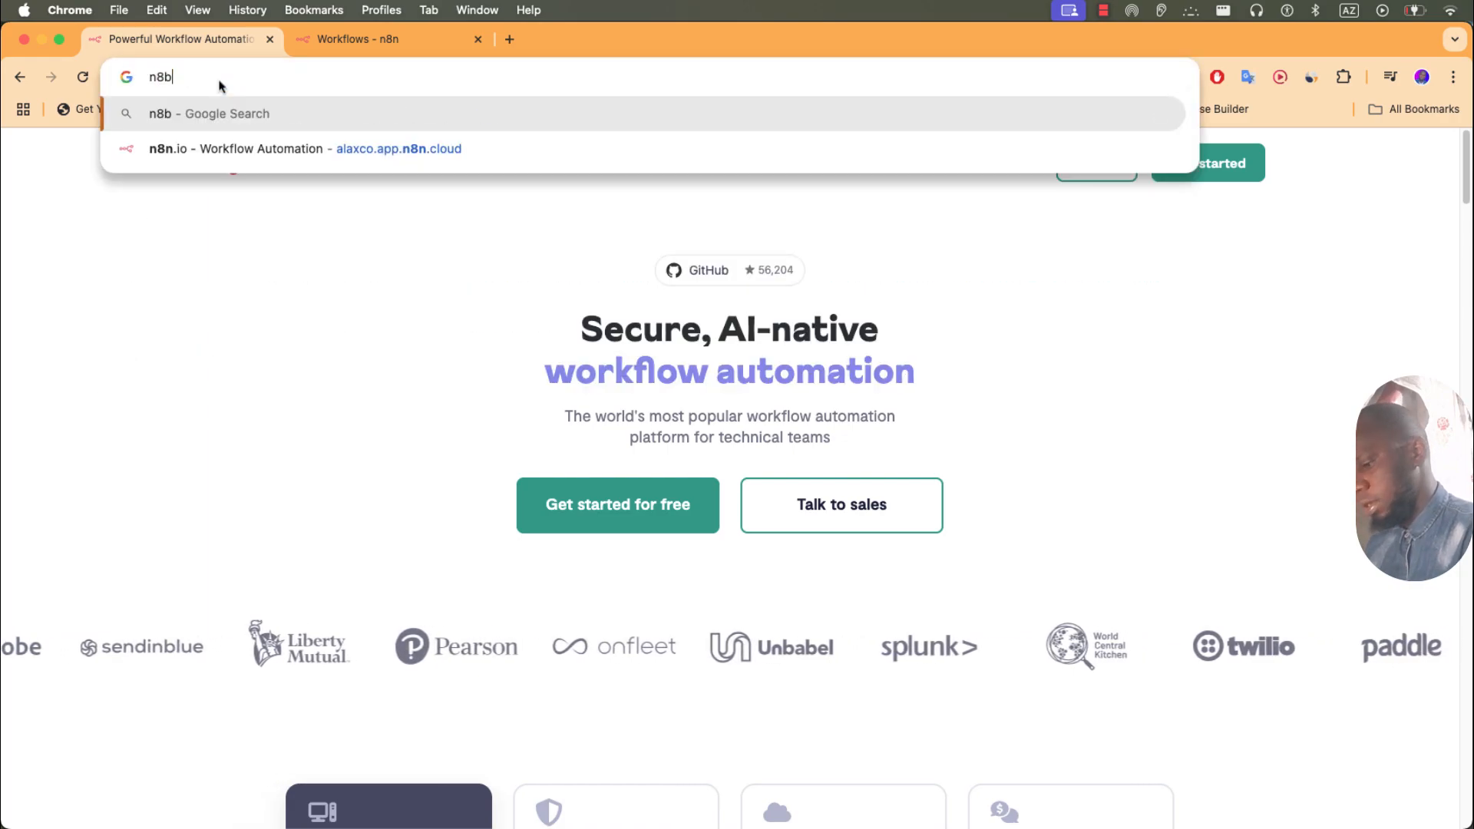
{"action": "key", "text": "BackSpace"}
{"action": "type", "text": "n"}
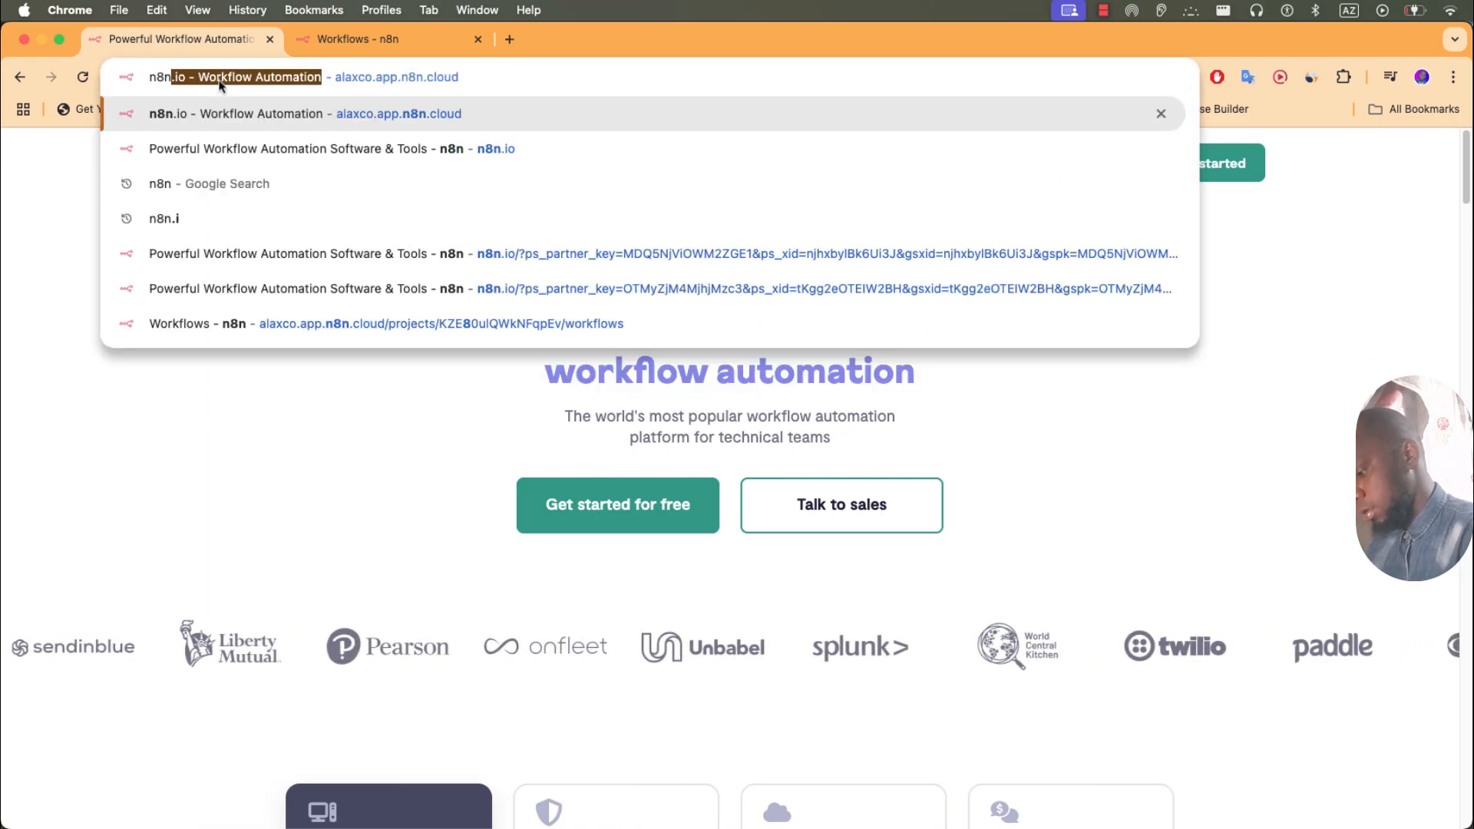
{"action": "type", "text": ".io"}
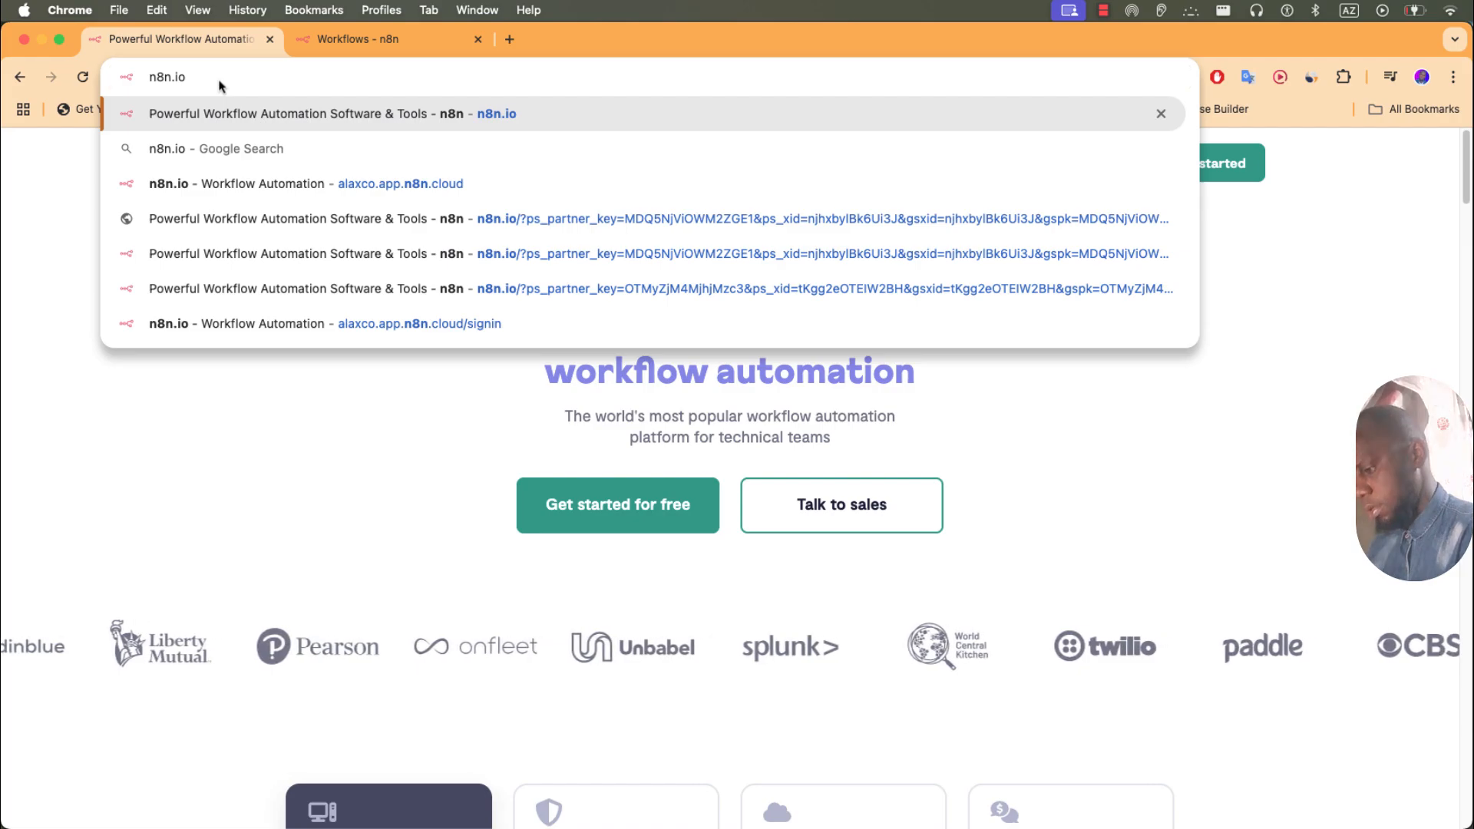
{"action": "key", "text": "Return"}
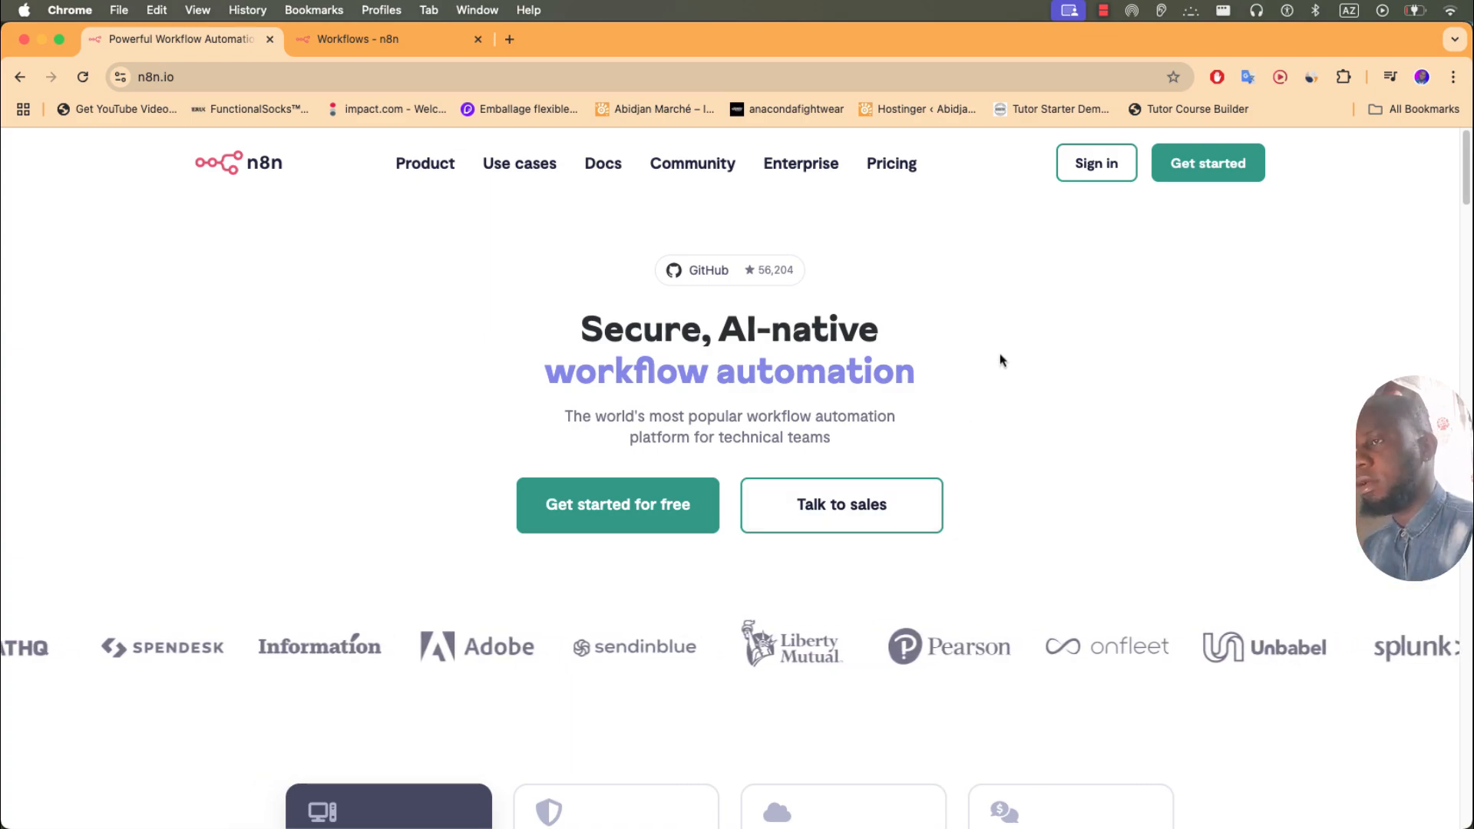
{"action": "left_click", "coordinate": [1063, 172]}
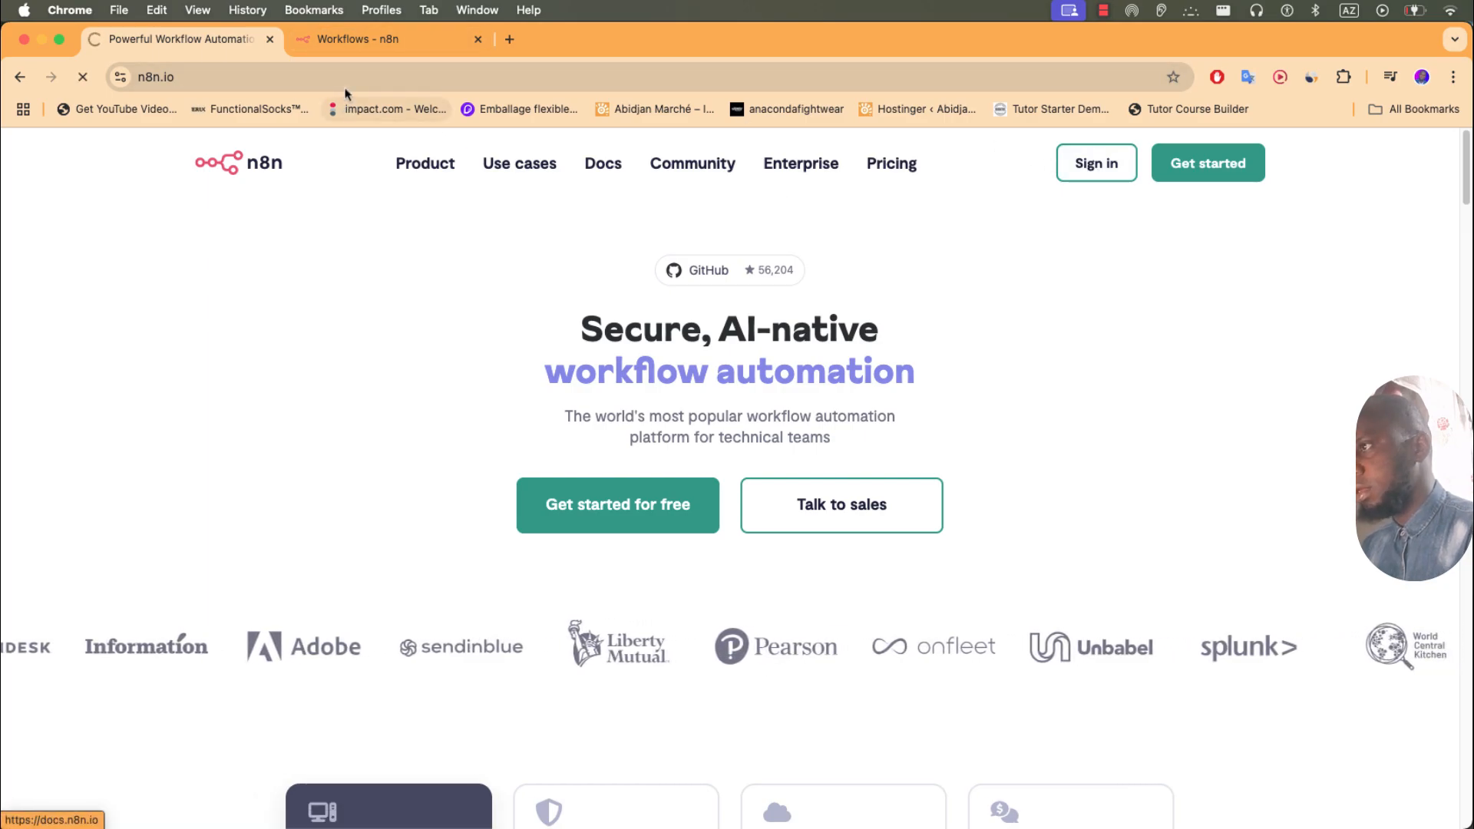
- On the Workflows page, close the trial banner and create a new workflow
{"action": "left_click", "coordinate": [416, 42]}
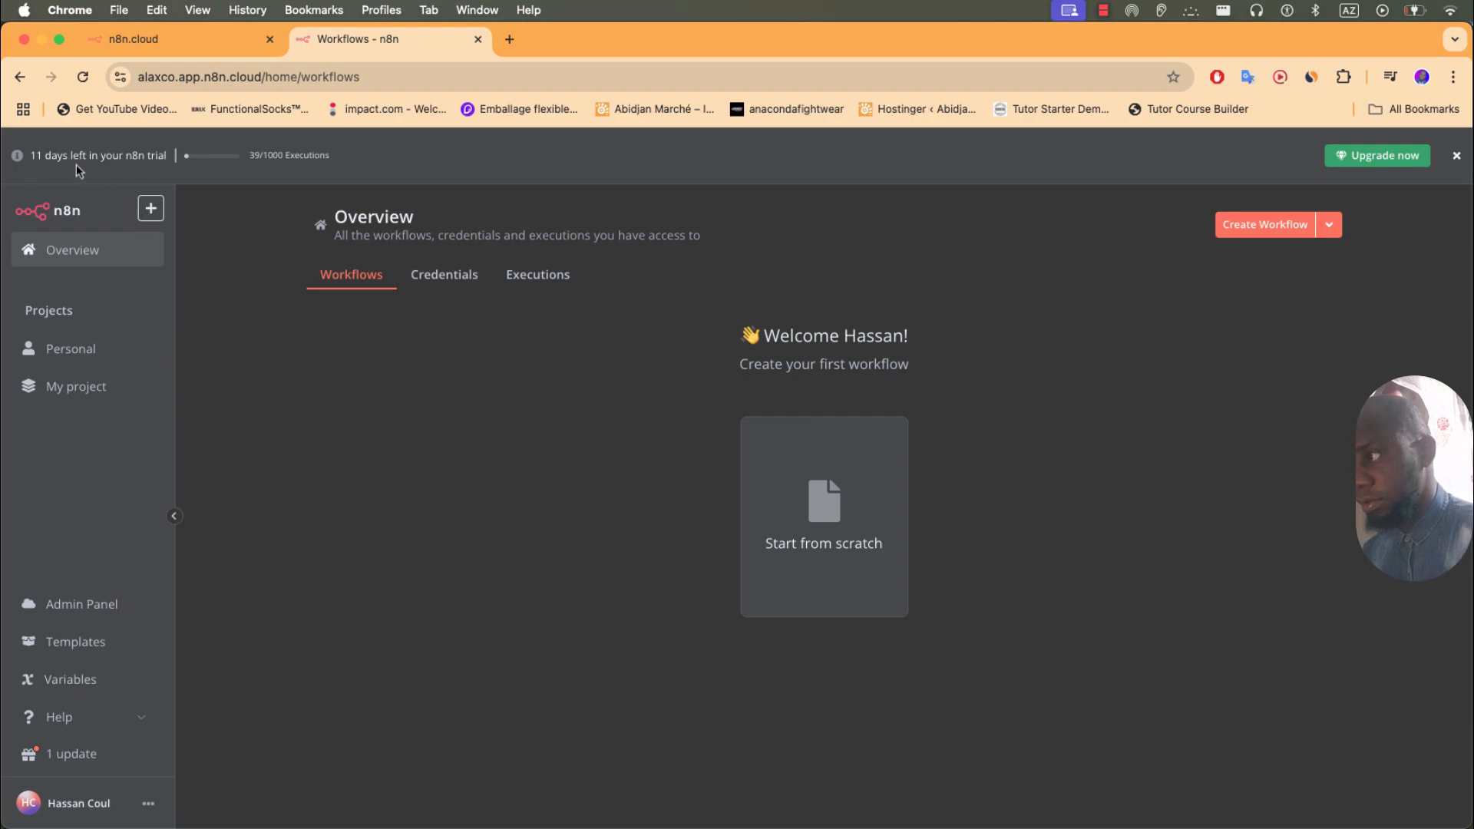
{"action": "left_click", "coordinate": [1456, 155]}
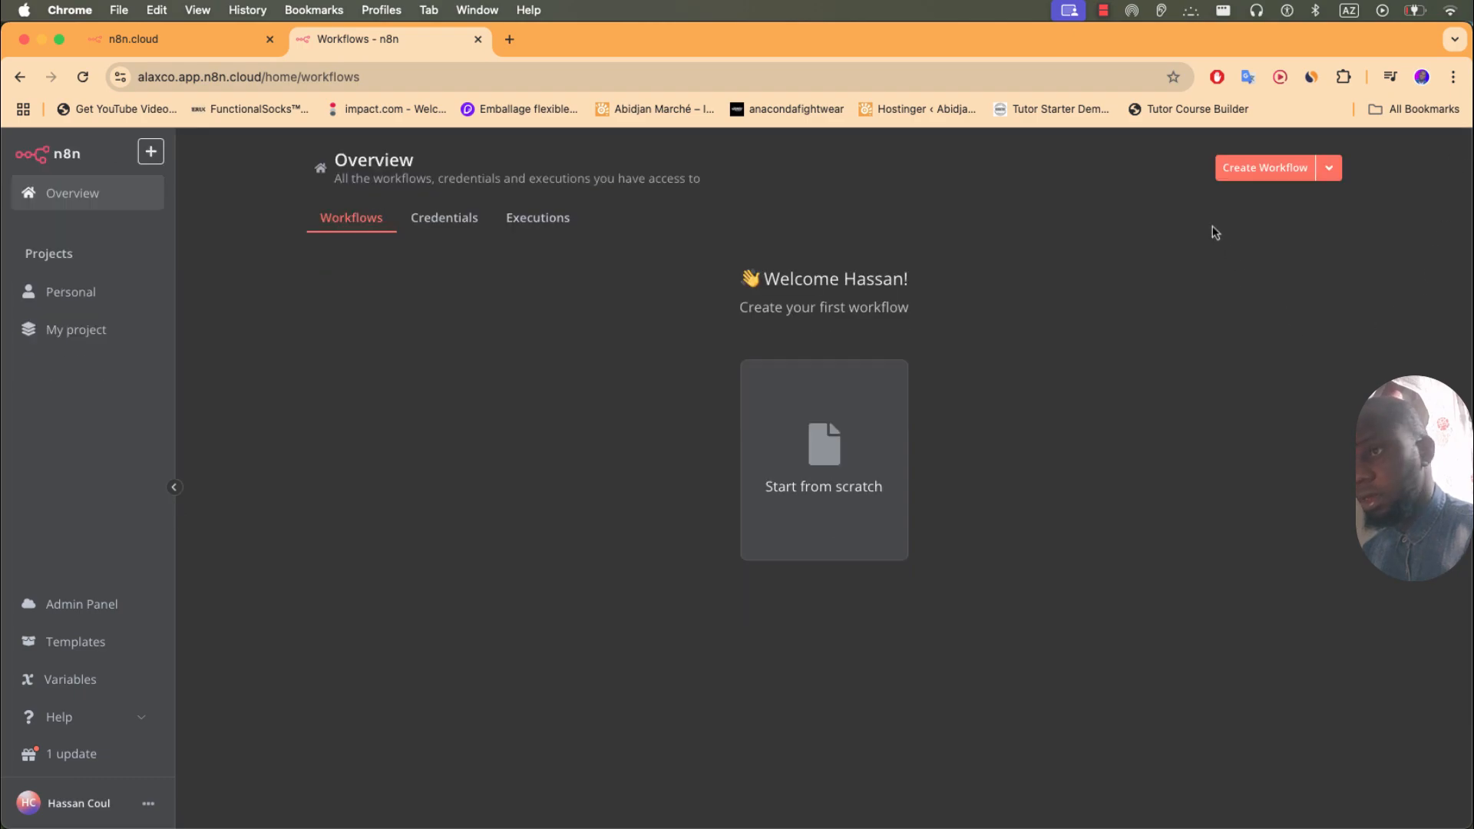
{"action": "left_click", "coordinate": [1259, 170]}
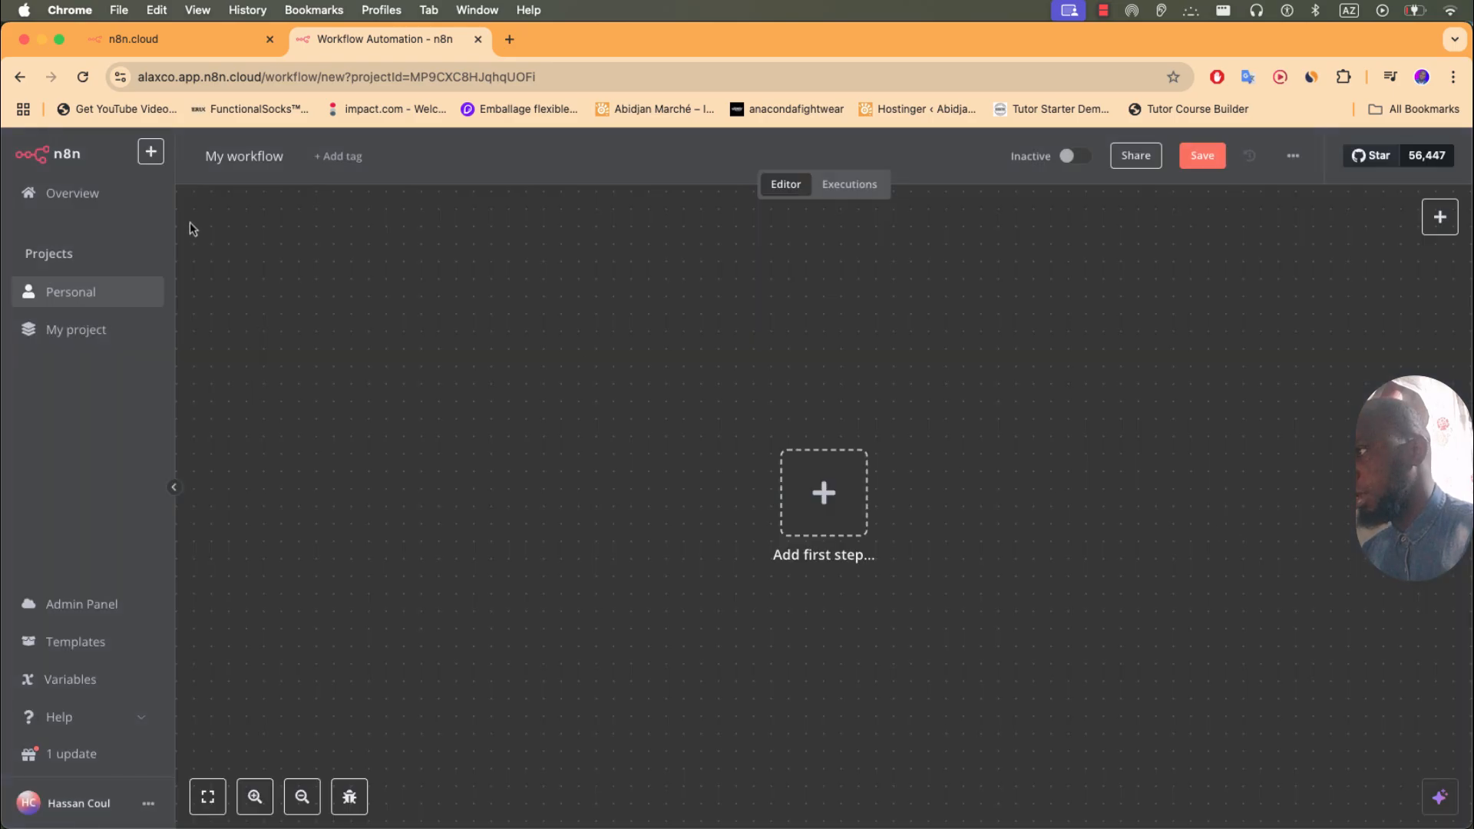
- Rename the workflow from 'My workflow' to 'Agent AI EMAIL'
{"action": "double_click", "coordinate": [243, 156]}
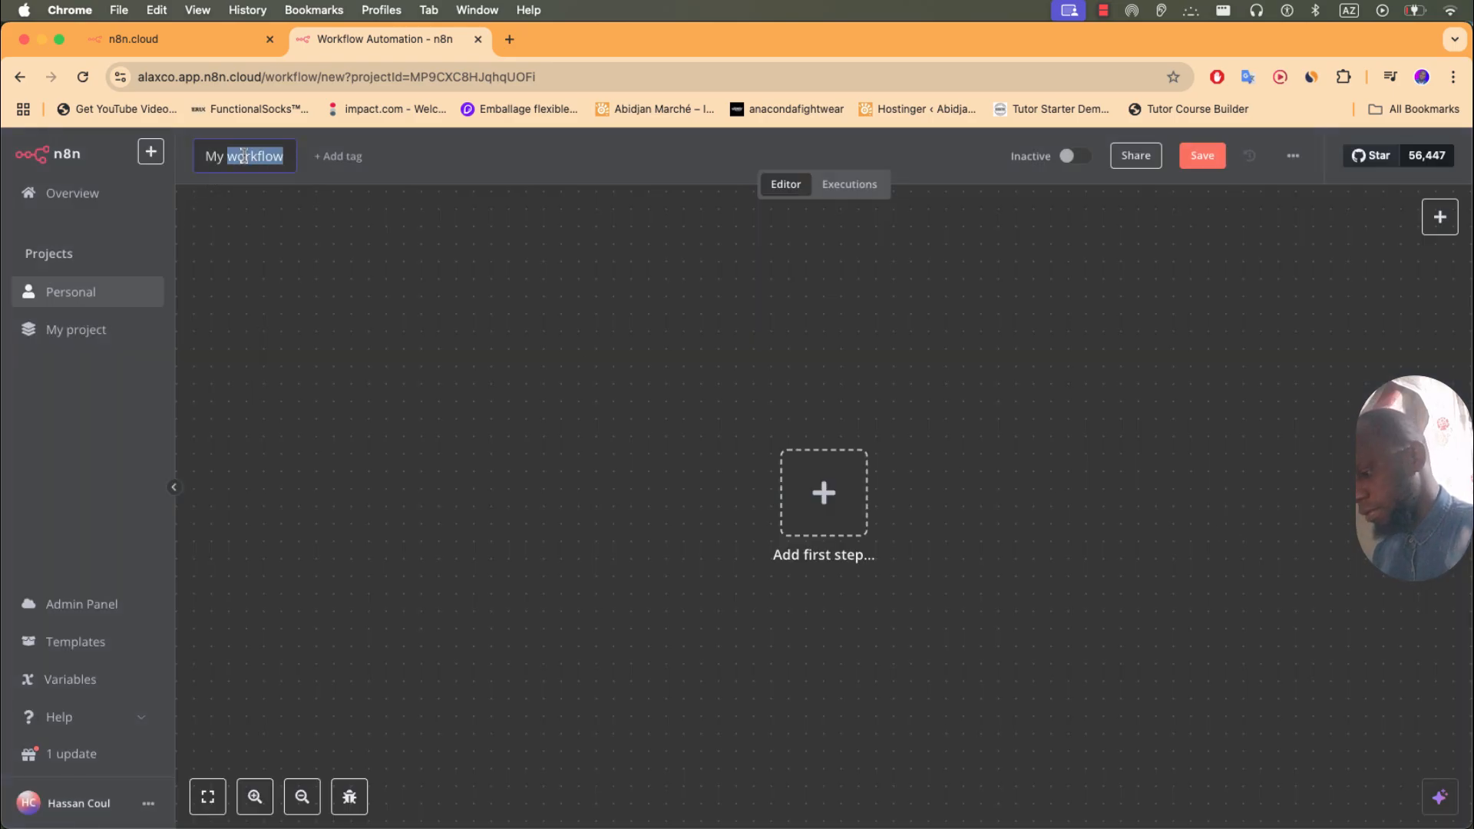
{"action": "key", "text": "BackSpace"}
{"action": "key", "text": "BackSpace"}
{"action": "key", "text": "BackSpace"}
{"action": "key", "text": "BackSpace"}
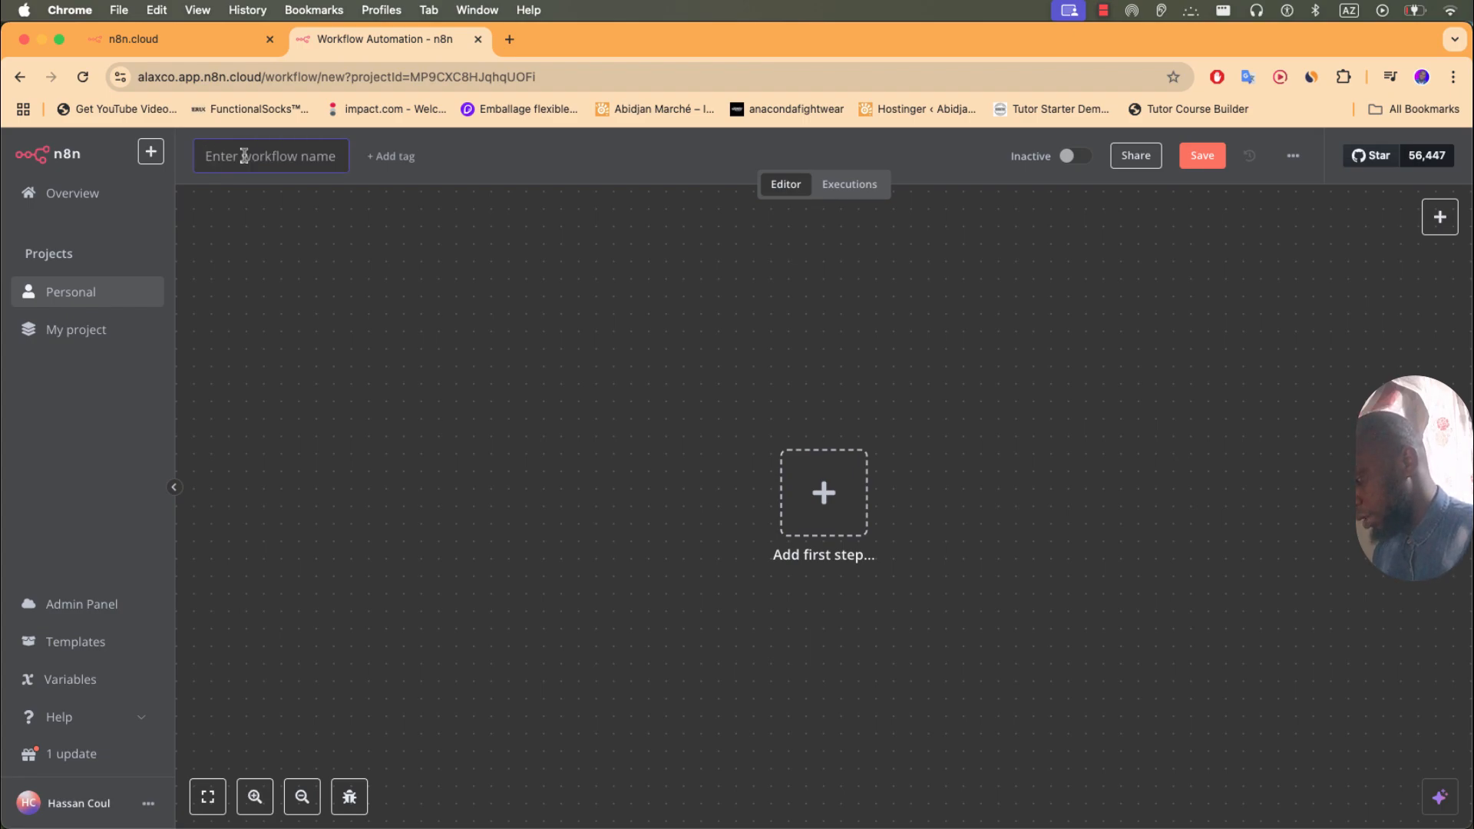
{"action": "type", "text": "Agent"}
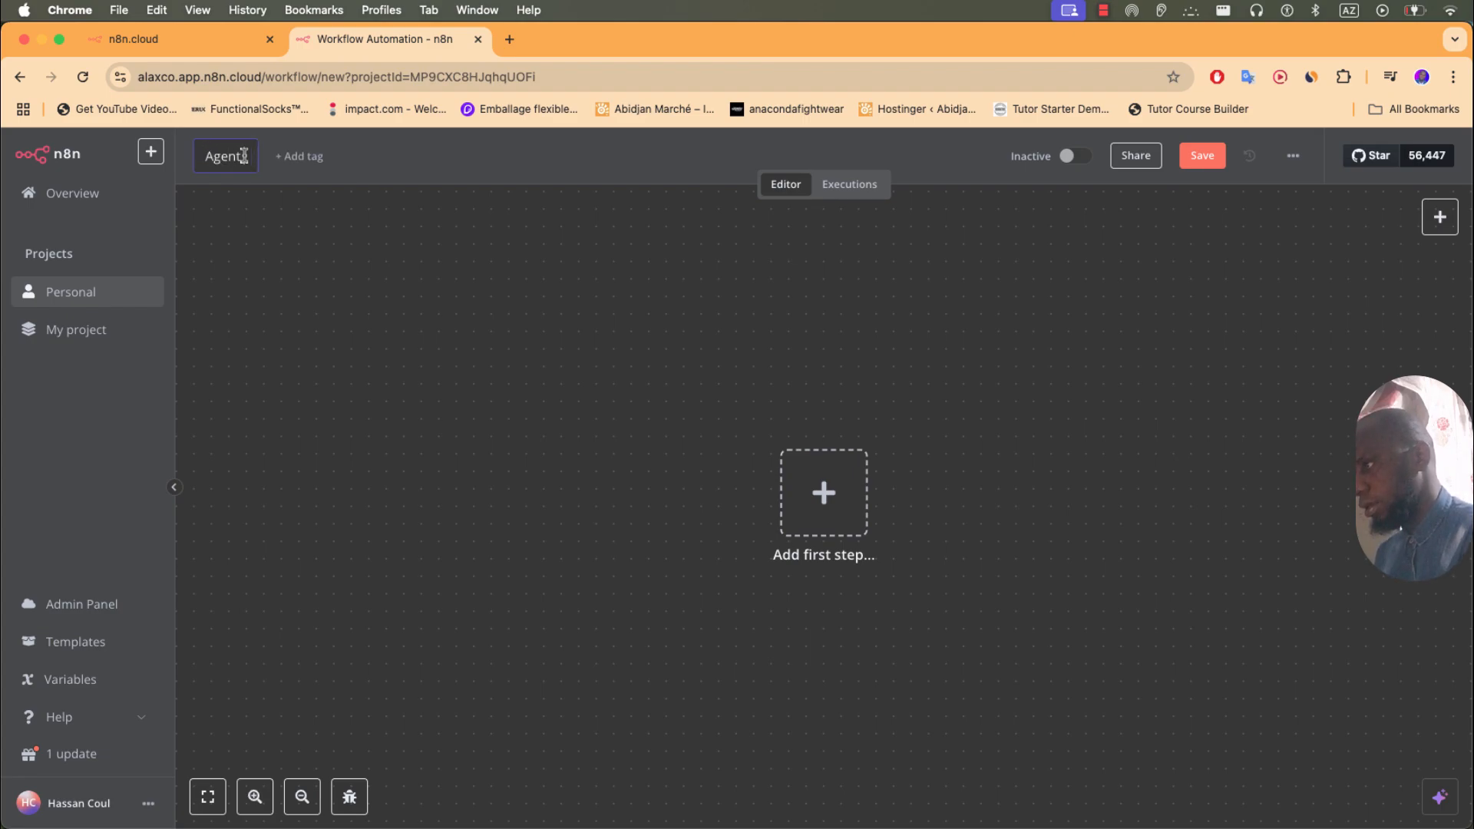
{"action": "type", "text": " AI EMAIL"}
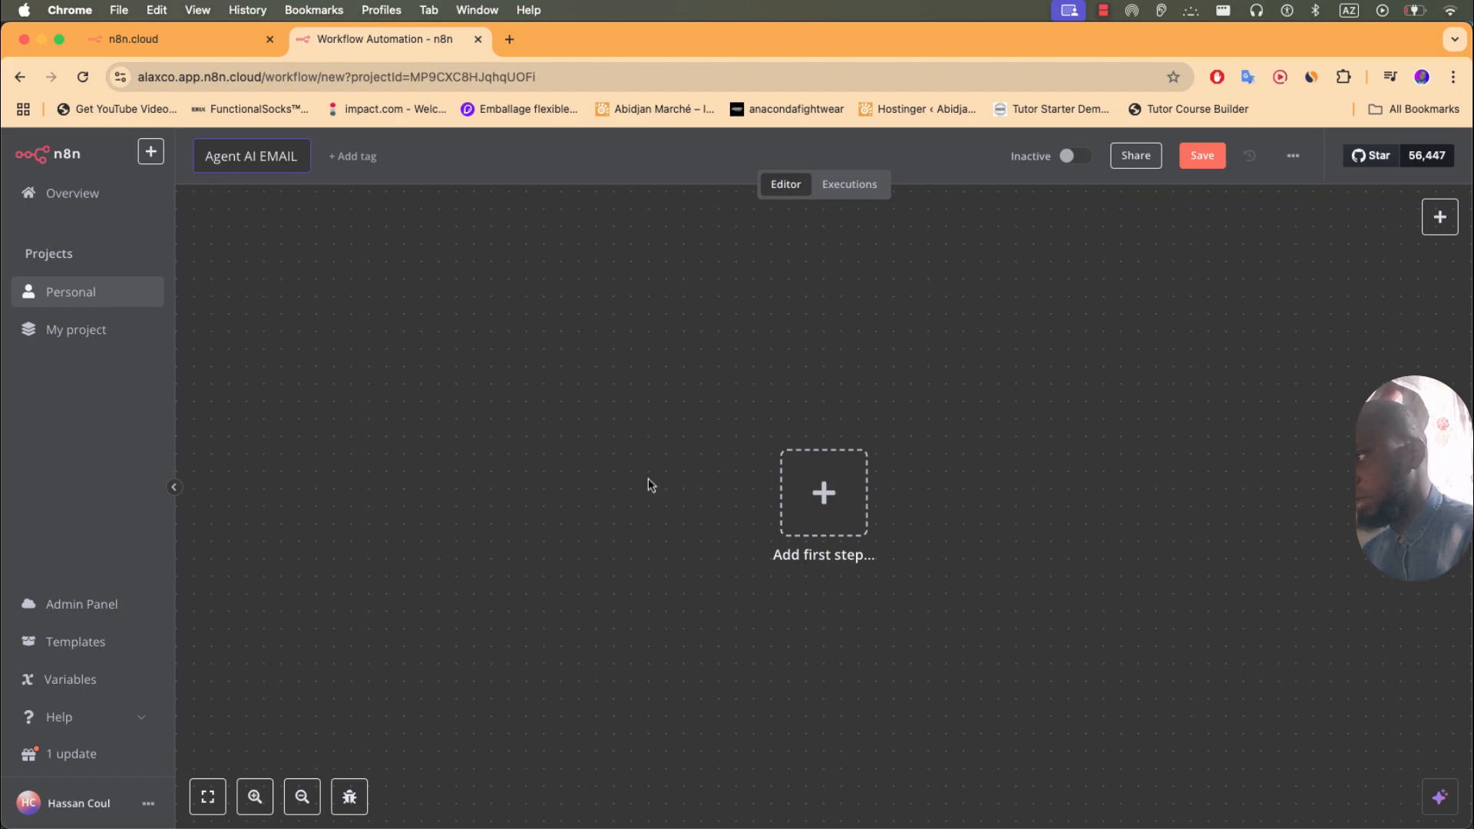
{"action": "left_click", "coordinate": [629, 492]}
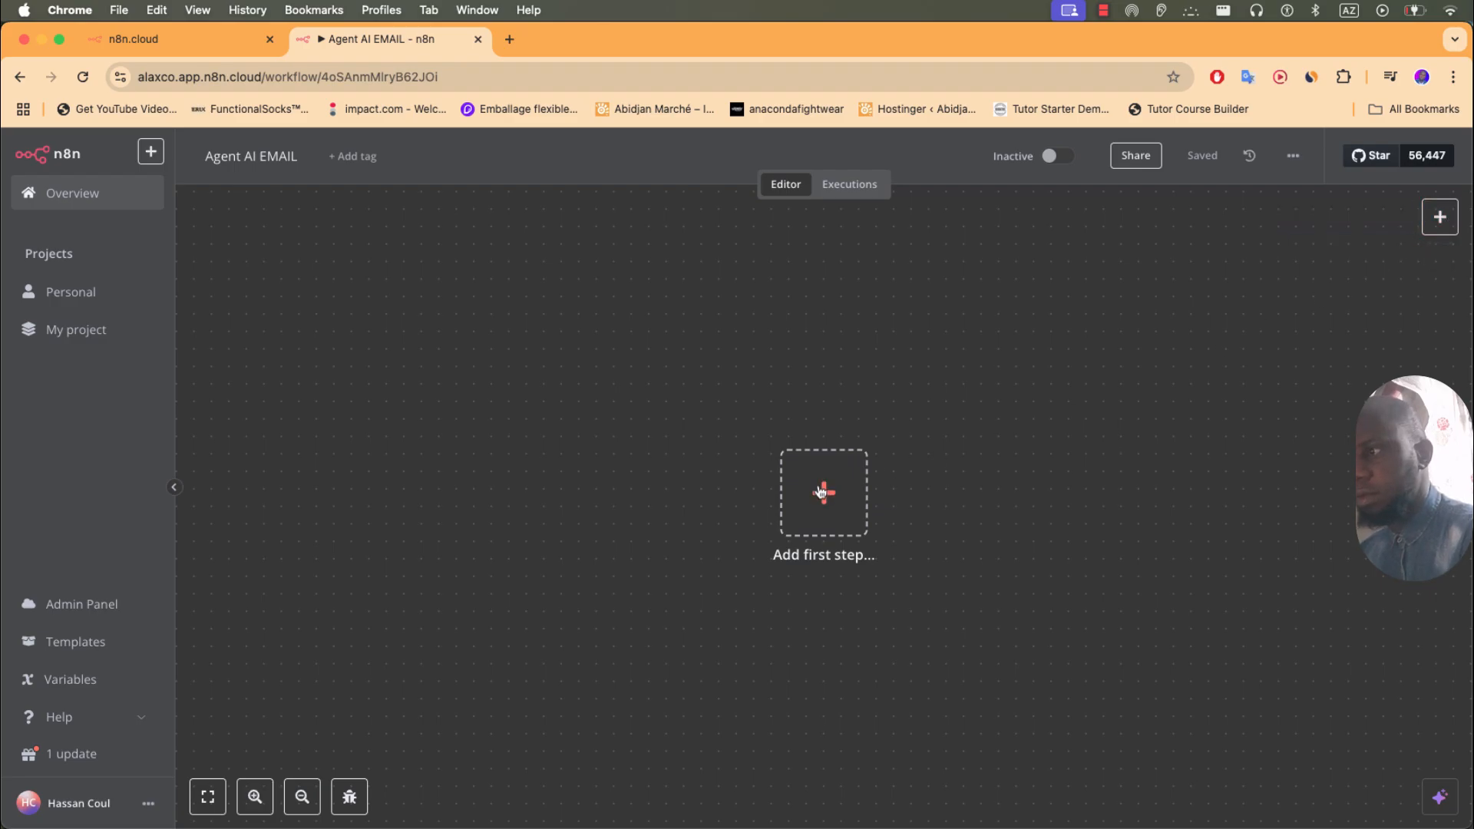
- Add a Telegram 'On message' trigger as the first step and move it left
{"action": "left_click", "coordinate": [1441, 218]}
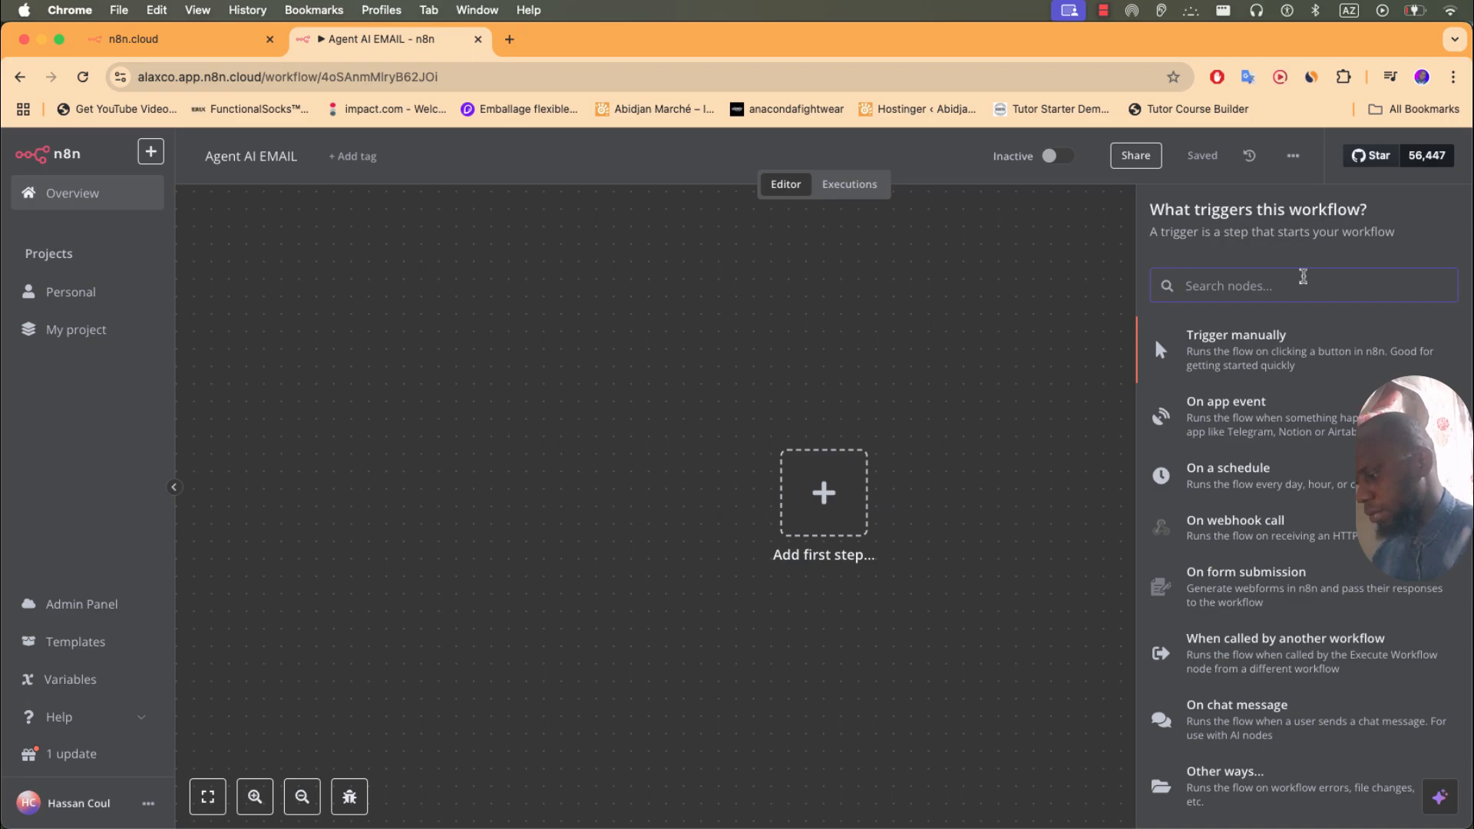
{"action": "type", "text": "t"}
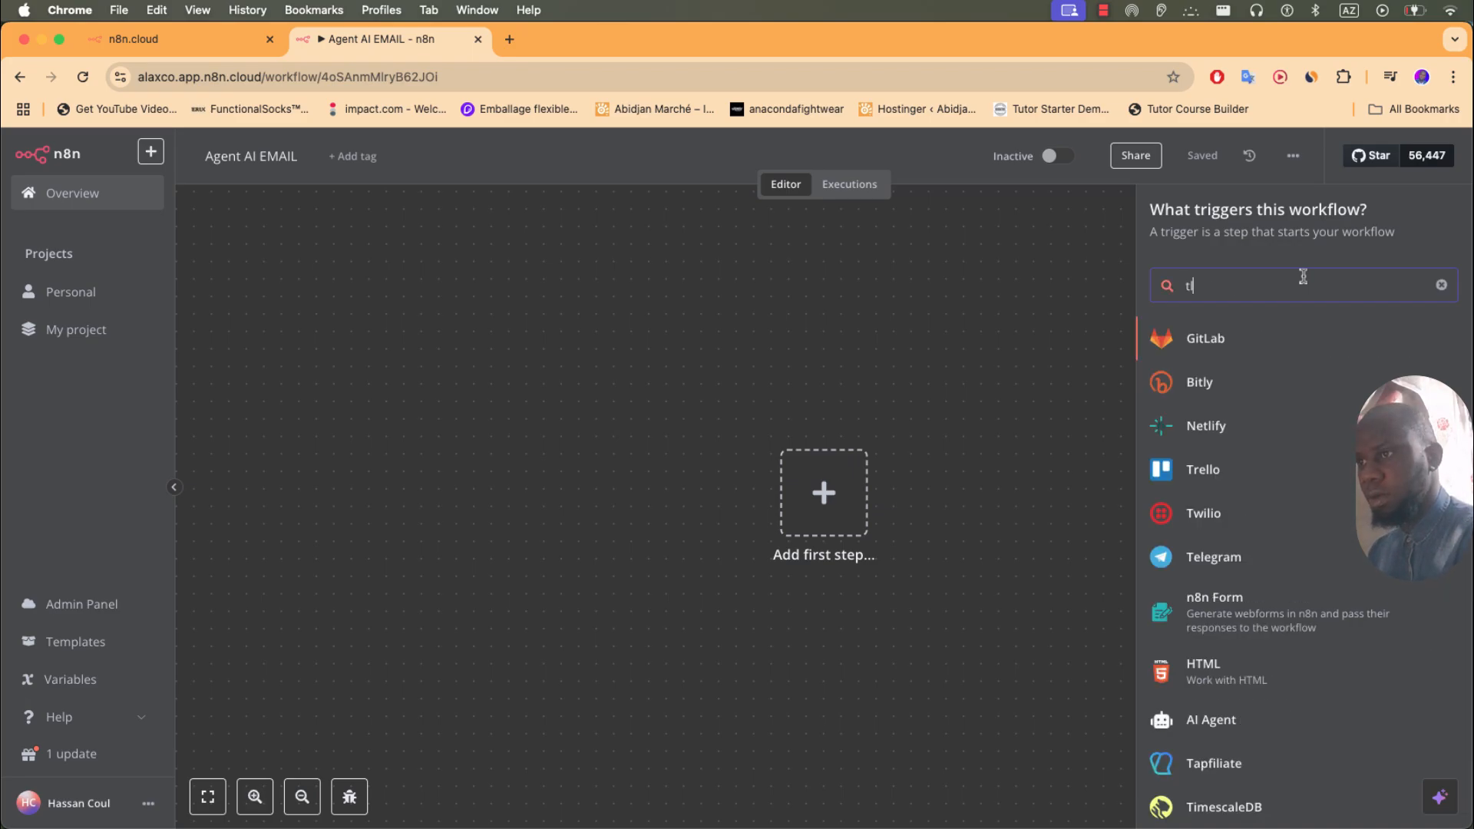
{"action": "type", "text": "e"}
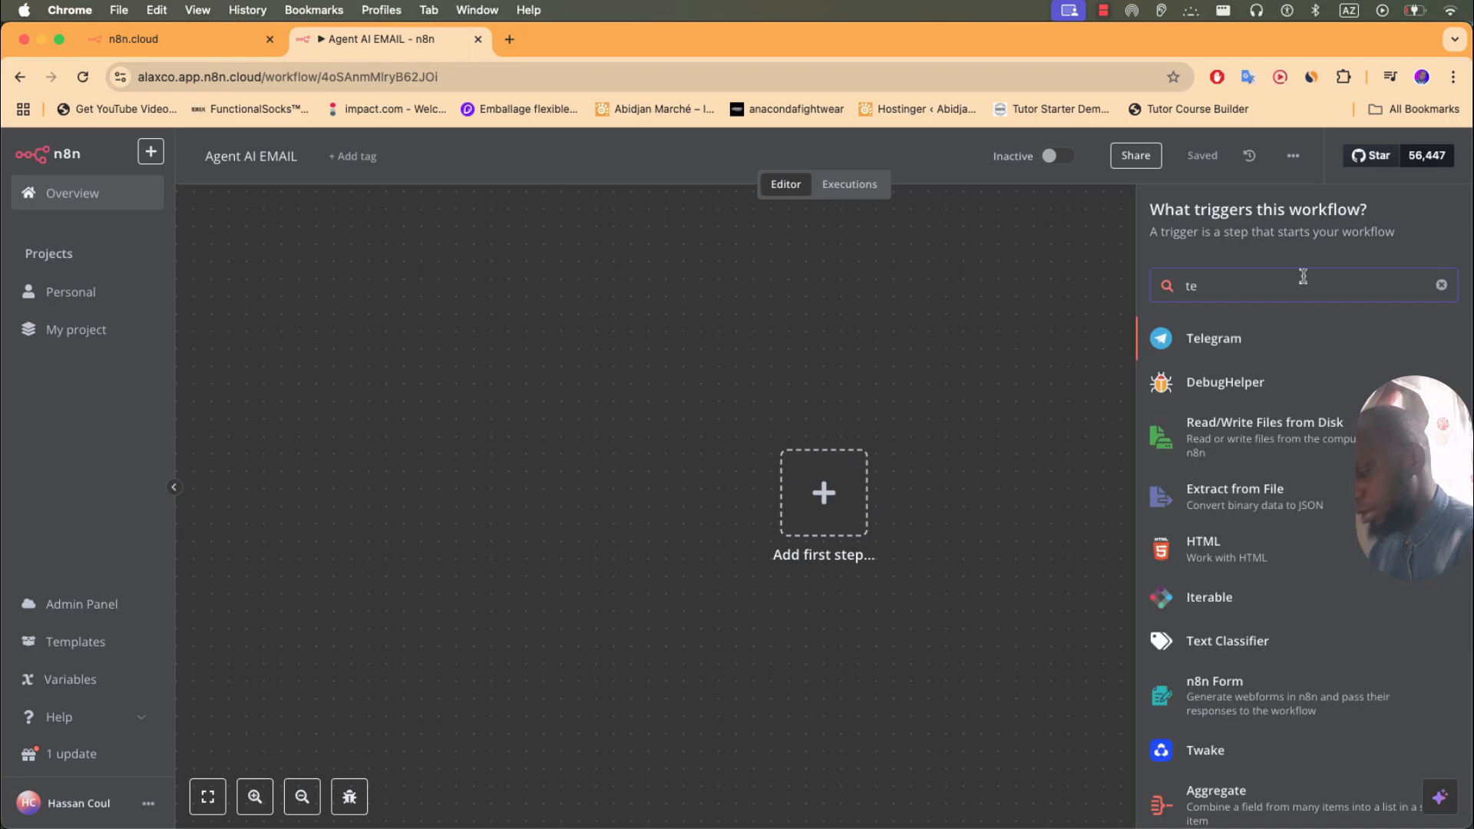
{"action": "key", "text": "BackSpace"}
{"action": "key", "text": "BackSpace"}
{"action": "type", "text": "what"}
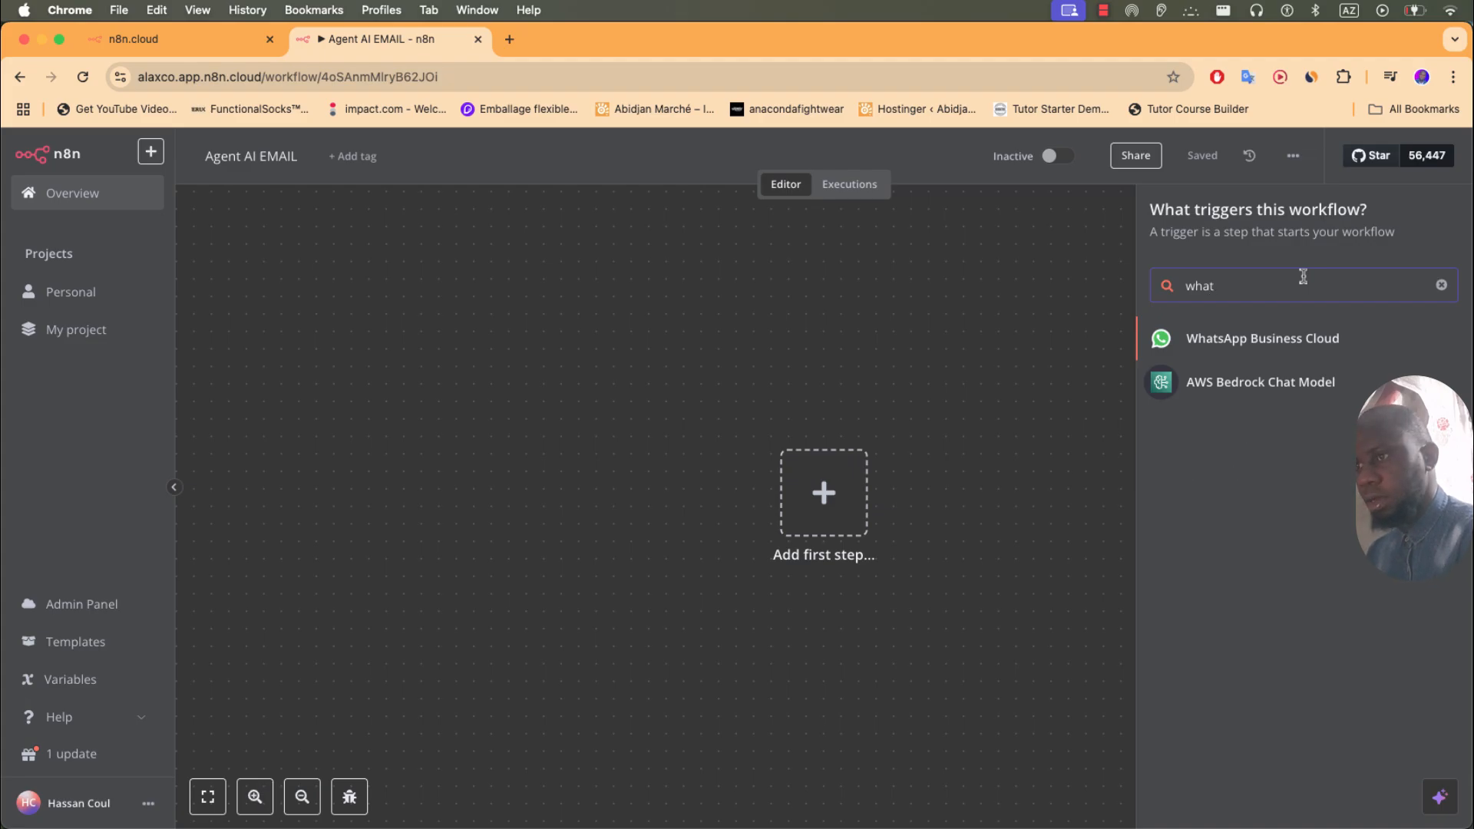
{"action": "key", "text": "BackSpace"}
{"action": "key", "text": "BackSpace"}
{"action": "key", "text": "BackSpace"}
{"action": "key", "text": "BackSpace"}
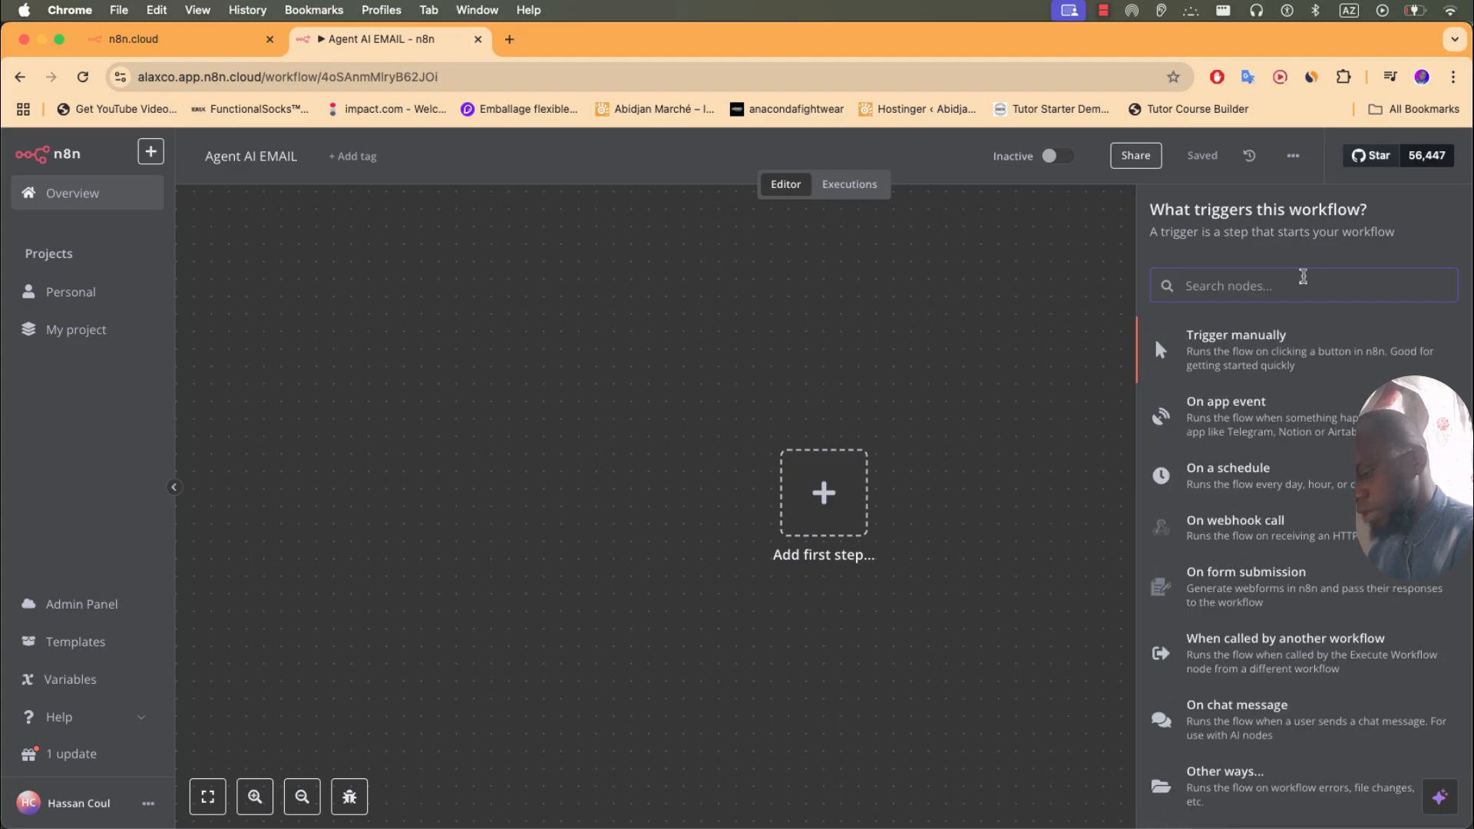
{"action": "type", "text": "tele"}
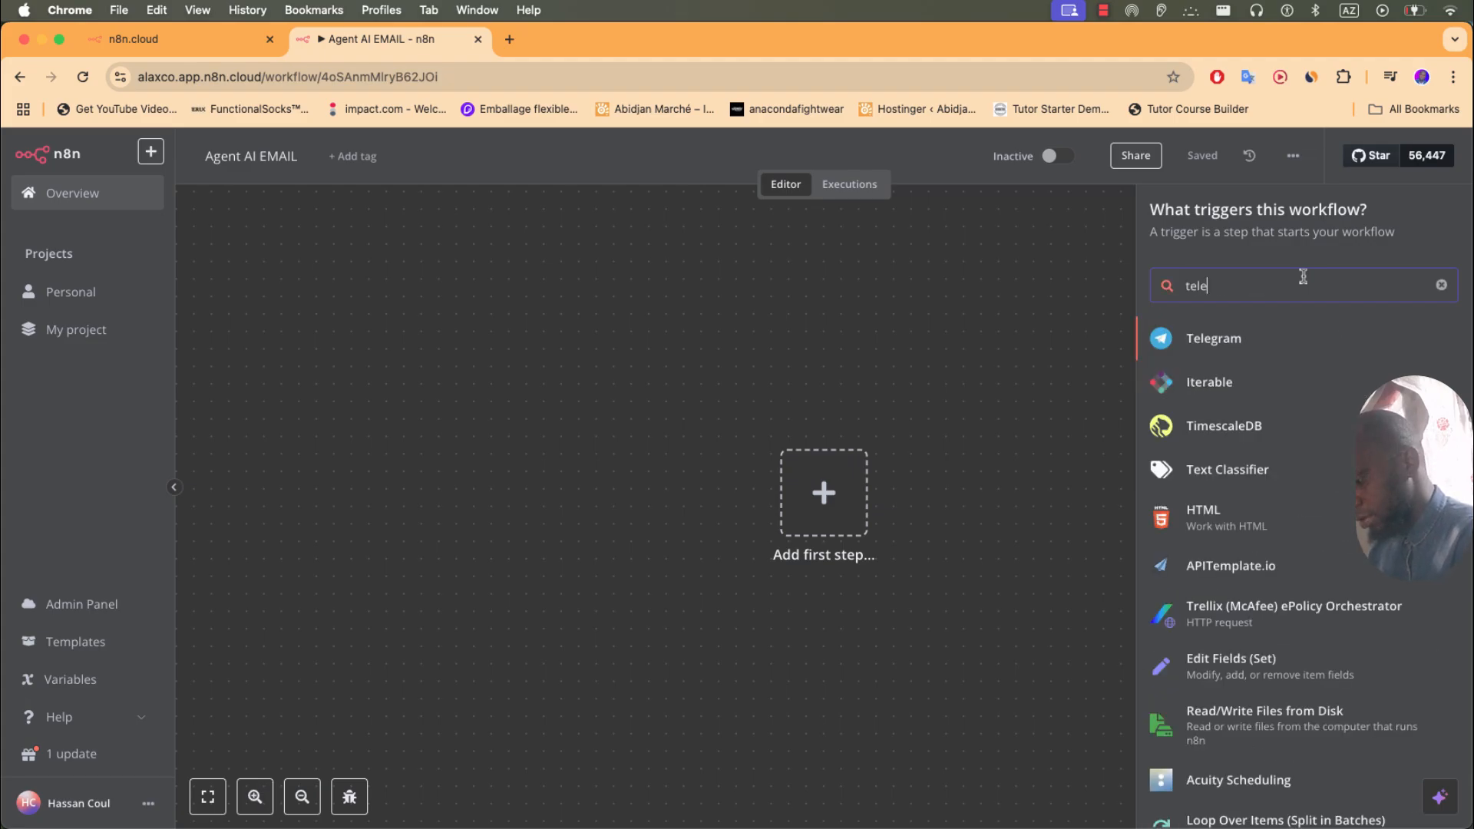
{"action": "type", "text": "gram"}
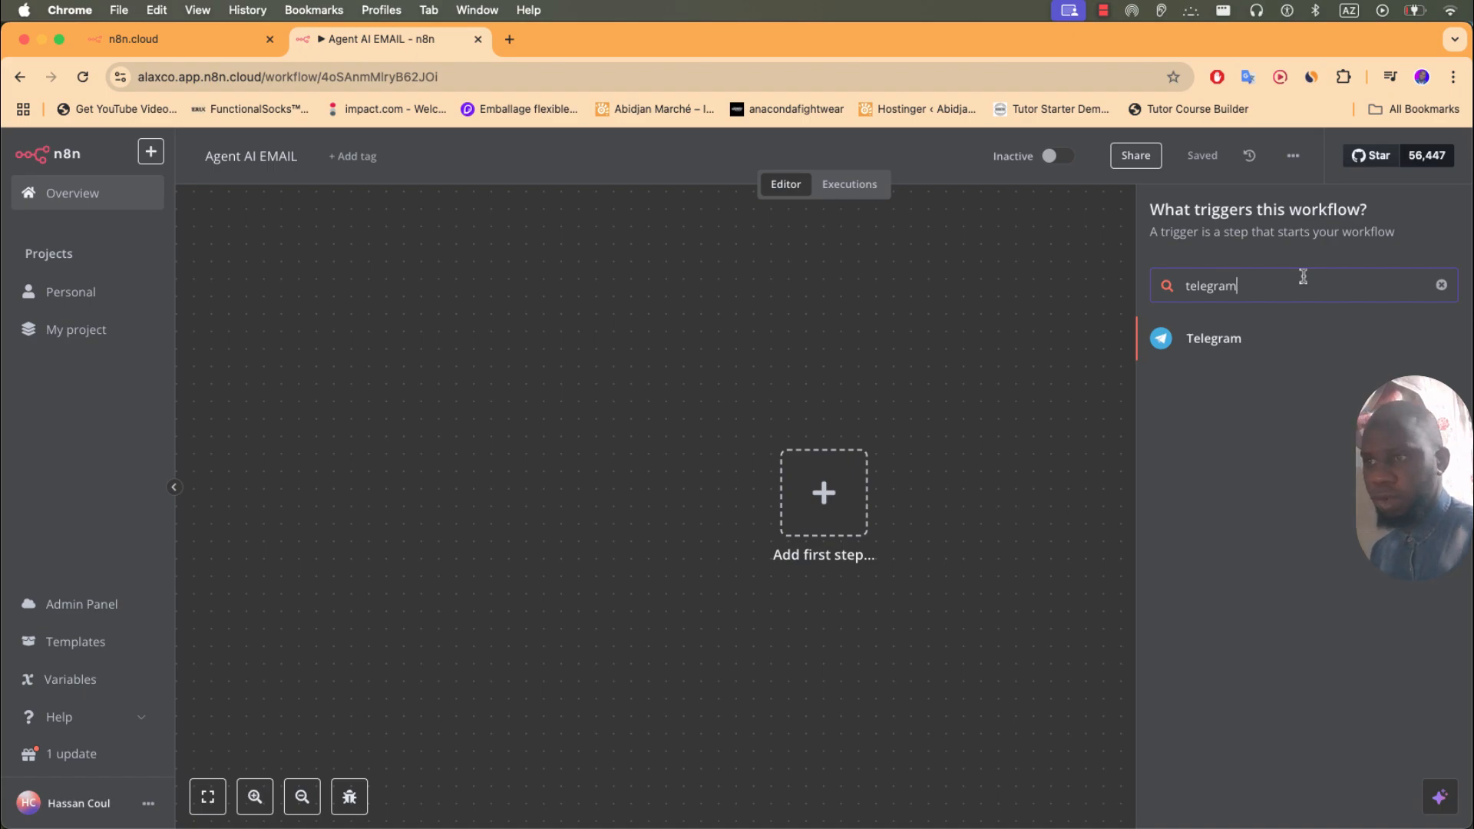
{"action": "left_click", "coordinate": [1252, 347]}
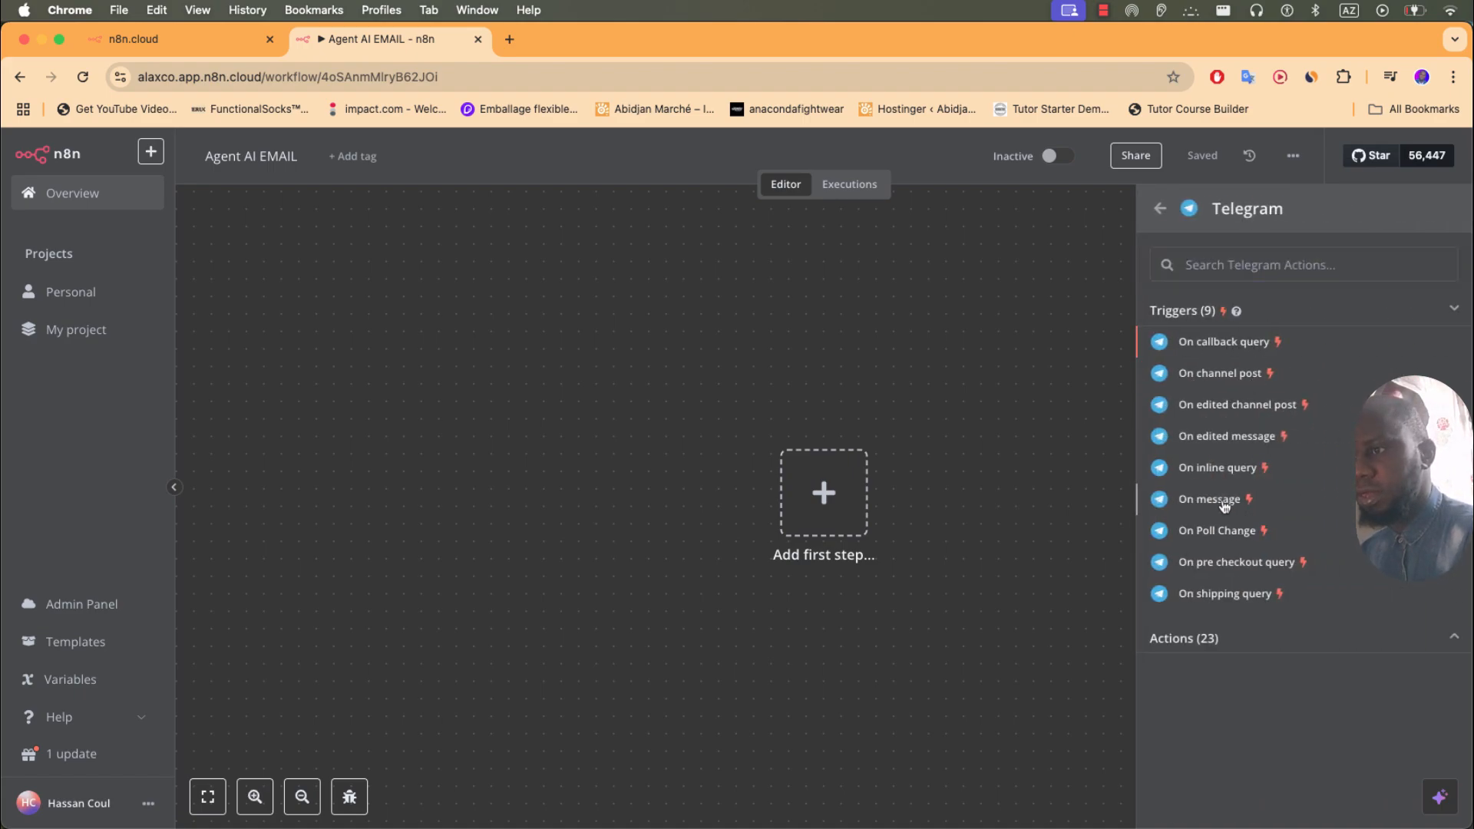
{"action": "left_click", "coordinate": [1224, 502]}
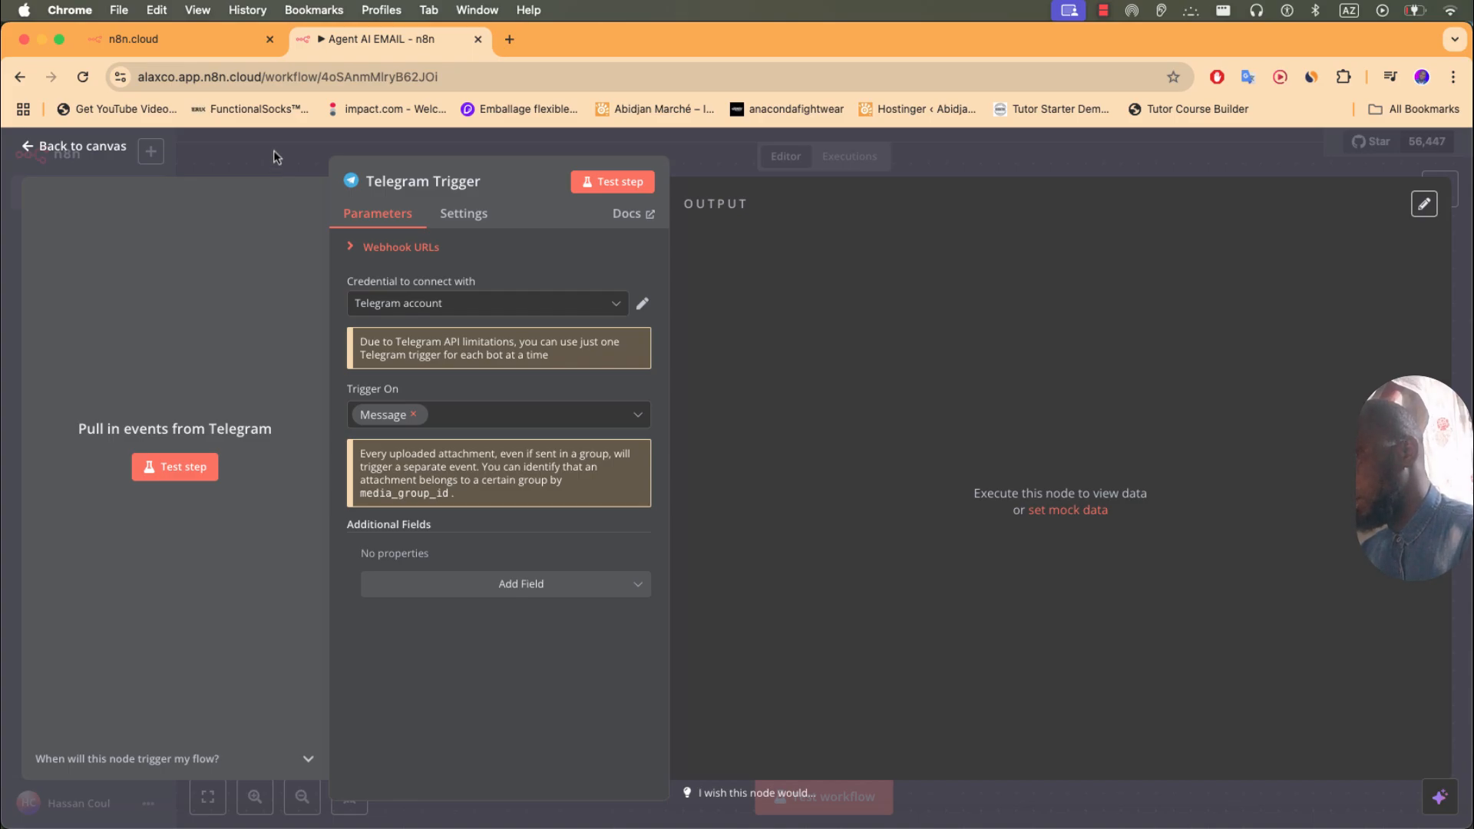
{"action": "left_click", "coordinate": [96, 147]}
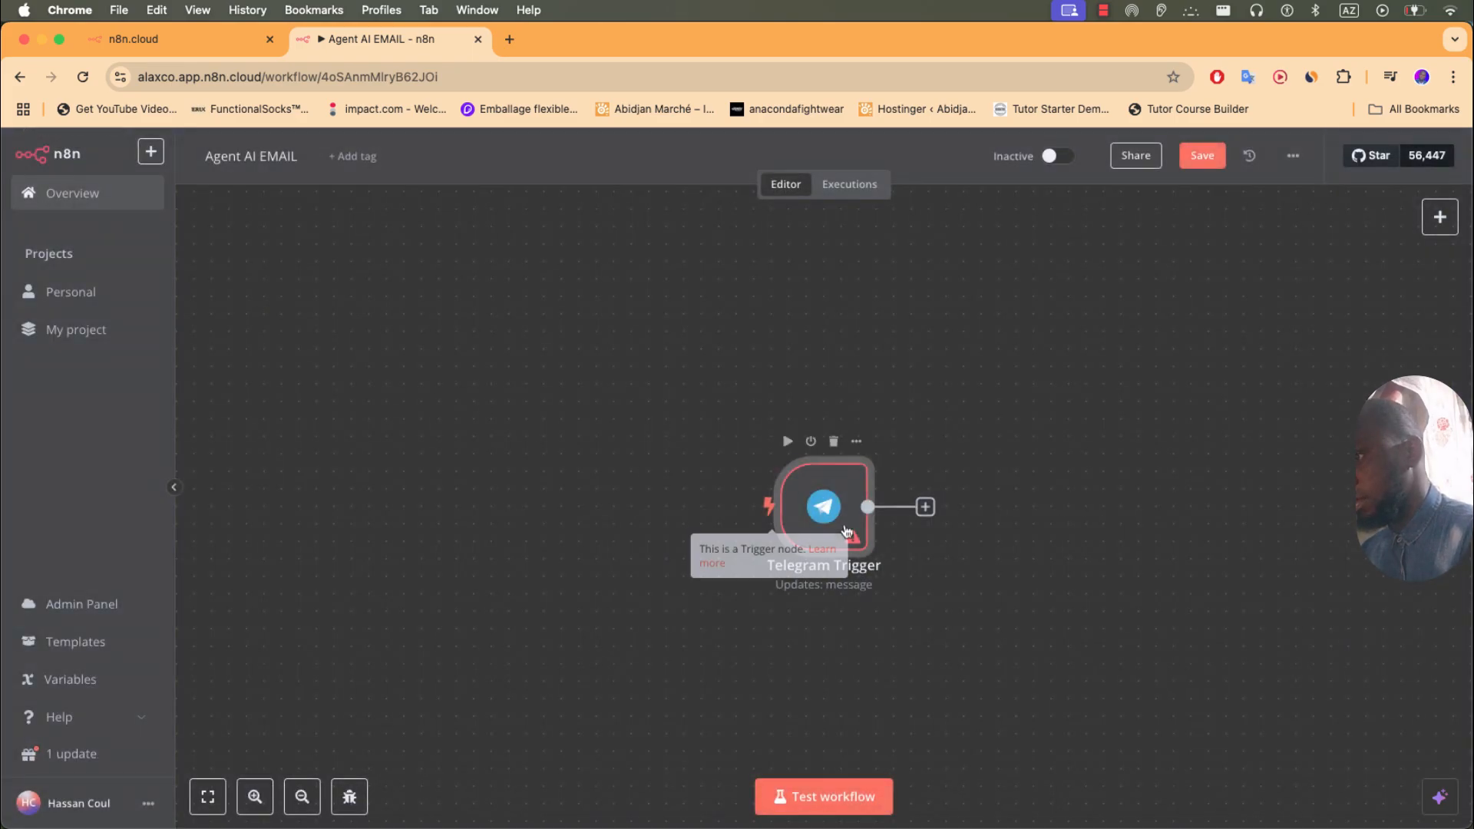
{"action": "left_click_drag", "start_coordinate": [846, 530], "coordinate": [535, 468]}
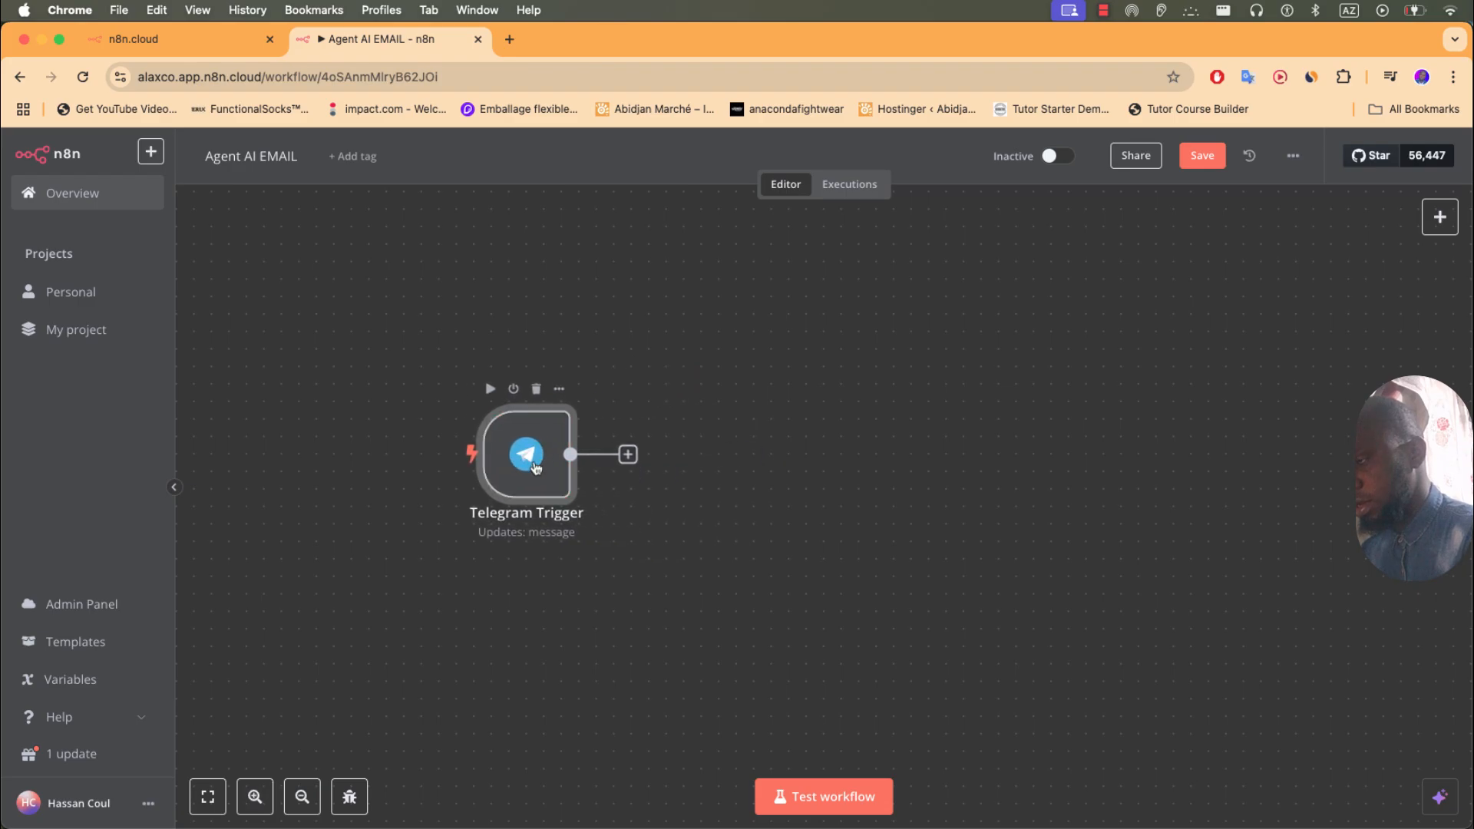
- Delete the Telegram Trigger's existing Telegram account credential
{"action": "double_click", "coordinate": [528, 459]}
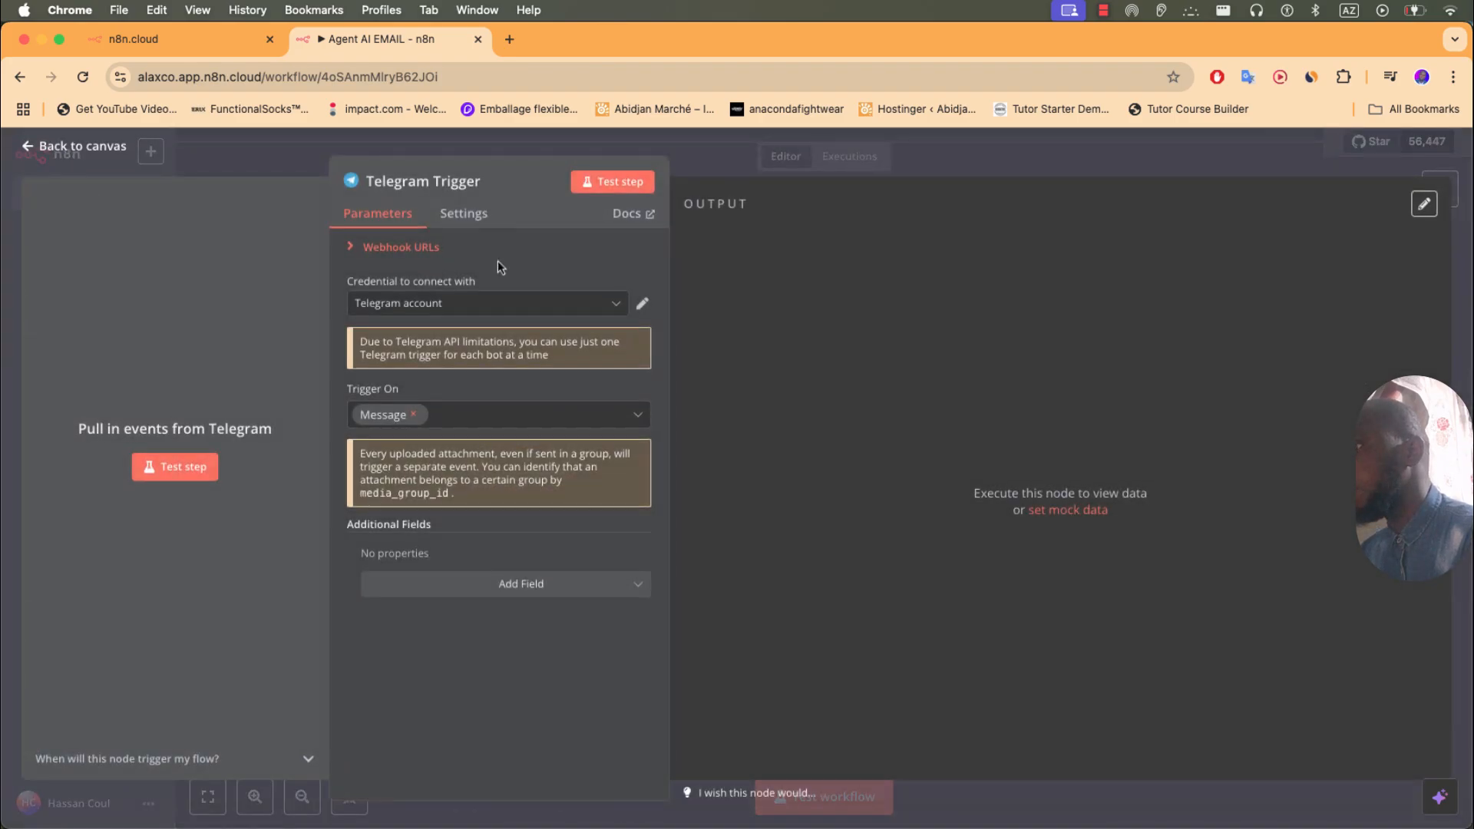
{"action": "left_click", "coordinate": [642, 303]}
{"action": "left_click", "coordinate": [1190, 214]}
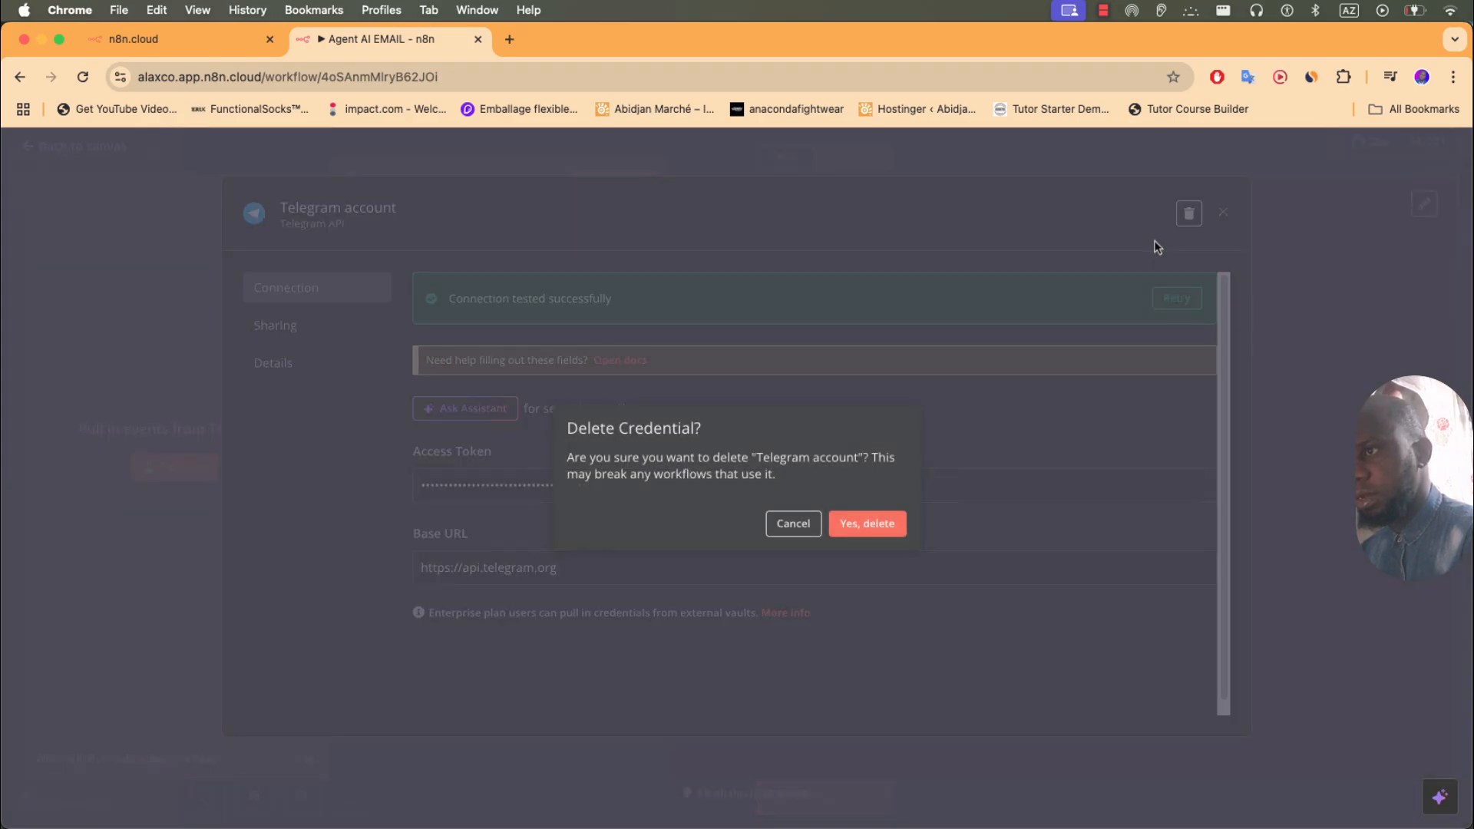
{"action": "left_click", "coordinate": [870, 528]}
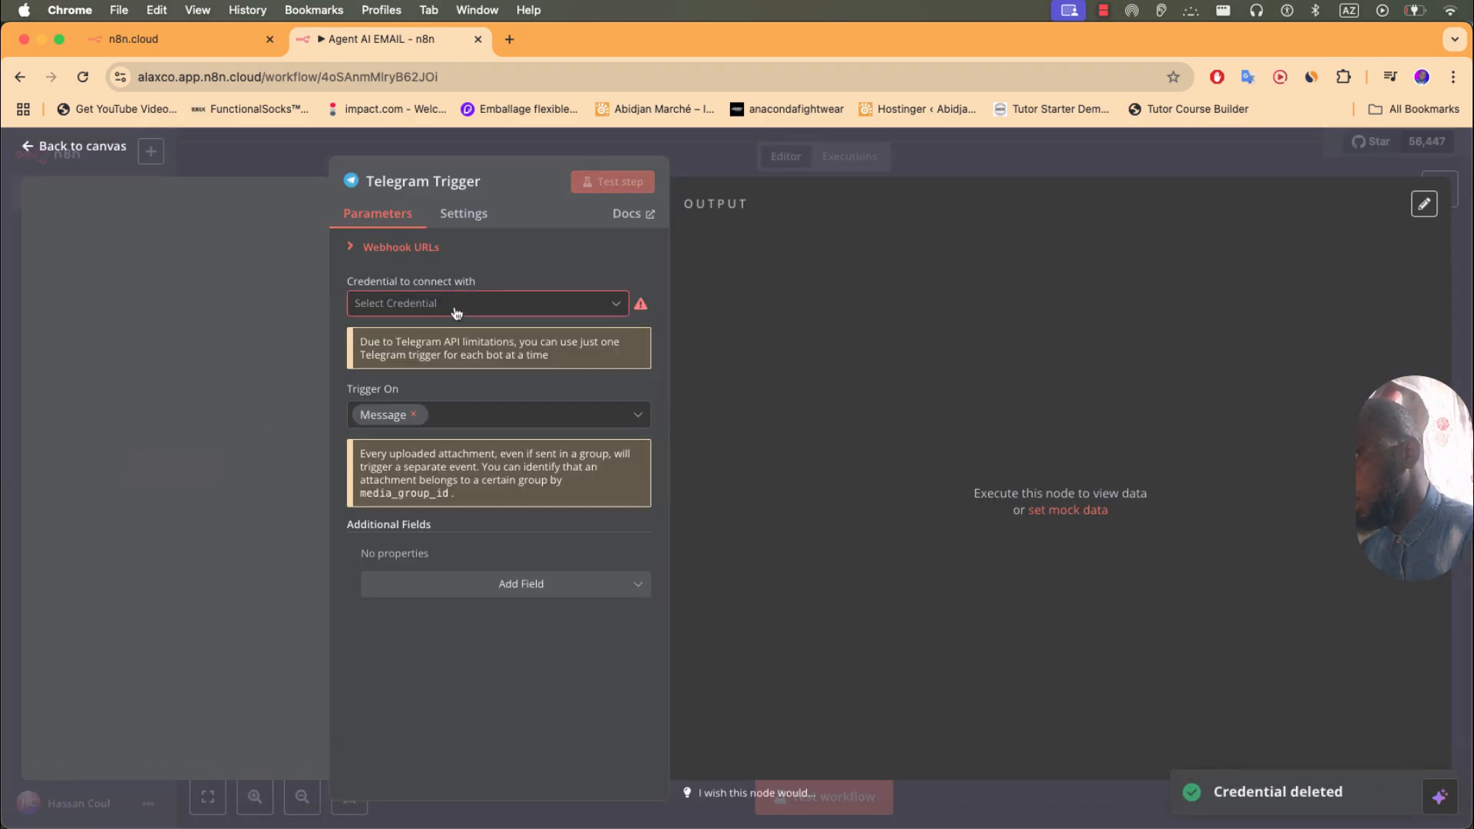
- Begin a new Telegram credential, then close it and return to the canvas
{"action": "left_click", "coordinate": [455, 309]}
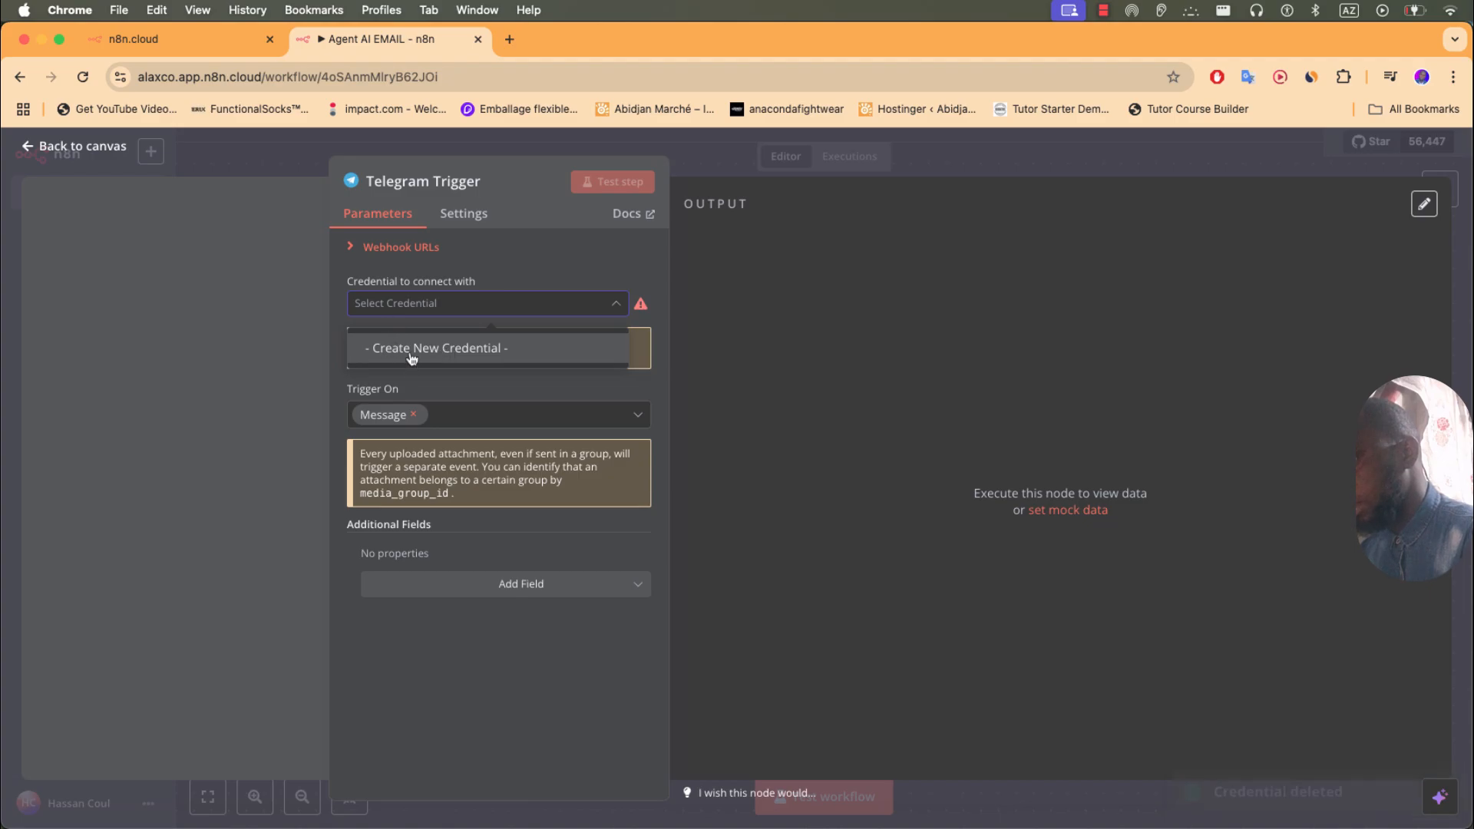
{"action": "left_click", "coordinate": [410, 355]}
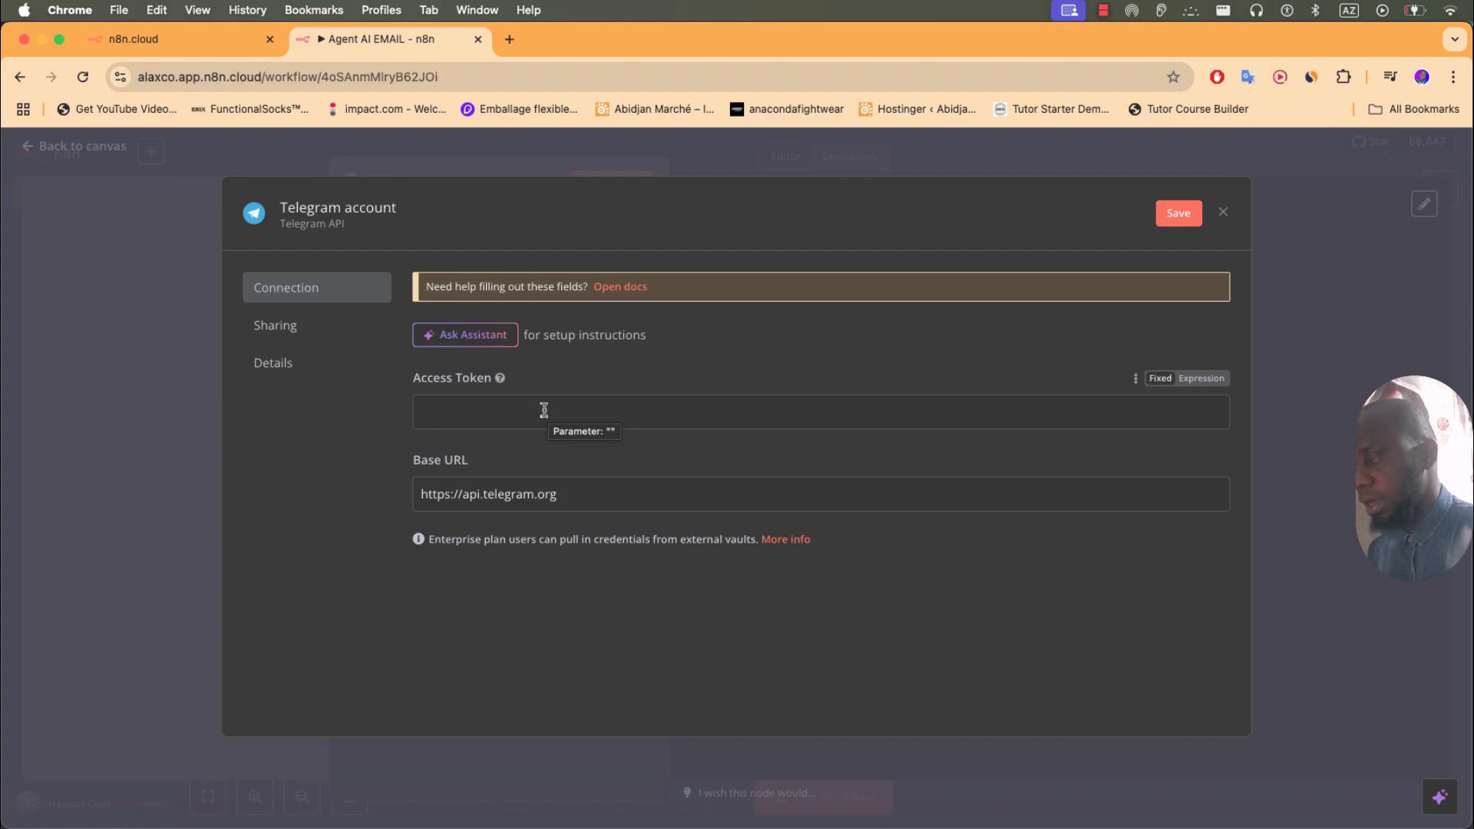
{"action": "left_click", "coordinate": [1268, 554]}
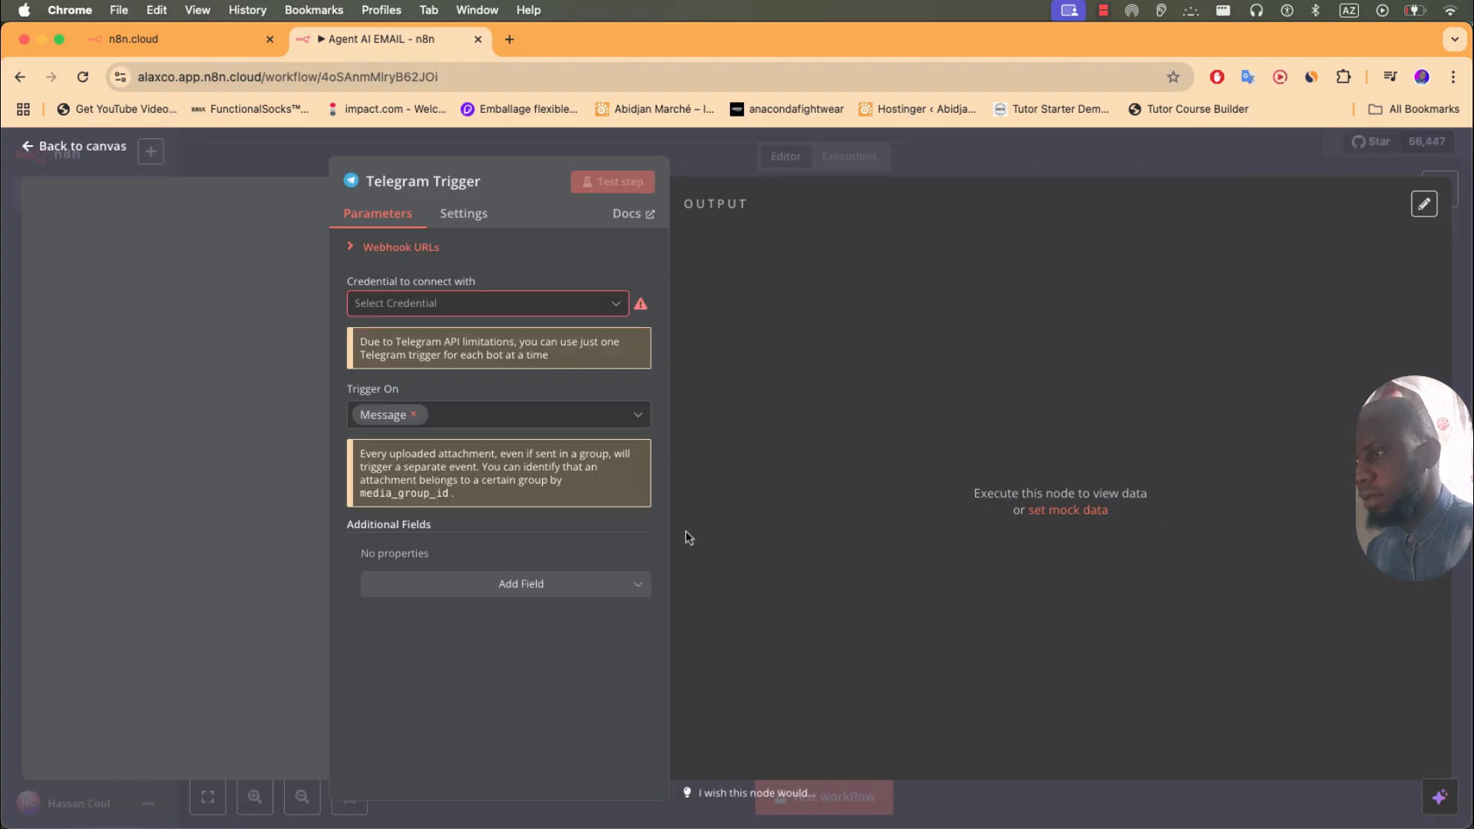
{"action": "left_click", "coordinate": [116, 150]}
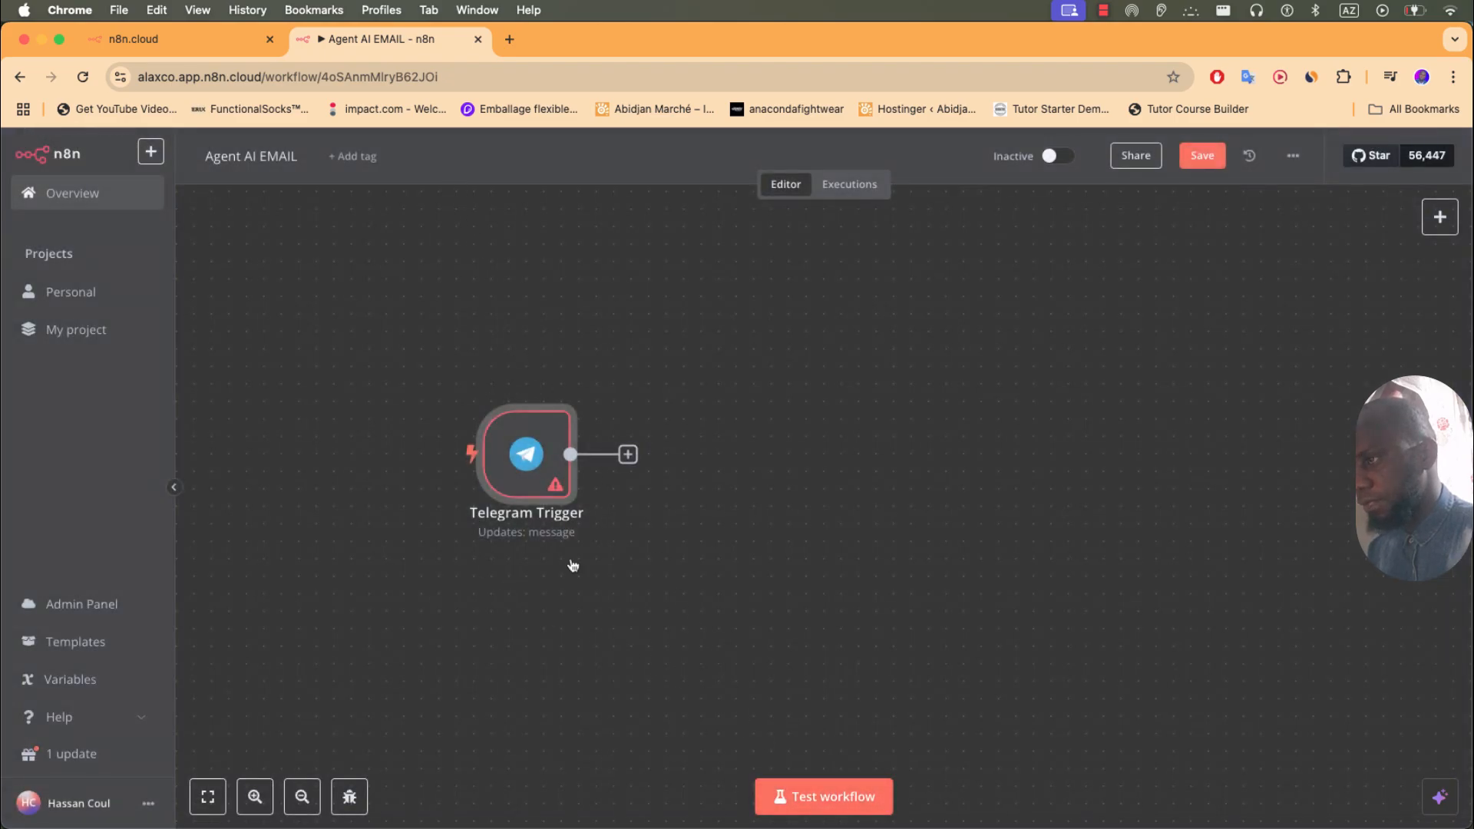
{"action": "key", "text": "super+Tab"}
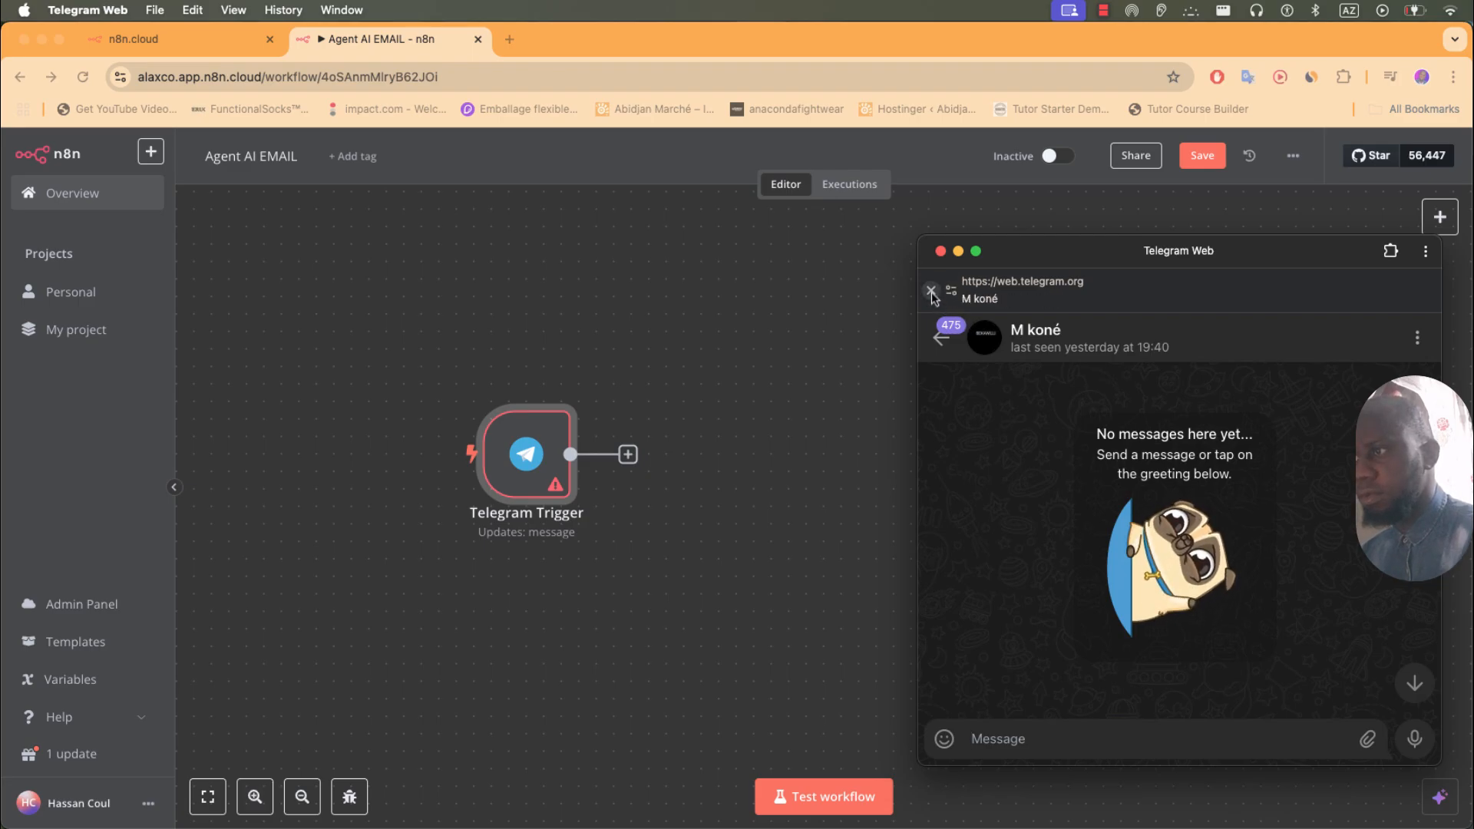
- Search for 'botfather' in Telegram Web, open the BotFather chat and start it
{"action": "left_click", "coordinate": [941, 337]}
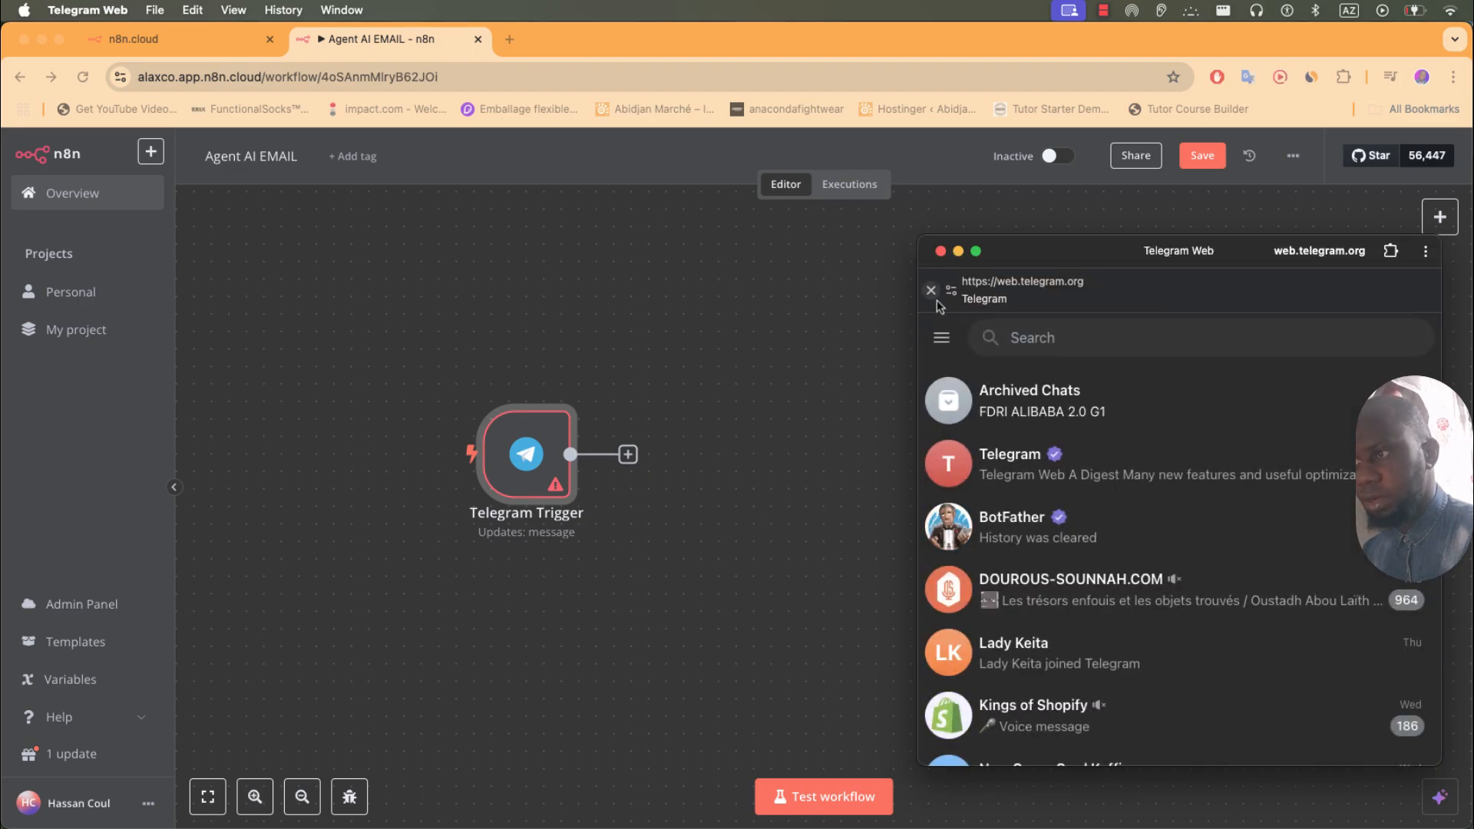
{"action": "left_click", "coordinate": [1034, 339]}
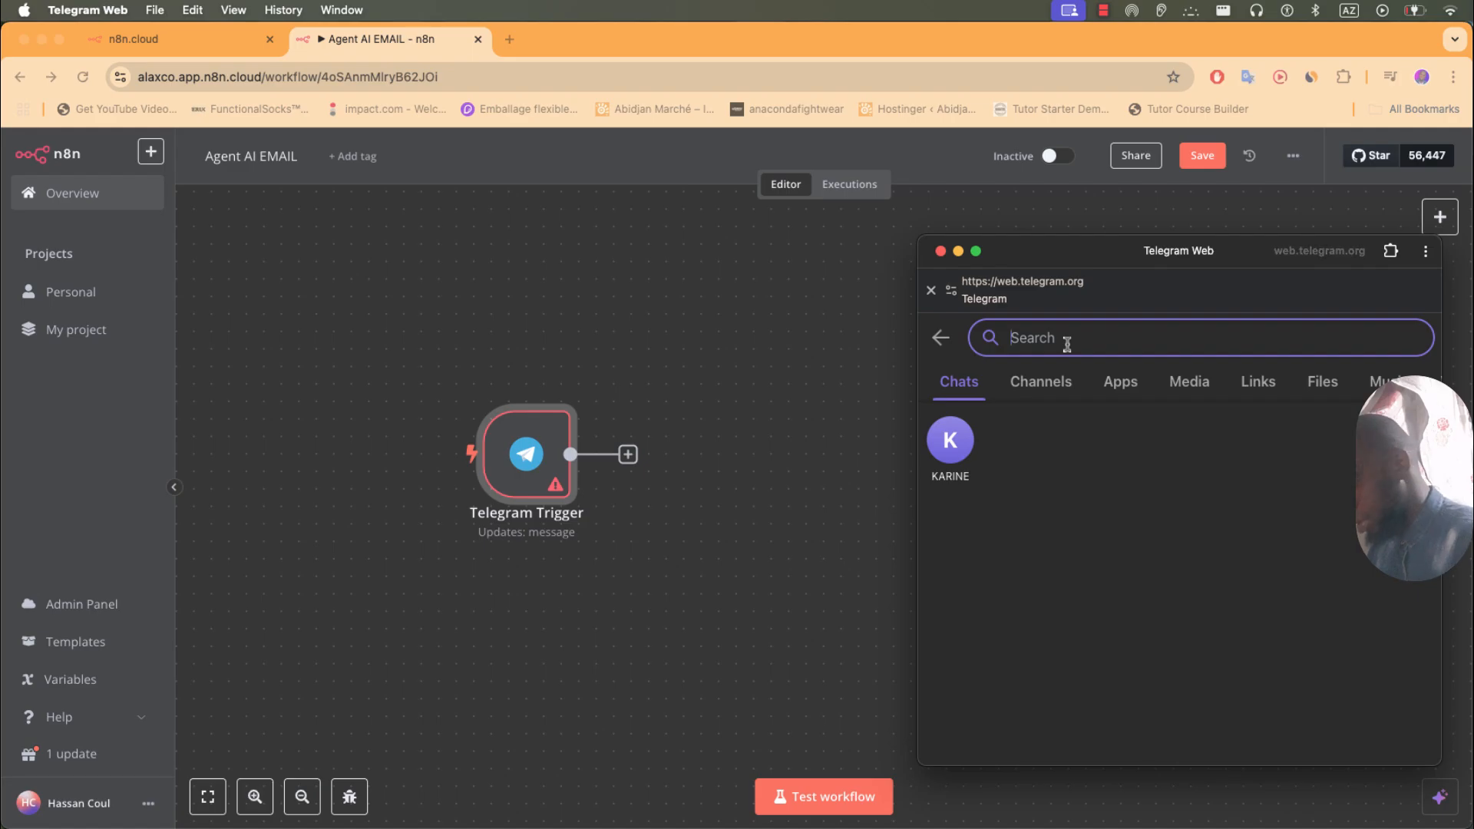
{"action": "type", "text": "bot"}
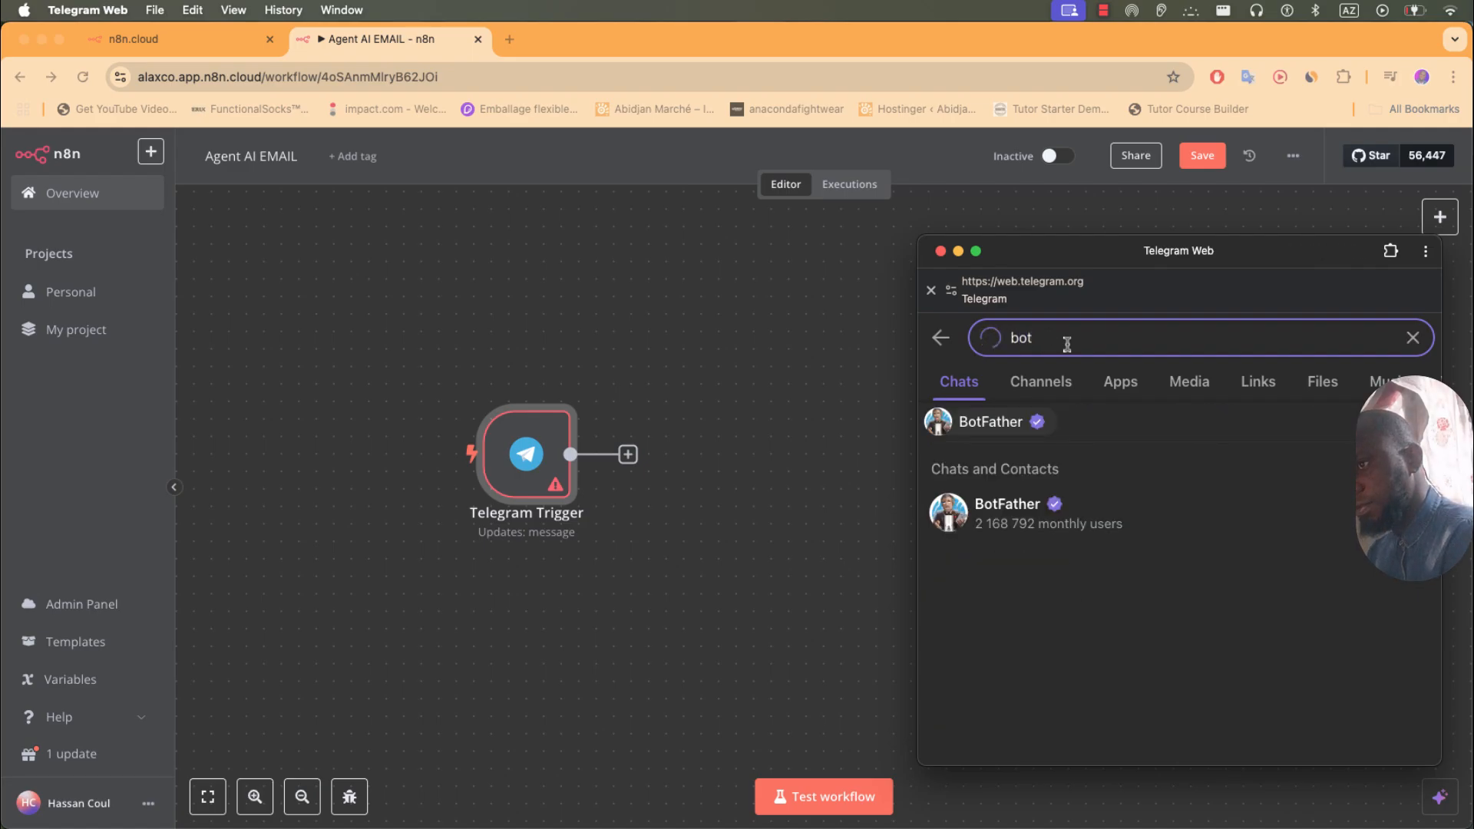
{"action": "type", "text": "father"}
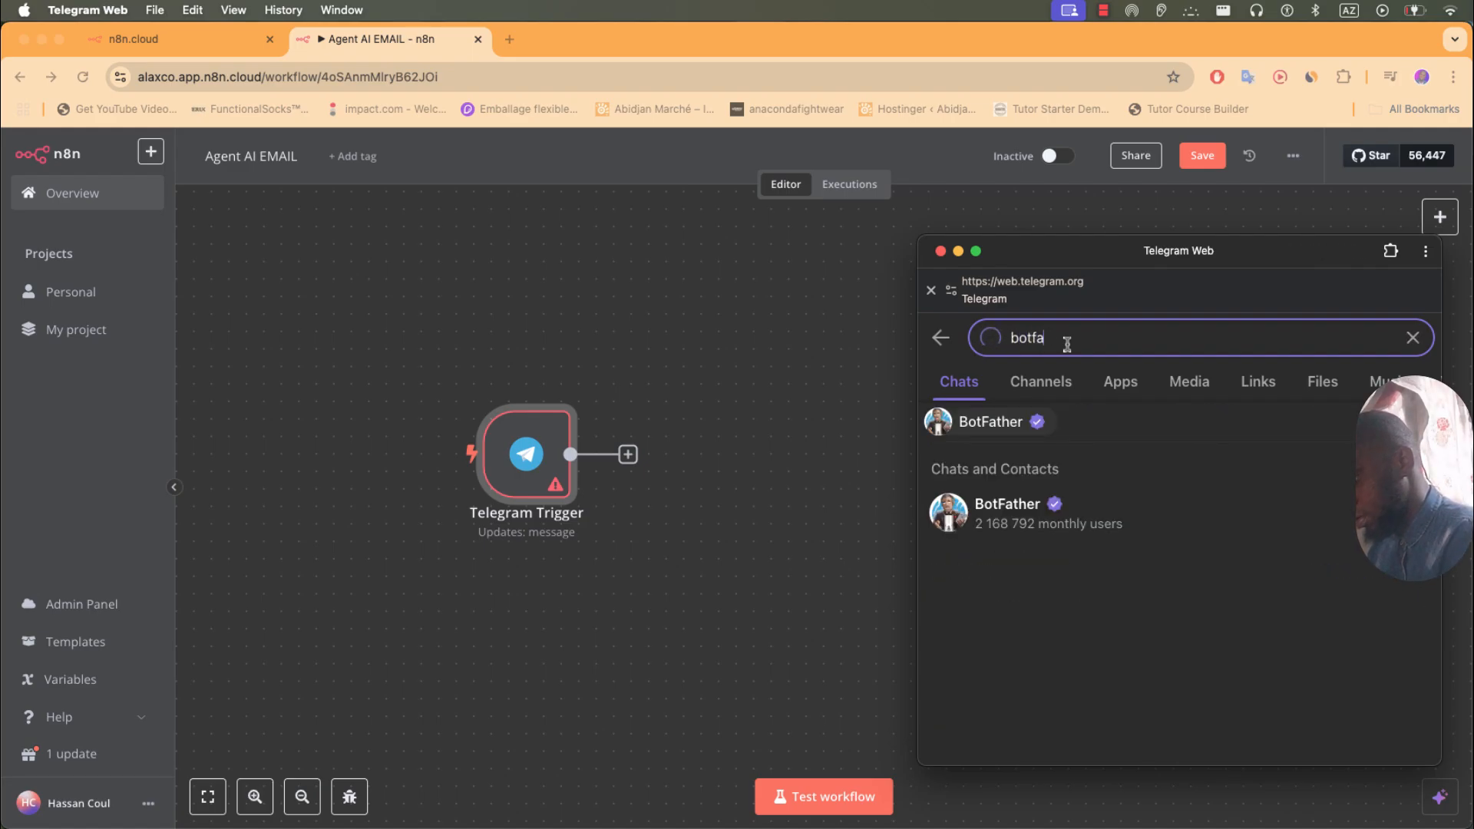
{"action": "left_click", "coordinate": [982, 421]}
{"action": "left_click", "coordinate": [1004, 483]}
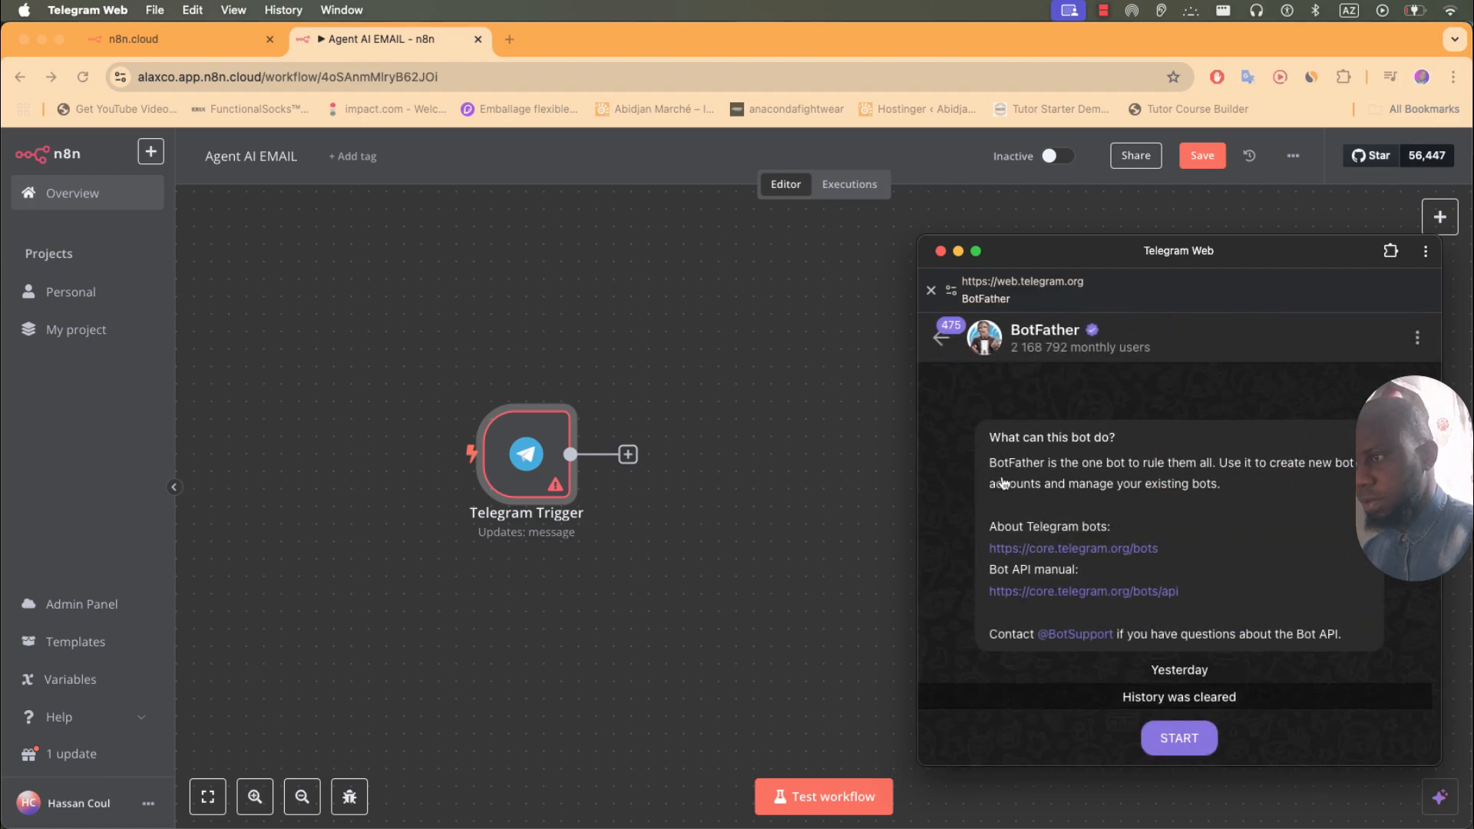
{"action": "left_click", "coordinate": [1179, 738]}
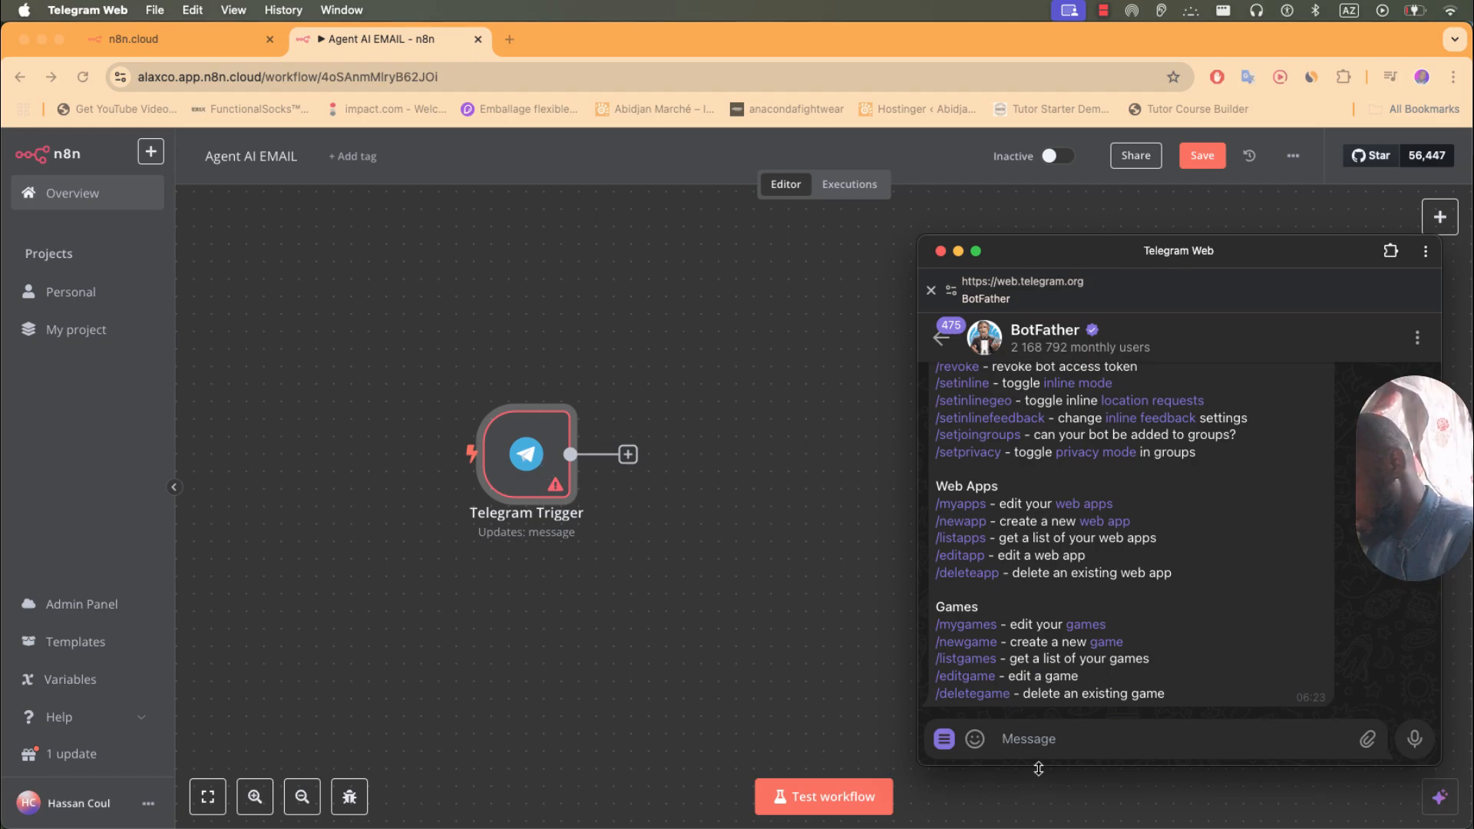
- Send /newbot to BotFather and give the new bot the name AgentAI
{"action": "type", "text": "new"}
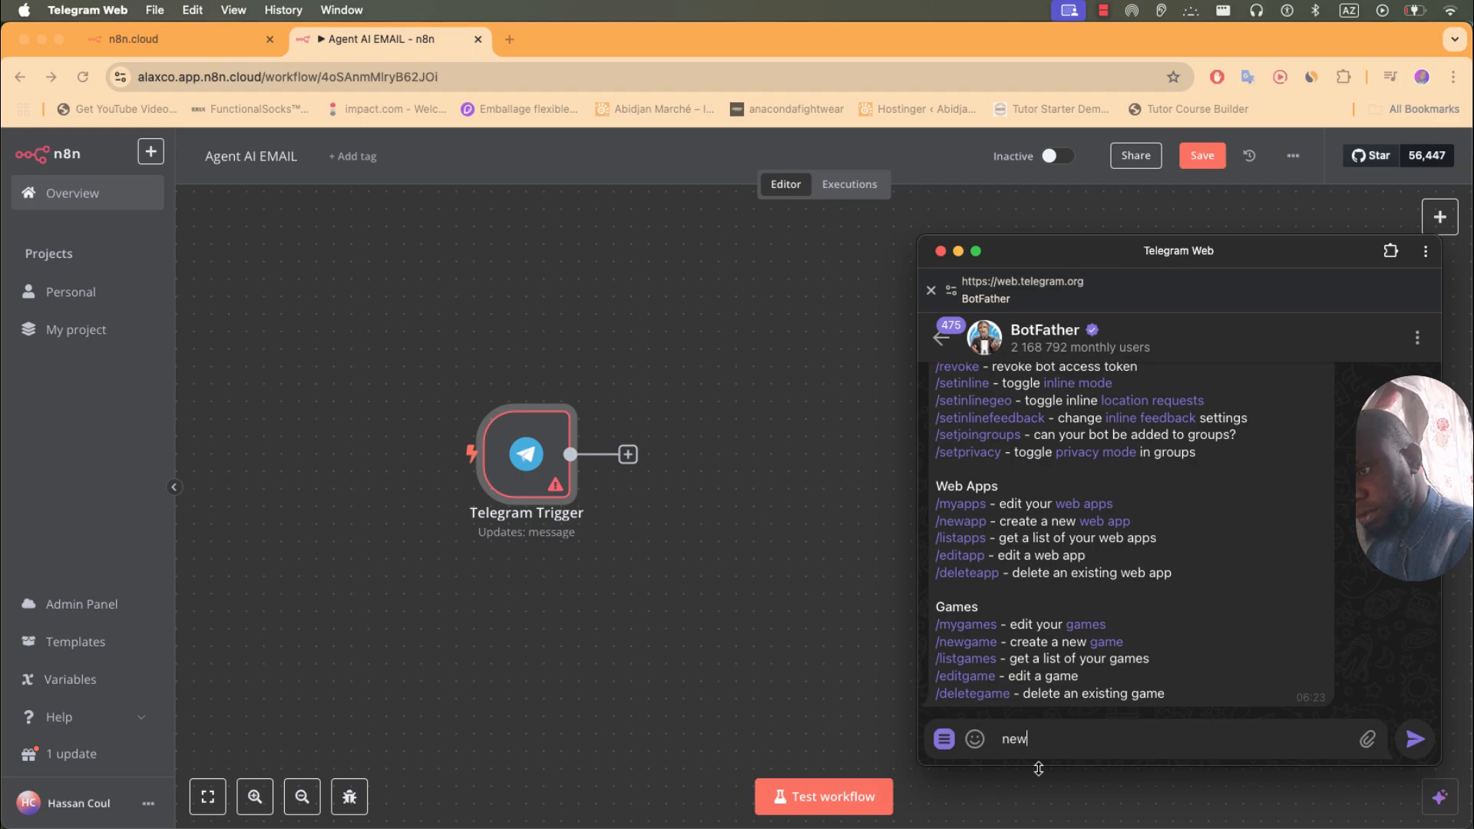
{"action": "key", "text": "BackSpace"}
{"action": "key", "text": "BackSpace"}
{"action": "type", "text": "/"}
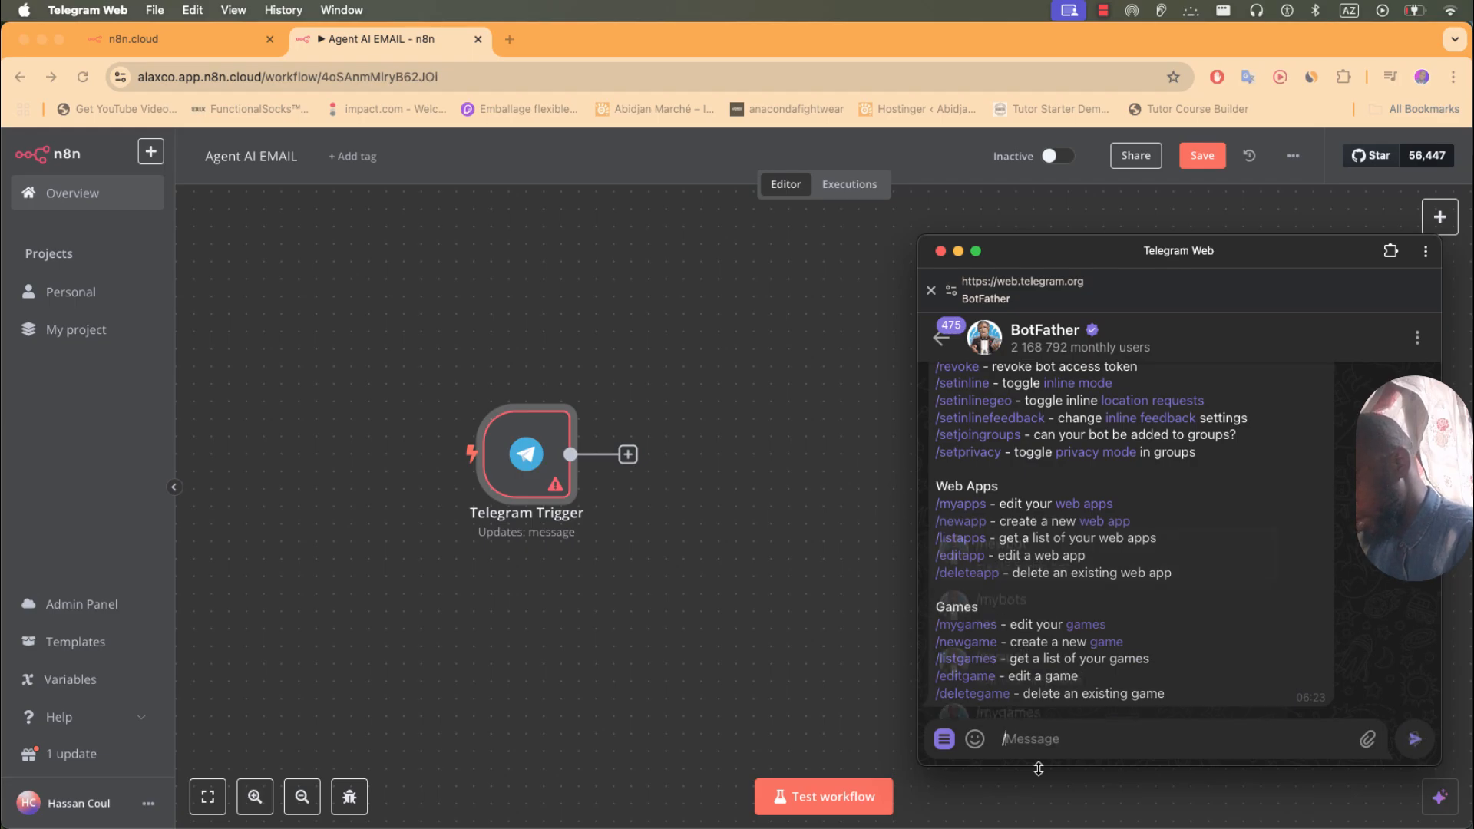
{"action": "type", "text": "new bo"}
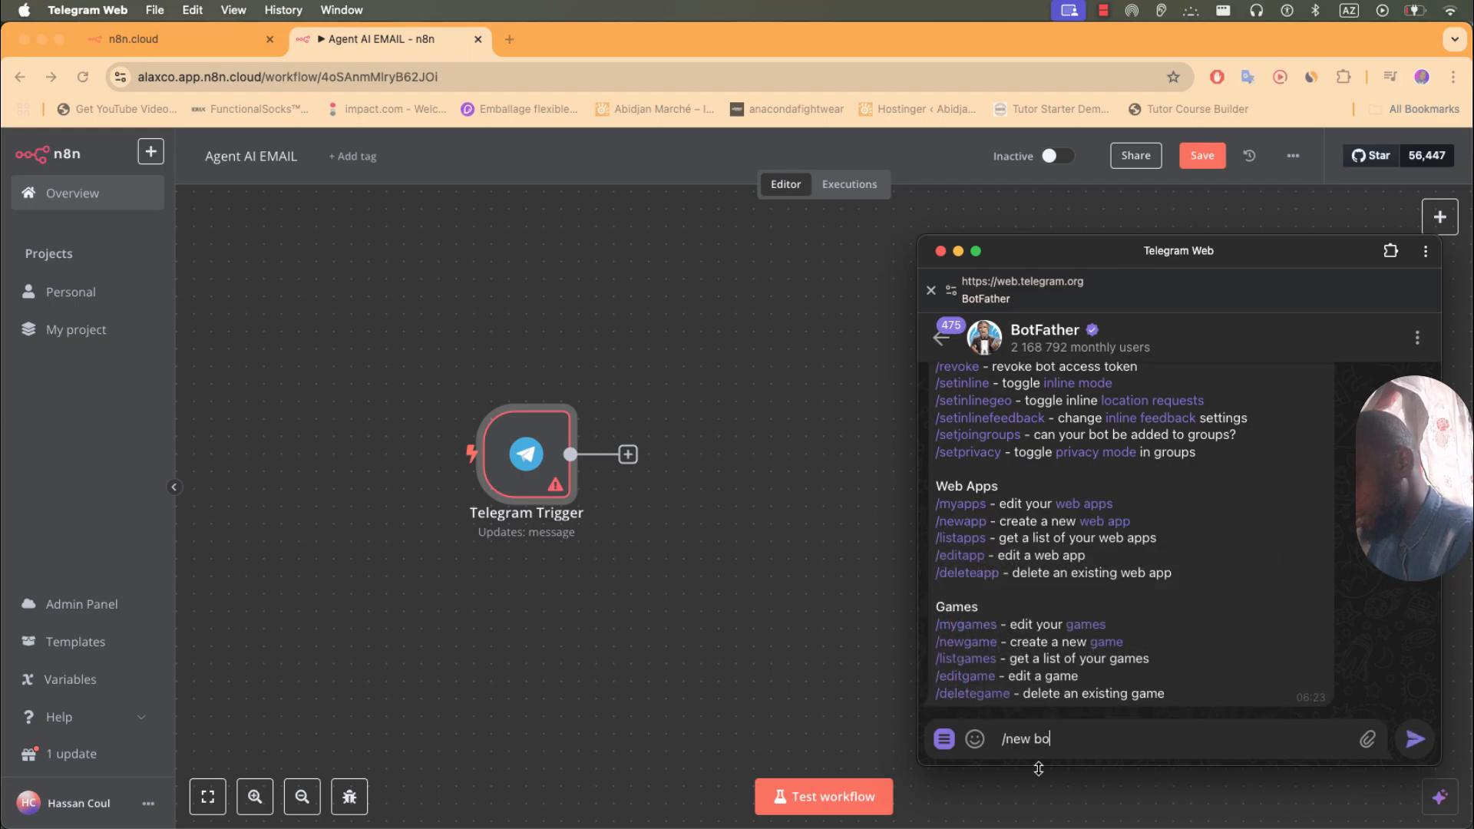
{"action": "key", "text": "BackSpace"}
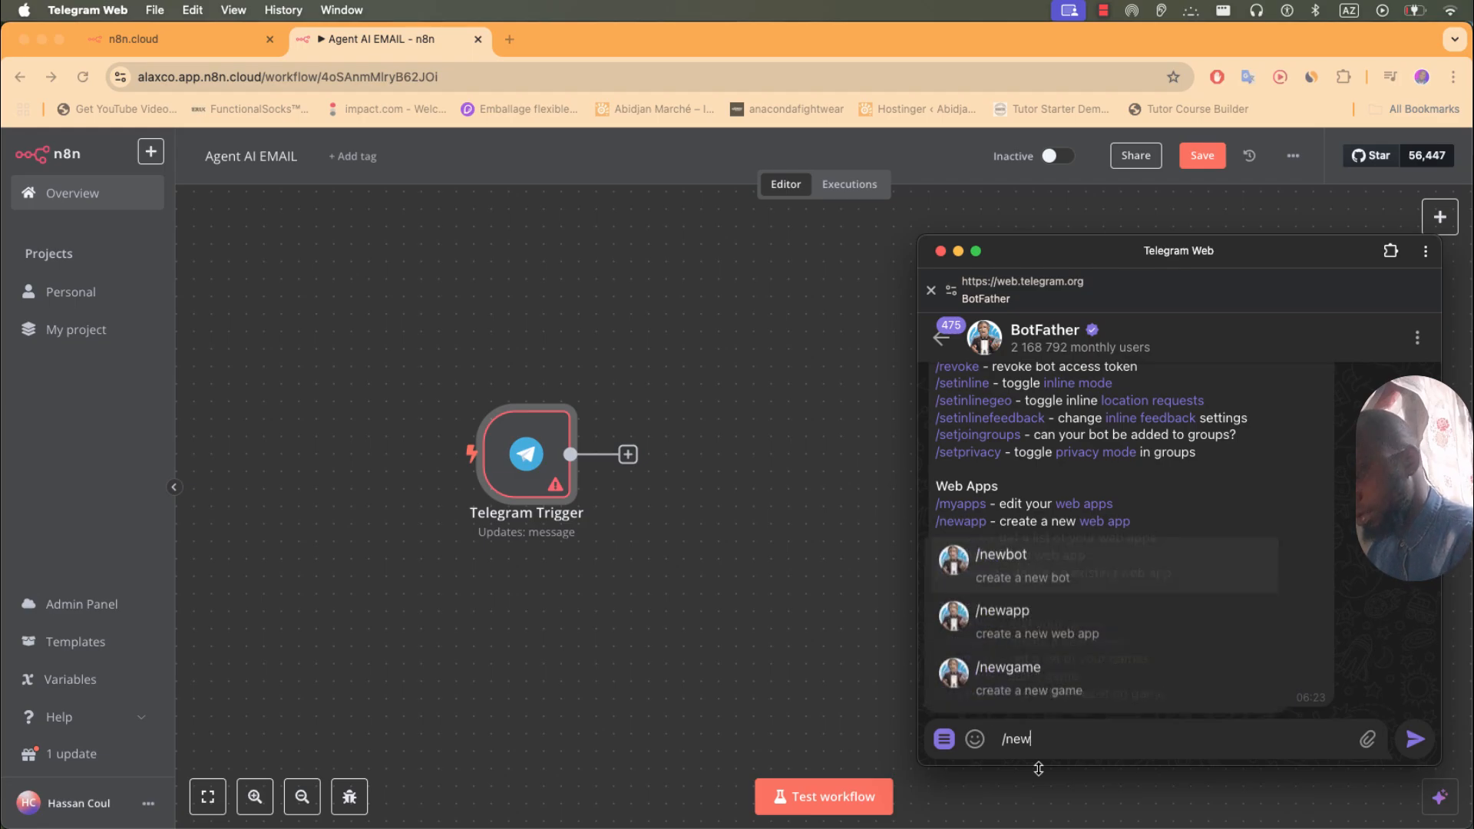
{"action": "type", "text": "bot"}
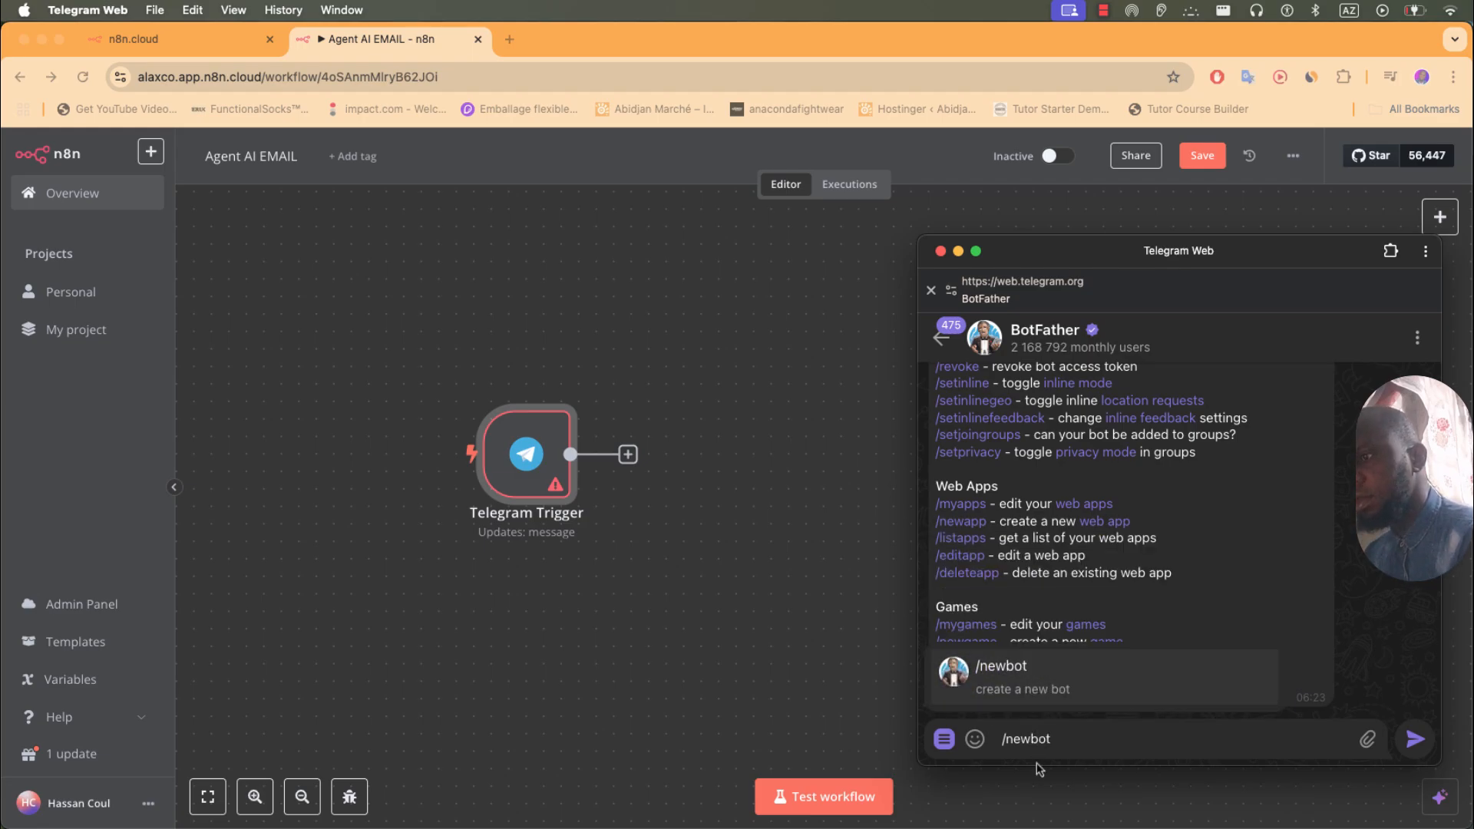
{"action": "left_click", "coordinate": [1020, 682]}
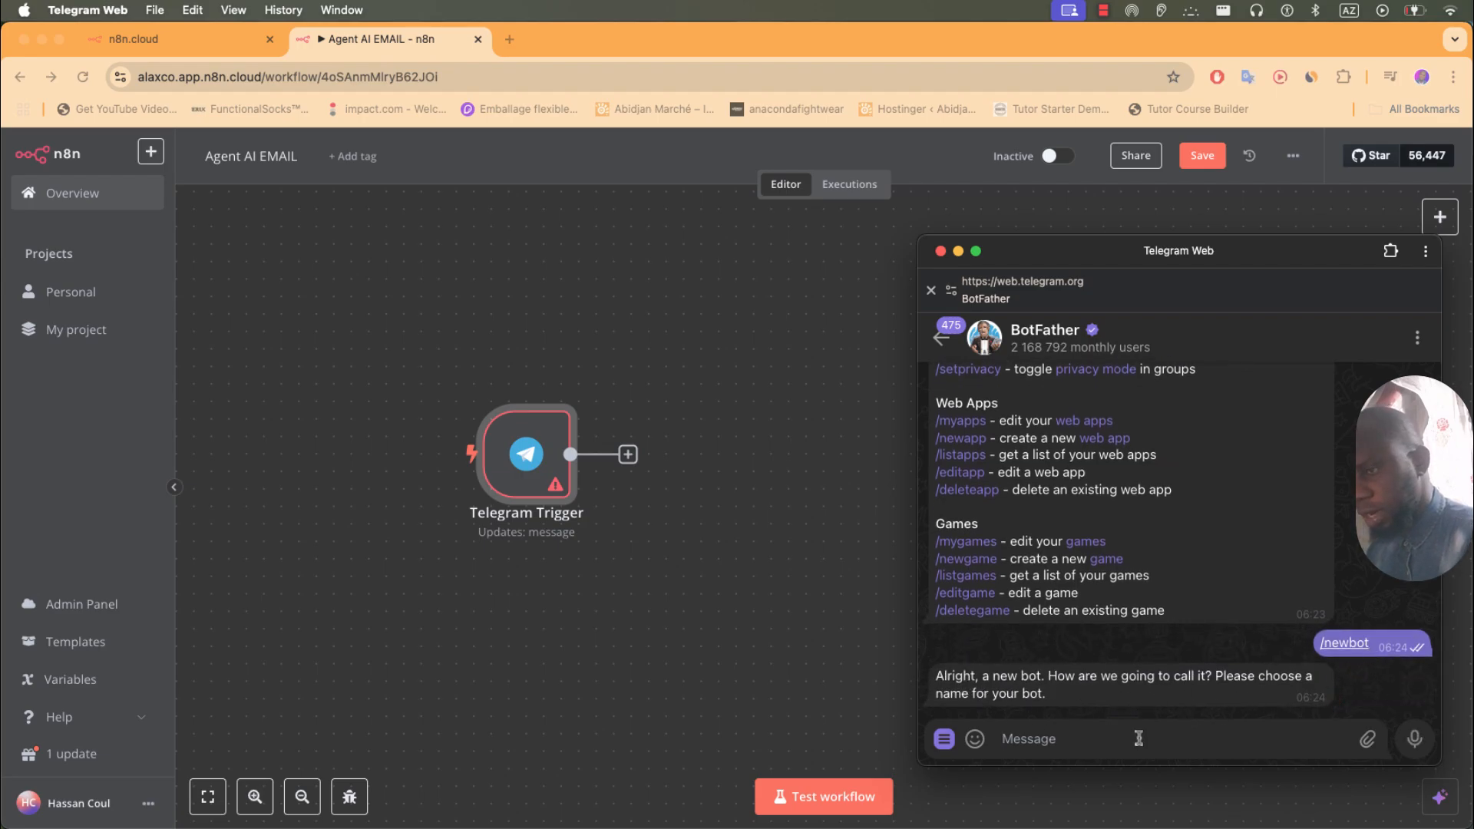
{"action": "type", "text": "Agent"}
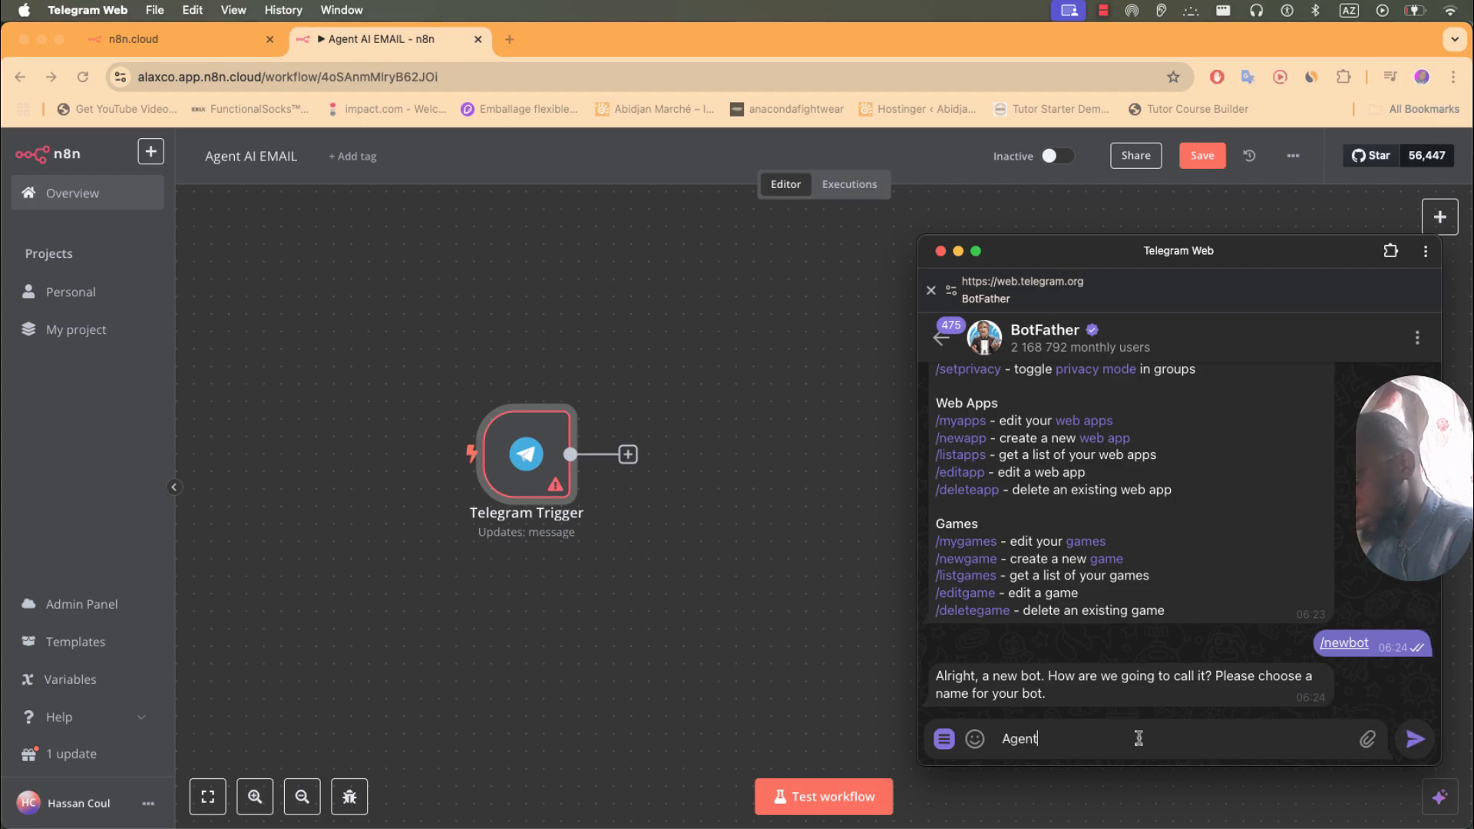
{"action": "type", "text": "AI"}
{"action": "key", "text": "Return"}
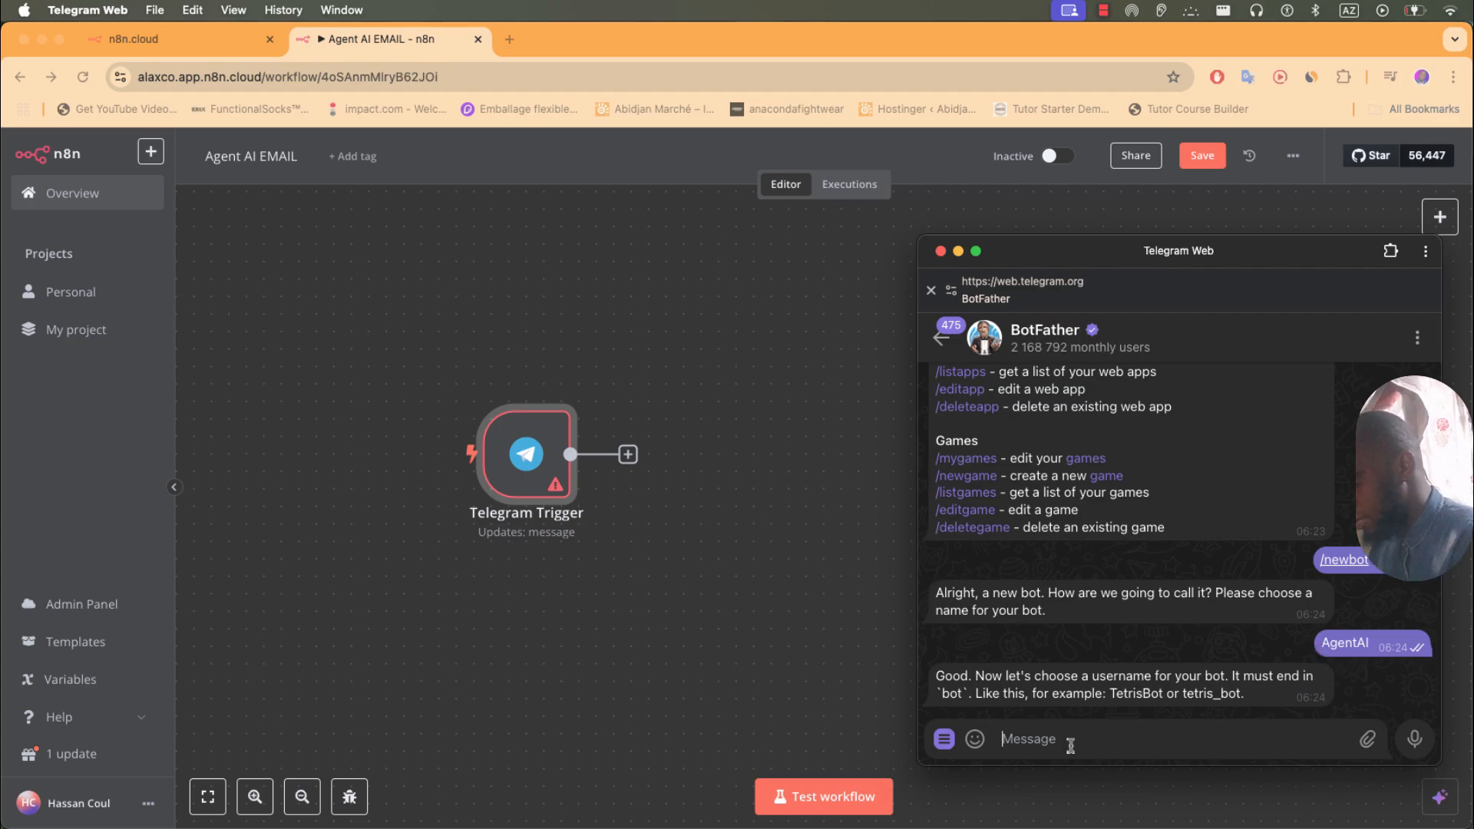
- Choose a bot username ending in 'bot' and copy the new bot's HTTP API token
{"action": "type", "text": "Agent"}
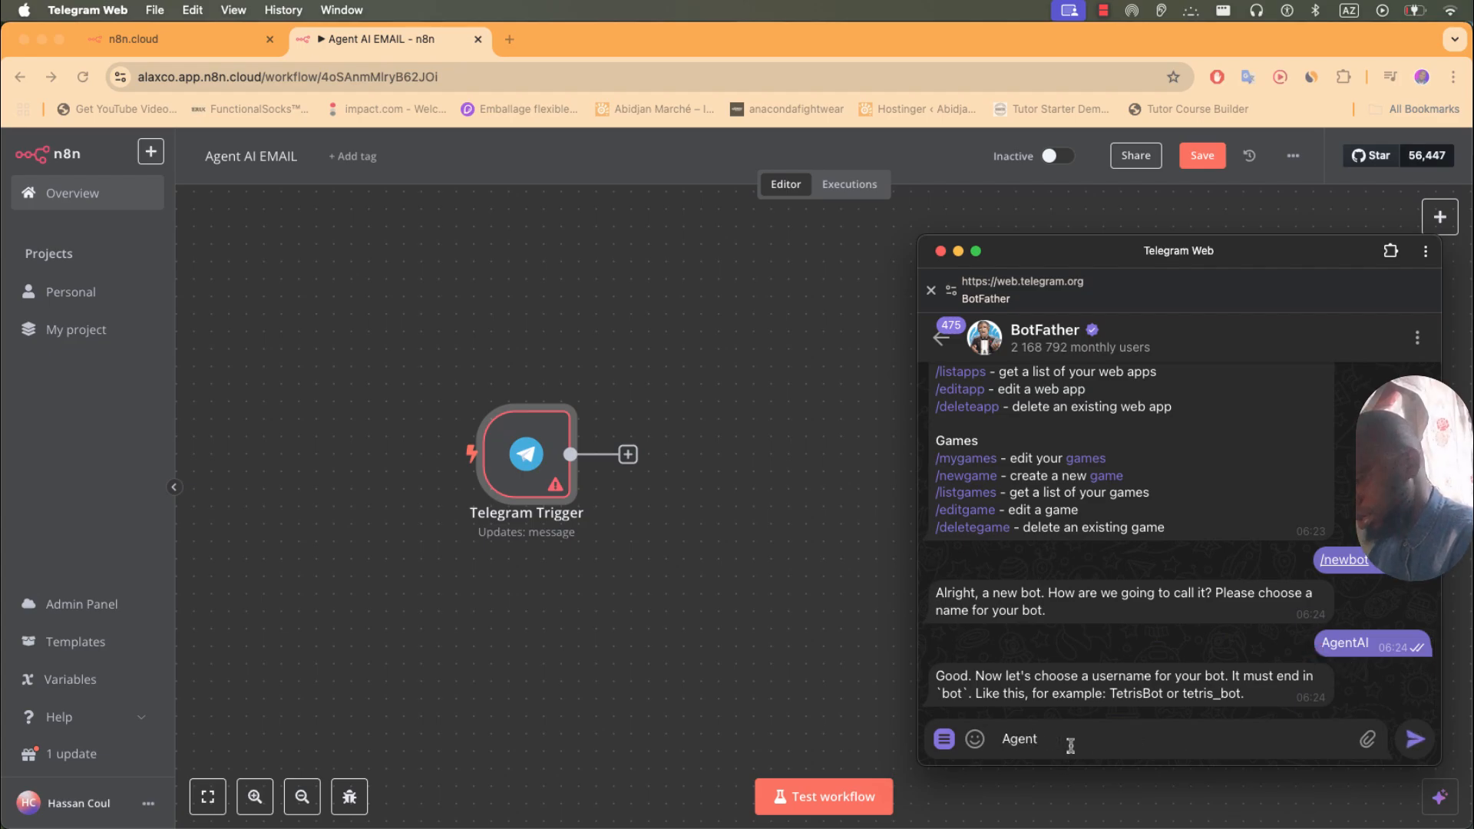
{"action": "type", "text": "AI"}
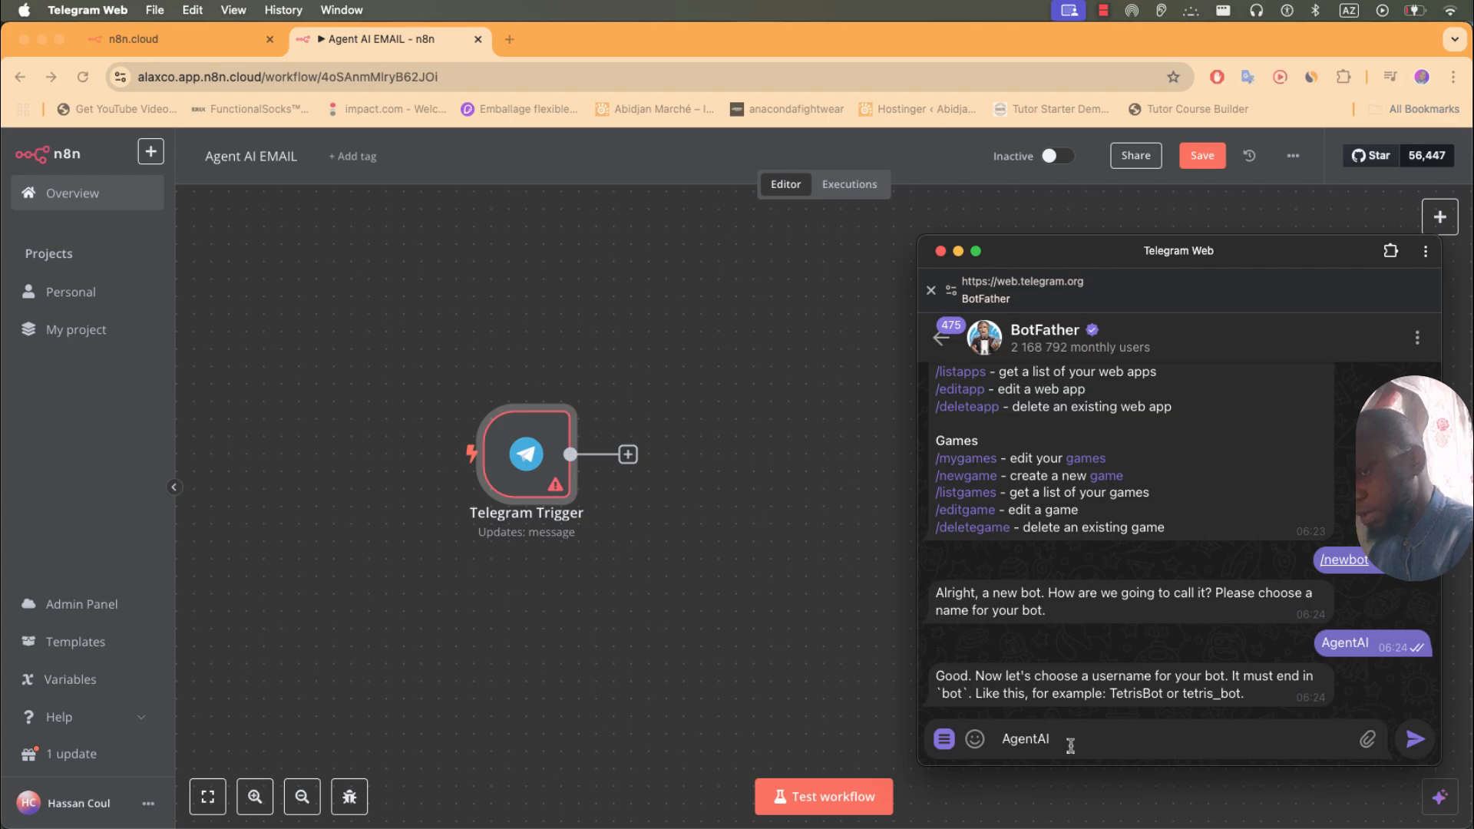
{"action": "type", "text": "Hassanb"}
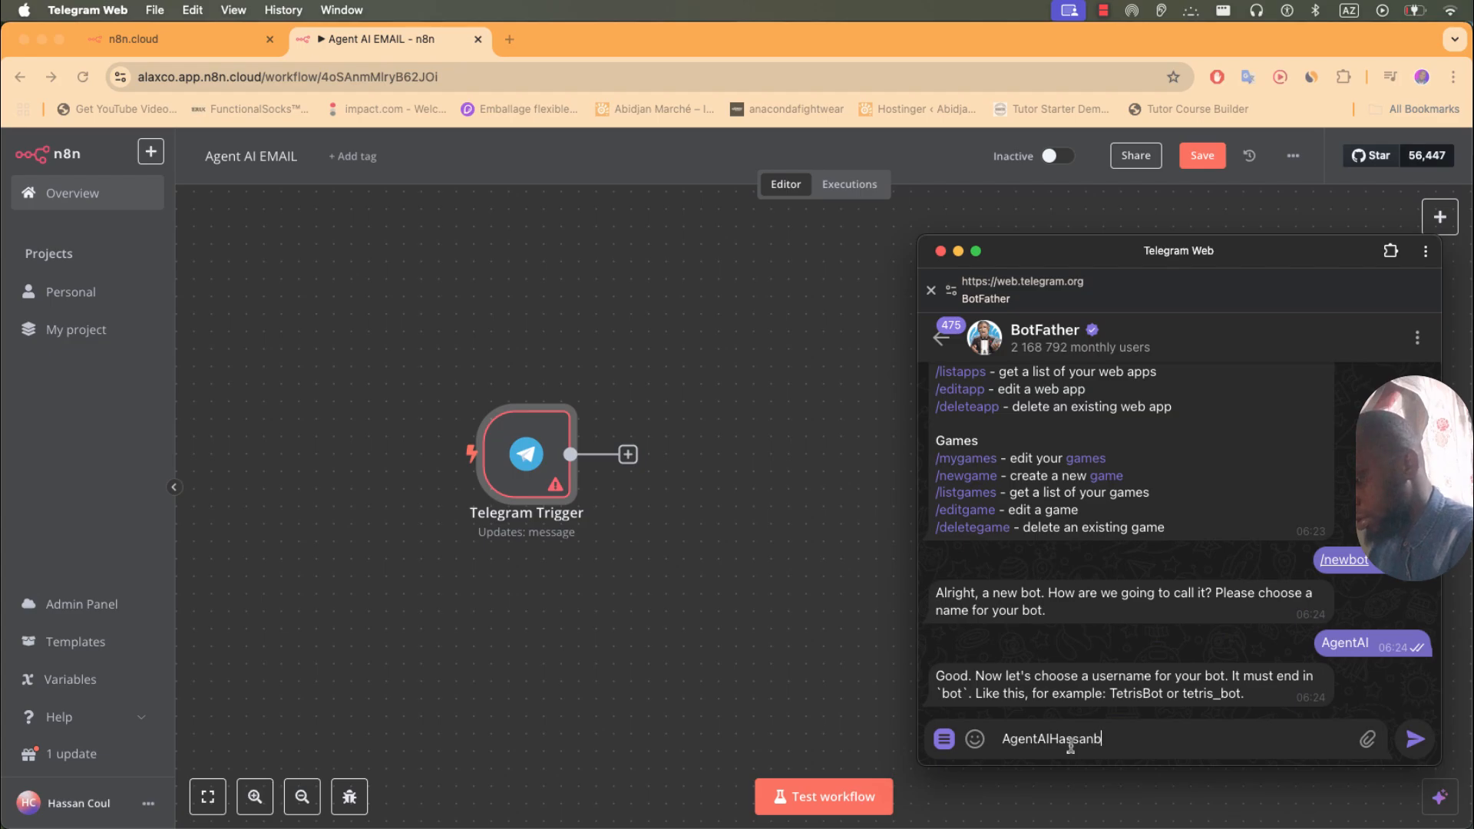
{"action": "type", "text": "ot"}
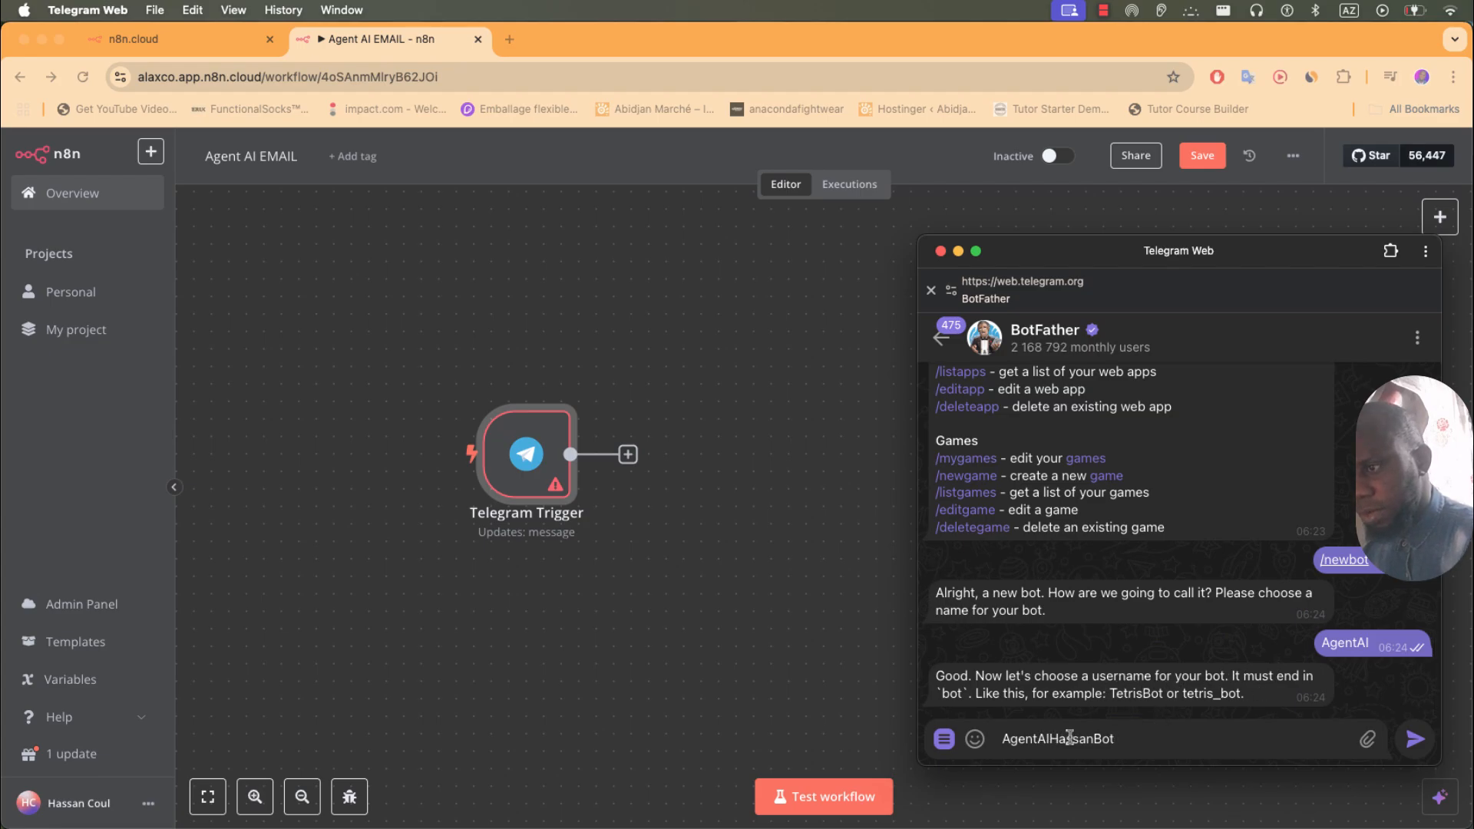
{"action": "left_click", "coordinate": [1405, 746]}
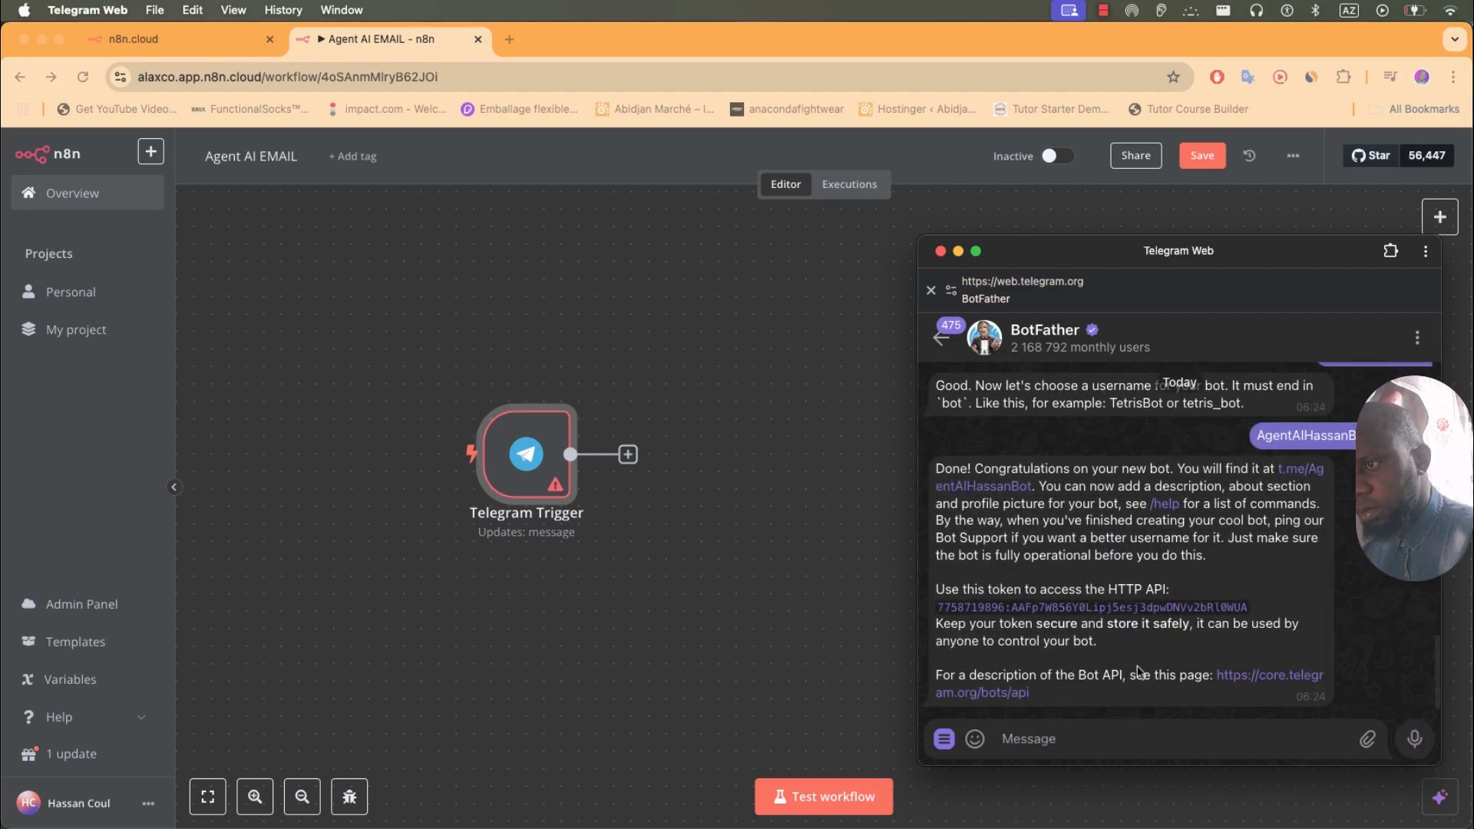
{"action": "left_click", "coordinate": [1154, 612]}
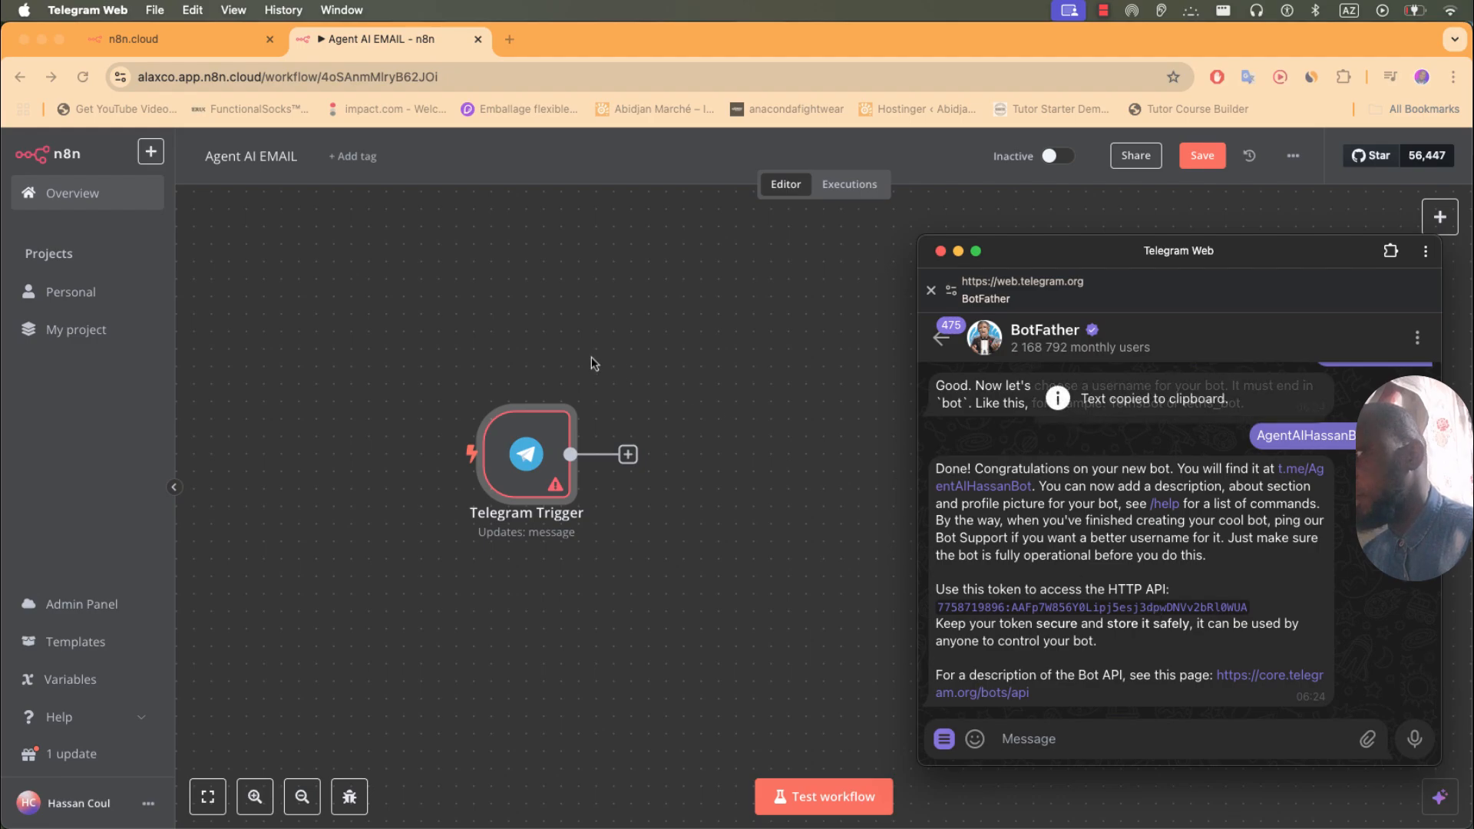
{"action": "left_click", "coordinate": [558, 381]}
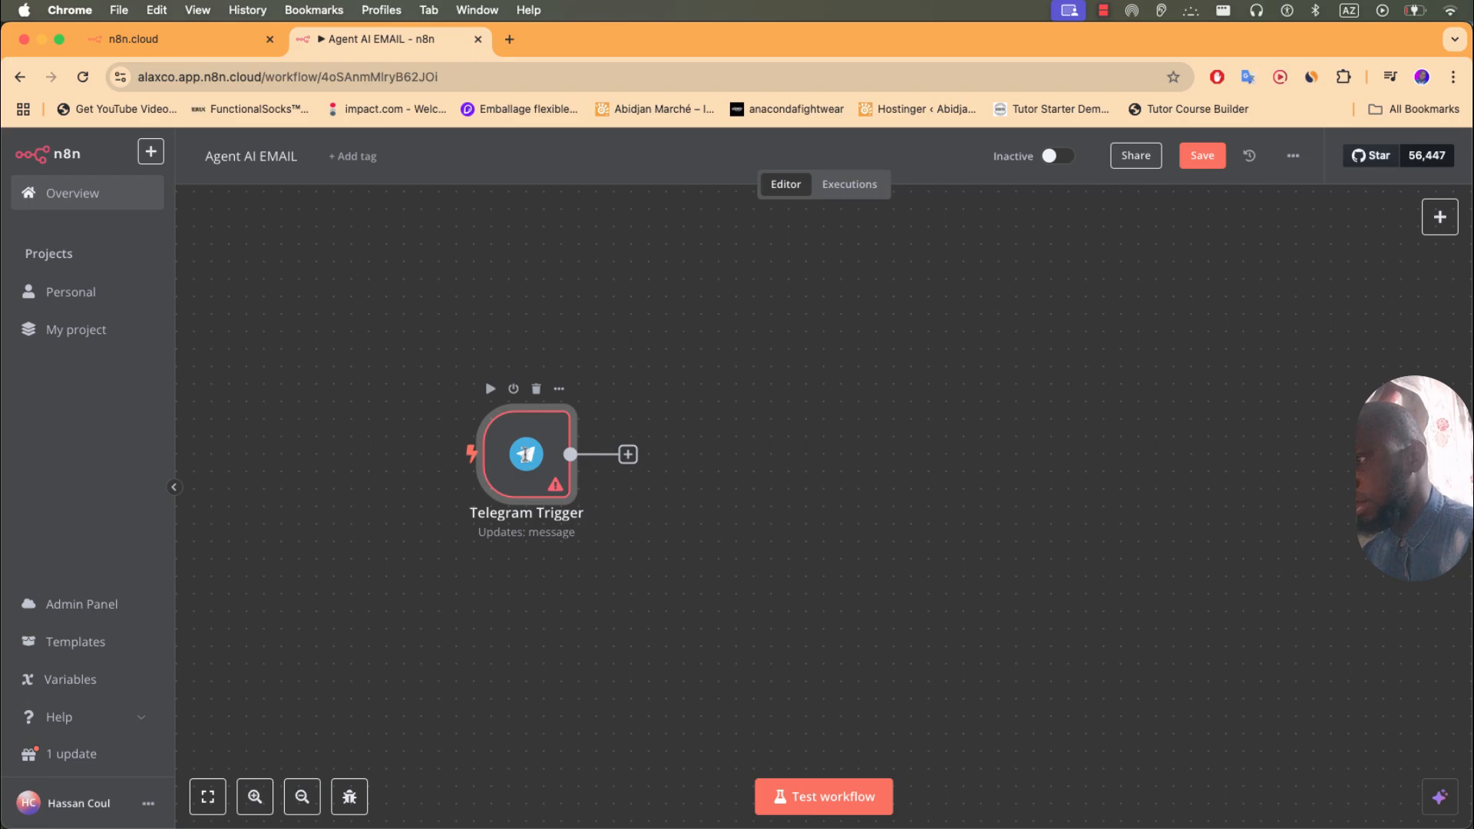
- Connect the Telegram Trigger to a new Telegram credential holding the pasted bot access token
{"action": "double_click", "coordinate": [526, 459]}
{"action": "left_click", "coordinate": [584, 309]}
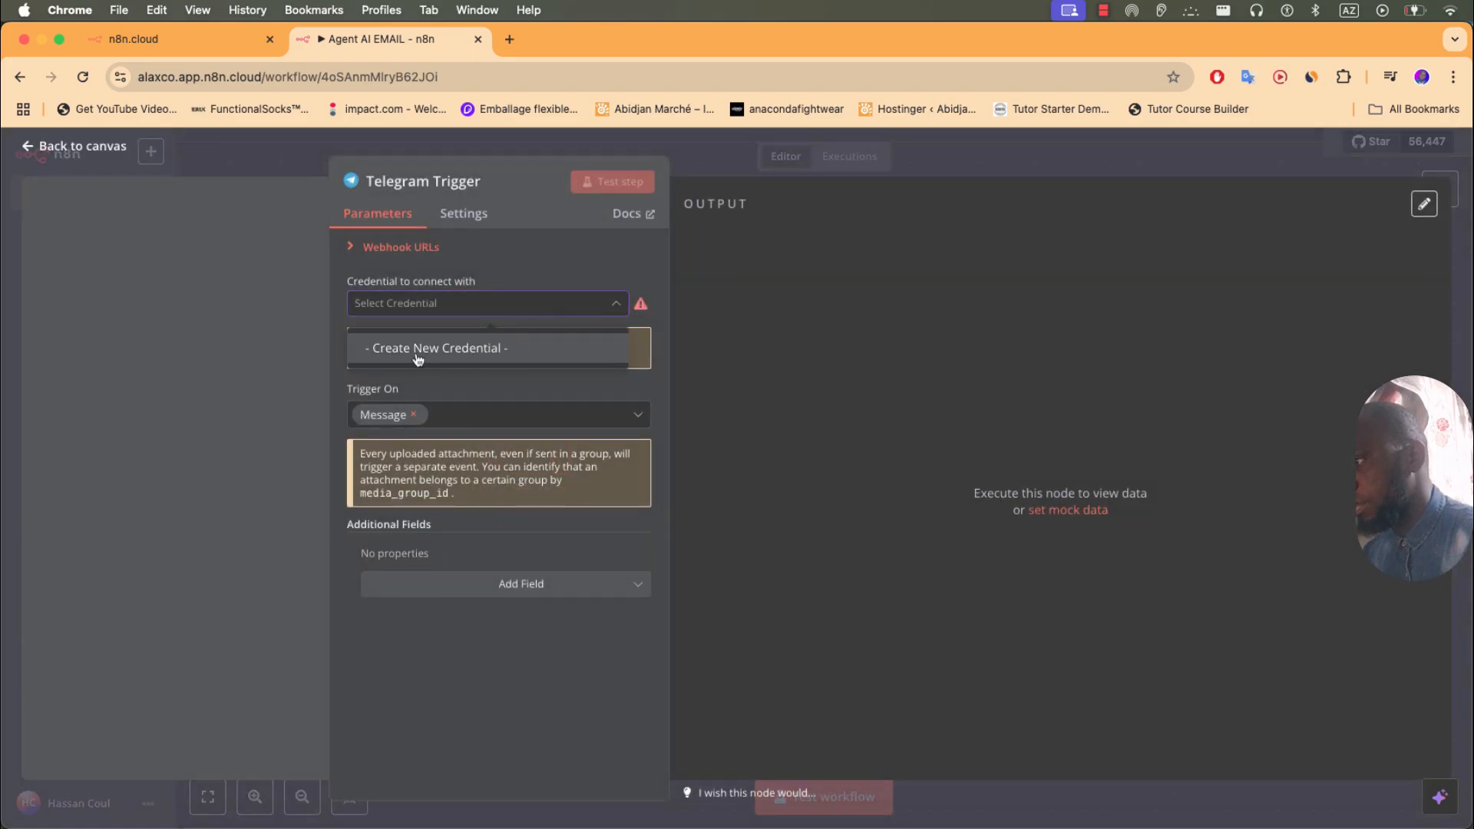
{"action": "left_click", "coordinate": [459, 353]}
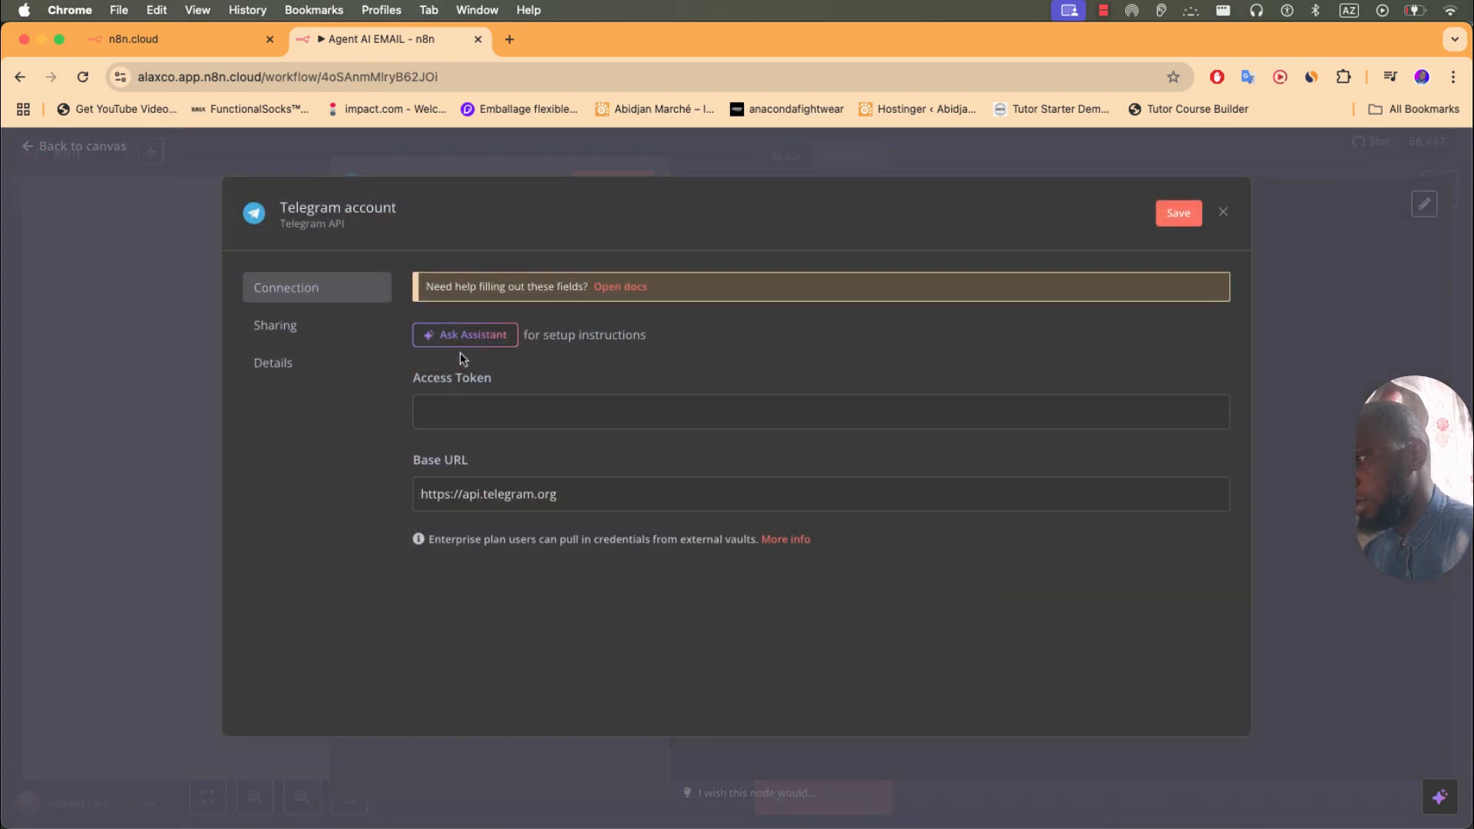
{"action": "key", "text": "super+v"}
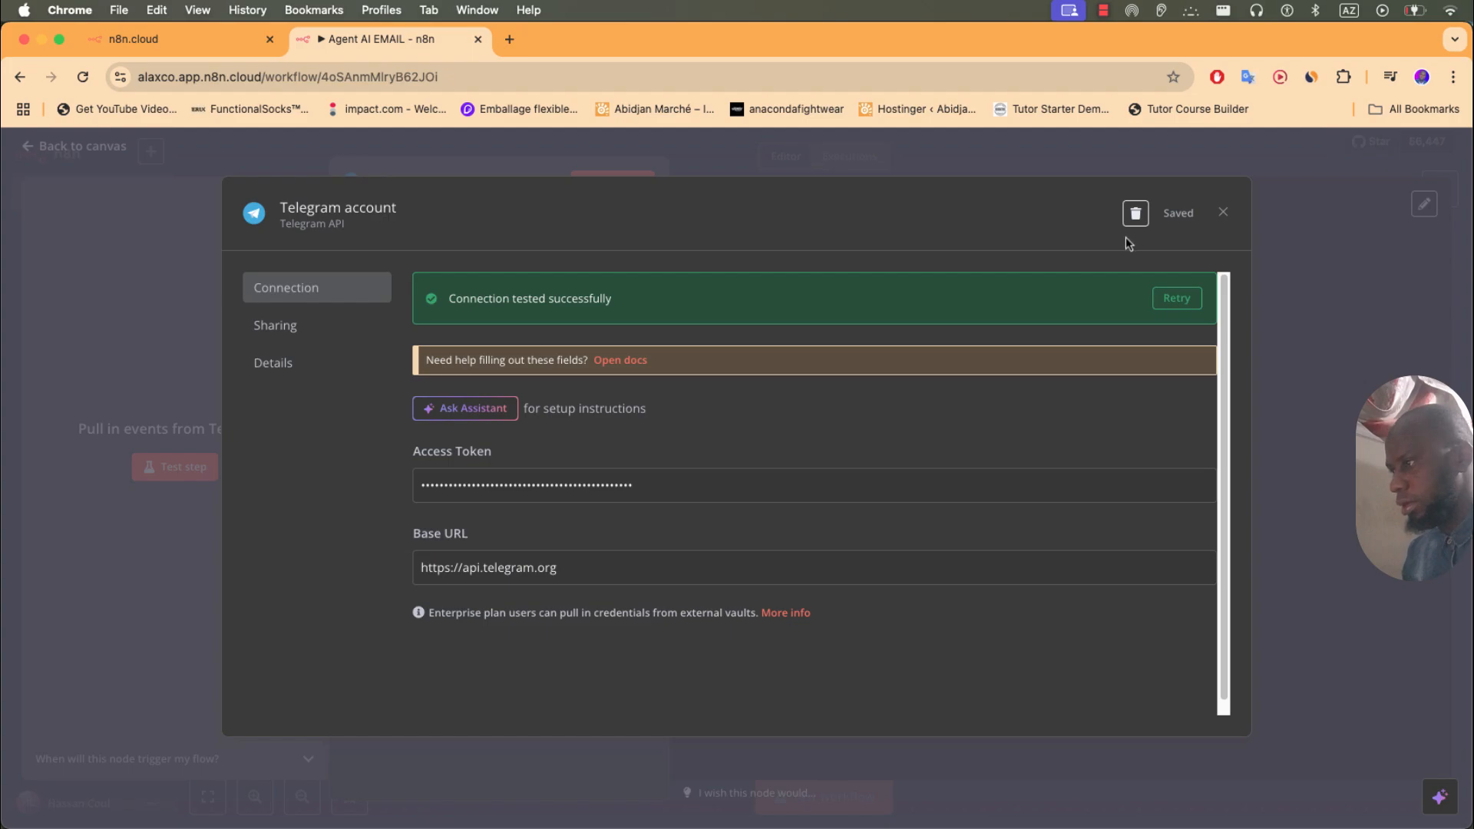
{"action": "left_click", "coordinate": [1221, 215]}
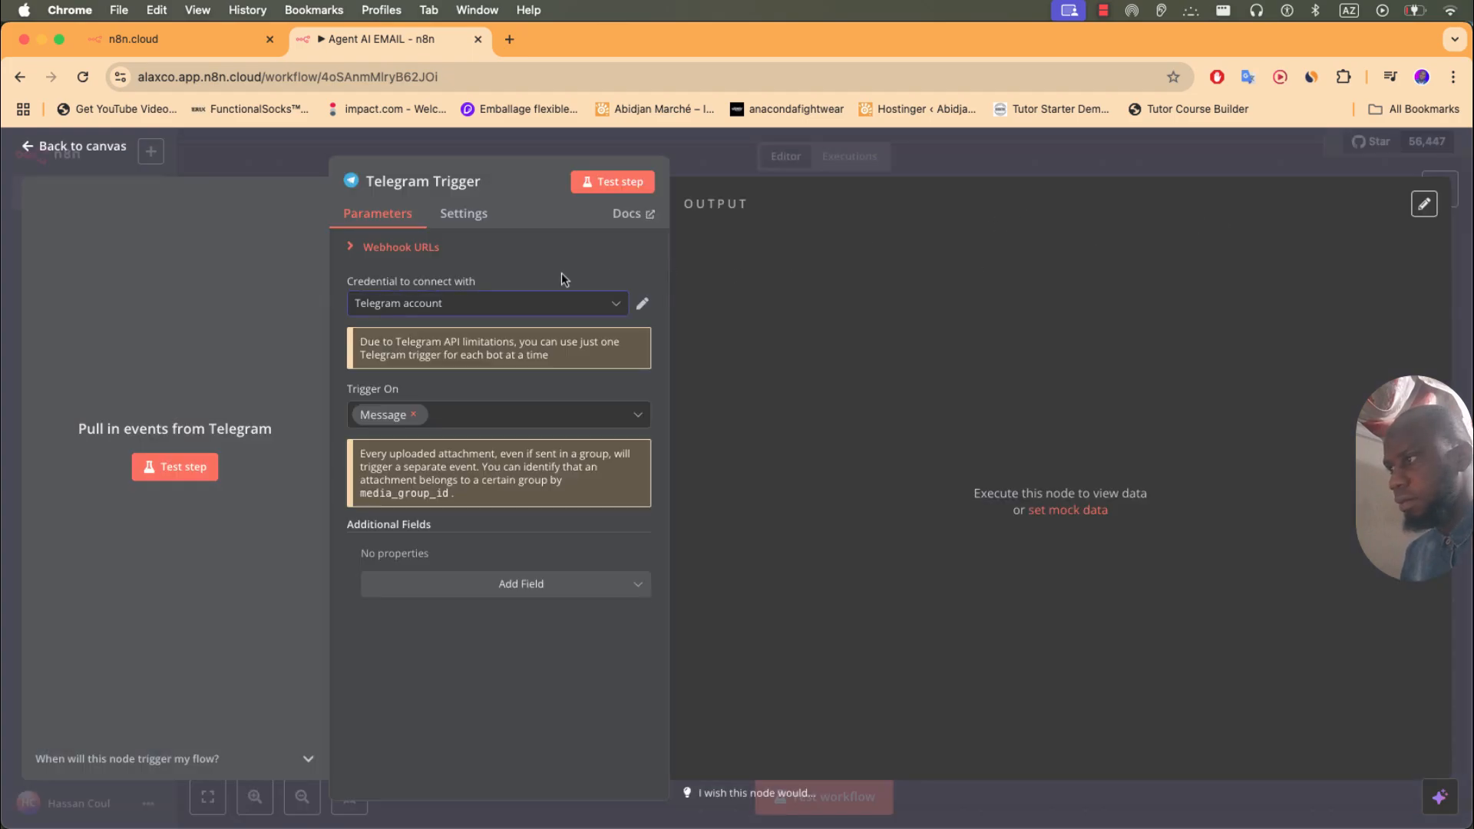
{"action": "left_click", "coordinate": [279, 164]}
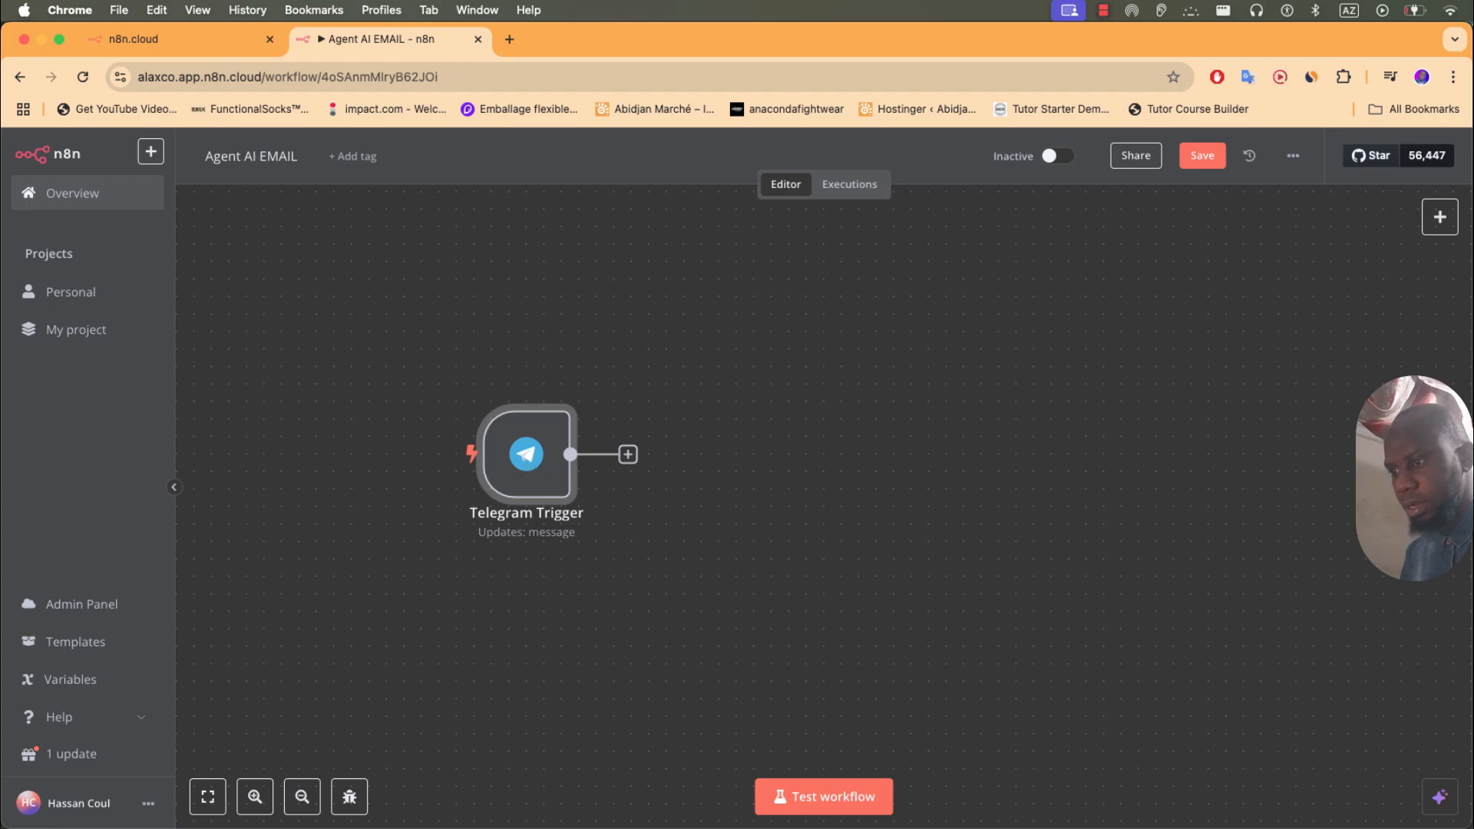
- Open the AgentAI bot's chat from BotFather's link and start it with /start
{"action": "key", "text": "super+Tab"}
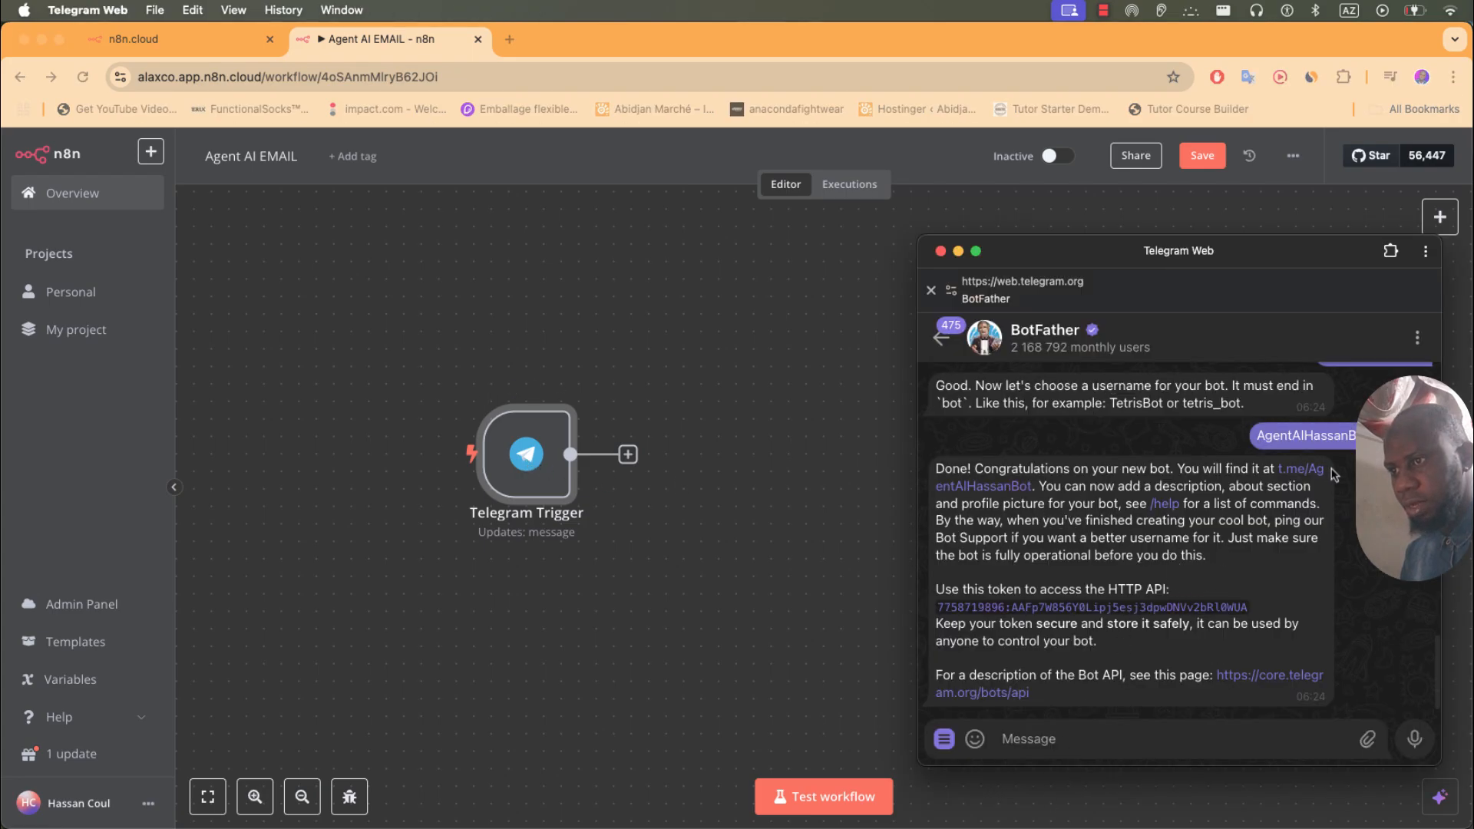
{"action": "left_click_drag", "start_coordinate": [920, 478], "coordinate": [804, 477]}
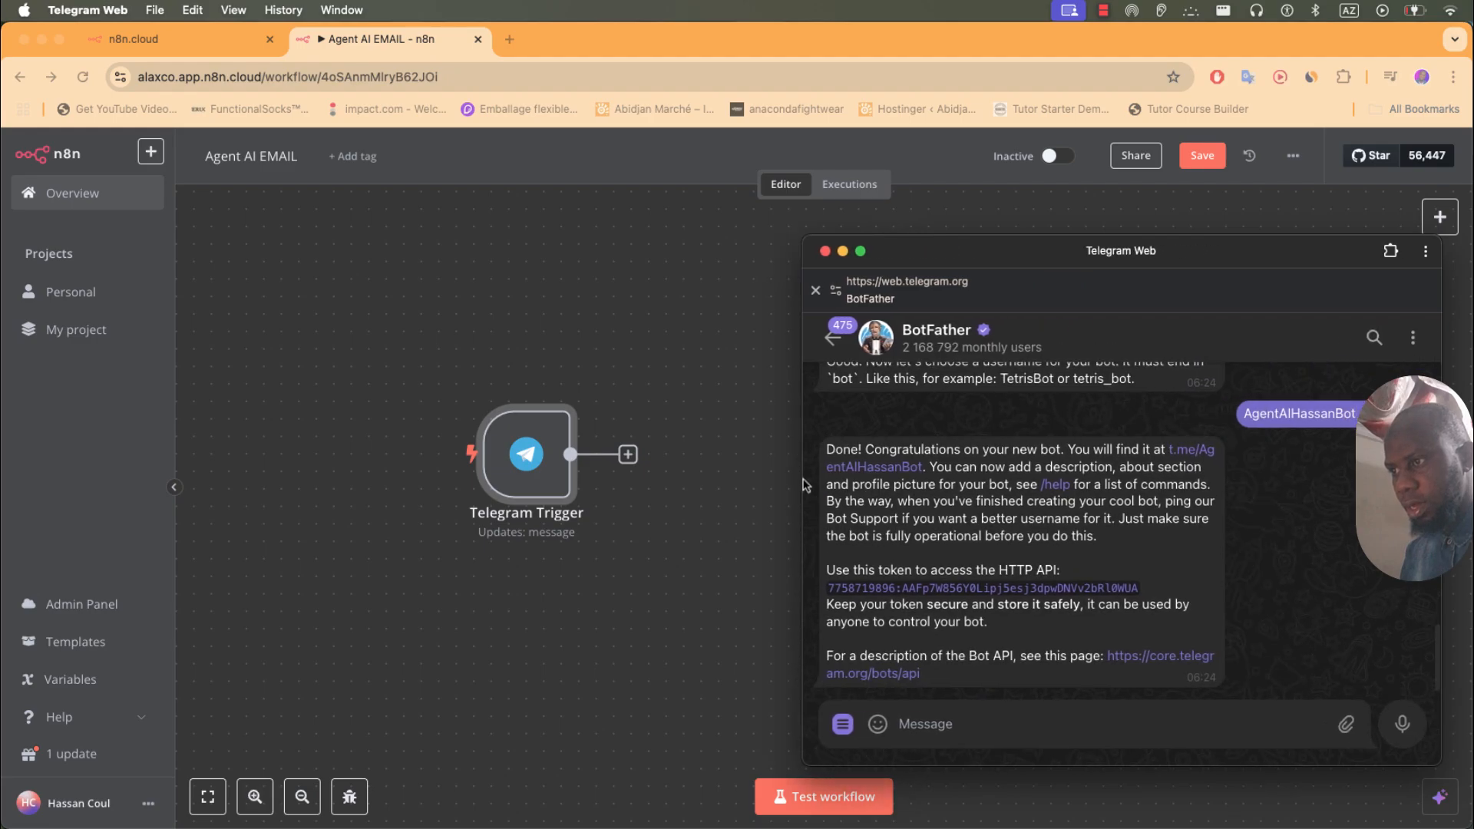
{"action": "left_click", "coordinate": [901, 470]}
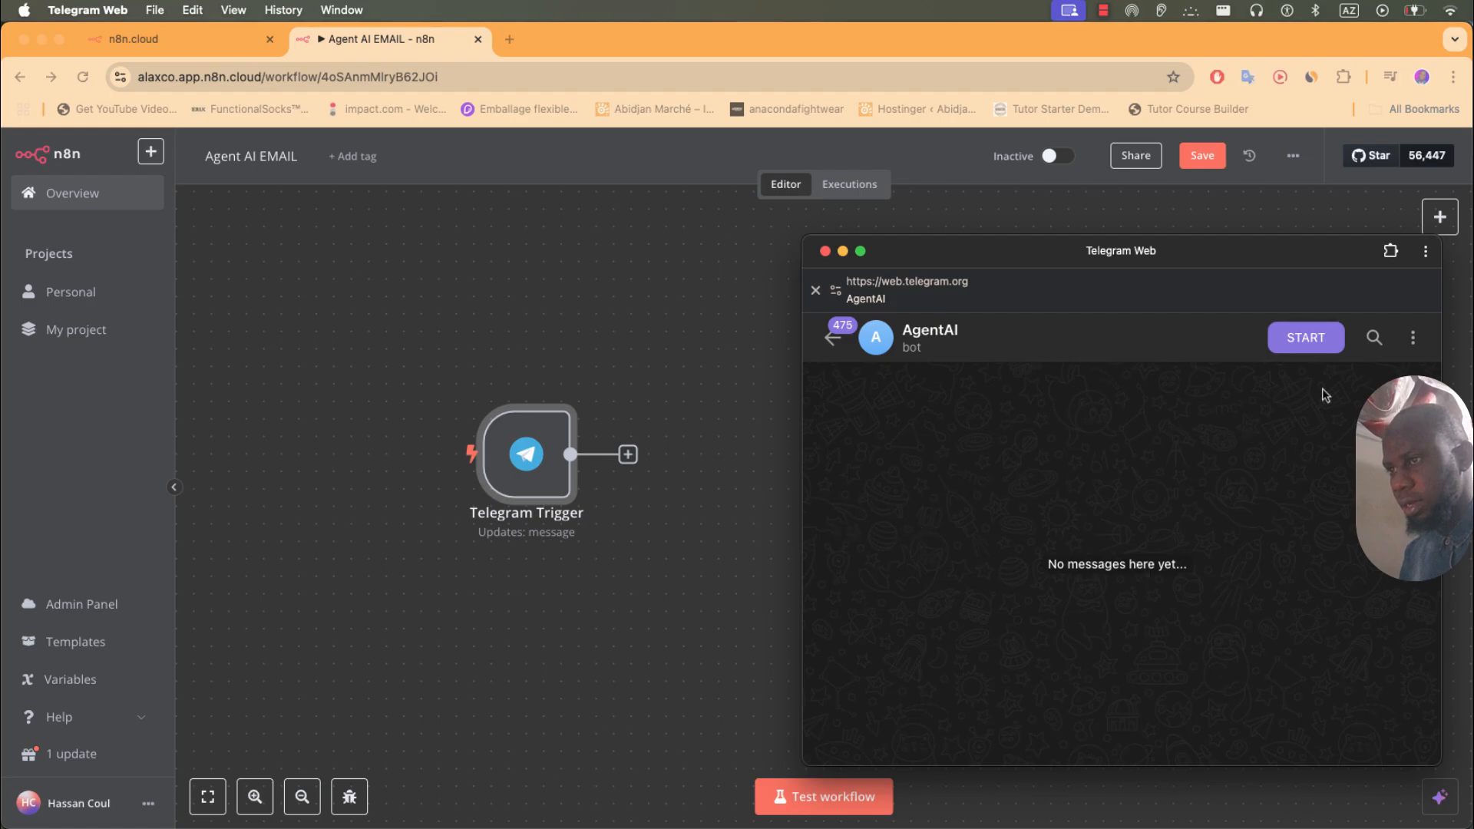
{"action": "left_click", "coordinate": [1318, 345]}
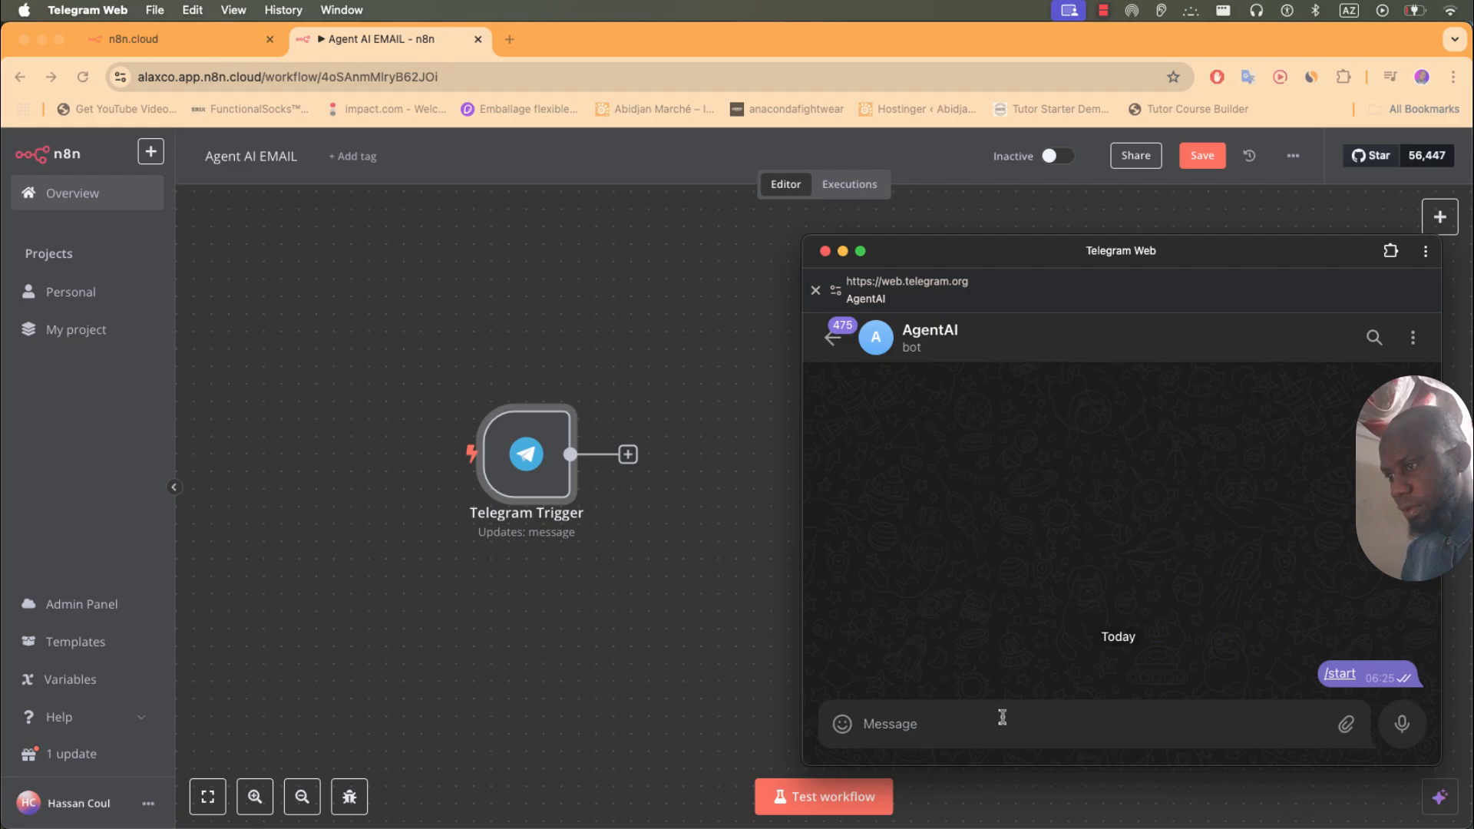
- Send 'salut' to the bot and open the Telegram Trigger node in n8n
{"action": "type", "text": "salut"}
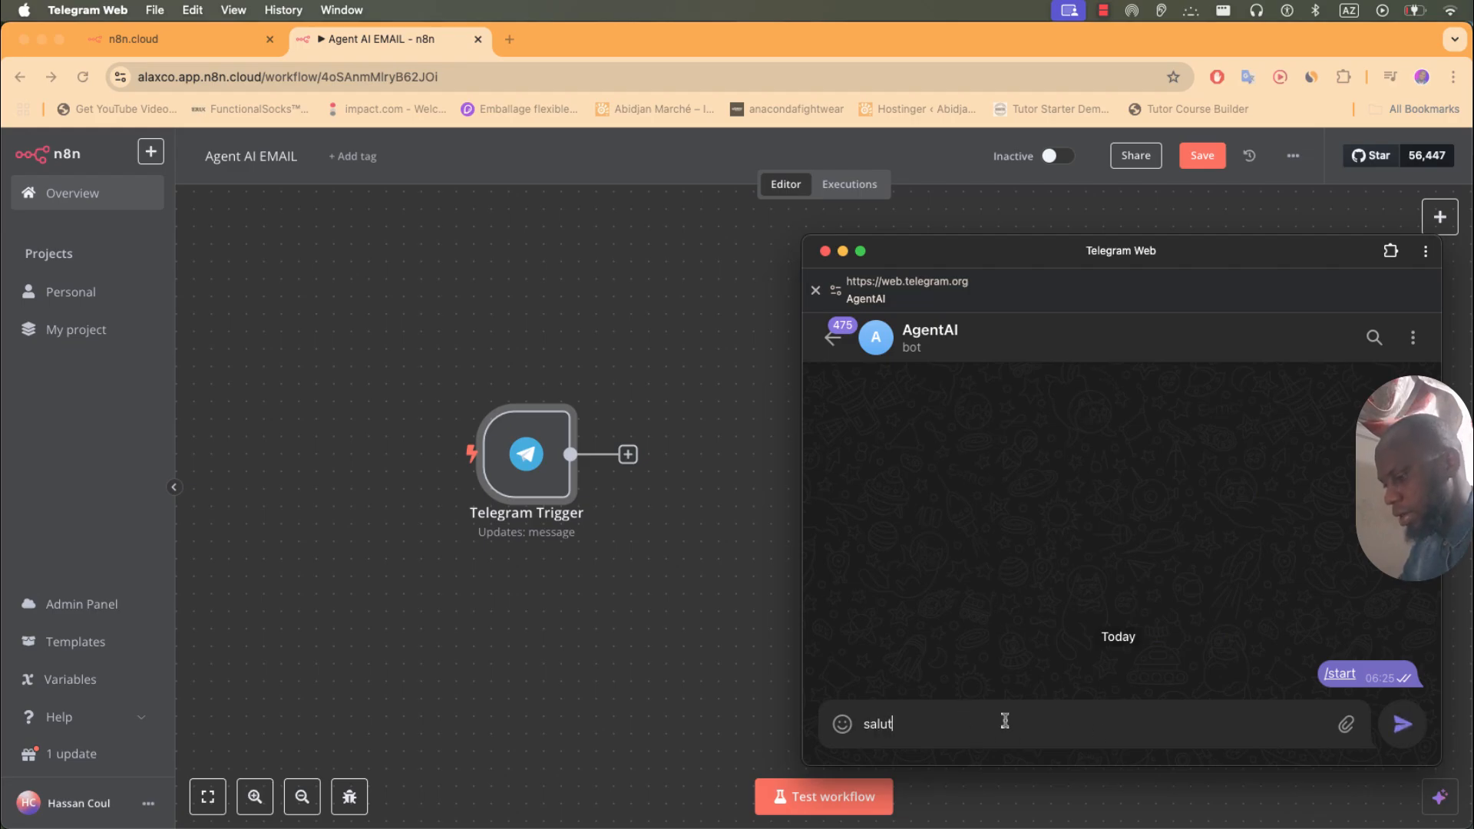
{"action": "key", "text": "Return"}
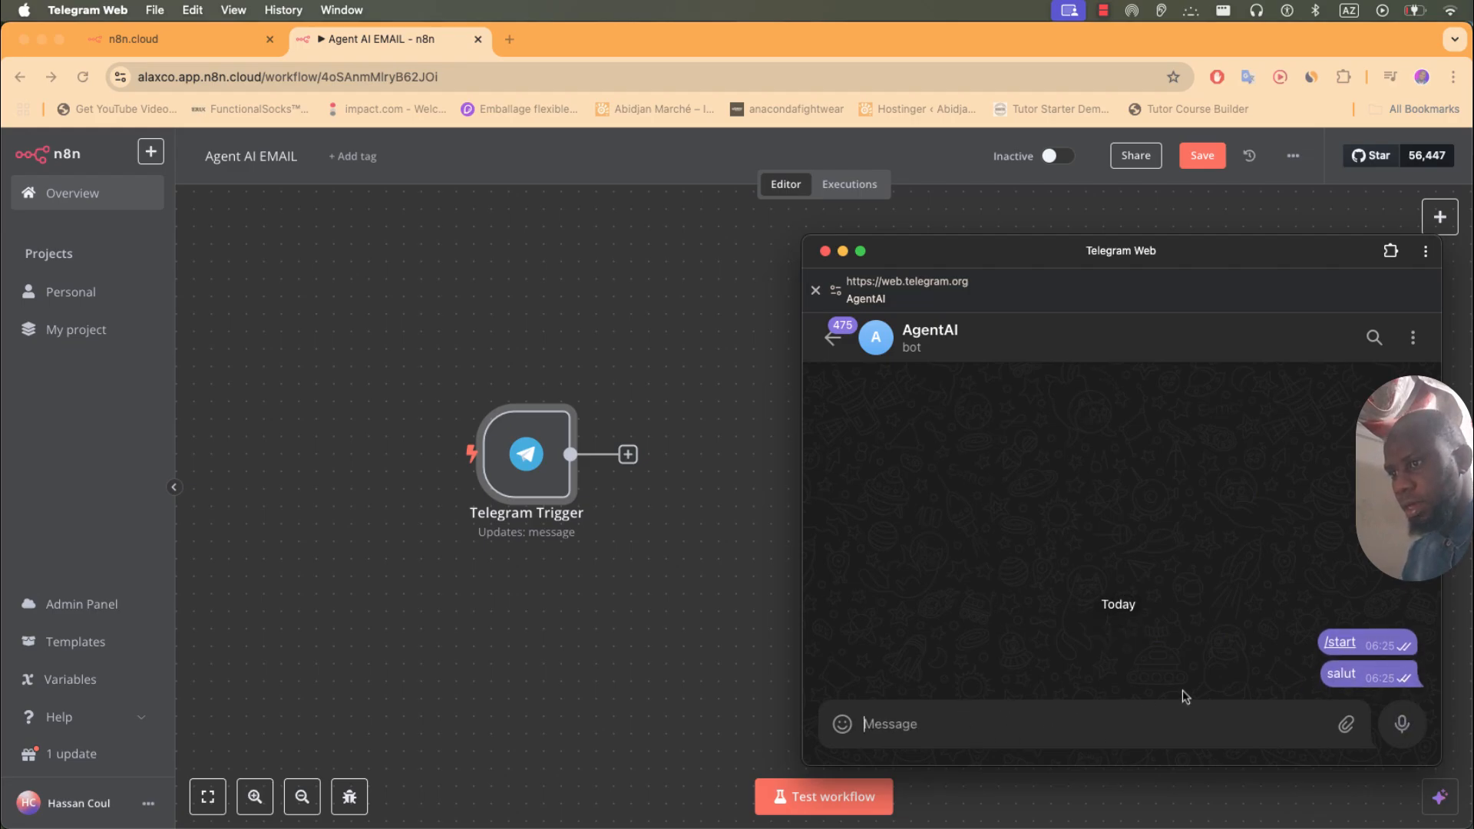
{"action": "double_click", "coordinate": [1337, 684]}
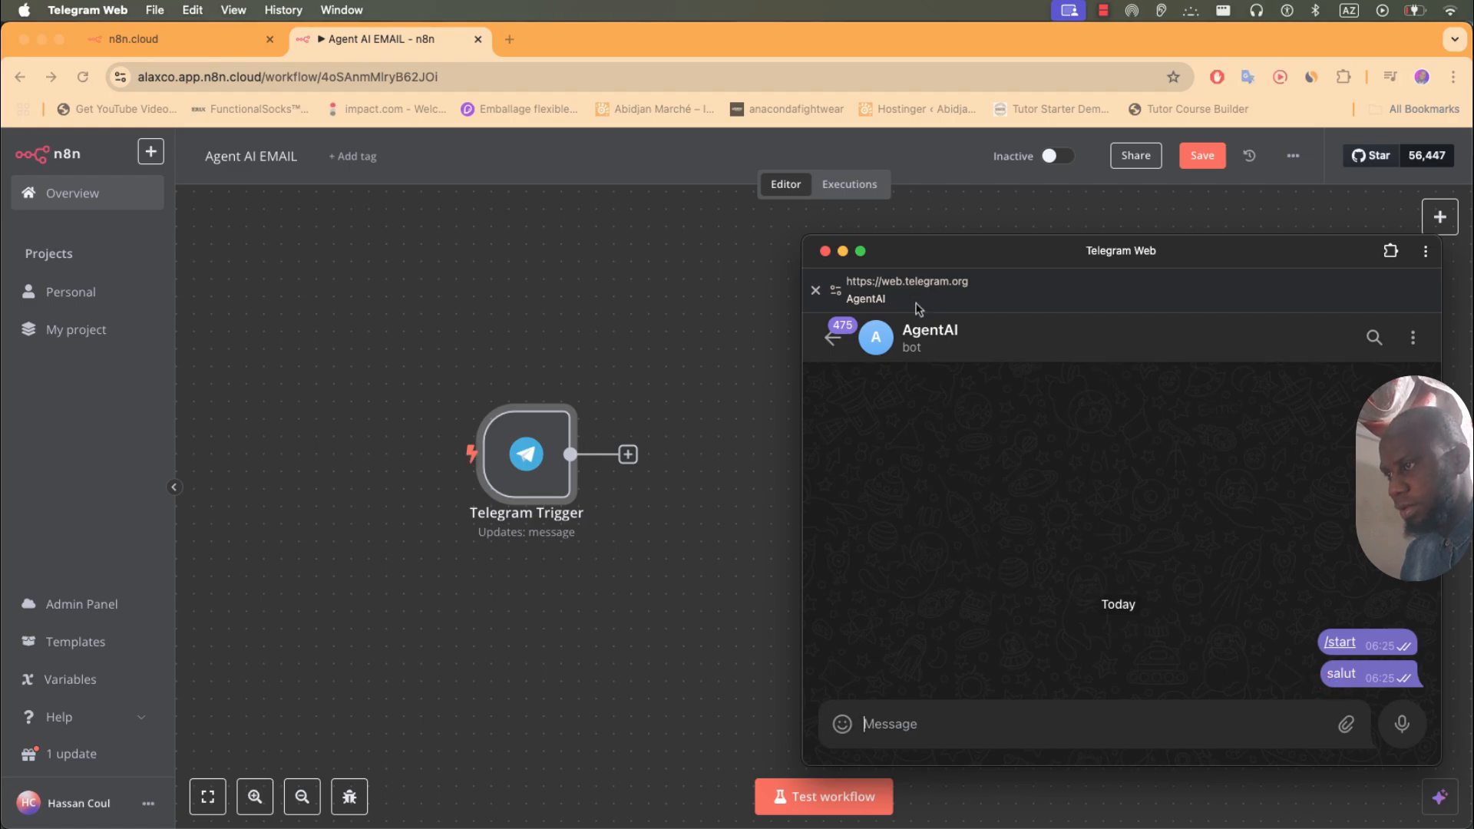
{"action": "left_click", "coordinate": [527, 454]}
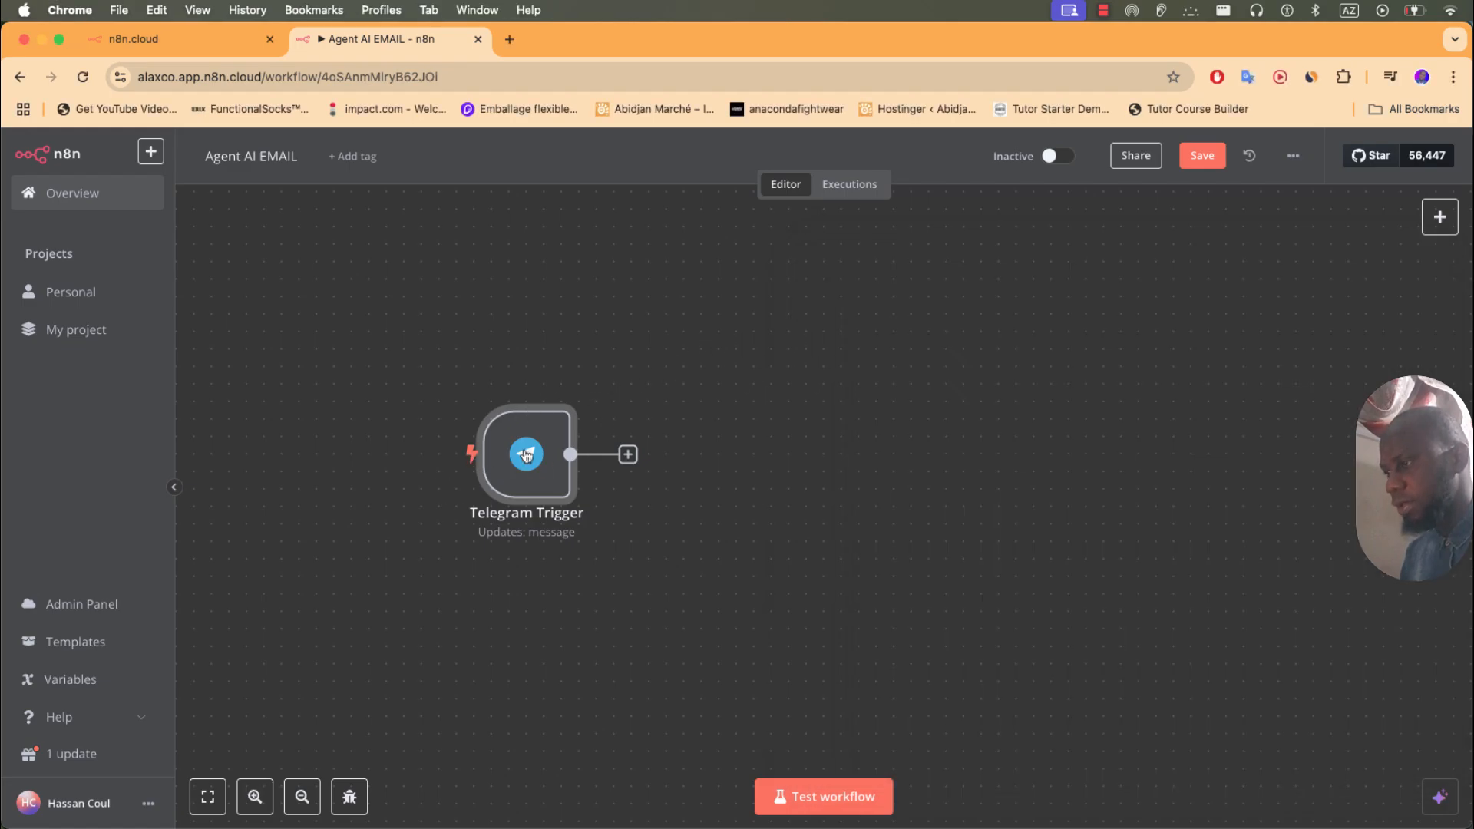
{"action": "double_click", "coordinate": [527, 455]}
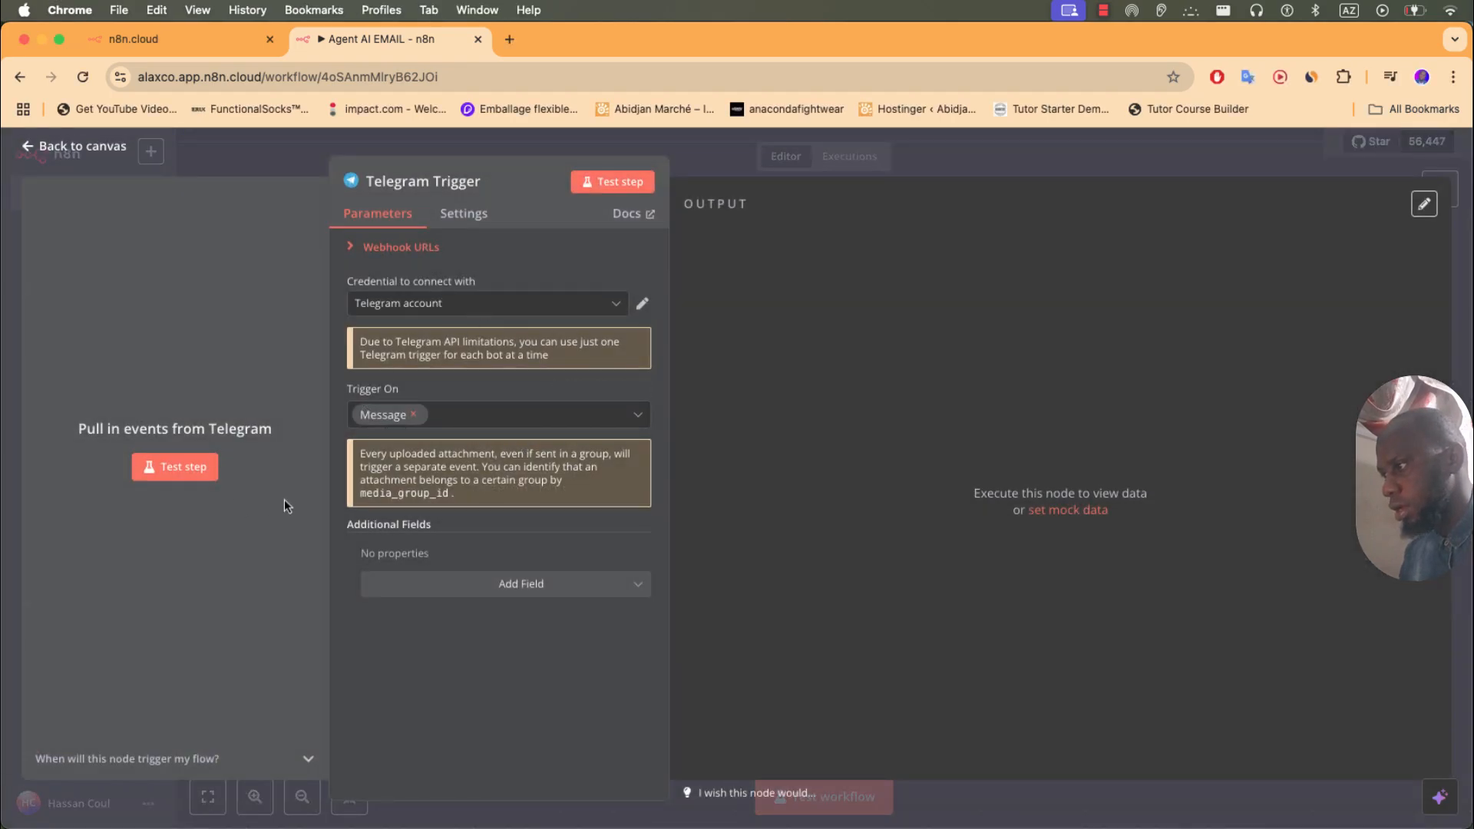
{"action": "left_click", "coordinate": [233, 156]}
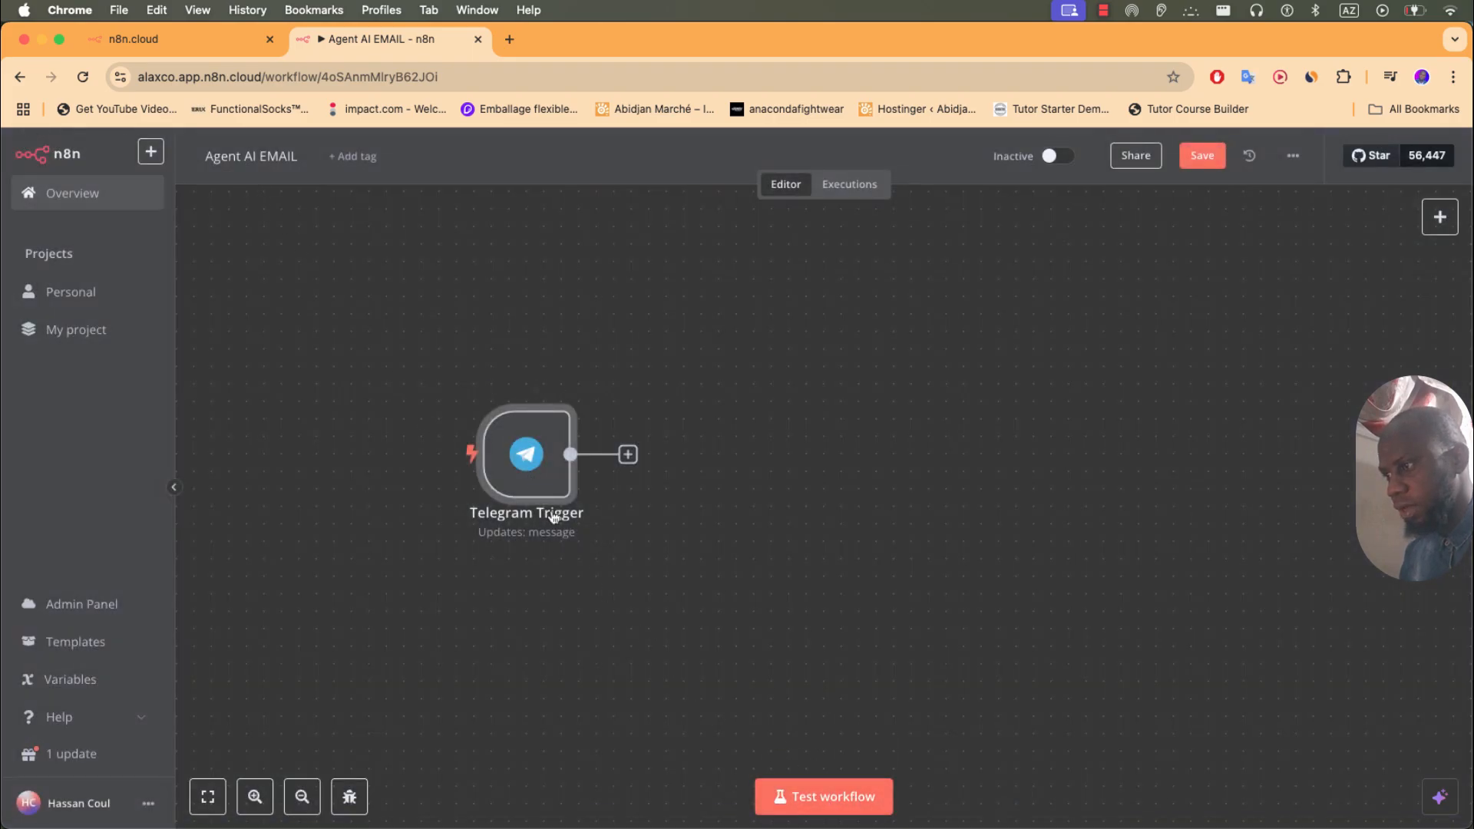
{"action": "double_click", "coordinate": [527, 453]}
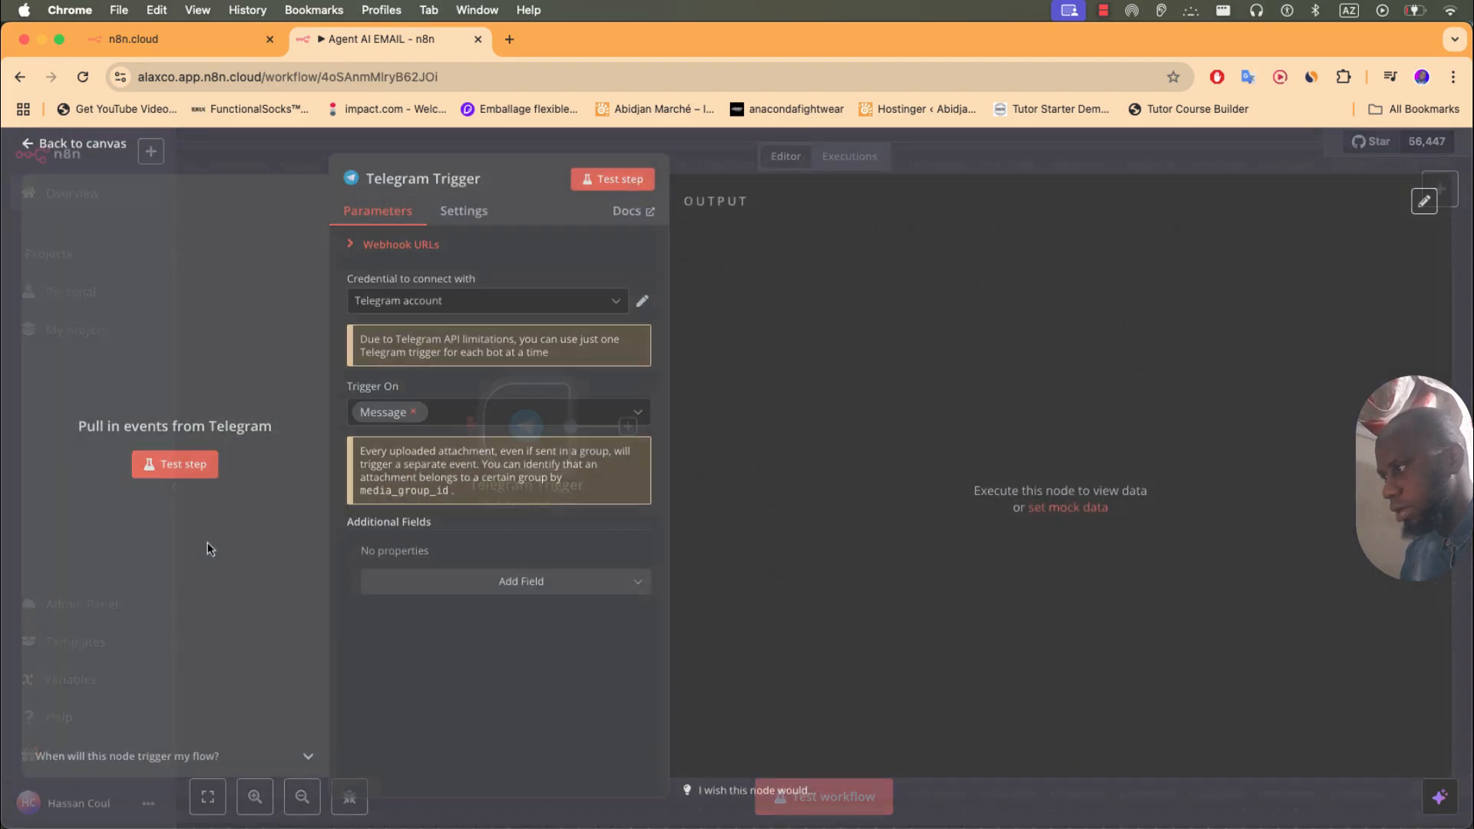
- Start the Telegram Trigger test step and send 'salut' again to fire it
{"action": "left_click", "coordinate": [166, 469]}
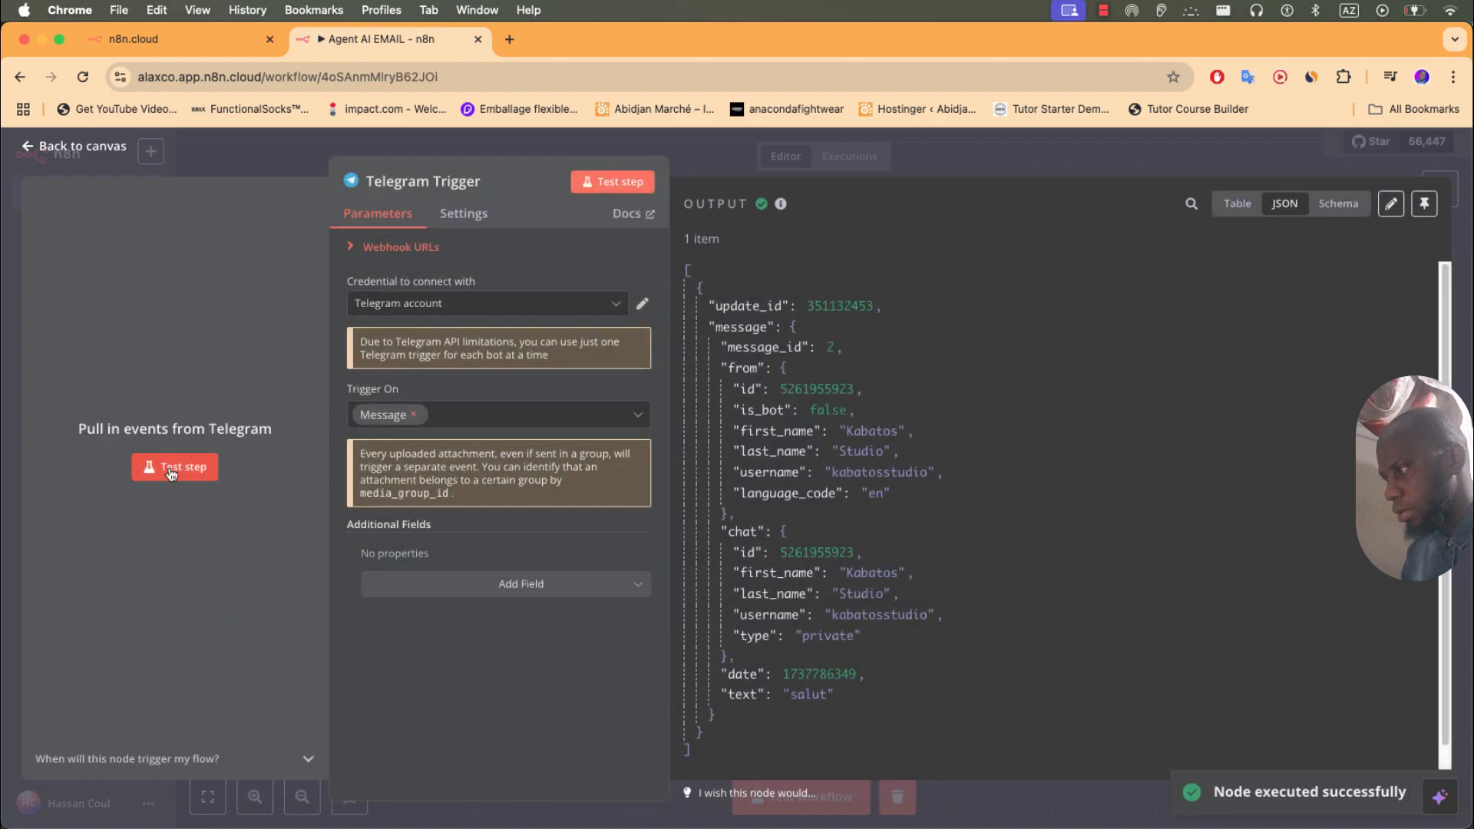
{"action": "left_click", "coordinate": [172, 470]}
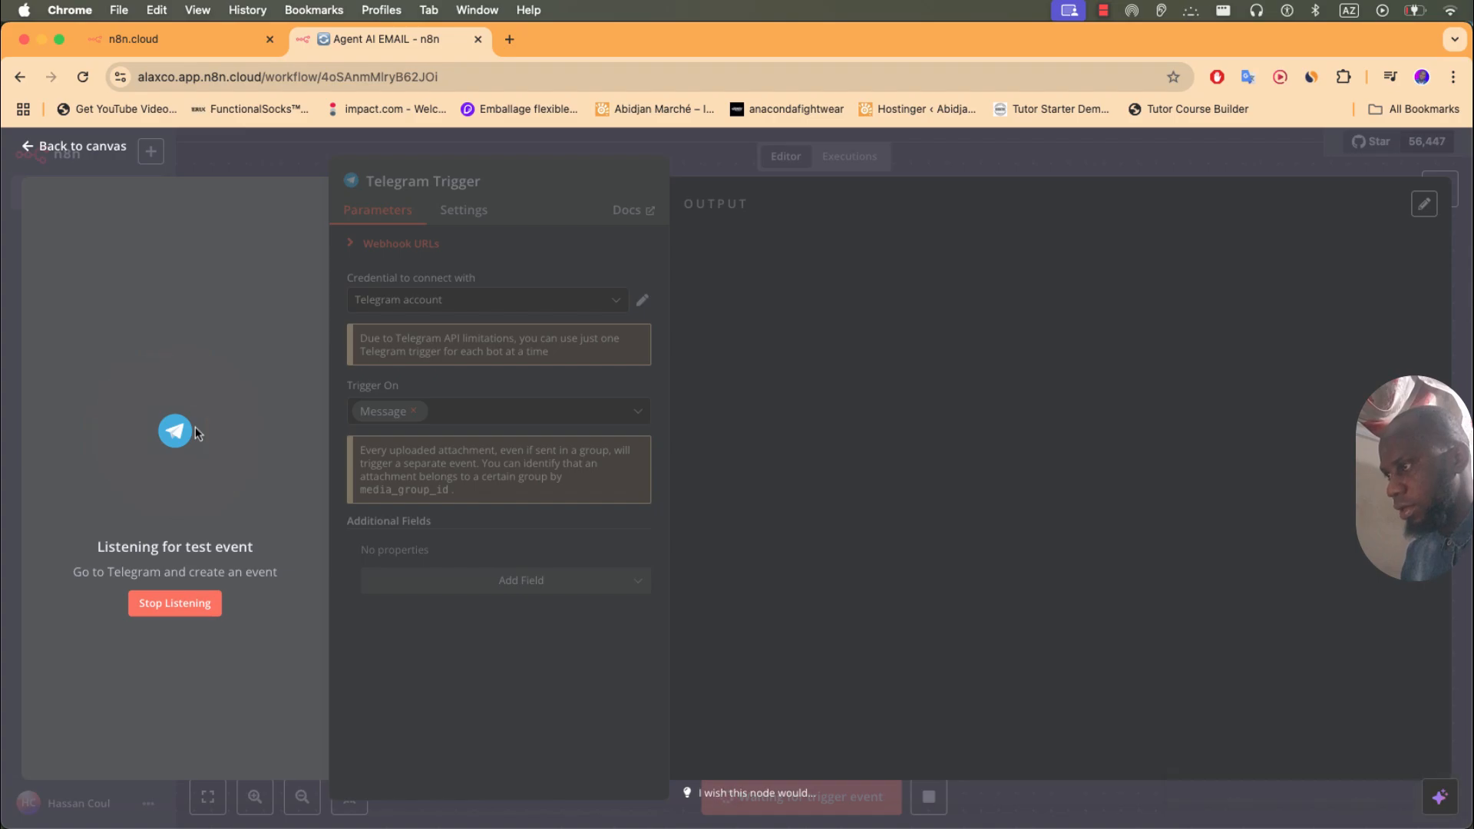
{"action": "left_click", "coordinate": [206, 48]}
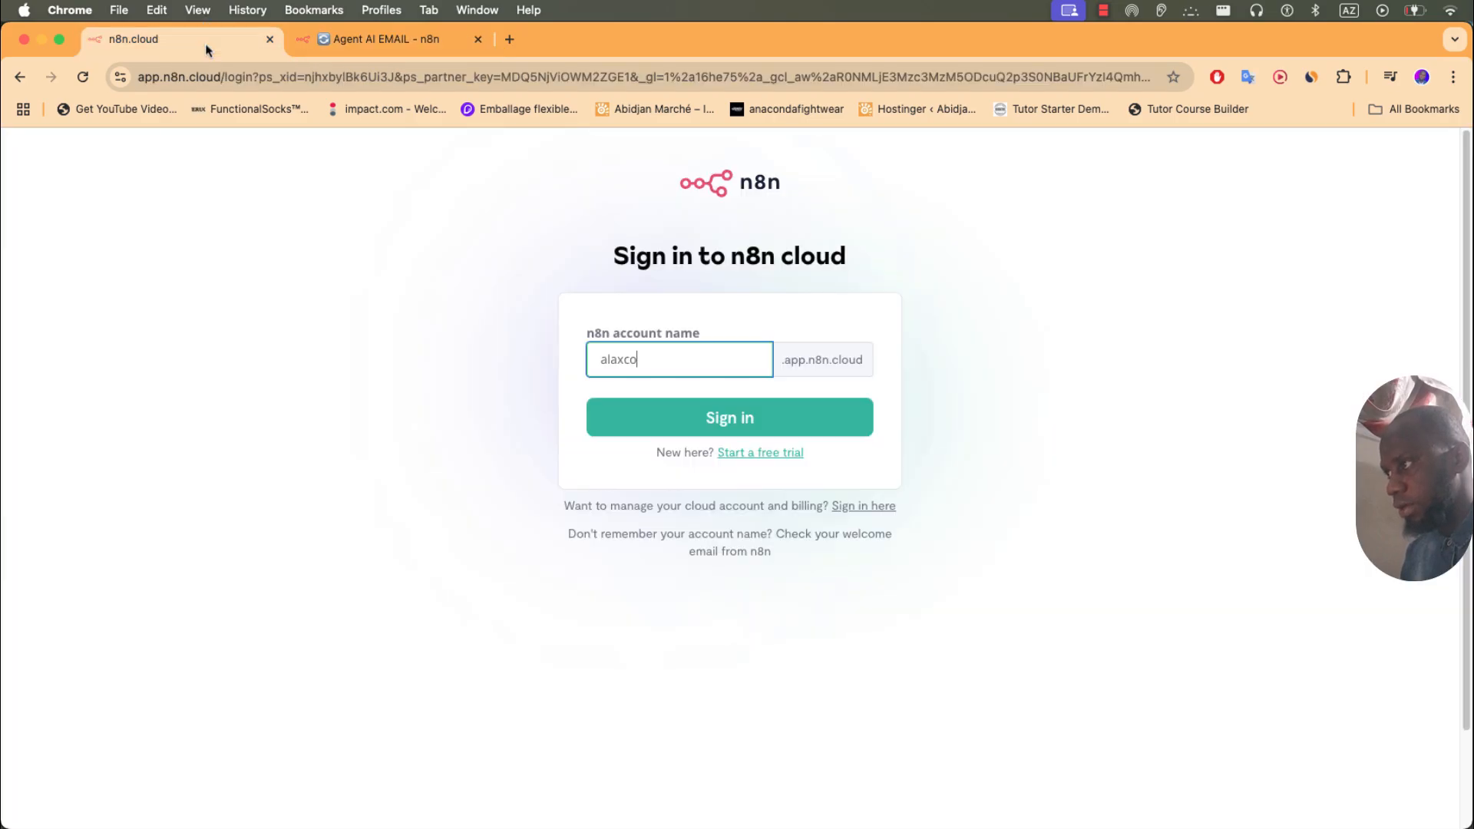
{"action": "left_click", "coordinate": [334, 47]}
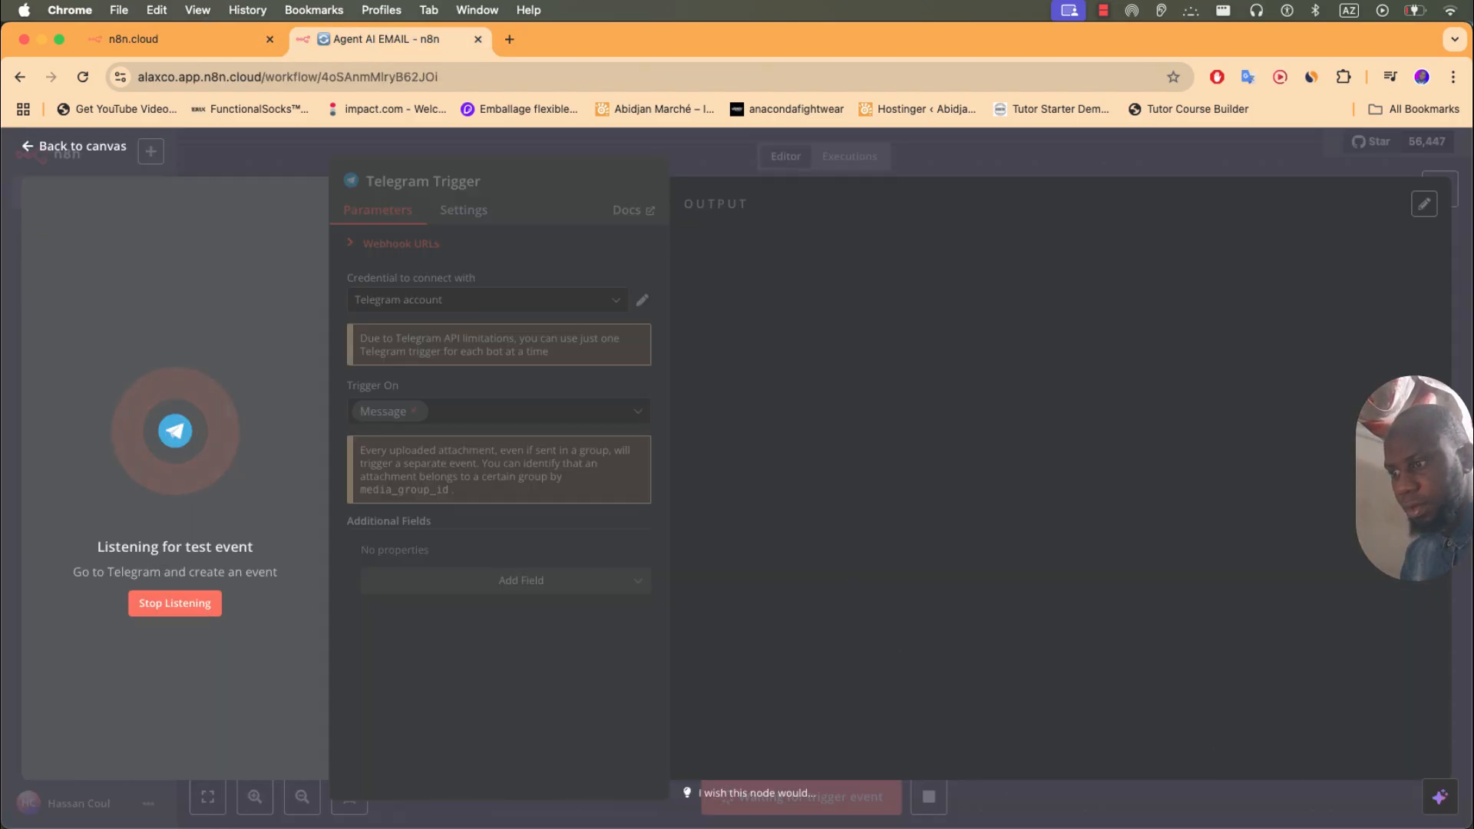
{"action": "left_click", "coordinate": [1298, 826]}
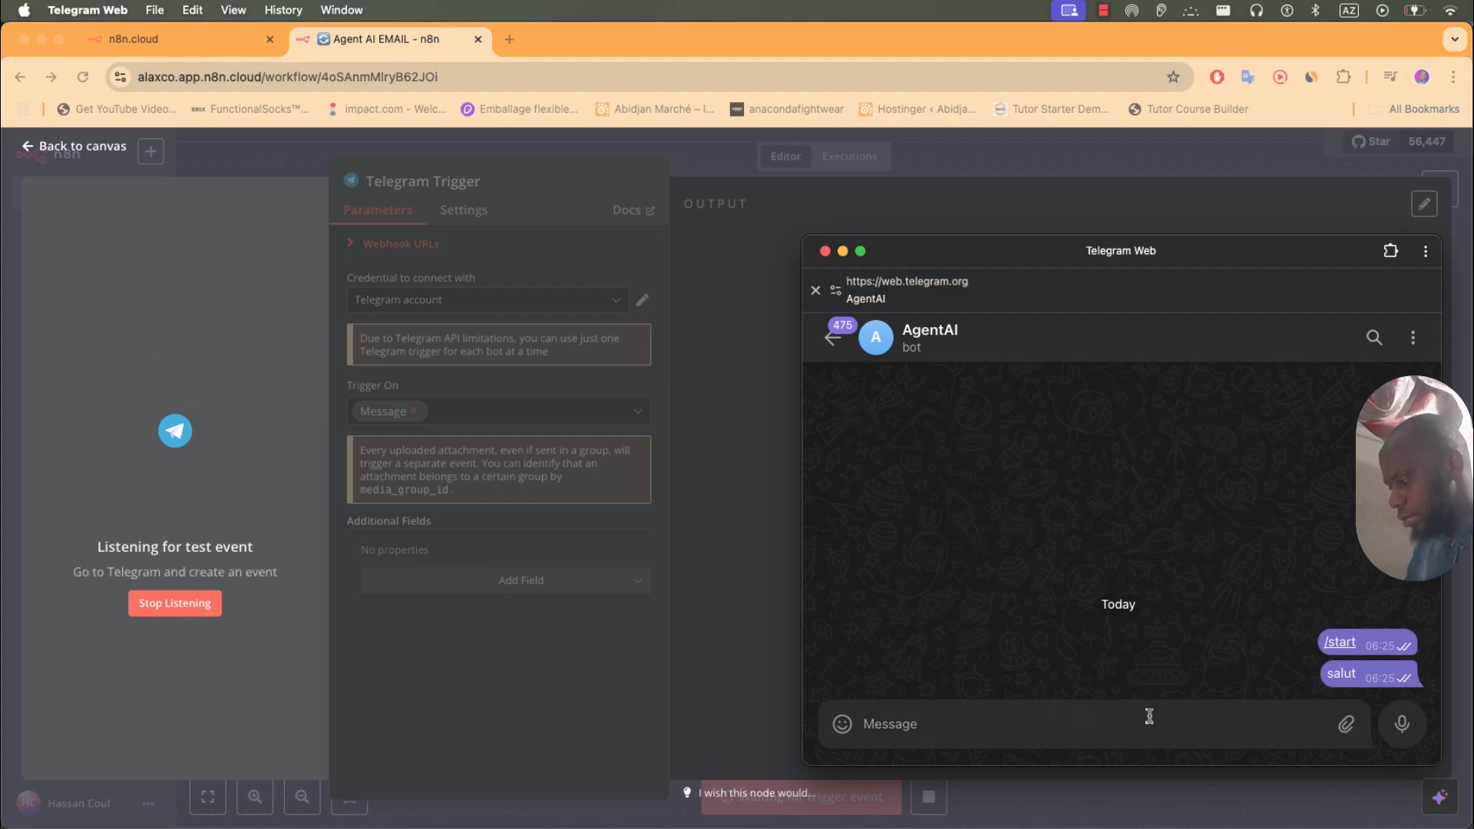
{"action": "type", "text": "salut"}
{"action": "key", "text": "Return"}
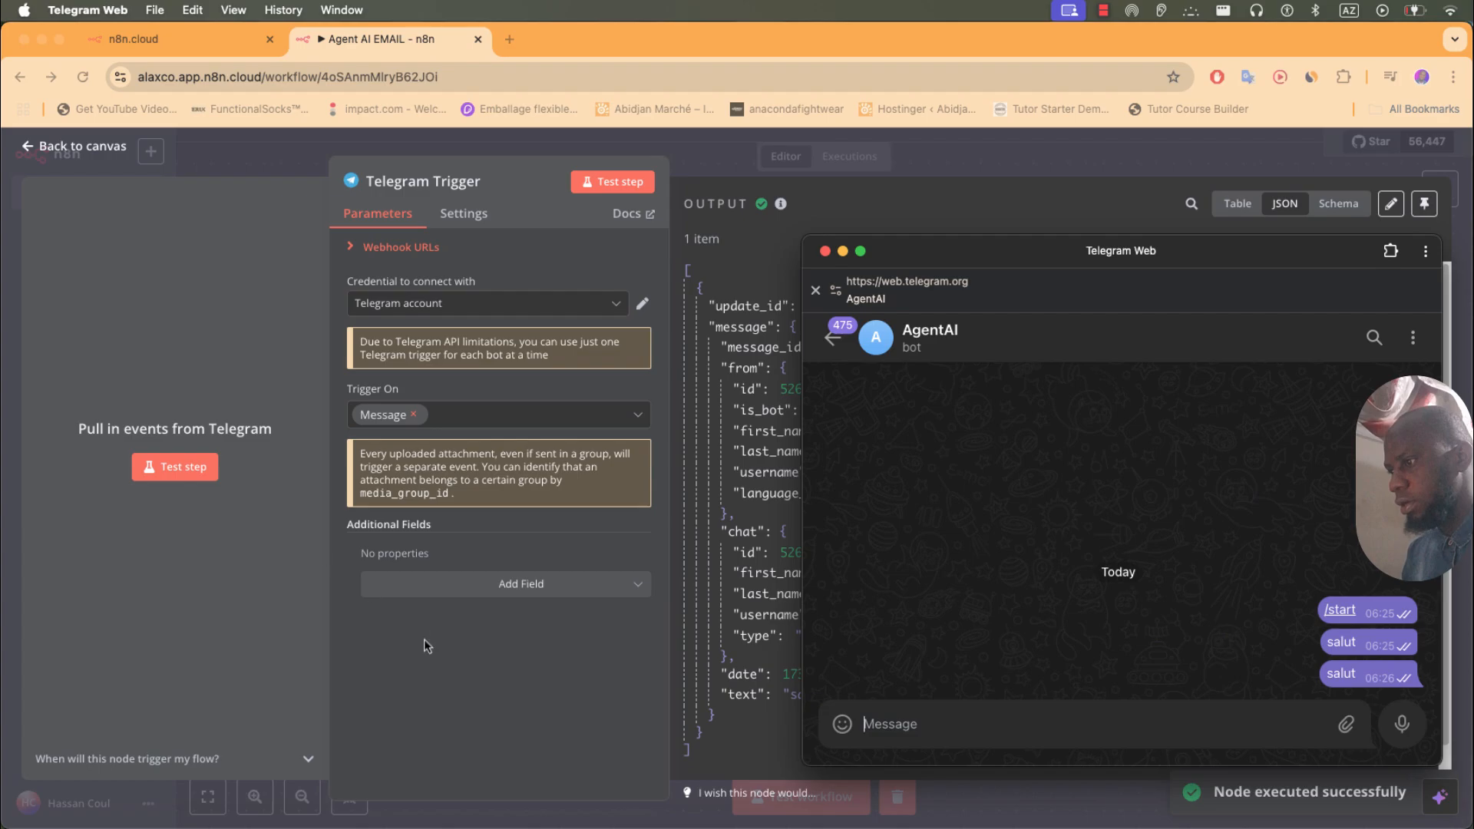
- Inspect the trigger's JSON output showing the received 'salut' message text
{"action": "left_click", "coordinate": [735, 702]}
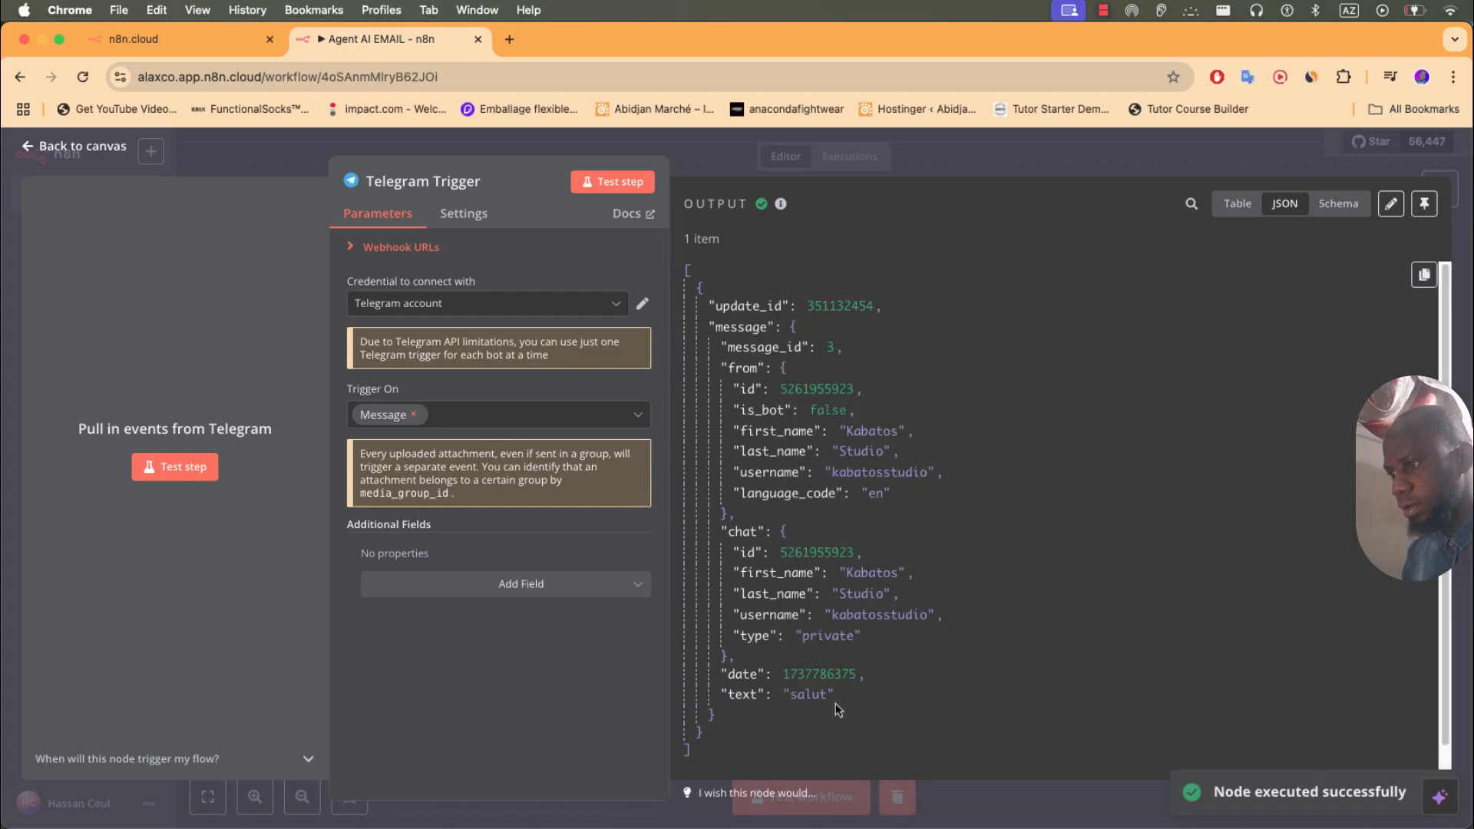
{"action": "left_click_drag", "start_coordinate": [835, 703], "coordinate": [790, 697]}
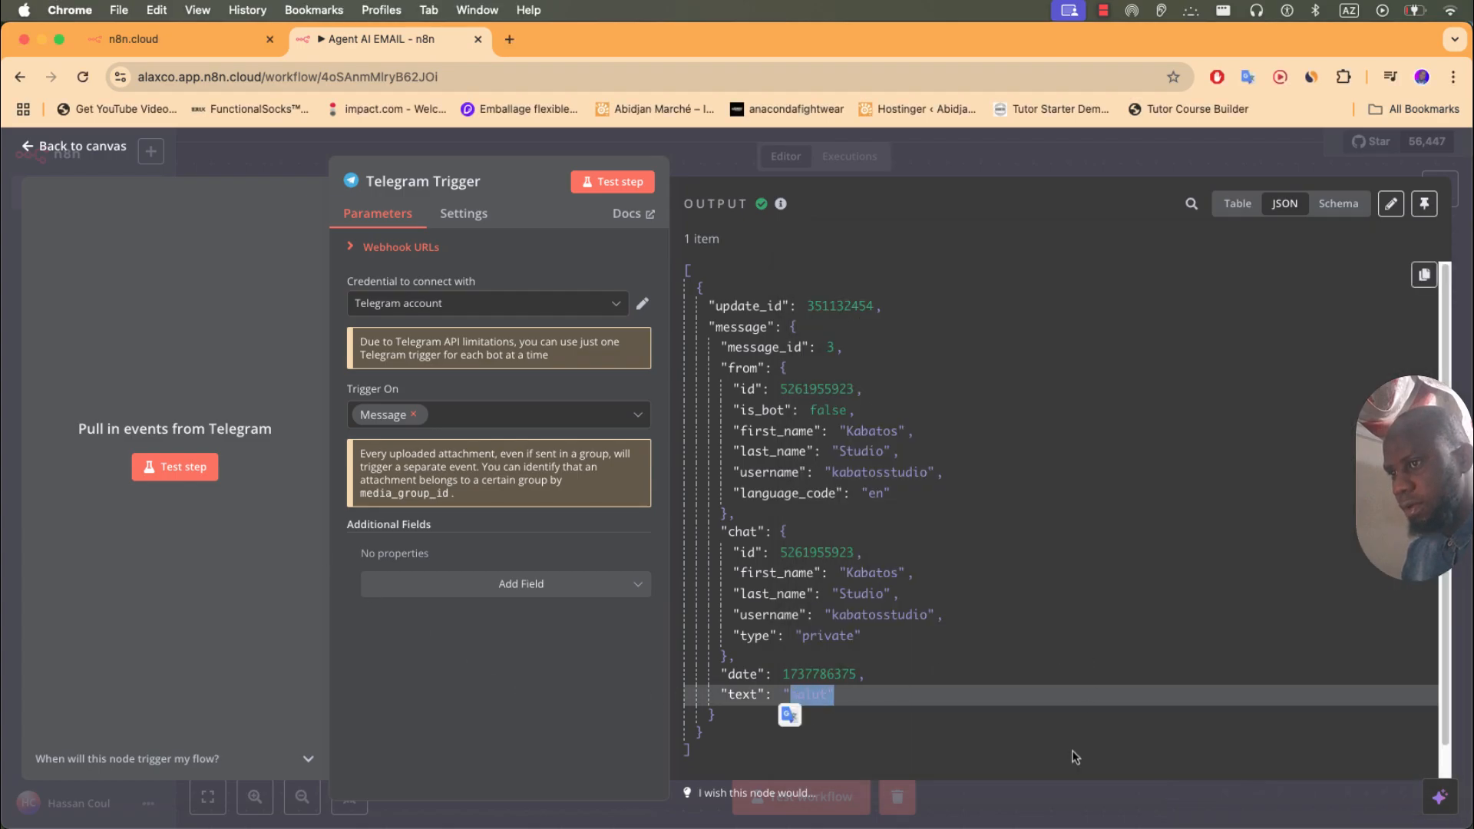
{"action": "key", "text": "super+Tab"}
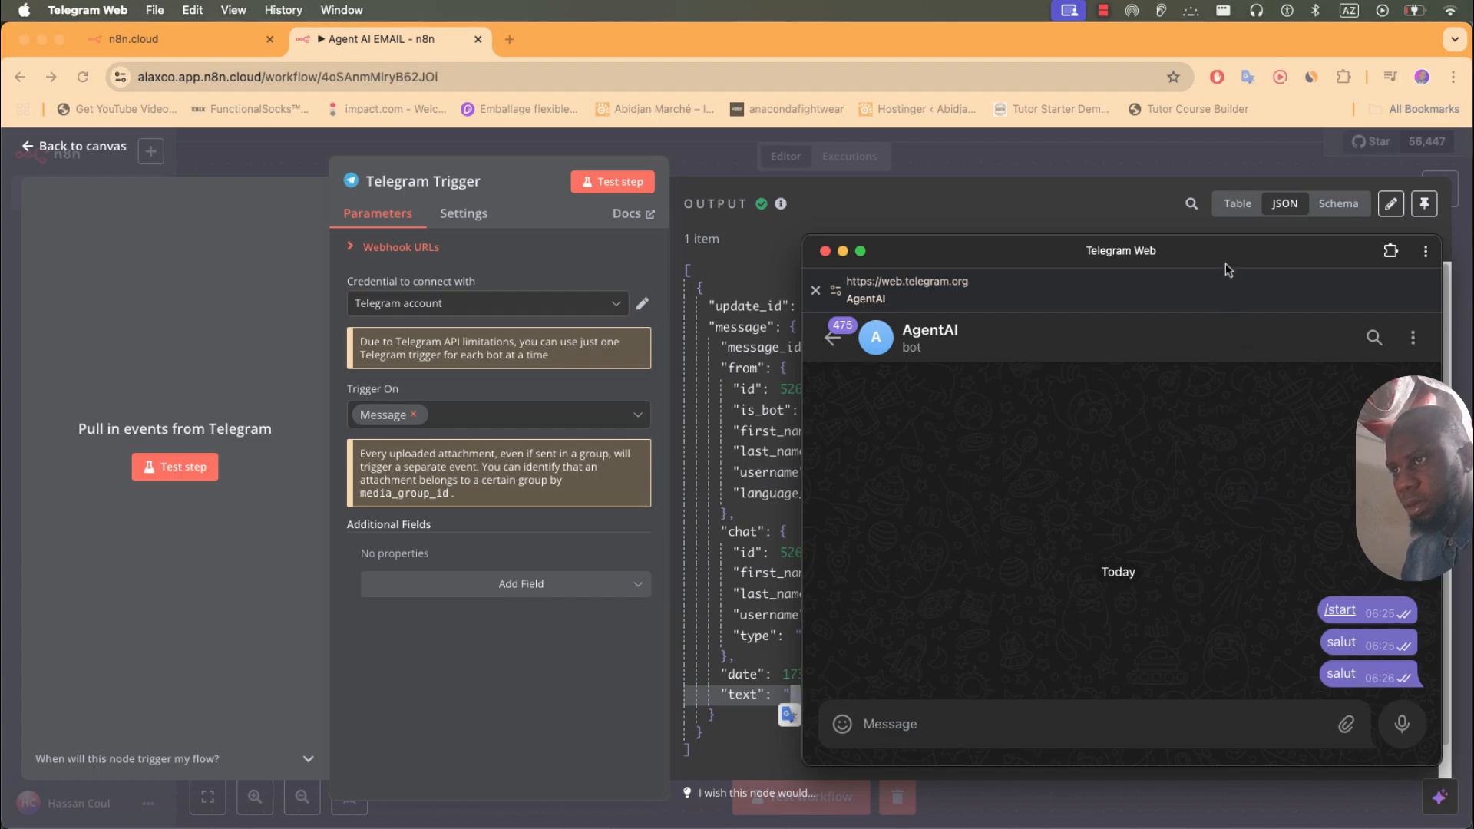
{"action": "left_click_drag", "start_coordinate": [1225, 262], "coordinate": [1373, 247]}
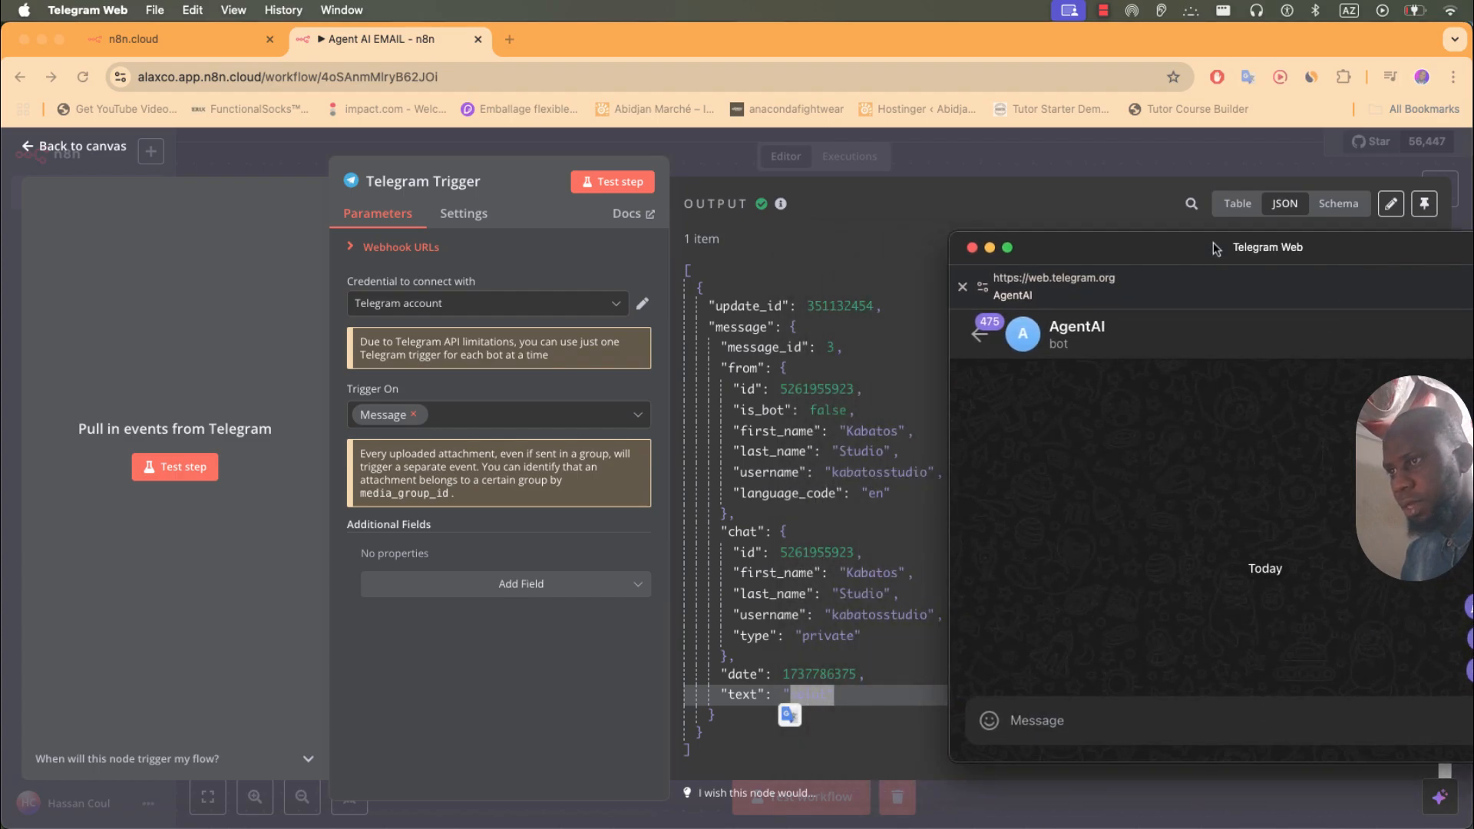
{"action": "left_click_drag", "start_coordinate": [1210, 249], "coordinate": [1138, 249]}
{"action": "left_click", "coordinate": [571, 736]}
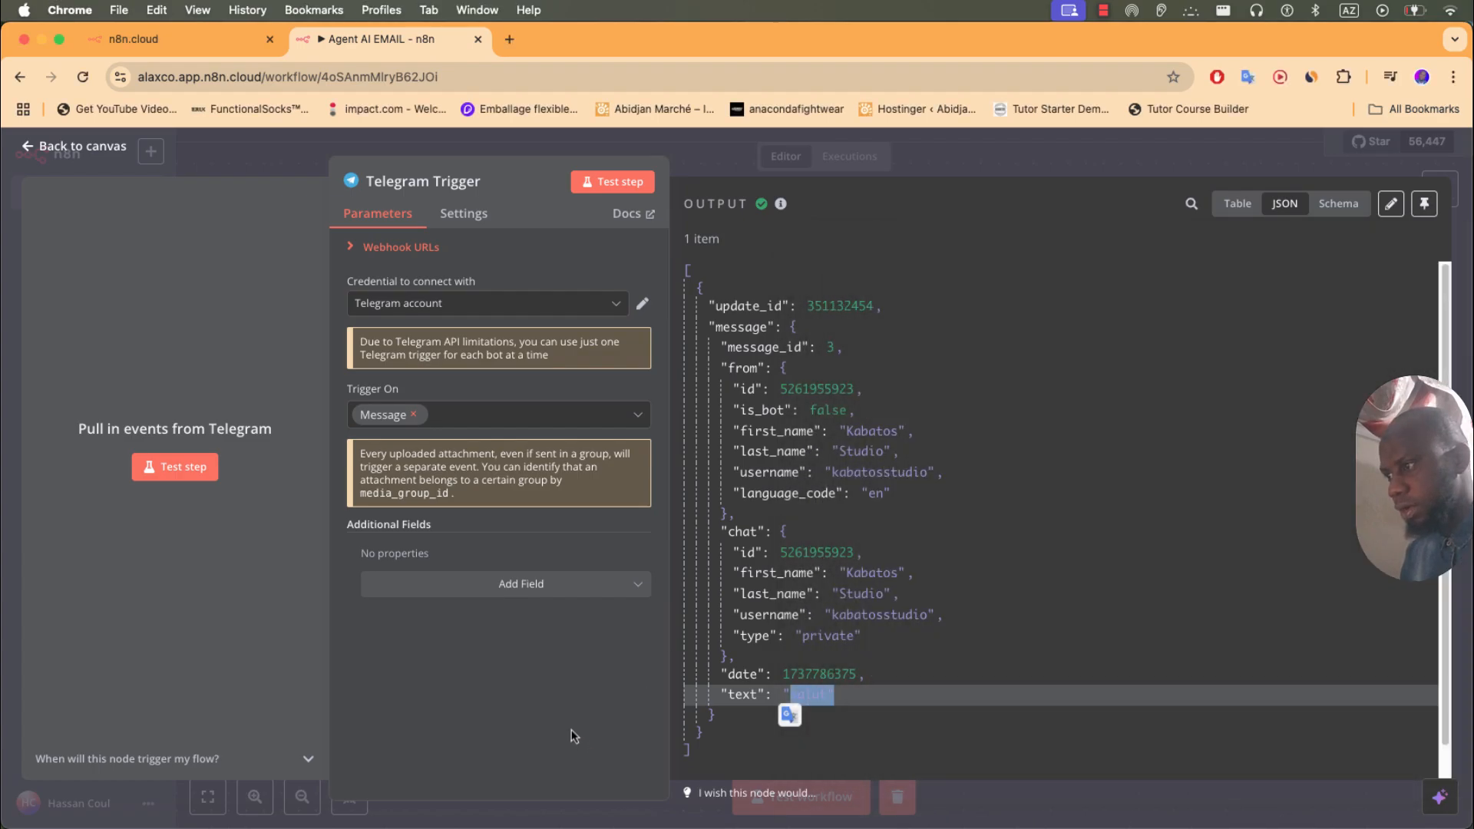
{"action": "left_click", "coordinate": [975, 749]}
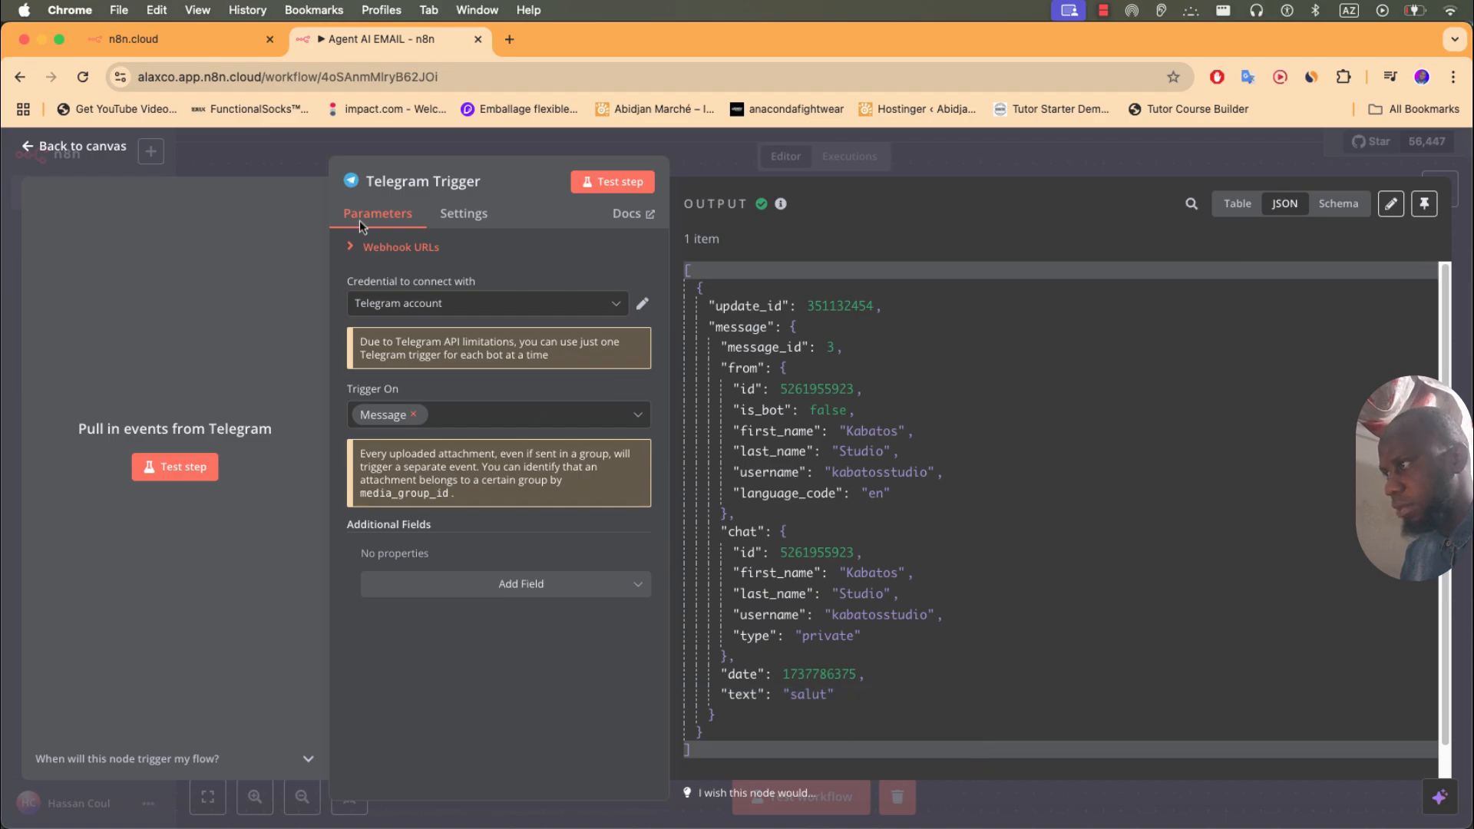
- Add a Switch node after the trigger with a first rule 'Texte' using String exists
{"action": "left_click", "coordinate": [229, 152]}
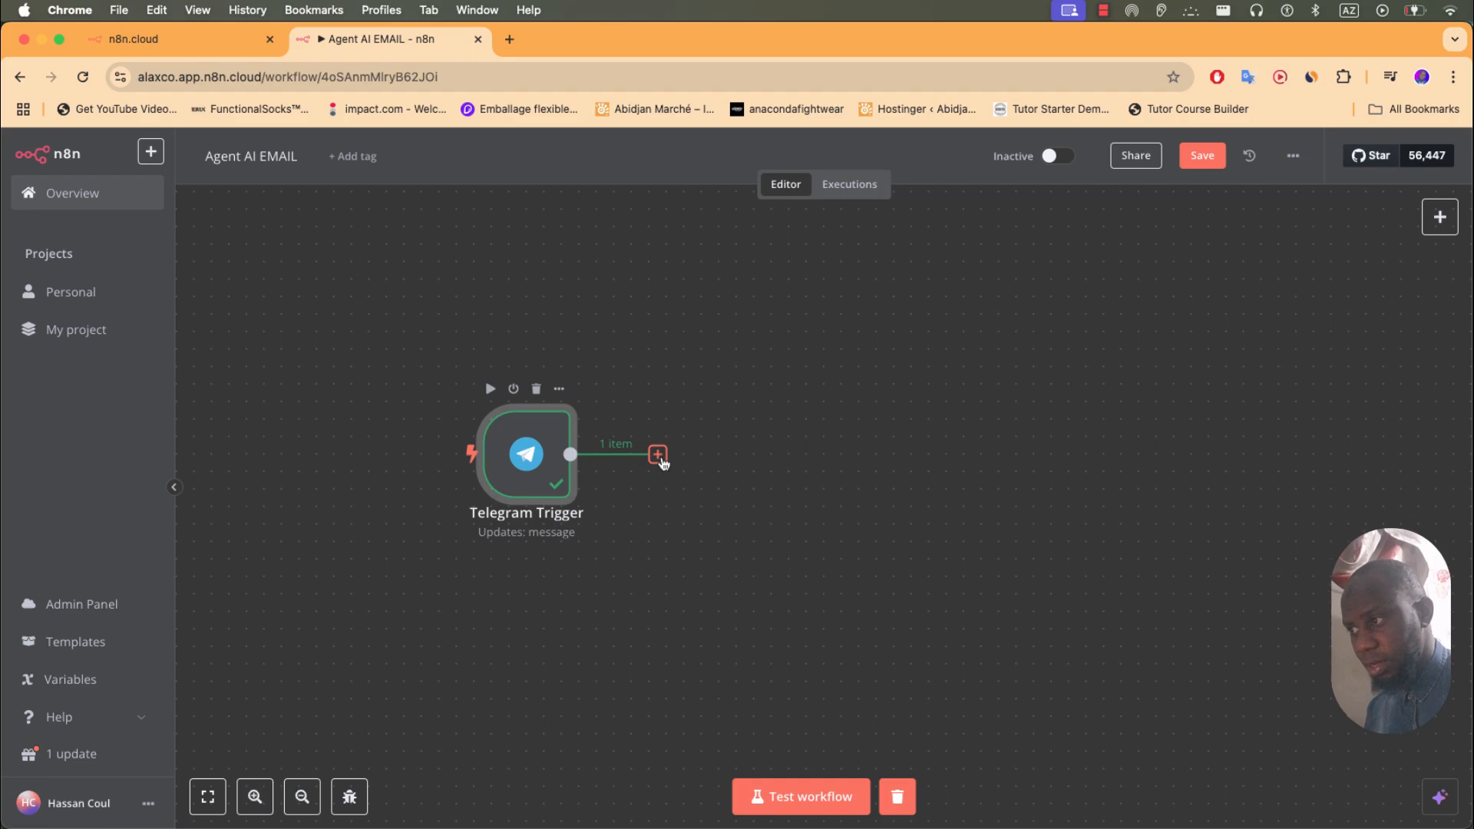
{"action": "left_click", "coordinate": [658, 455]}
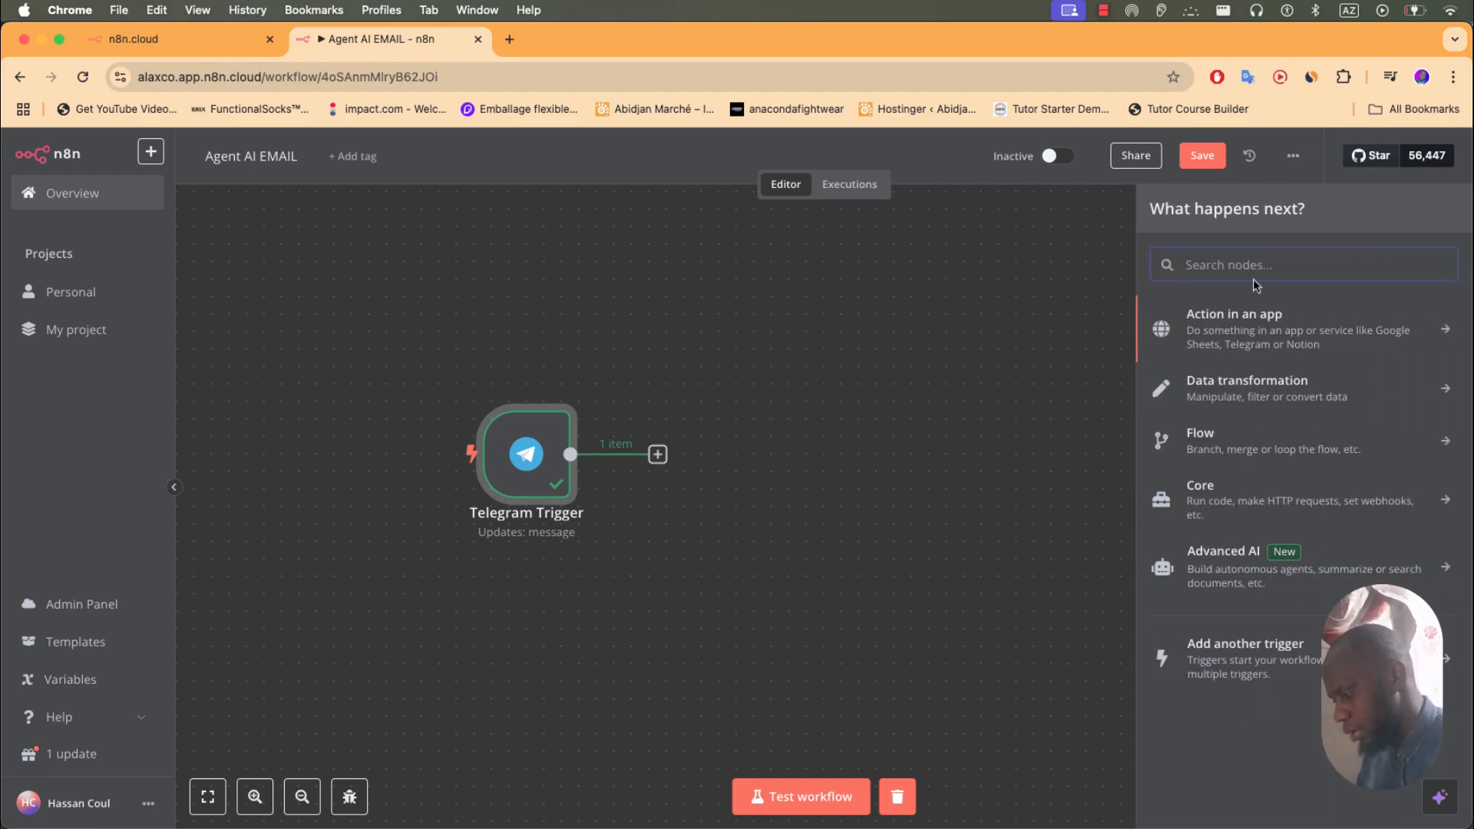
{"action": "type", "text": "switc"}
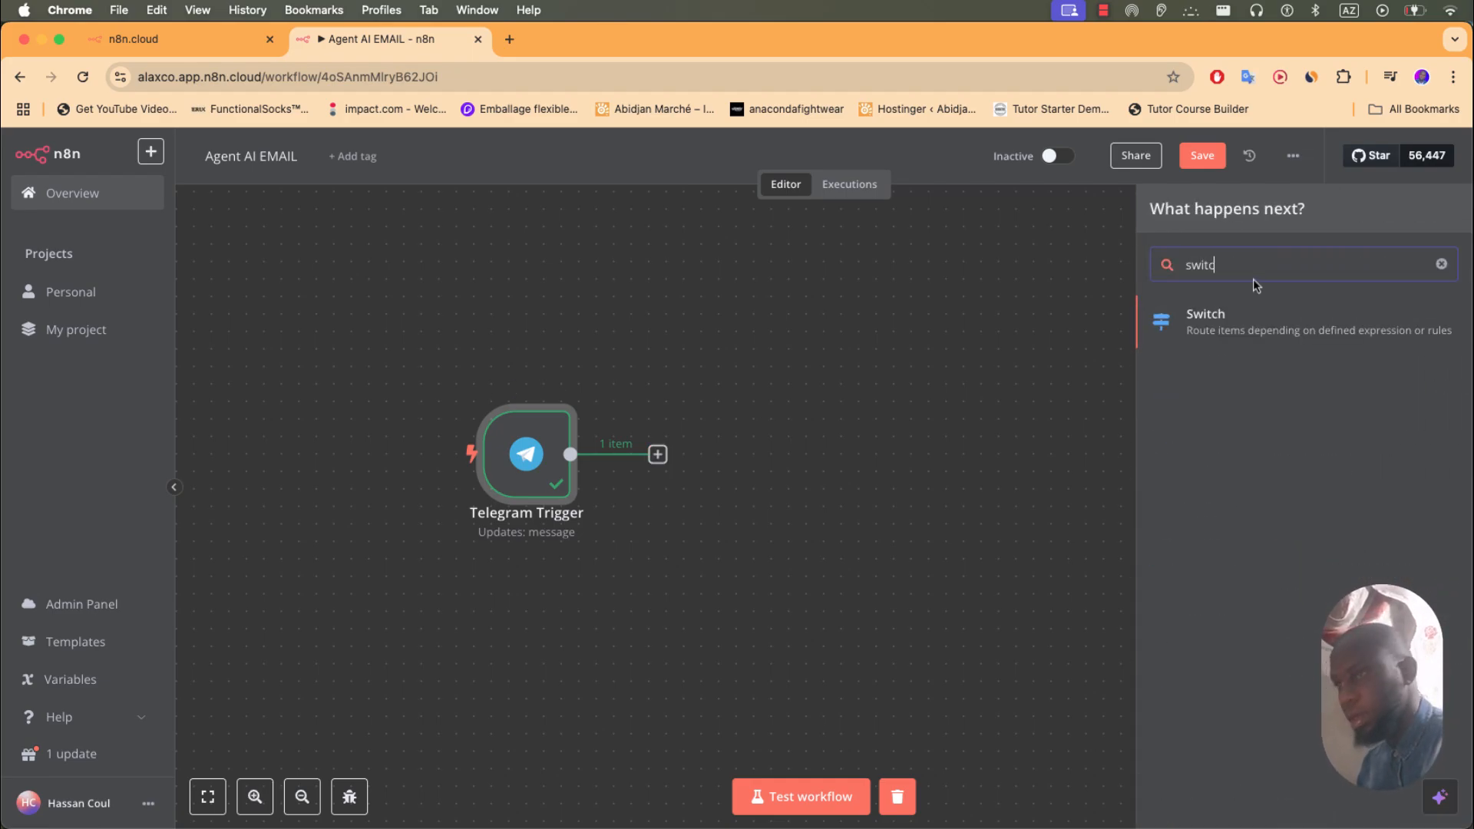
{"action": "left_click", "coordinate": [1196, 316]}
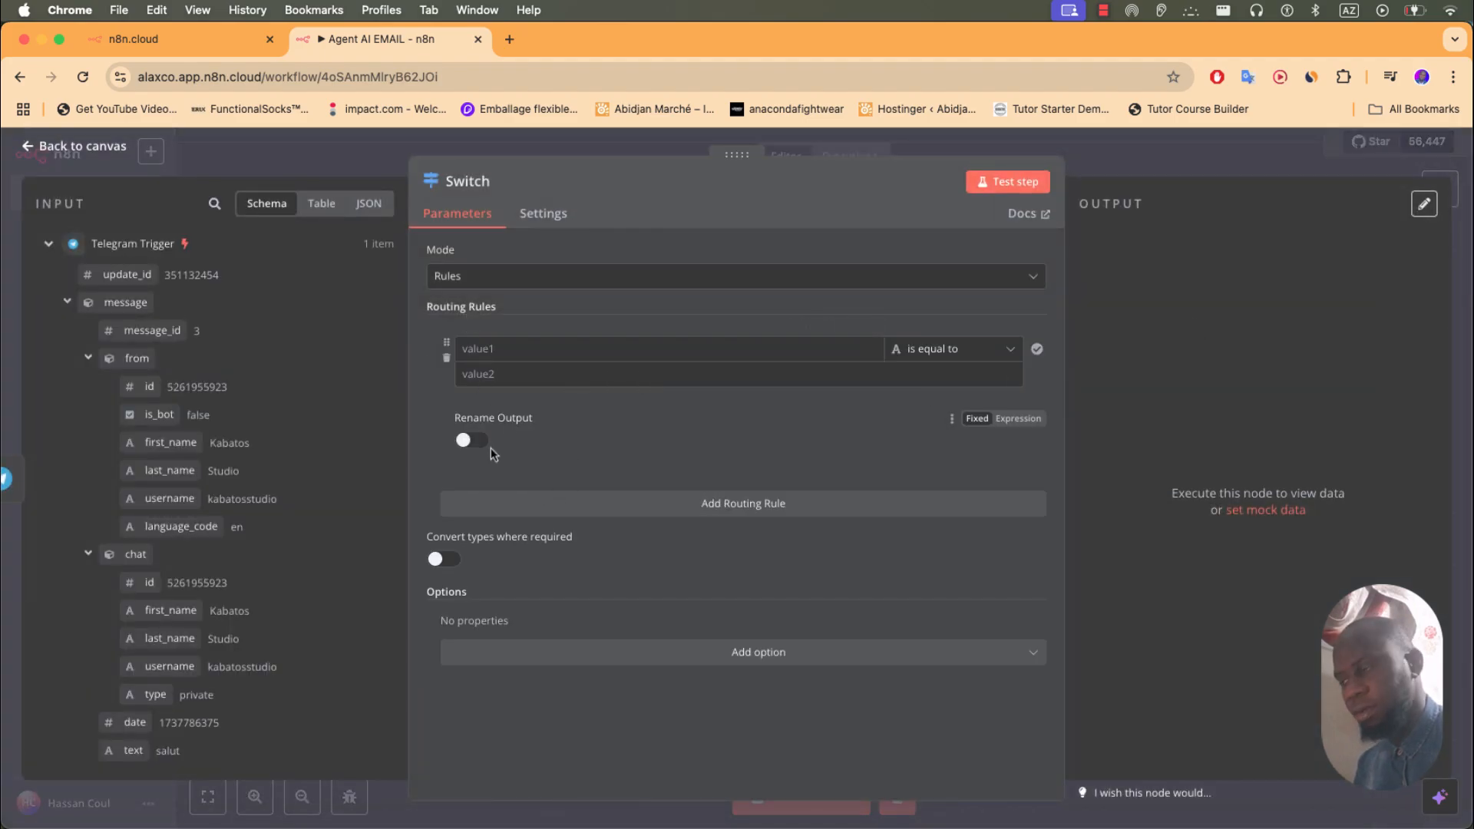
{"action": "left_click", "coordinate": [472, 353]}
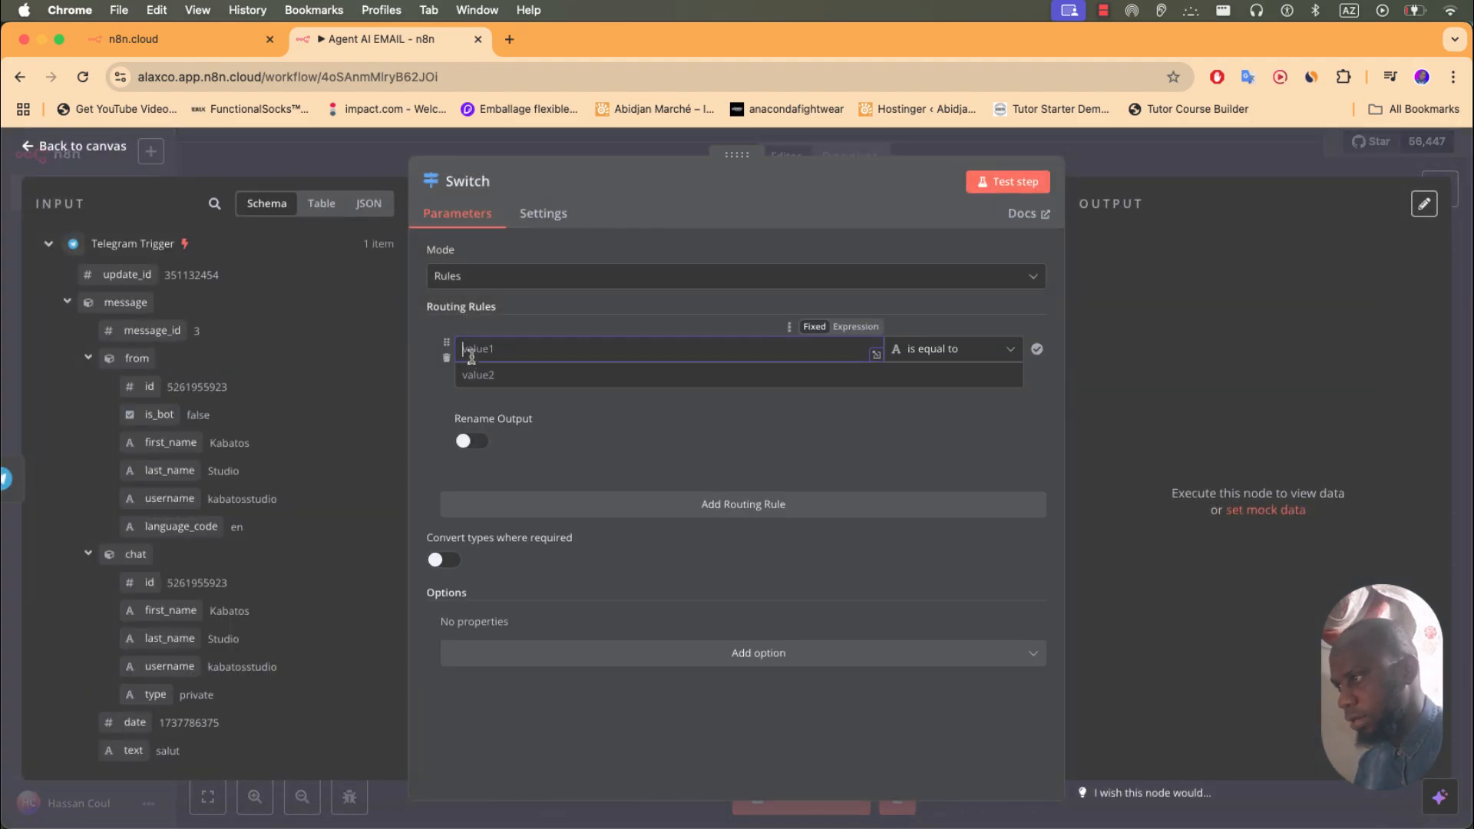
{"action": "type", "text": "Tex"}
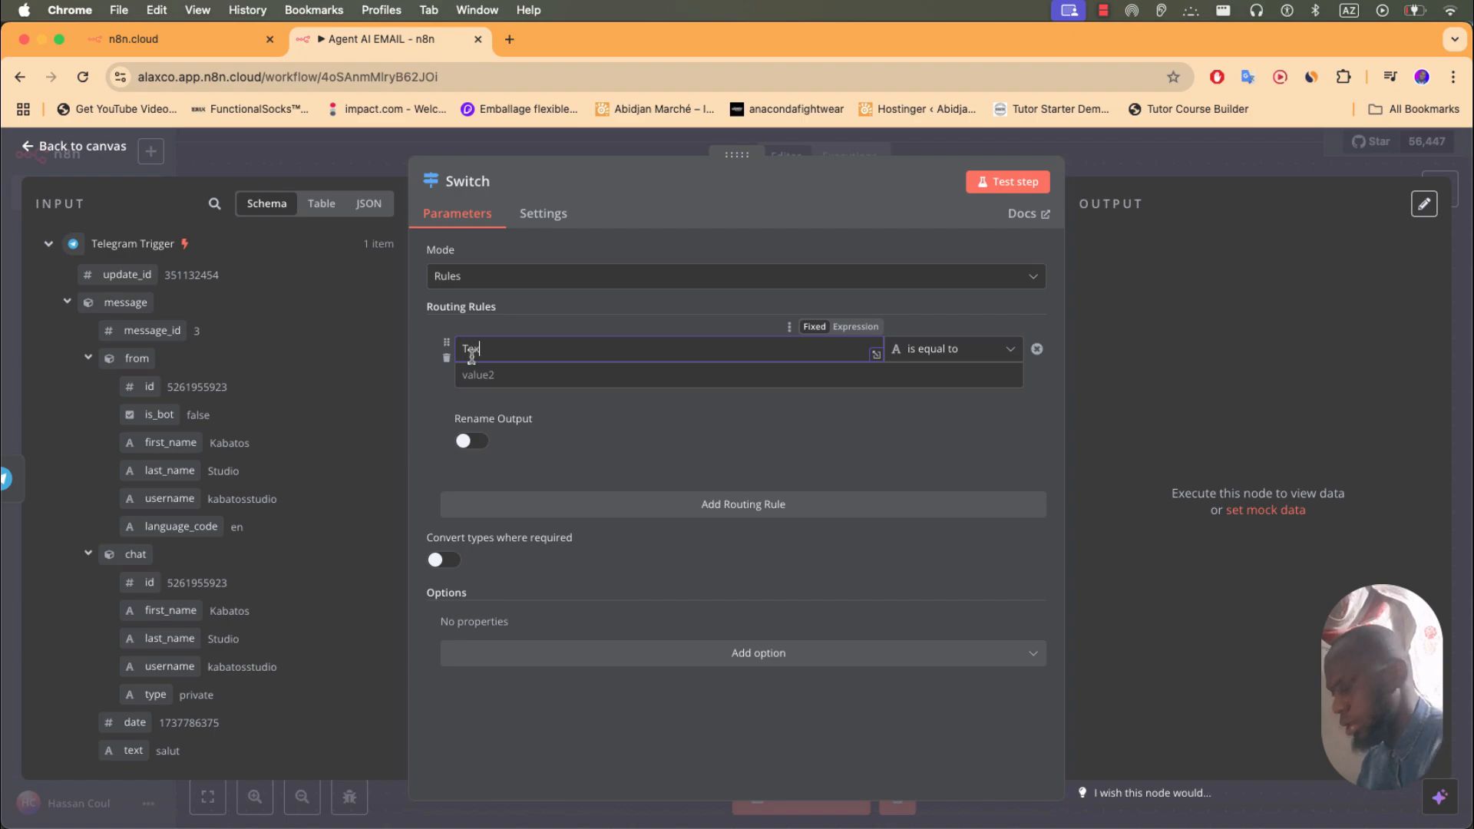
{"action": "type", "text": "te"}
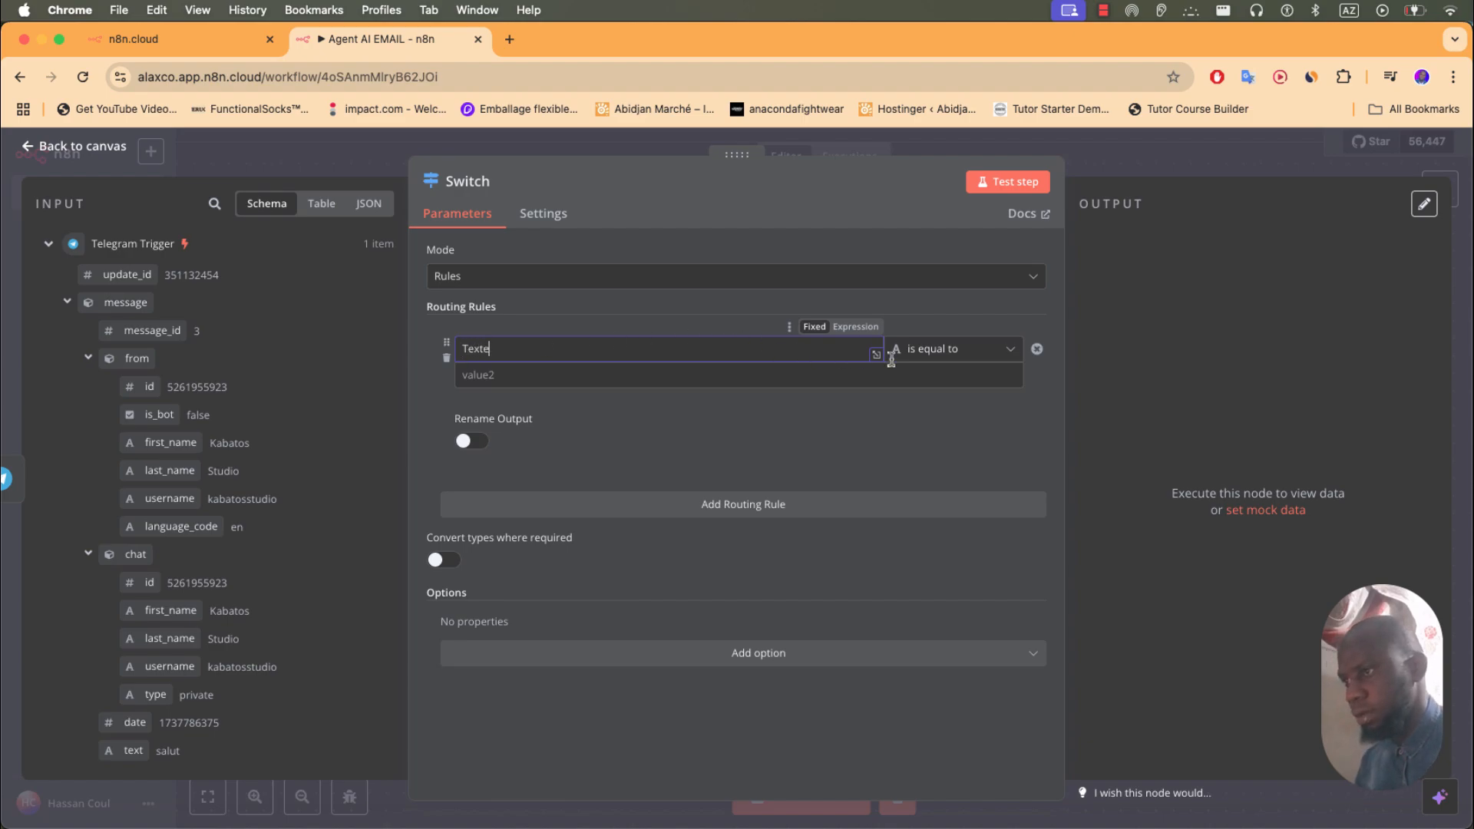
{"action": "left_click", "coordinate": [1010, 355]}
{"action": "mouse_move", "coordinate": [990, 393]}
{"action": "left_click", "coordinate": [1059, 399]}
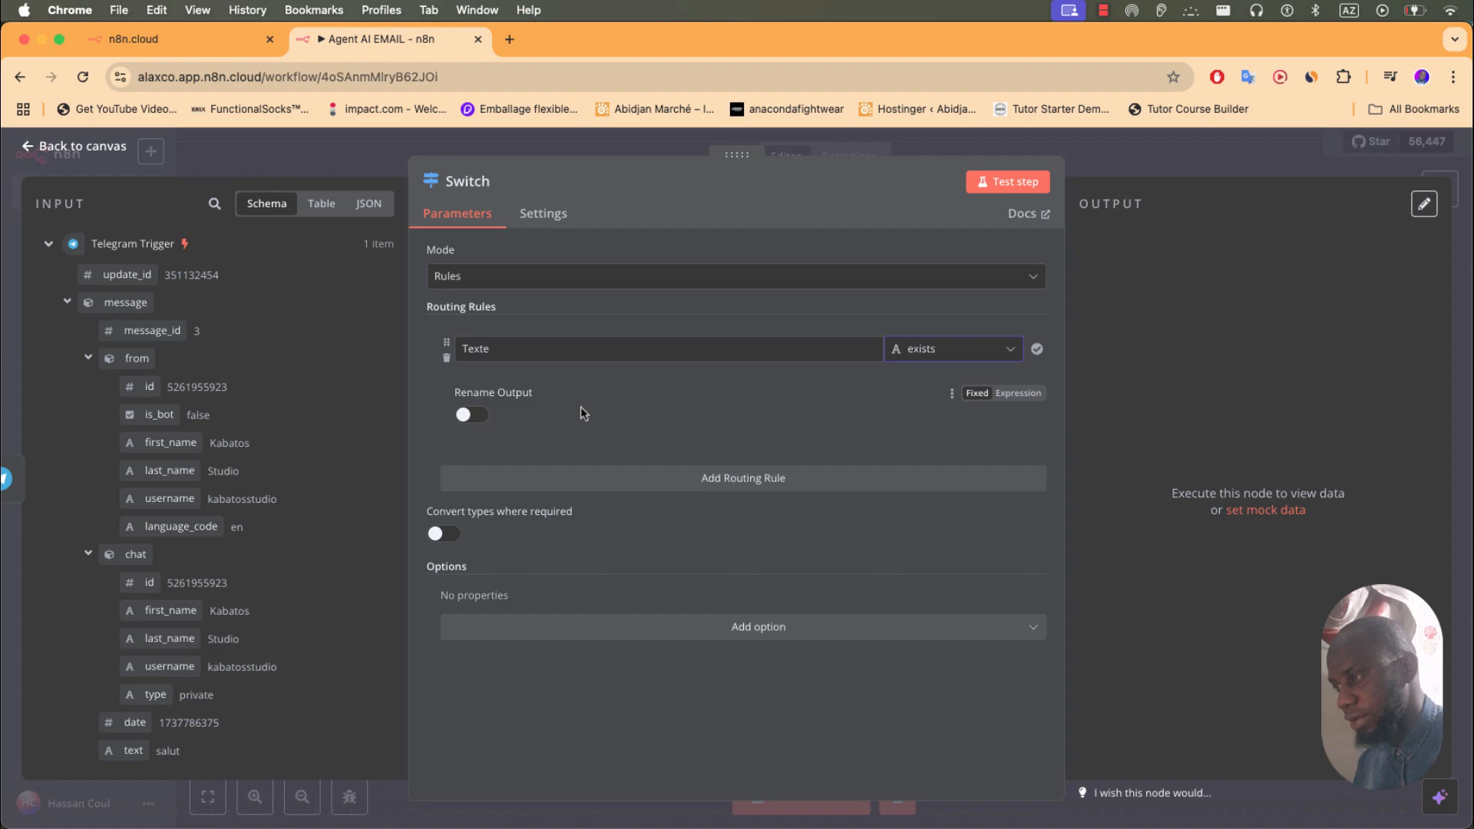
- Add a second routing rule with value Voix and the exists condition
{"action": "left_click", "coordinate": [712, 480]}
{"action": "left_click", "coordinate": [529, 501]}
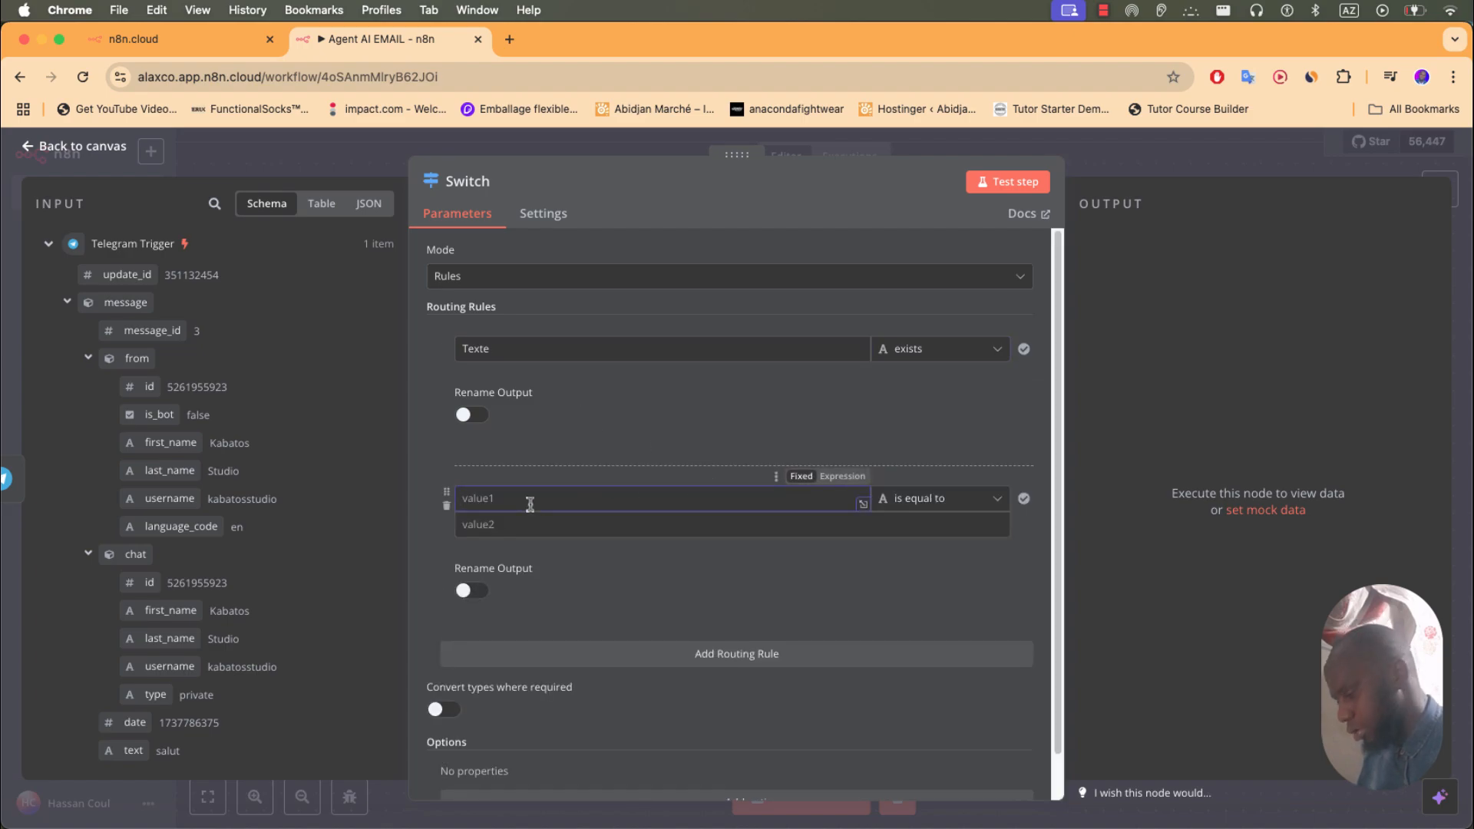
{"action": "type", "text": "Voix"}
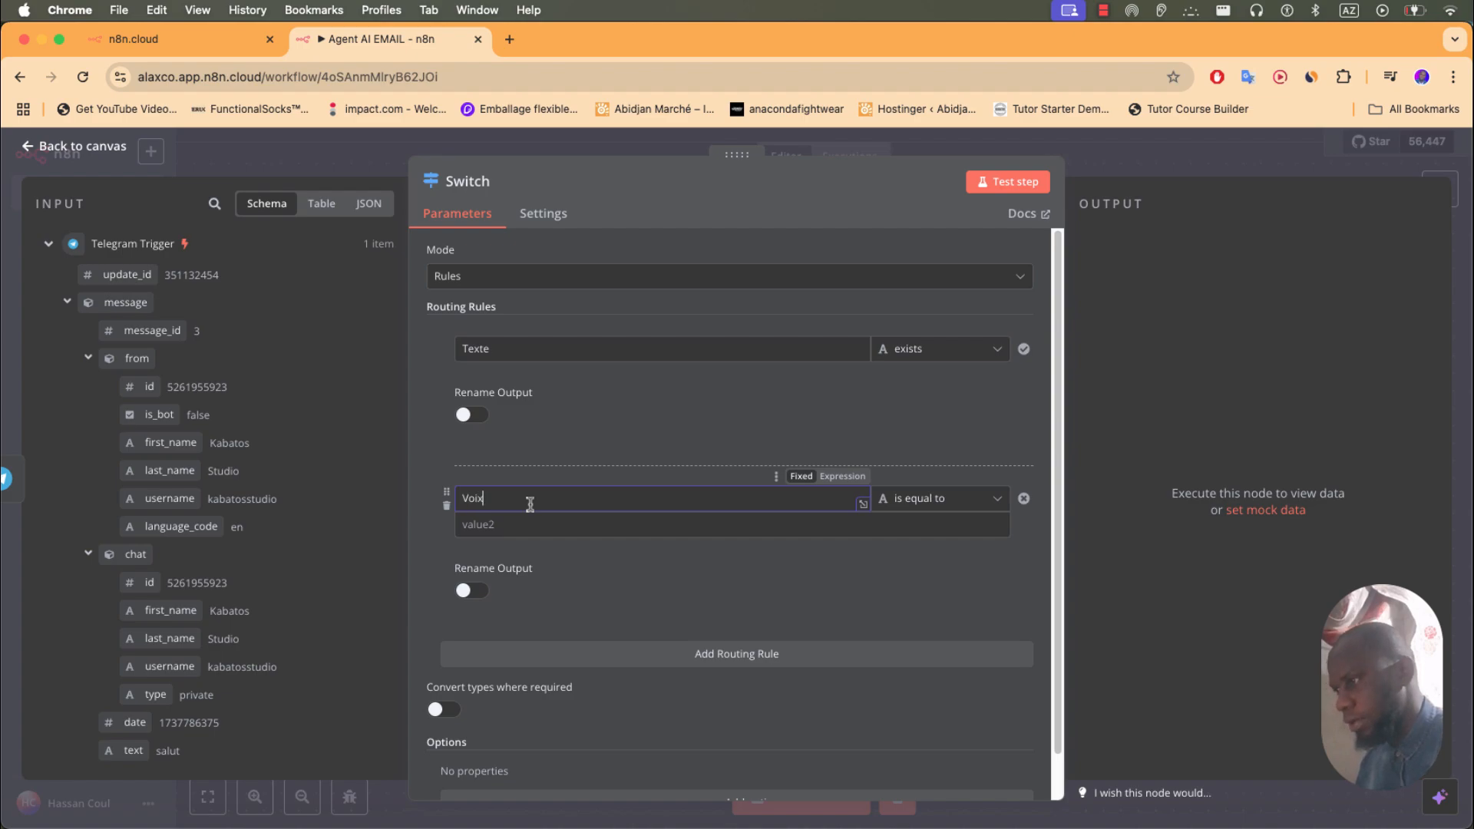
{"action": "left_click", "coordinate": [940, 499]}
{"action": "mouse_move", "coordinate": [952, 542]}
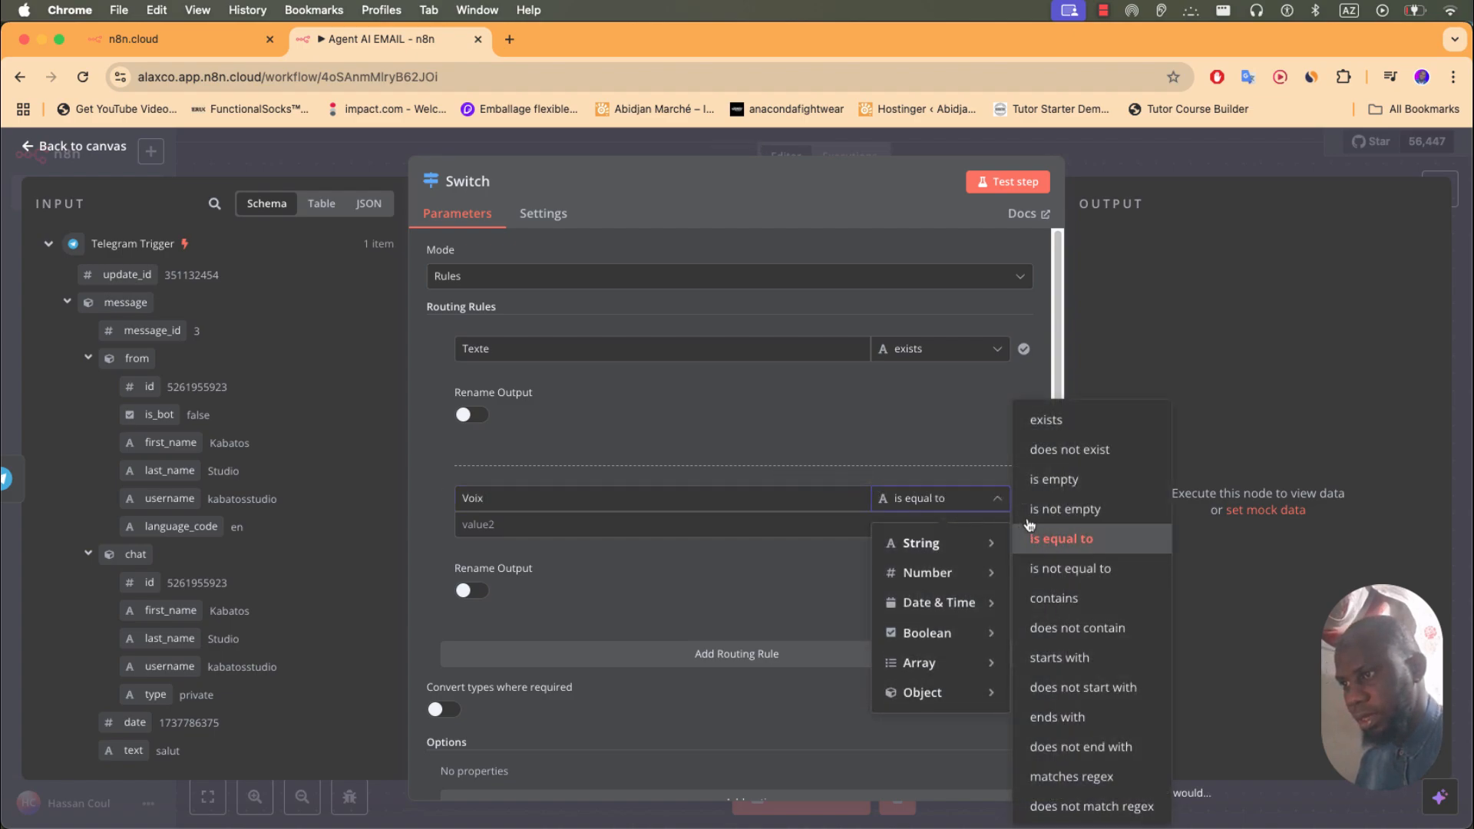
{"action": "left_click", "coordinate": [1045, 420]}
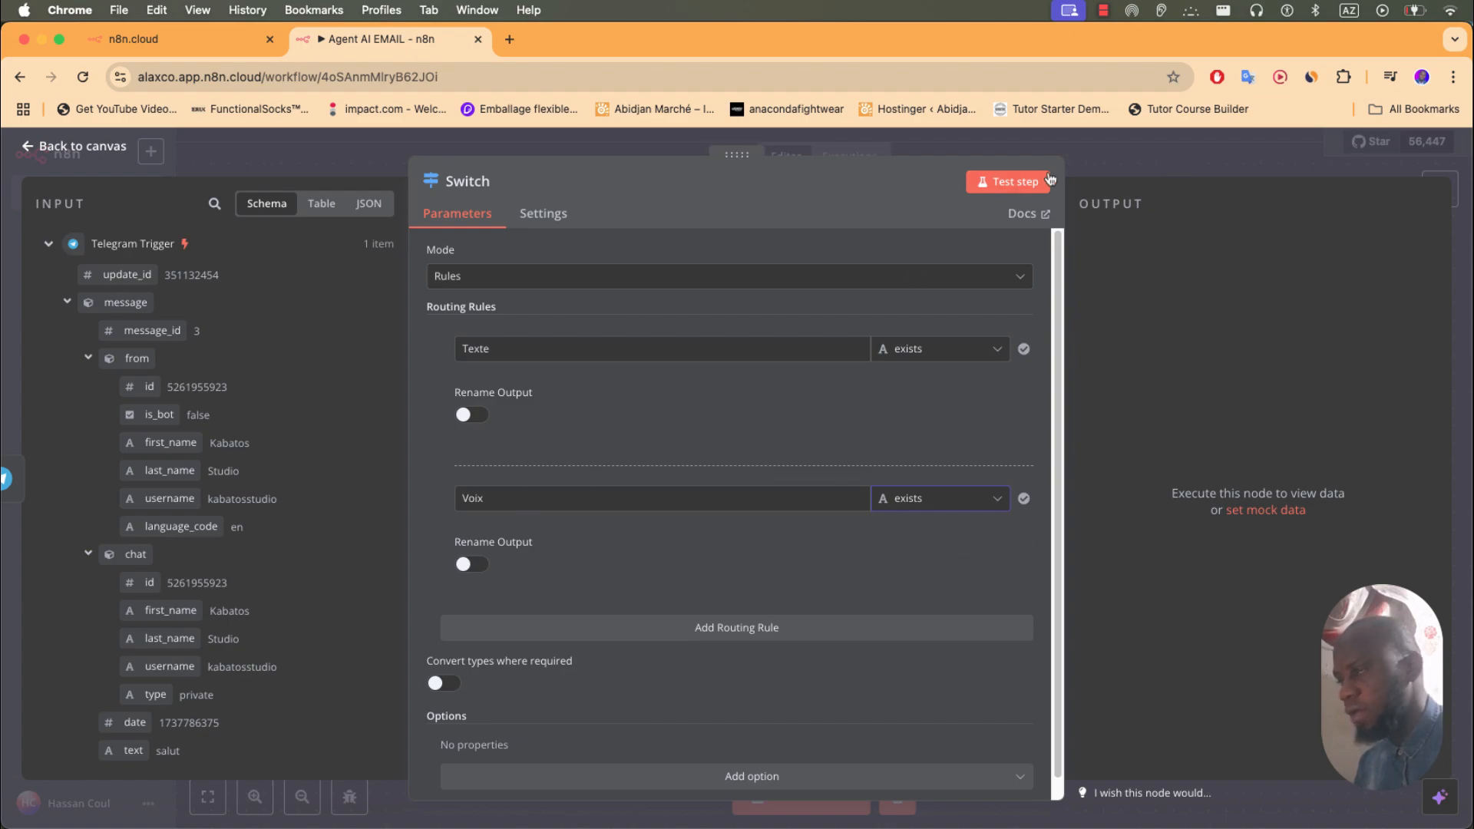
{"action": "left_click", "coordinate": [1143, 161]}
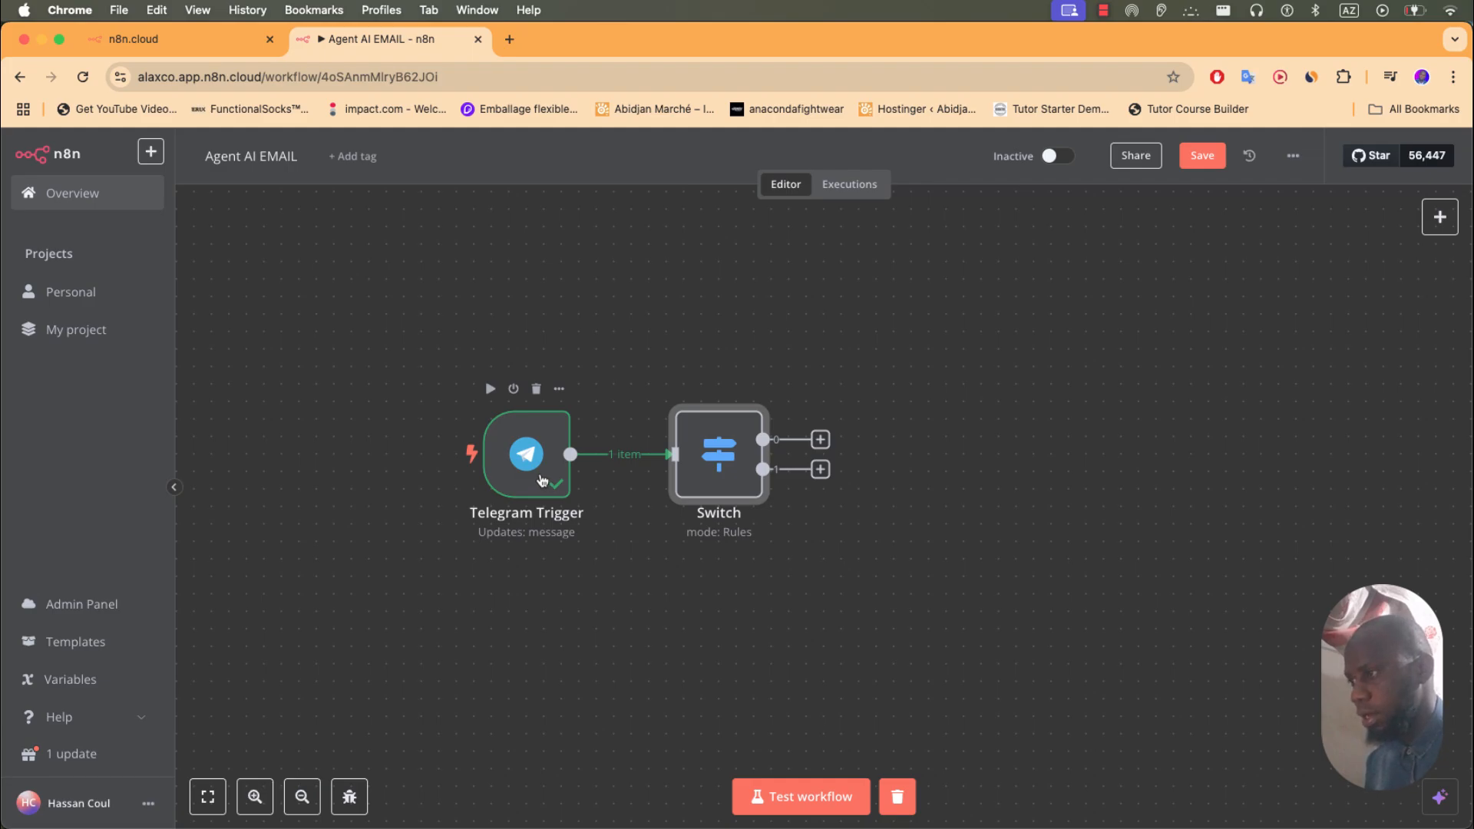
- Run a workflow test by sending 'salut' to the AgentAI bot, then open the Switch node
{"action": "left_click", "coordinate": [898, 826]}
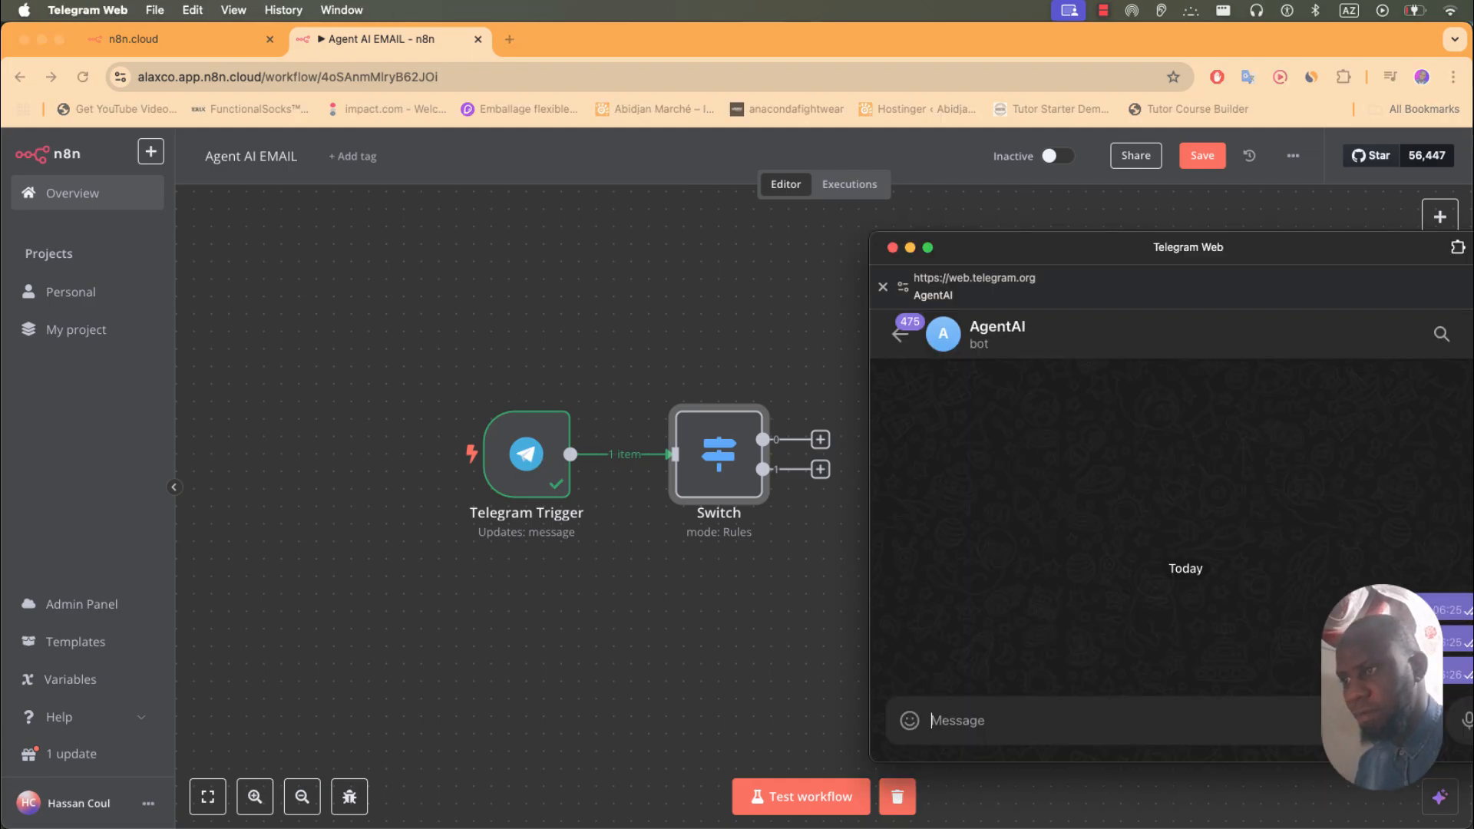
{"action": "left_click", "coordinate": [800, 796]}
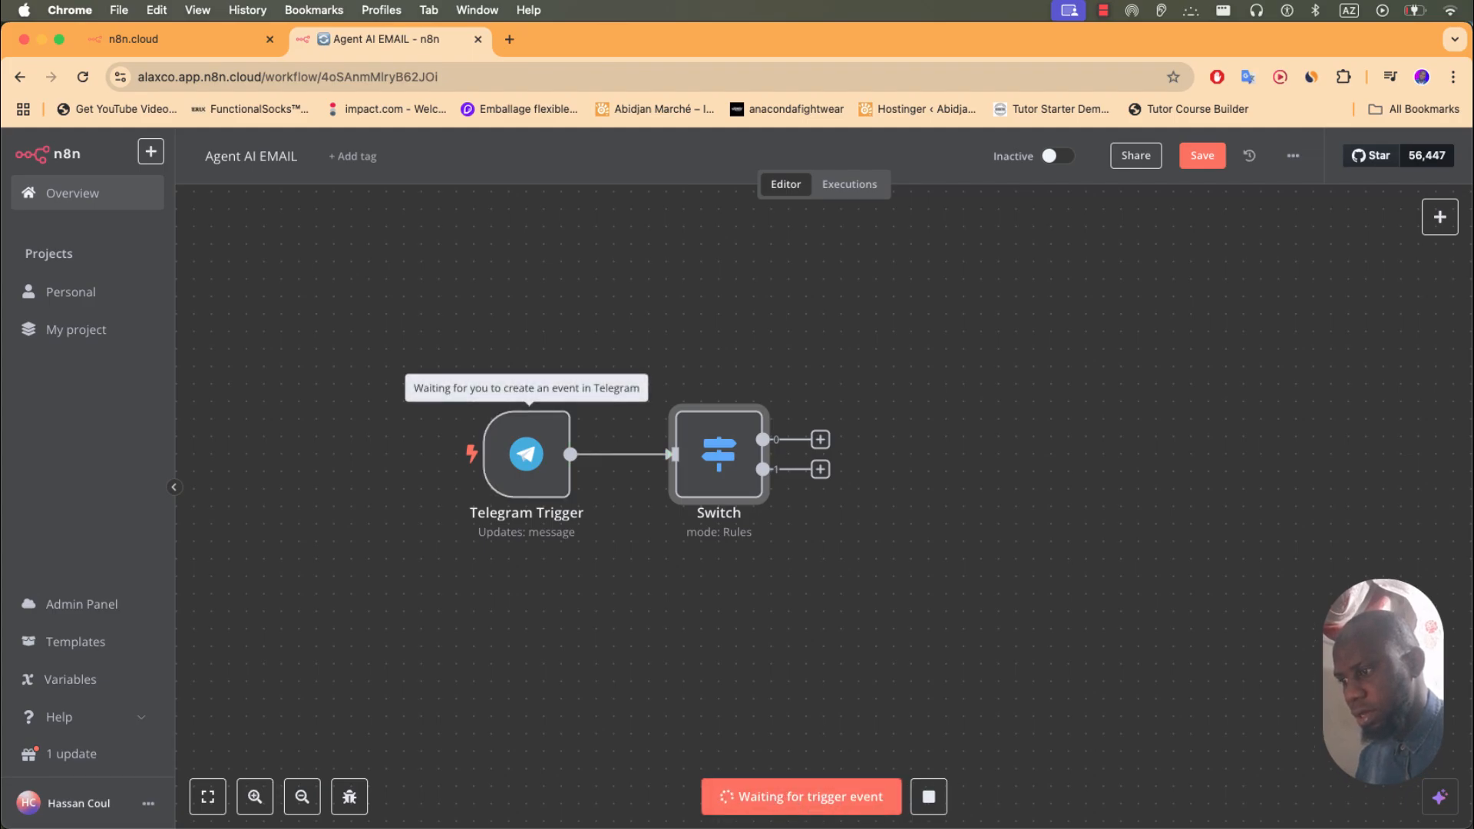
{"action": "left_click", "coordinate": [806, 826]}
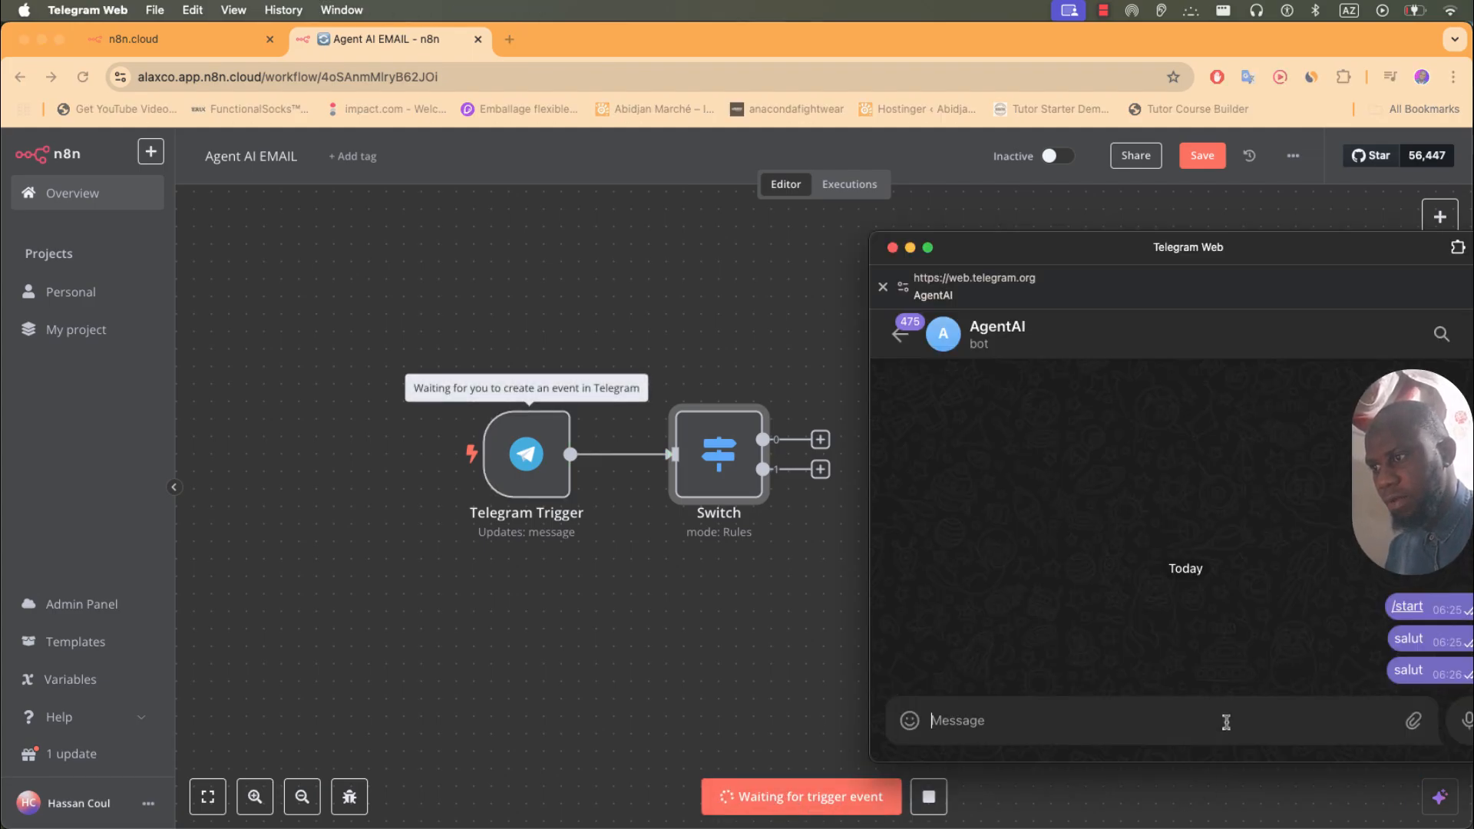
{"action": "type", "text": "salut"}
{"action": "key", "text": "Return"}
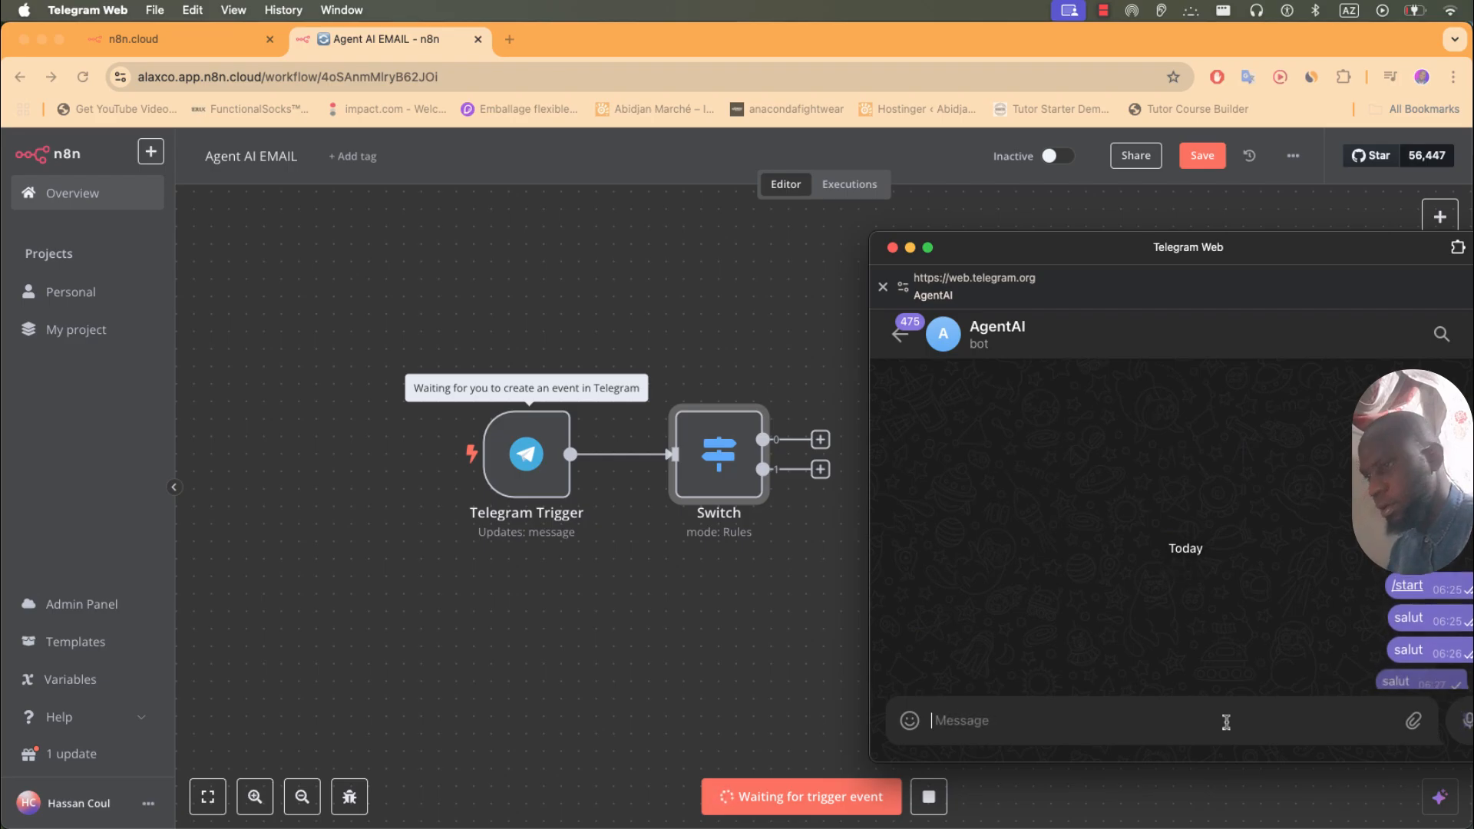
{"action": "left_click", "coordinate": [712, 475]}
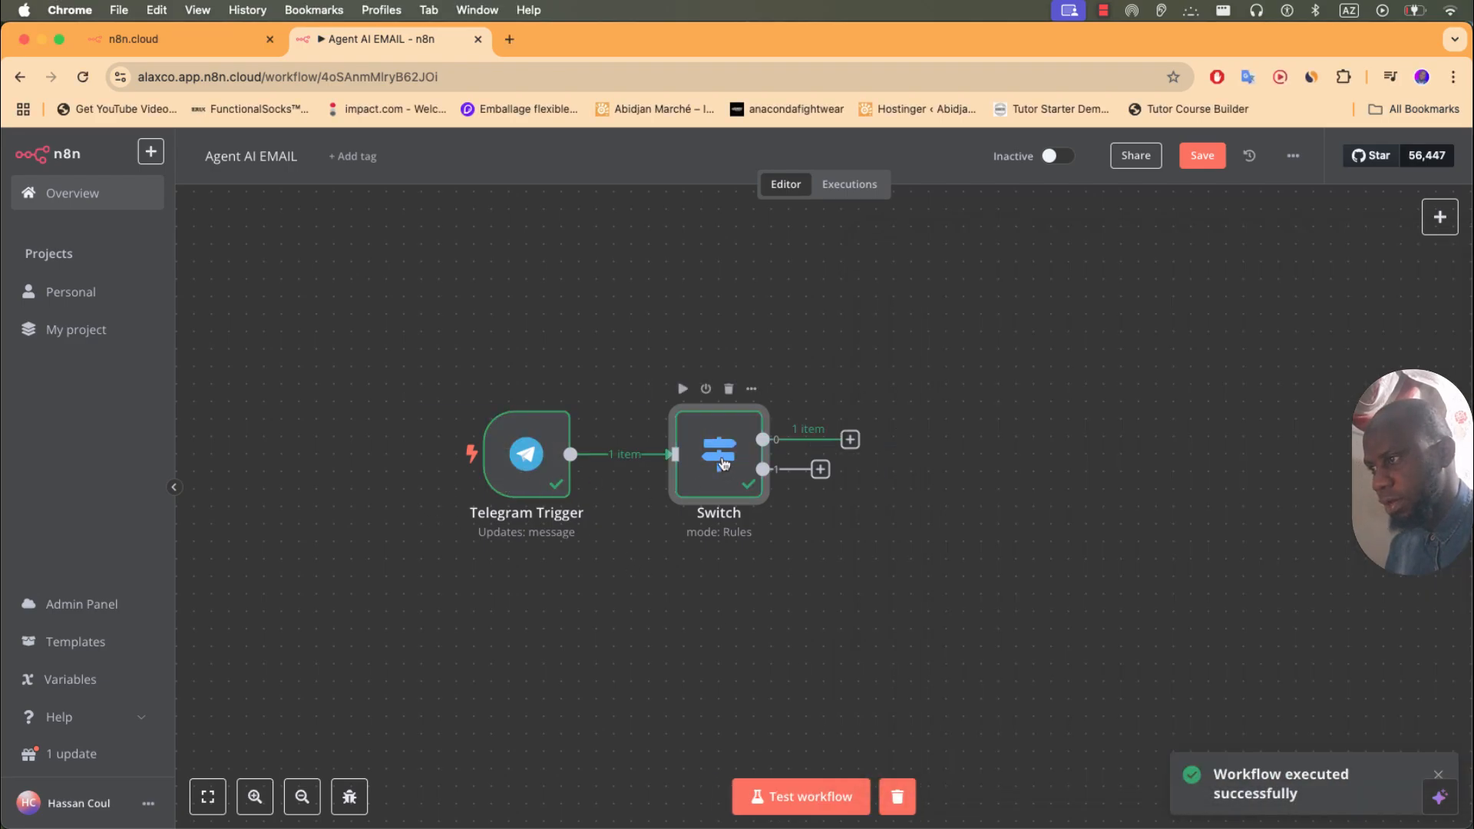
{"action": "double_click", "coordinate": [717, 462]}
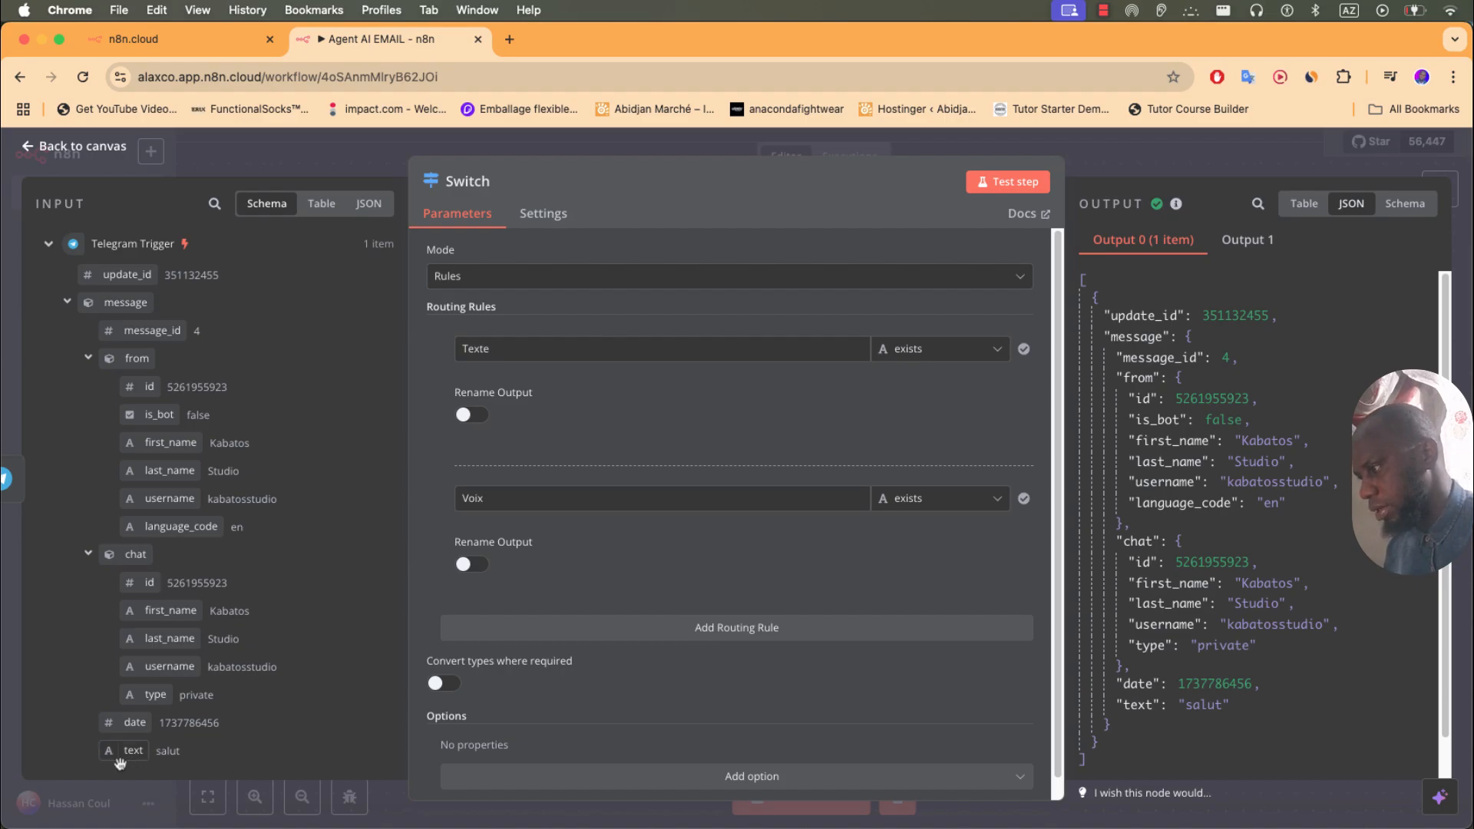
- Replace the first rule's Texte value with the incoming message text field
{"action": "left_click_drag", "start_coordinate": [525, 355], "coordinate": [468, 354]}
{"action": "key", "text": "BackSpace"}
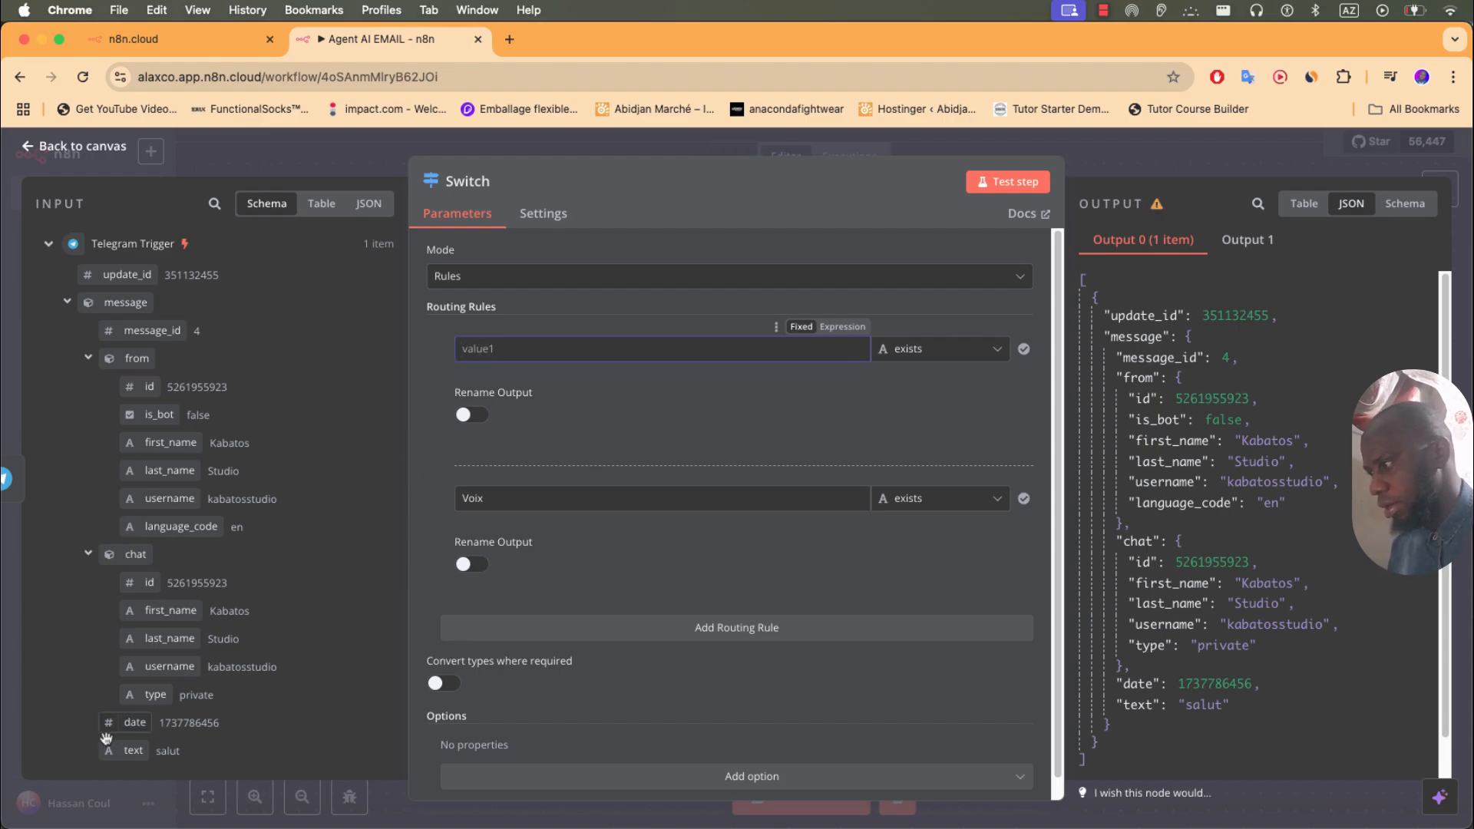
{"action": "left_click", "coordinate": [117, 759]}
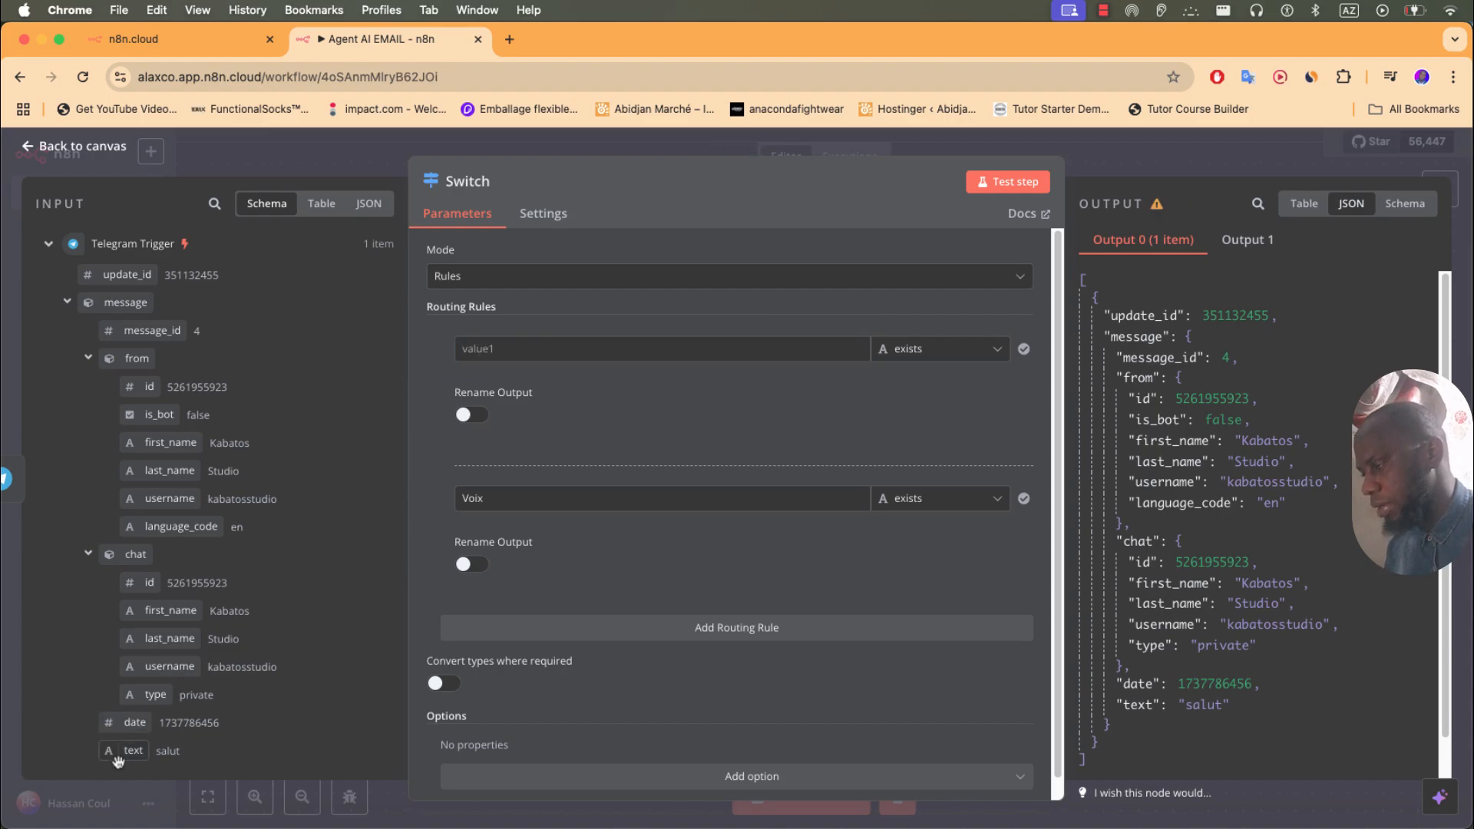
{"action": "left_click_drag", "start_coordinate": [118, 758], "coordinate": [473, 353]}
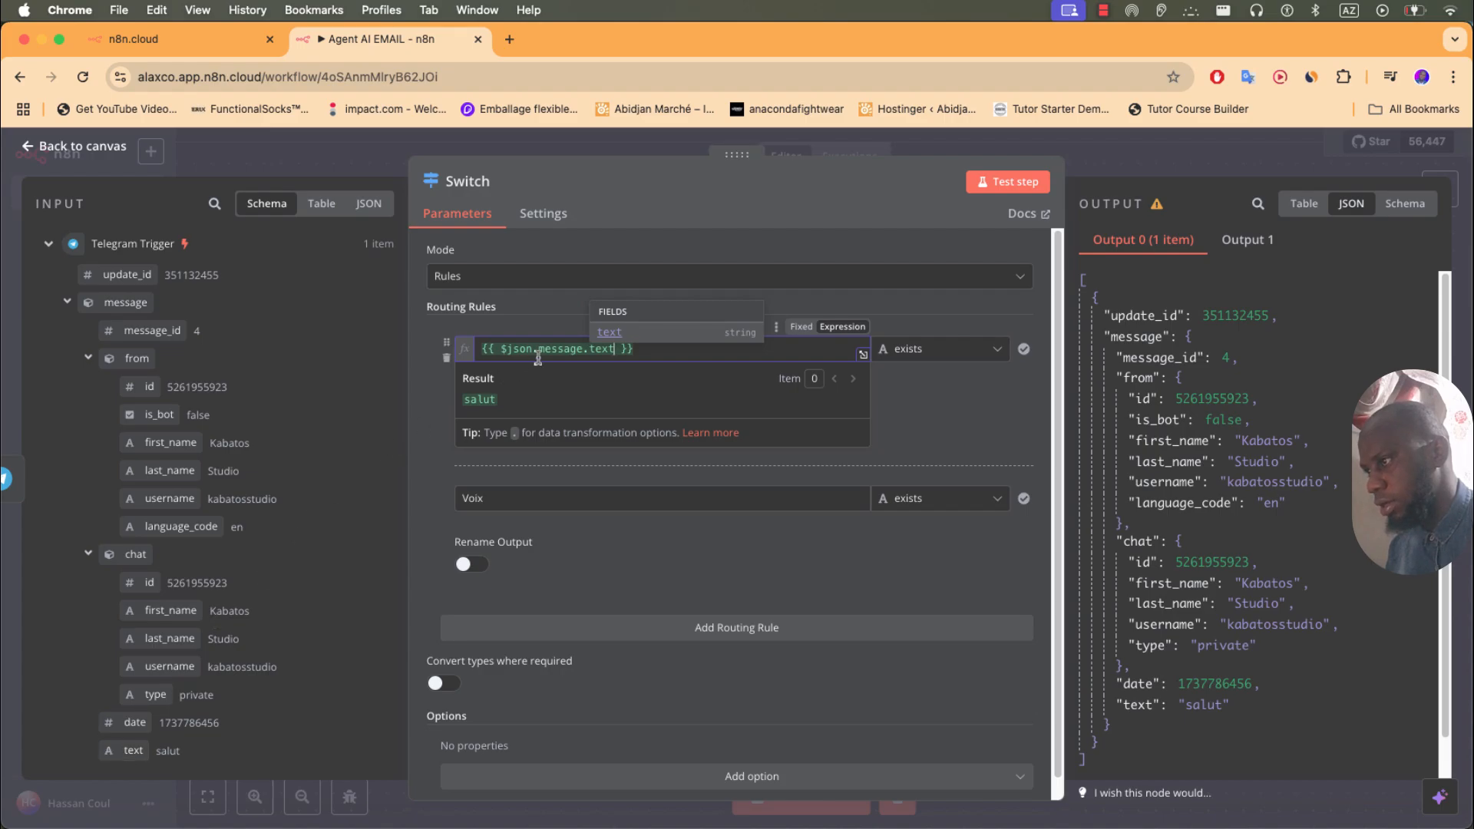
{"action": "left_click", "coordinate": [436, 444]}
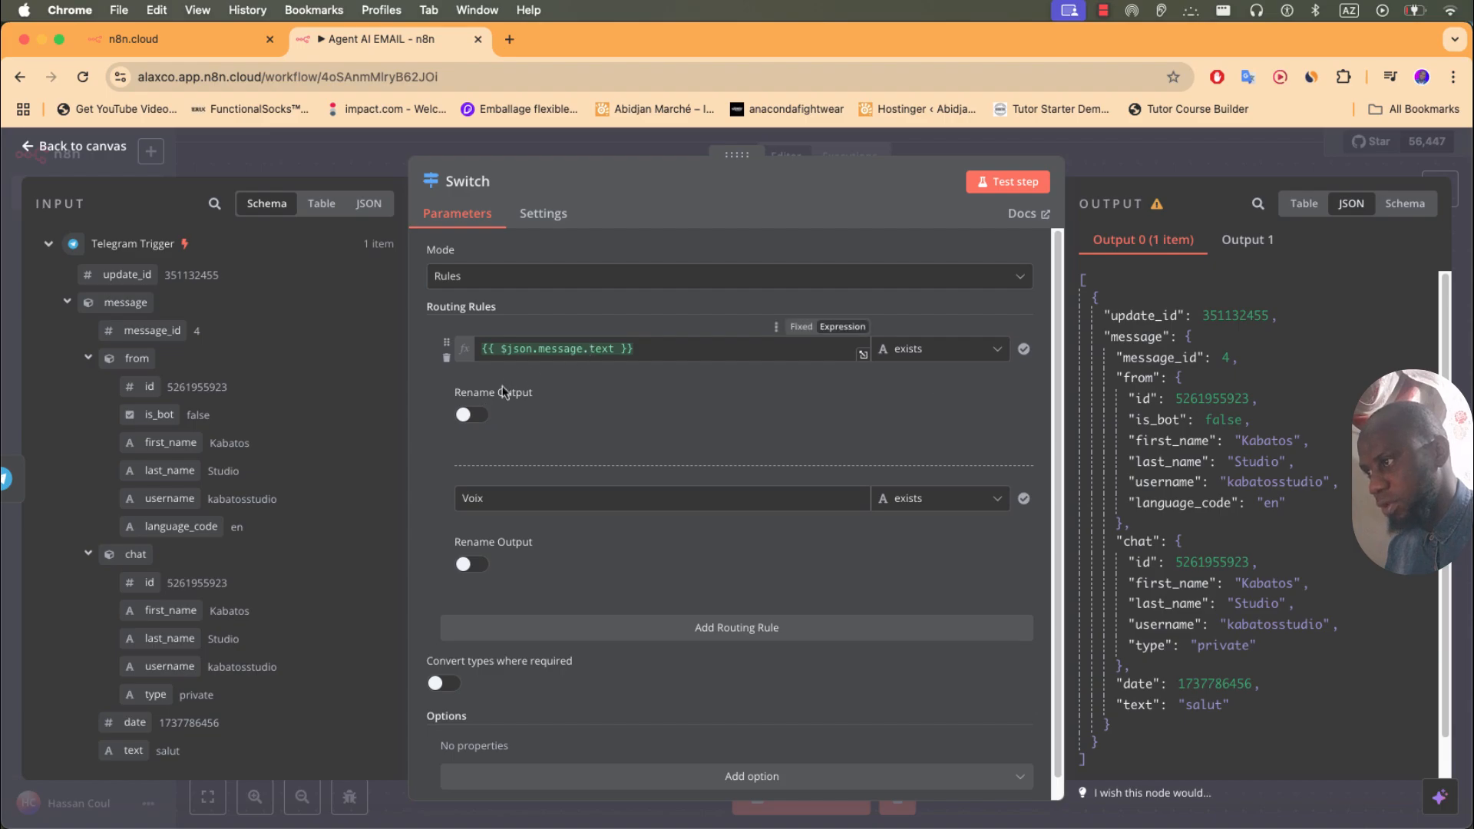
- Rename the Switch outputs Texte and Voix, then start a new workflow test
{"action": "left_click", "coordinate": [480, 418]}
{"action": "left_click", "coordinate": [501, 477]}
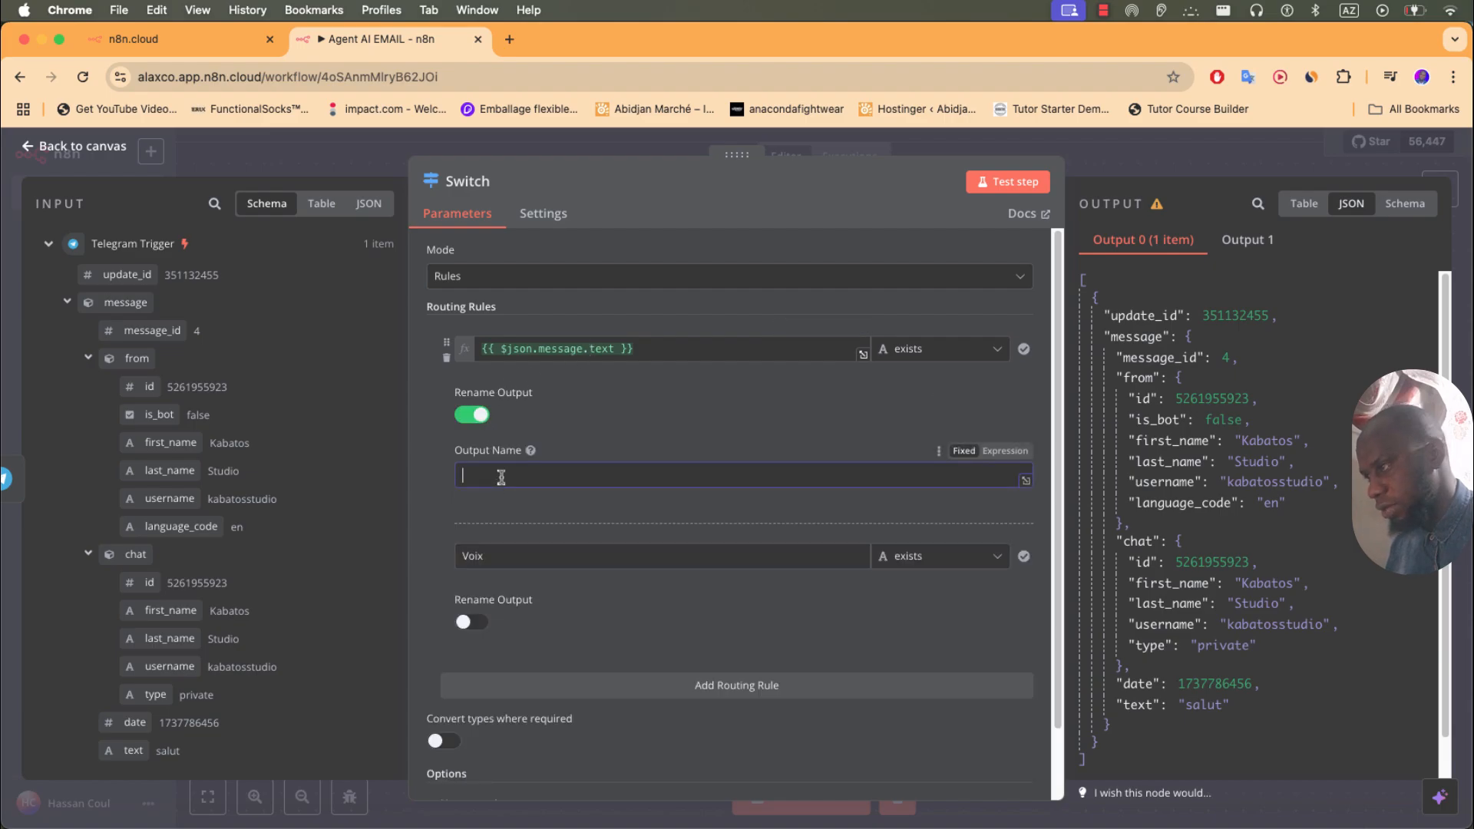
{"action": "type", "text": "Texte"}
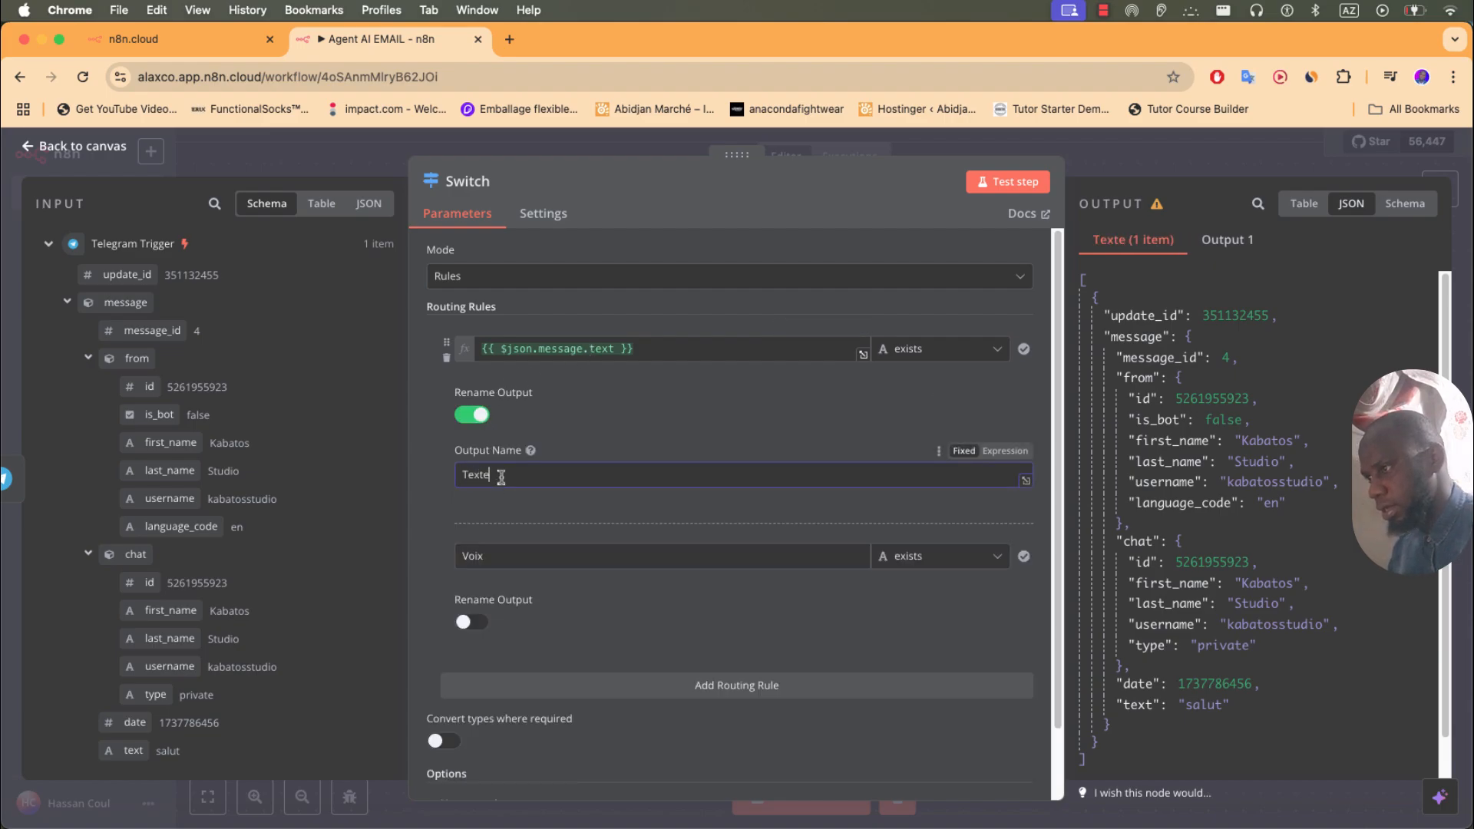
{"action": "left_click", "coordinate": [565, 509]}
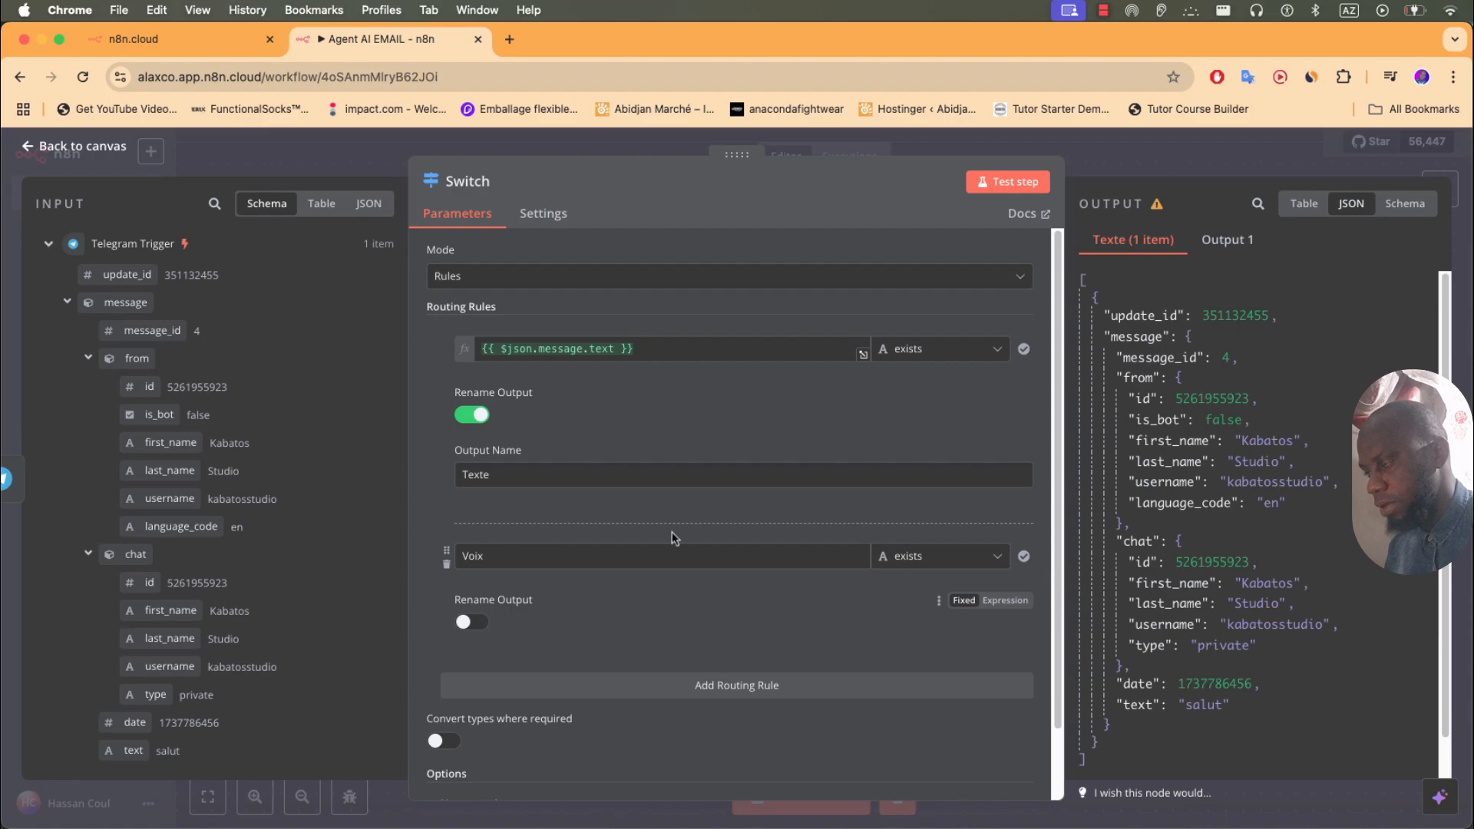
{"action": "left_click", "coordinate": [492, 627]}
{"action": "left_click", "coordinate": [494, 674]}
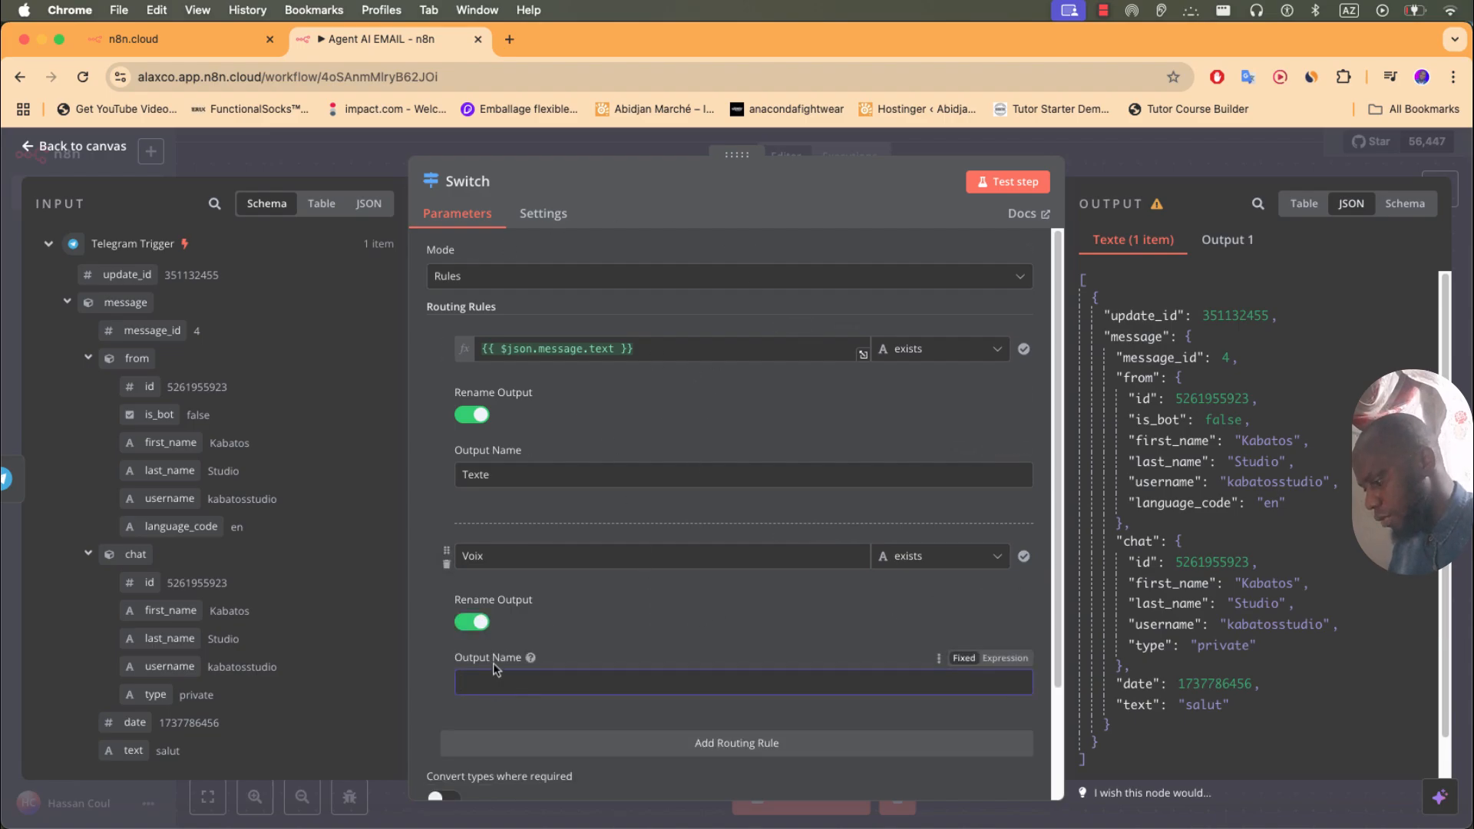
{"action": "type", "text": "Voix"}
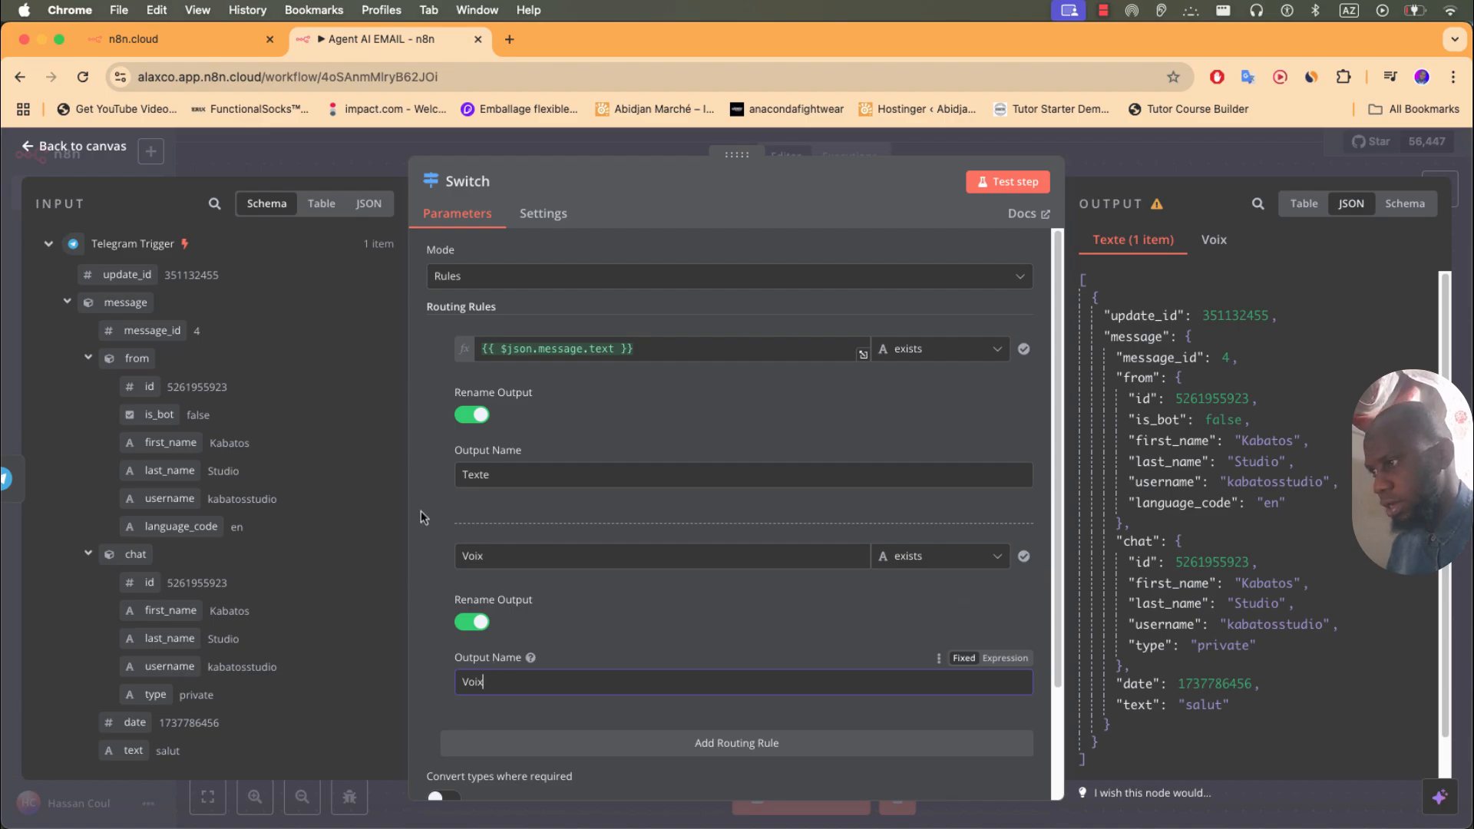
{"action": "left_click", "coordinate": [504, 514]}
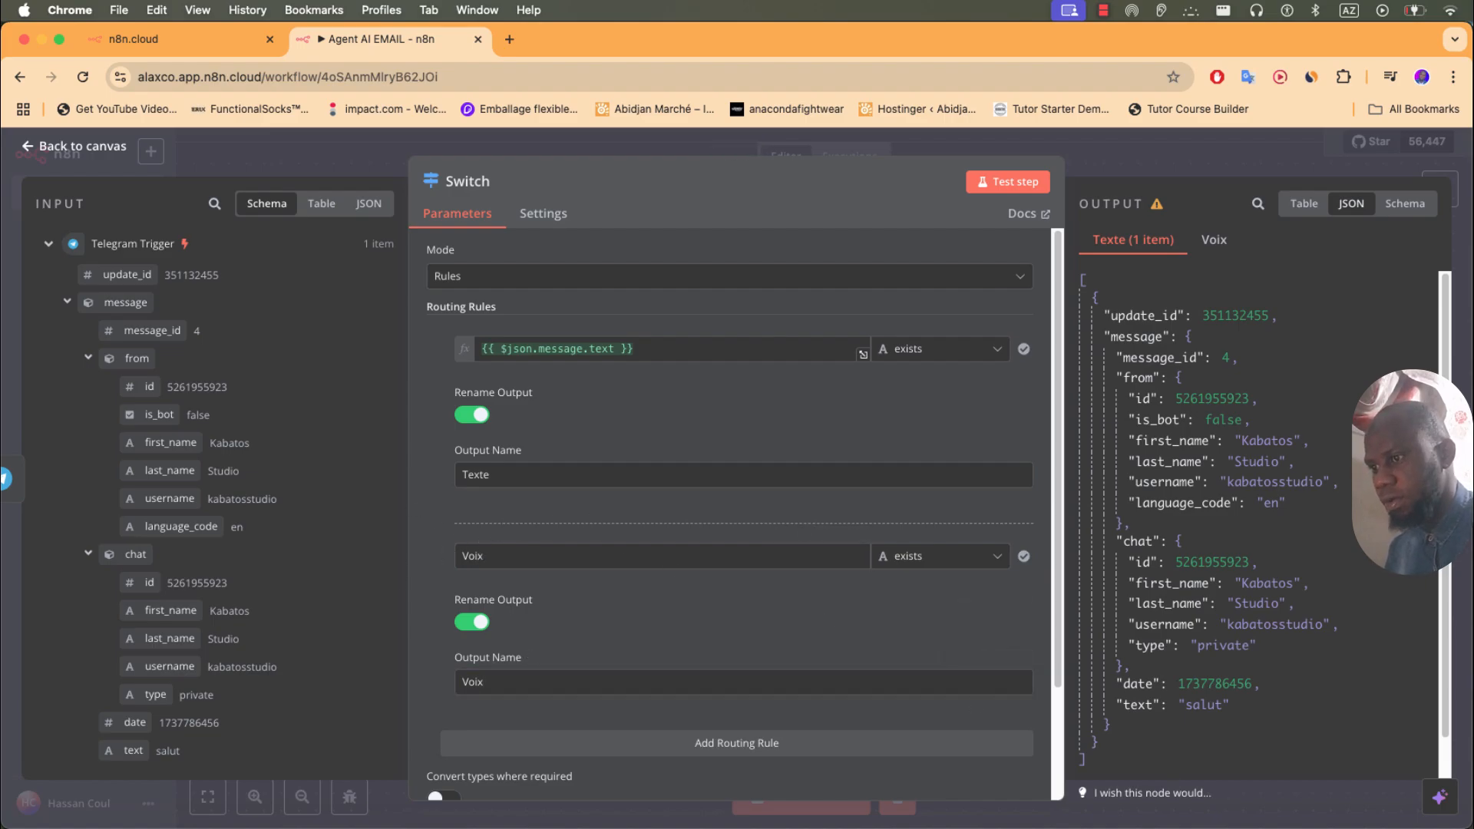
{"action": "left_click", "coordinate": [1144, 826]}
{"action": "left_click", "coordinate": [787, 807]}
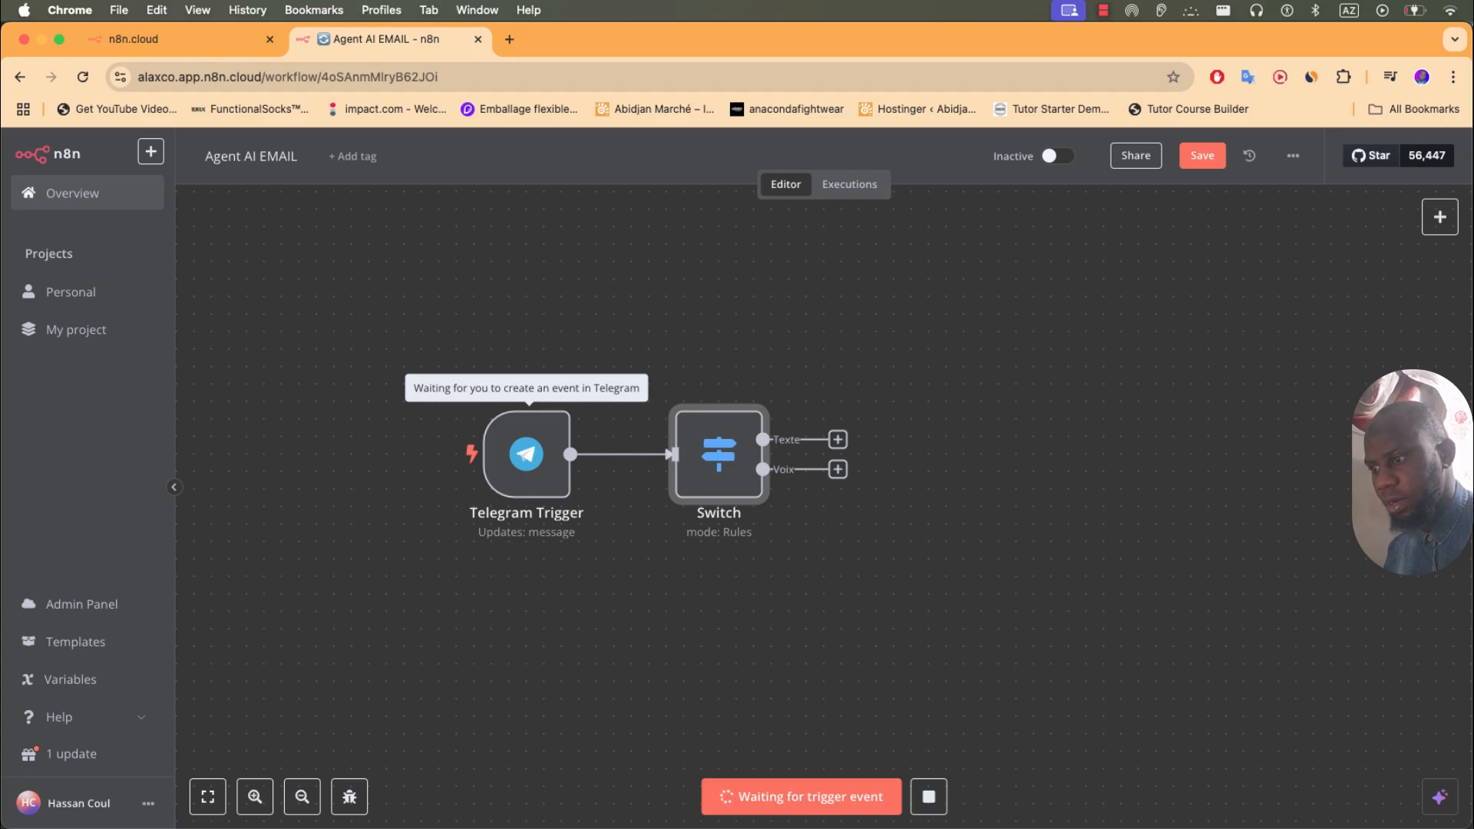
- Record and send a 7-second voice message to the AgentAI bot in Telegram Web
{"action": "key", "text": "super+Tab"}
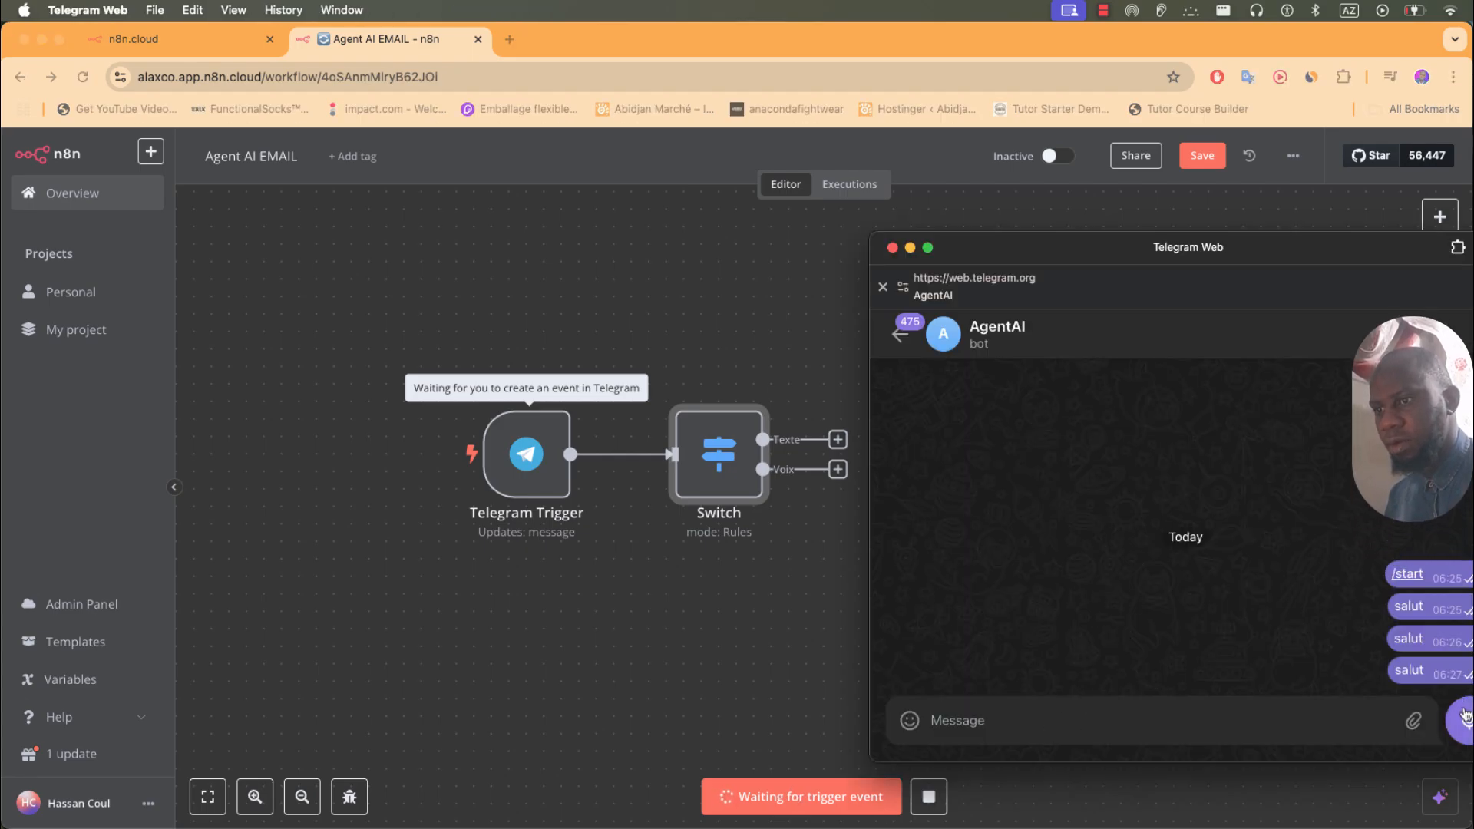
{"action": "left_click_drag", "start_coordinate": [1322, 245], "coordinate": [1307, 226]}
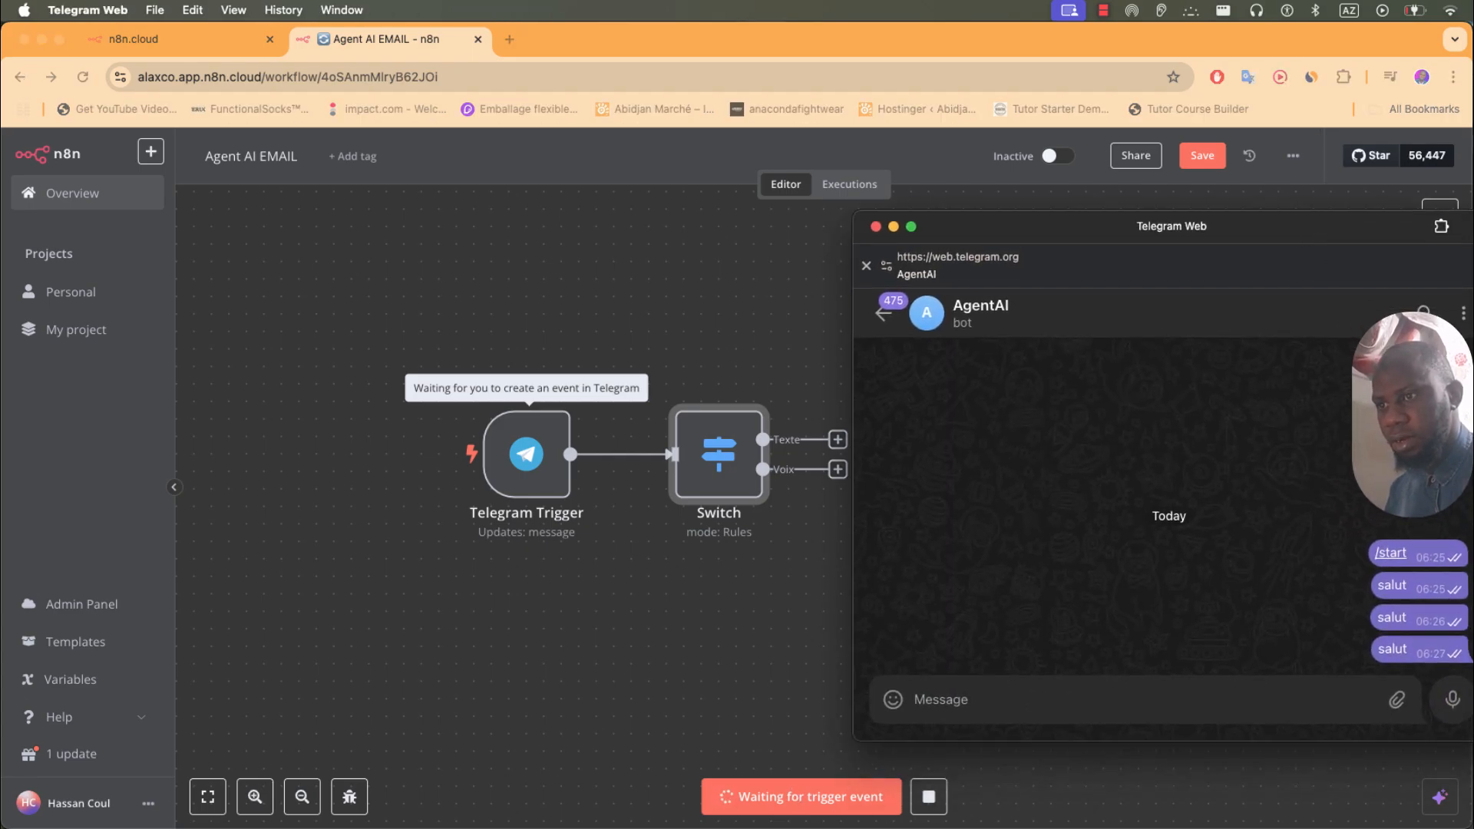
{"action": "left_click", "coordinate": [1454, 708]}
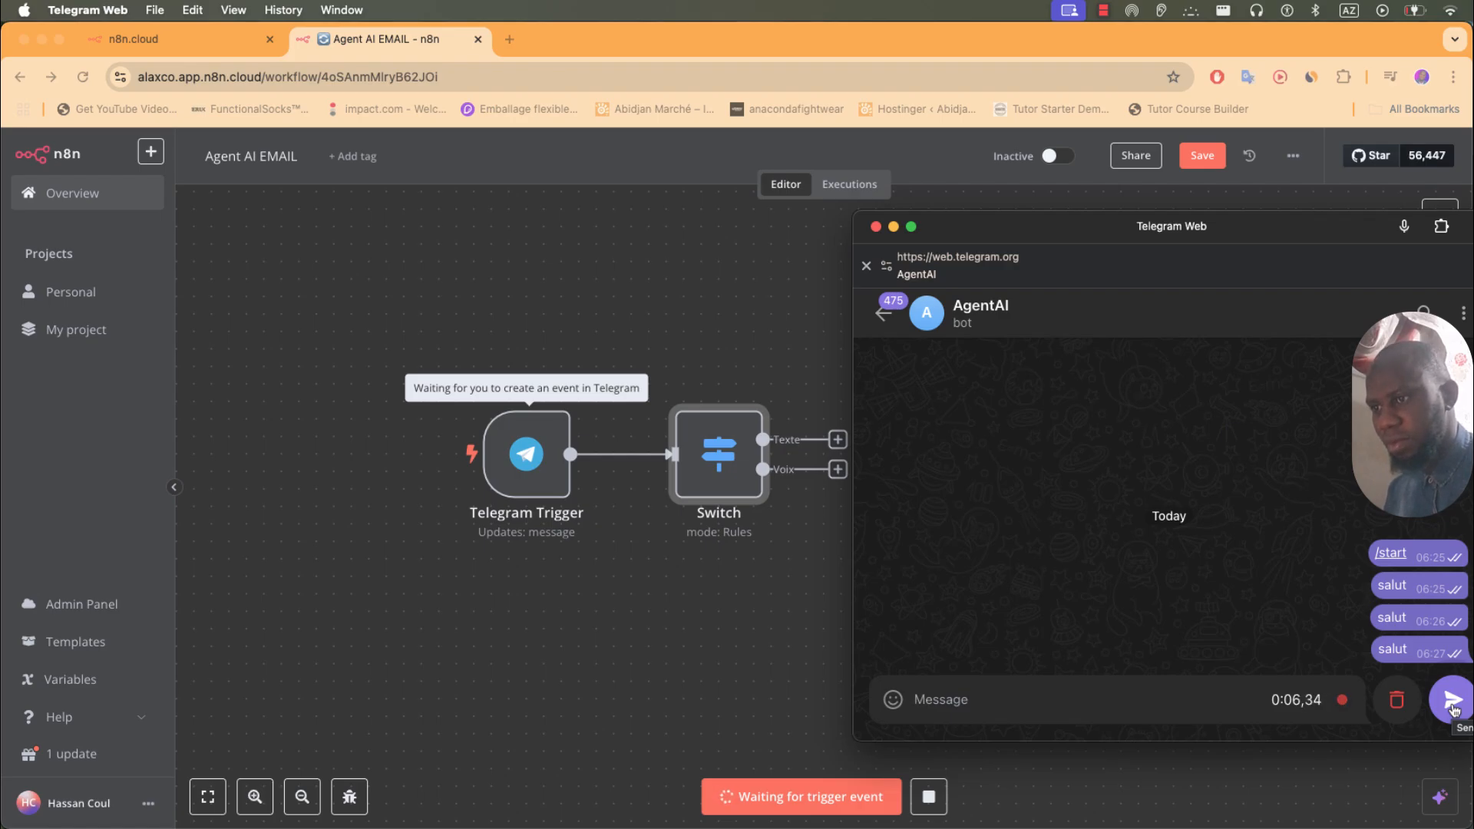
{"action": "left_click", "coordinate": [1453, 703]}
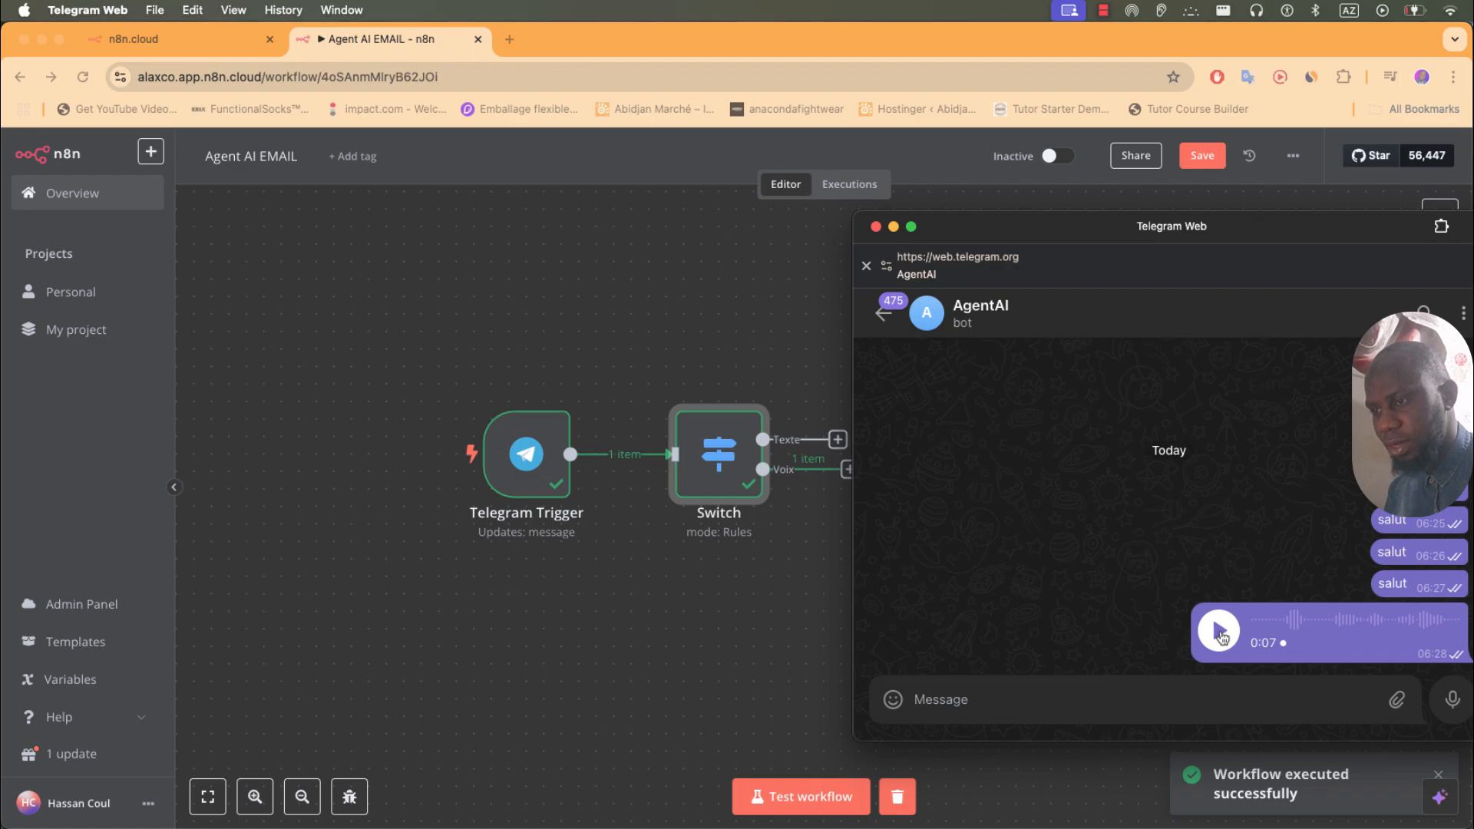
- Replace the second rule's Voix value with the {{ $json.message.voice.file_id }} field
{"action": "left_click", "coordinate": [699, 488]}
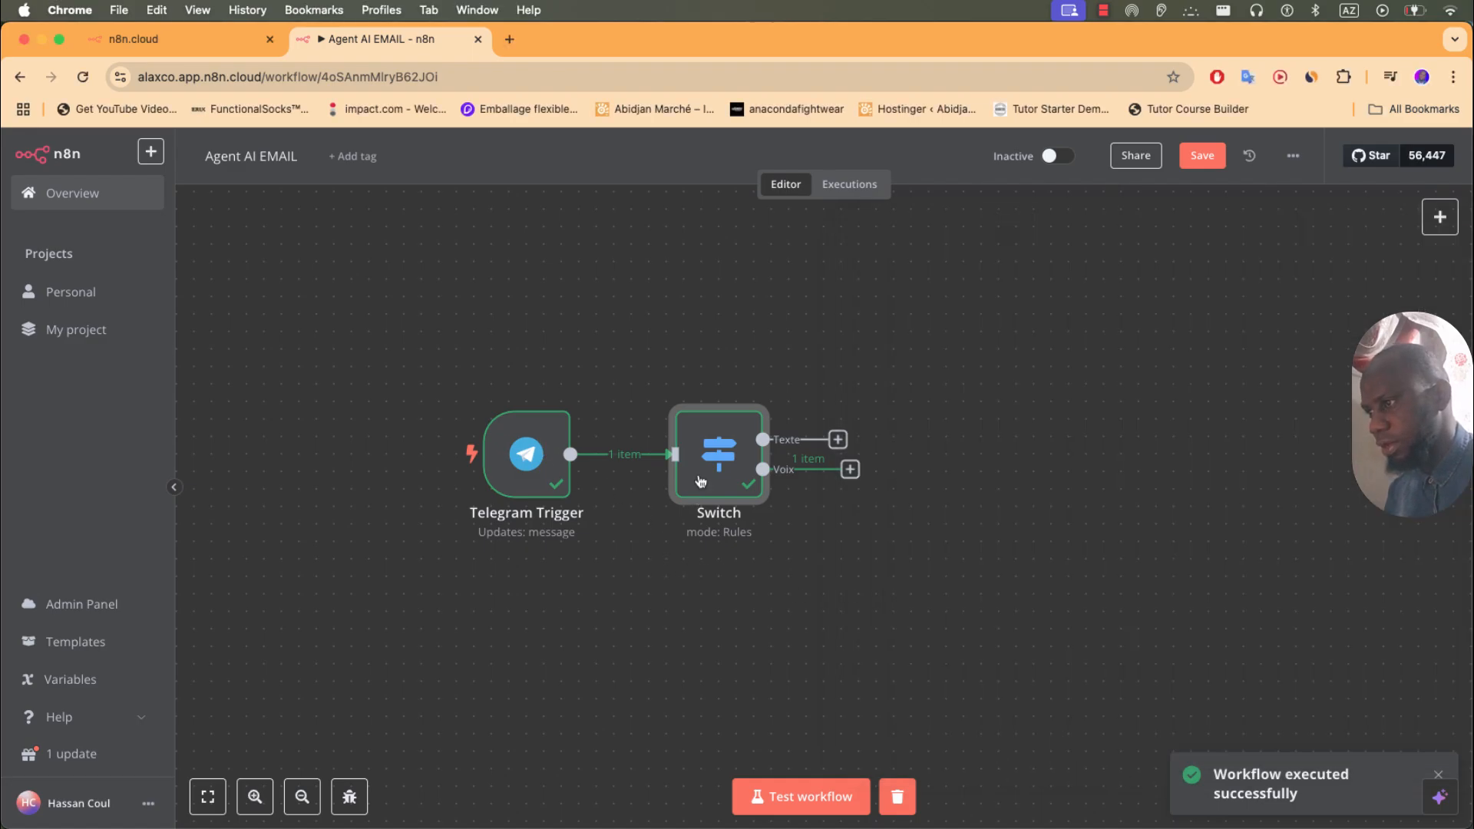
{"action": "double_click", "coordinate": [712, 463]}
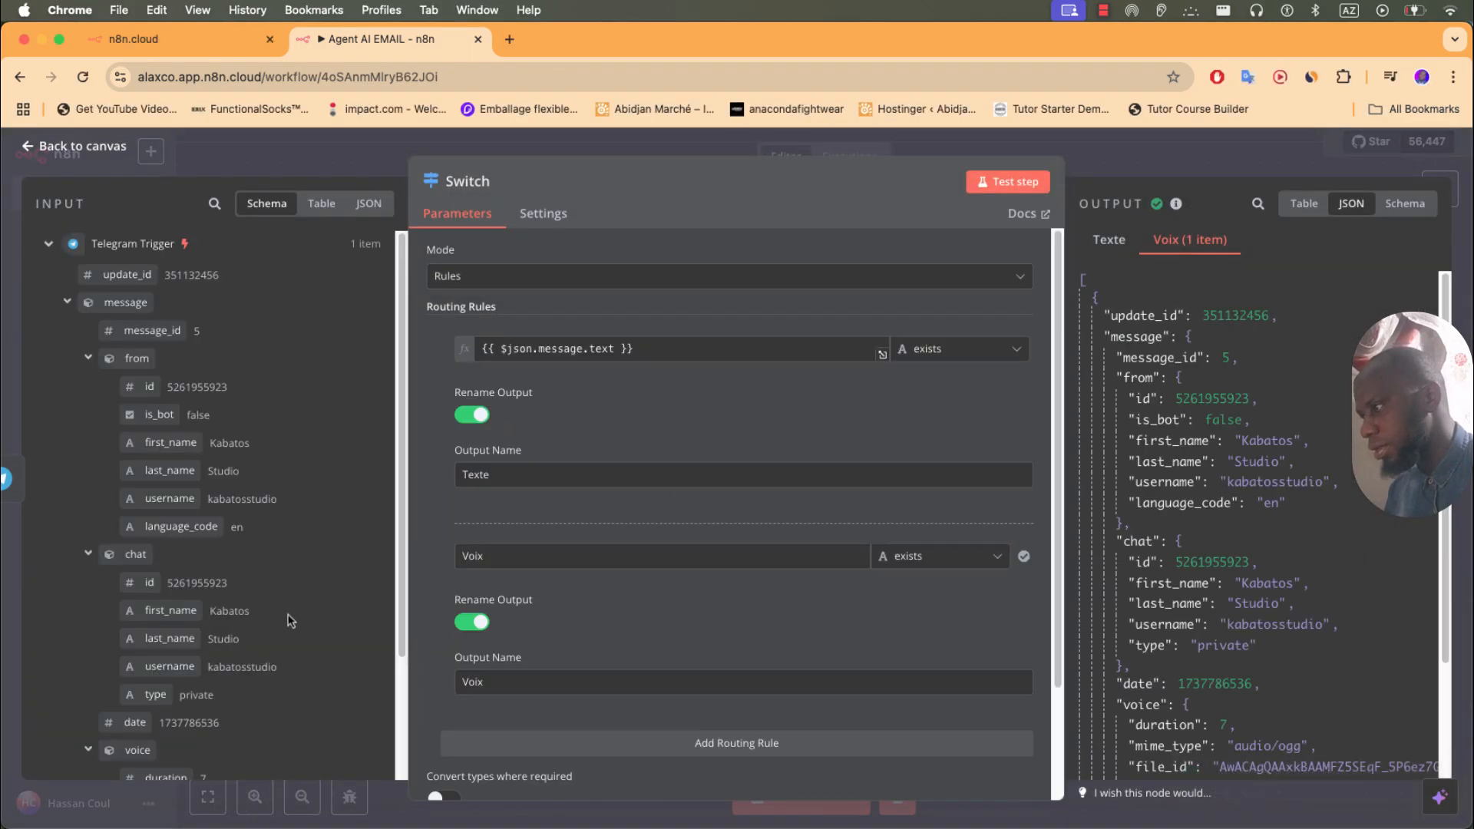
{"action": "scroll", "coordinate": [293, 625], "scroll_direction": "down", "scroll_amount": 5}
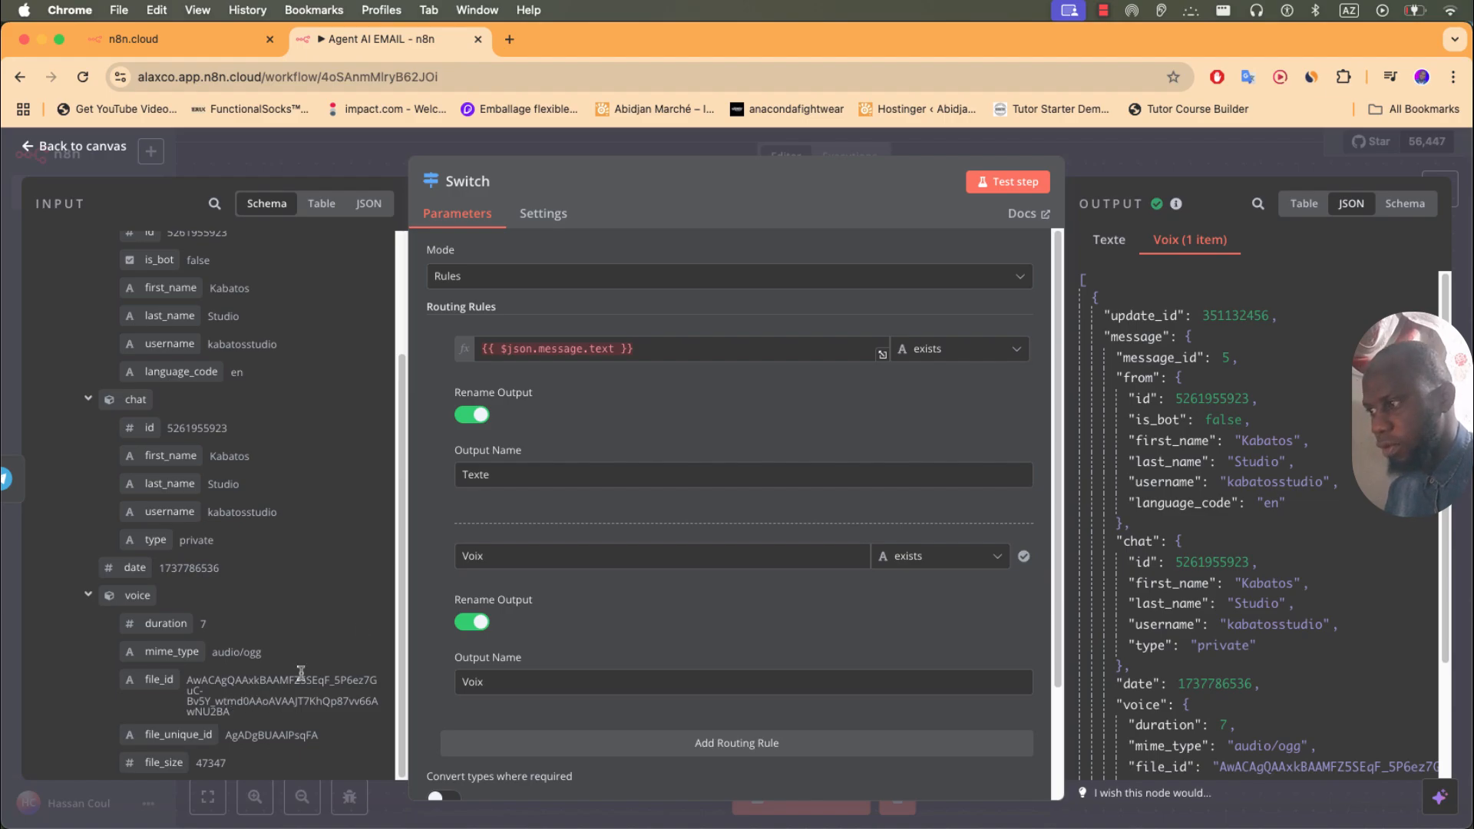
{"action": "key", "text": "BackSpace"}
{"action": "key", "text": "BackSpace"}
{"action": "key", "text": "BackSpace"}
{"action": "key", "text": "BackSpace"}
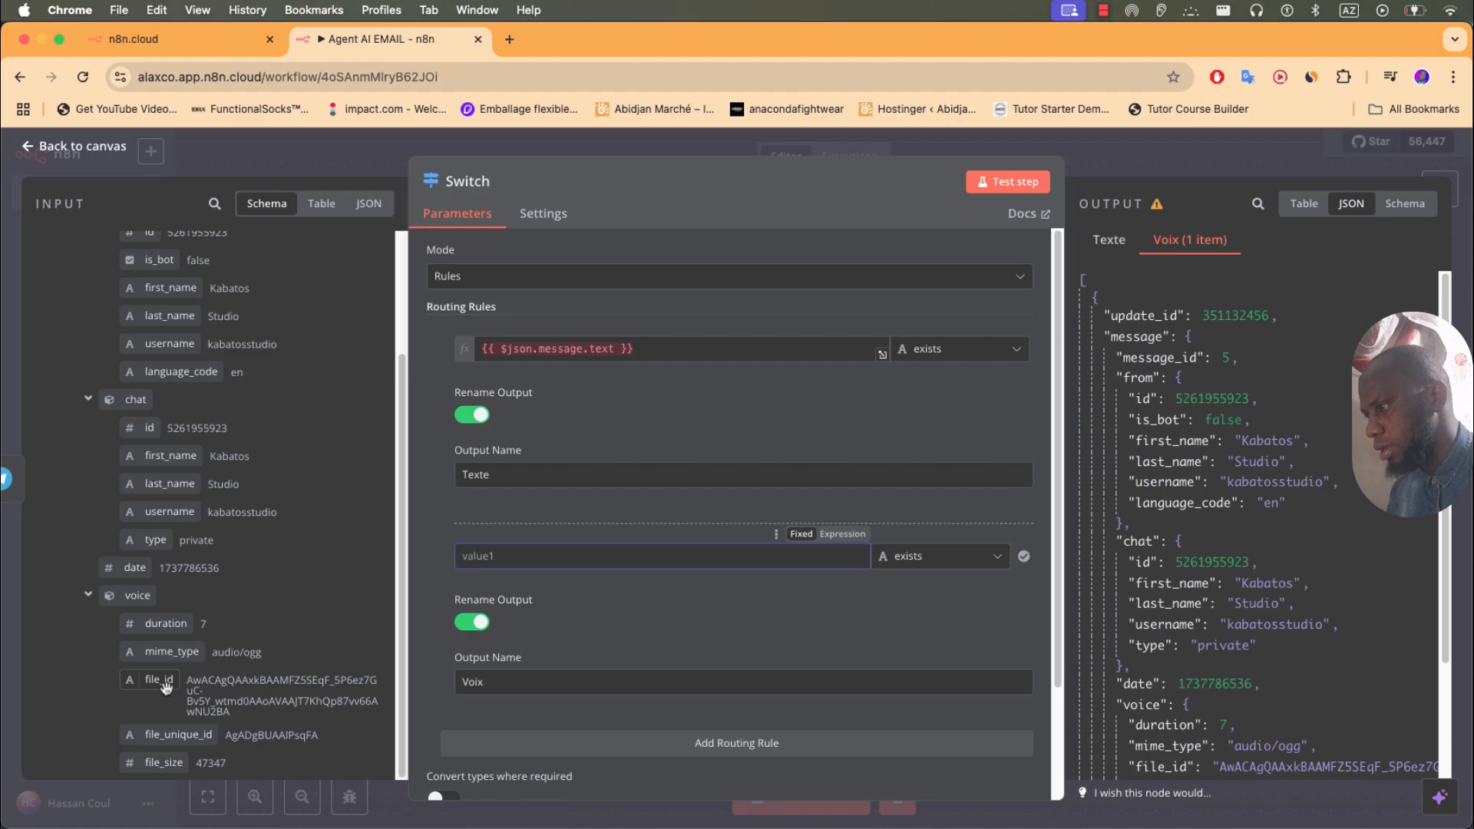
{"action": "left_click_drag", "start_coordinate": [165, 686], "coordinate": [534, 570]}
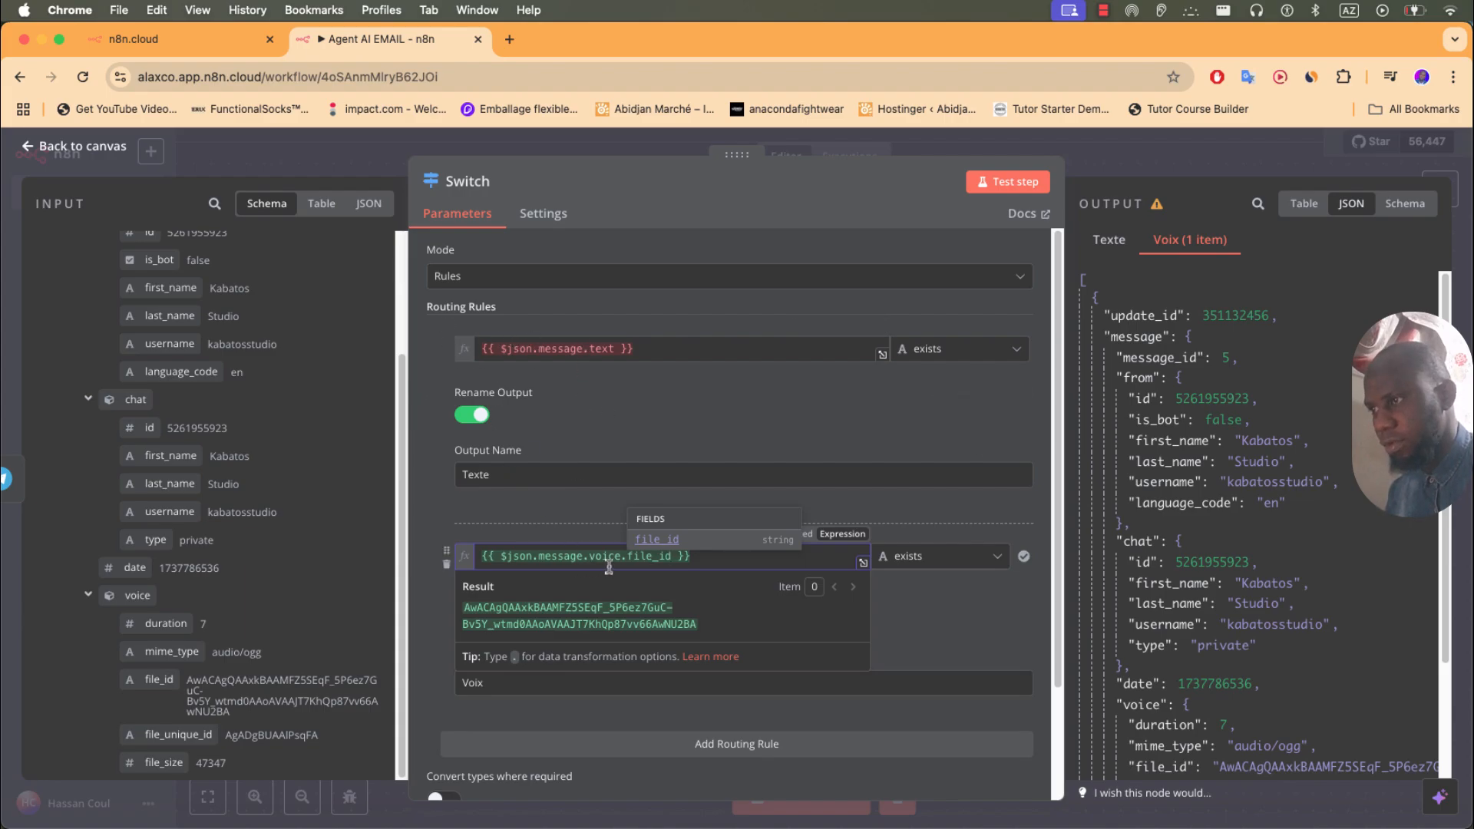
{"action": "left_click", "coordinate": [390, 173]}
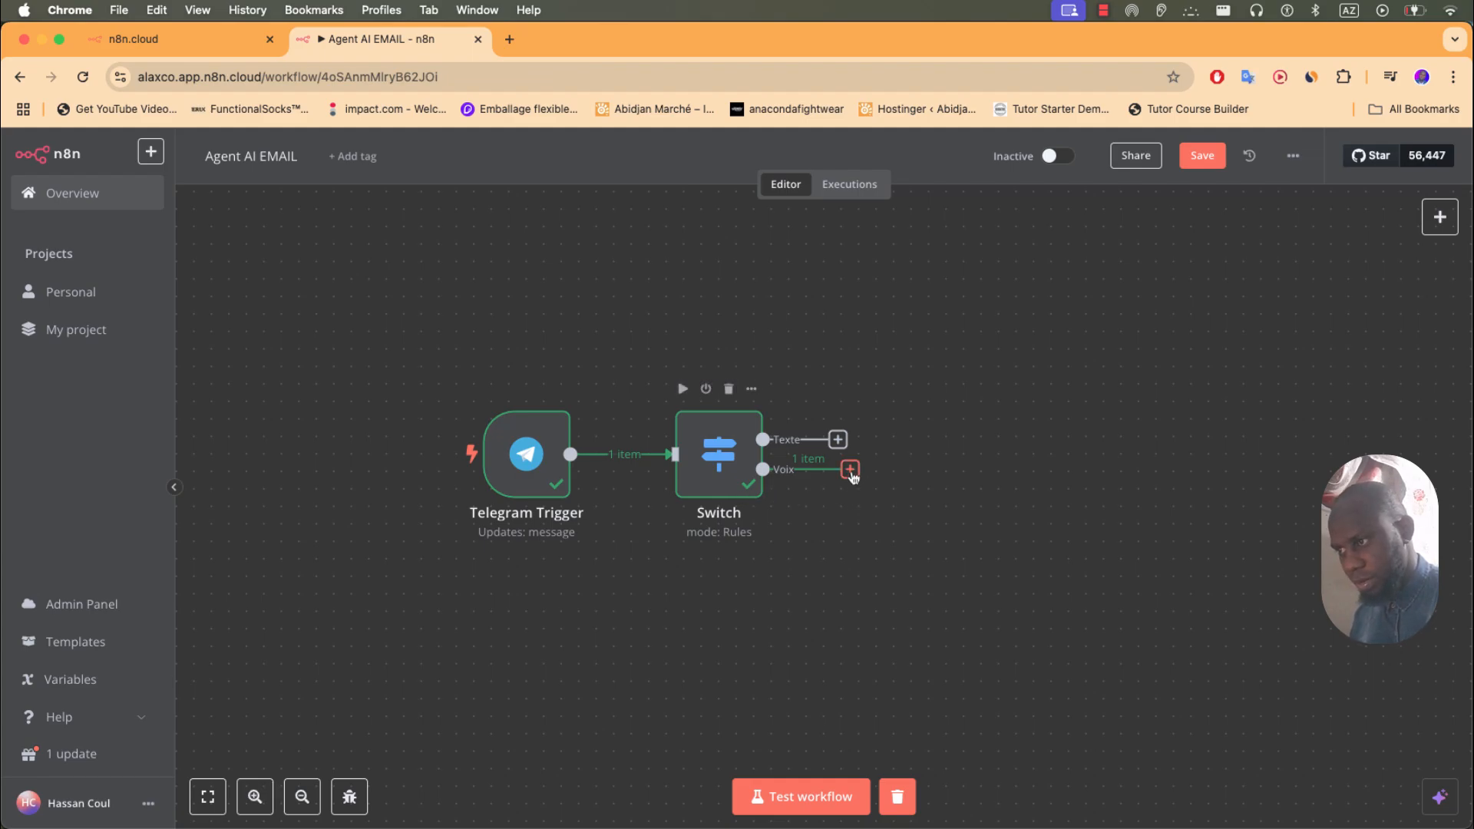
- Add a Telegram 'Get a file' node after the Switch's Voix output
{"action": "left_click", "coordinate": [850, 470]}
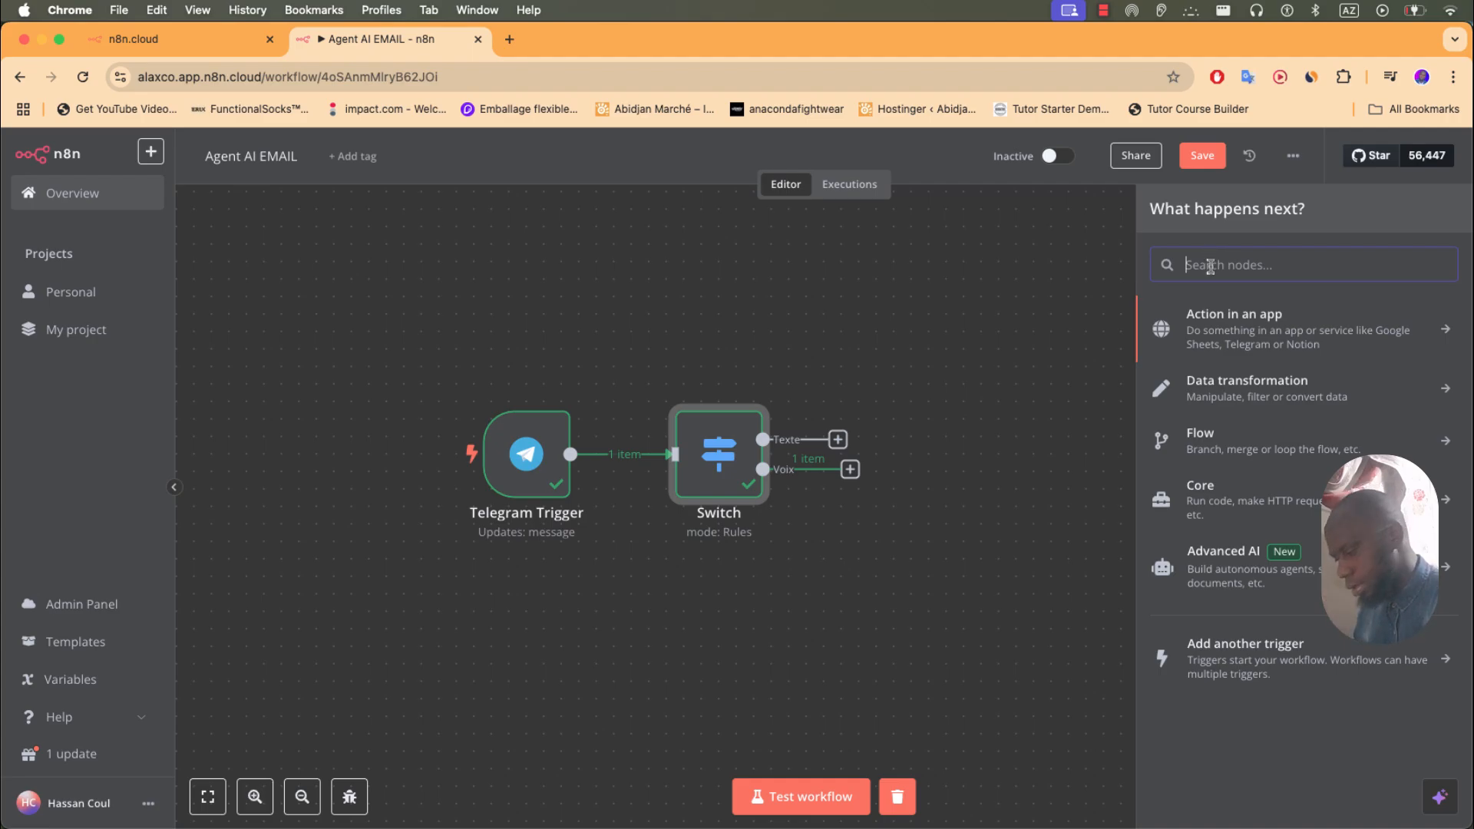
{"action": "type", "text": "telegrm"}
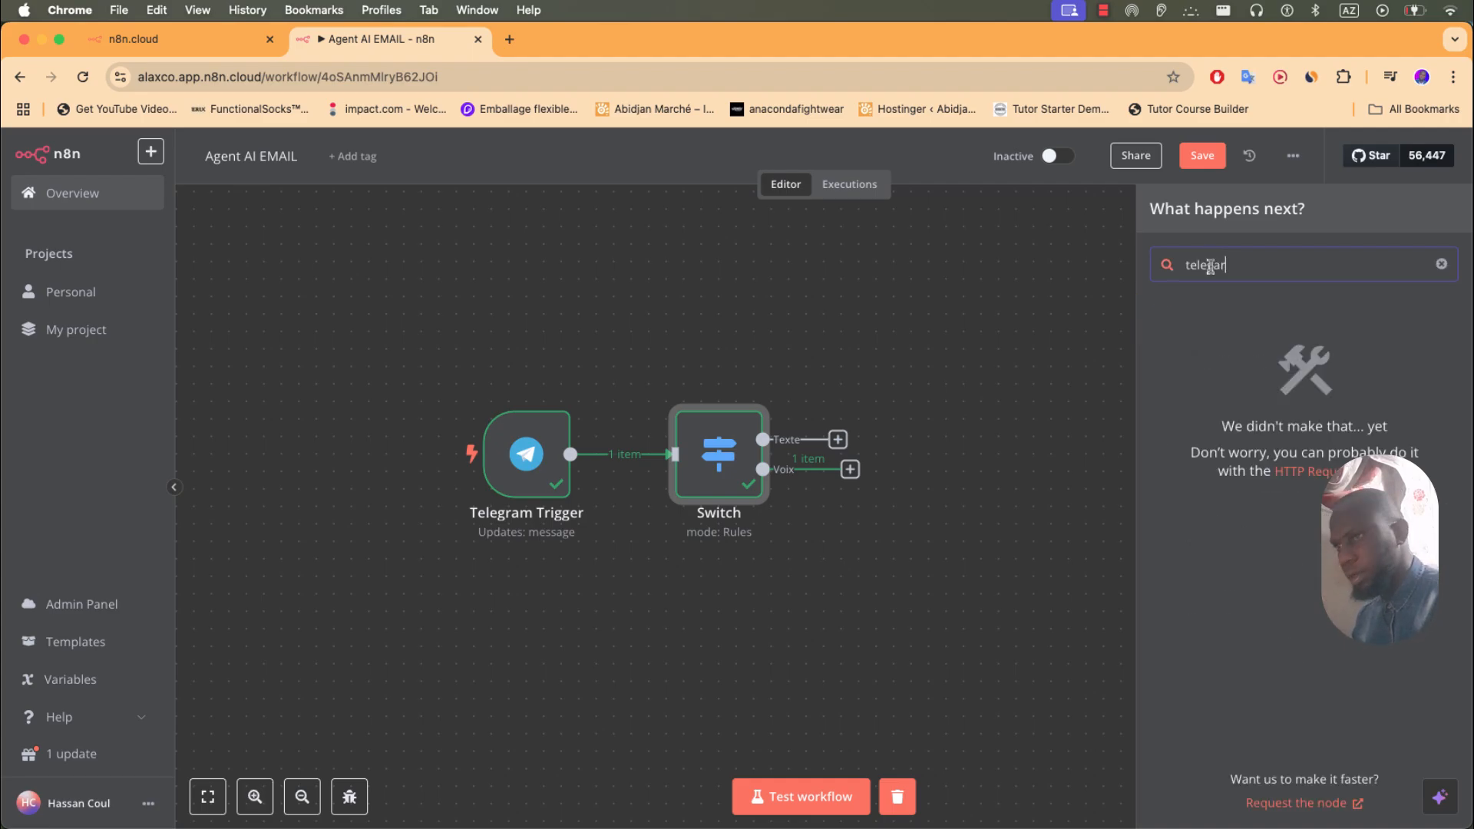
{"action": "key", "text": "BackSpace"}
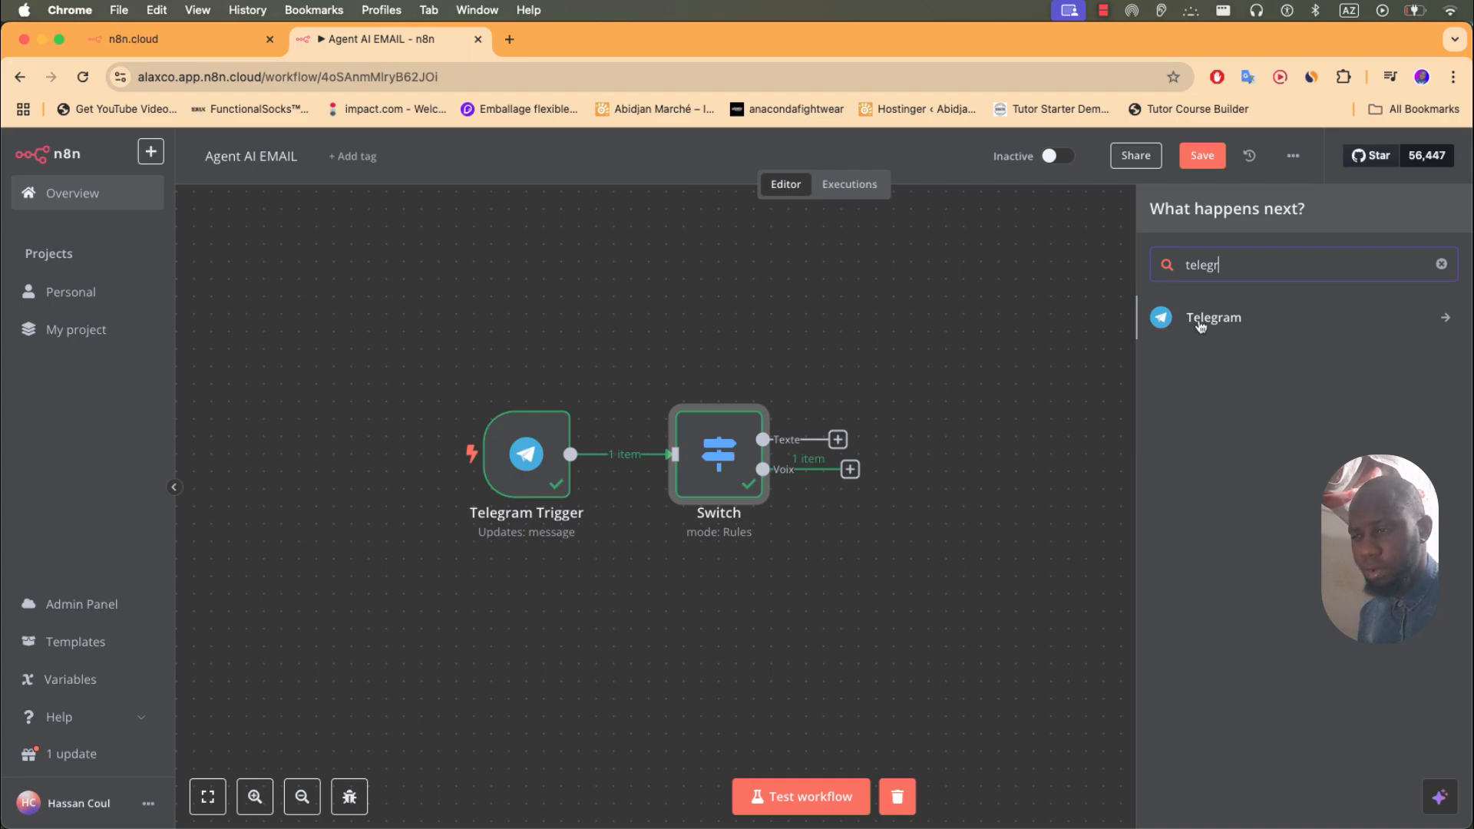
{"action": "left_click", "coordinate": [1201, 322]}
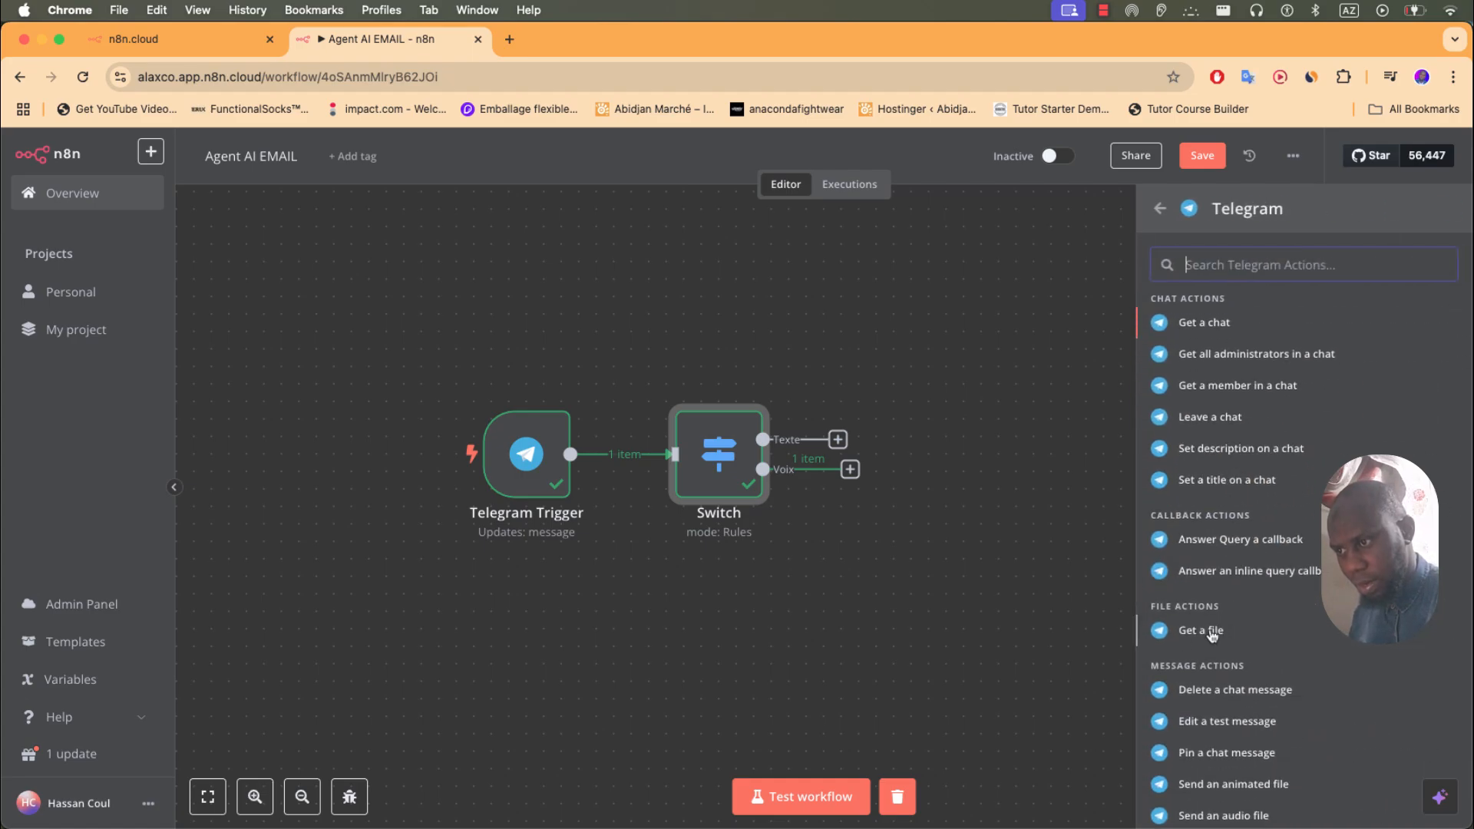
{"action": "left_click", "coordinate": [1212, 632]}
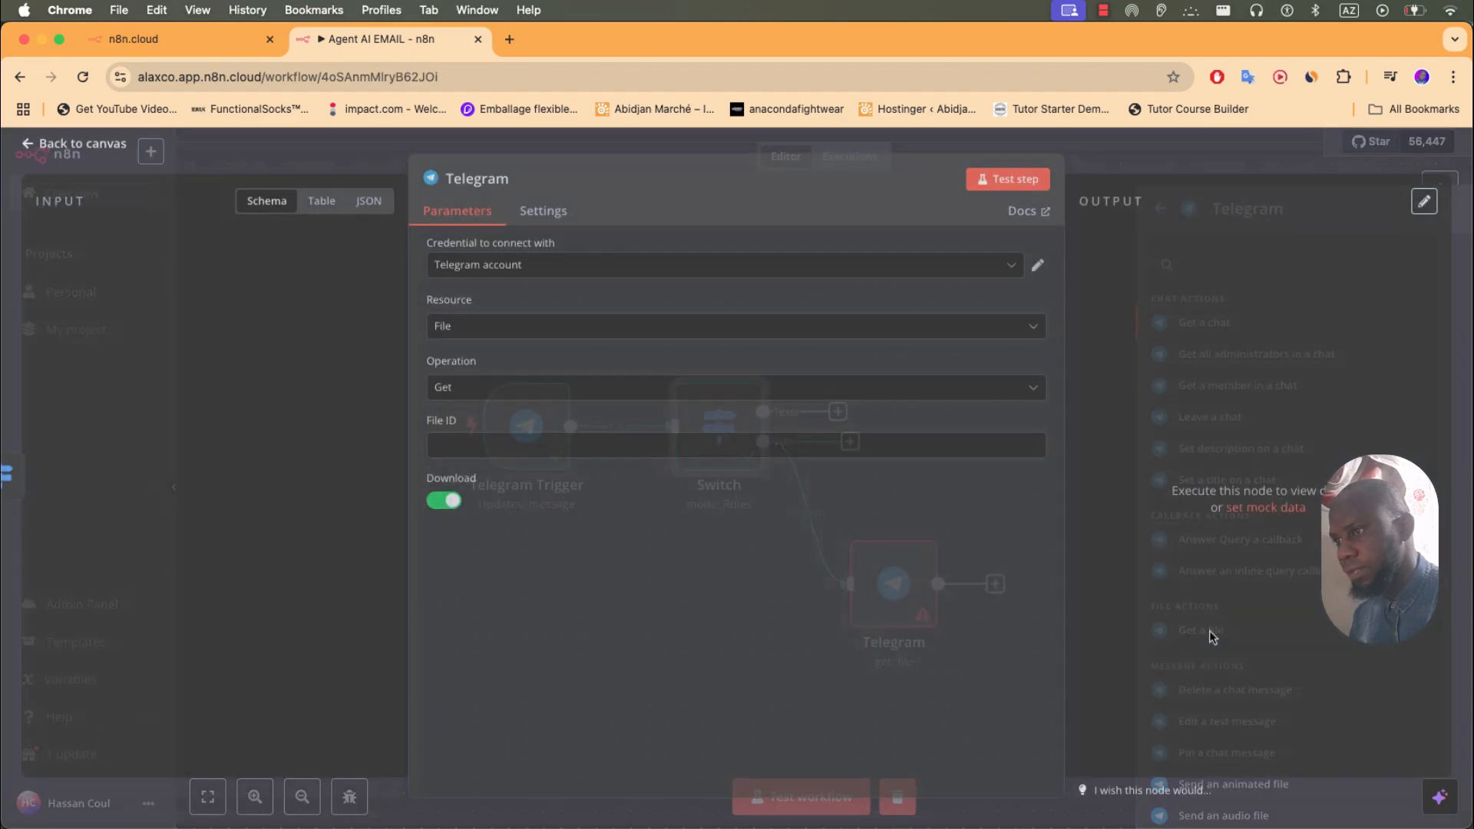
{"action": "scroll", "coordinate": [289, 644], "scroll_direction": "down", "scroll_amount": 10}
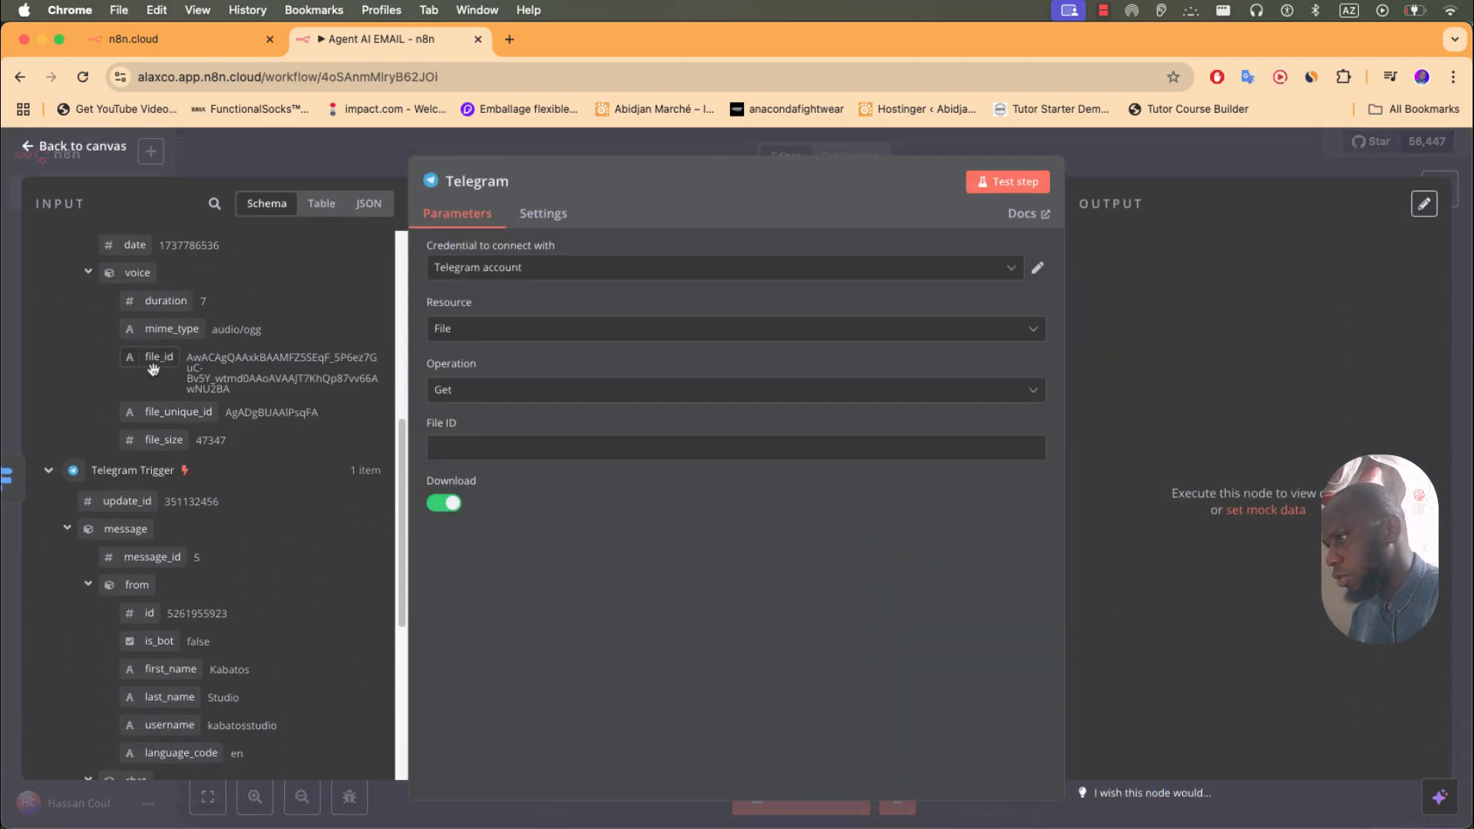
- Keep the Telegram credential and Get operation, mapping File ID to message.voice.file_id
{"action": "left_click", "coordinate": [534, 269]}
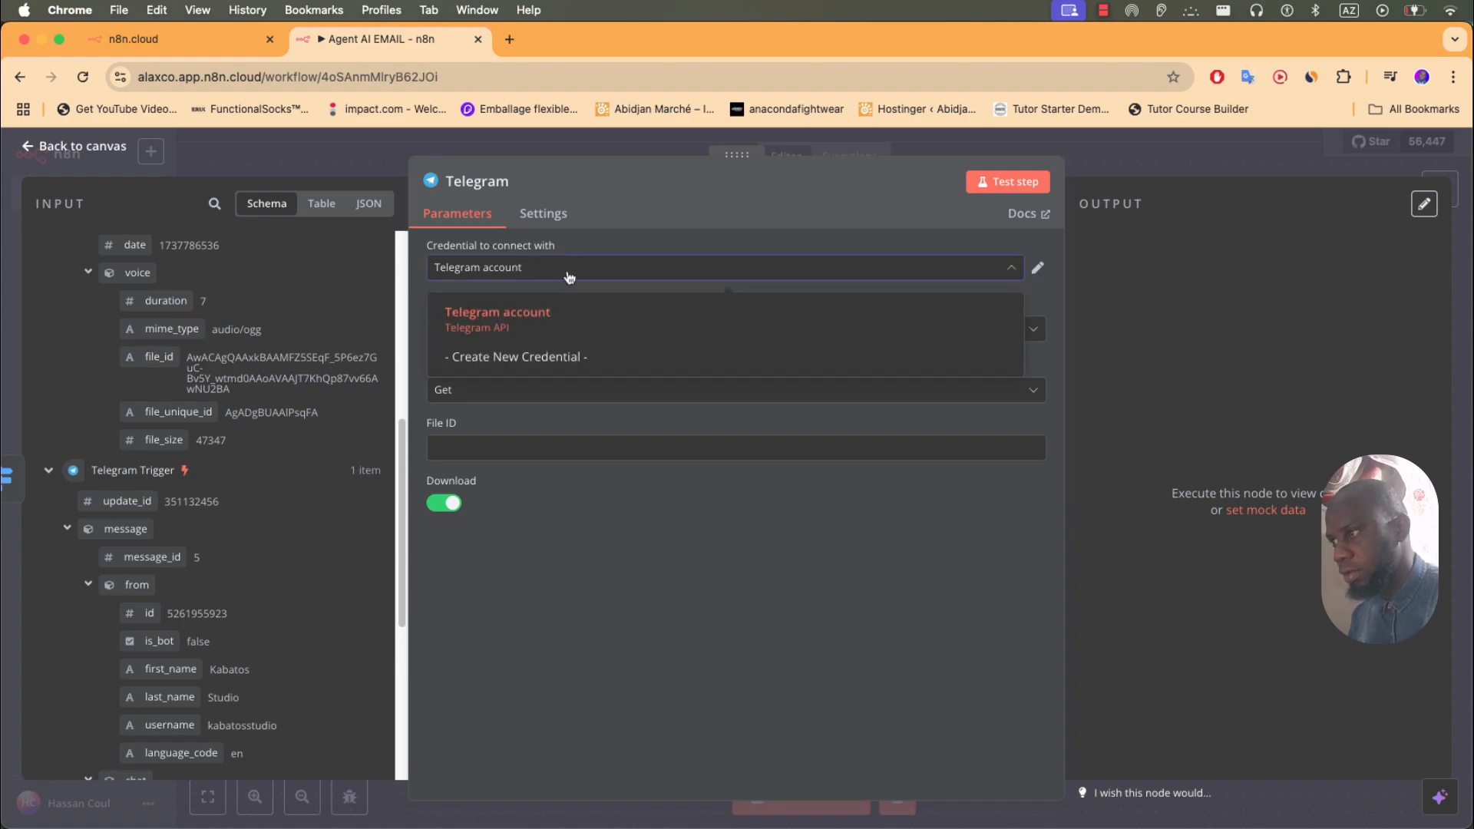
{"action": "left_click", "coordinate": [569, 277]}
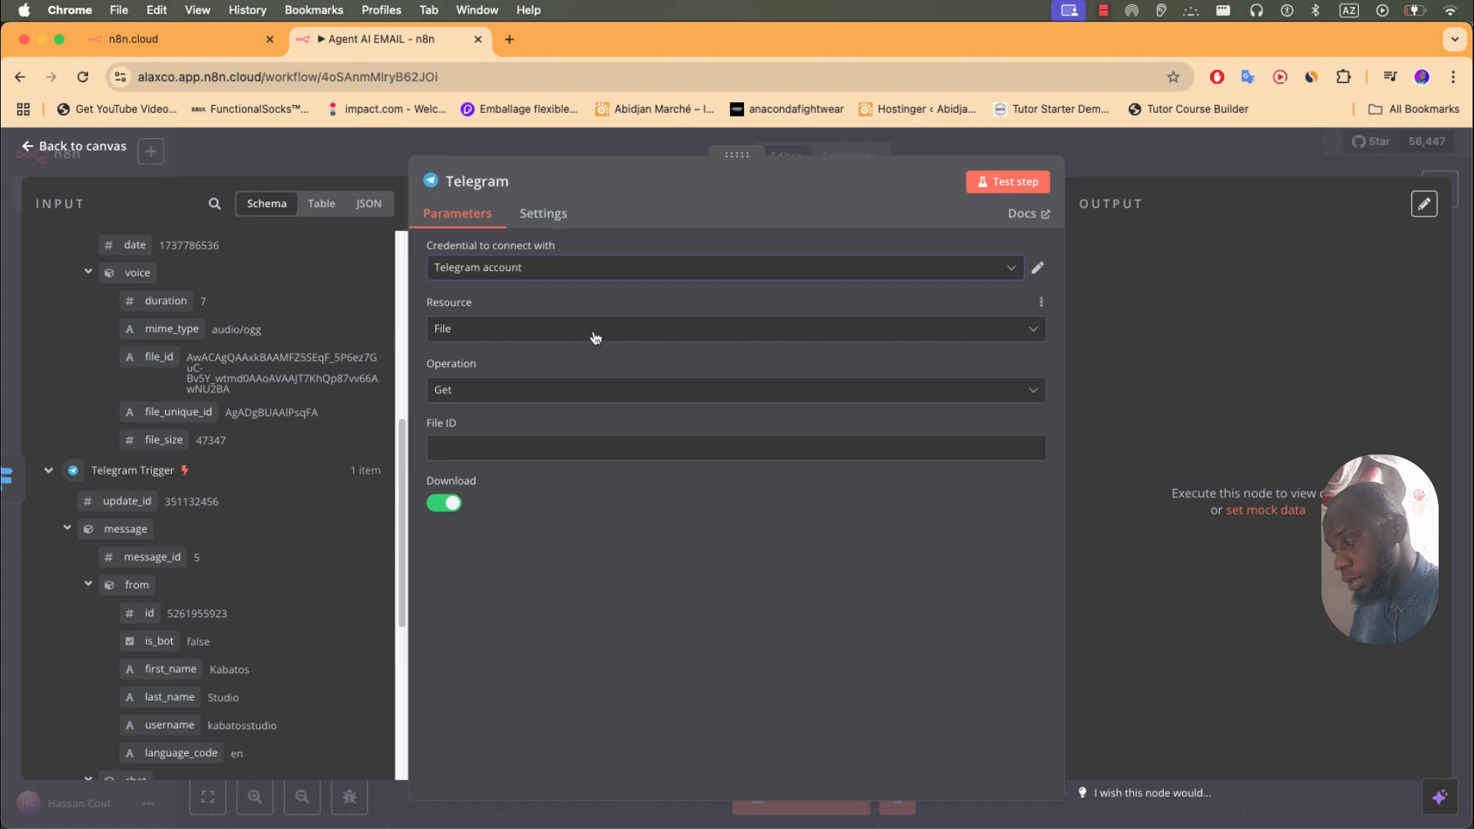
{"action": "left_click", "coordinate": [548, 396]}
{"action": "left_click", "coordinate": [548, 395]}
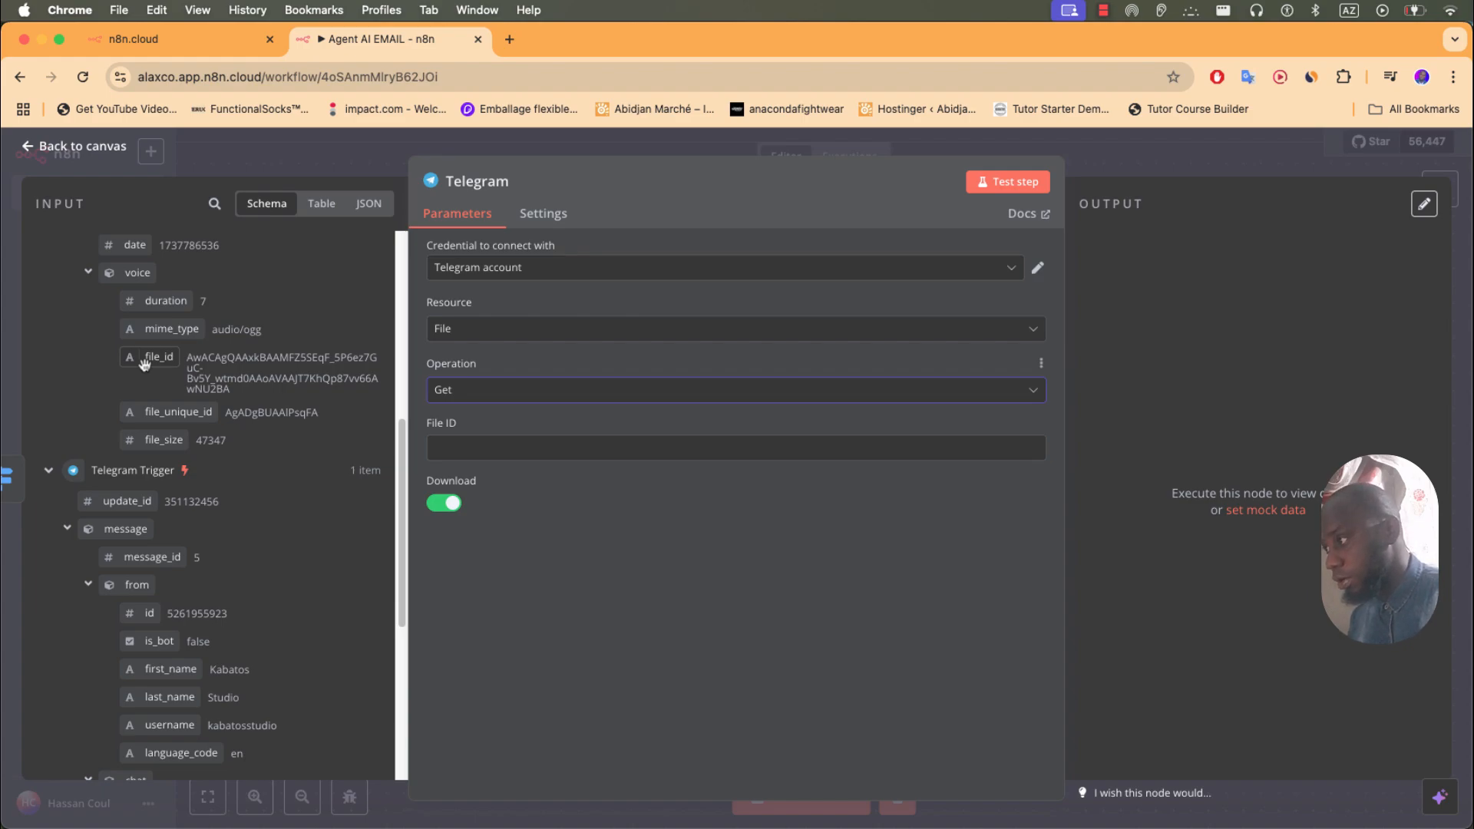
{"action": "left_click_drag", "start_coordinate": [151, 363], "coordinate": [470, 459]}
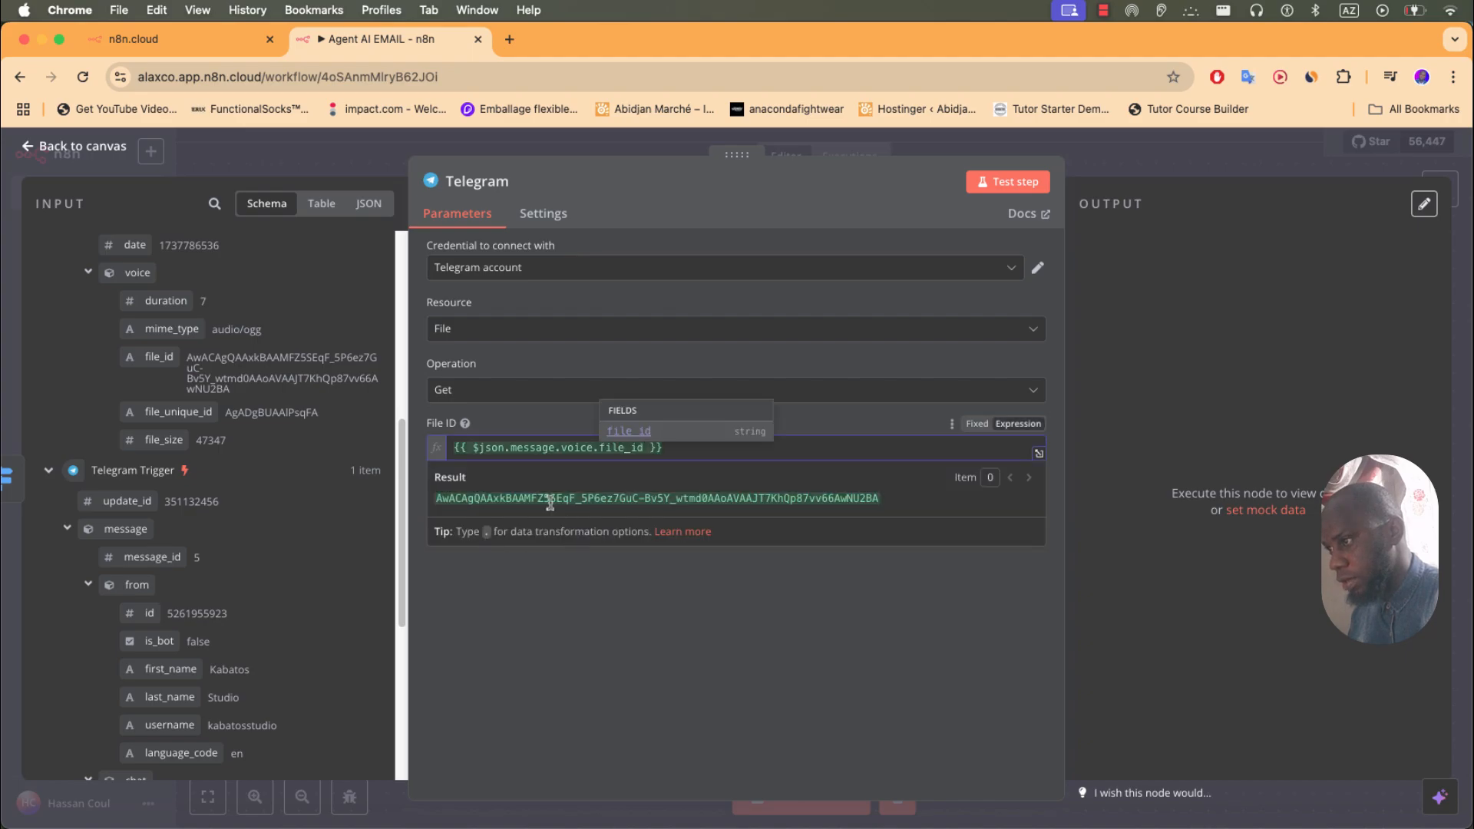
{"action": "left_click", "coordinate": [592, 593]}
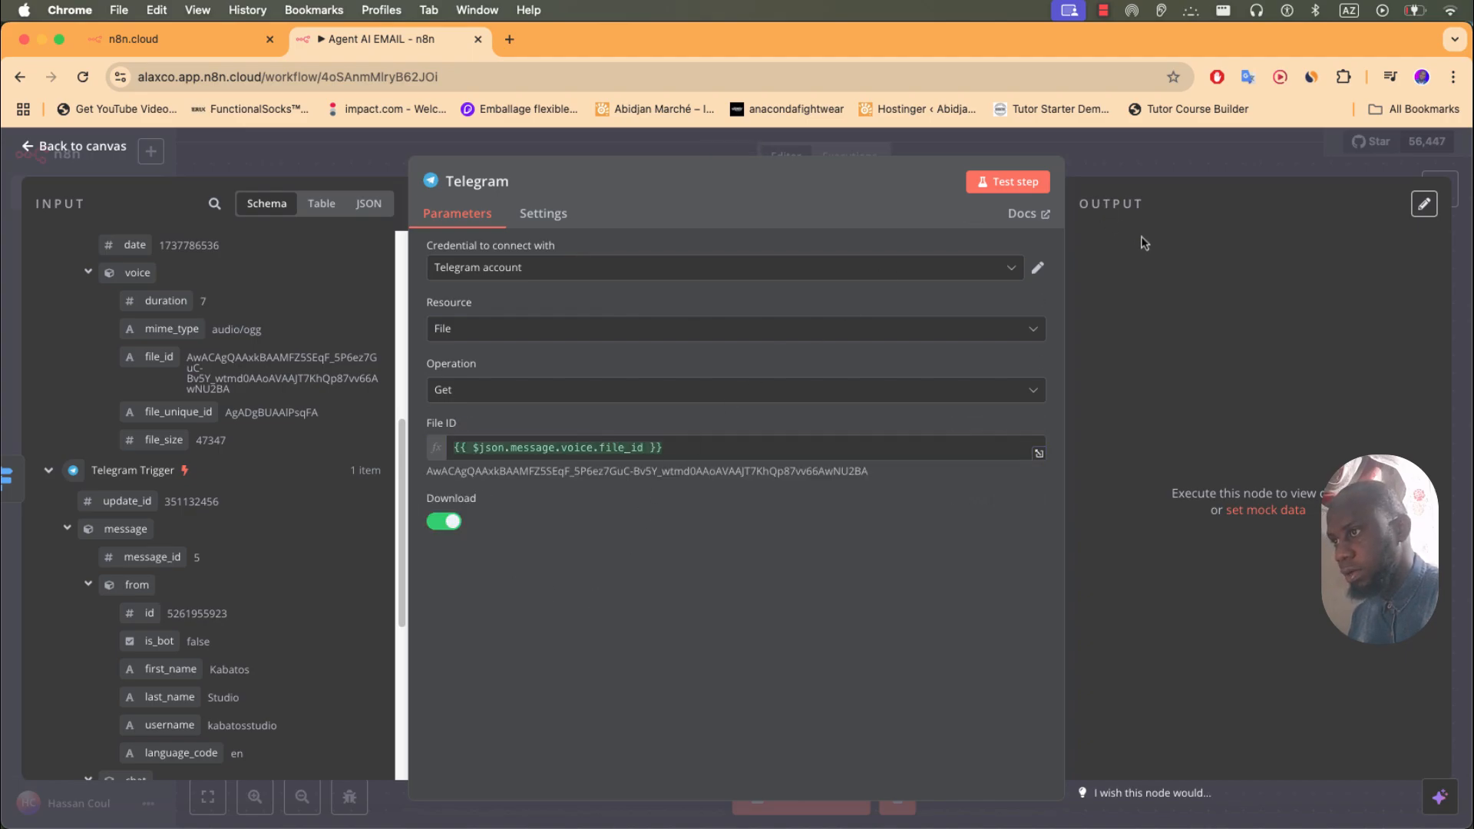
{"action": "left_click", "coordinate": [1138, 169]}
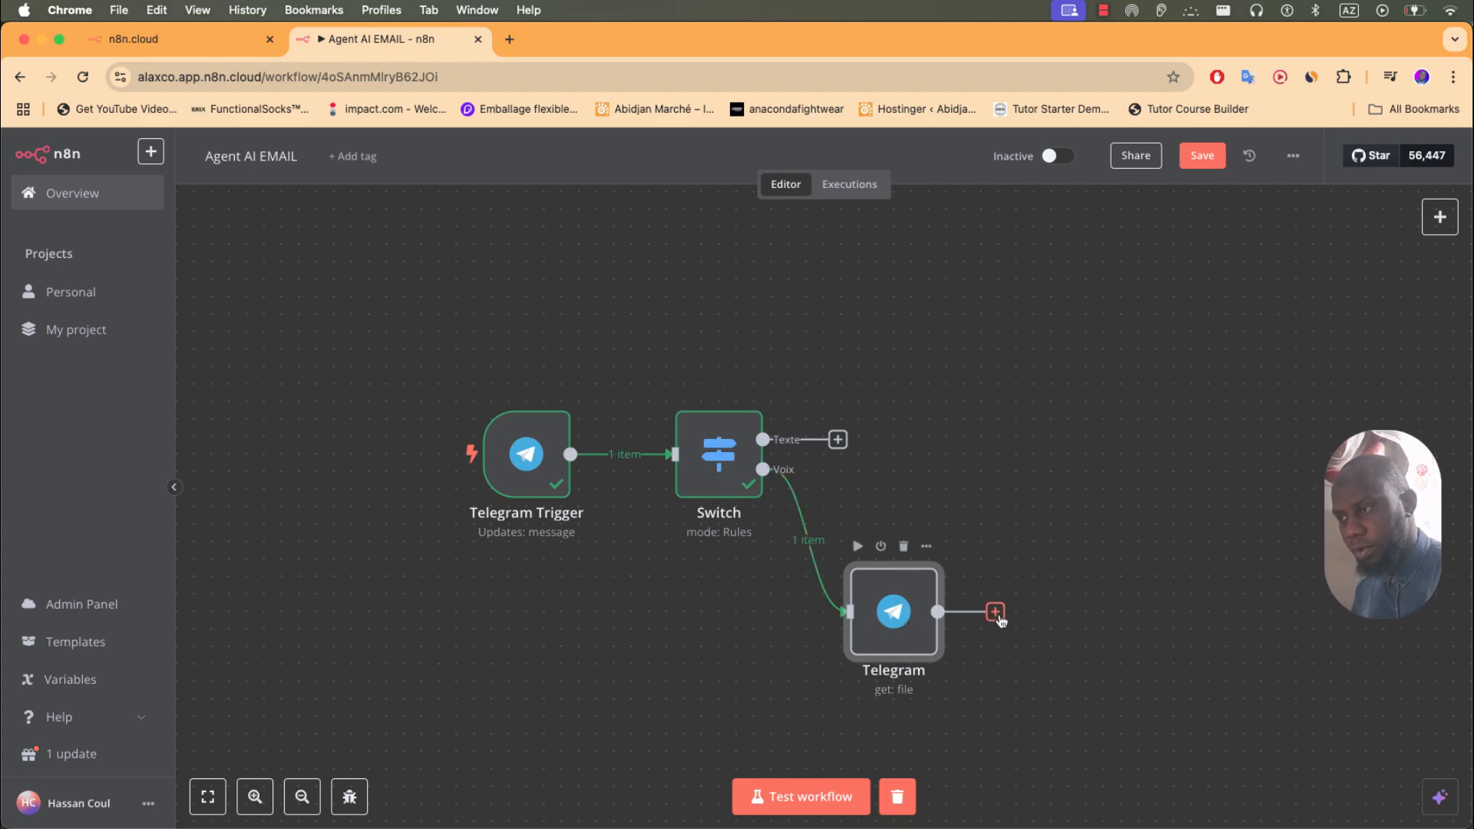
- Add an OpenAI 'Transcribe a Recording' node after the Telegram file node
{"action": "left_click", "coordinate": [996, 614]}
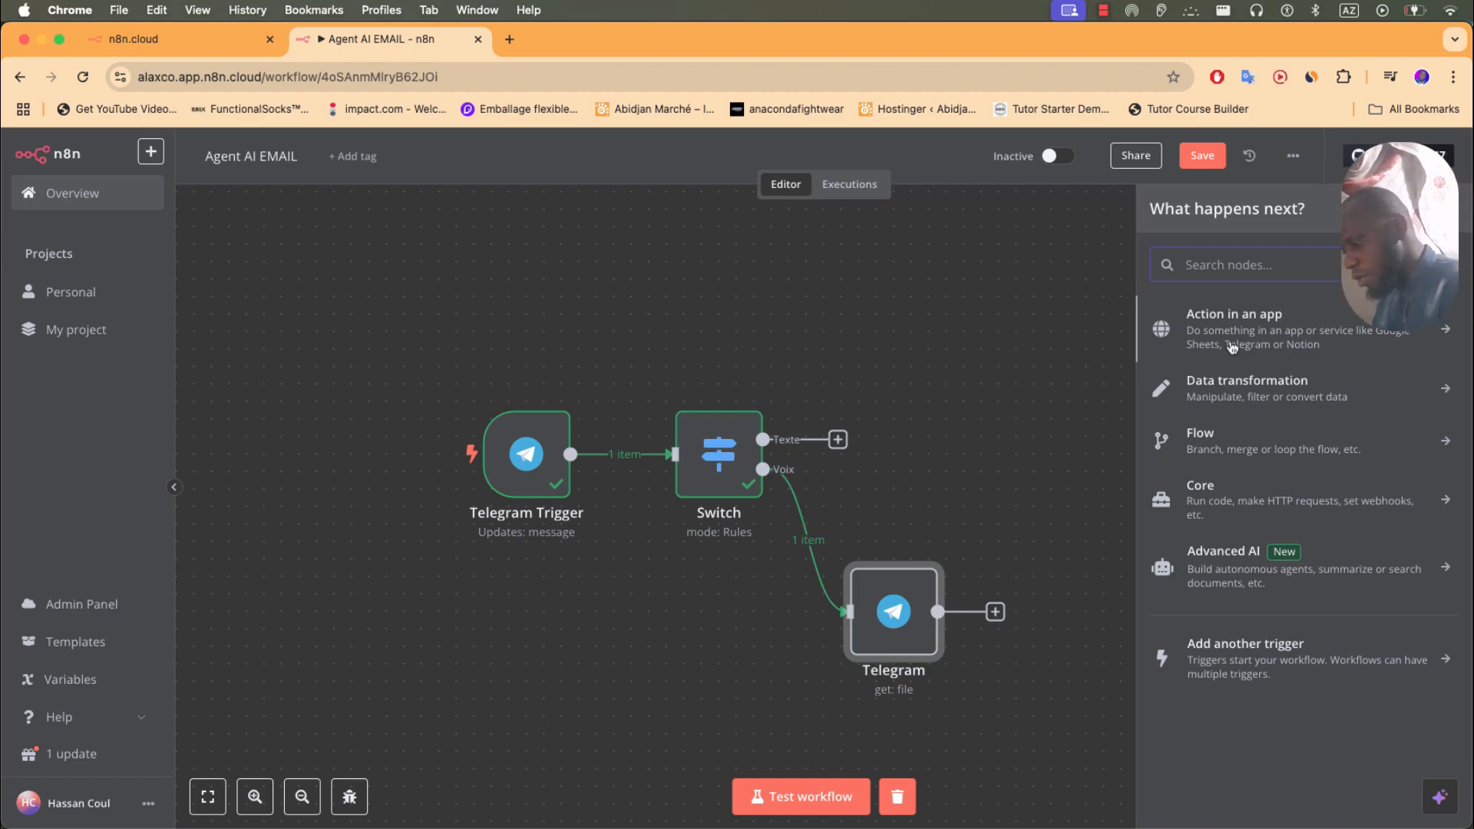
{"action": "type", "text": "ope"}
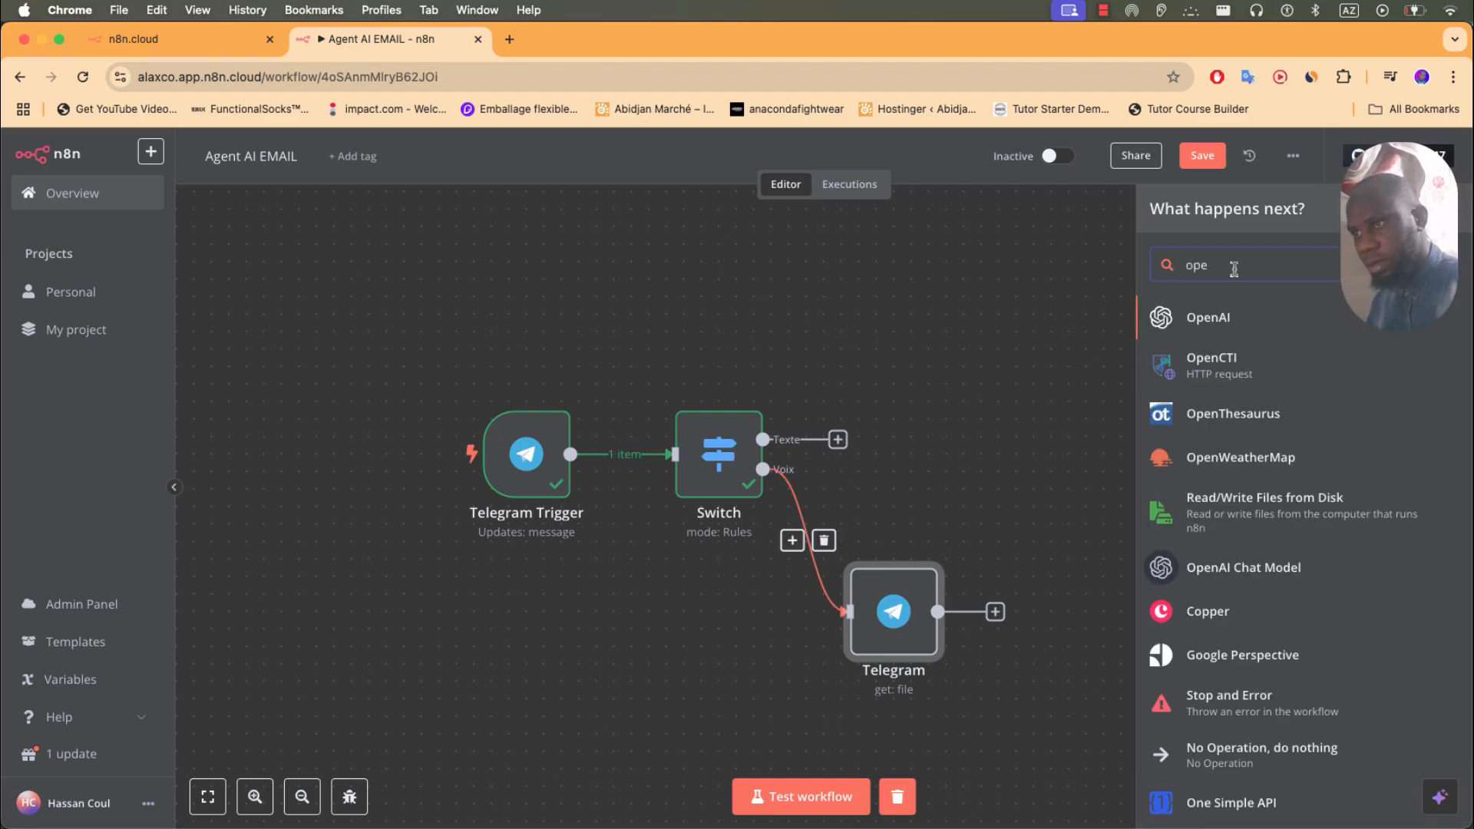
{"action": "left_click", "coordinate": [1216, 315]}
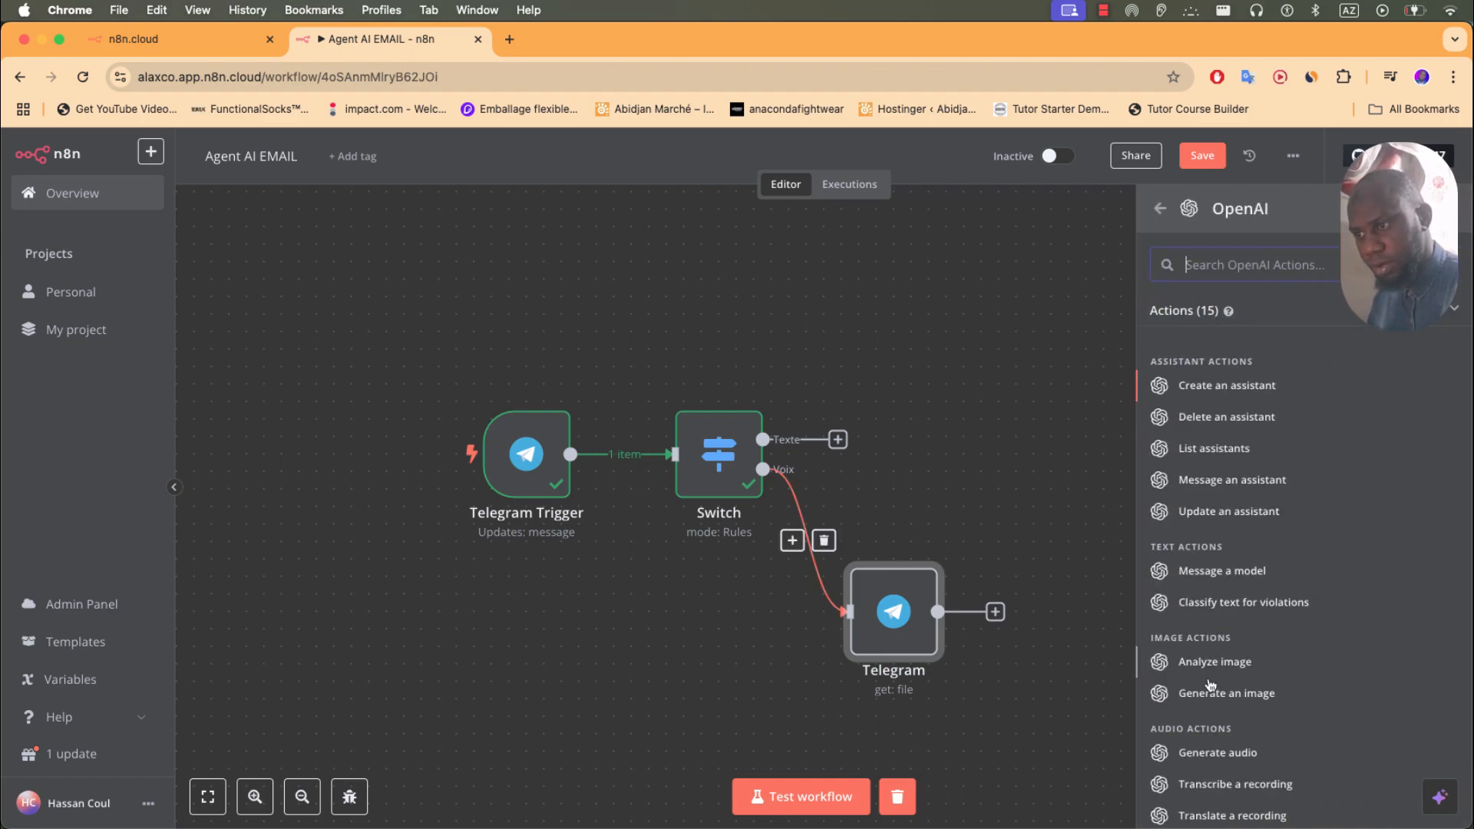
{"action": "scroll", "coordinate": [1207, 732], "scroll_direction": "down", "scroll_amount": 2}
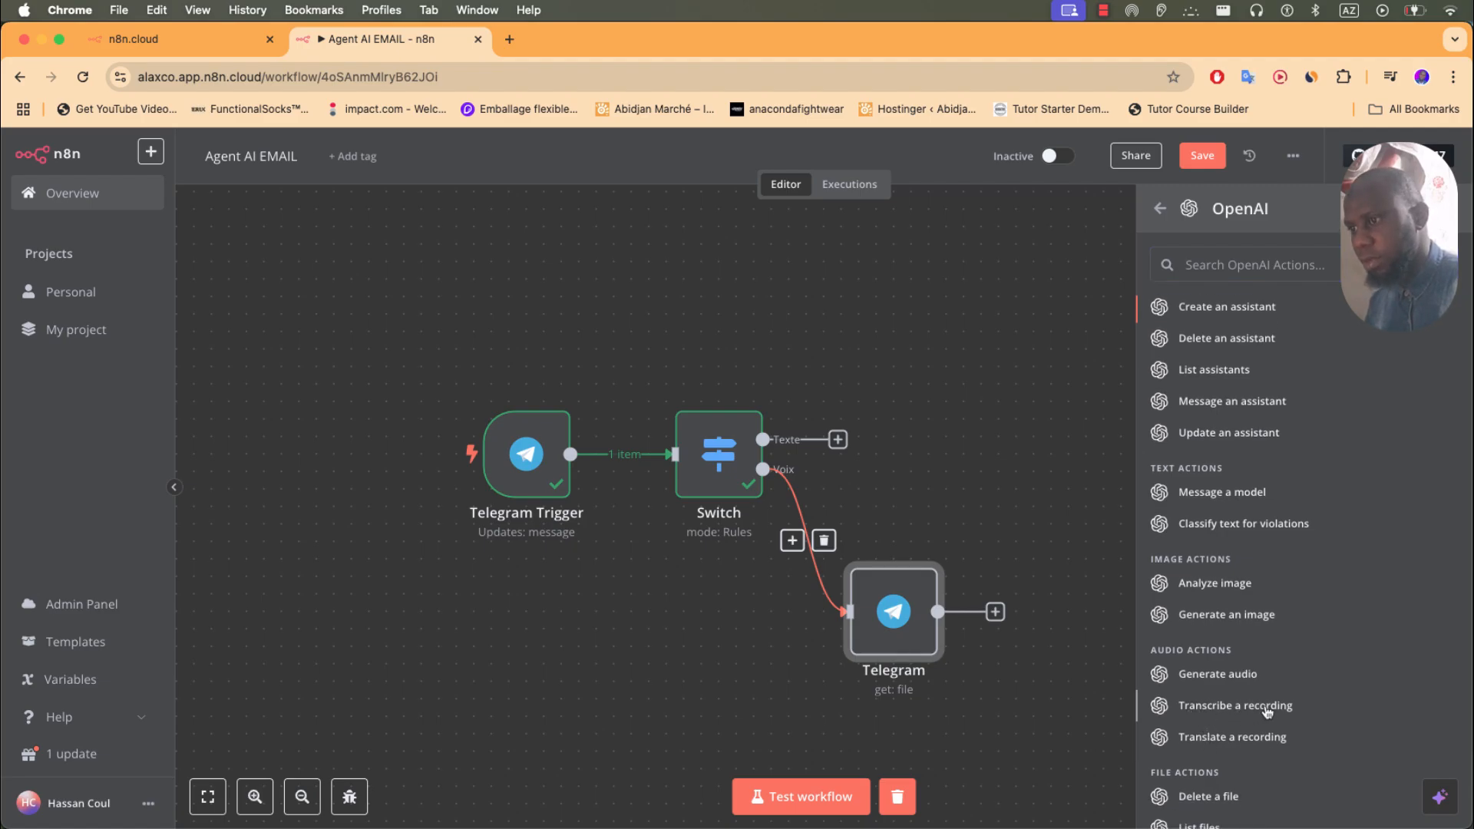
{"action": "left_click", "coordinate": [1266, 706]}
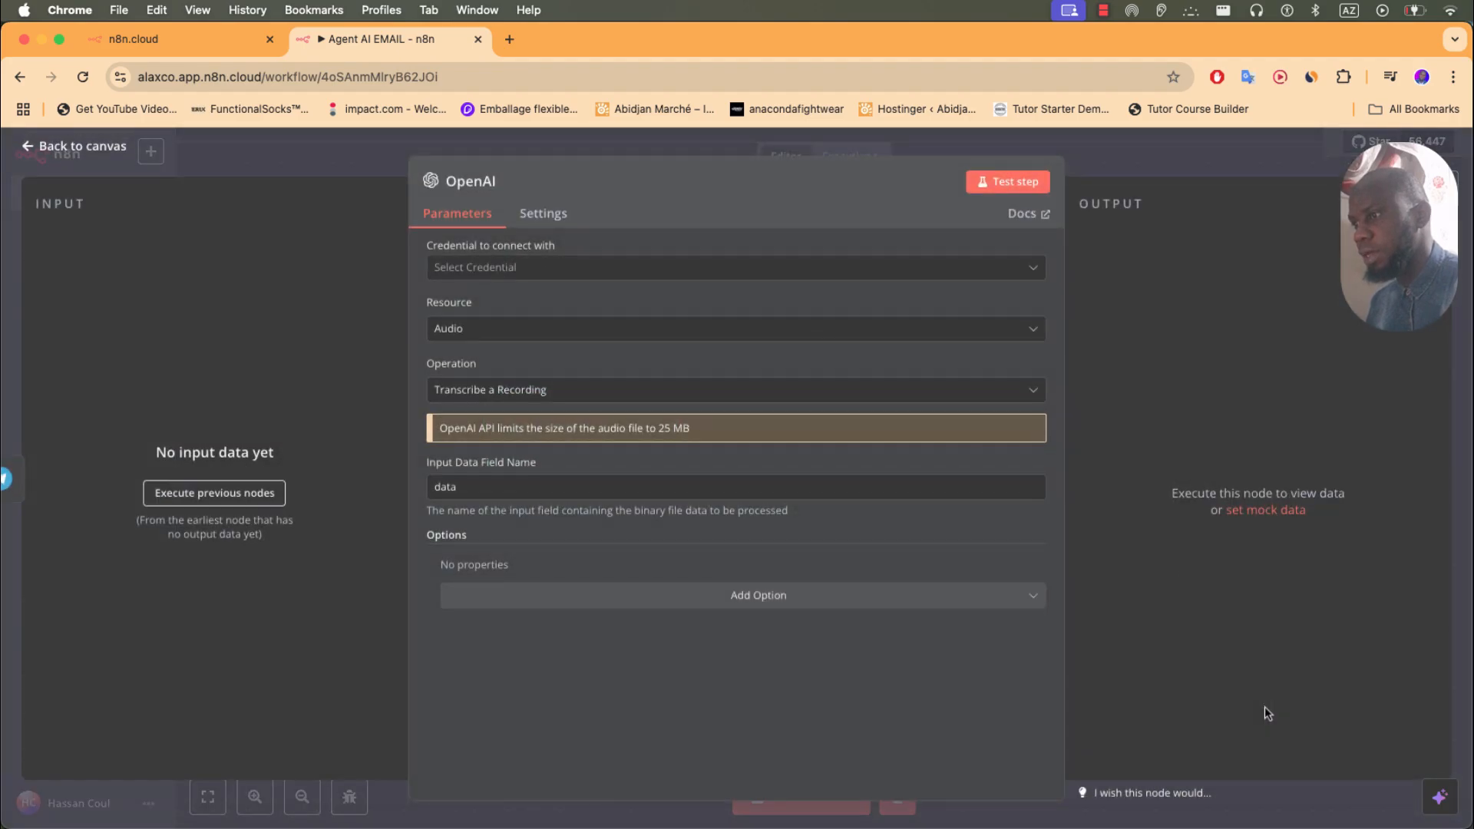
{"action": "left_click", "coordinate": [85, 140]}
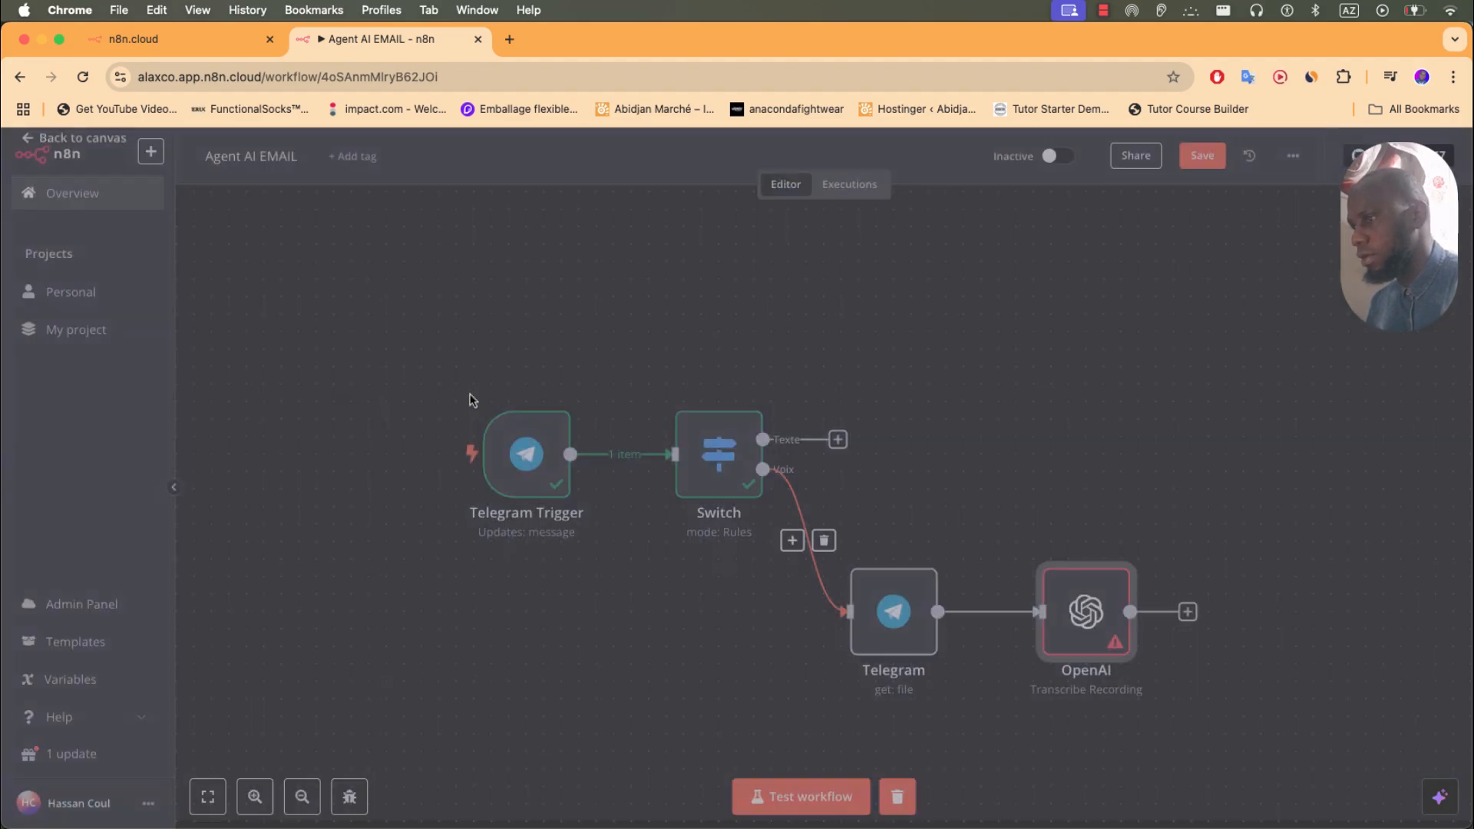
- Start a new OpenAI account credential from the transcription node, then open a blank browser tab
{"action": "double_click", "coordinate": [1088, 616]}
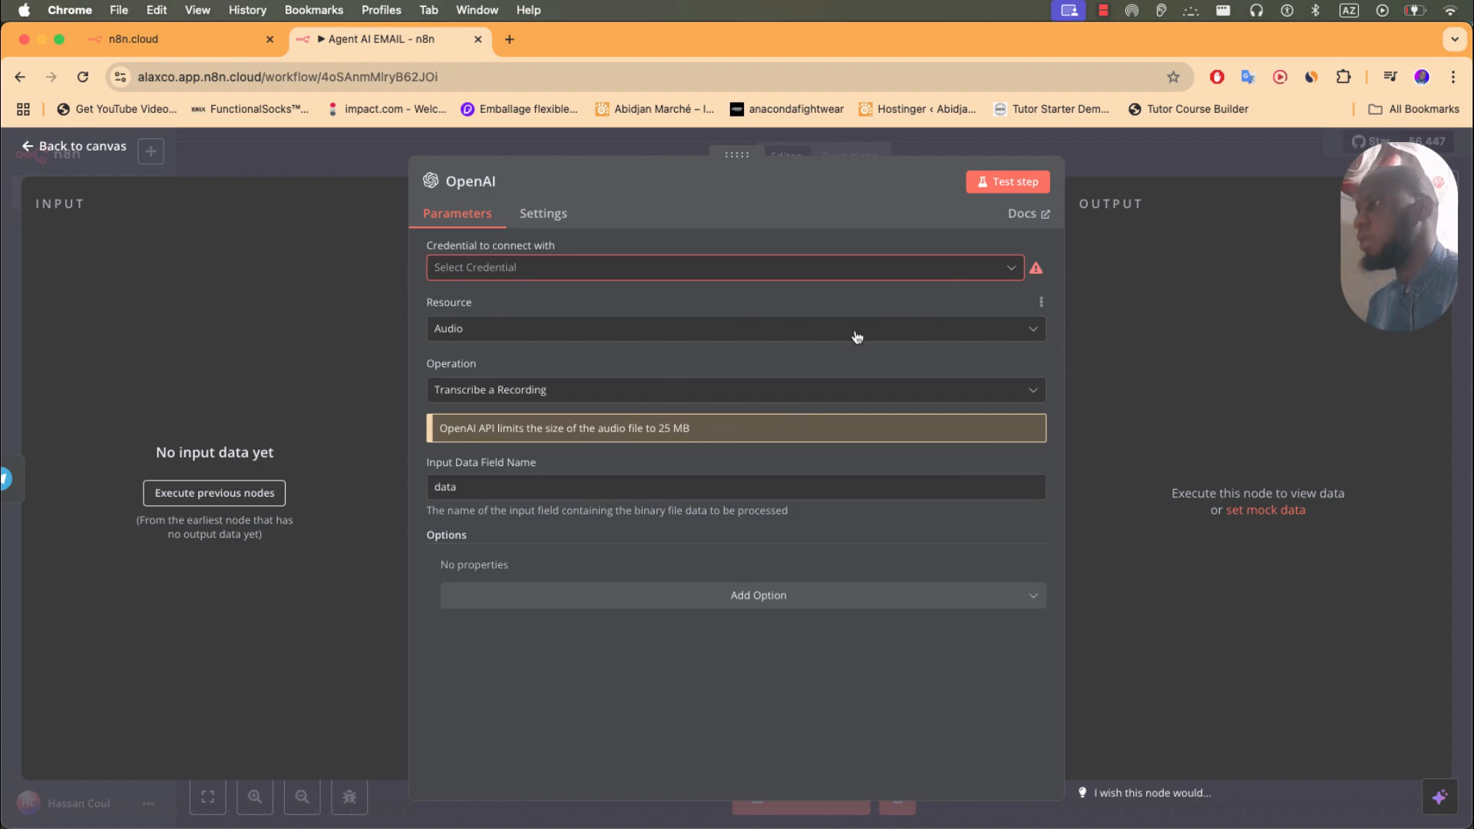
{"action": "left_click", "coordinate": [949, 270]}
{"action": "left_click", "coordinate": [672, 321]}
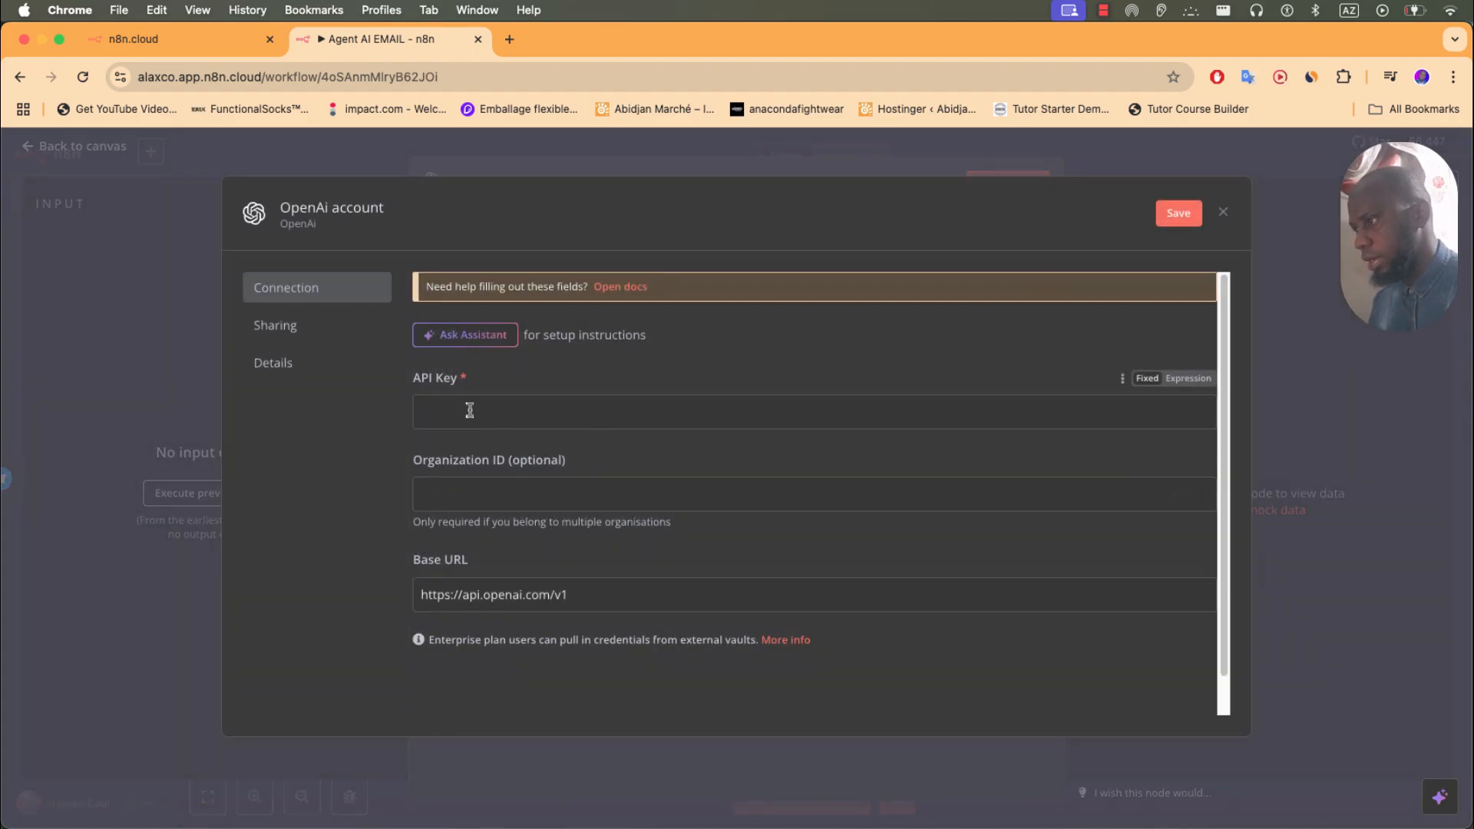
{"action": "left_click", "coordinate": [508, 500]}
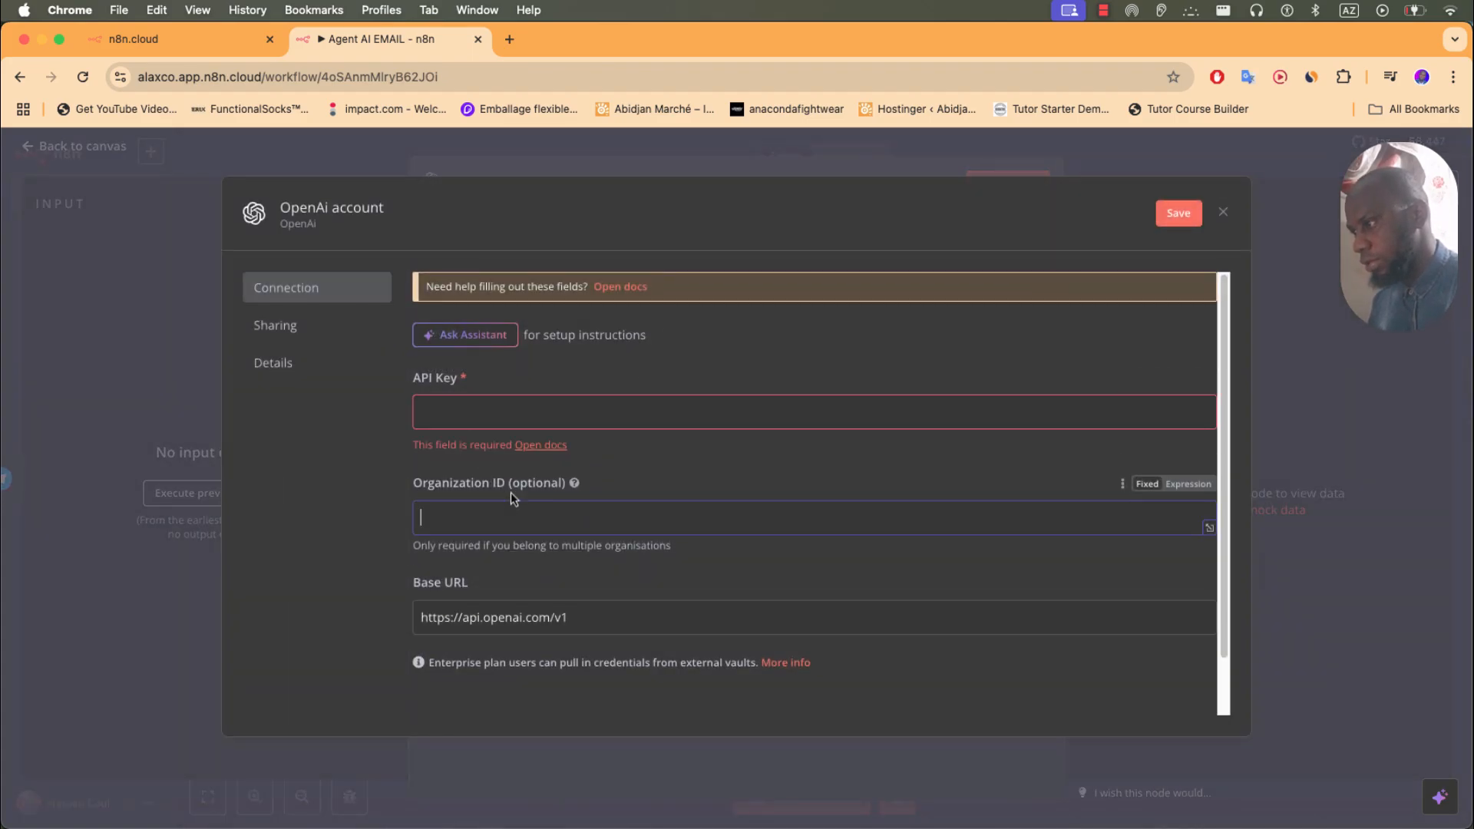
{"action": "left_click", "coordinate": [510, 426]}
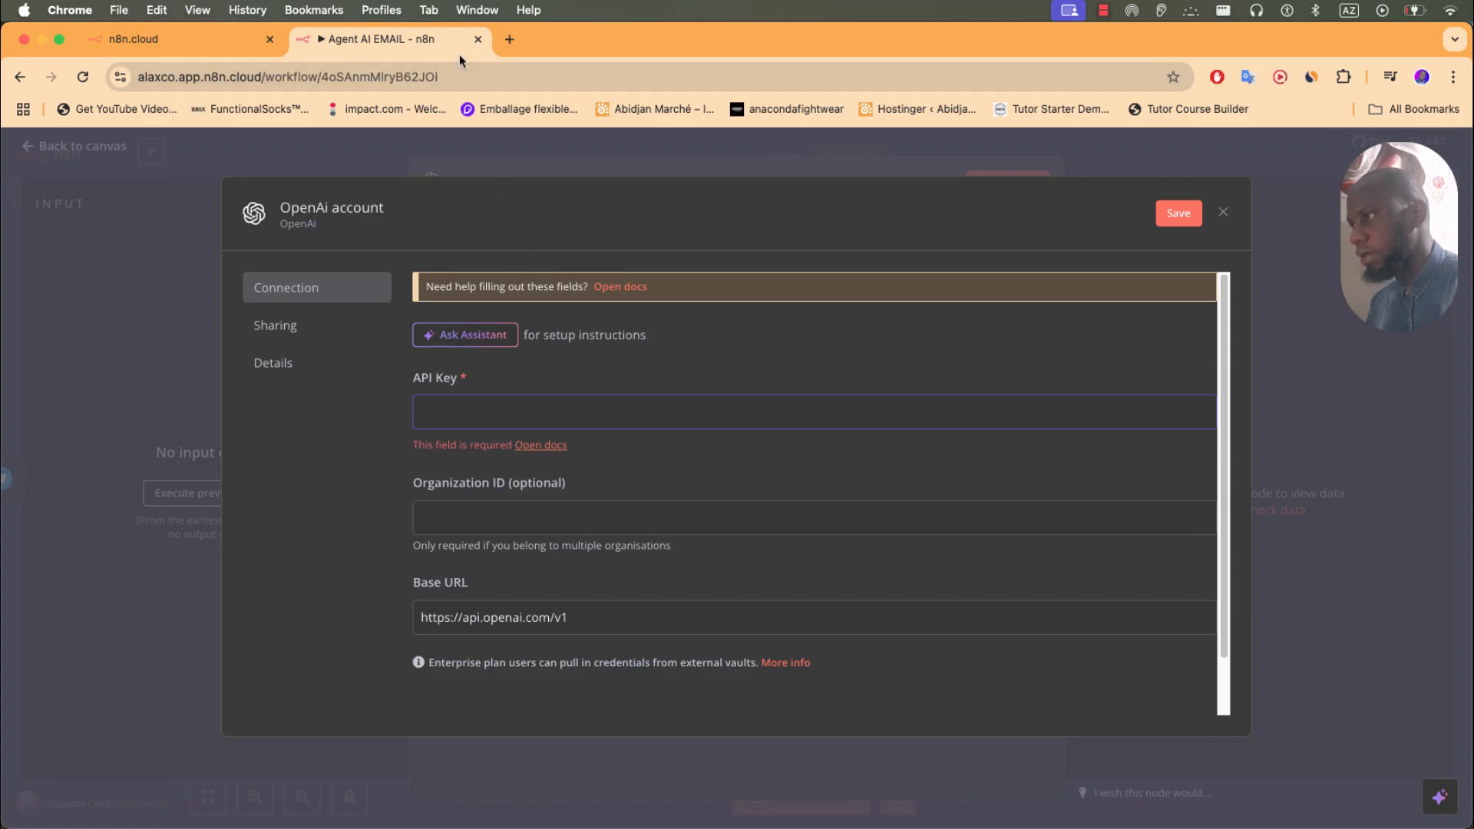
{"action": "left_click", "coordinate": [510, 39]}
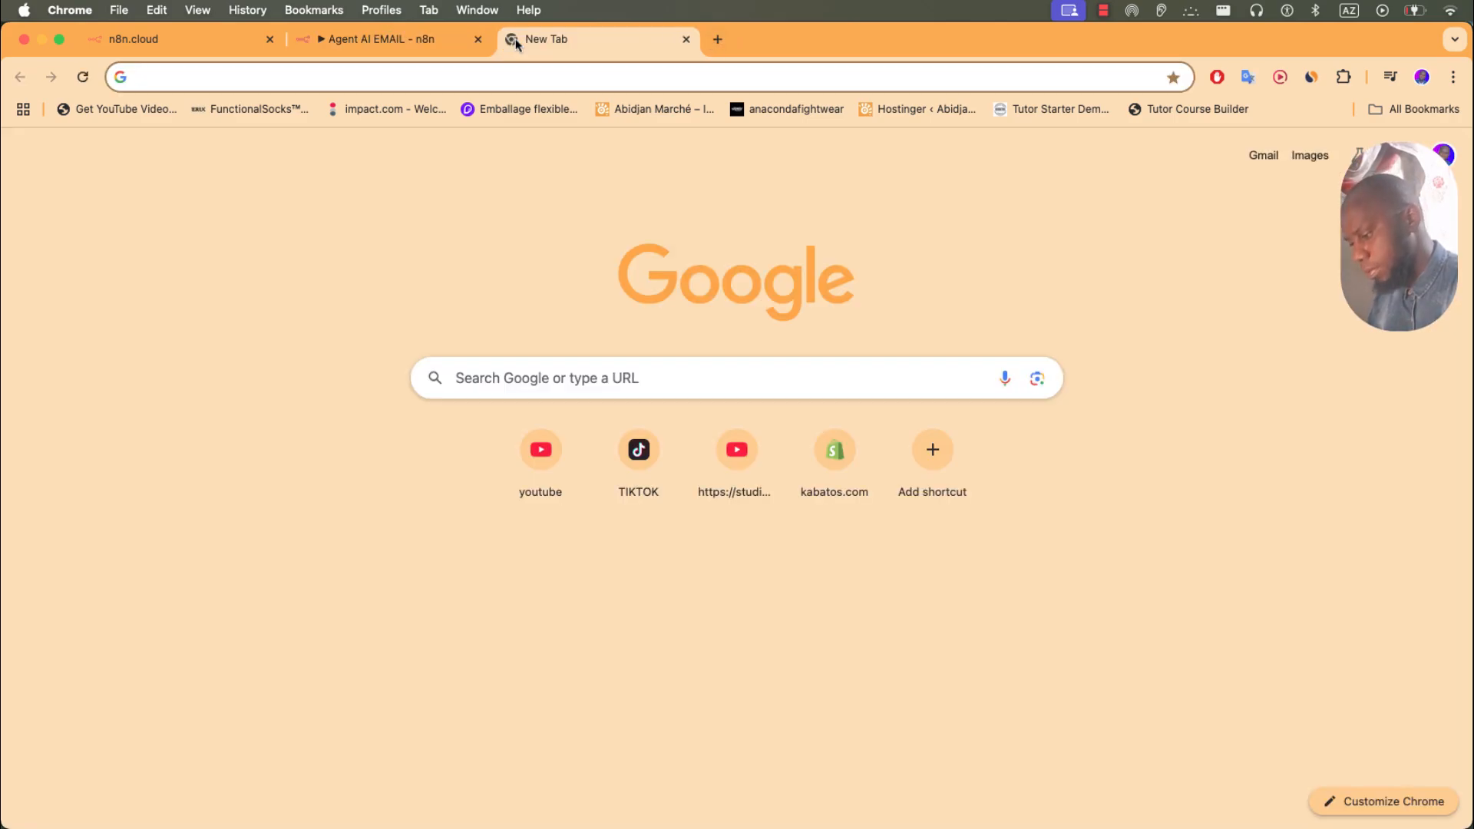
- Load platform.openai.com in the new tab from the 'pl' address suggestion
{"action": "type", "text": "pl"}
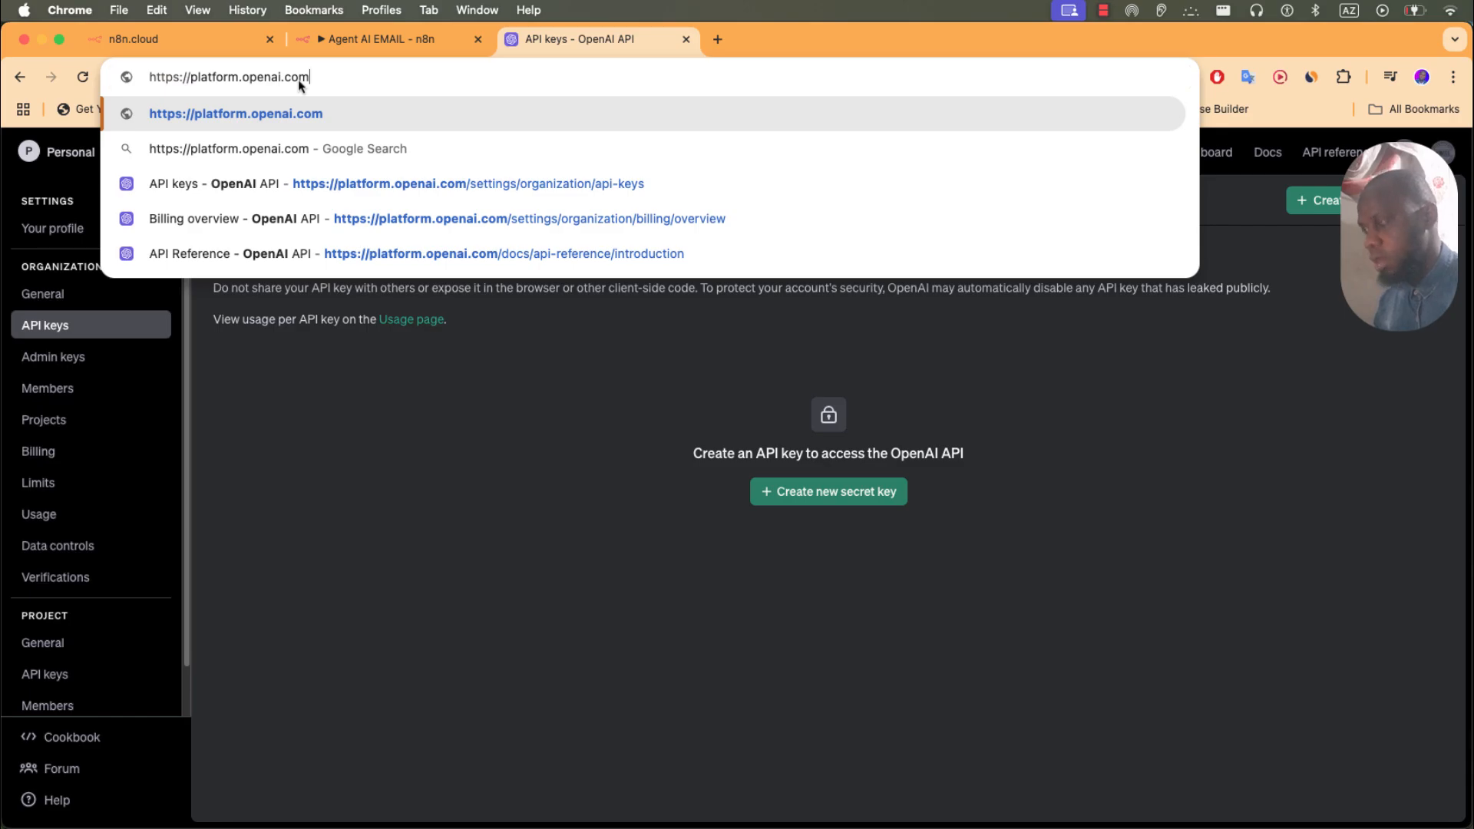
{"action": "type", "text": "`"}
{"action": "key", "text": "BackSpace"}
{"action": "key", "text": "Return"}
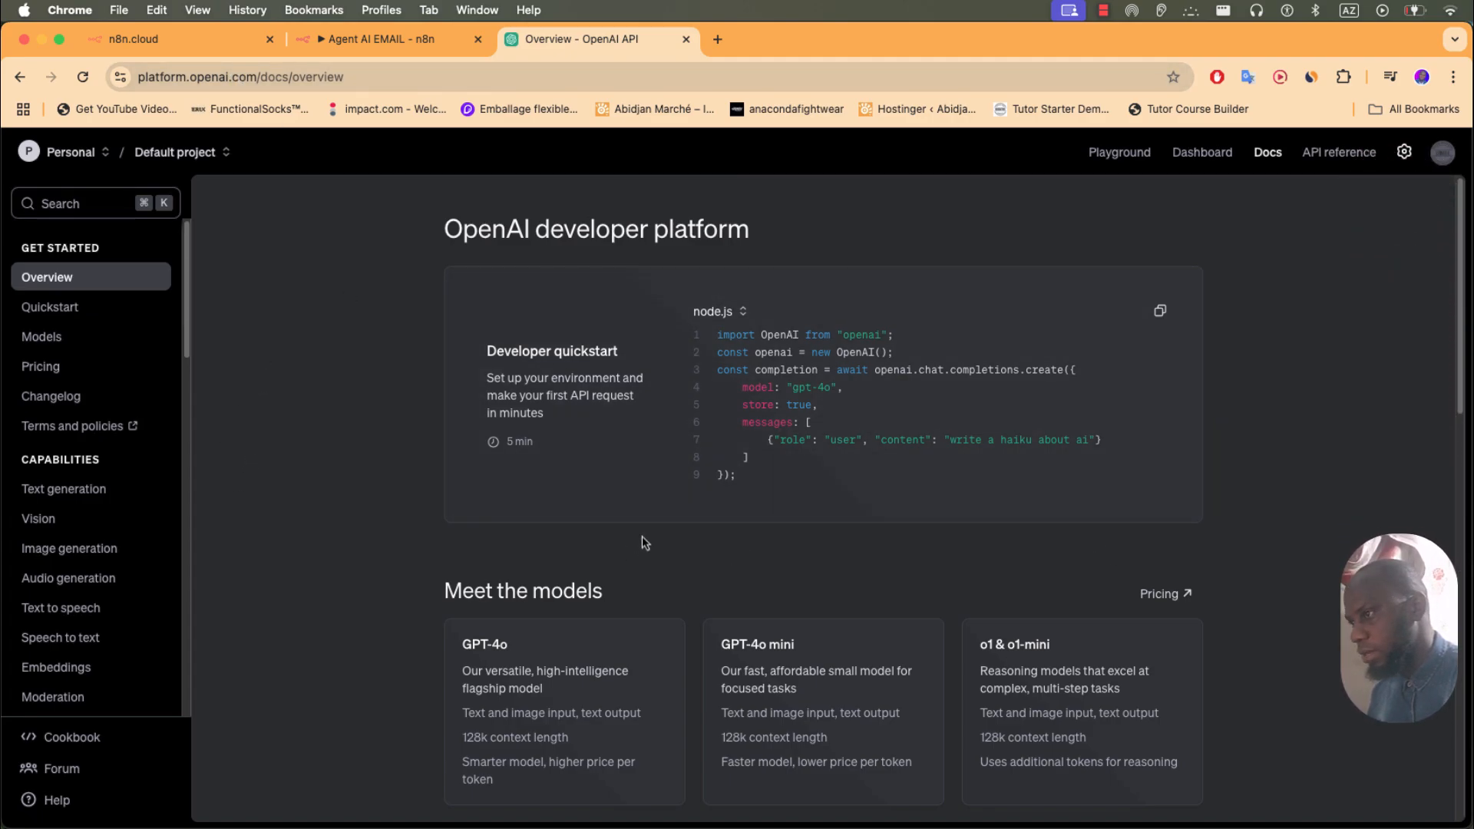
- Create a secret key named 'Agent AI' for the Default project on the API keys page
{"action": "left_click", "coordinate": [1438, 159]}
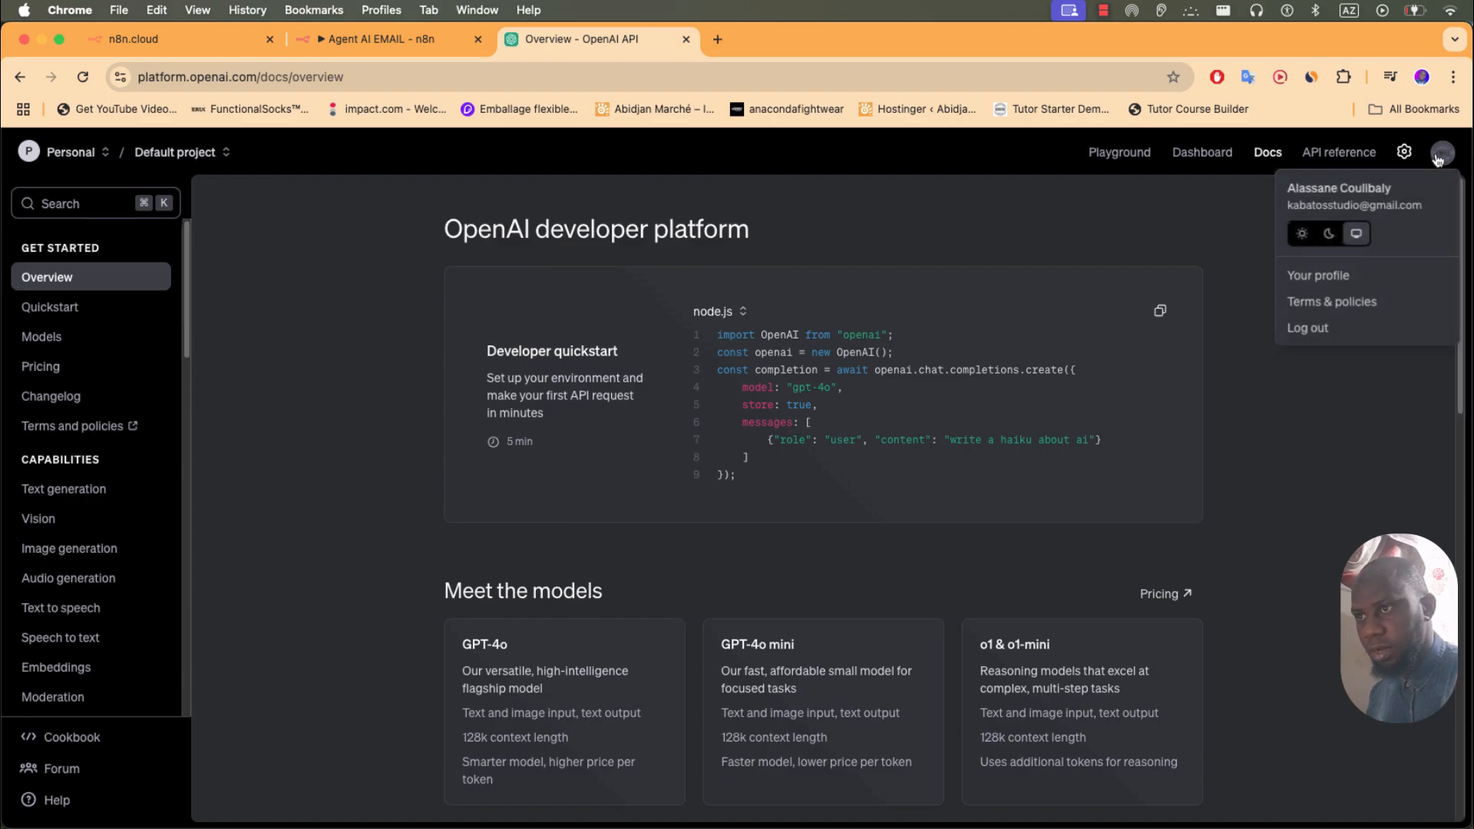
{"action": "left_click", "coordinate": [1334, 275]}
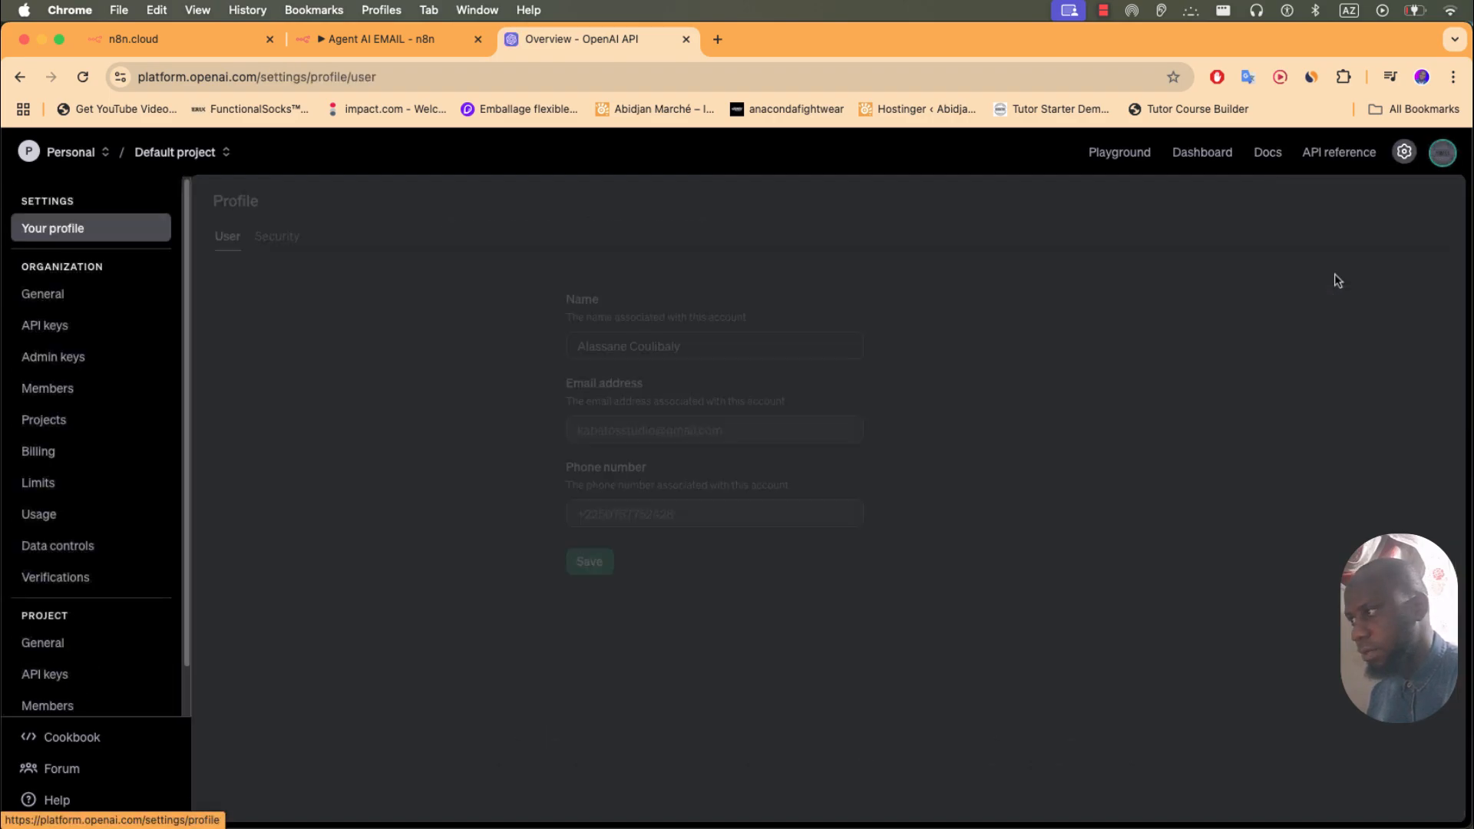
{"action": "left_click", "coordinate": [61, 335]}
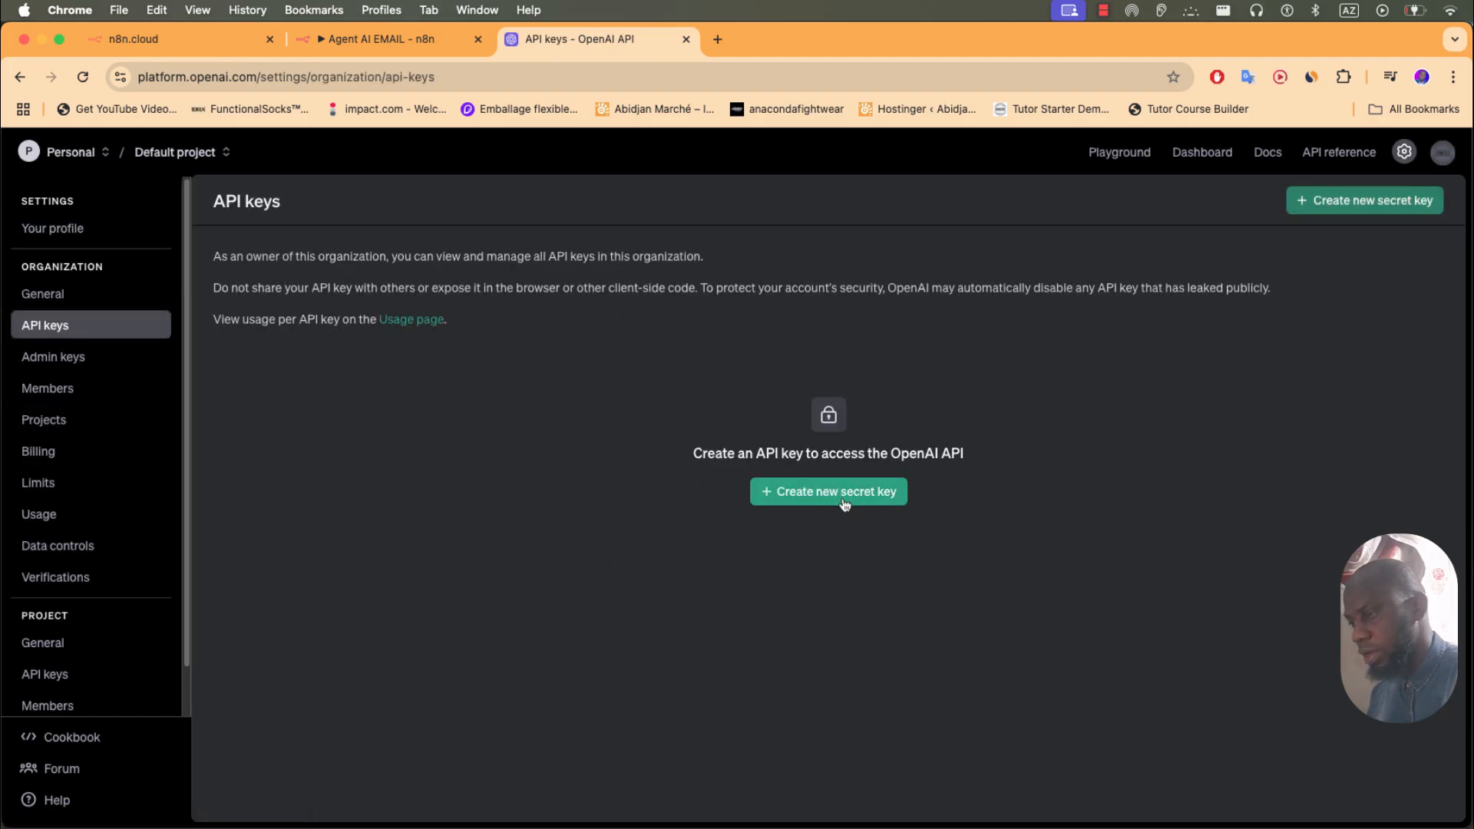
{"action": "left_click", "coordinate": [846, 497]}
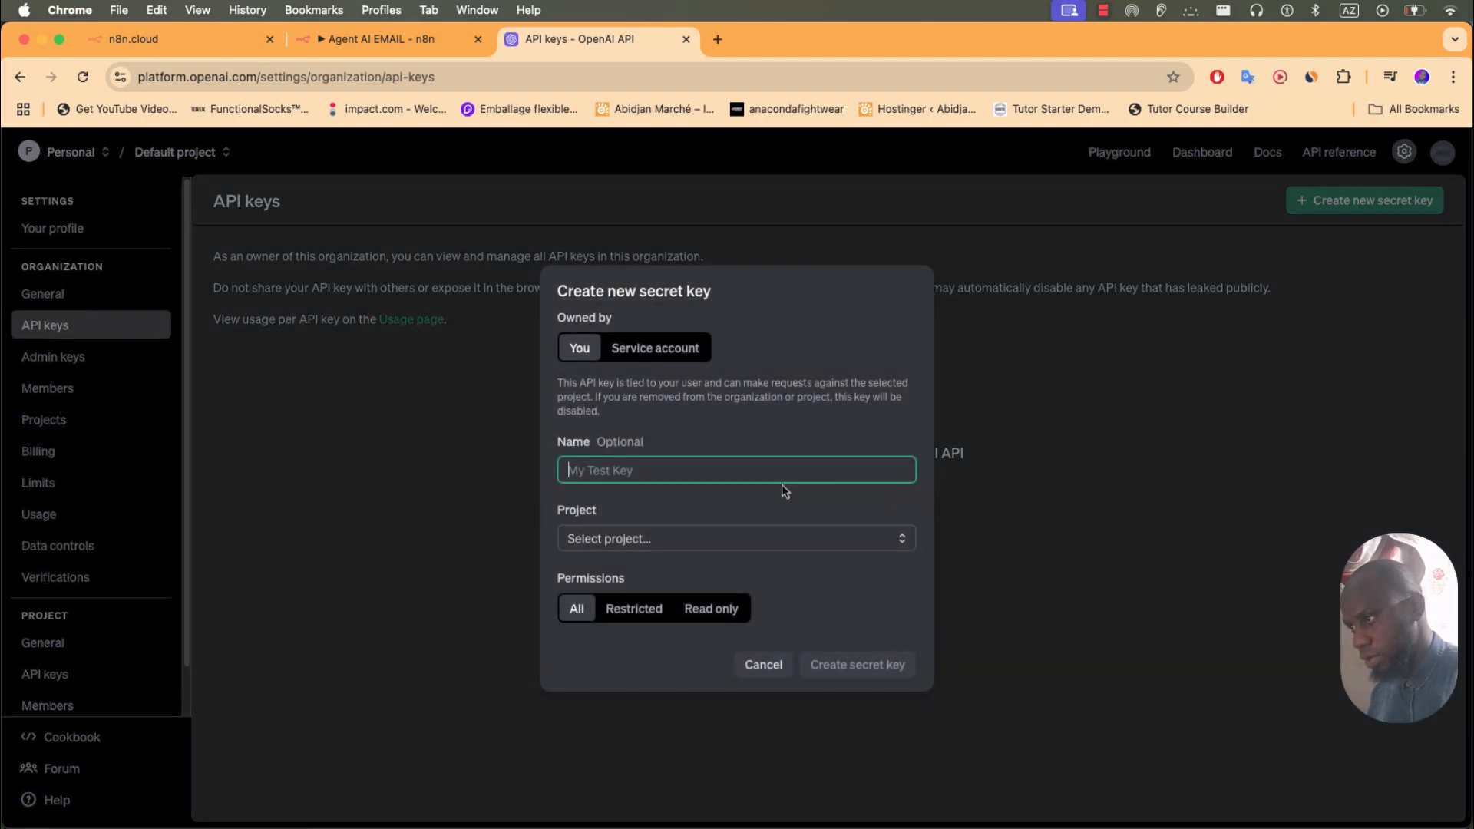
{"action": "type", "text": "Agent AI"}
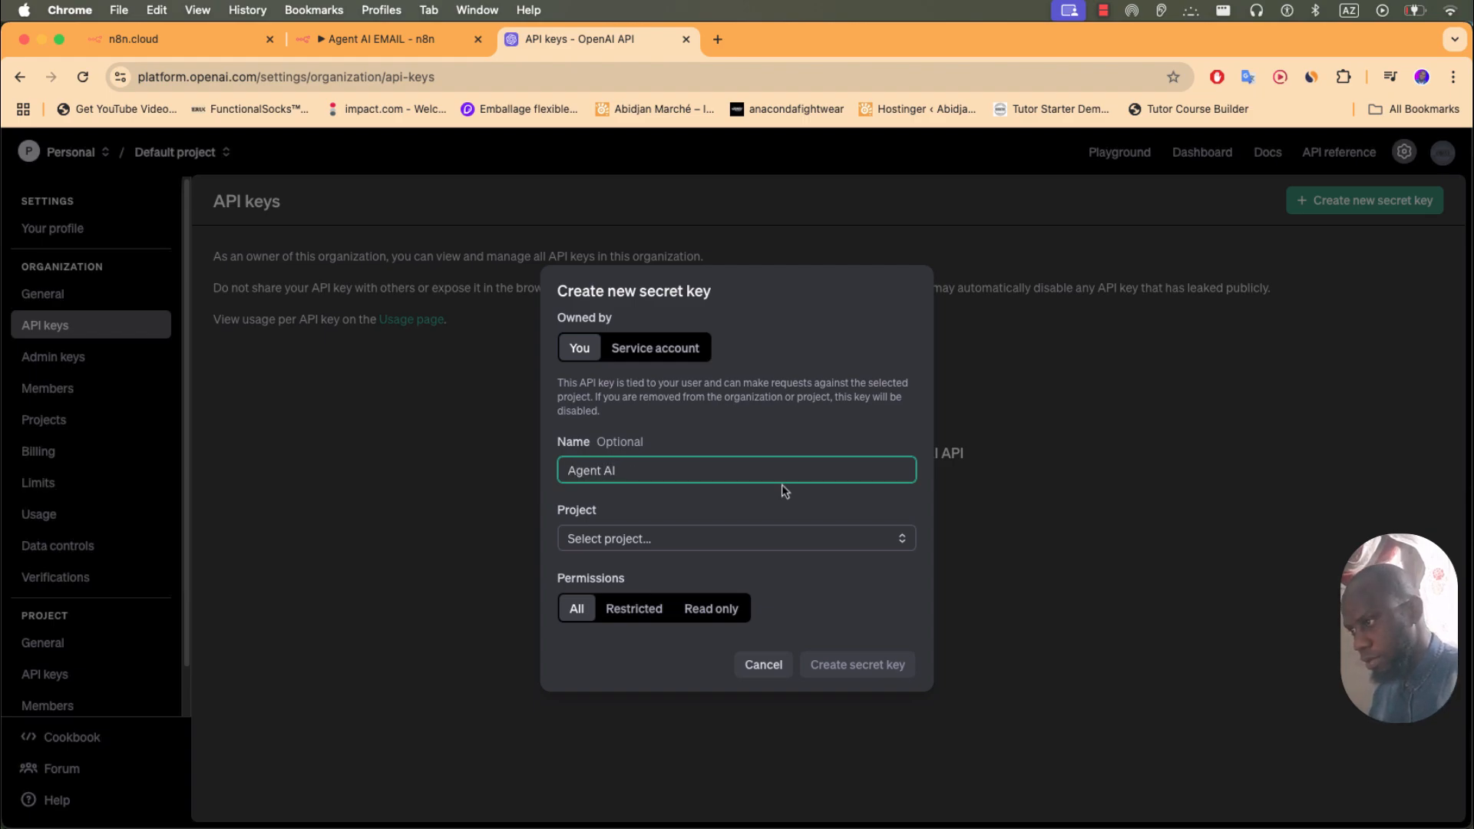
{"action": "left_click", "coordinate": [873, 545]}
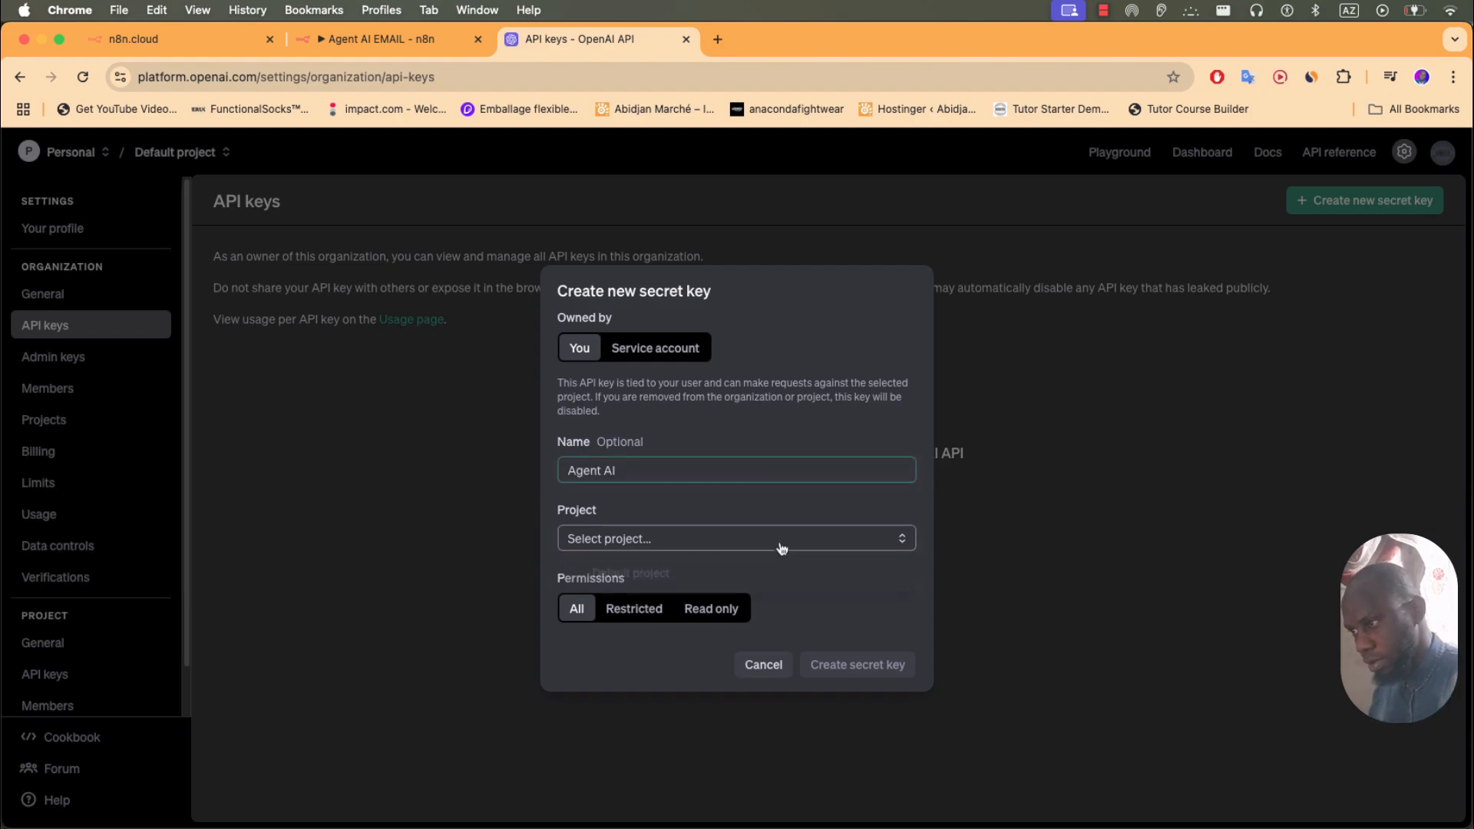
{"action": "left_click", "coordinate": [681, 568]}
{"action": "left_click", "coordinate": [857, 663]}
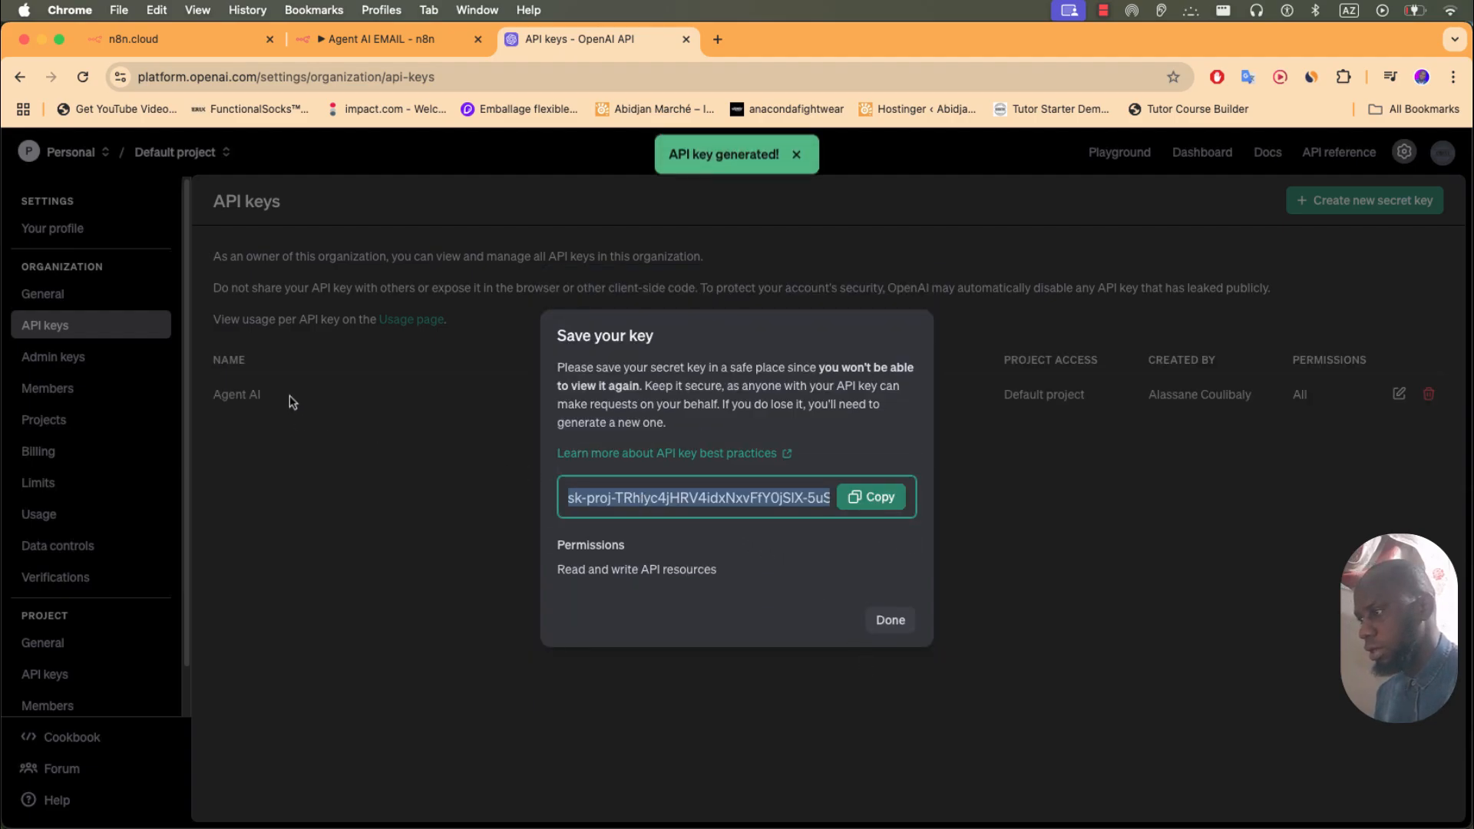
- Paste the copied key into n8n's API Key field and confirm the $8.00 billing credit
{"action": "left_click", "coordinate": [872, 499]}
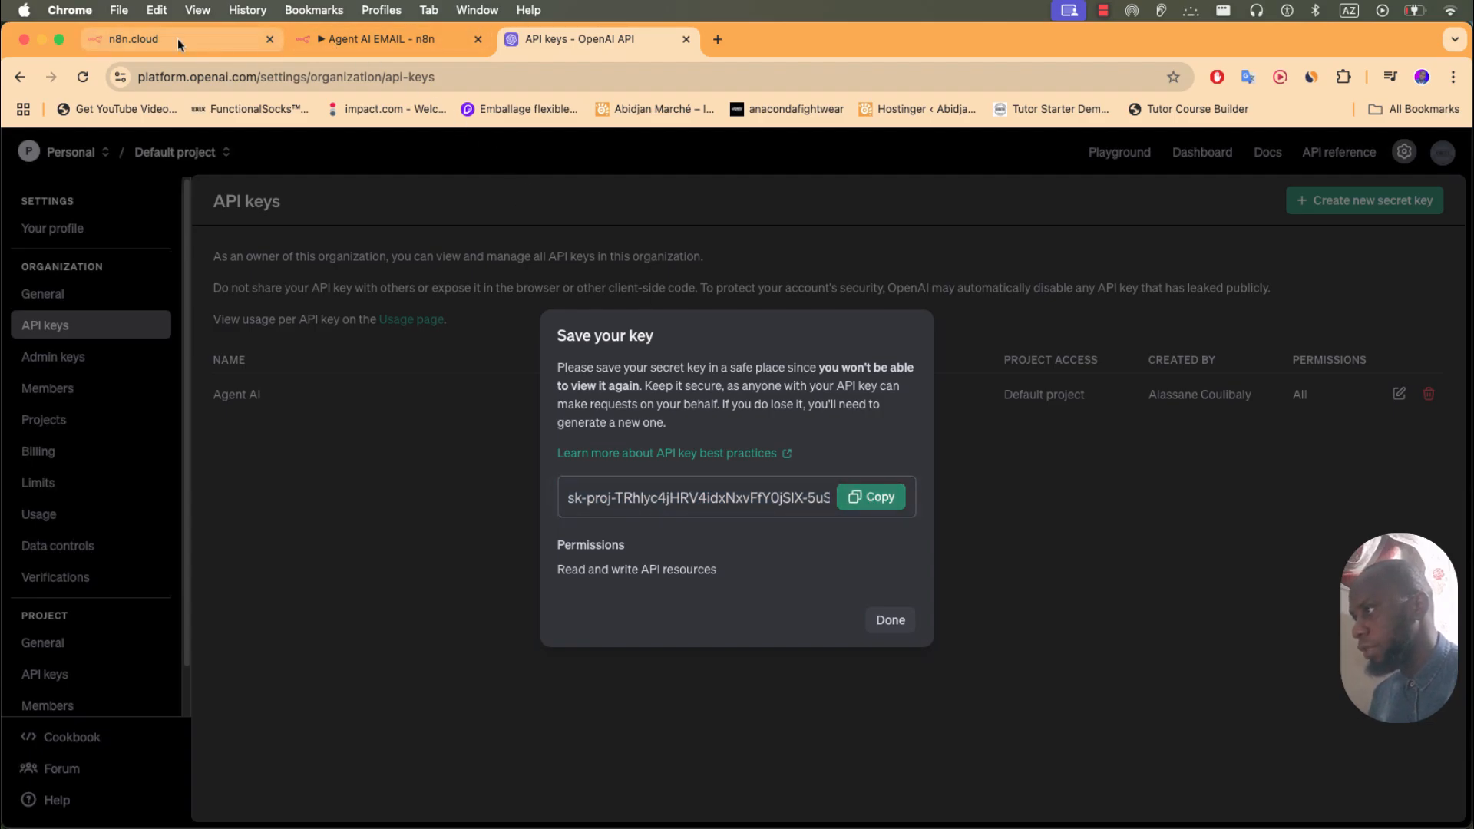
{"action": "left_click", "coordinate": [371, 38]}
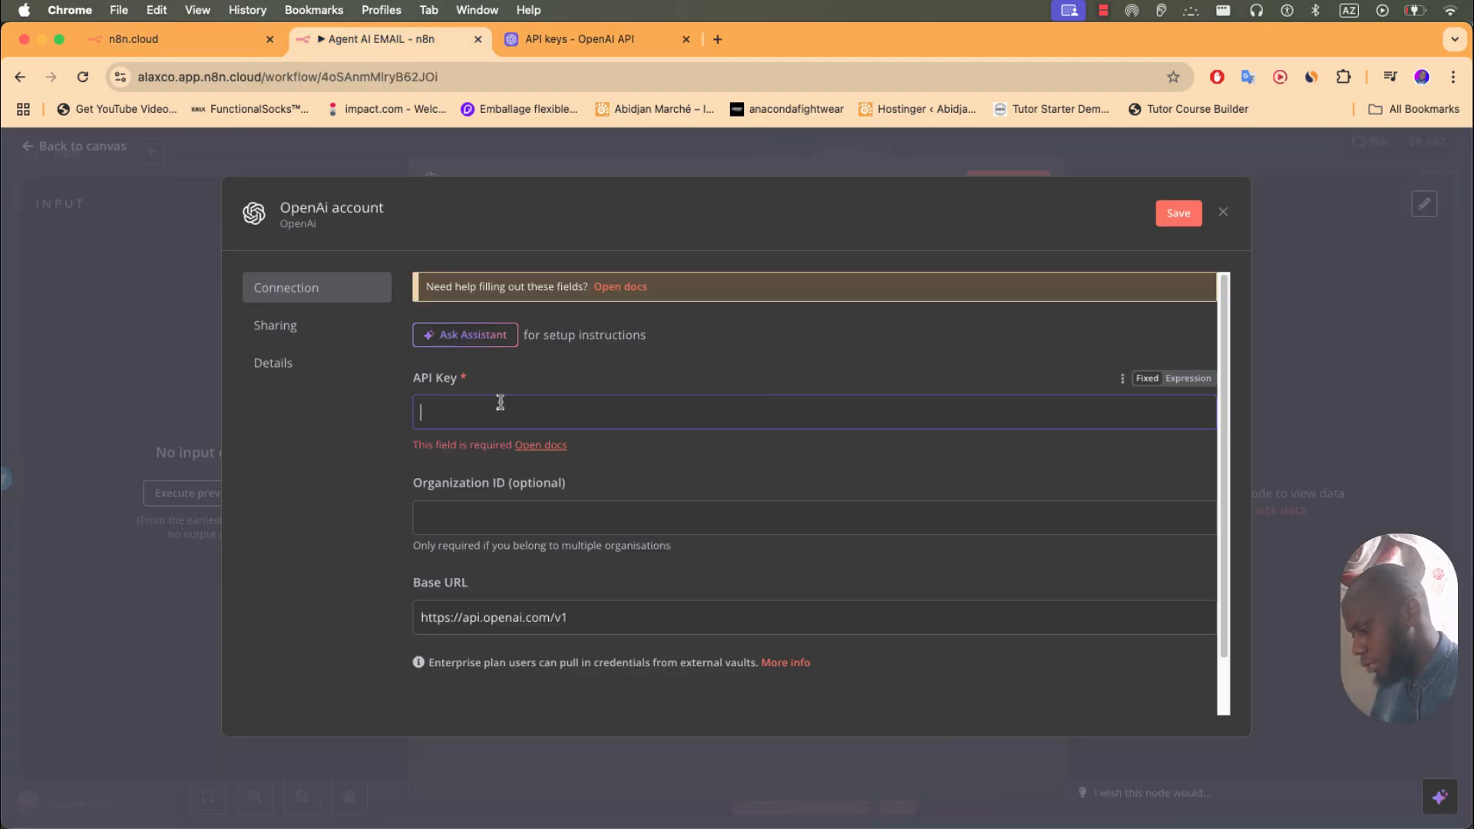
{"action": "key", "text": "super+v"}
{"action": "left_click", "coordinate": [573, 47]}
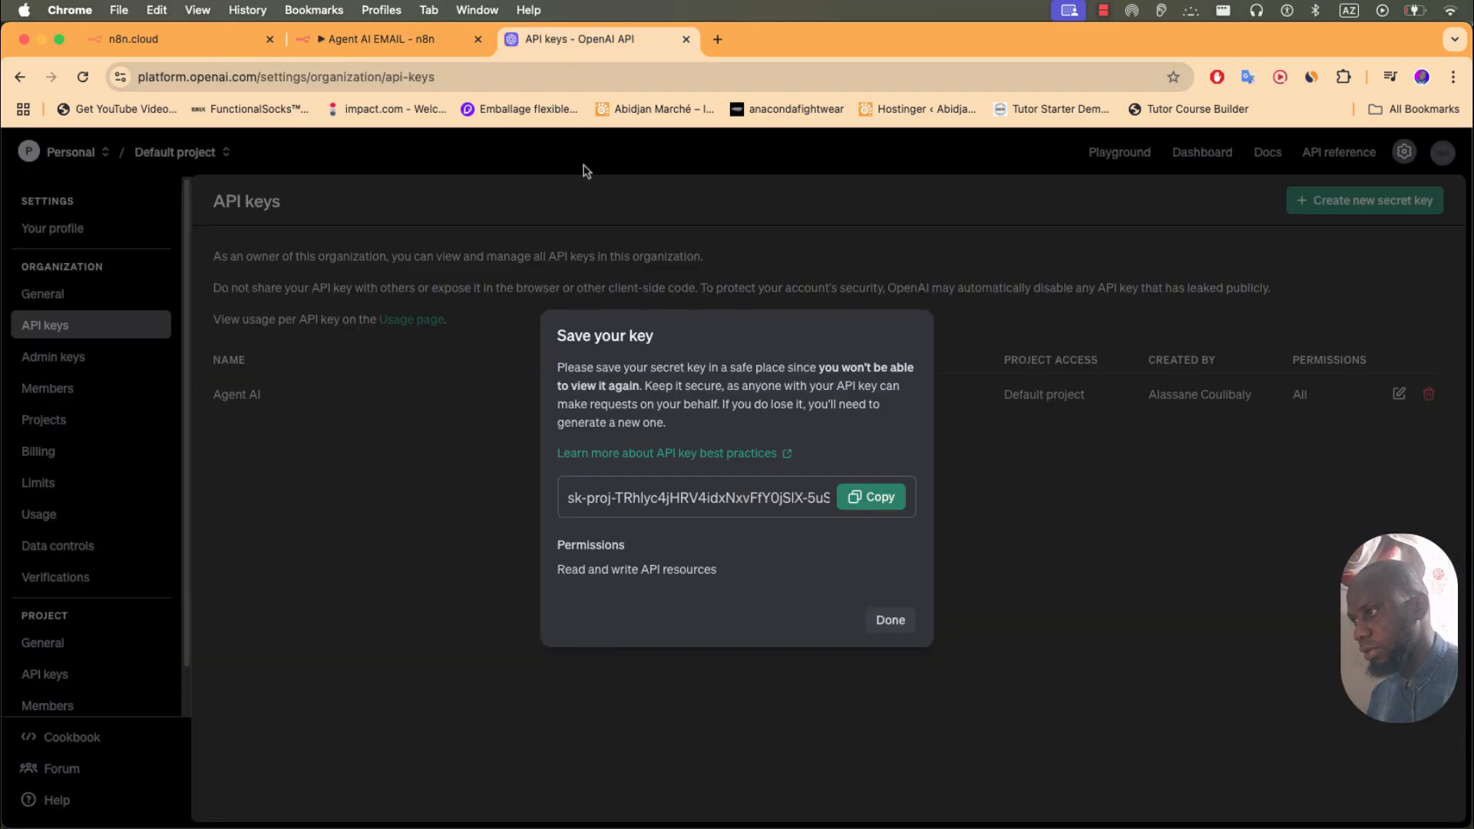
{"action": "left_click", "coordinate": [887, 617]}
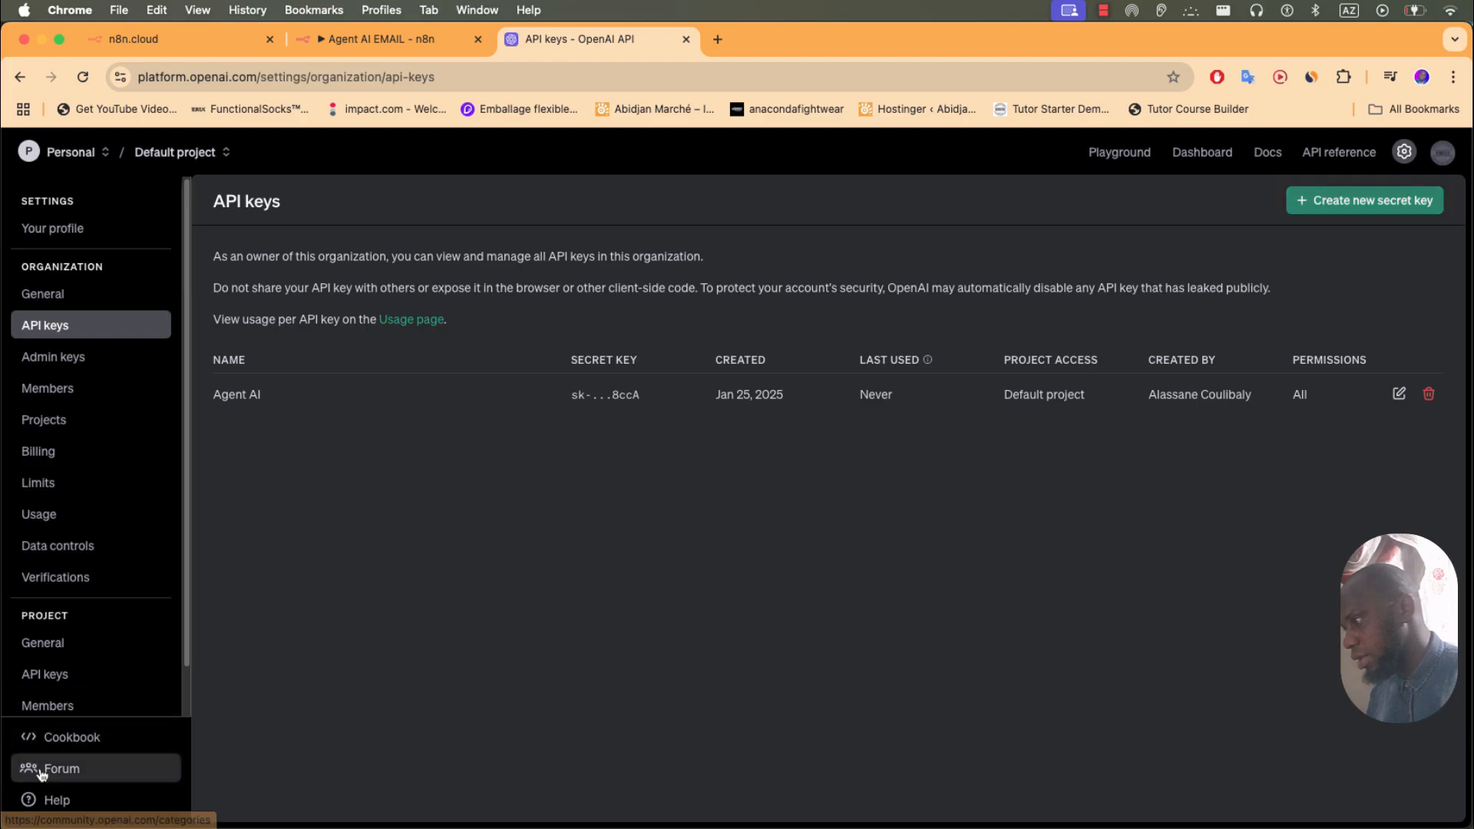
{"action": "left_click", "coordinate": [68, 460]}
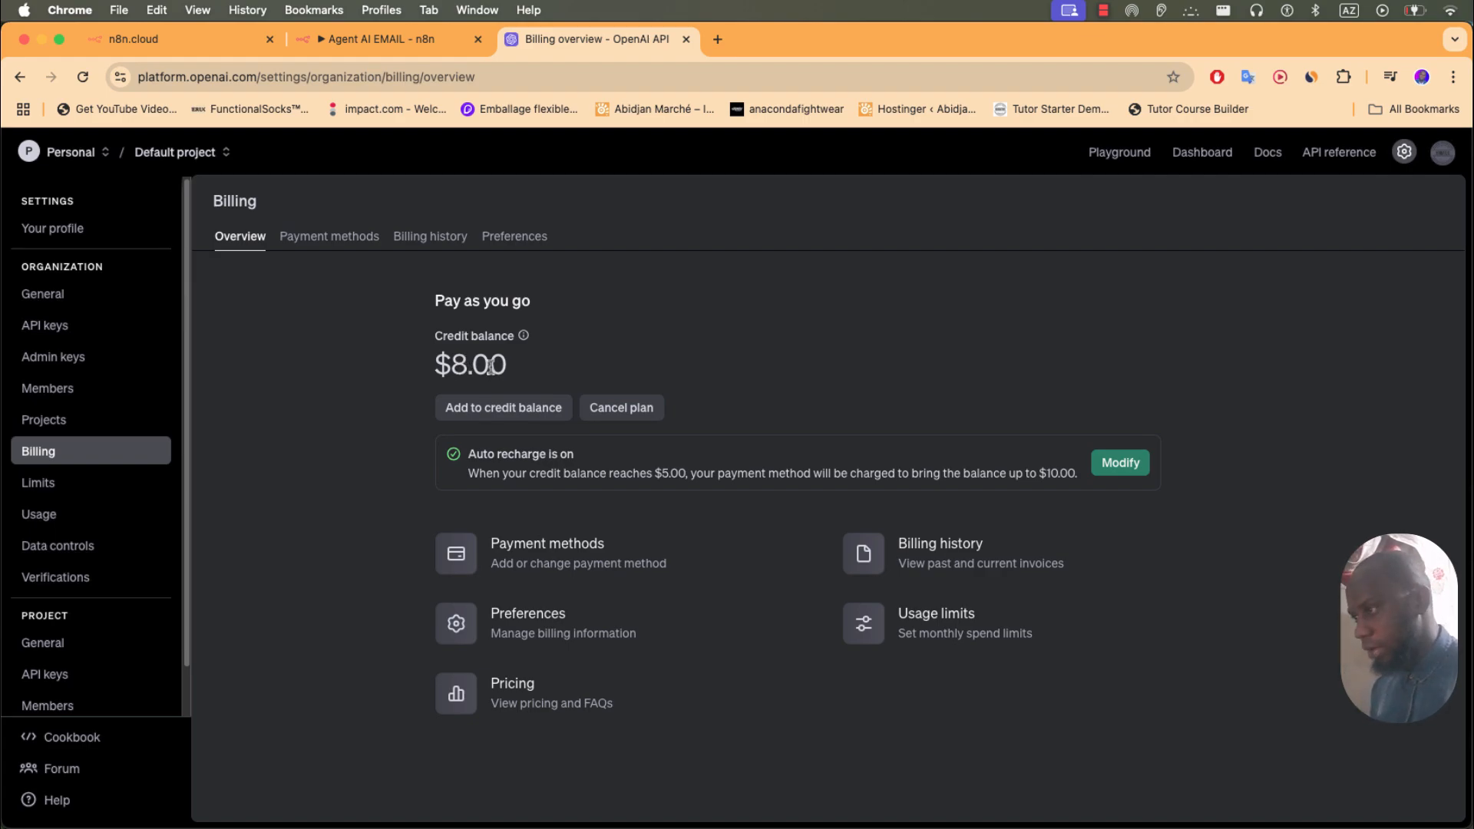
{"action": "left_click", "coordinate": [361, 39]}
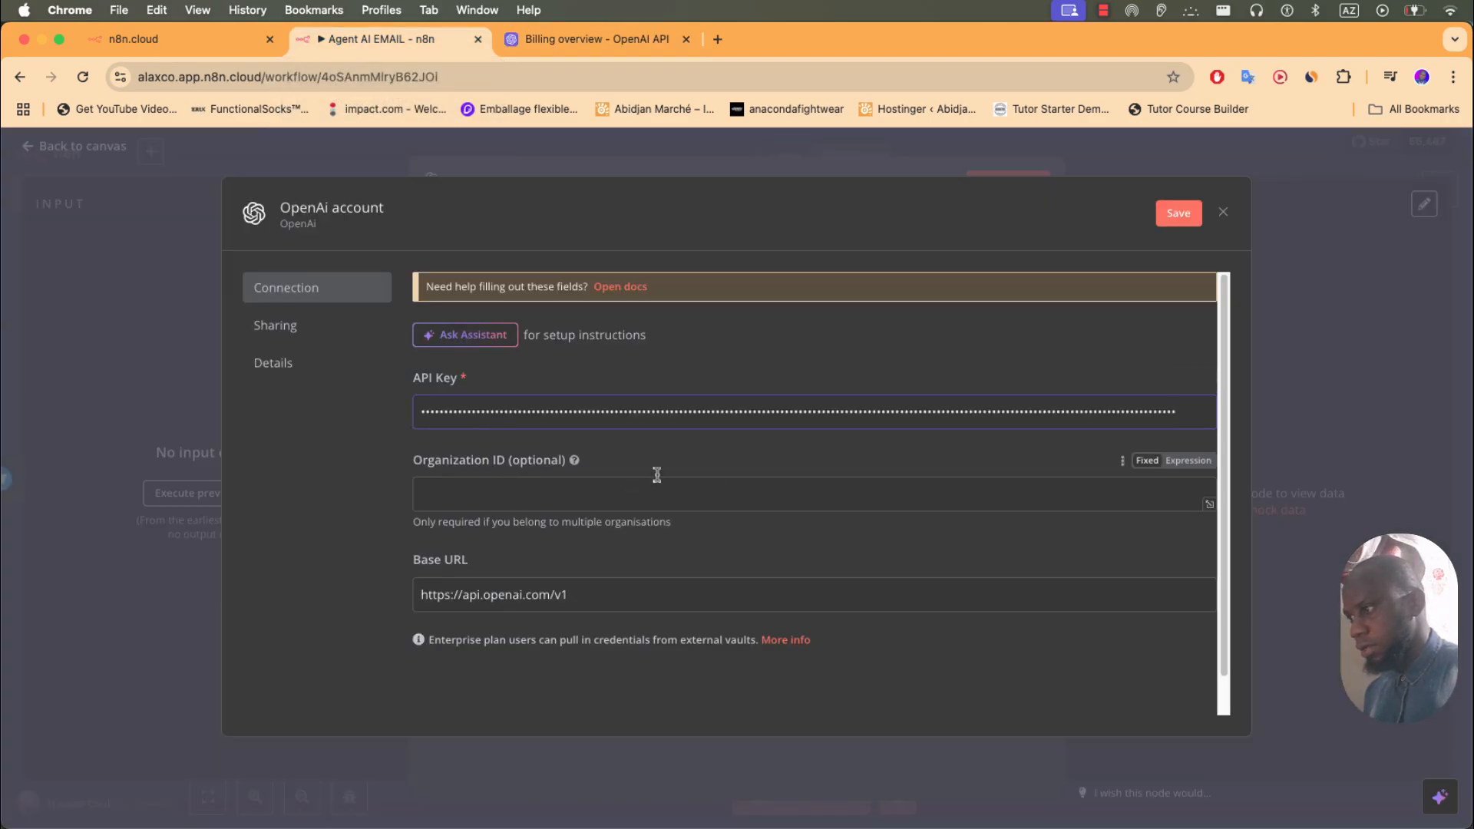
- Save the OpenAi account credential with the pasted key and return to the workflow canvas
{"action": "left_click", "coordinate": [1183, 218]}
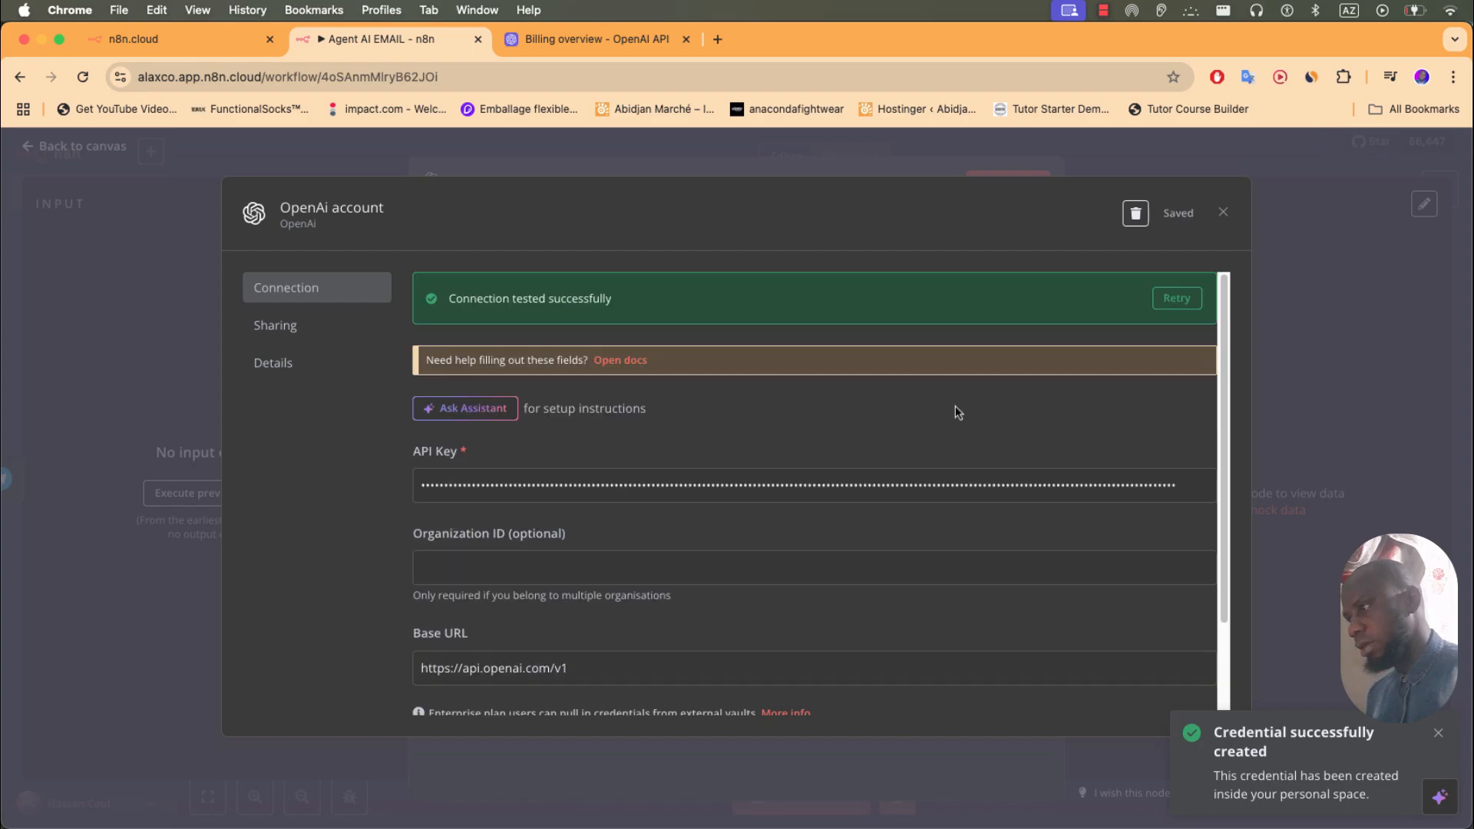
{"action": "left_click", "coordinate": [140, 249]}
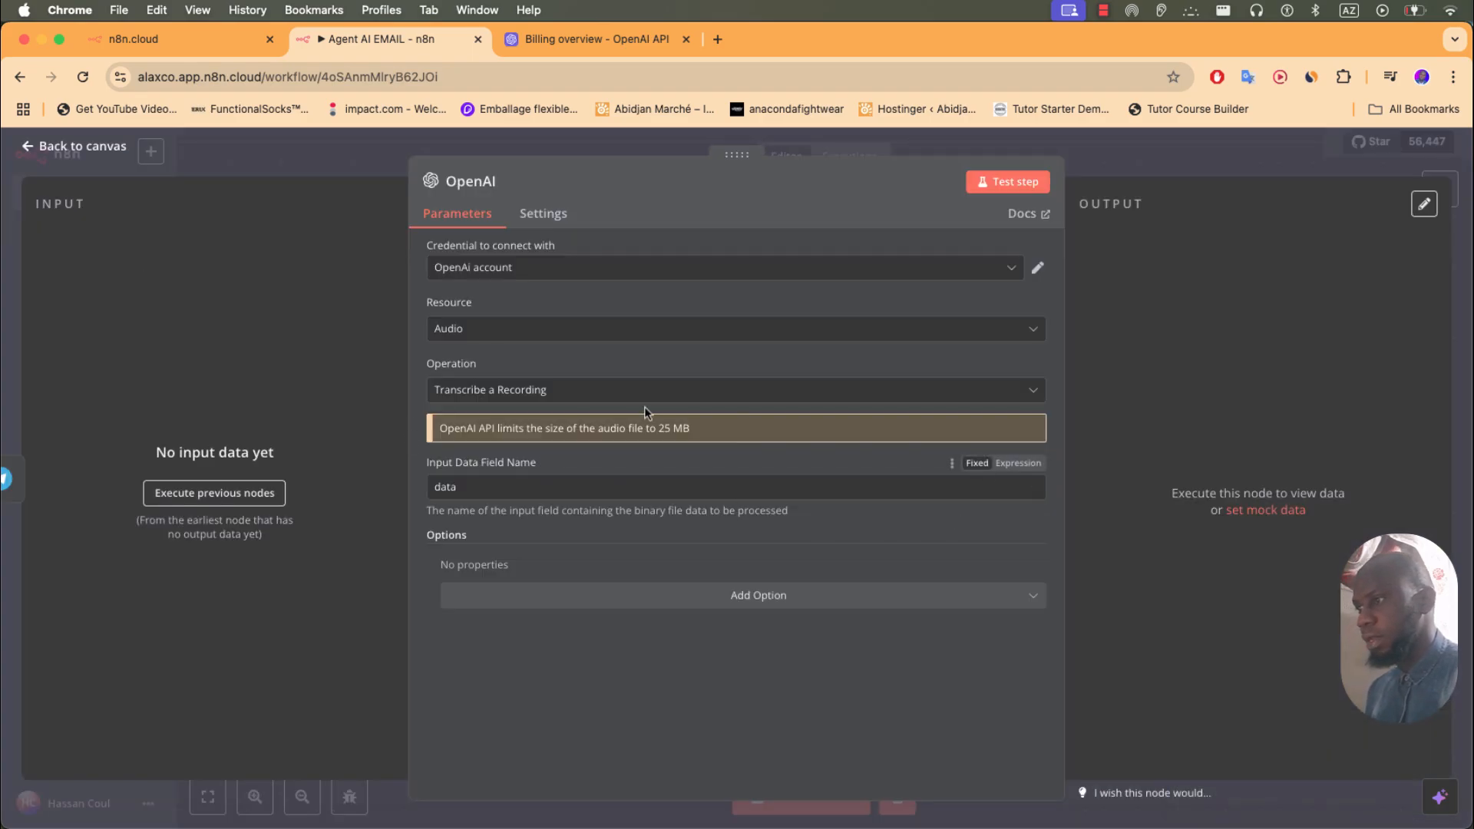
{"action": "left_click", "coordinate": [110, 146]}
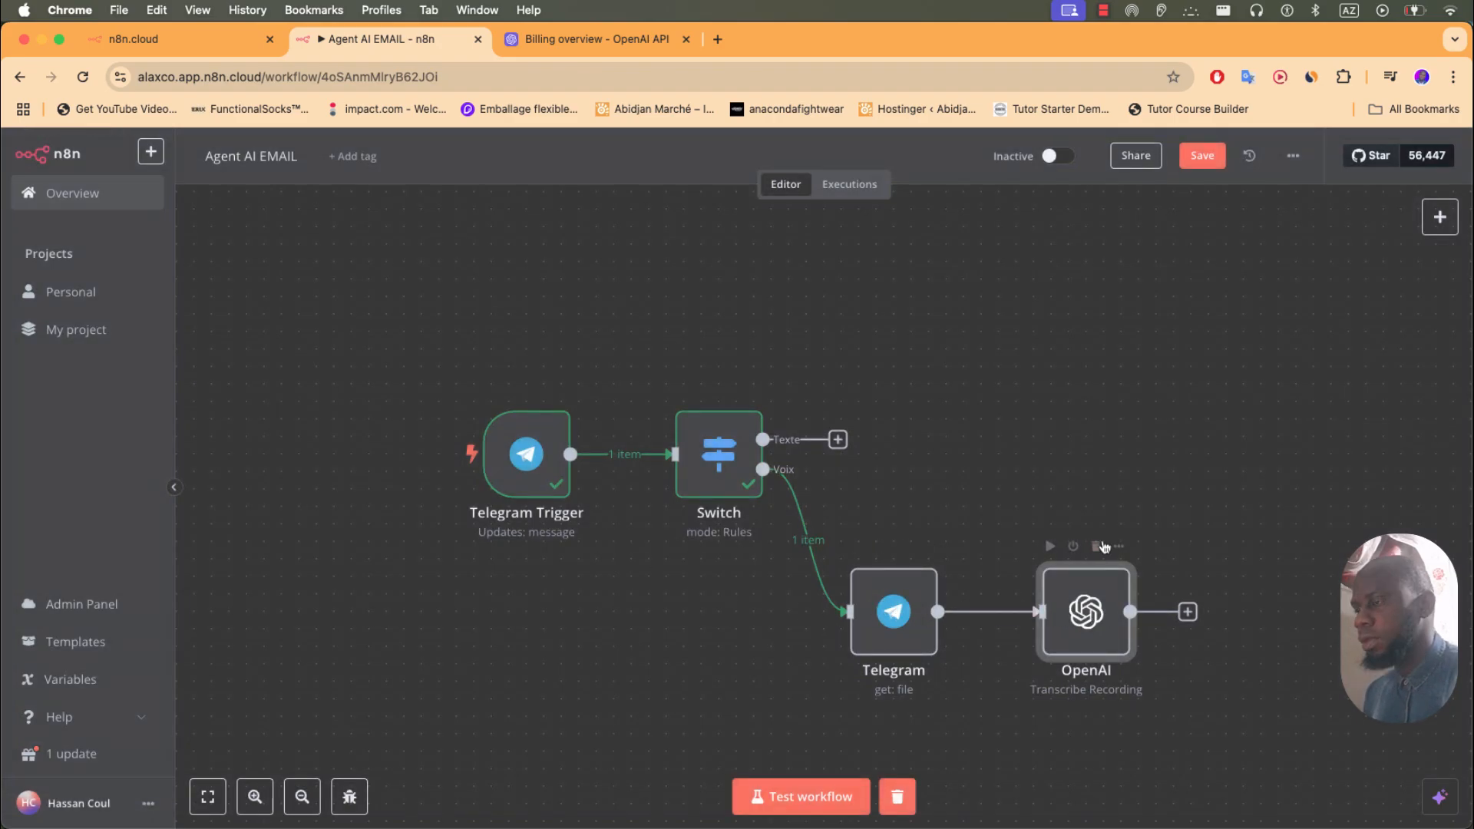
{"action": "left_click_drag", "start_coordinate": [1137, 516], "coordinate": [992, 466]}
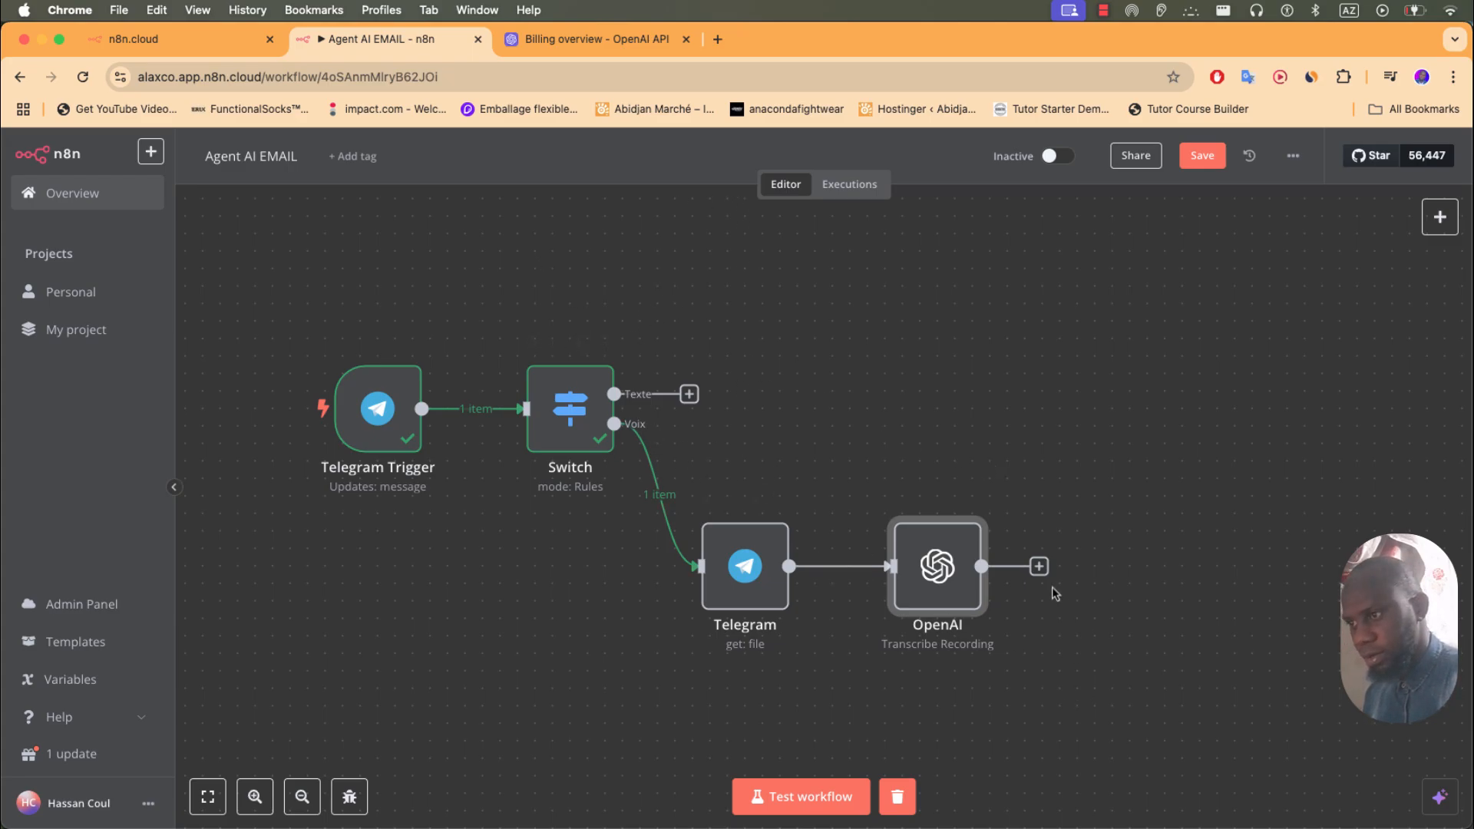
- Add an AI Agent after the Switch's Texte output with its prompt defined below as 'Tache'
{"action": "left_click", "coordinate": [690, 393]}
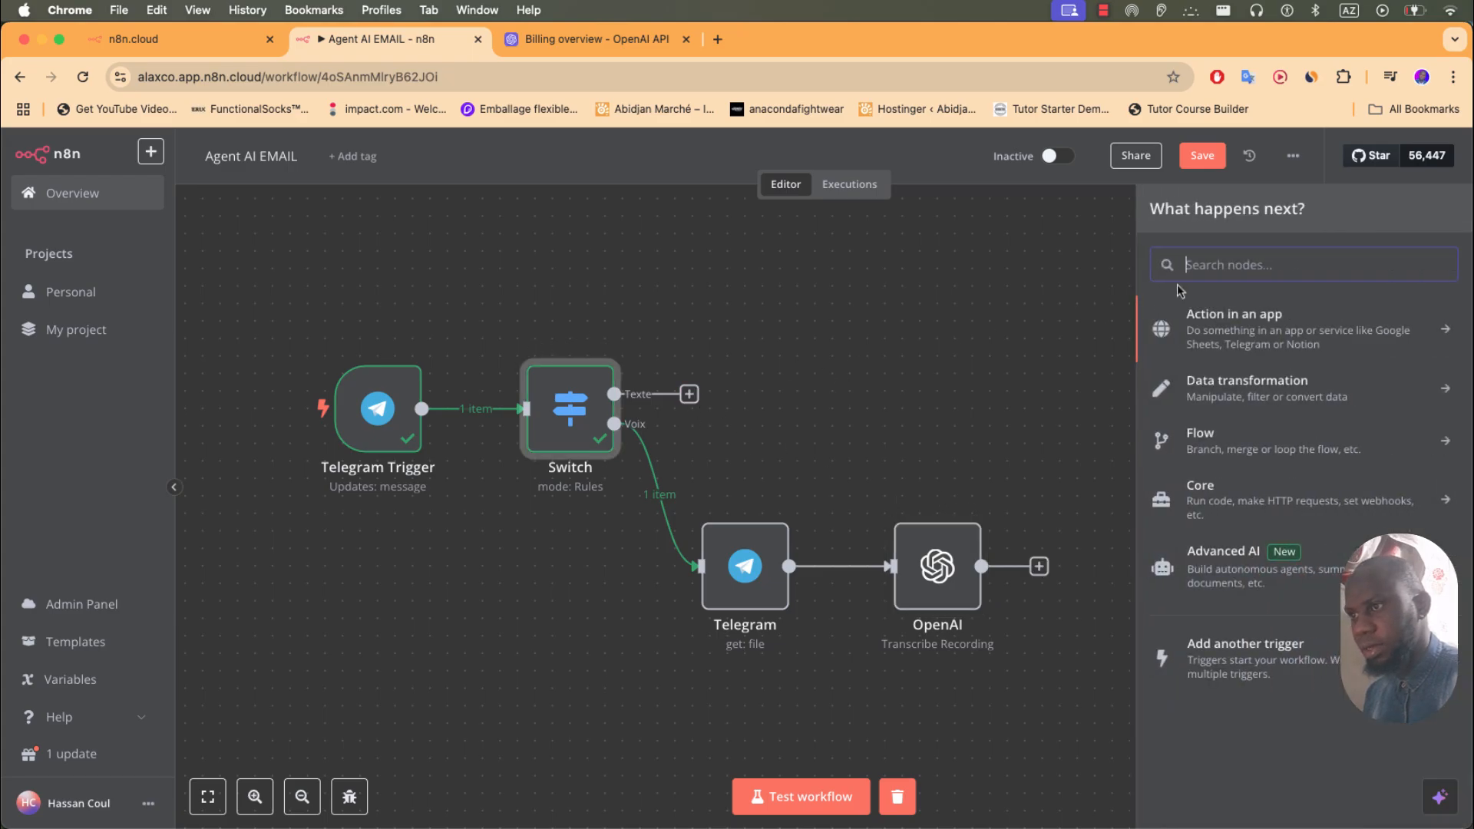
{"action": "type", "text": "AI"}
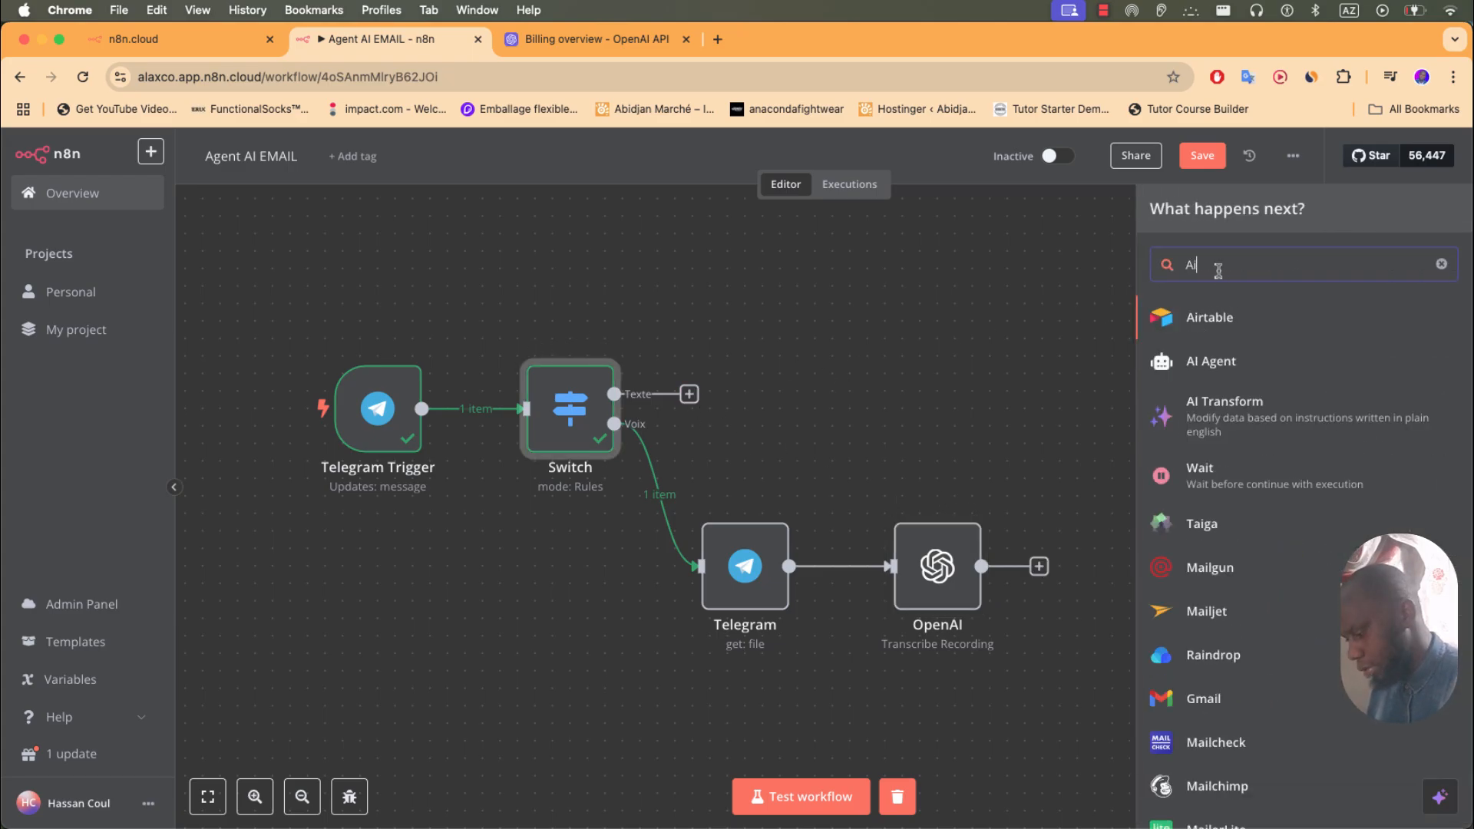
{"action": "type", "text": " a"}
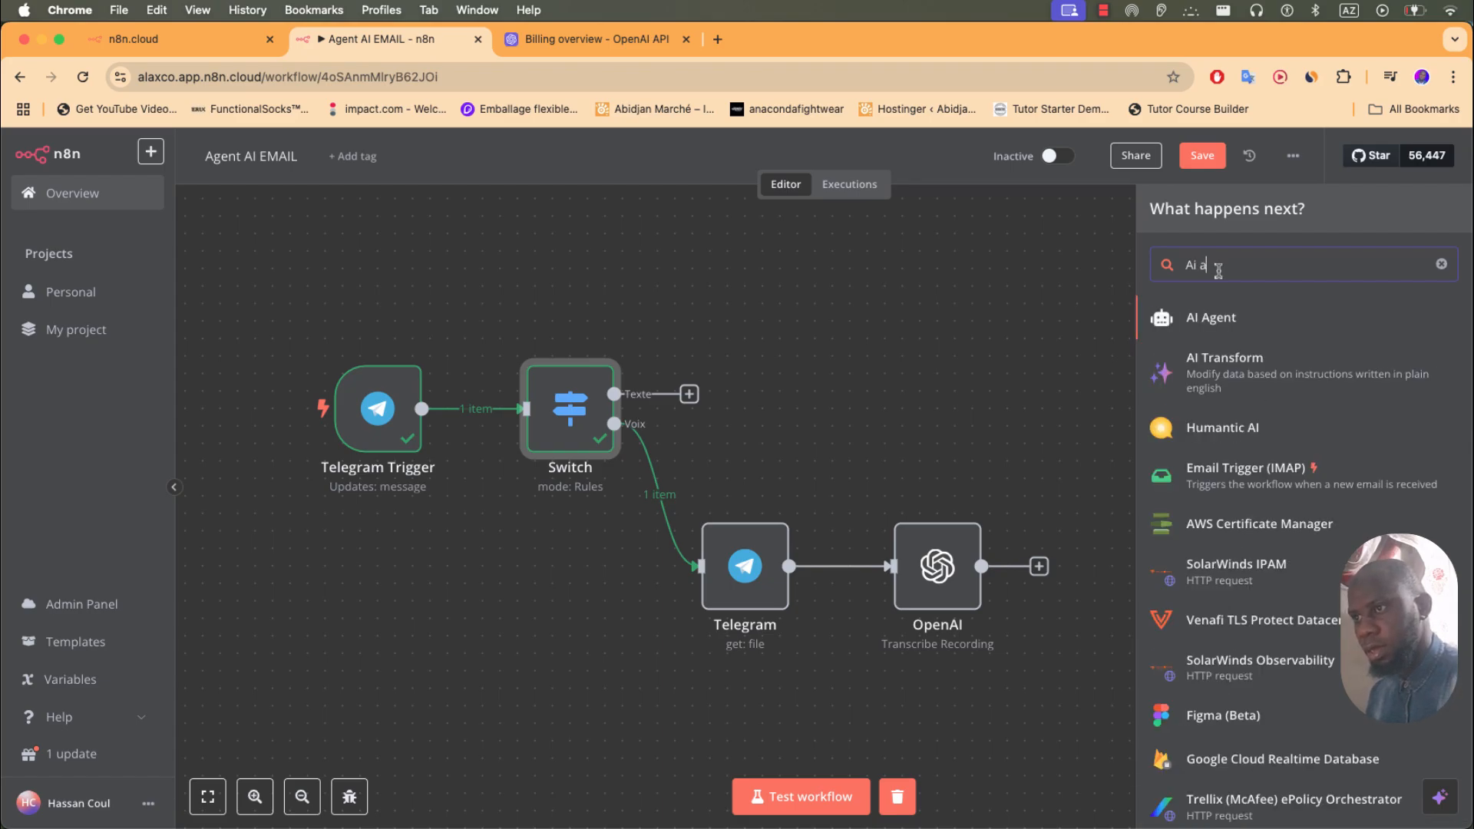
{"action": "left_click", "coordinate": [1211, 317]}
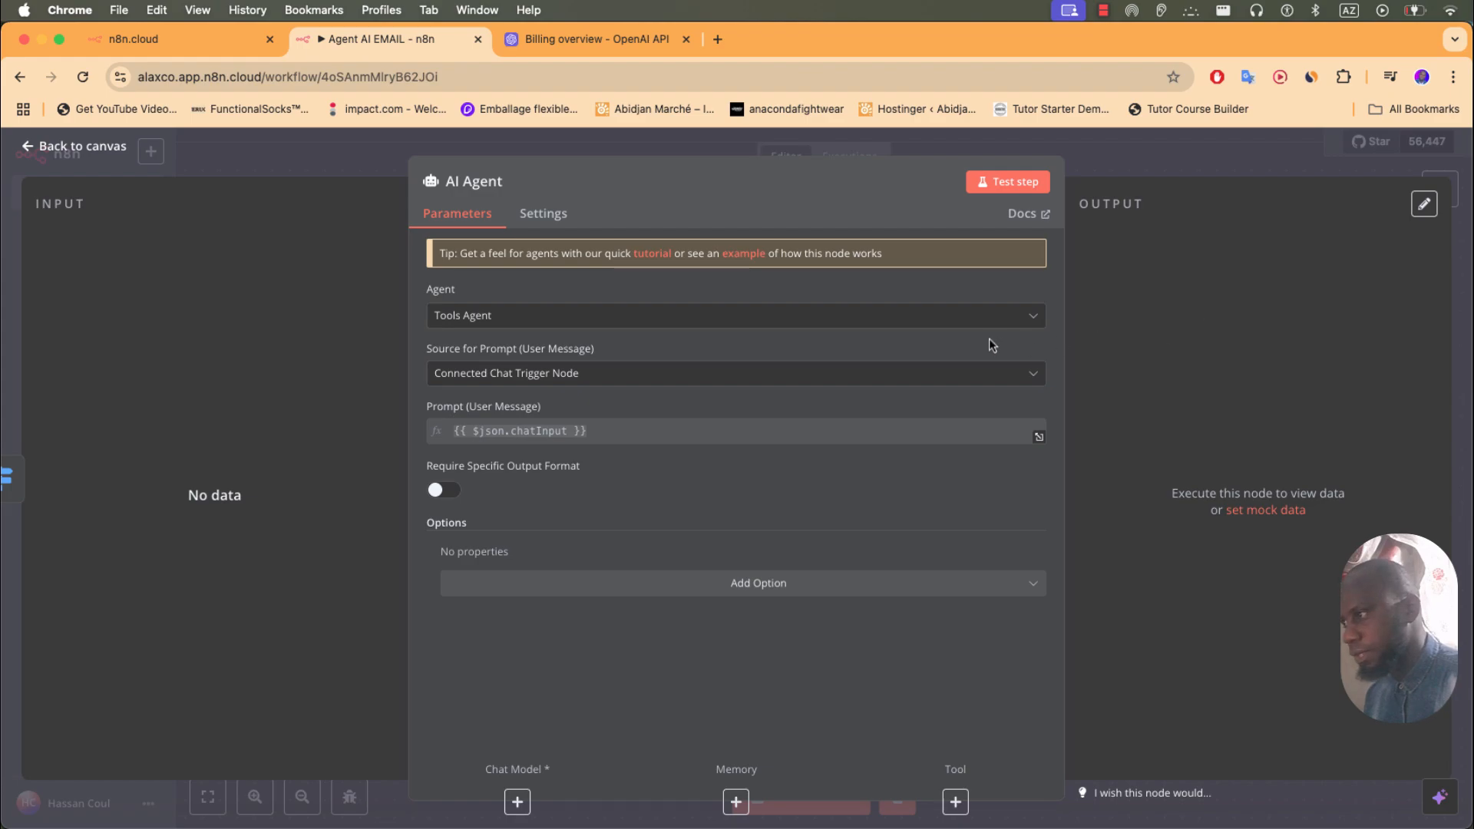
{"action": "left_click", "coordinate": [586, 373]}
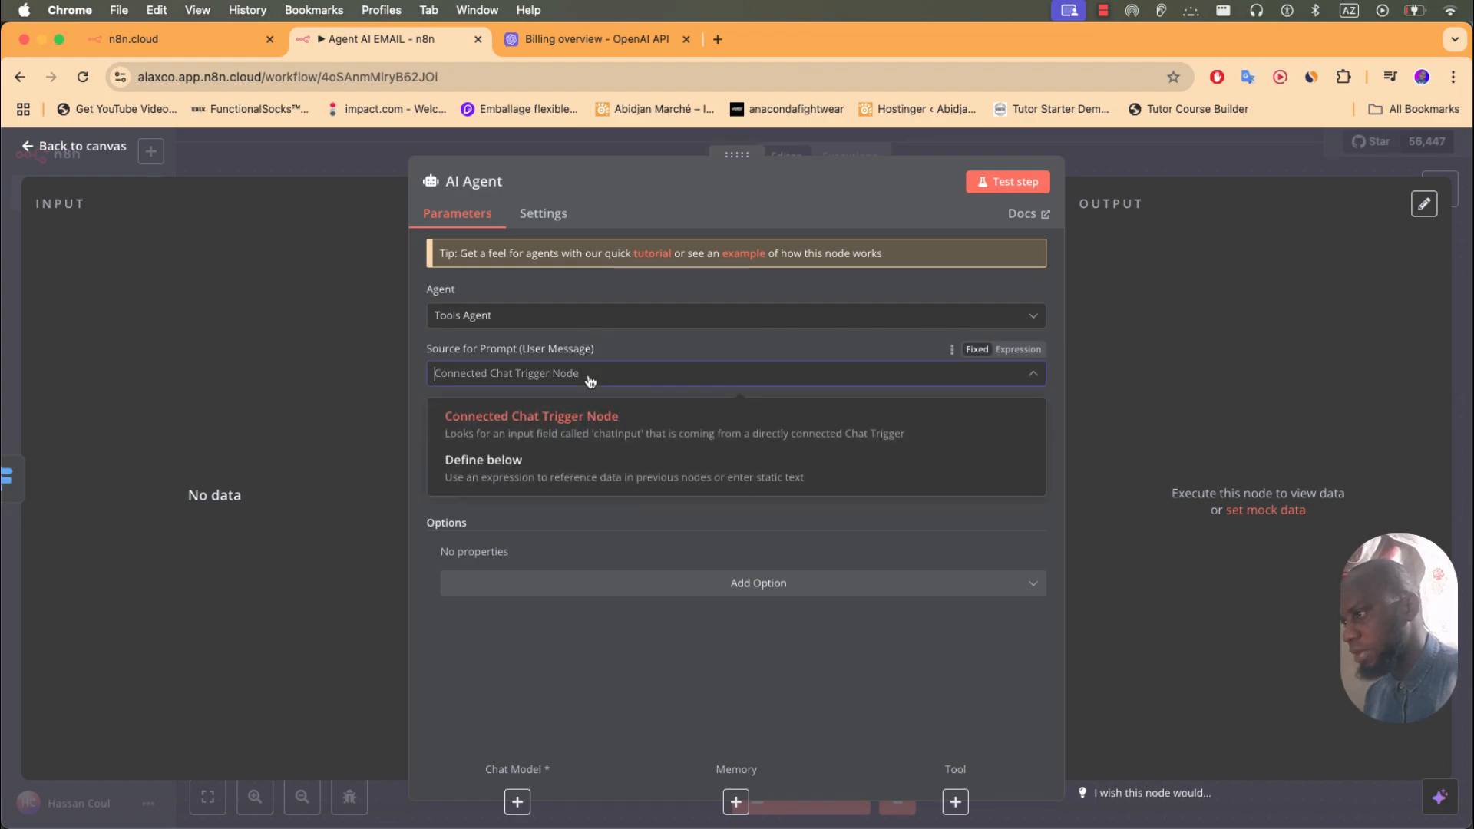
{"action": "left_click", "coordinate": [523, 470]}
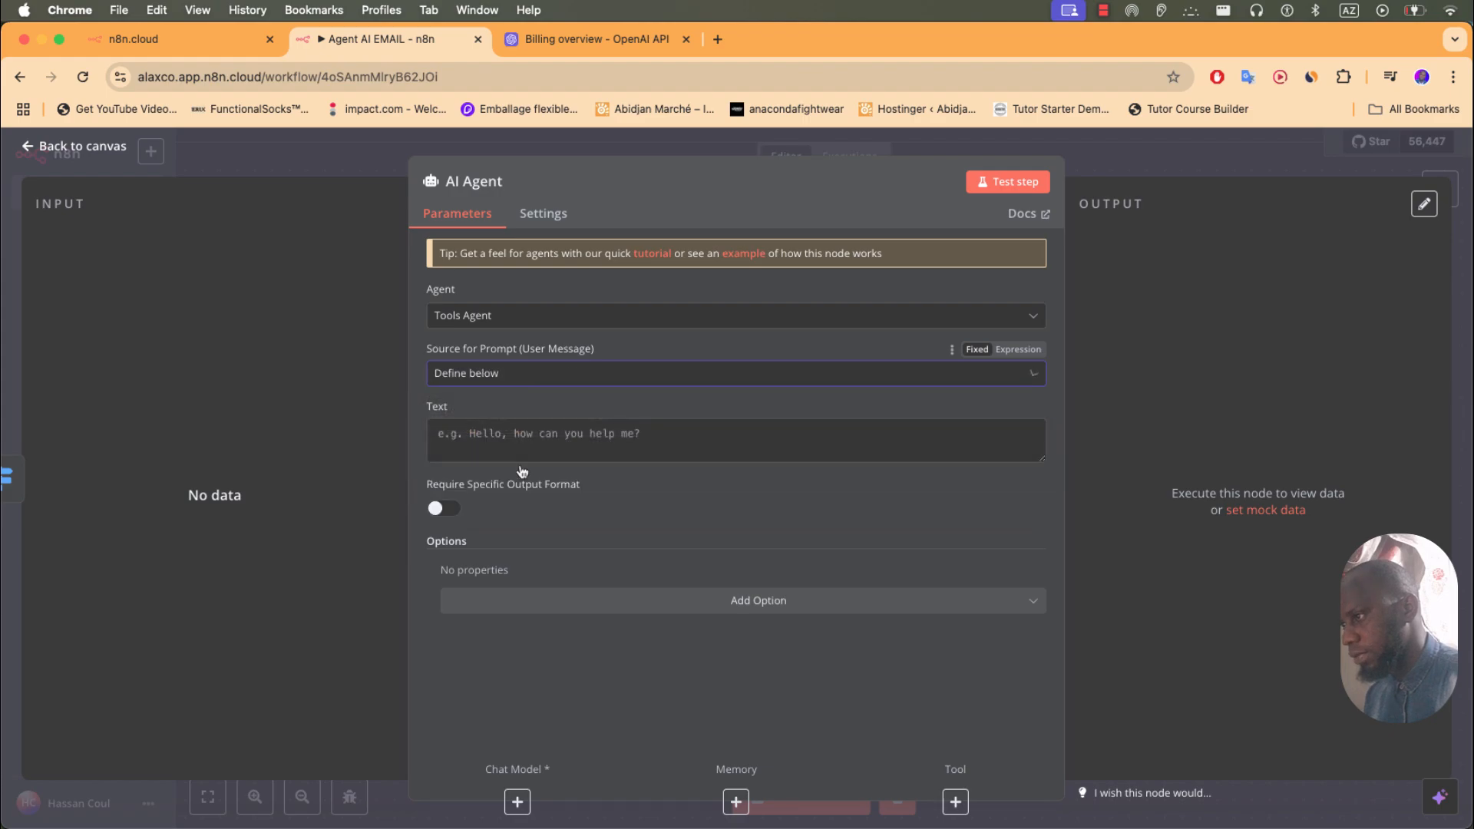
{"action": "left_click", "coordinate": [513, 437]}
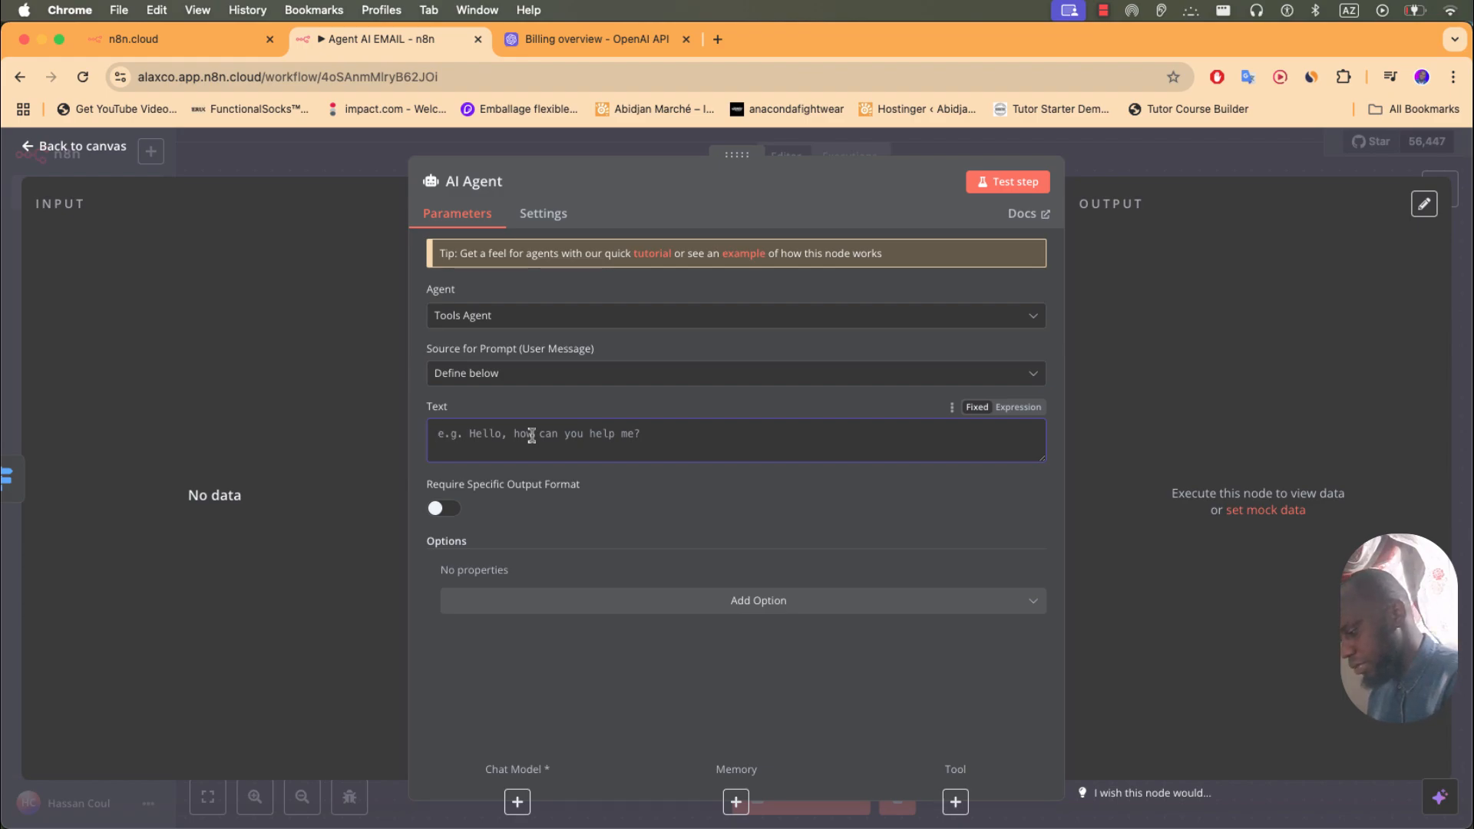
{"action": "type", "text": "Tache"}
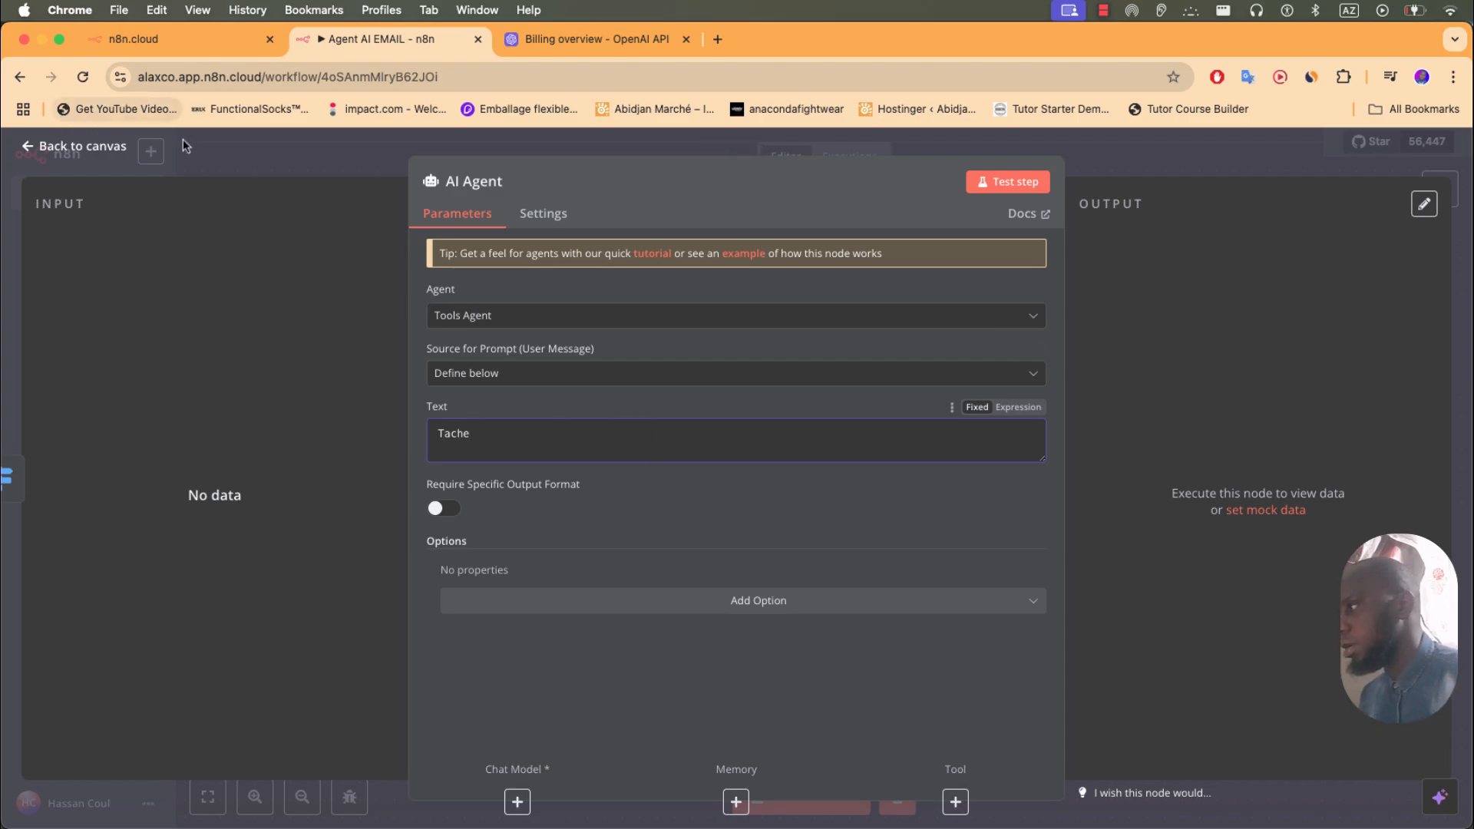
{"action": "left_click", "coordinate": [83, 146]}
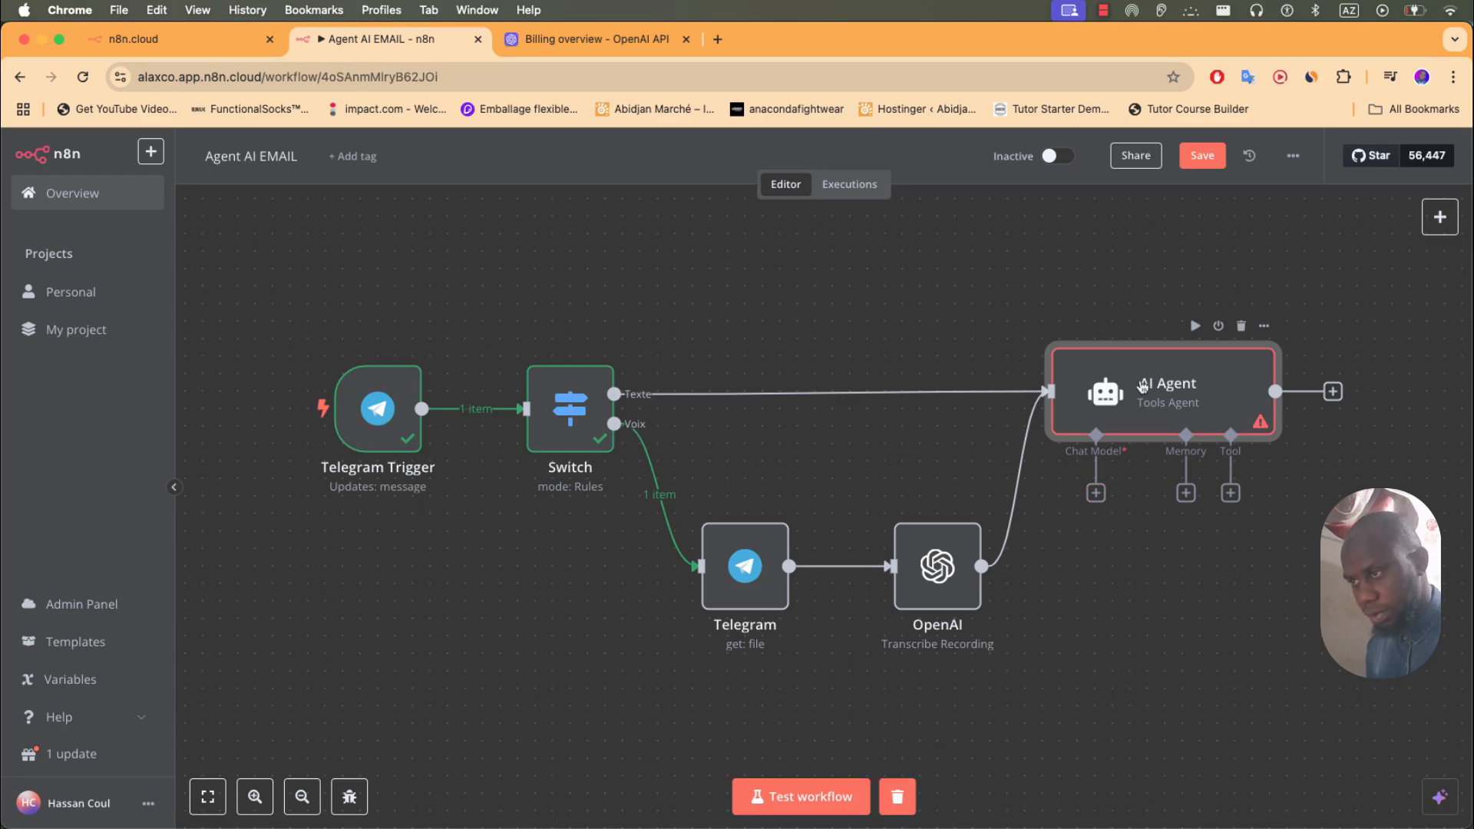
- Attach an Anthropic Chat Model to the AI Agent, abandon its credential form, then remove it
{"action": "left_click", "coordinate": [1096, 493]}
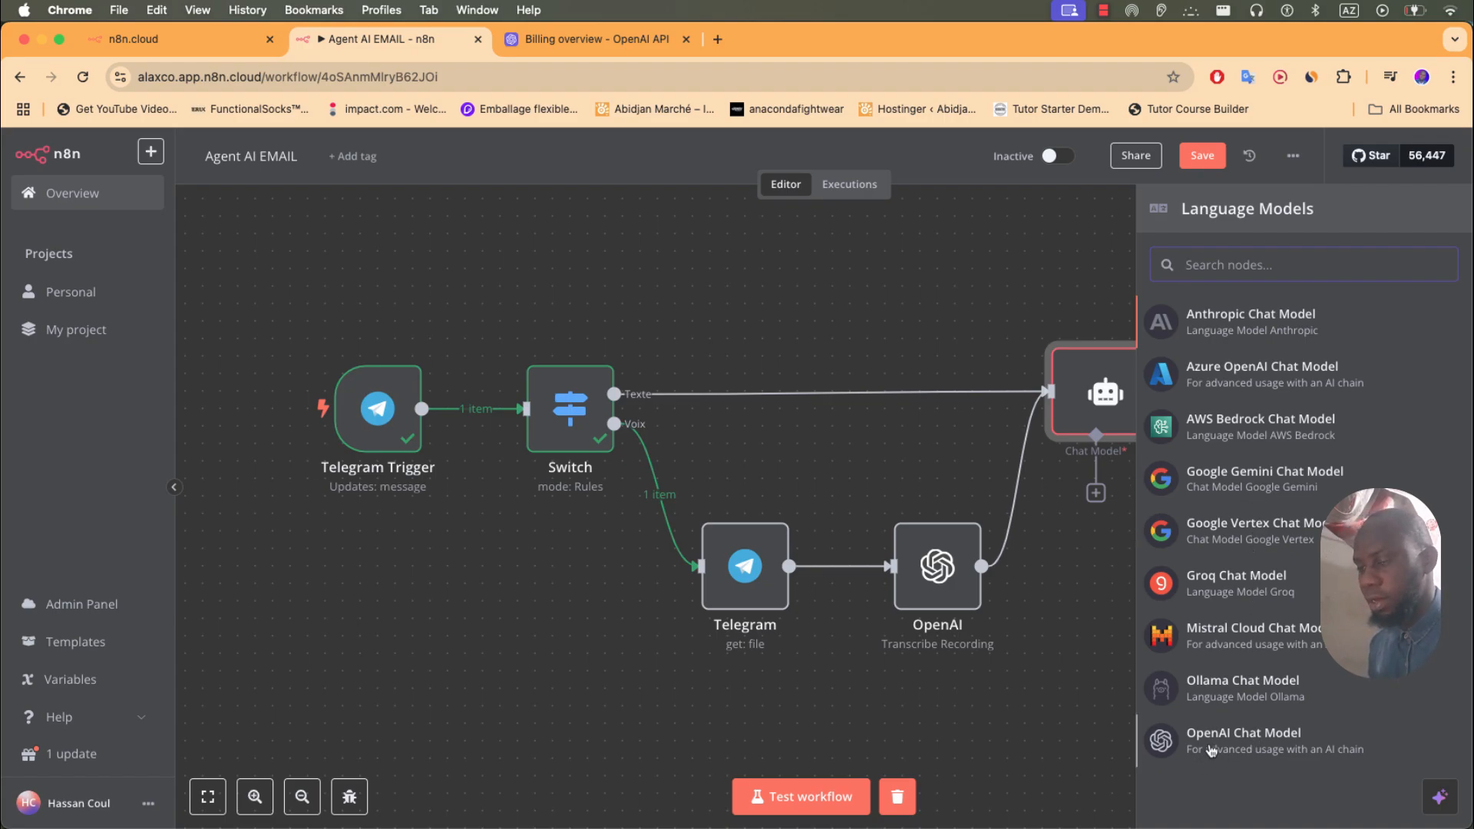
{"action": "left_click", "coordinate": [1203, 327]}
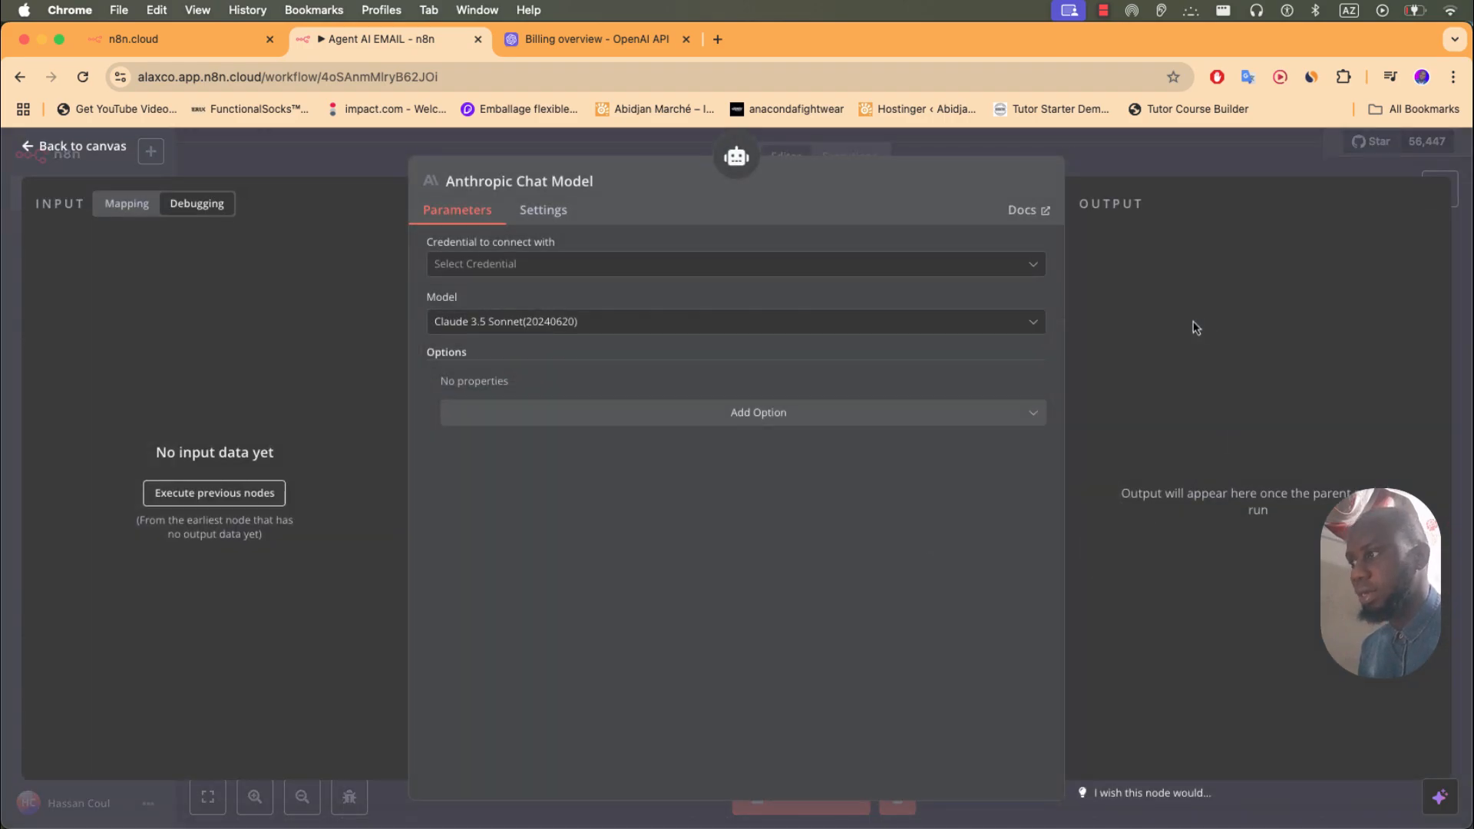
{"action": "left_click", "coordinate": [541, 270]}
{"action": "left_click", "coordinate": [536, 311]}
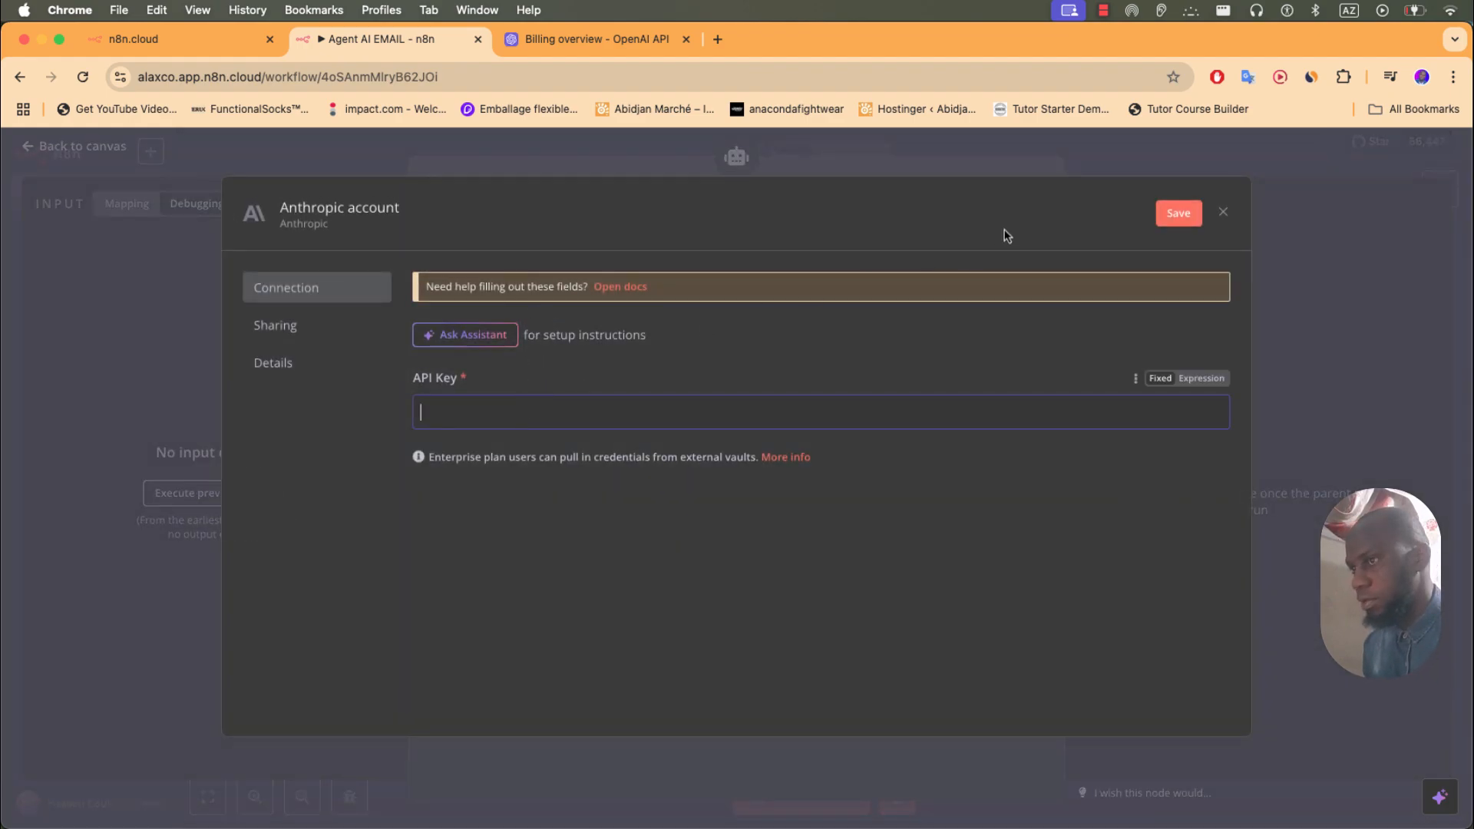
{"action": "left_click", "coordinate": [1221, 215]}
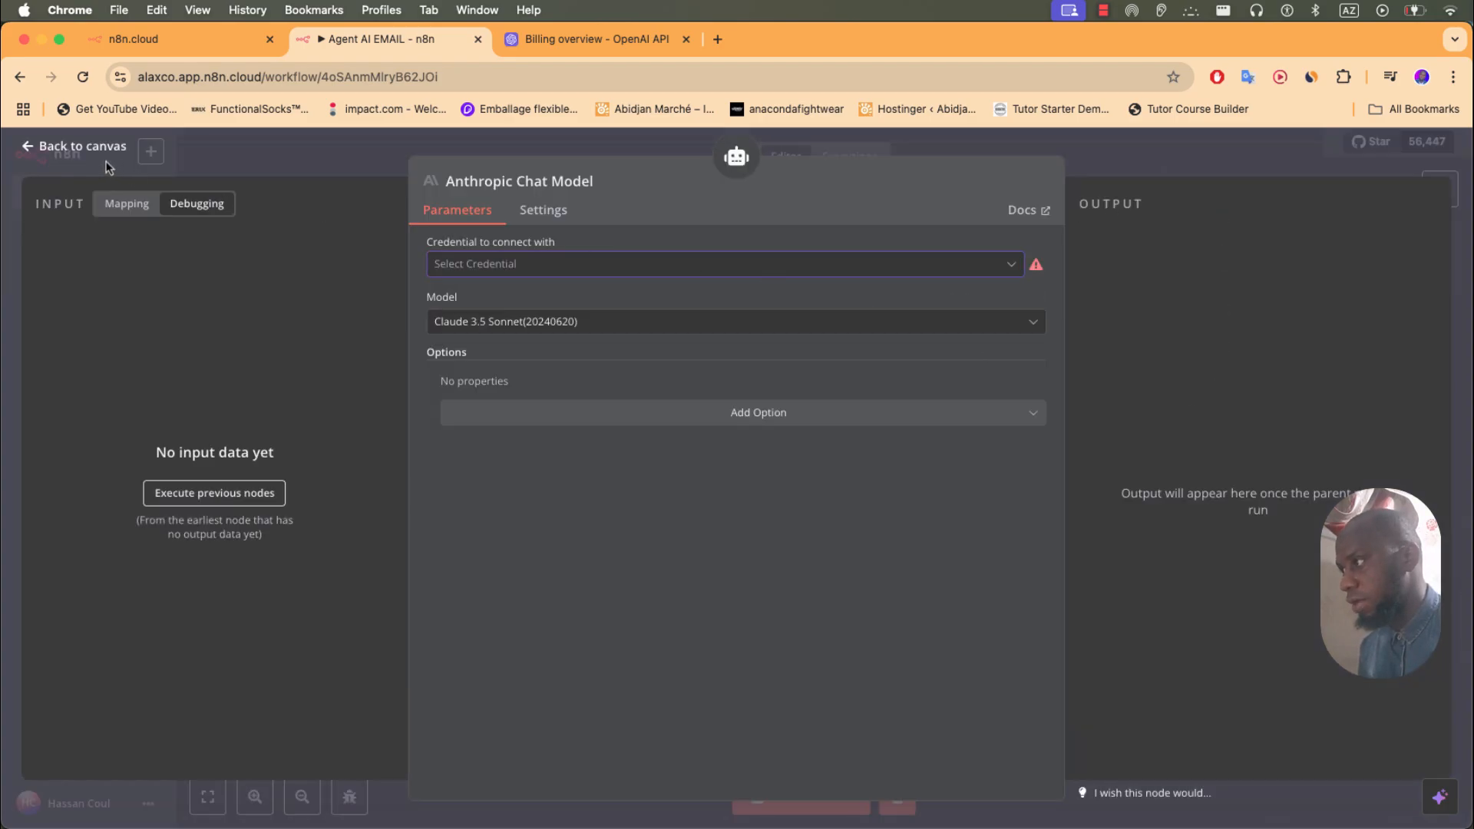
{"action": "left_click", "coordinate": [107, 161]}
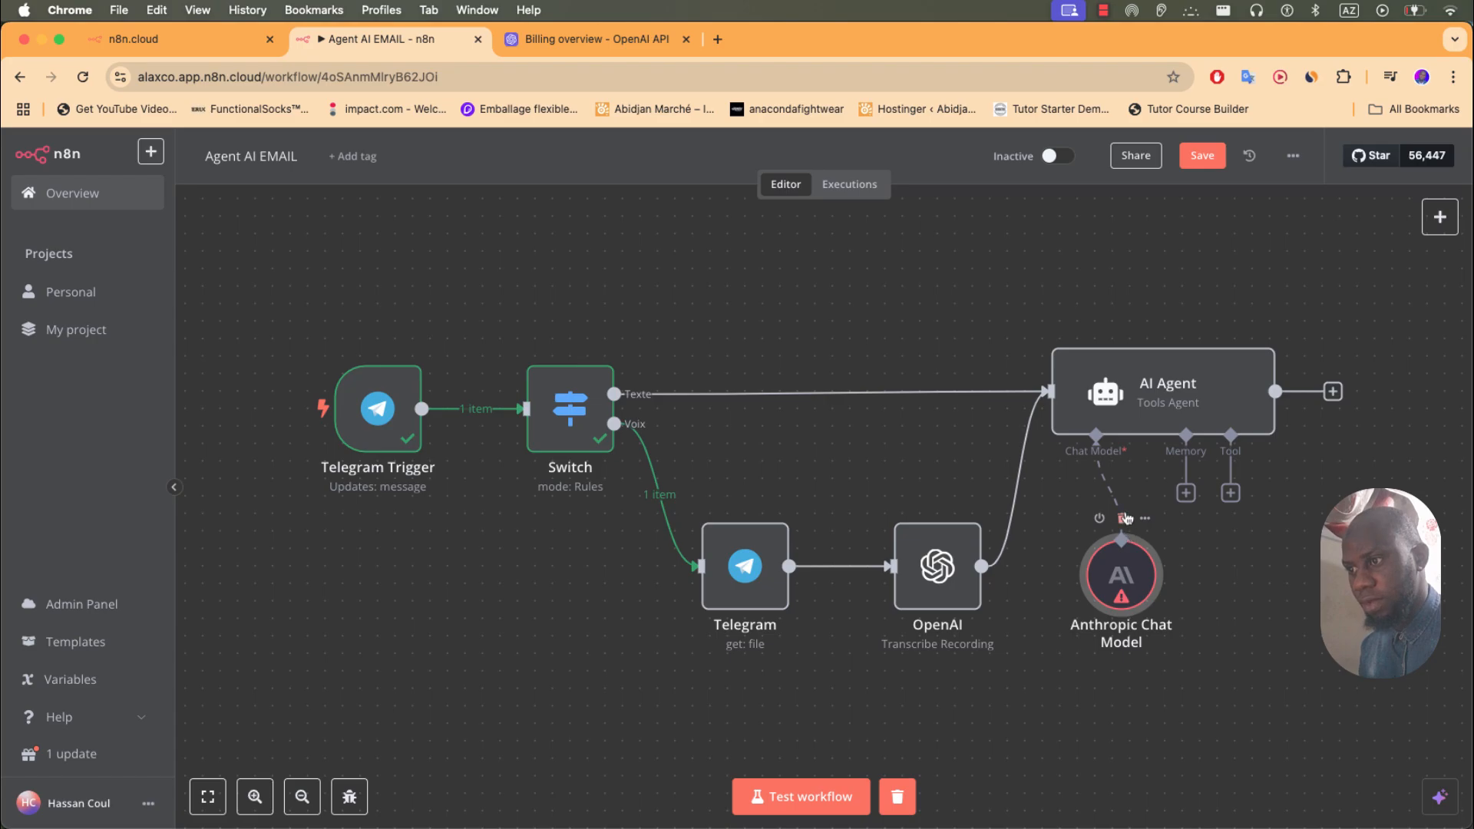
{"action": "left_click", "coordinate": [1126, 519]}
- Attach an OpenAI Chat Model to the AI Agent using the OpenAi account credential
{"action": "left_click", "coordinate": [1095, 493]}
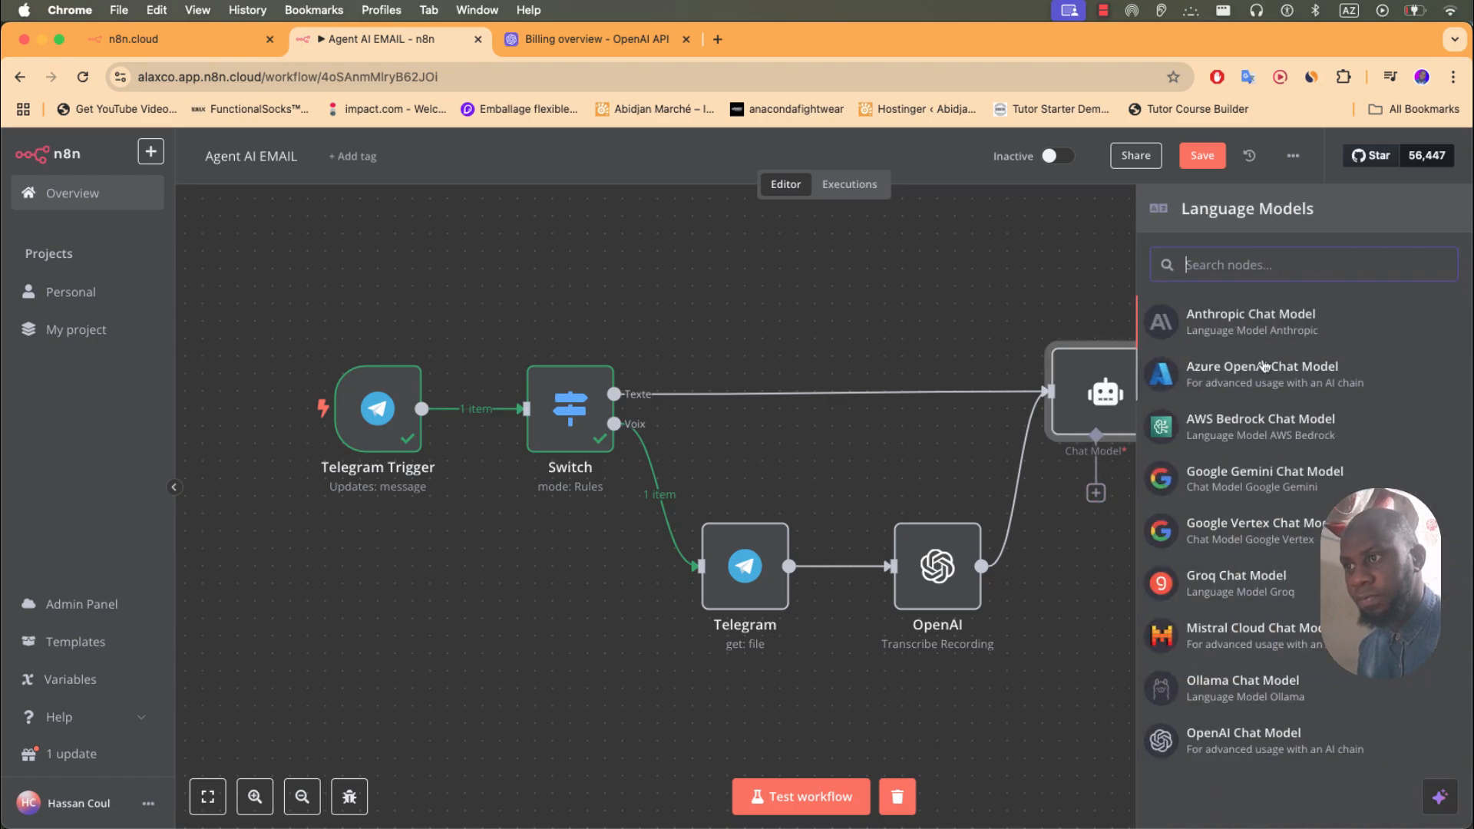
{"action": "left_click", "coordinate": [1222, 735]}
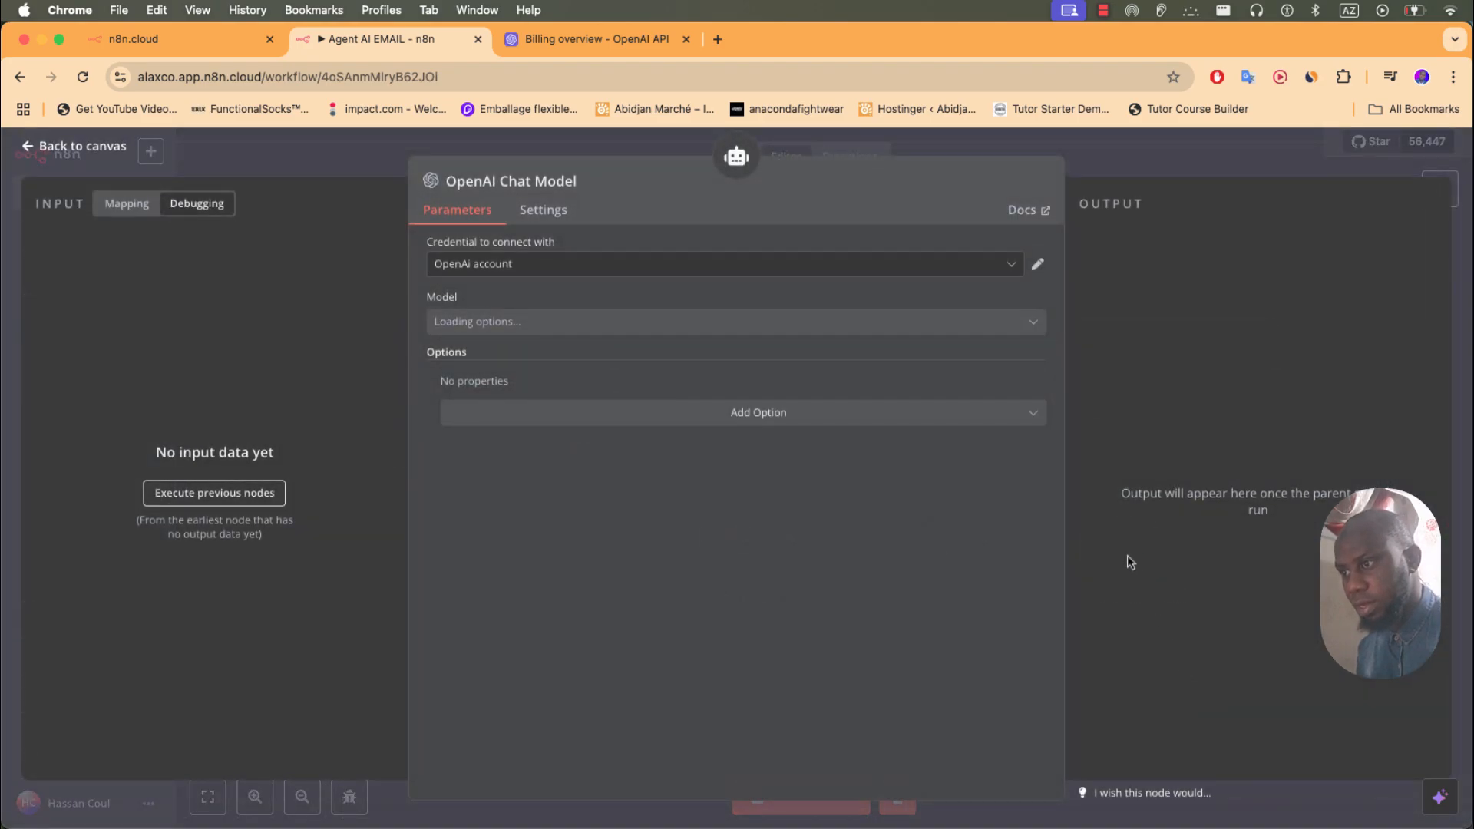
{"action": "left_click", "coordinate": [532, 273]}
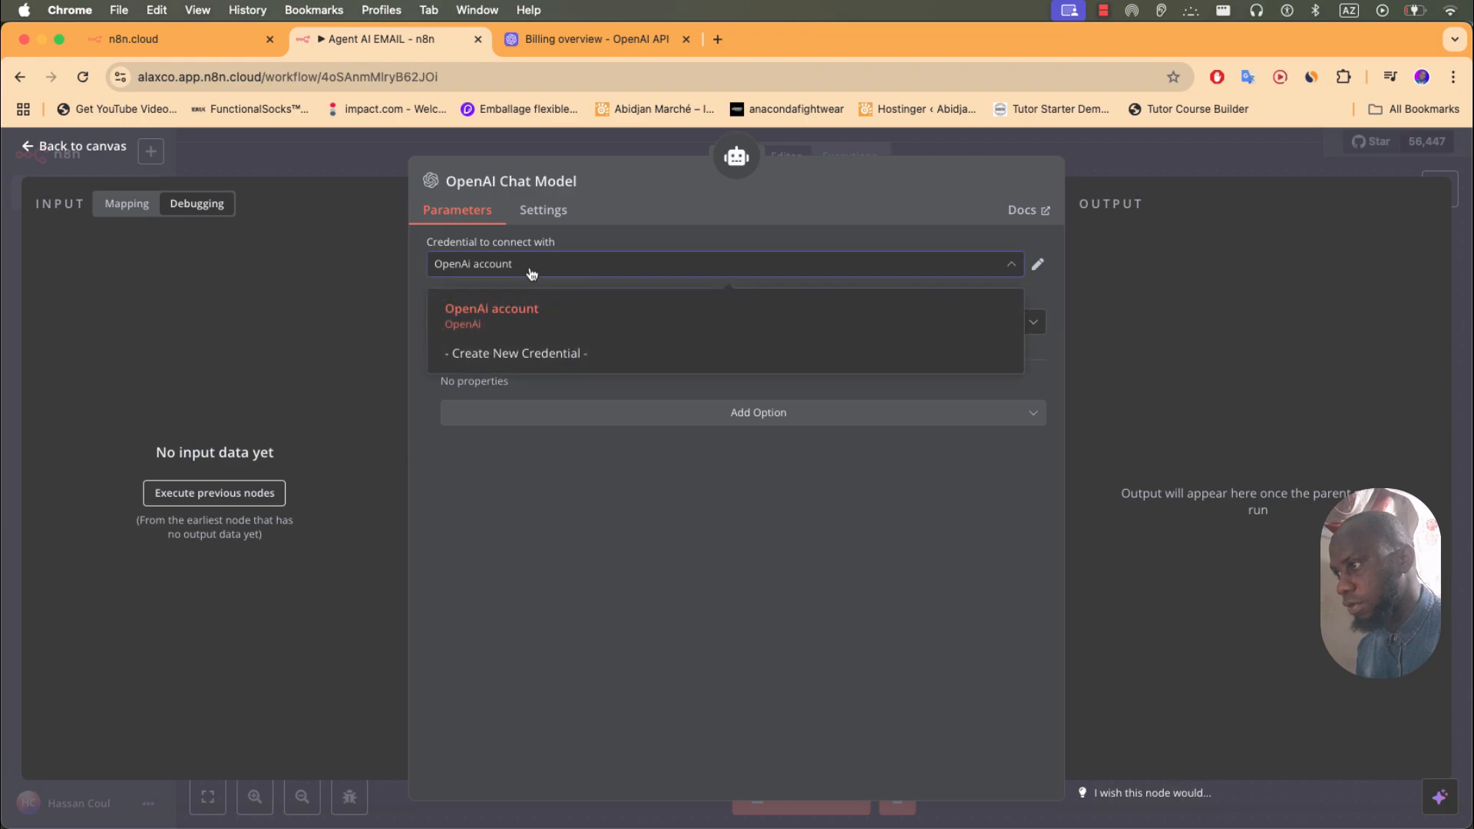
{"action": "left_click", "coordinate": [528, 273]}
- Select gpt-4o as the chat model's model and go back to the canvas
{"action": "left_click", "coordinate": [525, 325]}
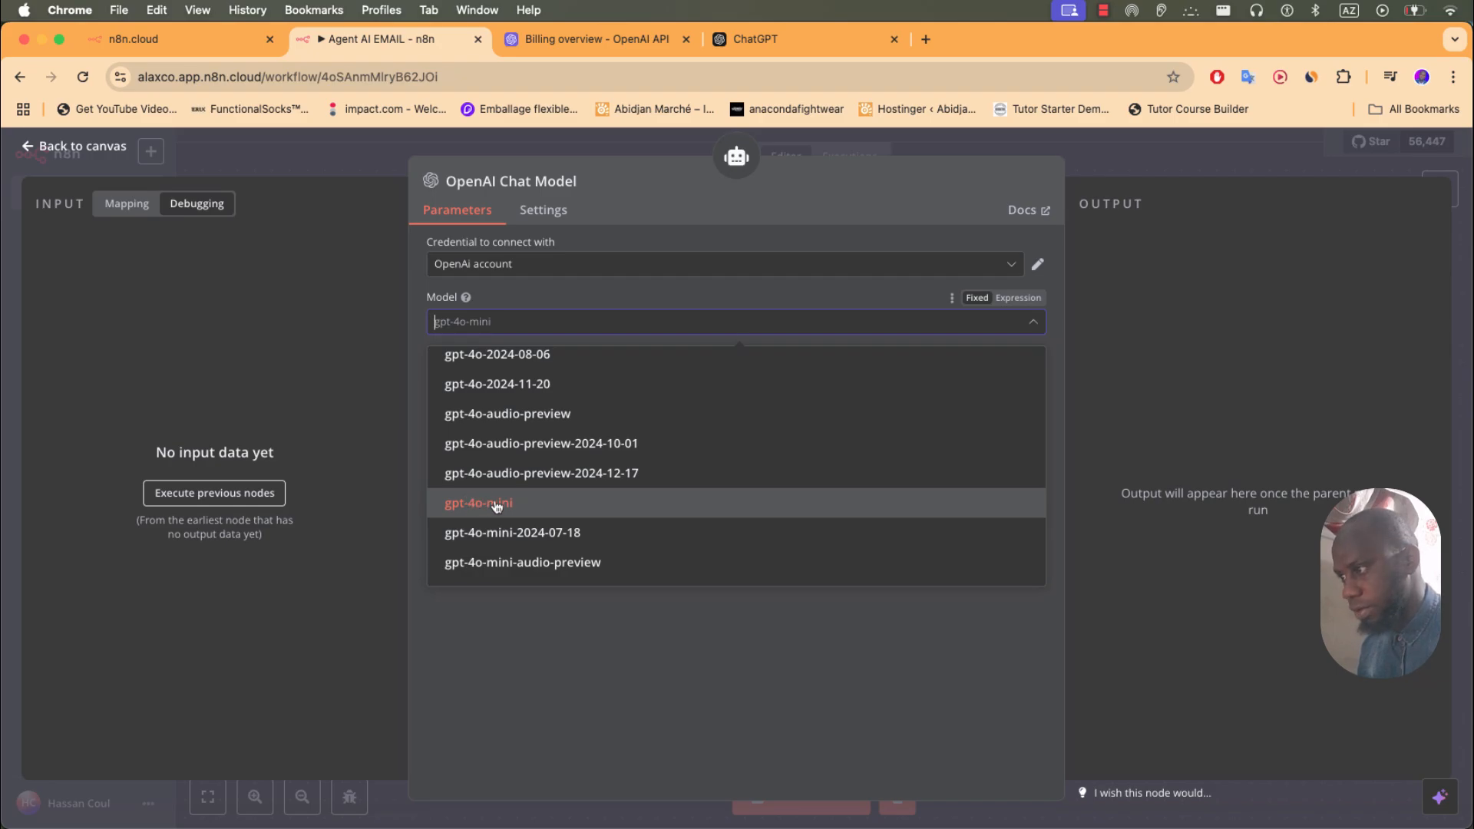
{"action": "left_click", "coordinate": [730, 42]}
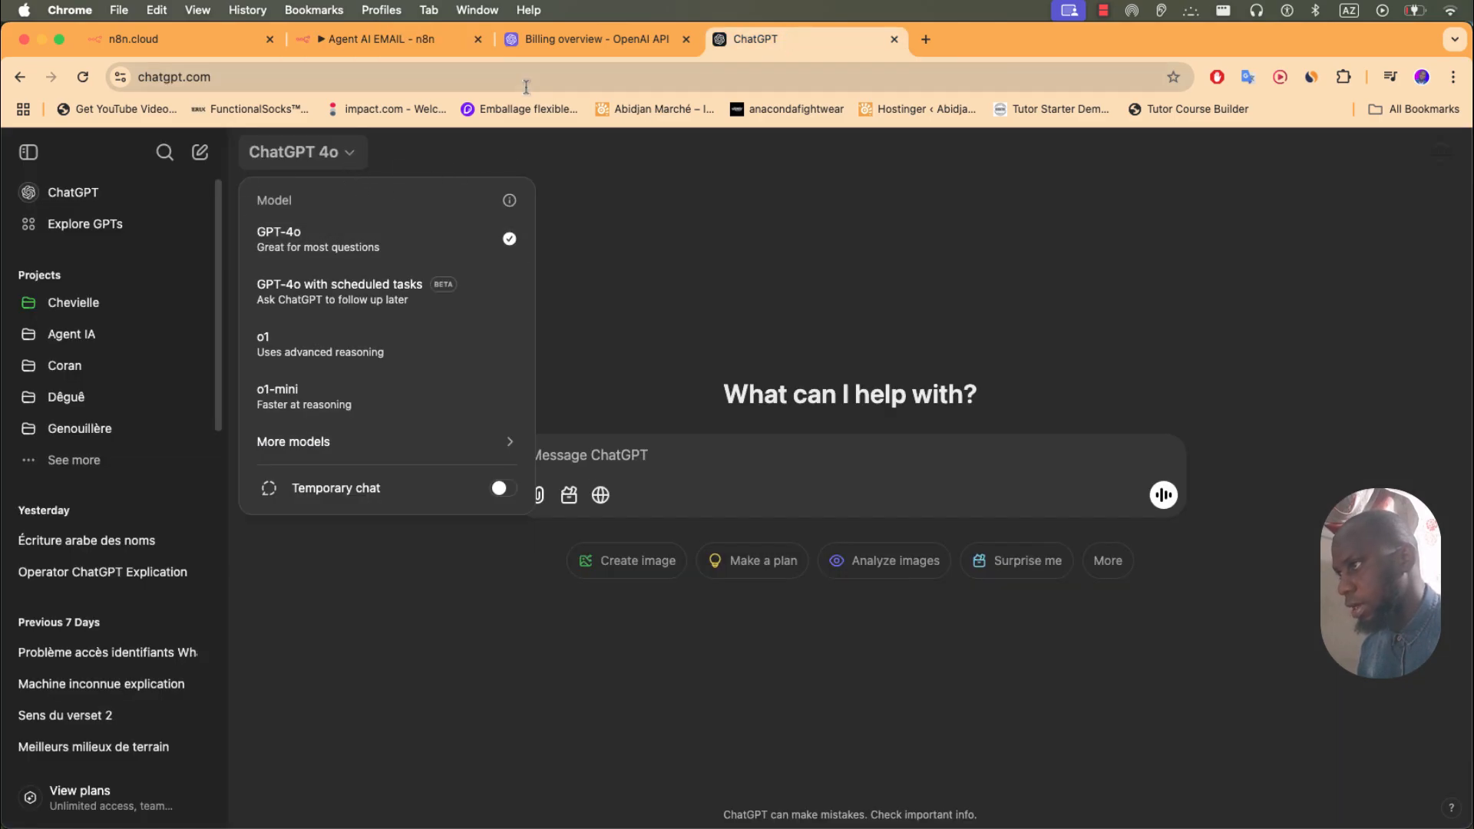
{"action": "left_click", "coordinate": [404, 35]}
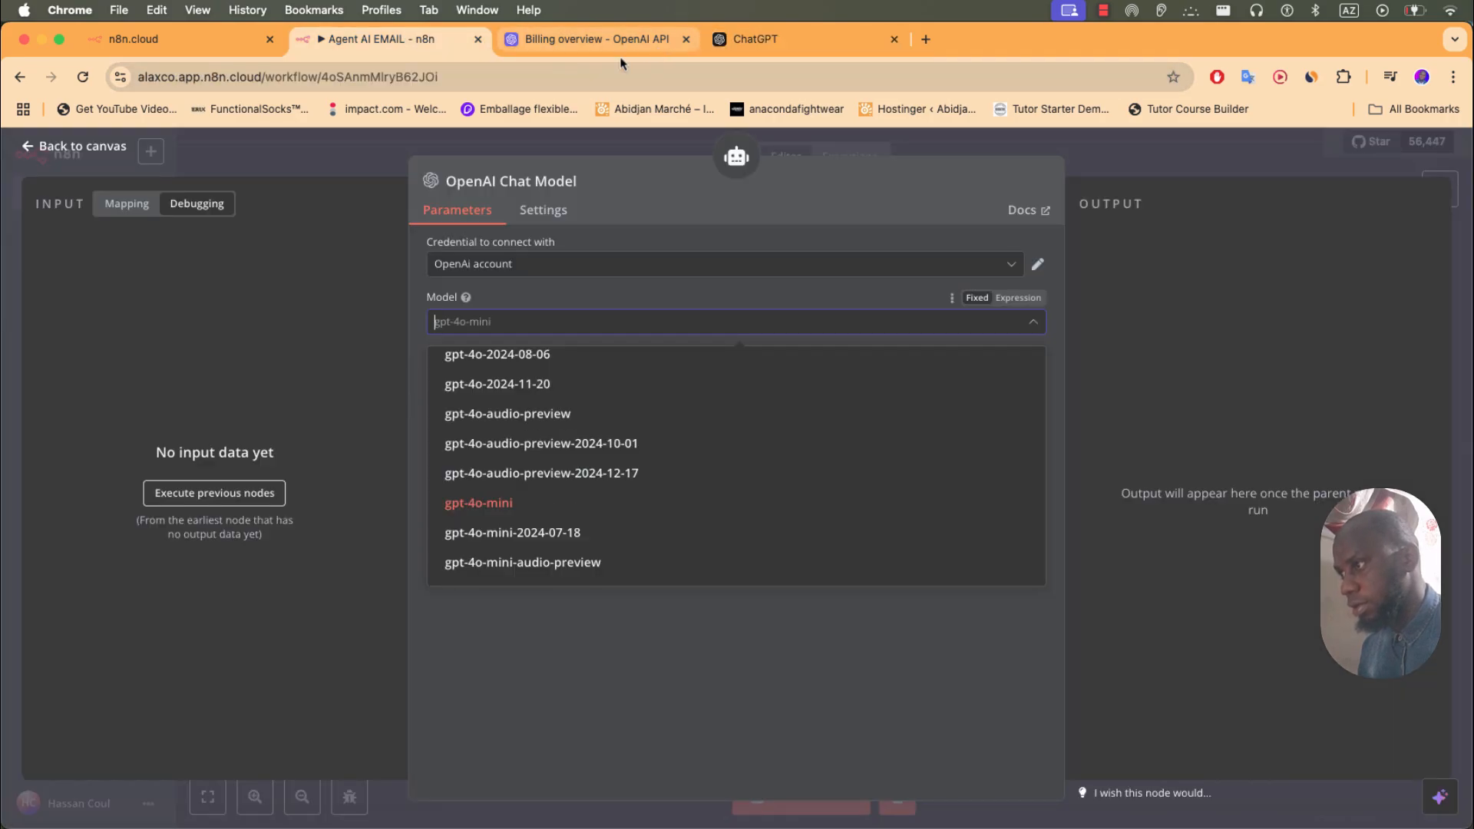
{"action": "scroll", "coordinate": [546, 506], "scroll_direction": "down", "scroll_amount": 2}
{"action": "scroll", "coordinate": [546, 506], "scroll_direction": "down", "scroll_amount": 5}
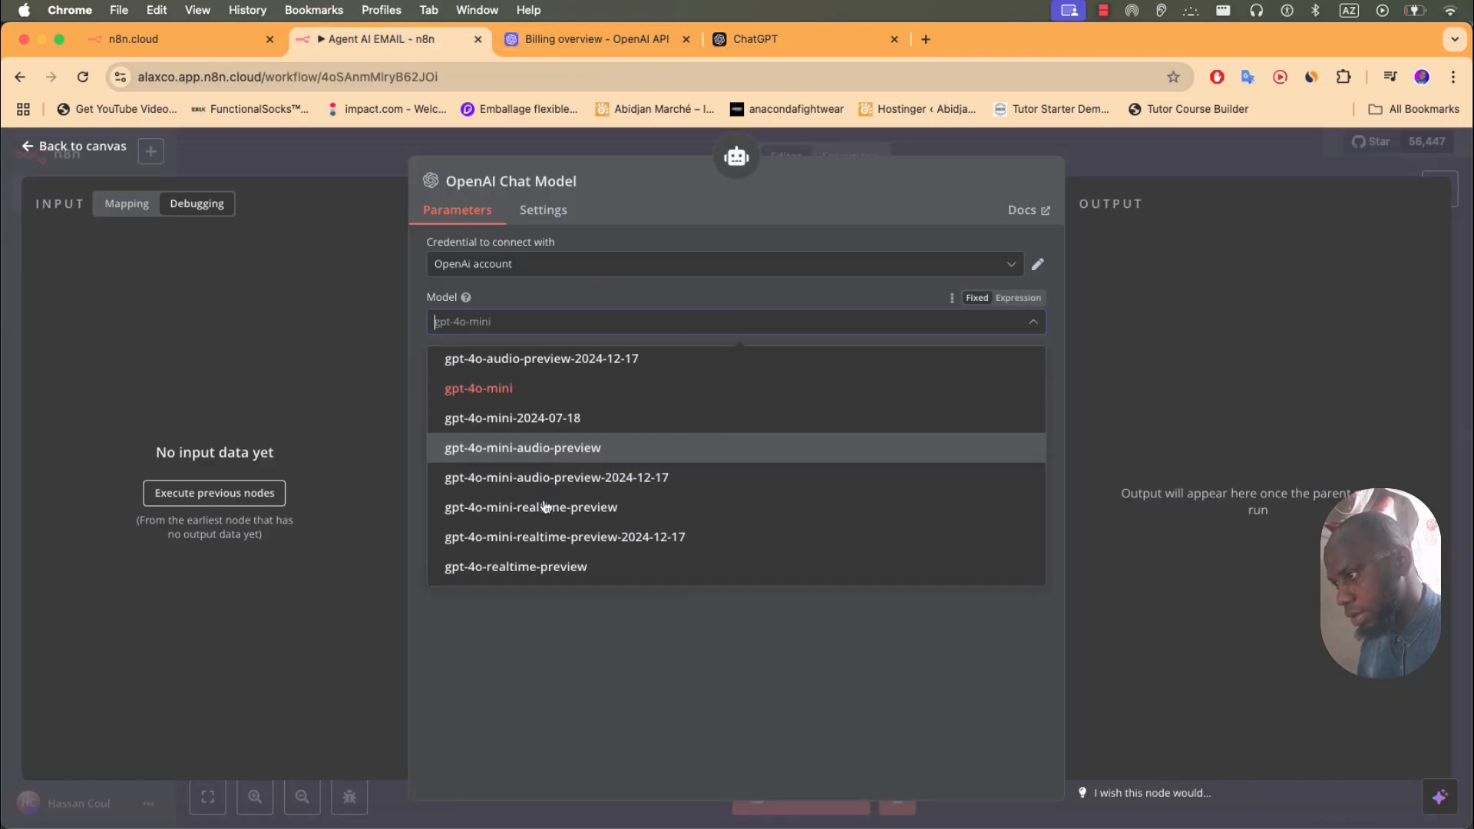
{"action": "scroll", "coordinate": [546, 506], "scroll_direction": "up", "scroll_amount": 6}
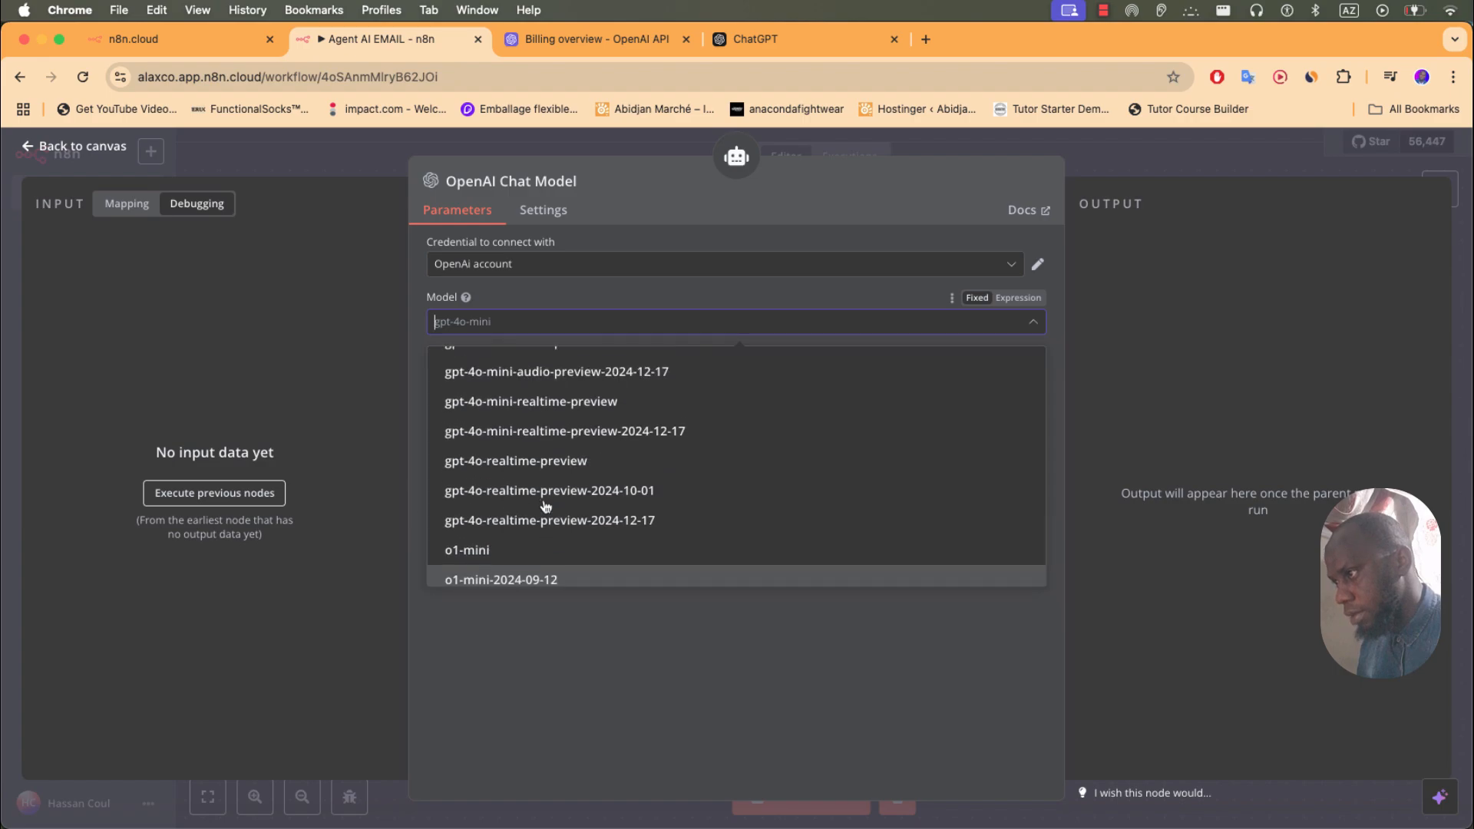
{"action": "scroll", "coordinate": [546, 506], "scroll_direction": "up", "scroll_amount": 2}
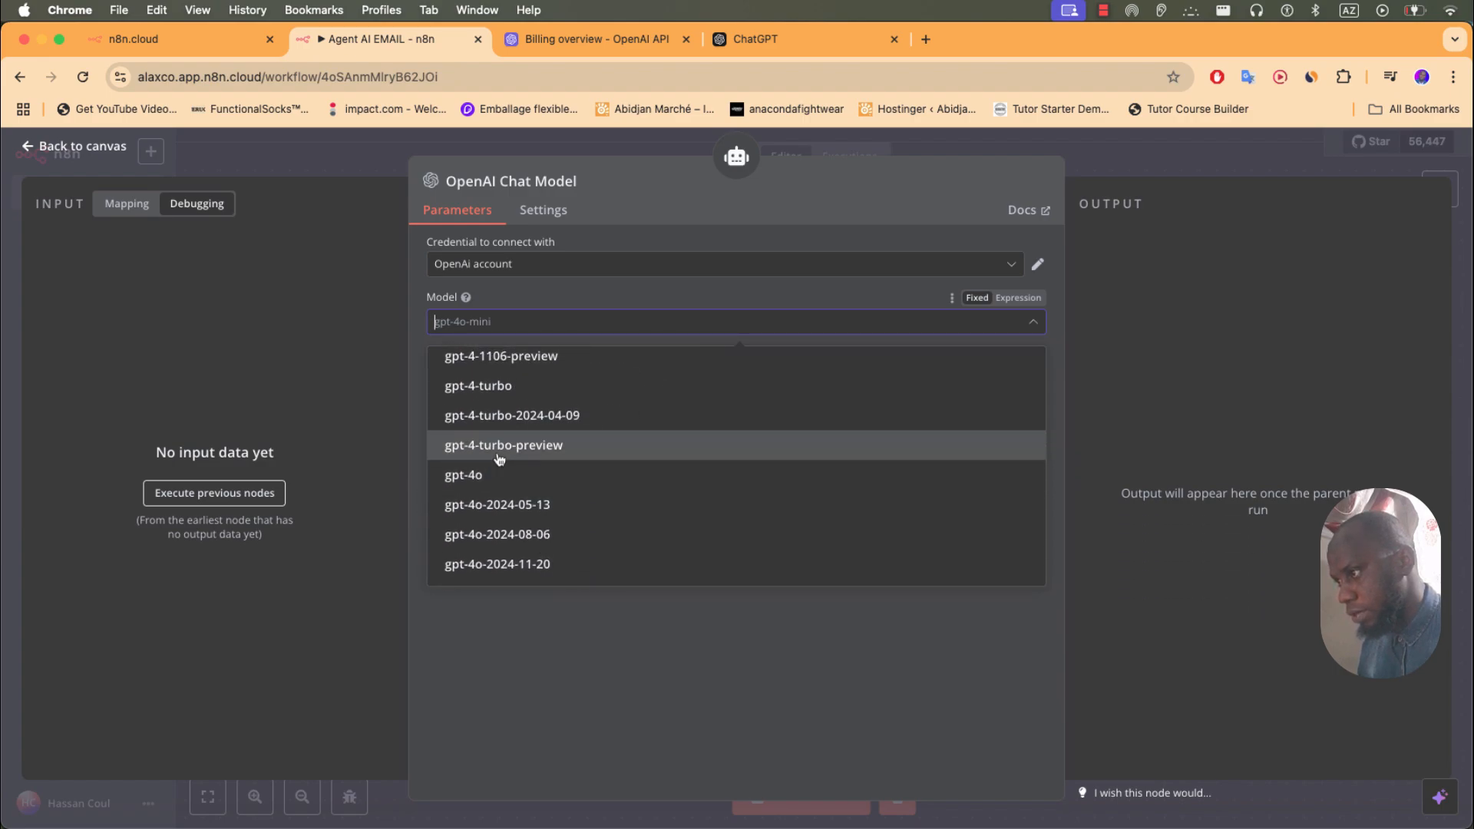
{"action": "left_click", "coordinate": [478, 479]}
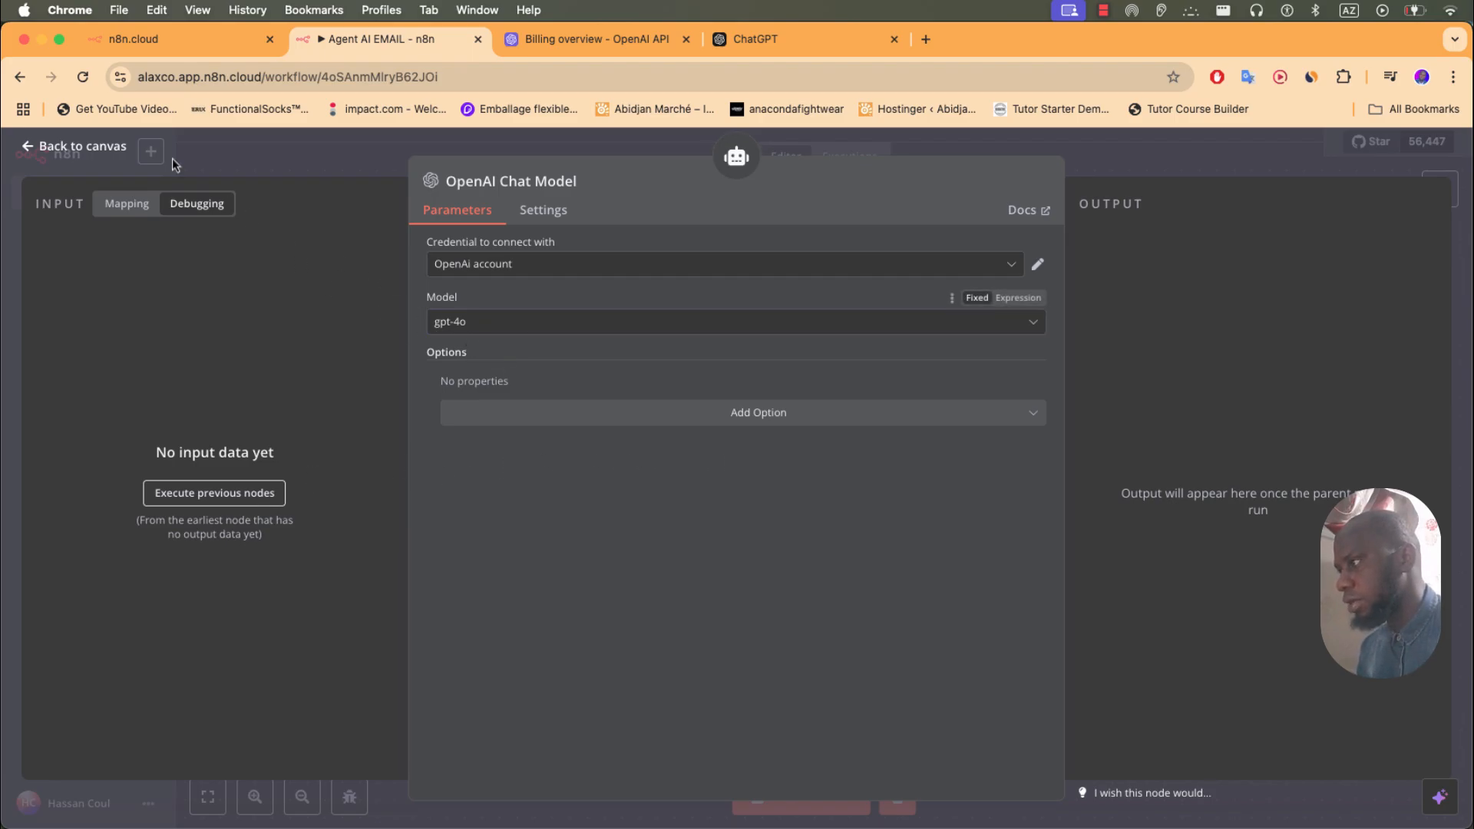
{"action": "left_click", "coordinate": [238, 158]}
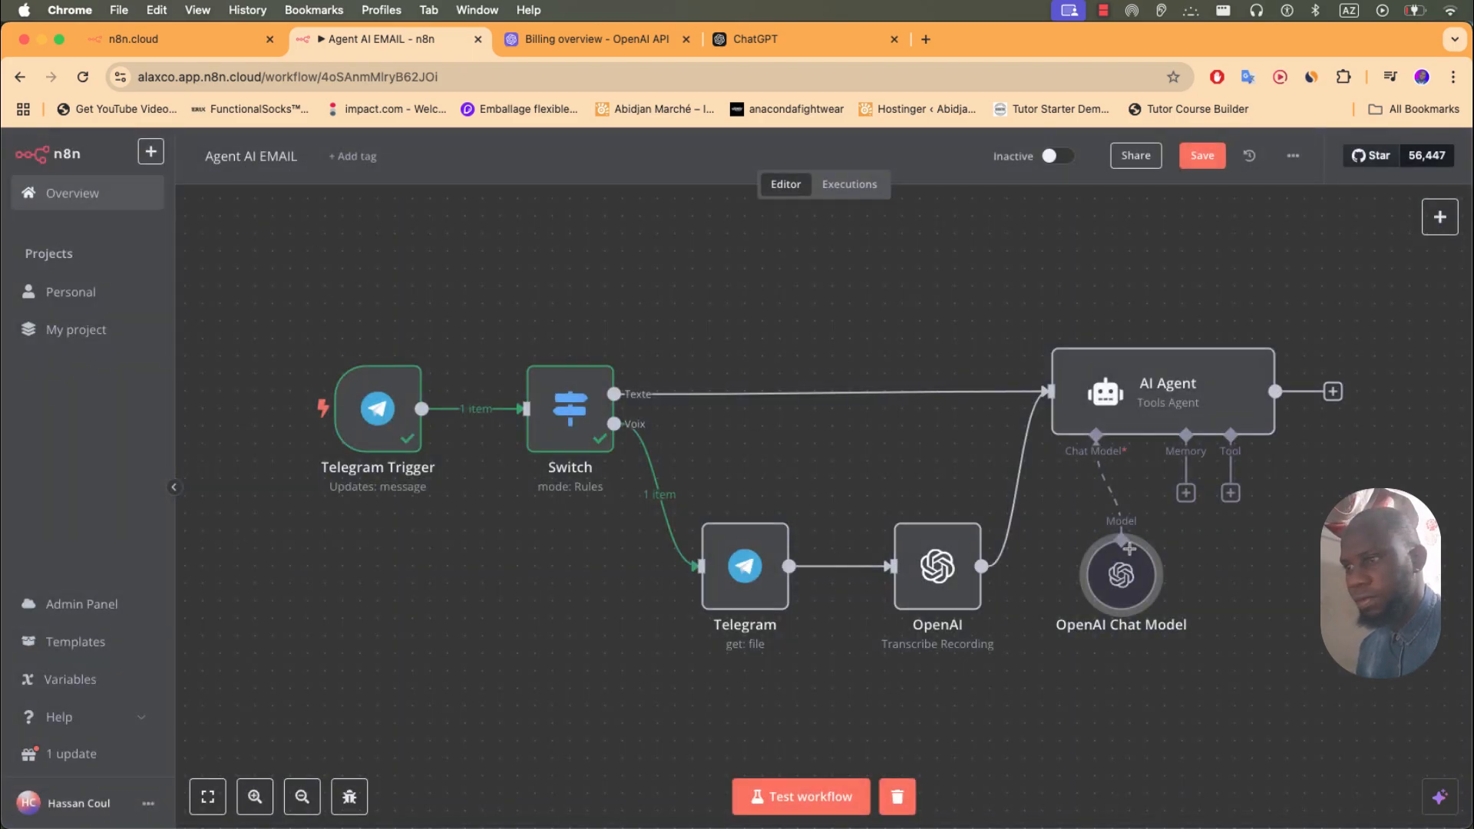
- Drag the OpenAI Chat Model node a little down and left under the AI Agent
{"action": "left_click_drag", "start_coordinate": [1124, 579], "coordinate": [1089, 614]}
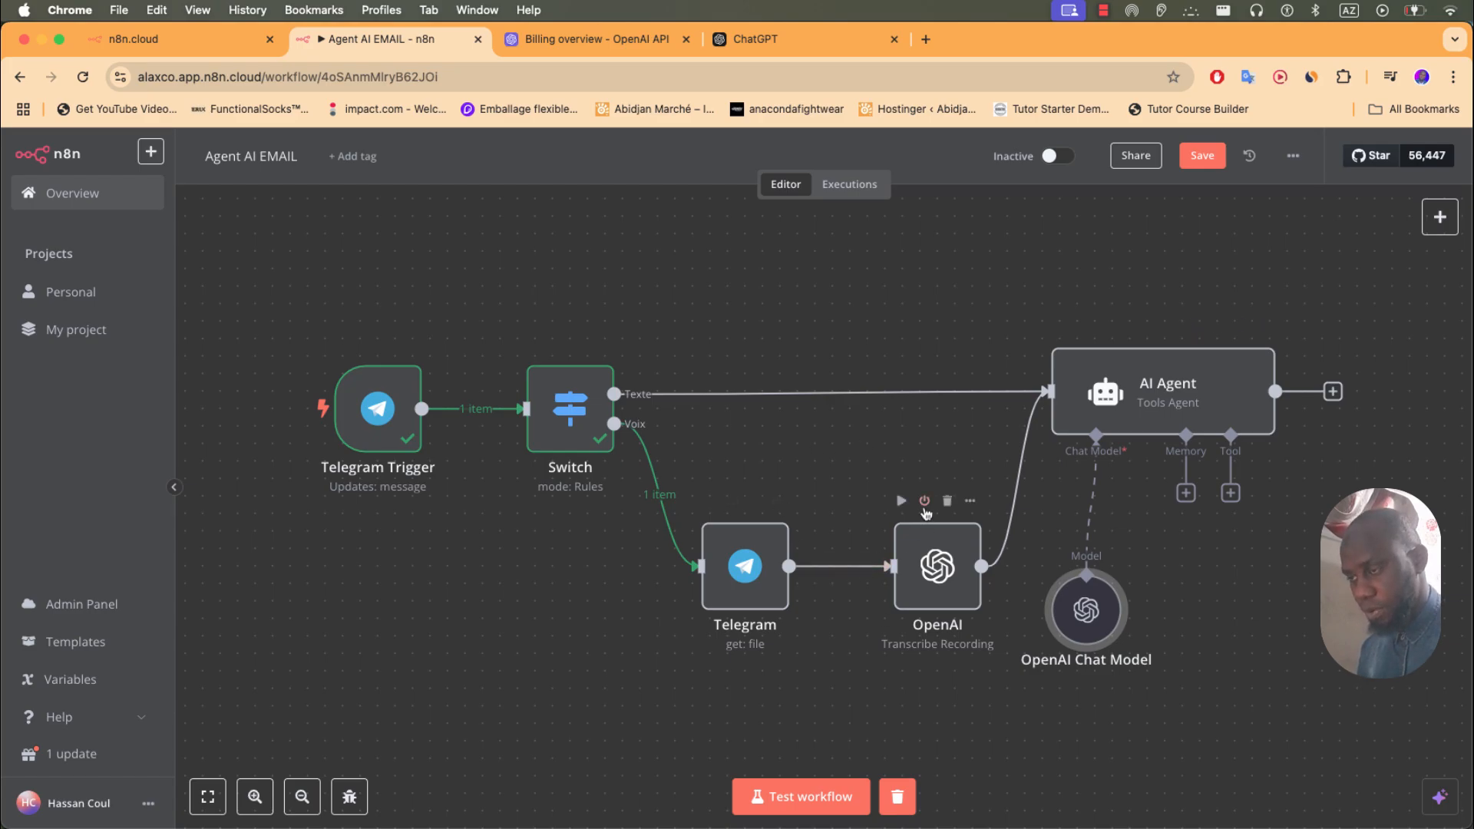
{"action": "scroll", "coordinate": [789, 482], "scroll_direction": "down", "scroll_amount": 1}
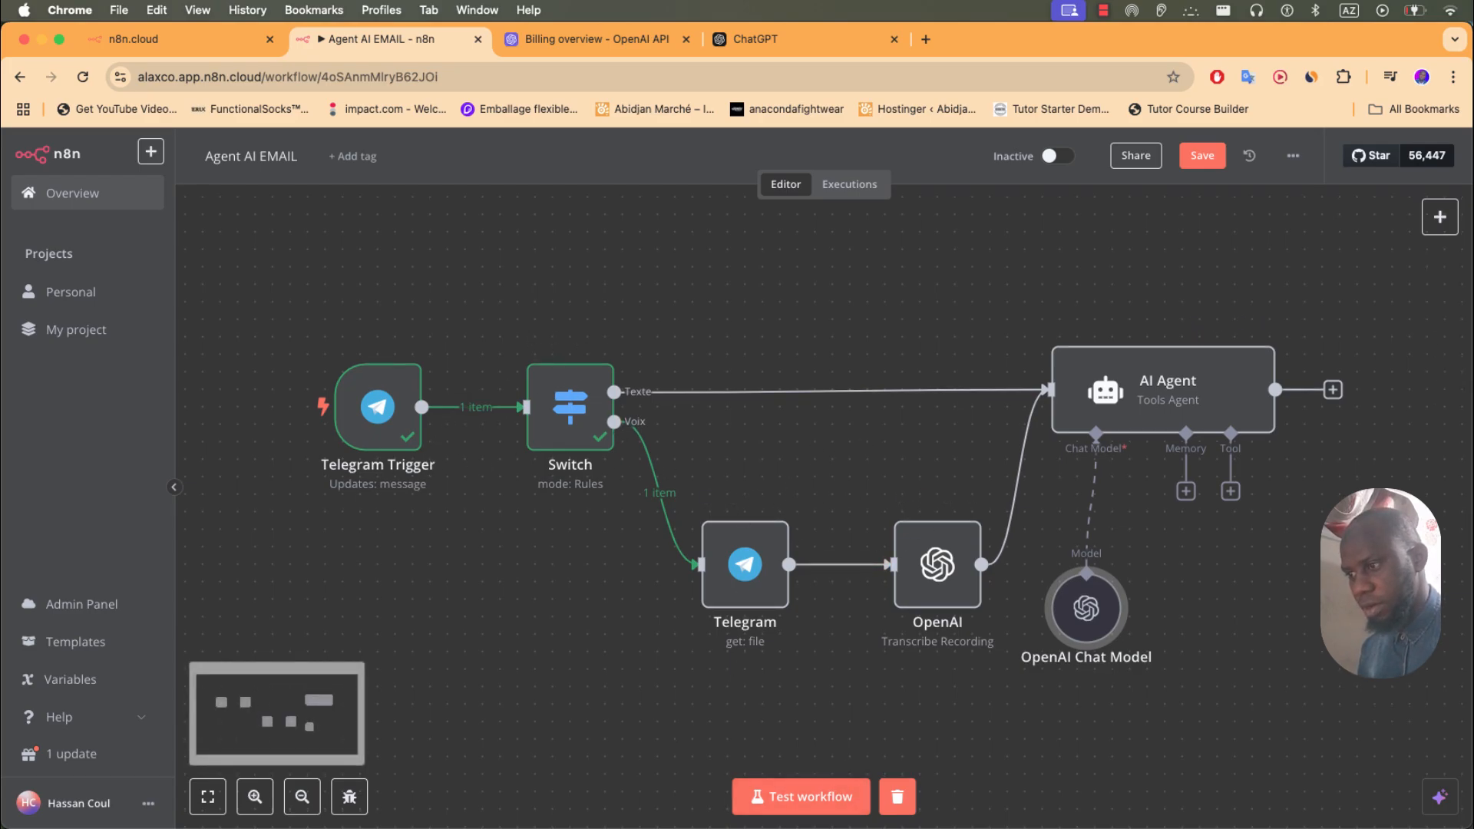
- Run a workflow test and send the bot a 'salut' text and a voice message
{"action": "left_click", "coordinate": [834, 808]}
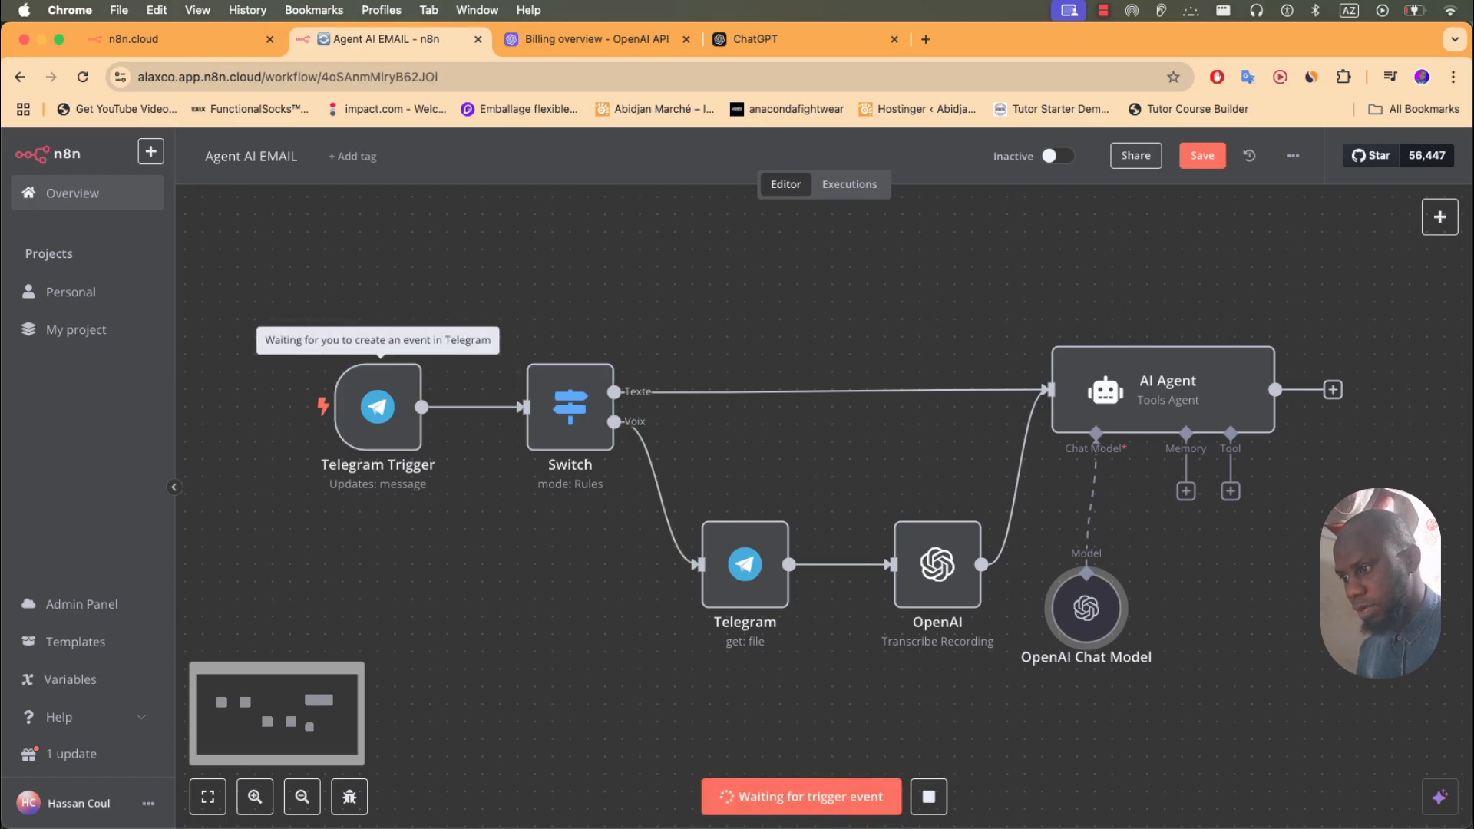
{"action": "key", "text": "super+Tab"}
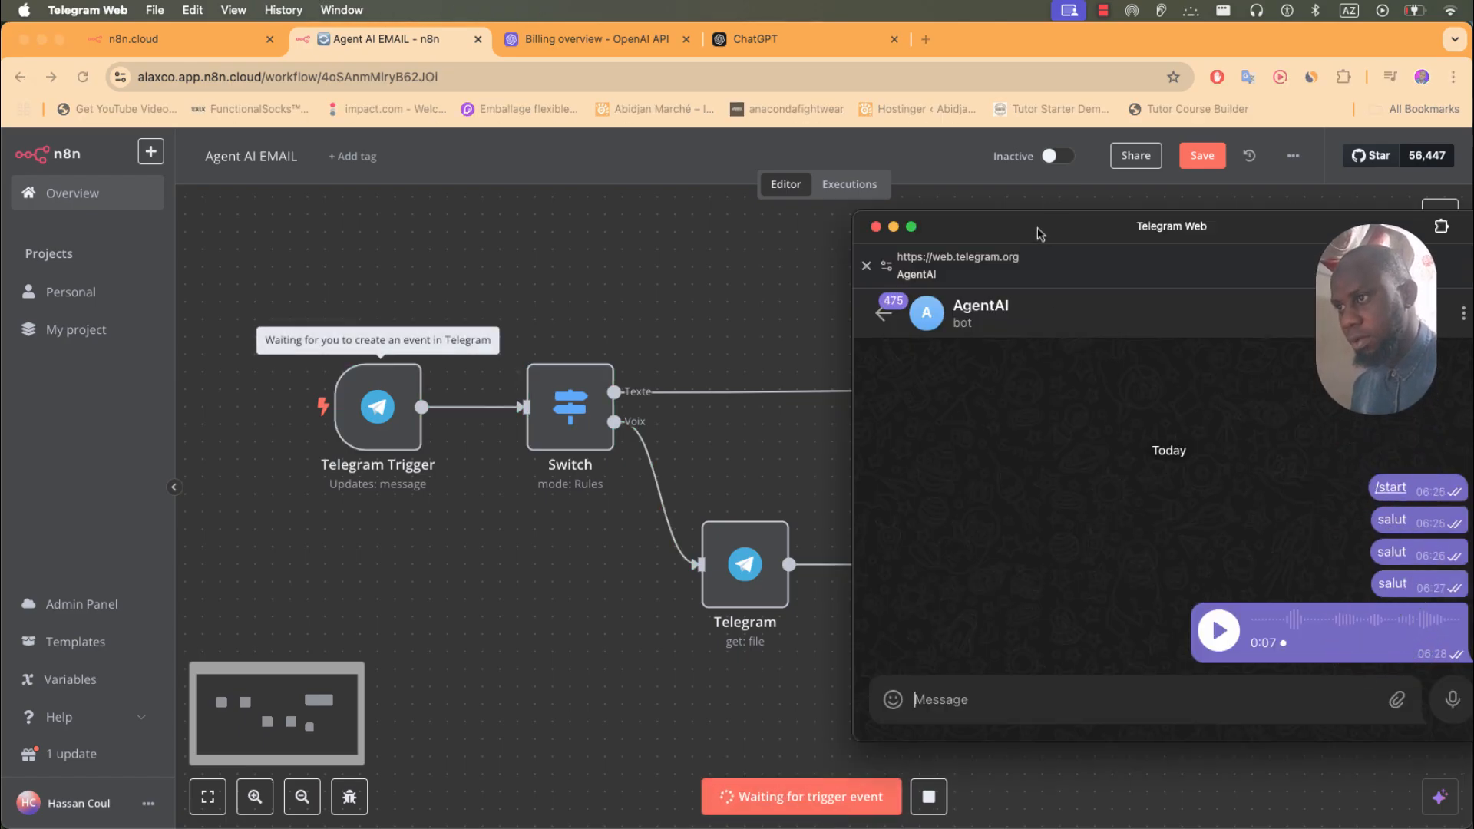
{"action": "left_click_drag", "start_coordinate": [1074, 243], "coordinate": [128, 136]}
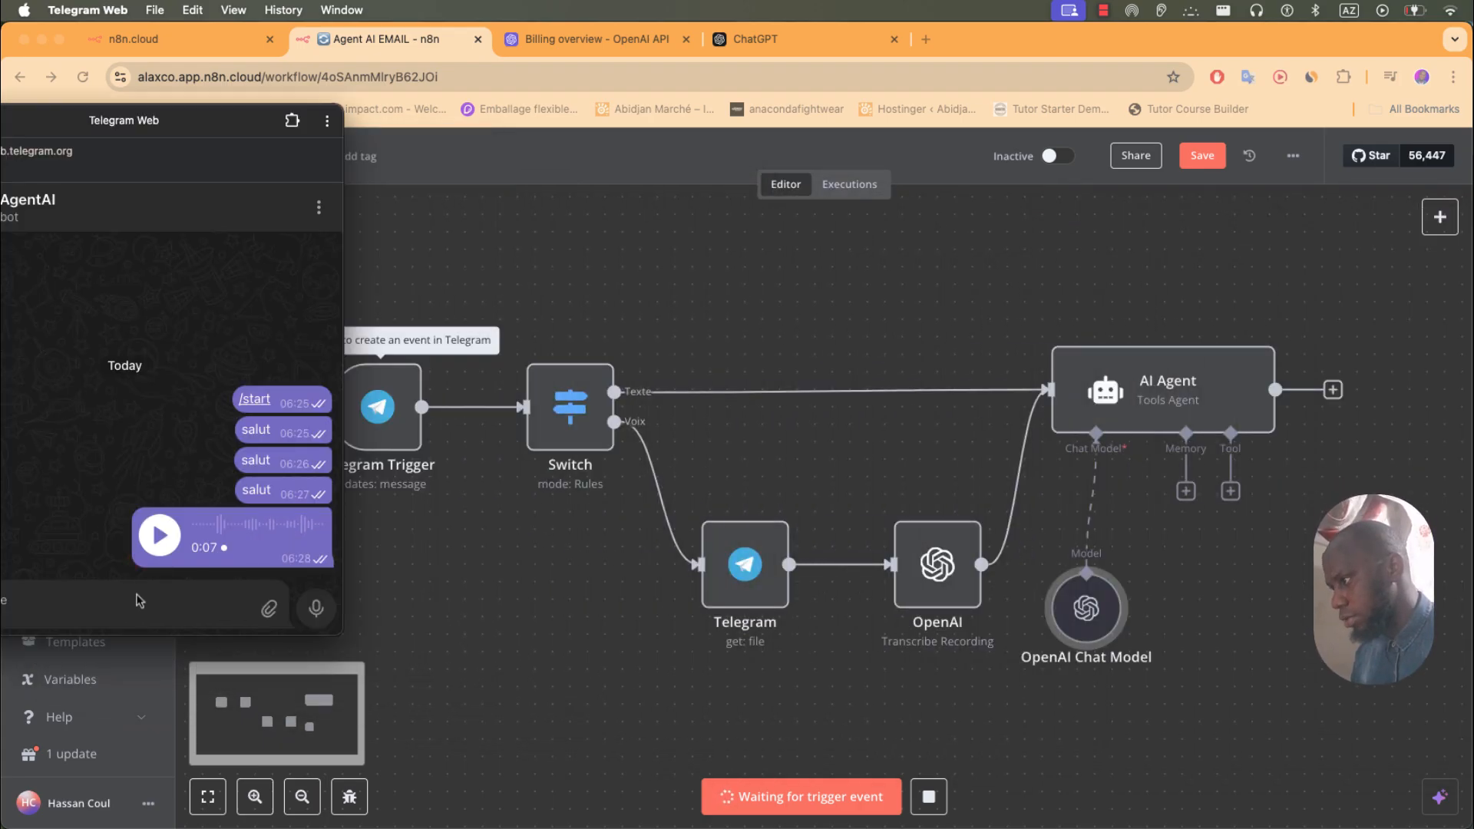
{"action": "type", "text": "s"}
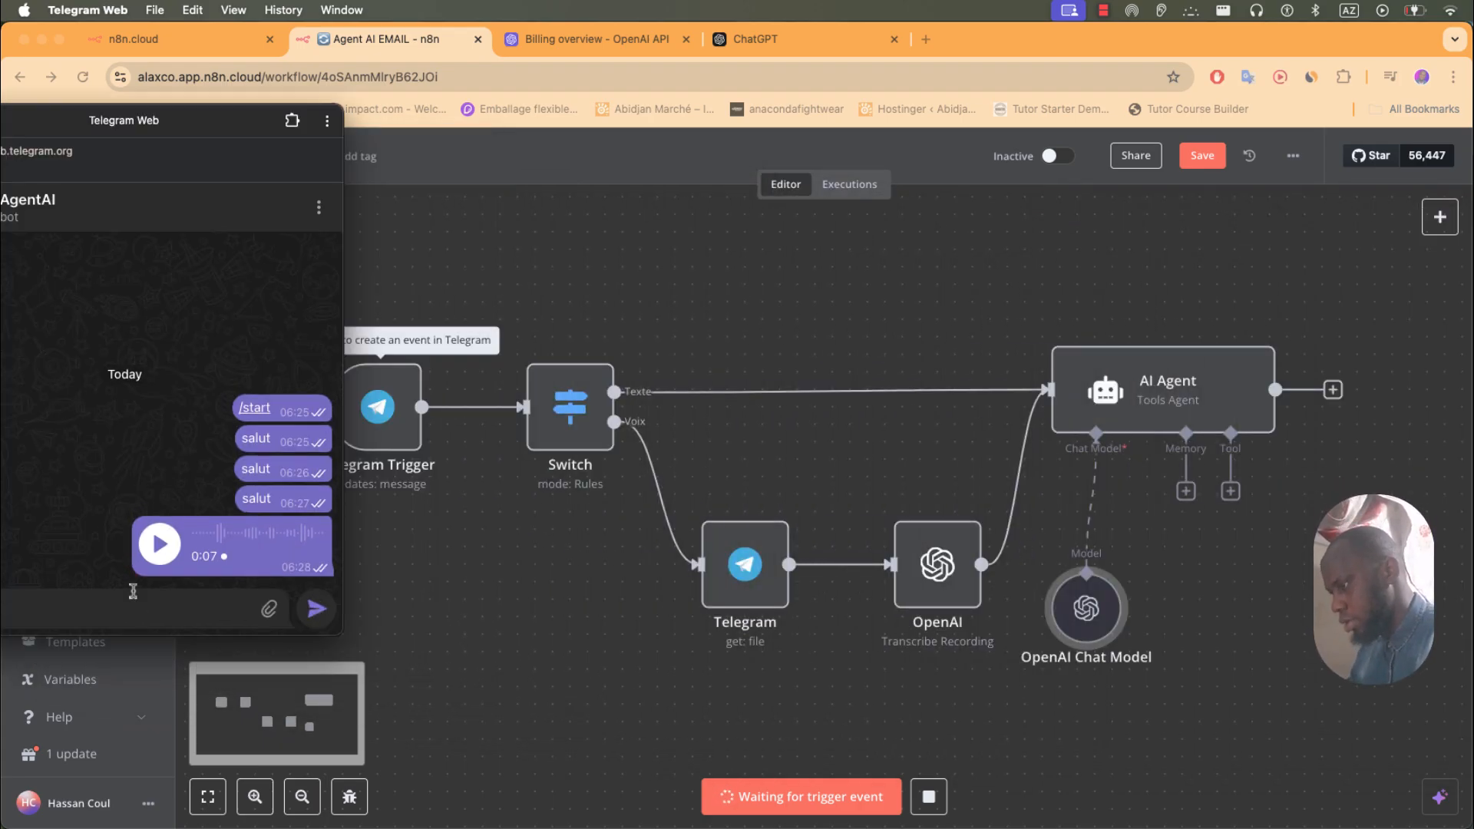
{"action": "key", "text": "Return"}
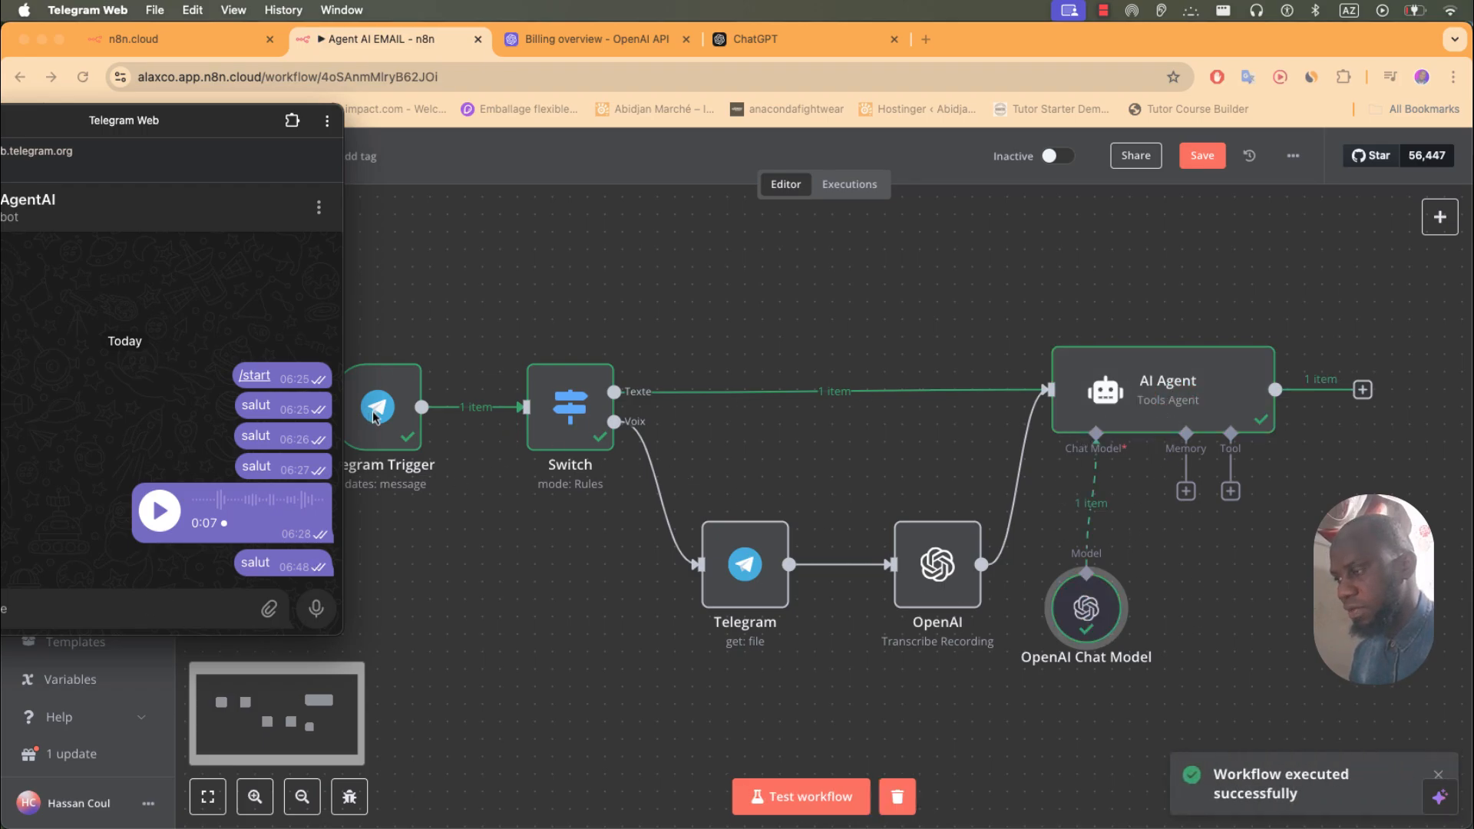
{"action": "left_click", "coordinate": [316, 609]}
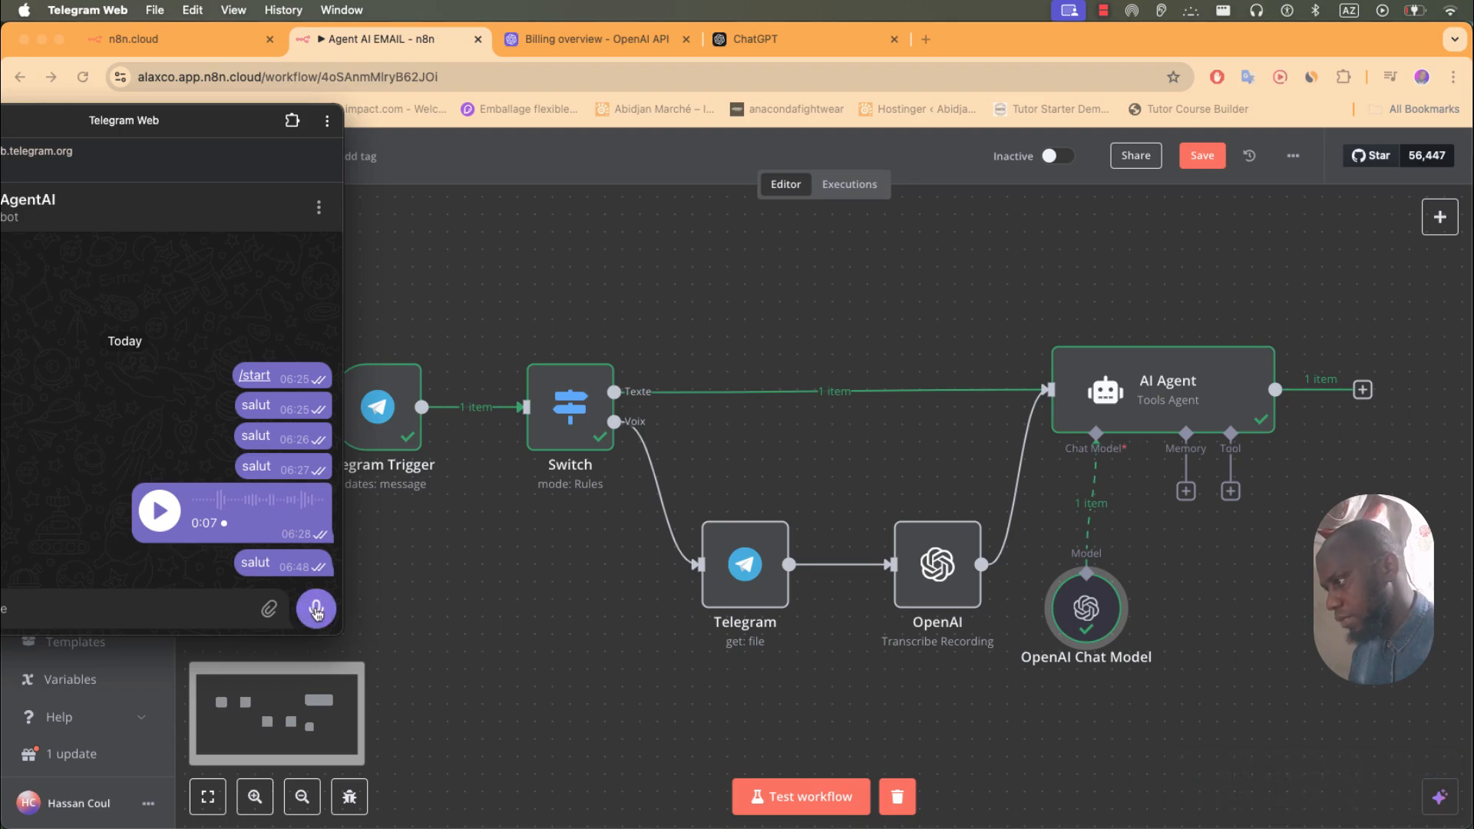
{"action": "left_click", "coordinate": [315, 609]}
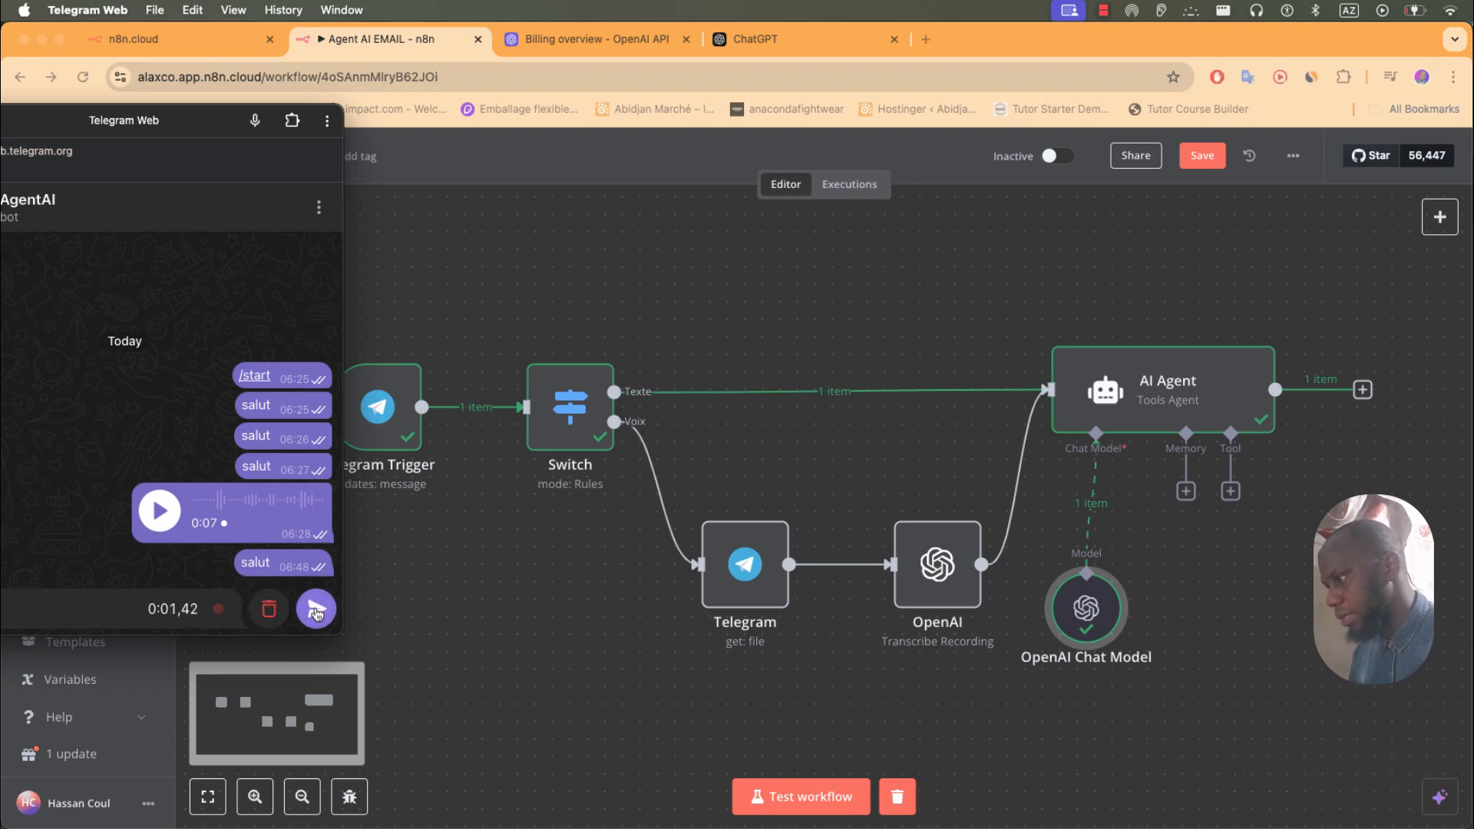
{"action": "left_click", "coordinate": [316, 609]}
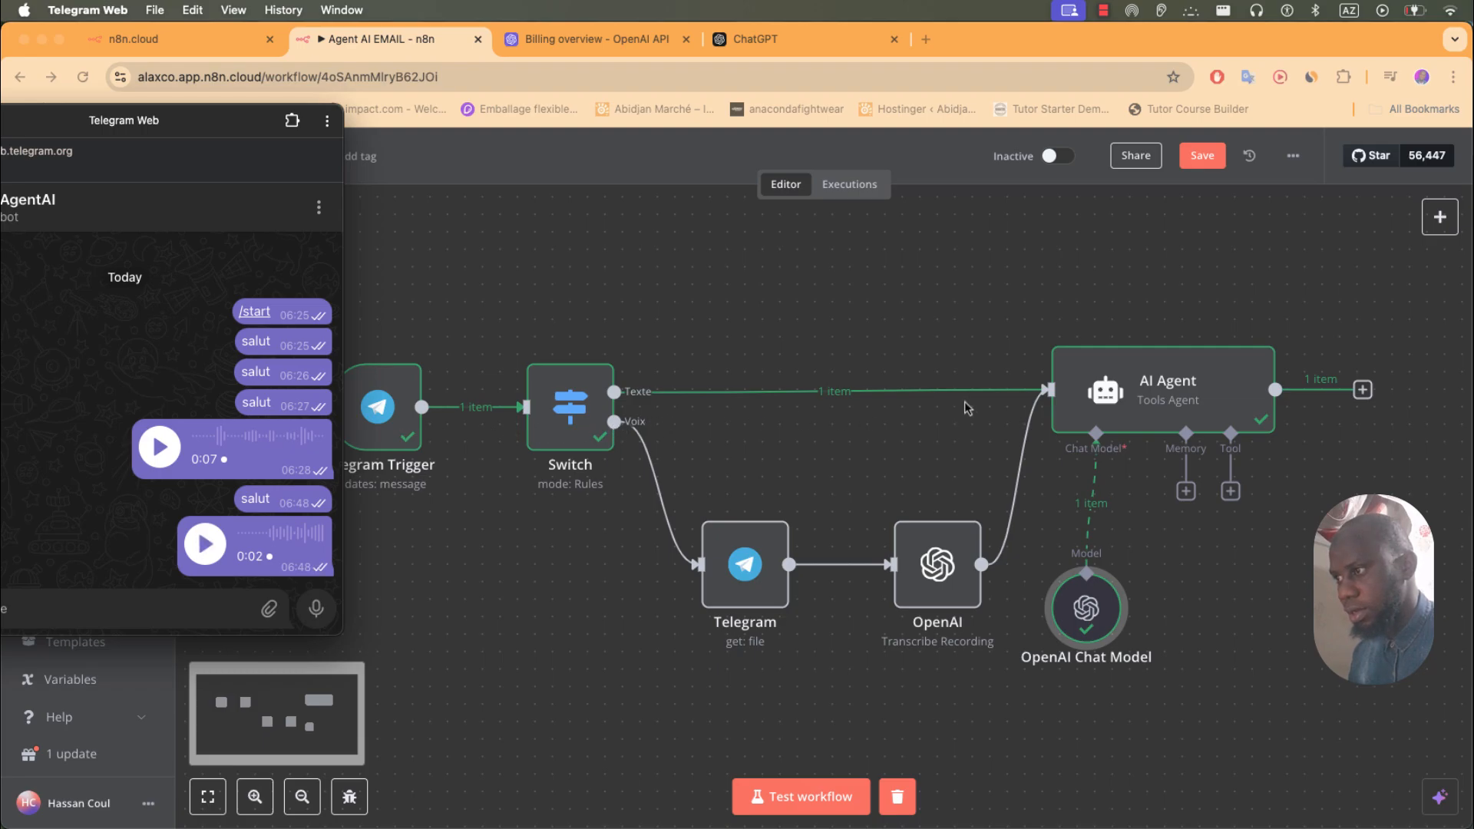
- Re-arm the test run and send a new voice note to trigger the Voix branch
{"action": "left_click", "coordinate": [820, 801]}
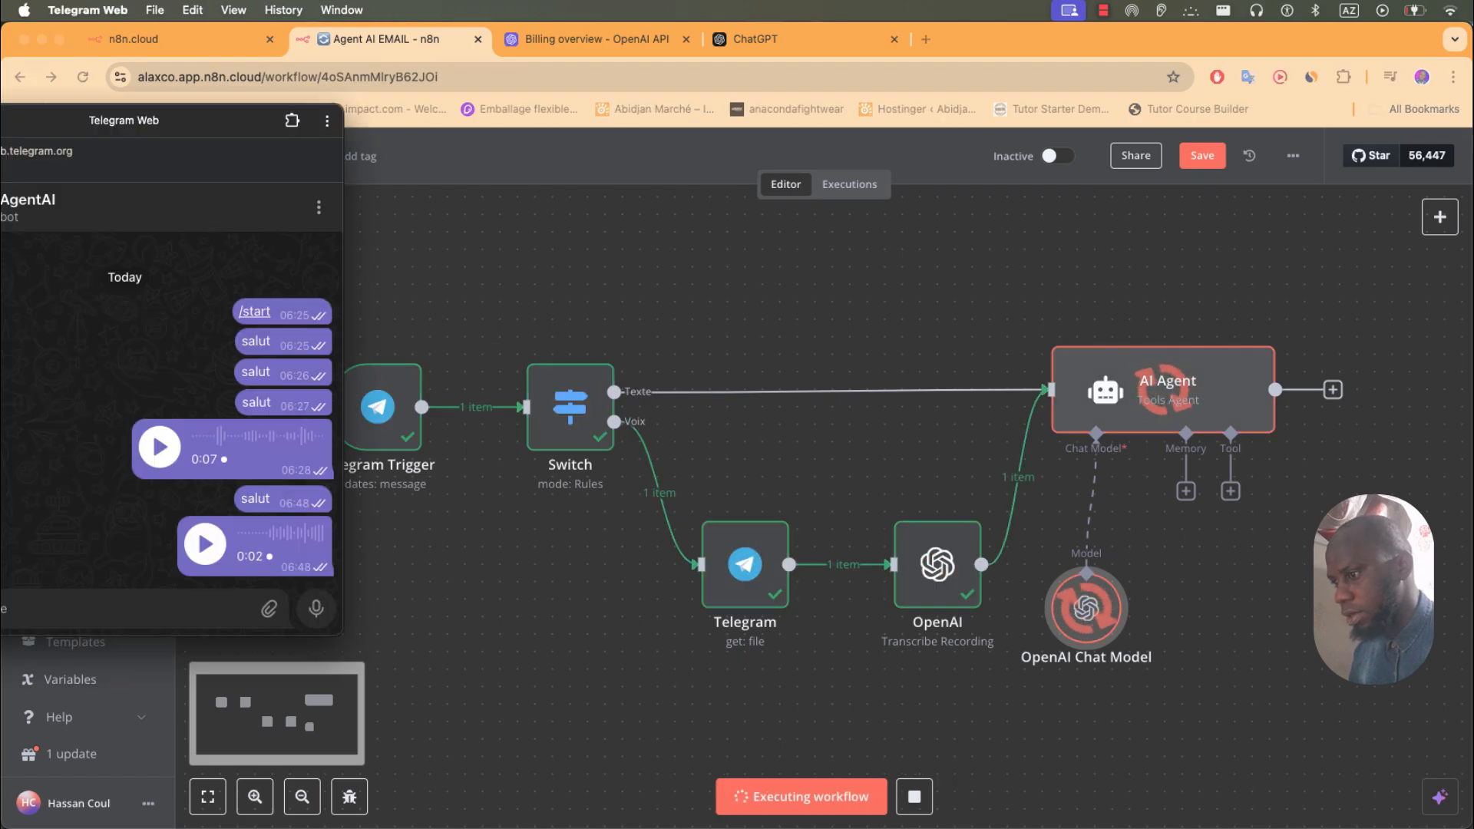
{"action": "left_click", "coordinate": [784, 803]}
{"action": "left_click", "coordinate": [784, 803]}
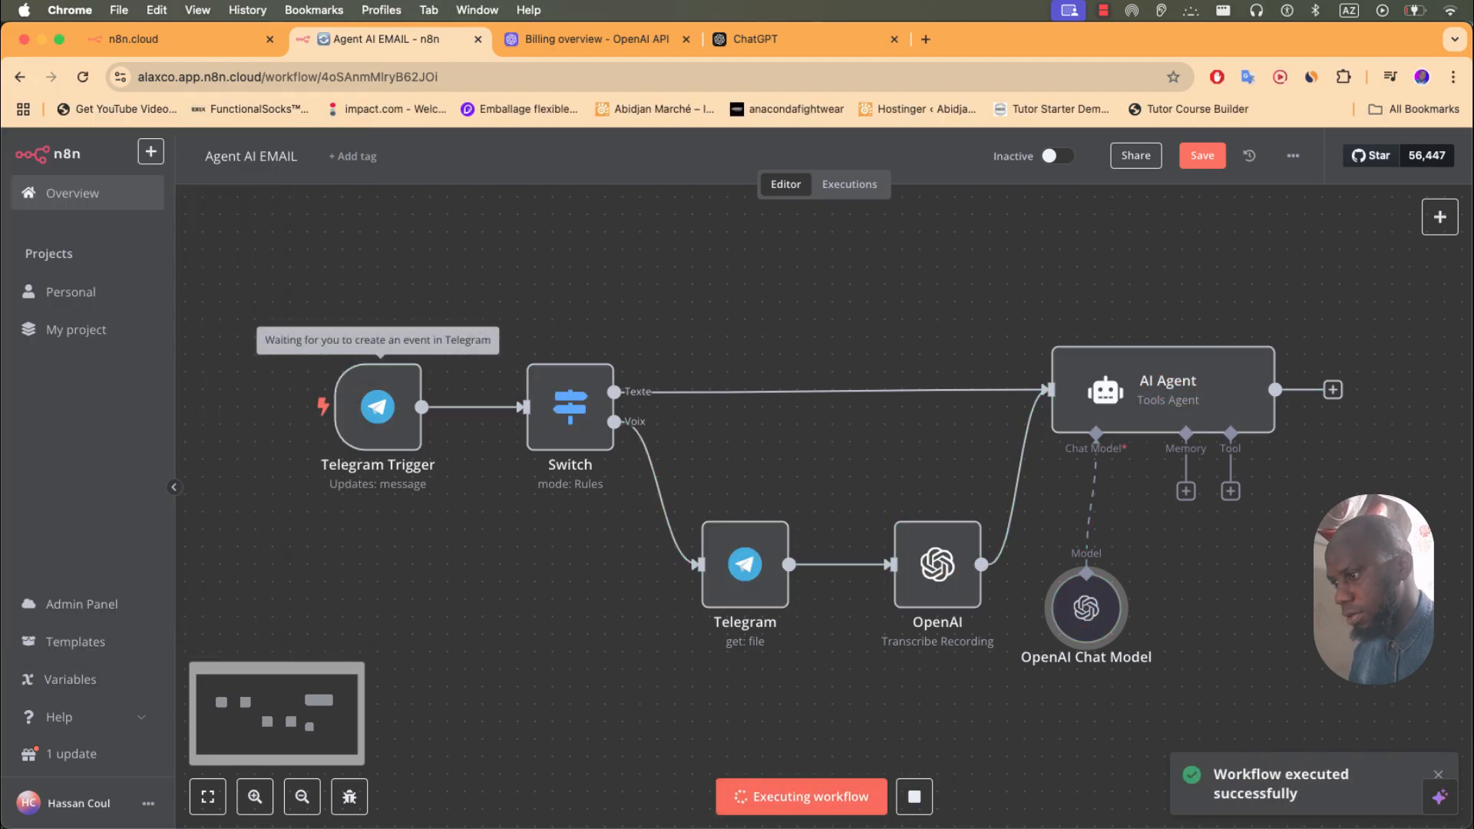
{"action": "key", "text": "super+Tab"}
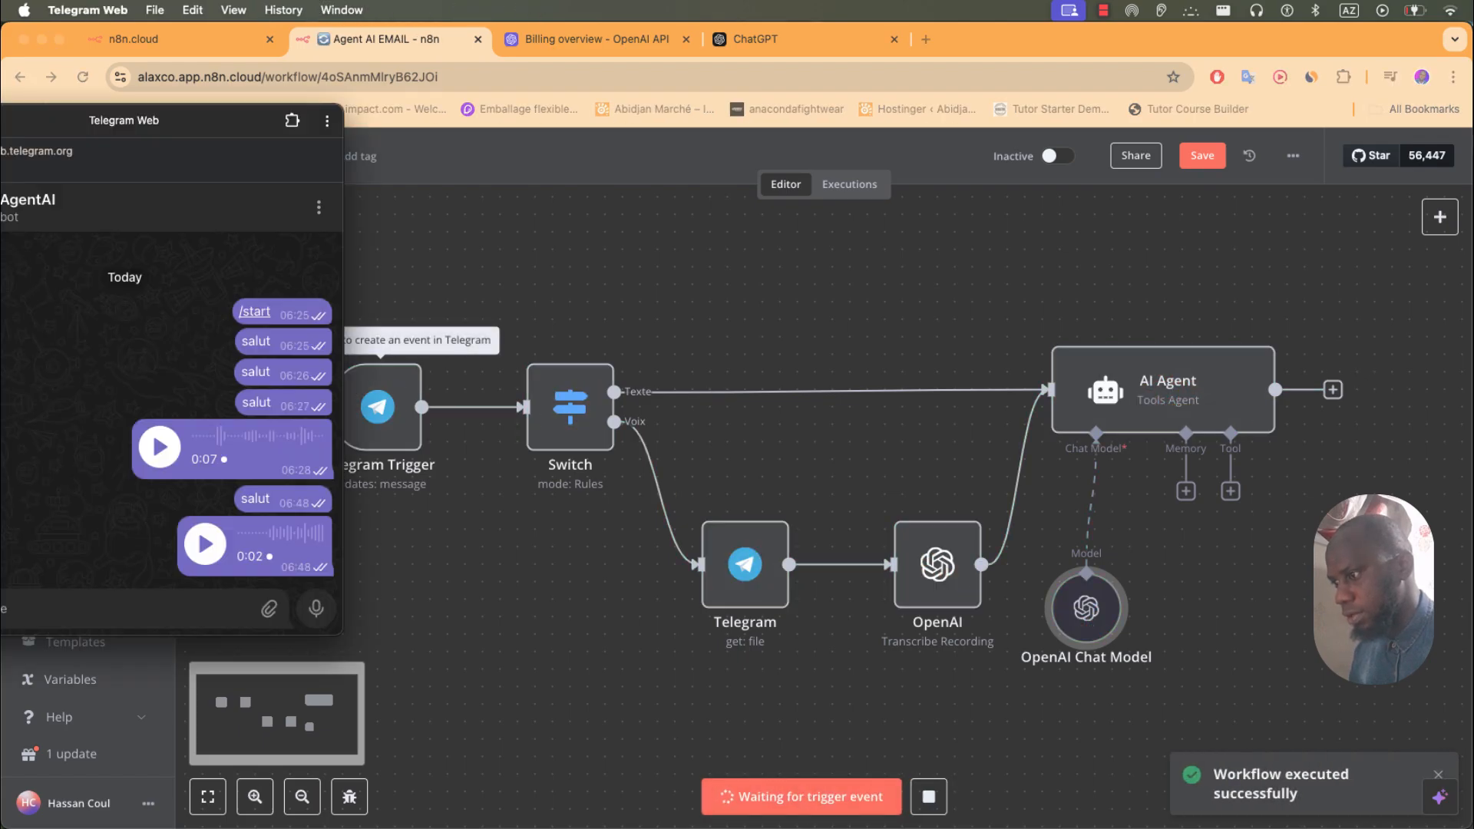
{"action": "left_click", "coordinate": [321, 617]}
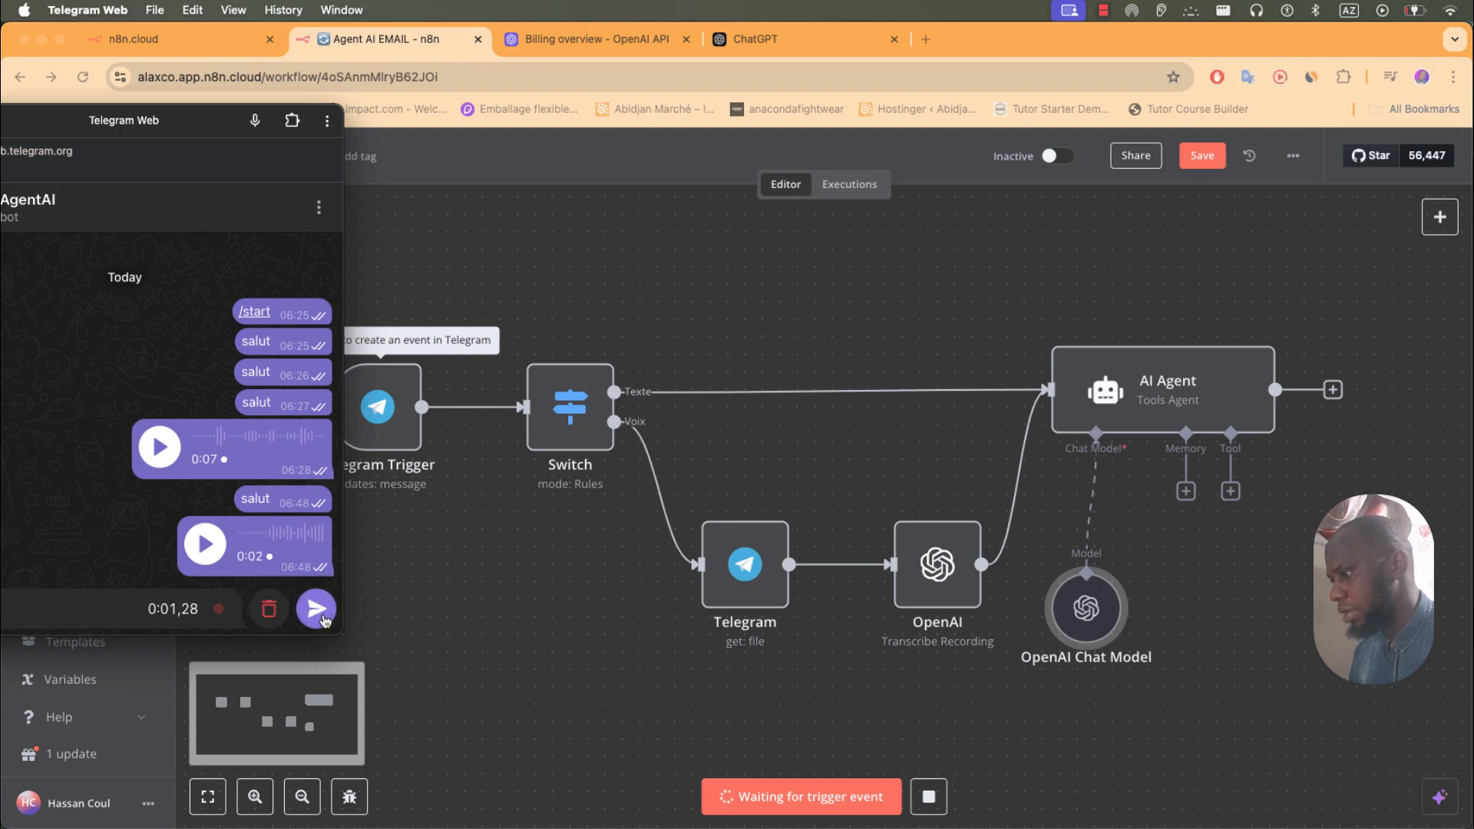
{"action": "left_click", "coordinate": [321, 617]}
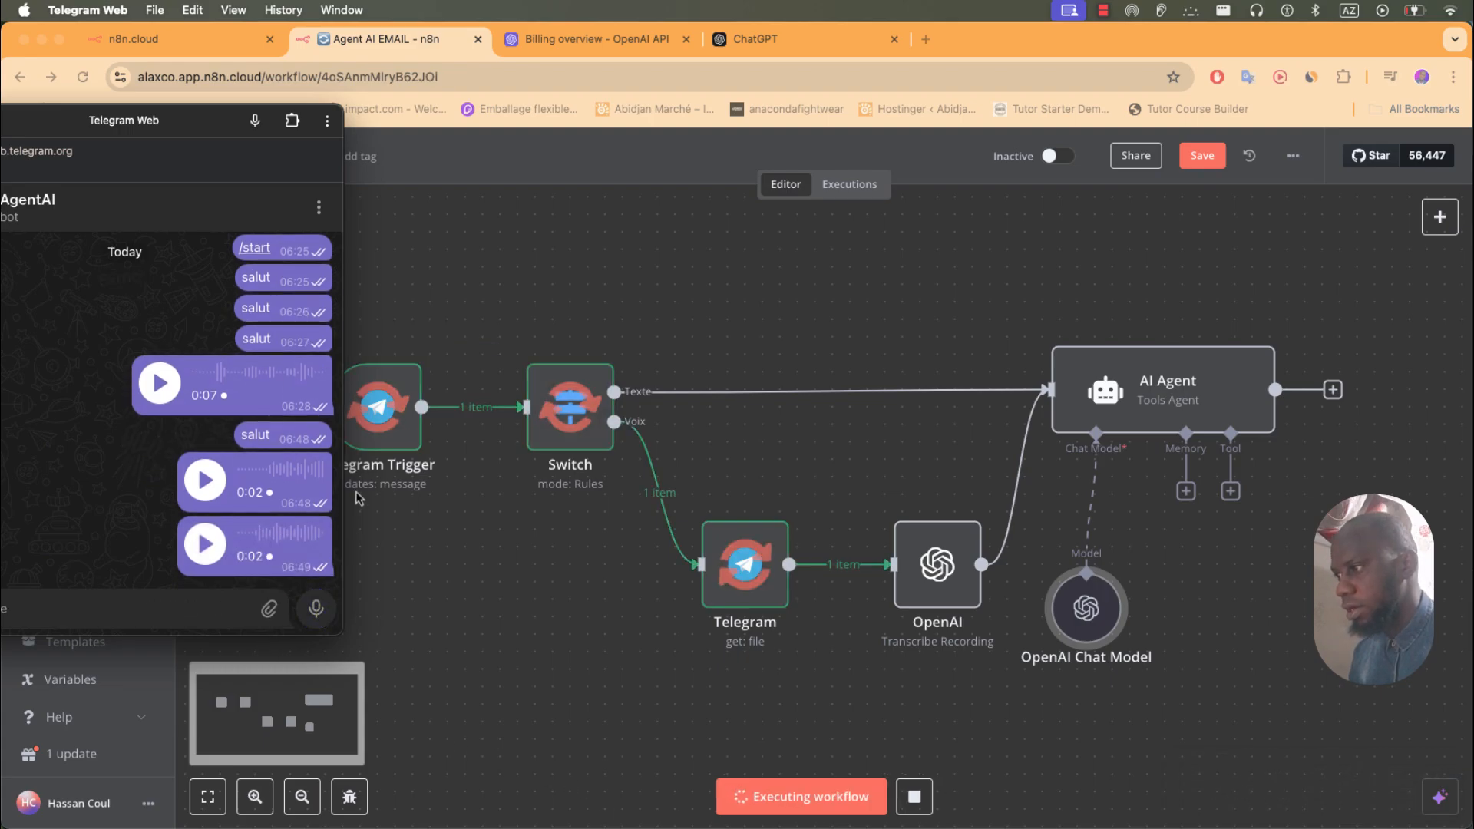
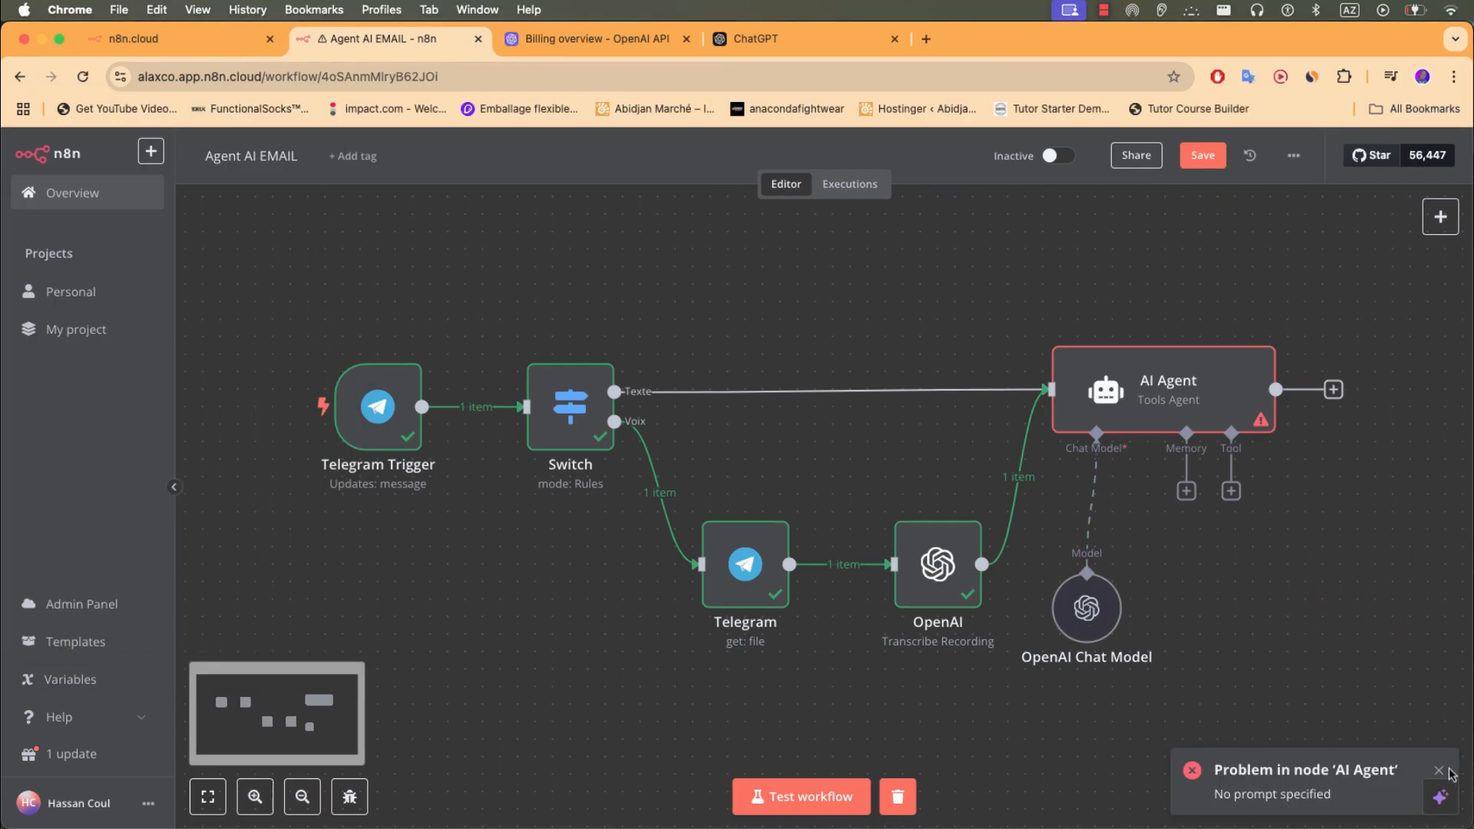
- Clear the error toast, start a test run, send 'salut' to the bot, and inspect the AI Agent
{"action": "left_click", "coordinate": [1441, 771]}
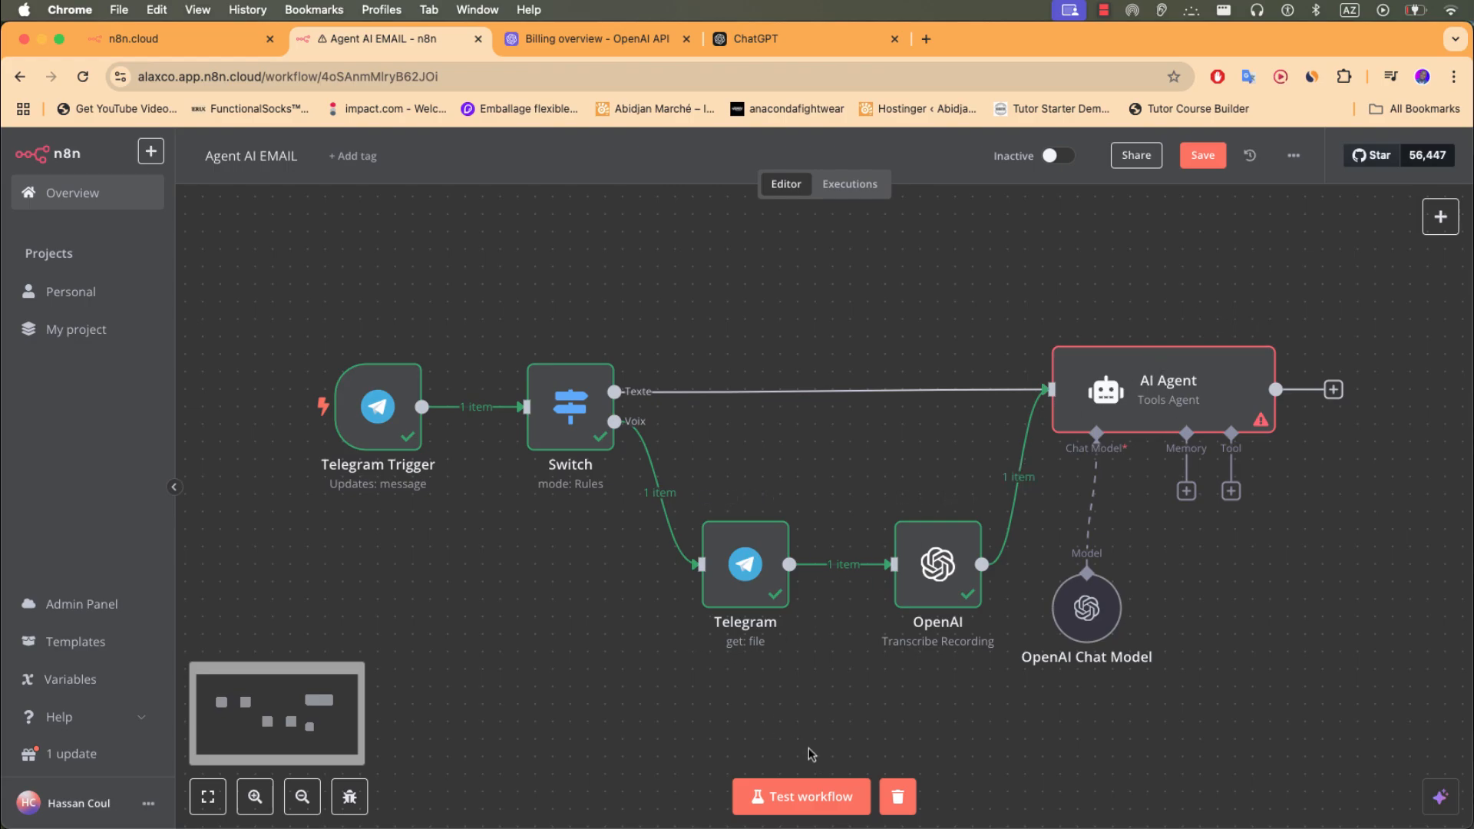
{"action": "left_click", "coordinate": [815, 803]}
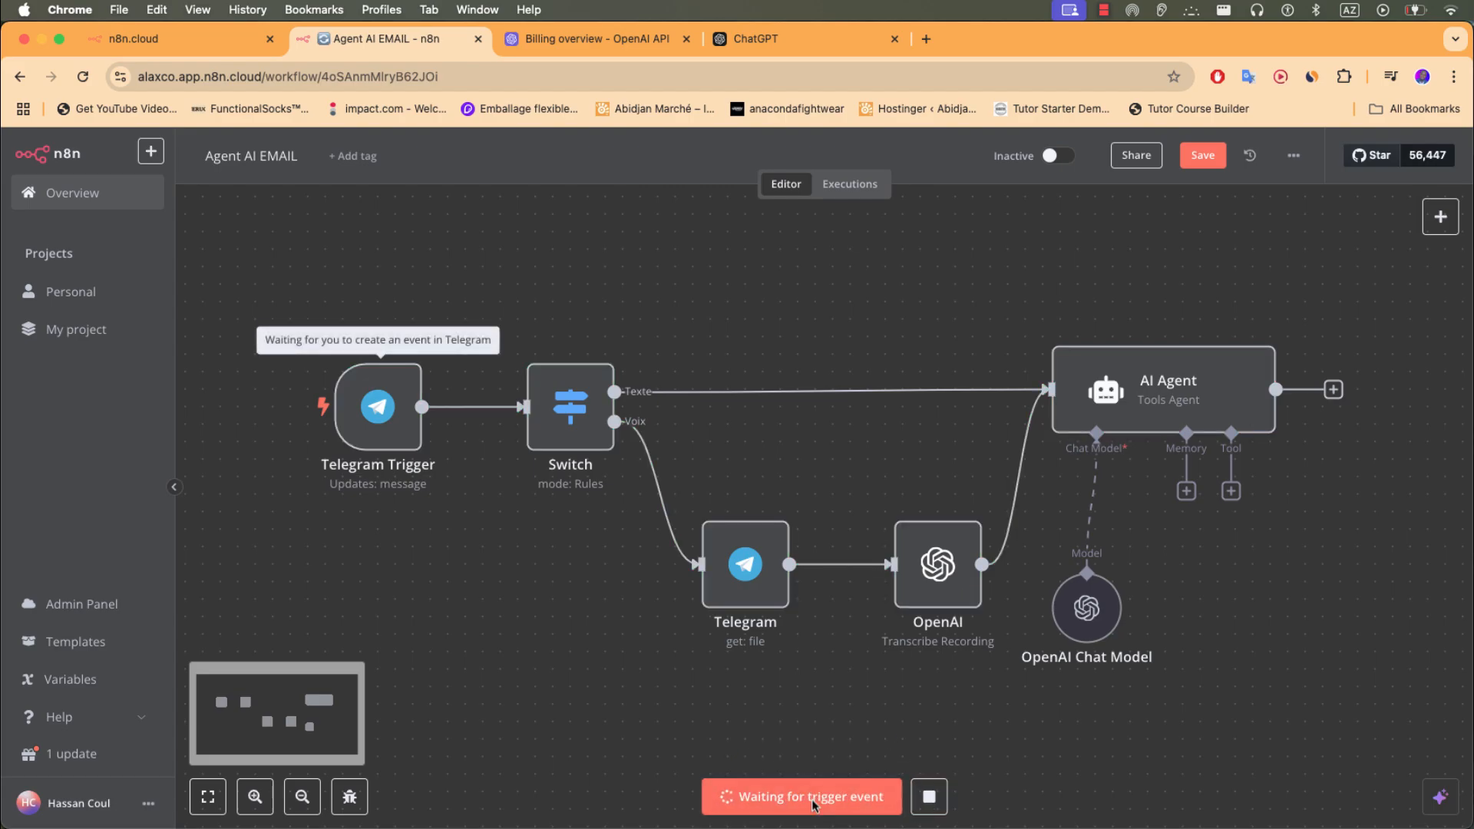
{"action": "left_click", "coordinate": [451, 807]}
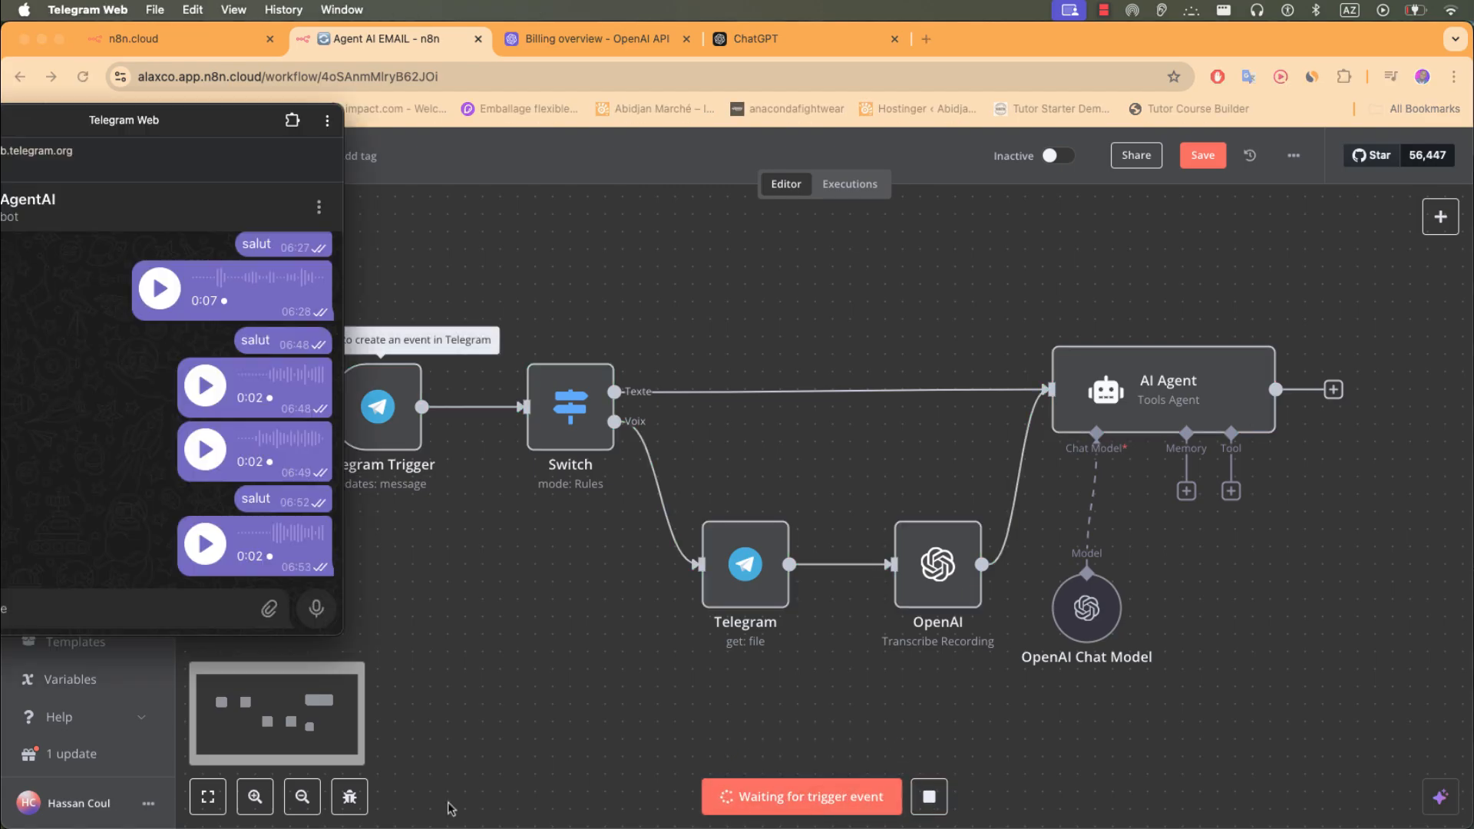
{"action": "type", "text": "sa"}
{"action": "key", "text": "Return"}
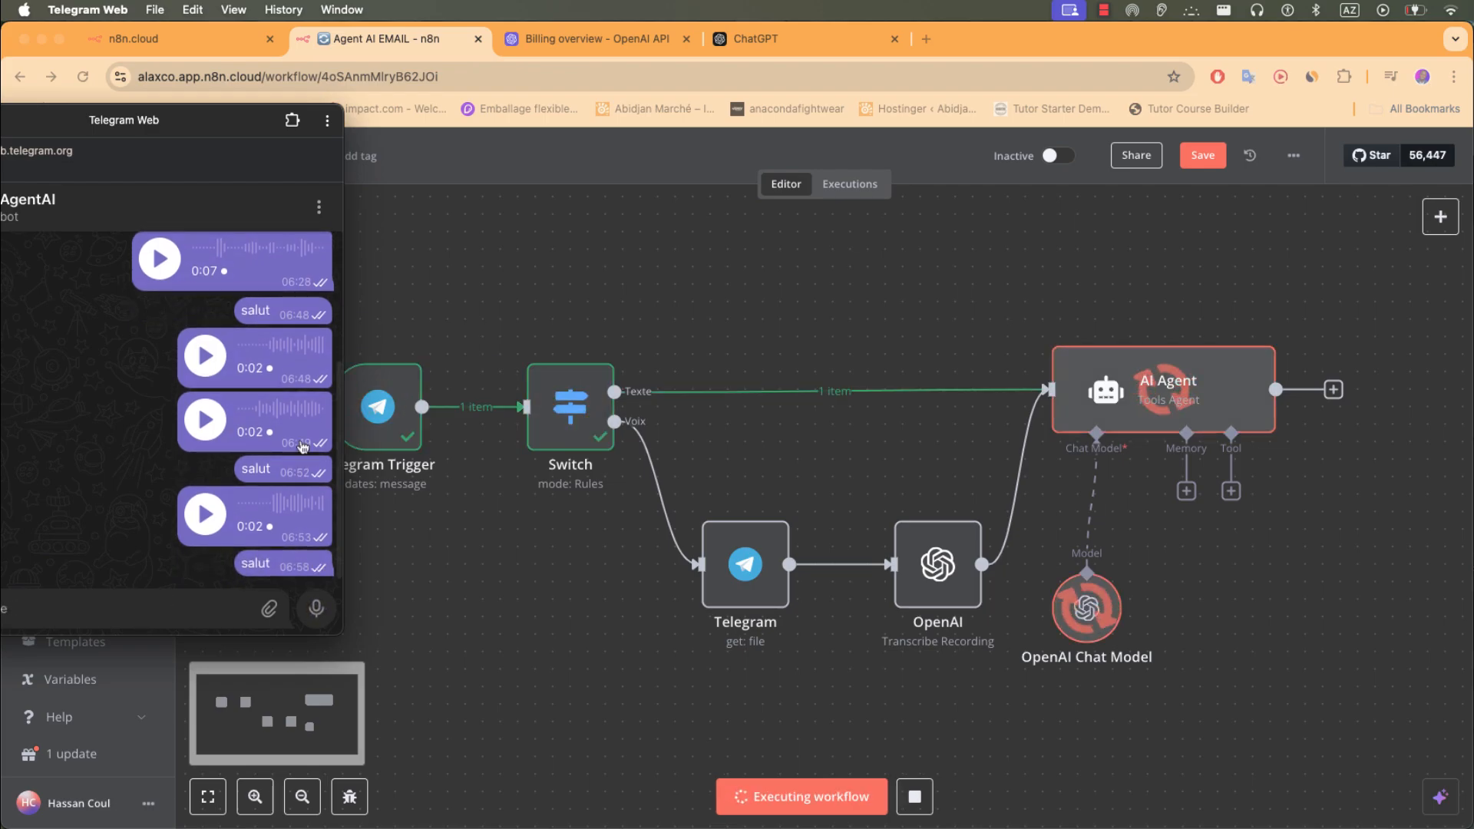
{"action": "left_click", "coordinate": [1172, 388]}
- Replace the AI Agent's 'Tache' prompt with the incoming Telegram message.text field
{"action": "double_click", "coordinate": [1172, 388]}
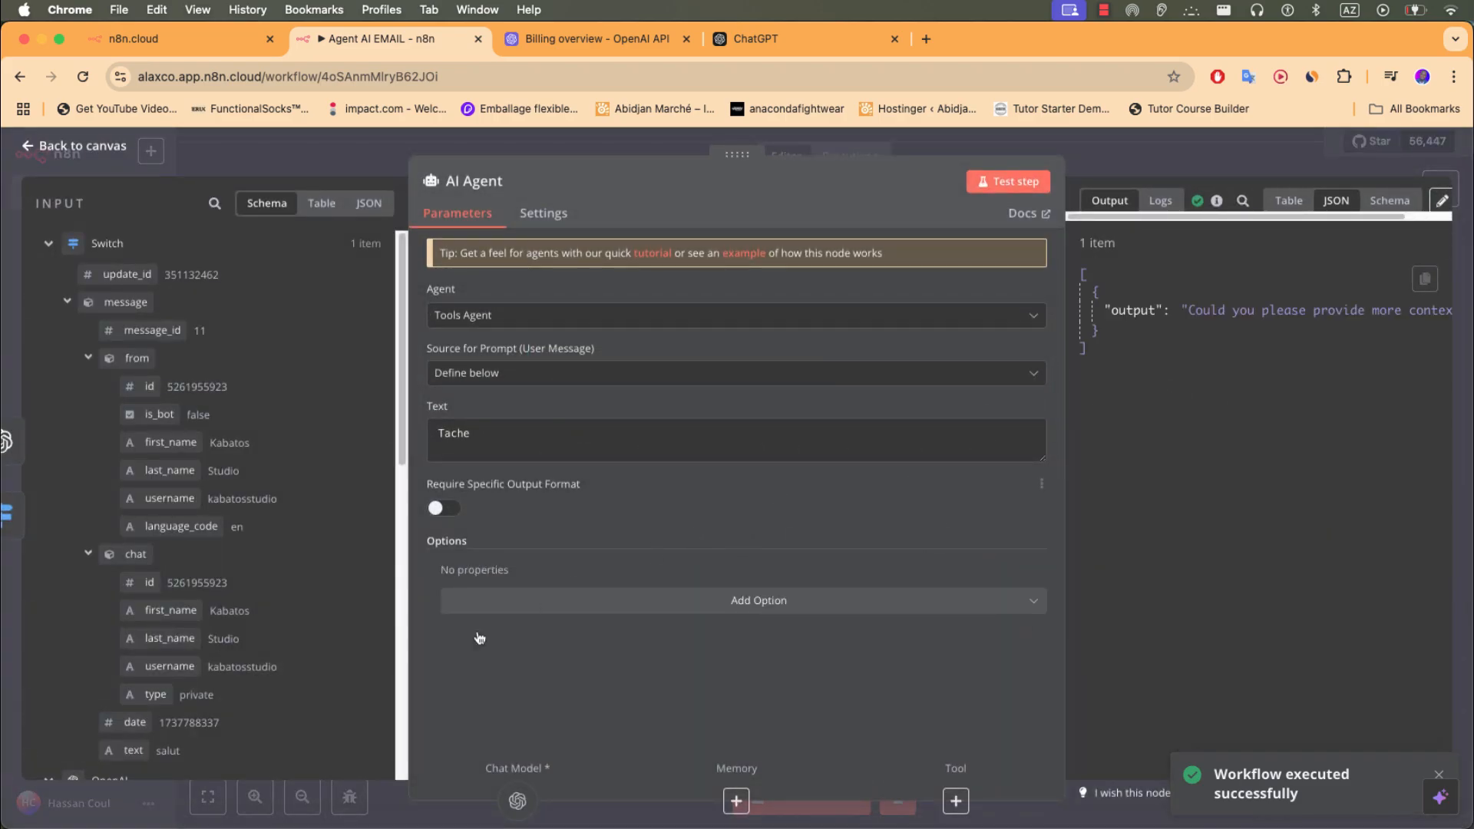
{"action": "scroll", "coordinate": [204, 757], "scroll_direction": "down", "scroll_amount": 2}
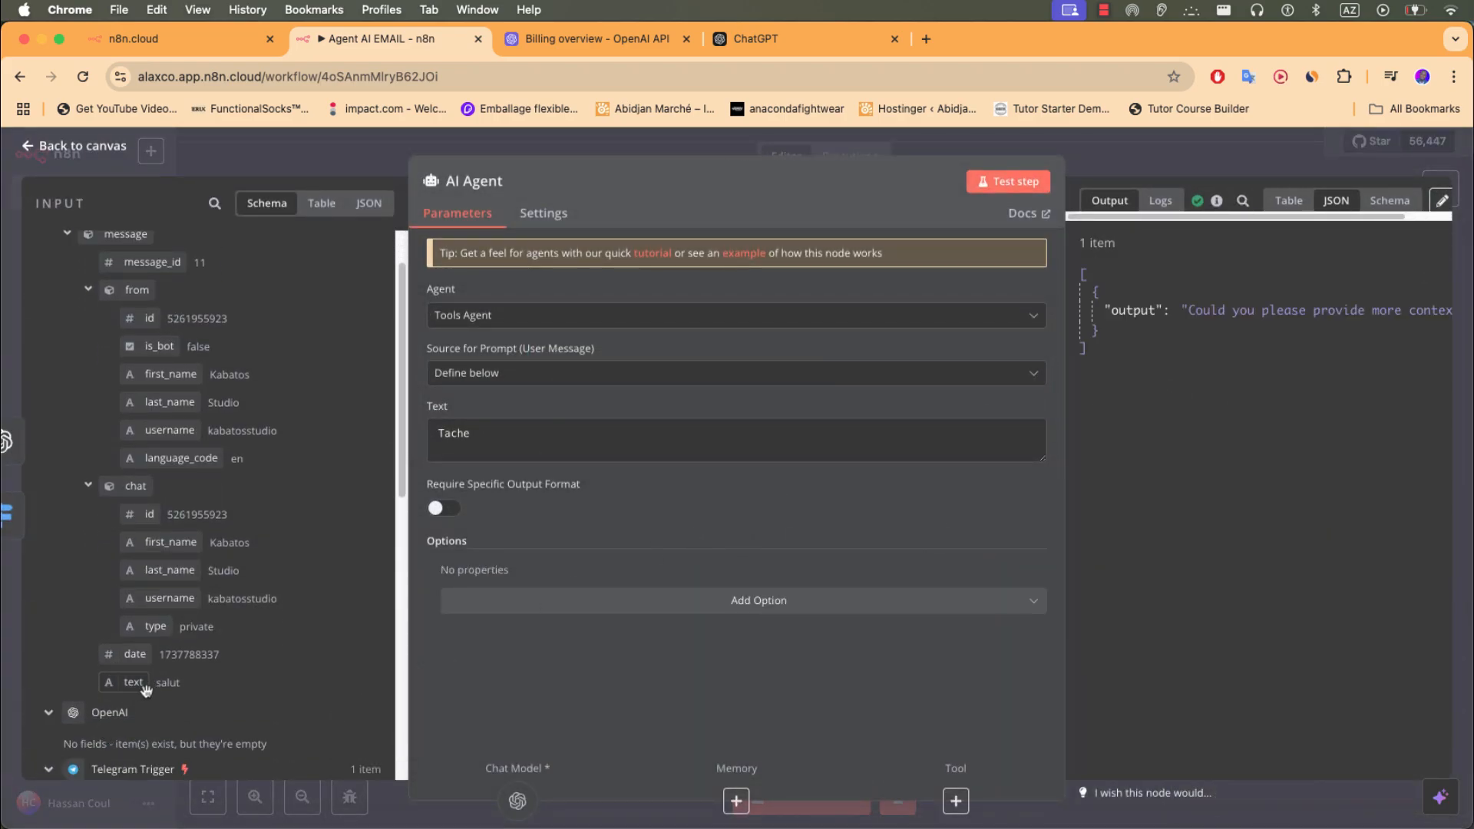
{"action": "left_click_drag", "start_coordinate": [500, 430], "coordinate": [428, 434]}
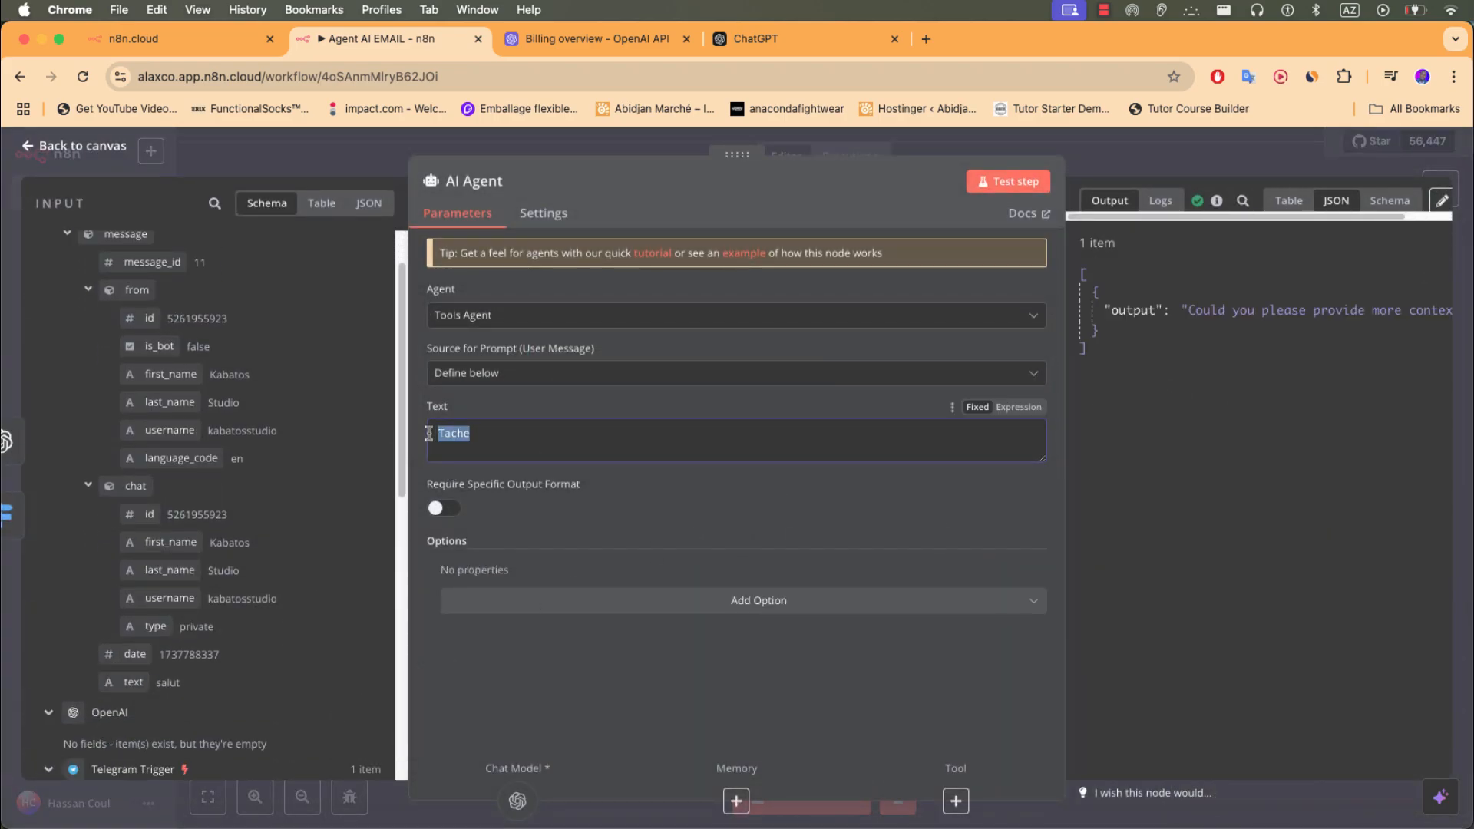
{"action": "left_click_drag", "start_coordinate": [134, 681], "coordinate": [465, 436]}
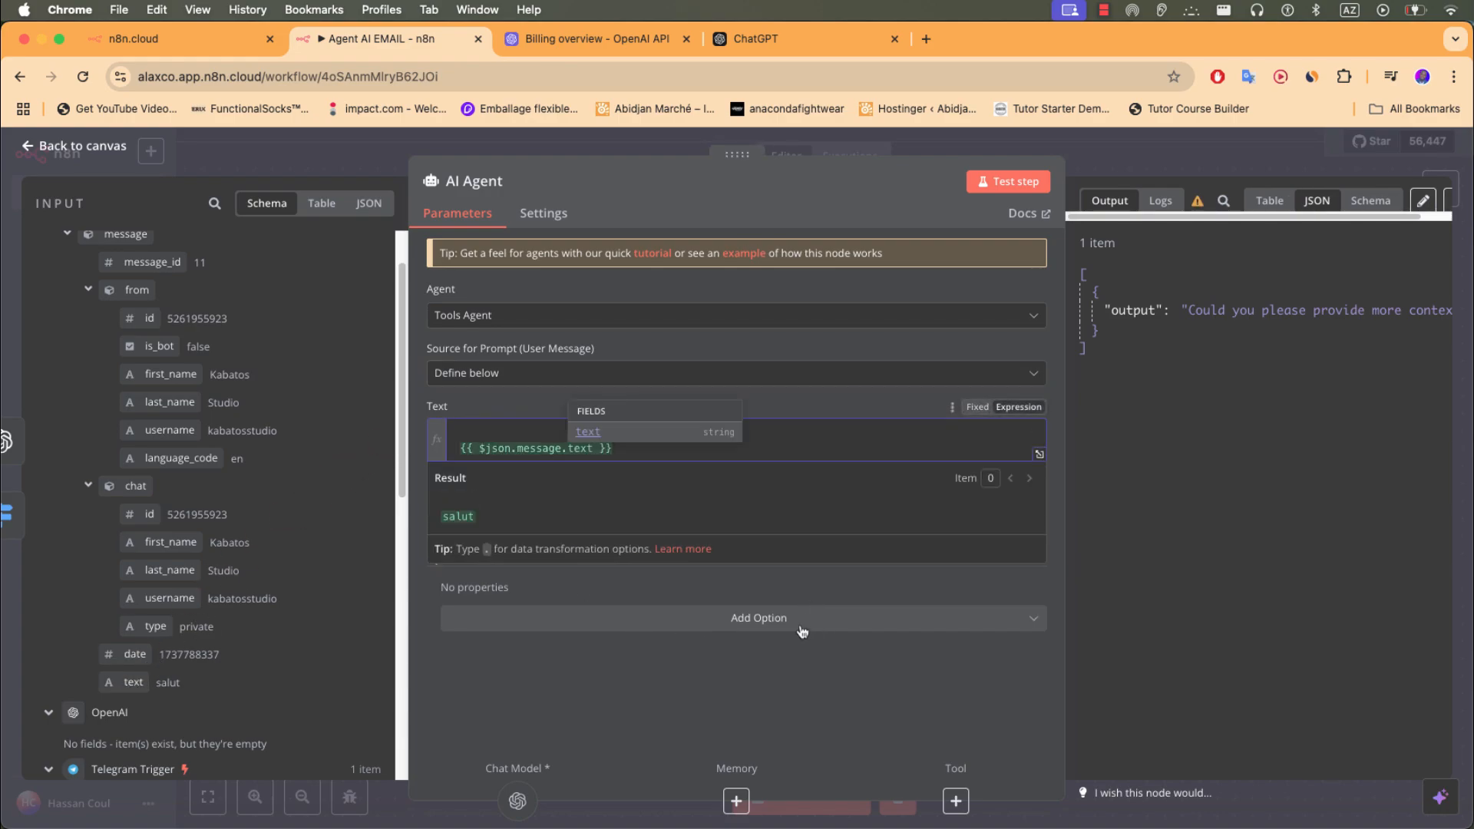
- Add a System Message option, remove the prompt's empty line, and start a new test run
{"action": "left_click", "coordinate": [789, 625]}
{"action": "left_click", "coordinate": [580, 663]}
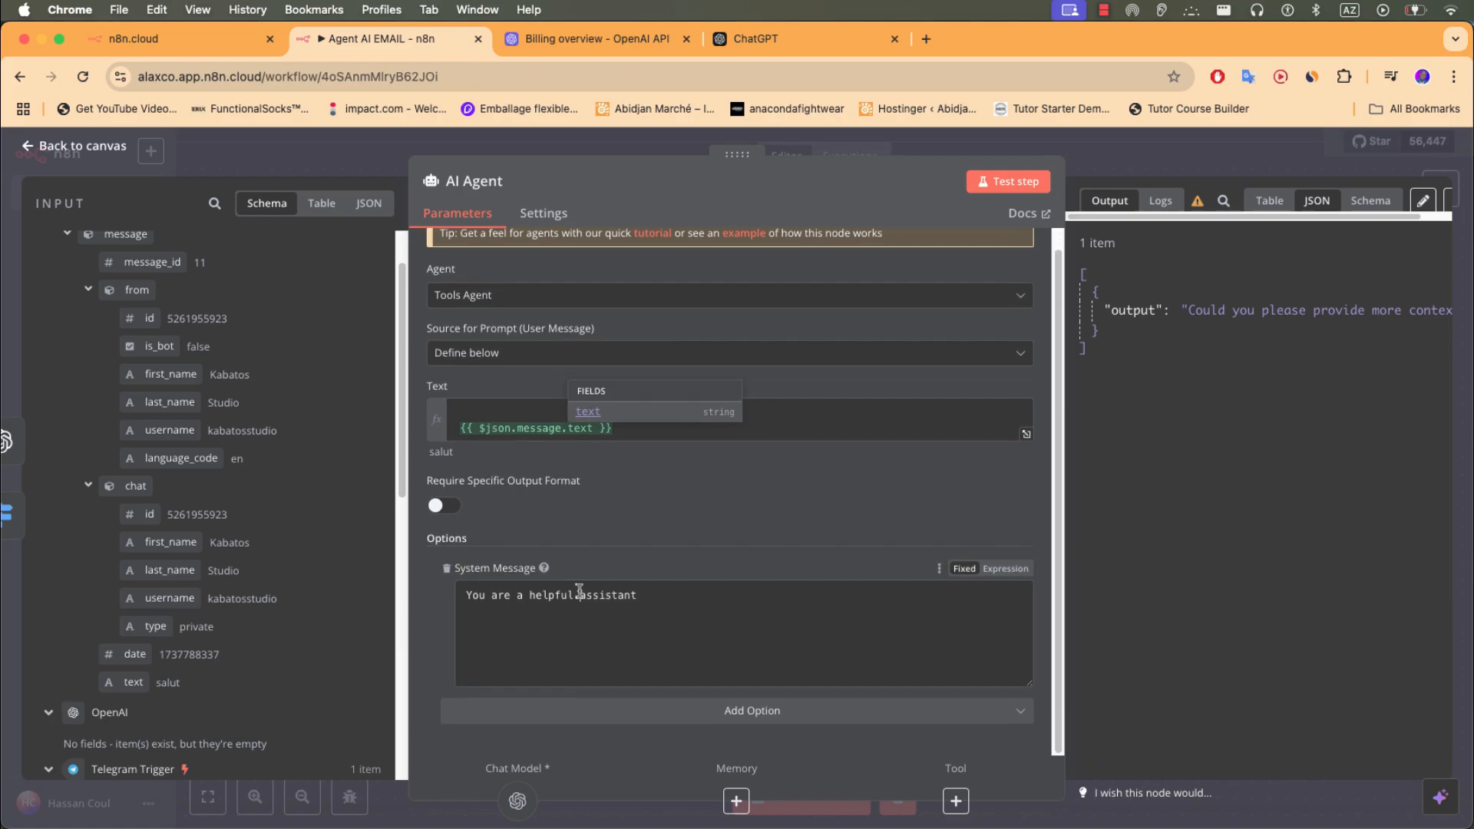
{"action": "left_click", "coordinate": [579, 596]}
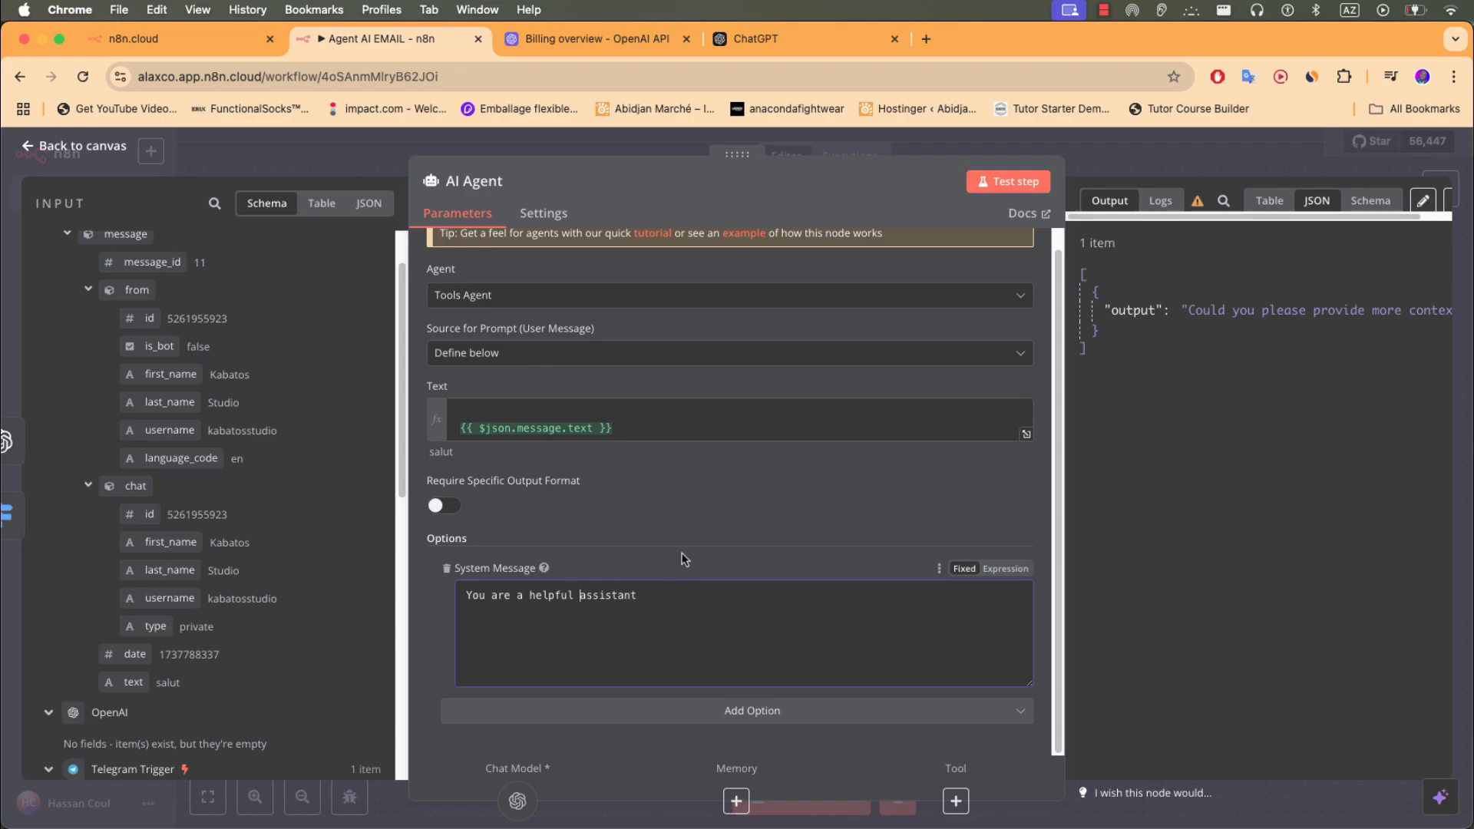
{"action": "left_click", "coordinate": [699, 528]}
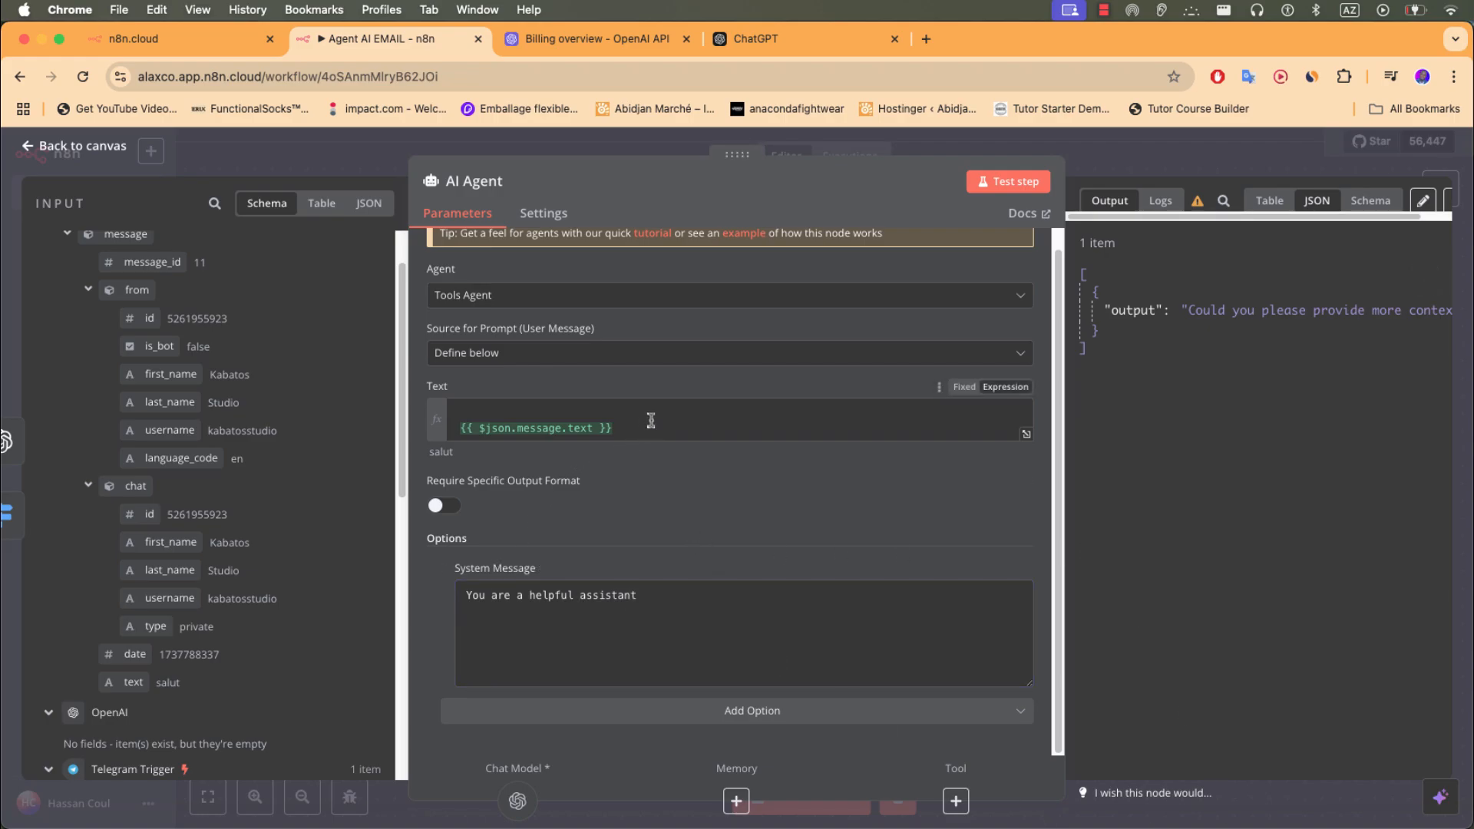
{"action": "left_click", "coordinate": [516, 409]}
{"action": "key", "text": "Delete"}
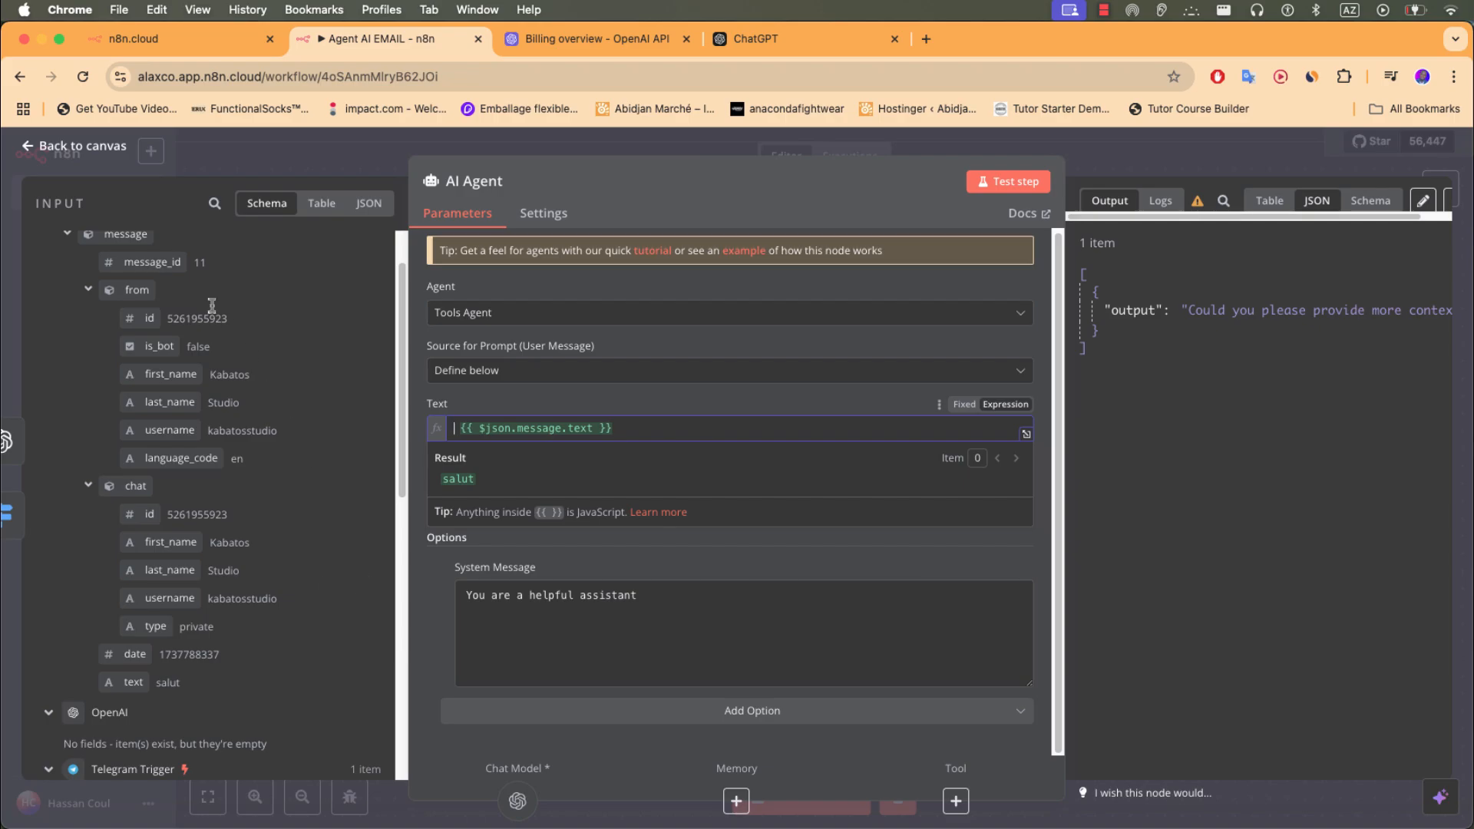
{"action": "left_click", "coordinate": [99, 151]}
{"action": "left_click", "coordinate": [838, 797]}
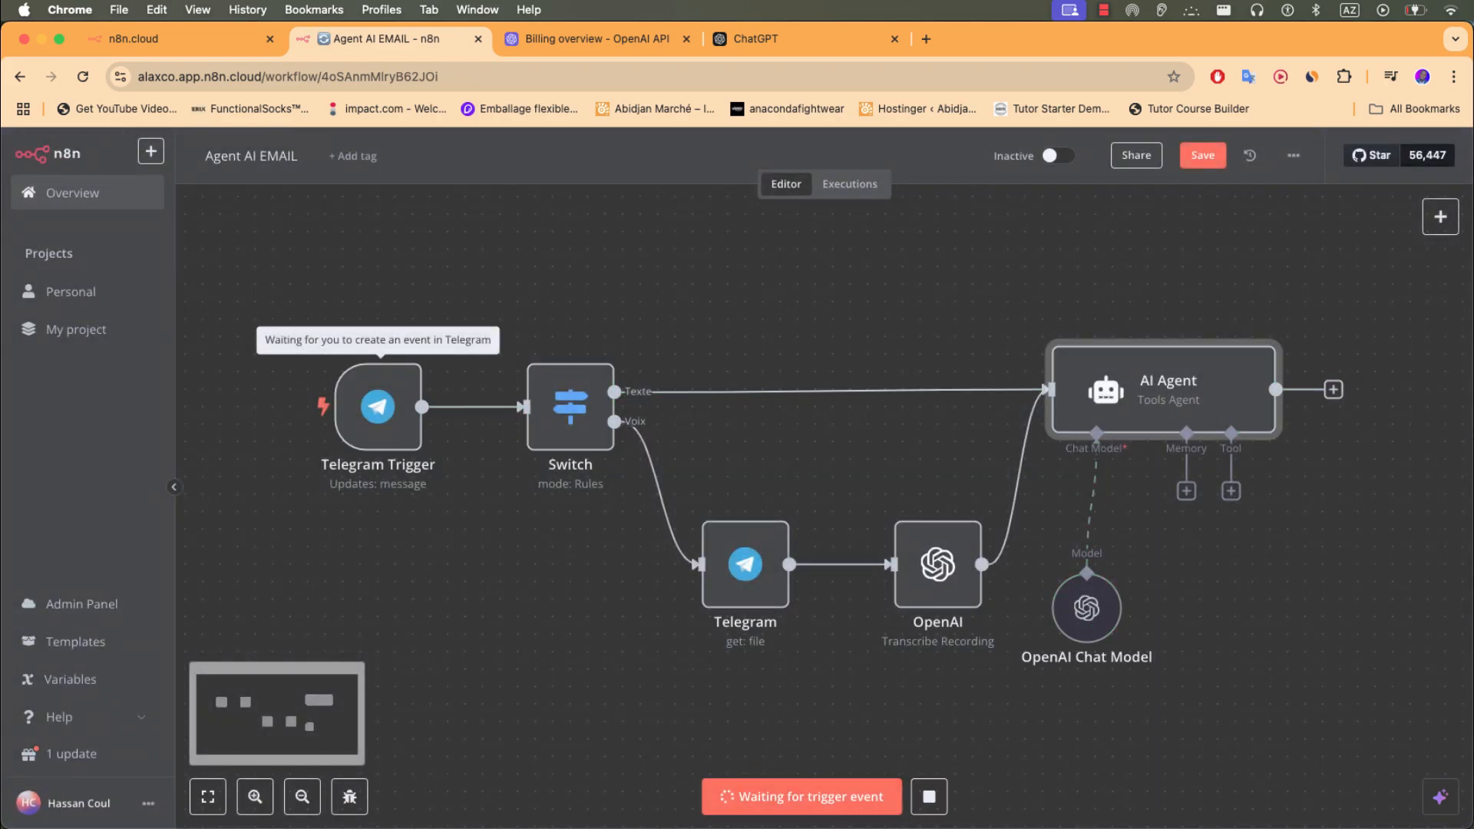
- Send the bot a recorded voice message and check the AI Agent's reply
{"action": "key", "text": "super+Tab"}
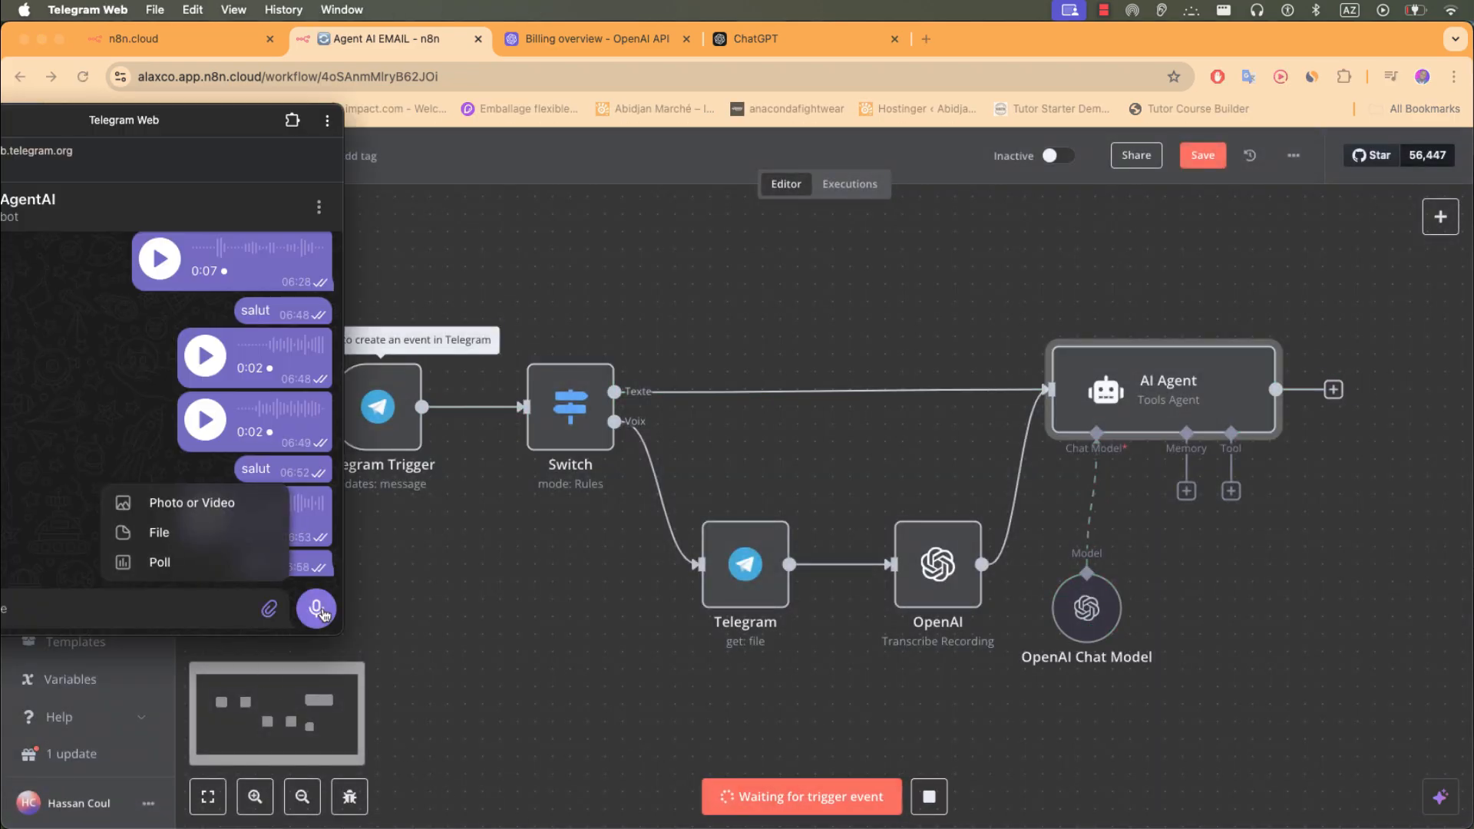
{"action": "left_click", "coordinate": [318, 610]}
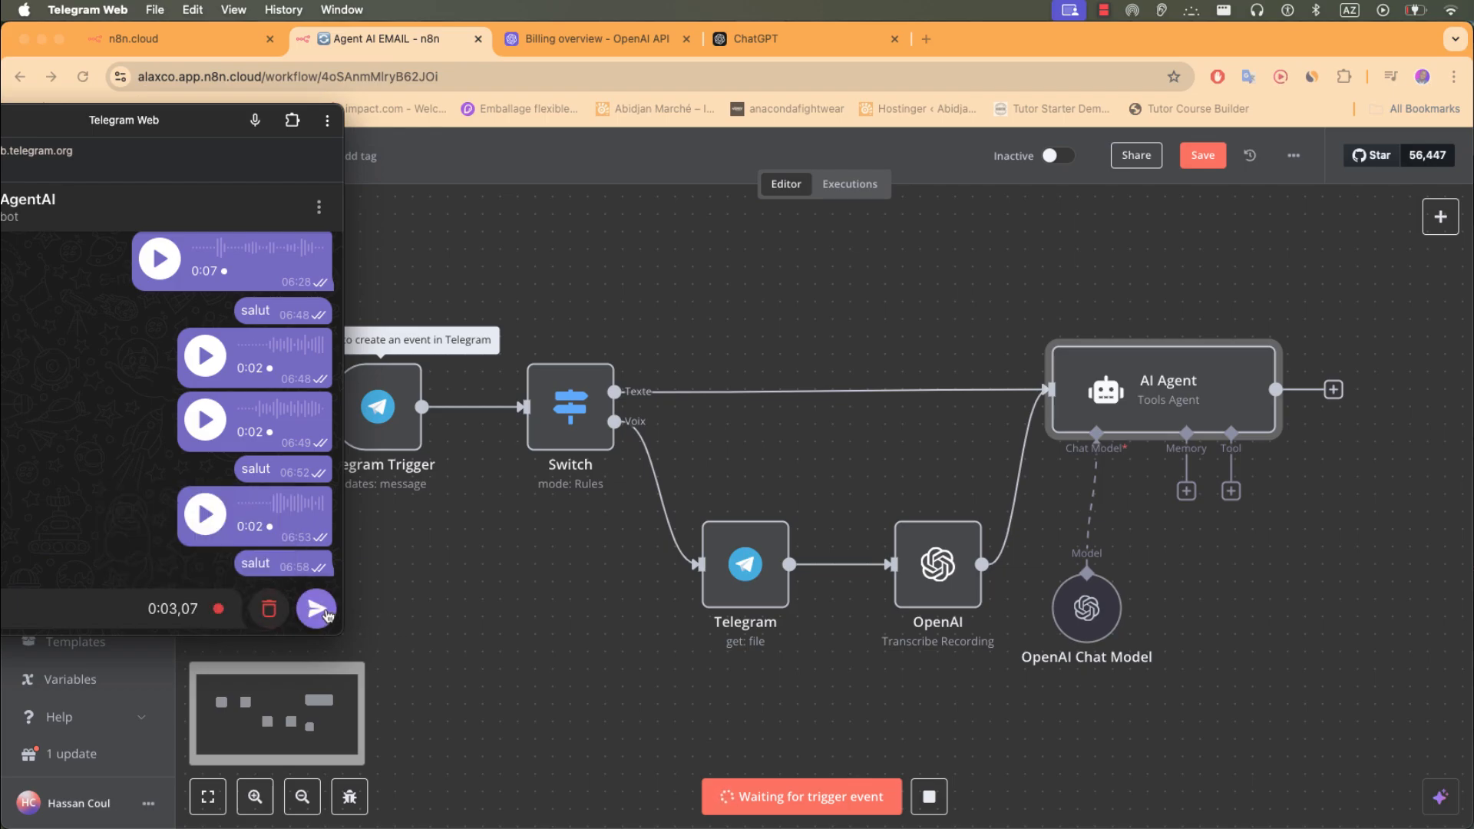
{"action": "left_click", "coordinate": [318, 610]}
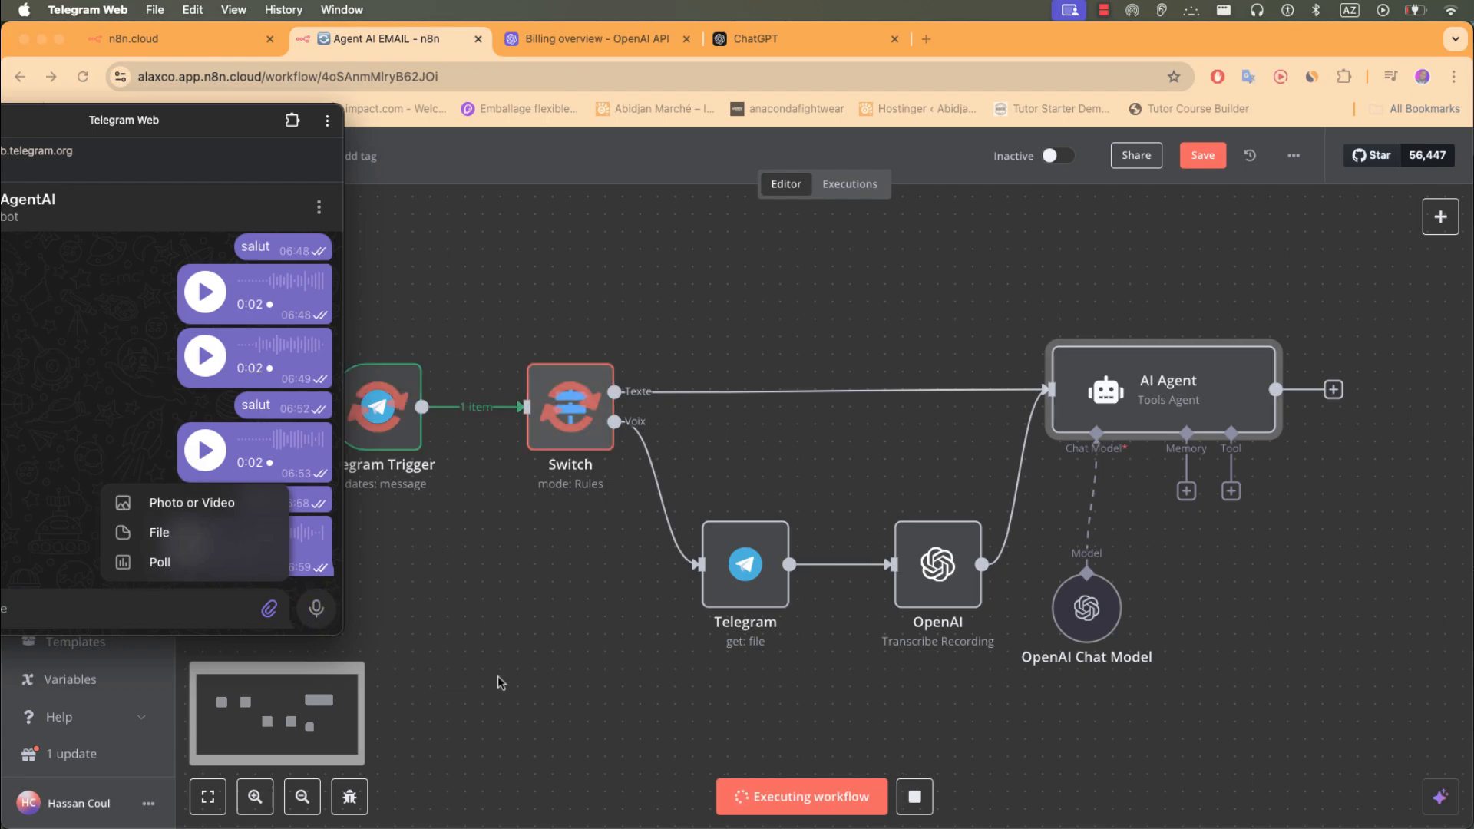
{"action": "left_click", "coordinate": [1159, 409]}
- Append the OpenAI transcription {{ $json.text }} after {{ $json.message.text }} in the AI Agent prompt
{"action": "double_click", "coordinate": [1156, 406]}
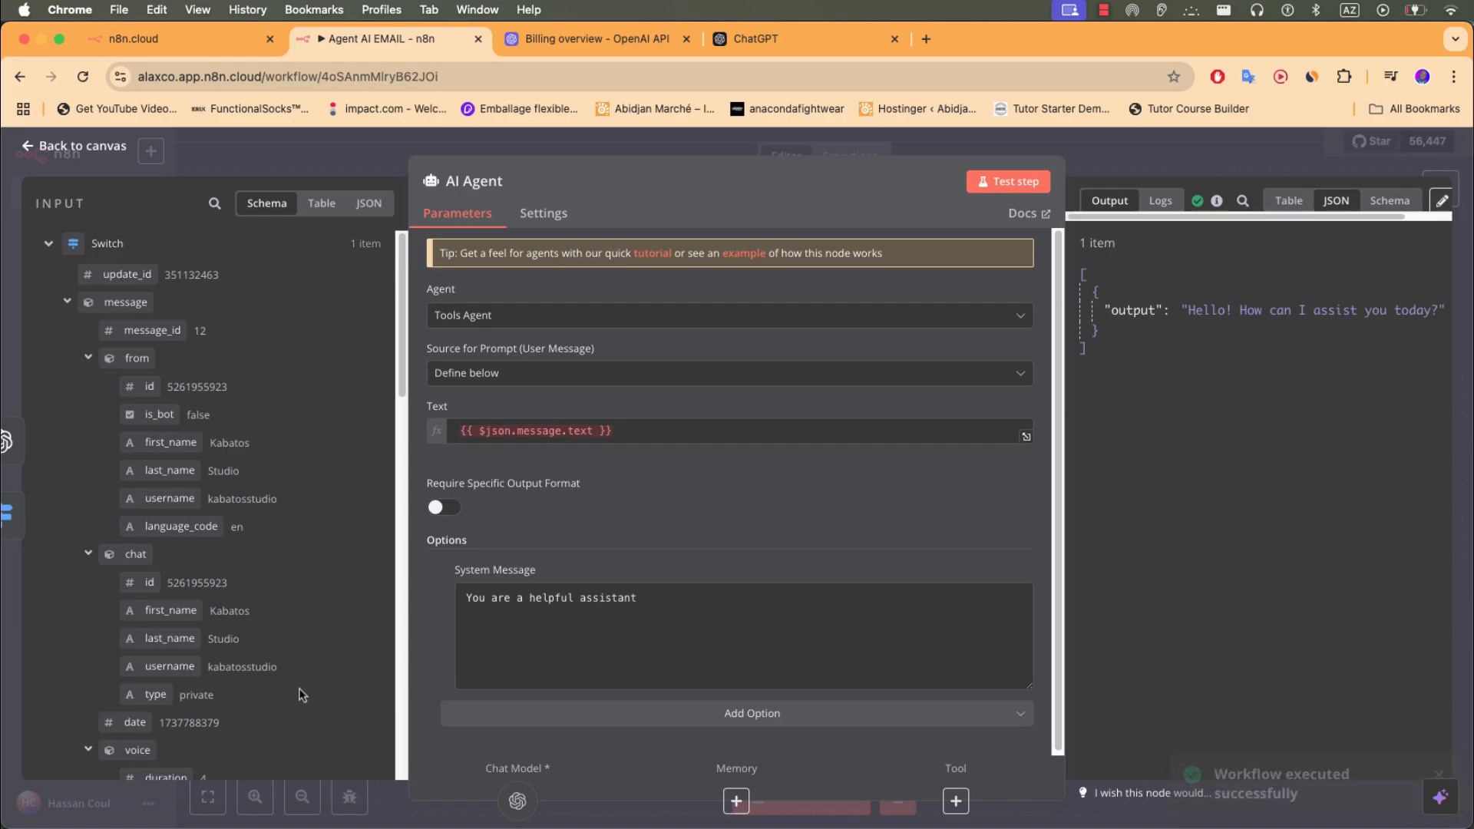
{"action": "scroll", "coordinate": [276, 692], "scroll_direction": "down", "scroll_amount": 8}
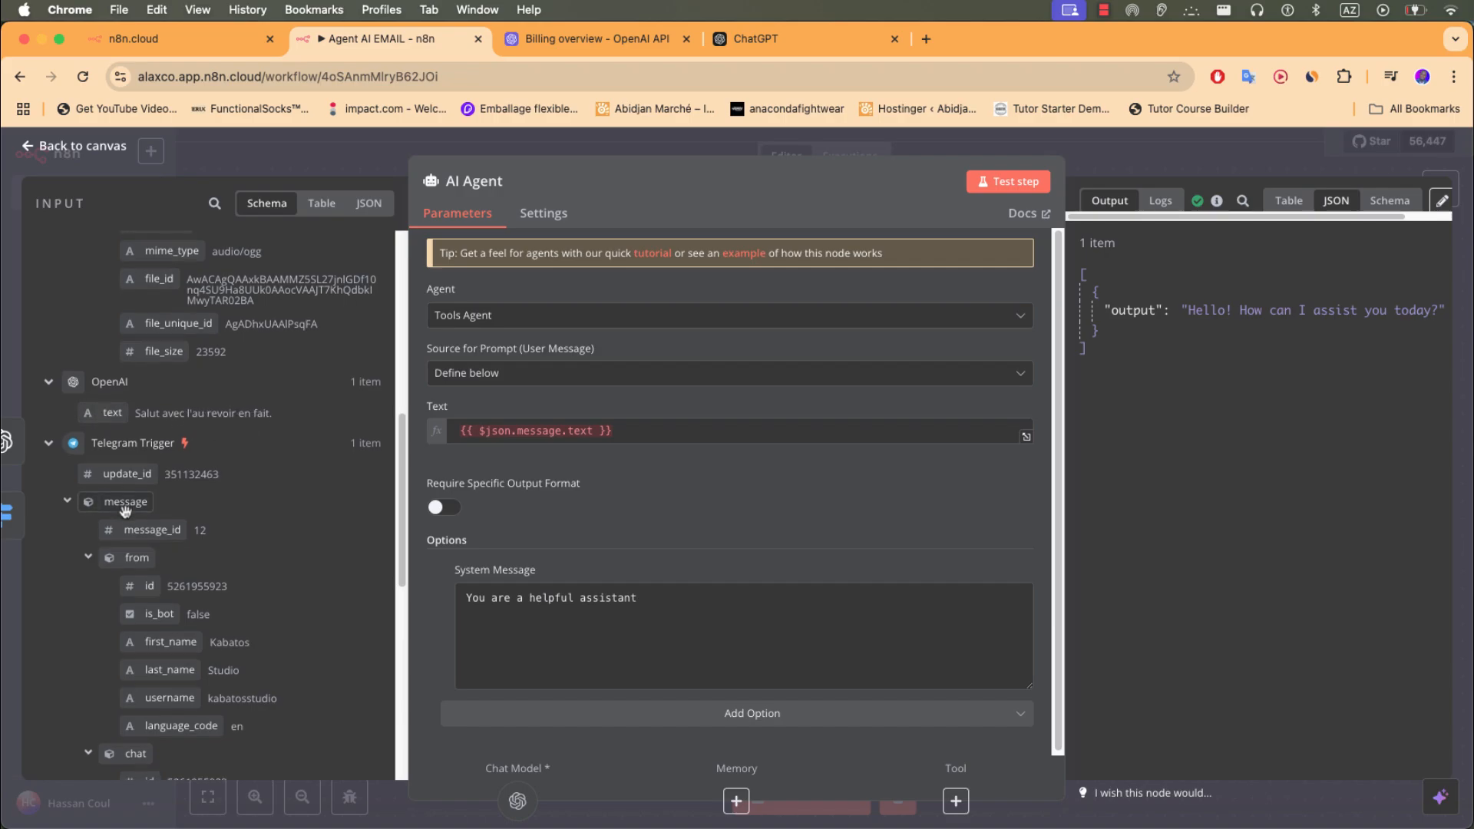
{"action": "scroll", "coordinate": [110, 455], "scroll_direction": "up", "scroll_amount": 1}
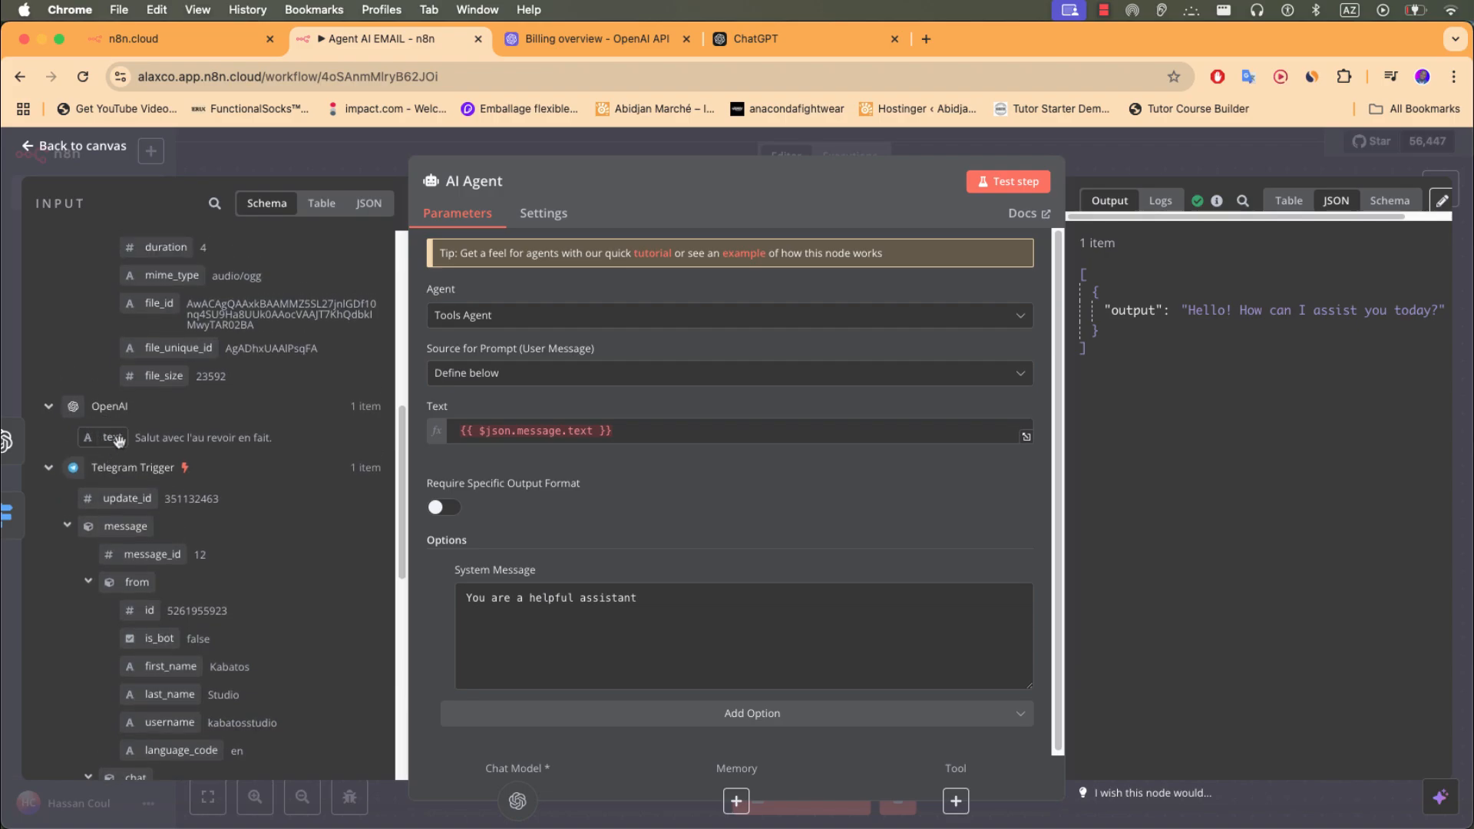
{"action": "scroll", "coordinate": [199, 332], "scroll_direction": "up", "scroll_amount": 1}
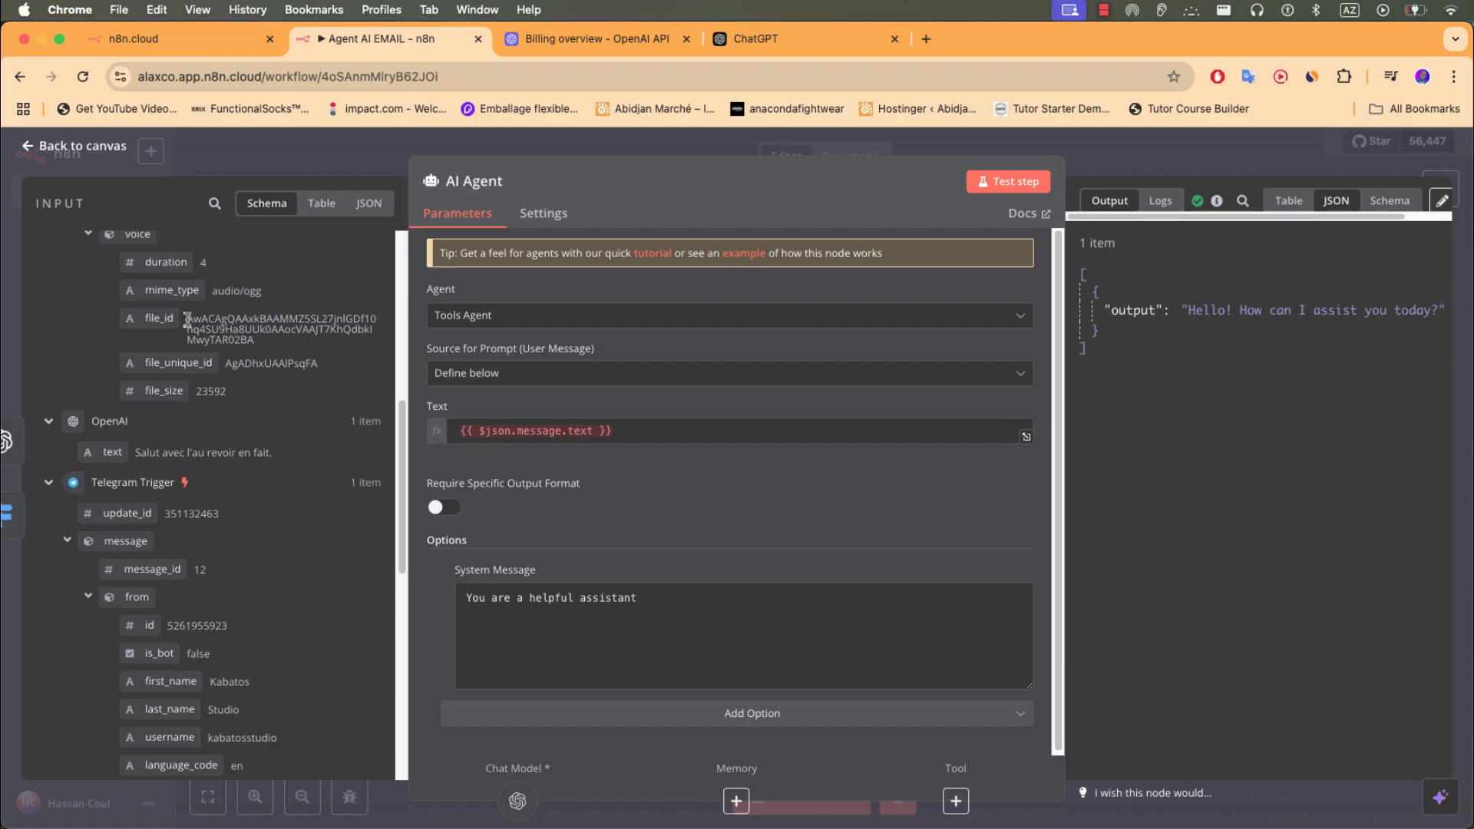
{"action": "left_click_drag", "start_coordinate": [187, 318], "coordinate": [347, 339]}
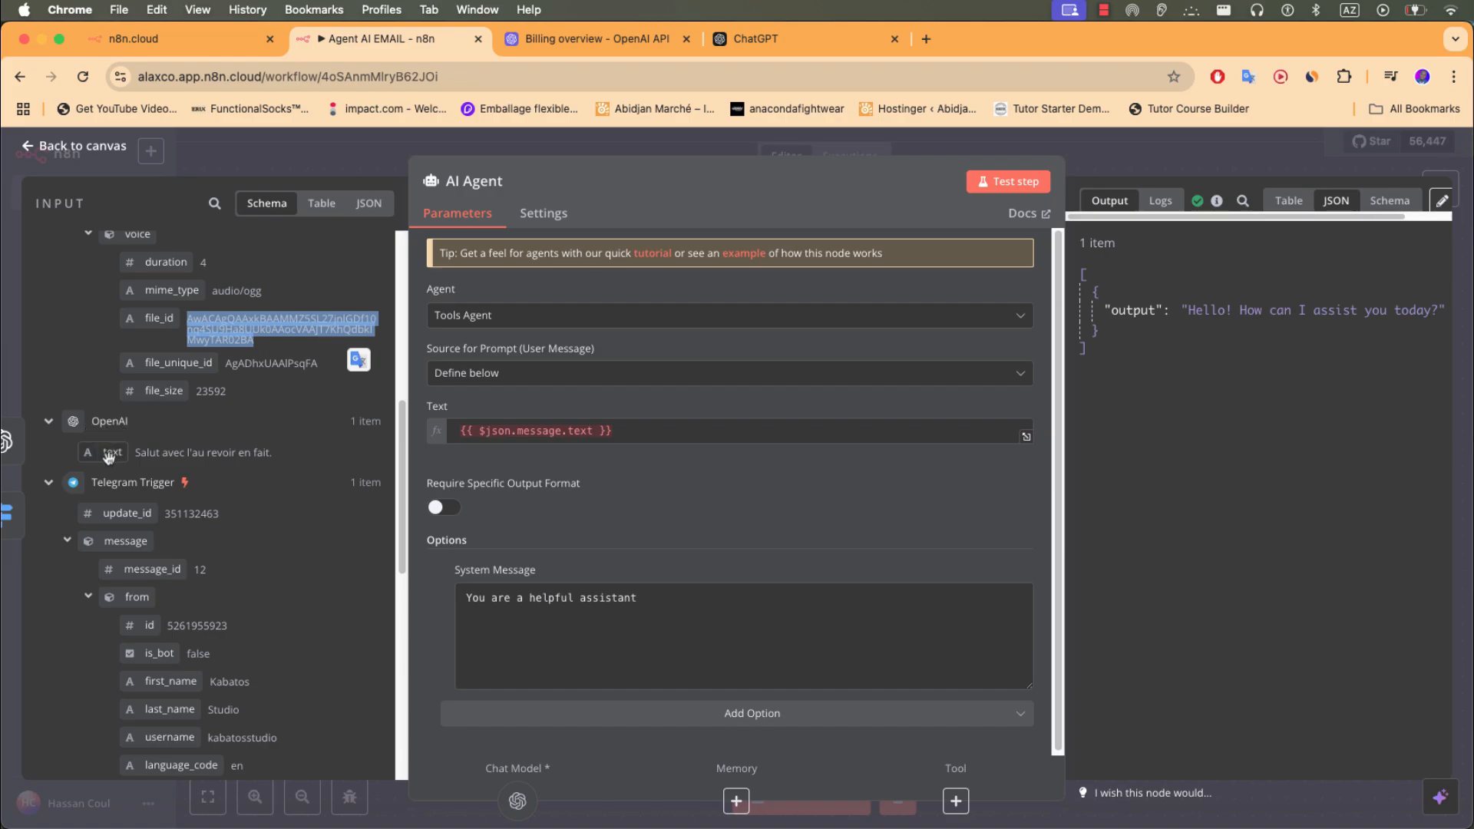
{"action": "left_click_drag", "start_coordinate": [108, 458], "coordinate": [645, 424]}
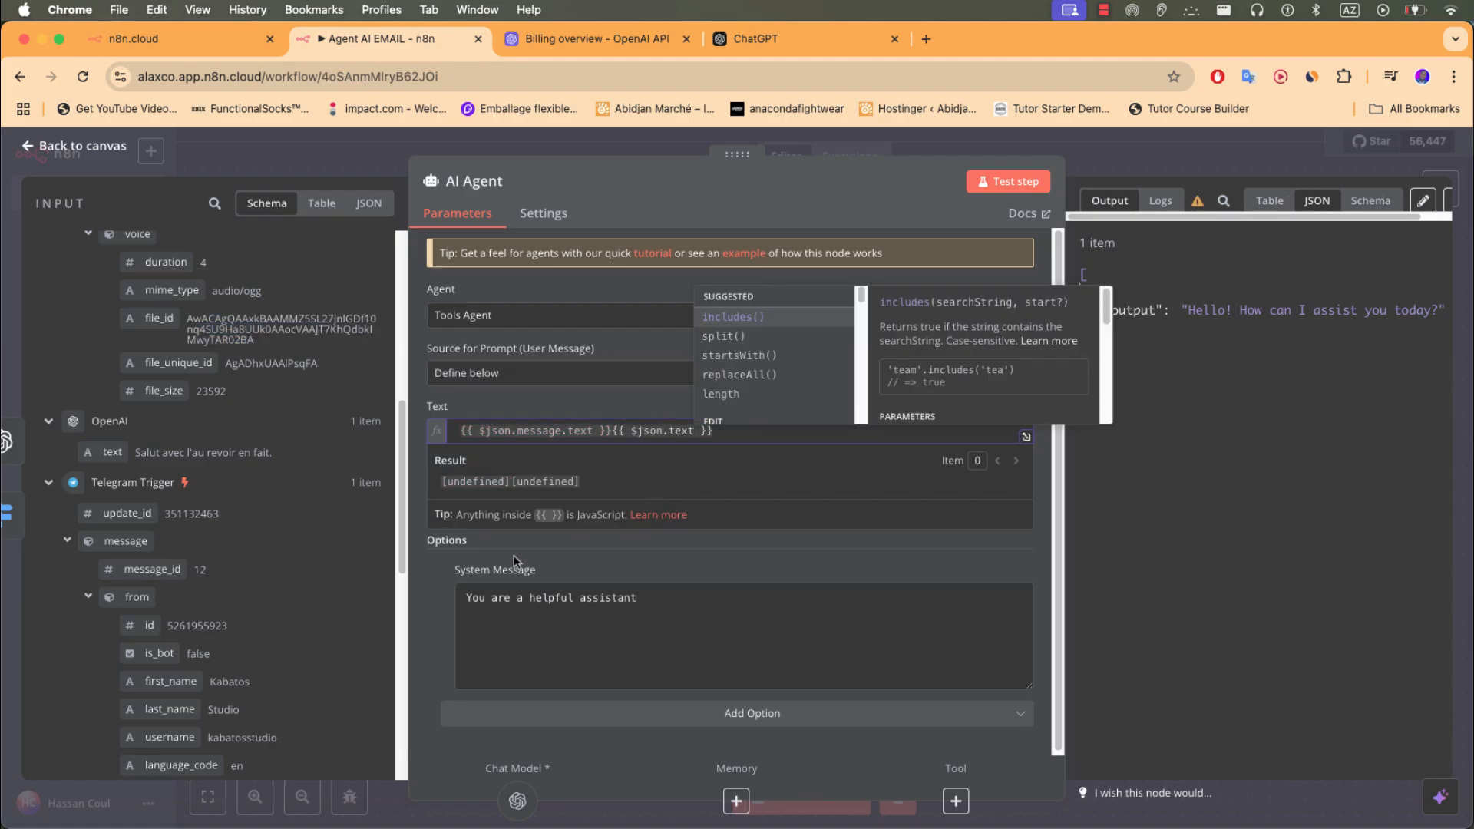
{"action": "left_click", "coordinate": [422, 582]}
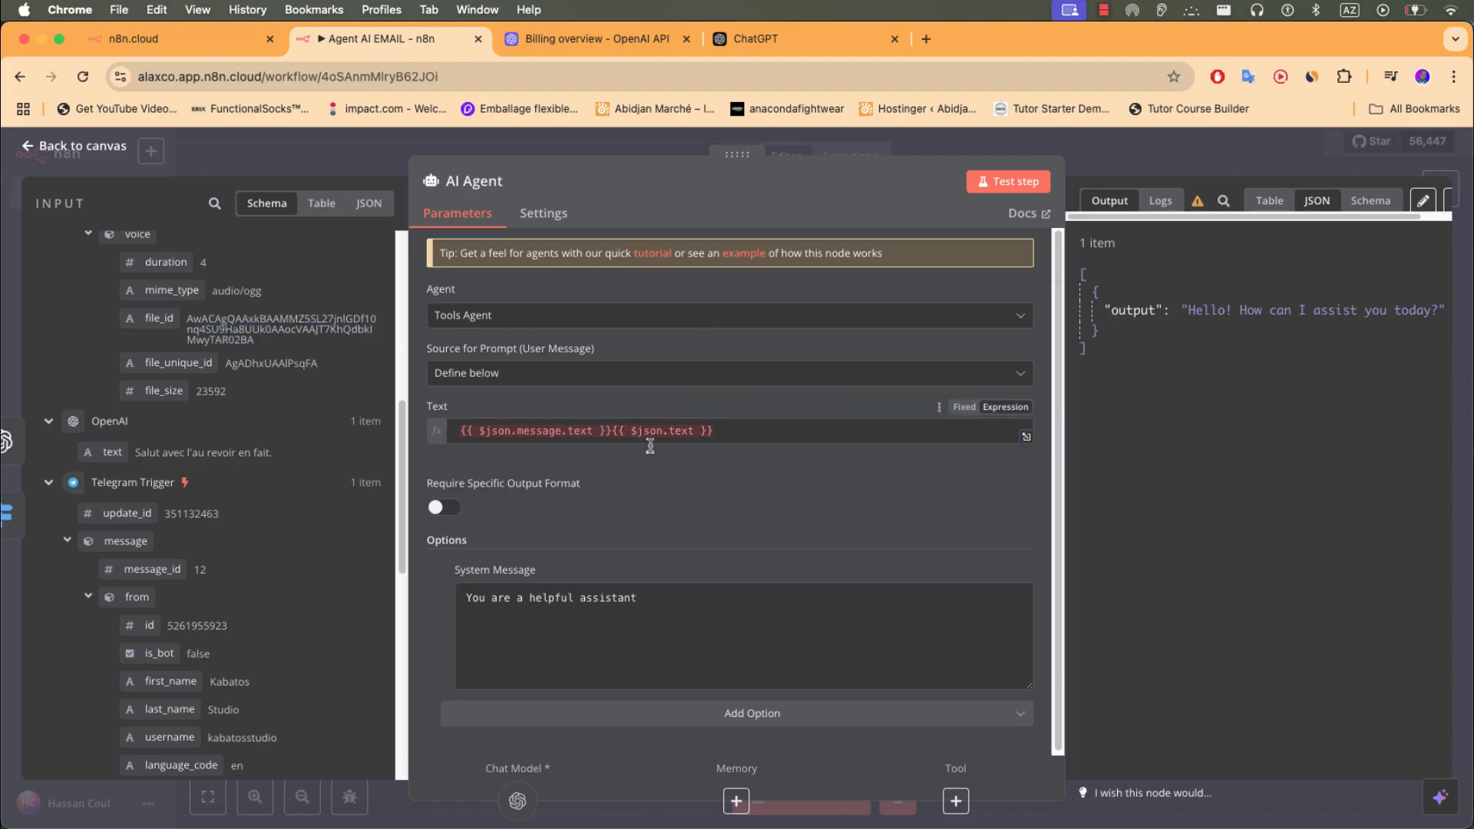
{"action": "left_click", "coordinate": [1000, 151]}
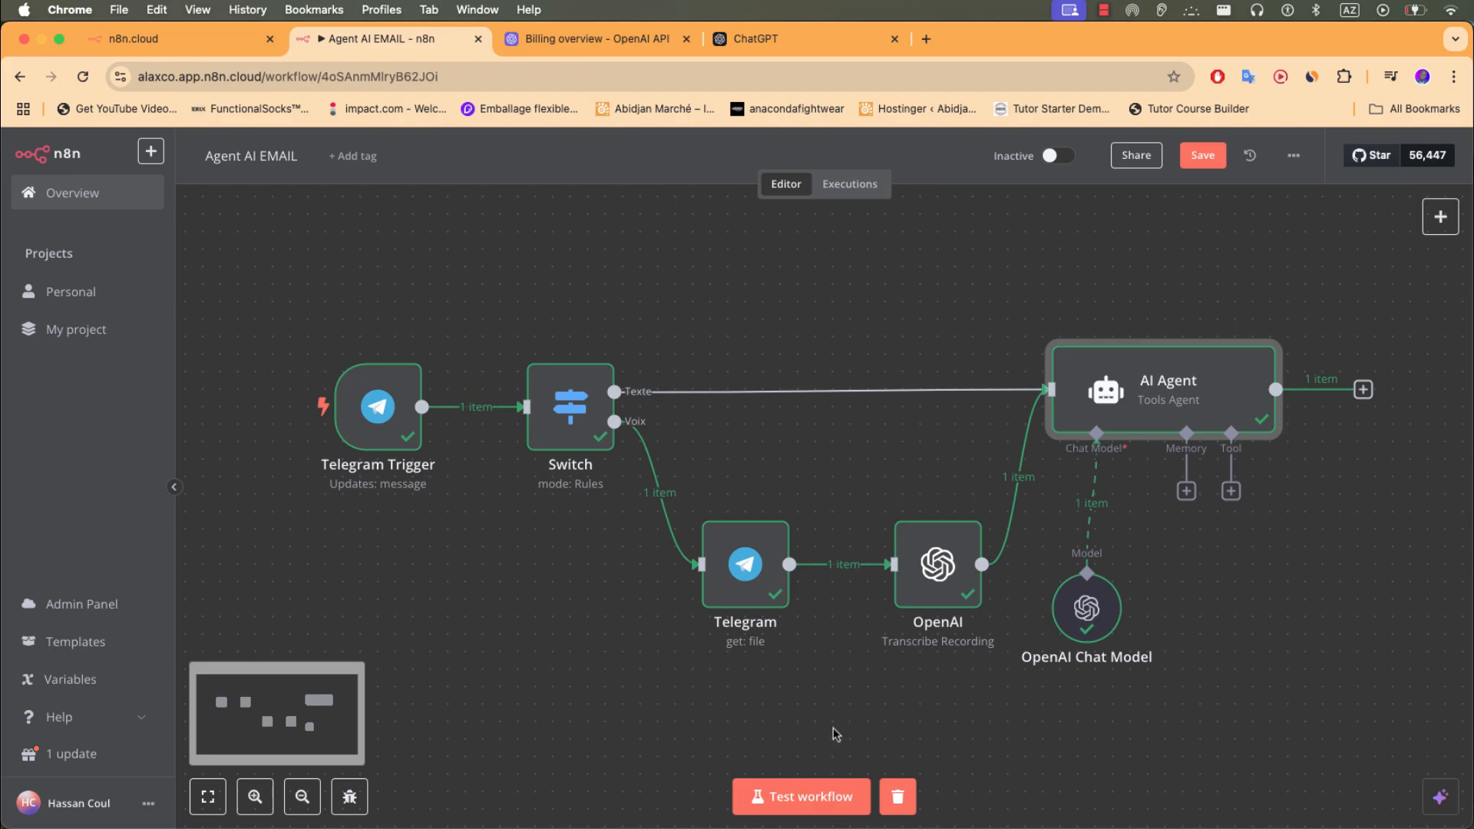
- Start a test run and send the bot a text message and a voice note
{"action": "left_click", "coordinate": [800, 799]}
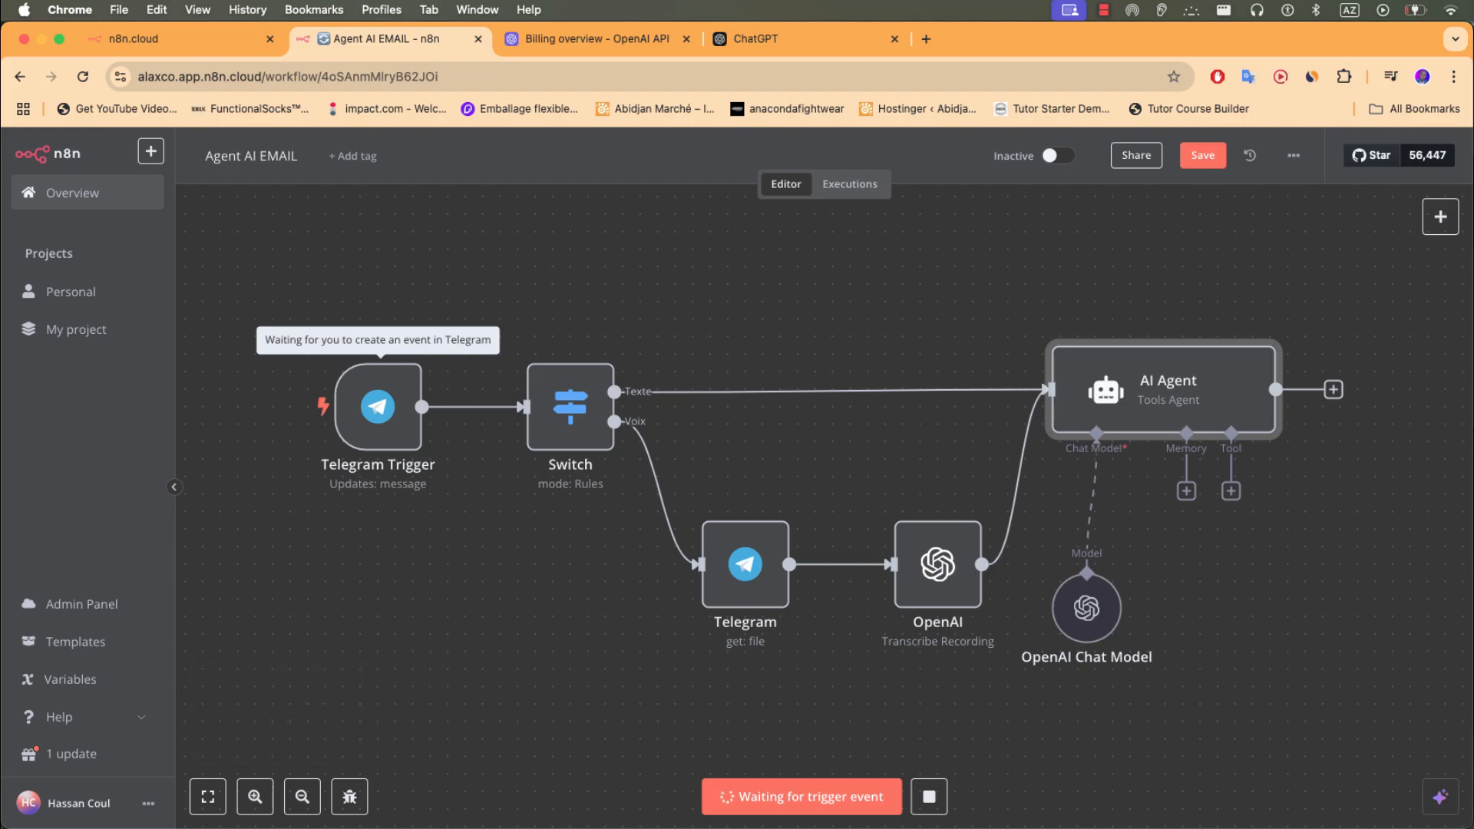
{"action": "key", "text": "super+Tab"}
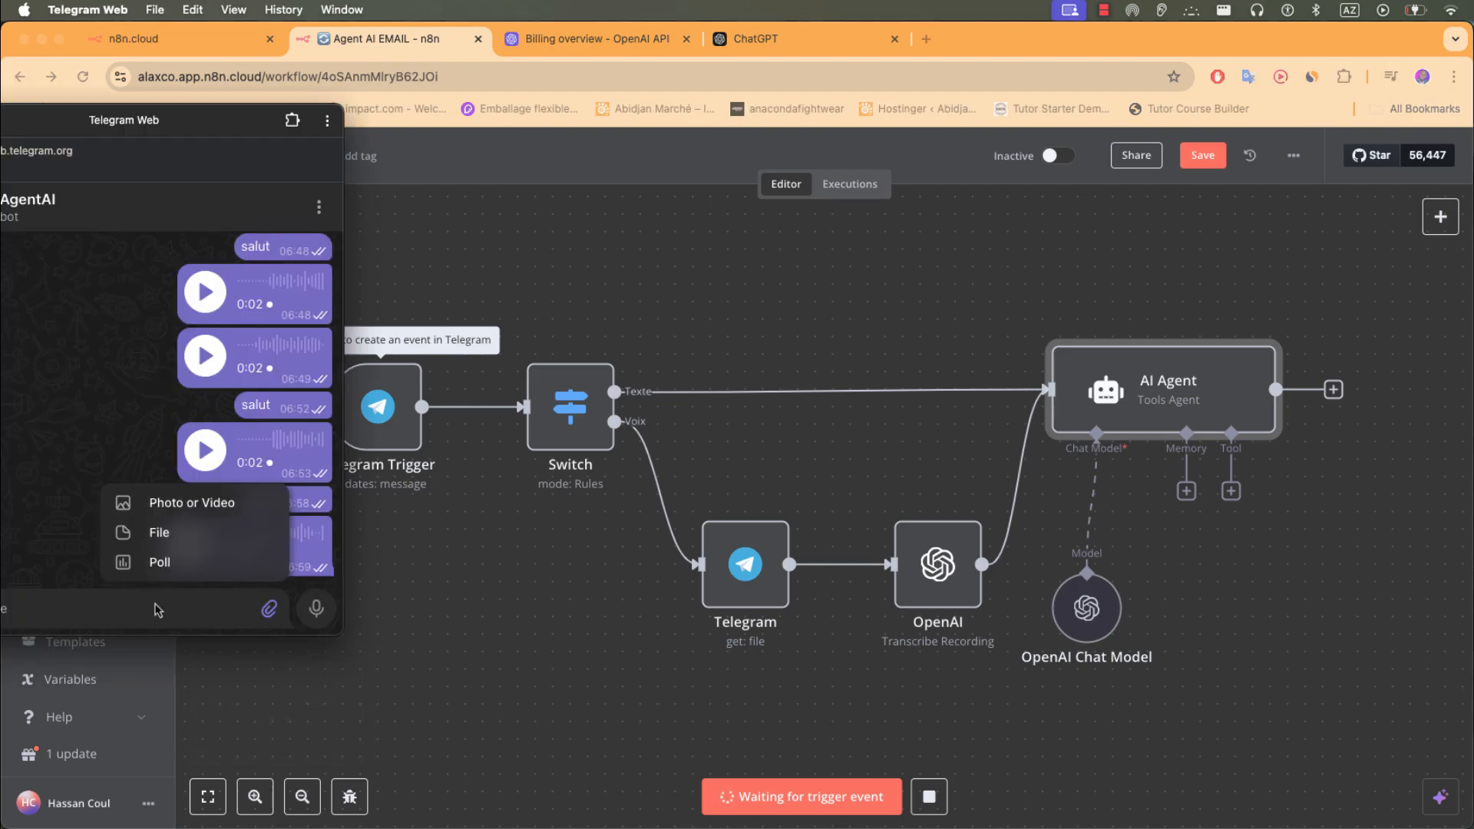
{"action": "type", "text": "s"}
{"action": "key", "text": "Return"}
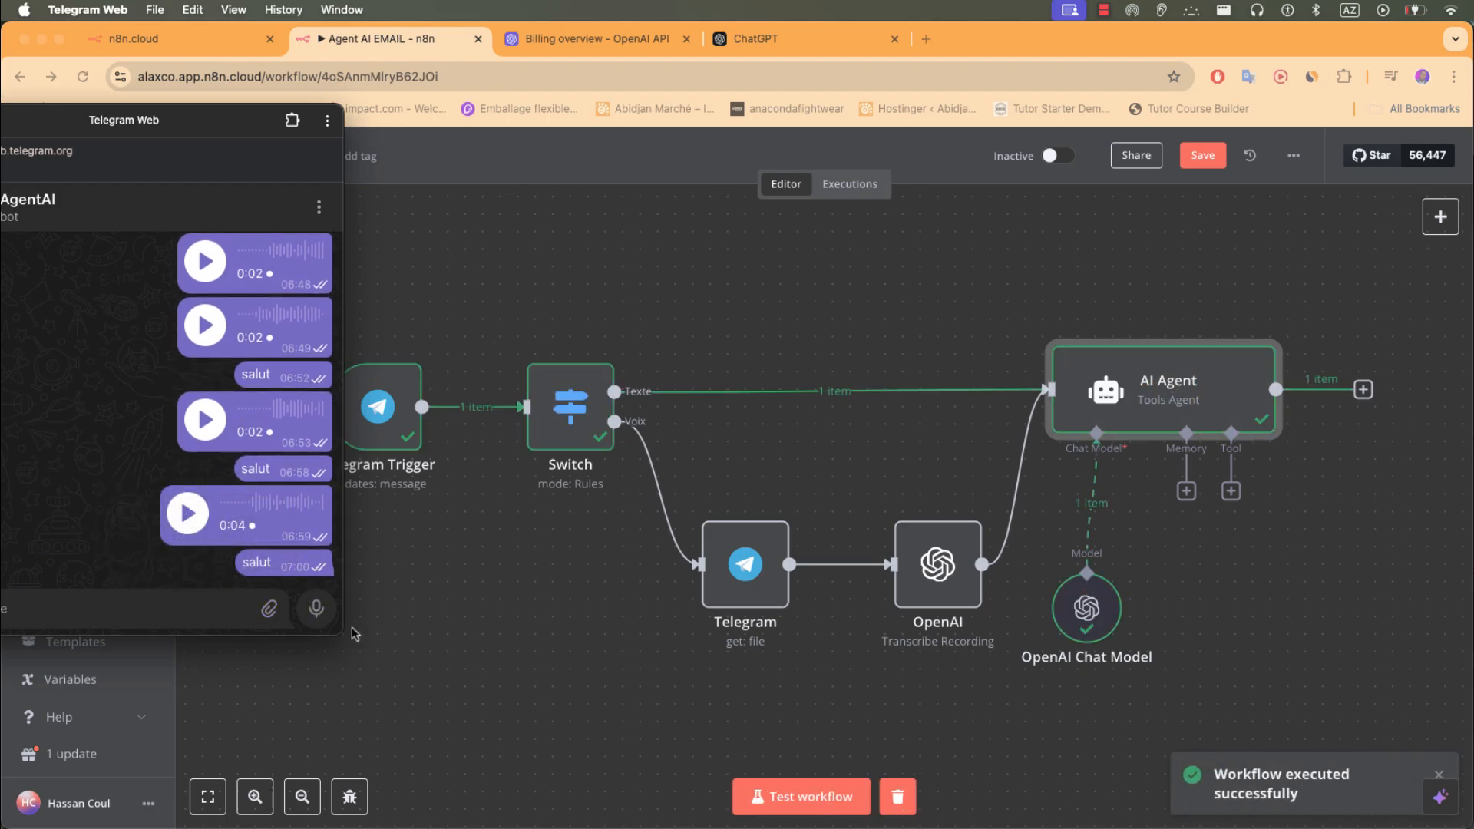
{"action": "left_click", "coordinate": [314, 620]}
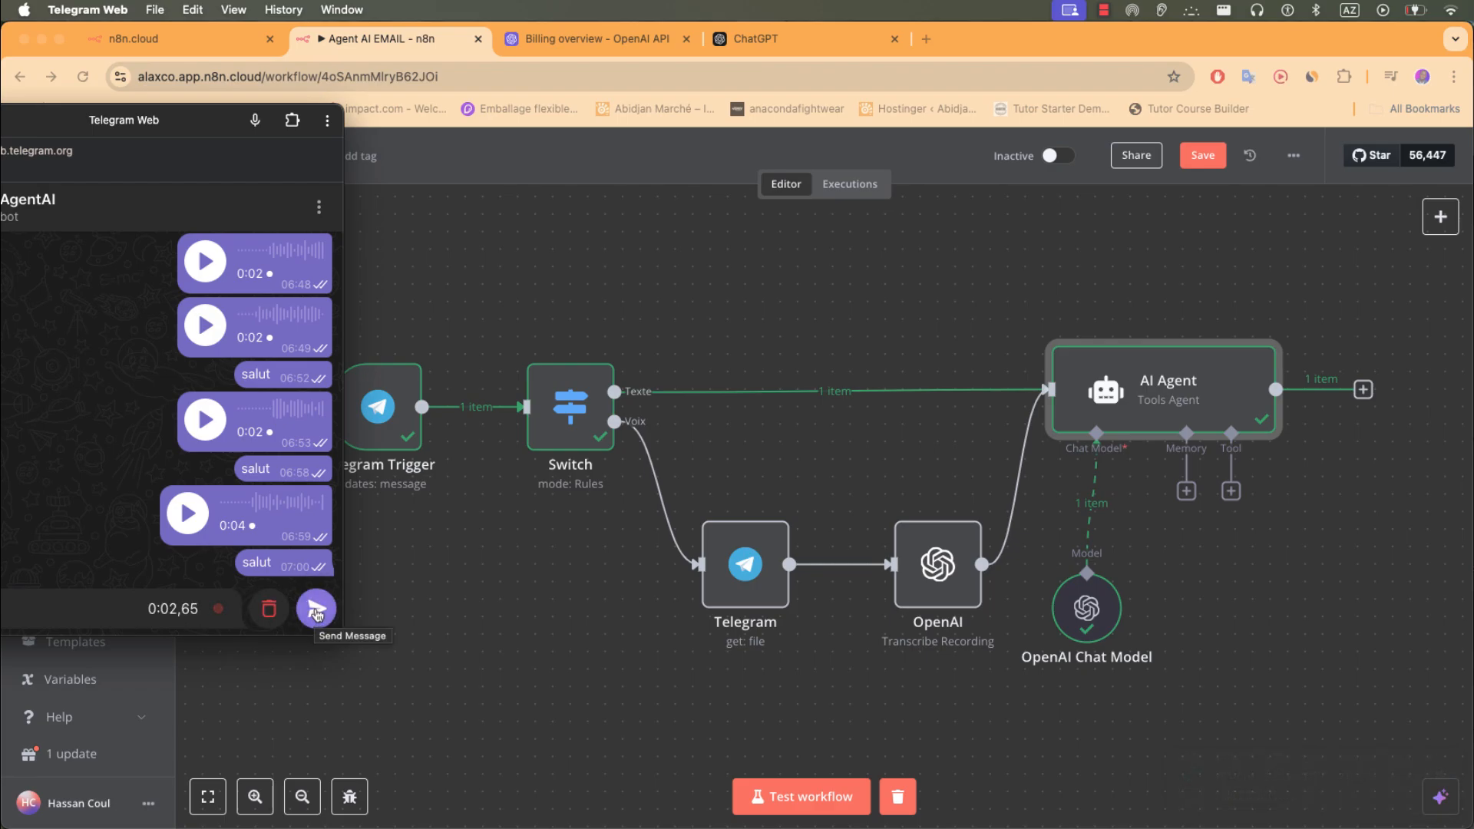
{"action": "left_click", "coordinate": [315, 612]}
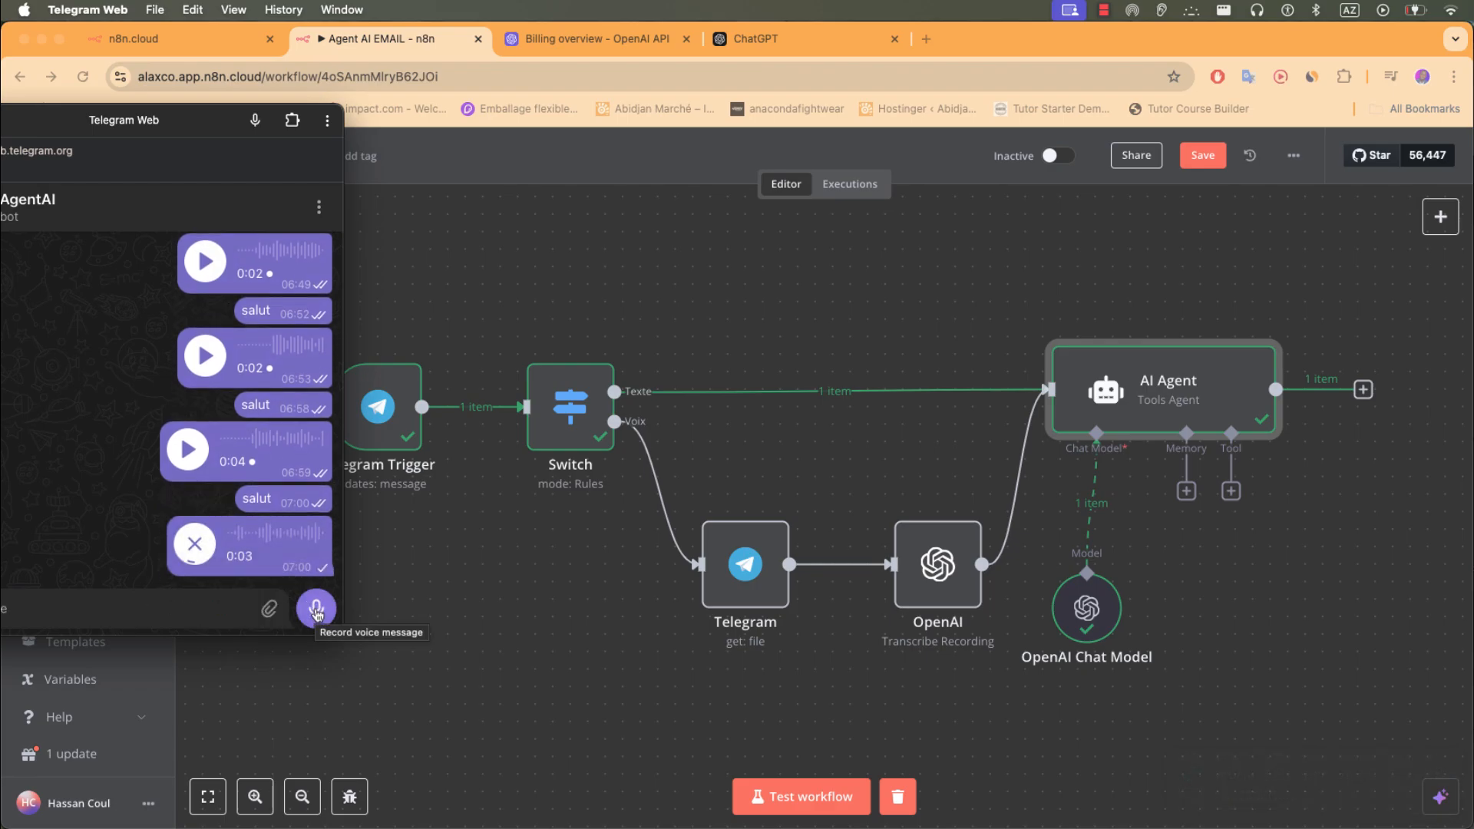
- Re-arm the test run and send another voice message to trigger the workflow
{"action": "left_click", "coordinate": [855, 792]}
{"action": "left_click", "coordinate": [856, 792]}
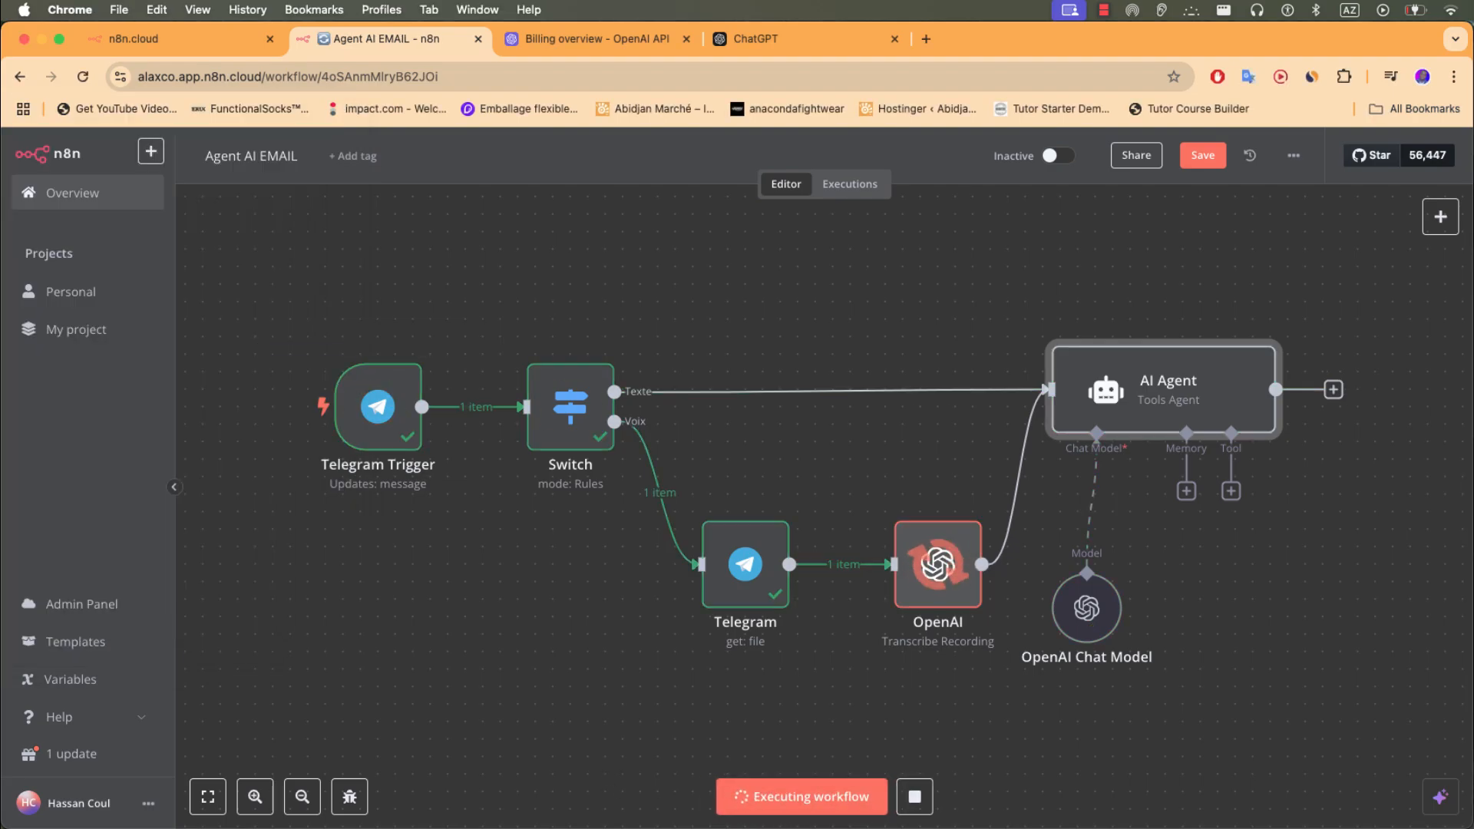
{"action": "key", "text": "super+Tab"}
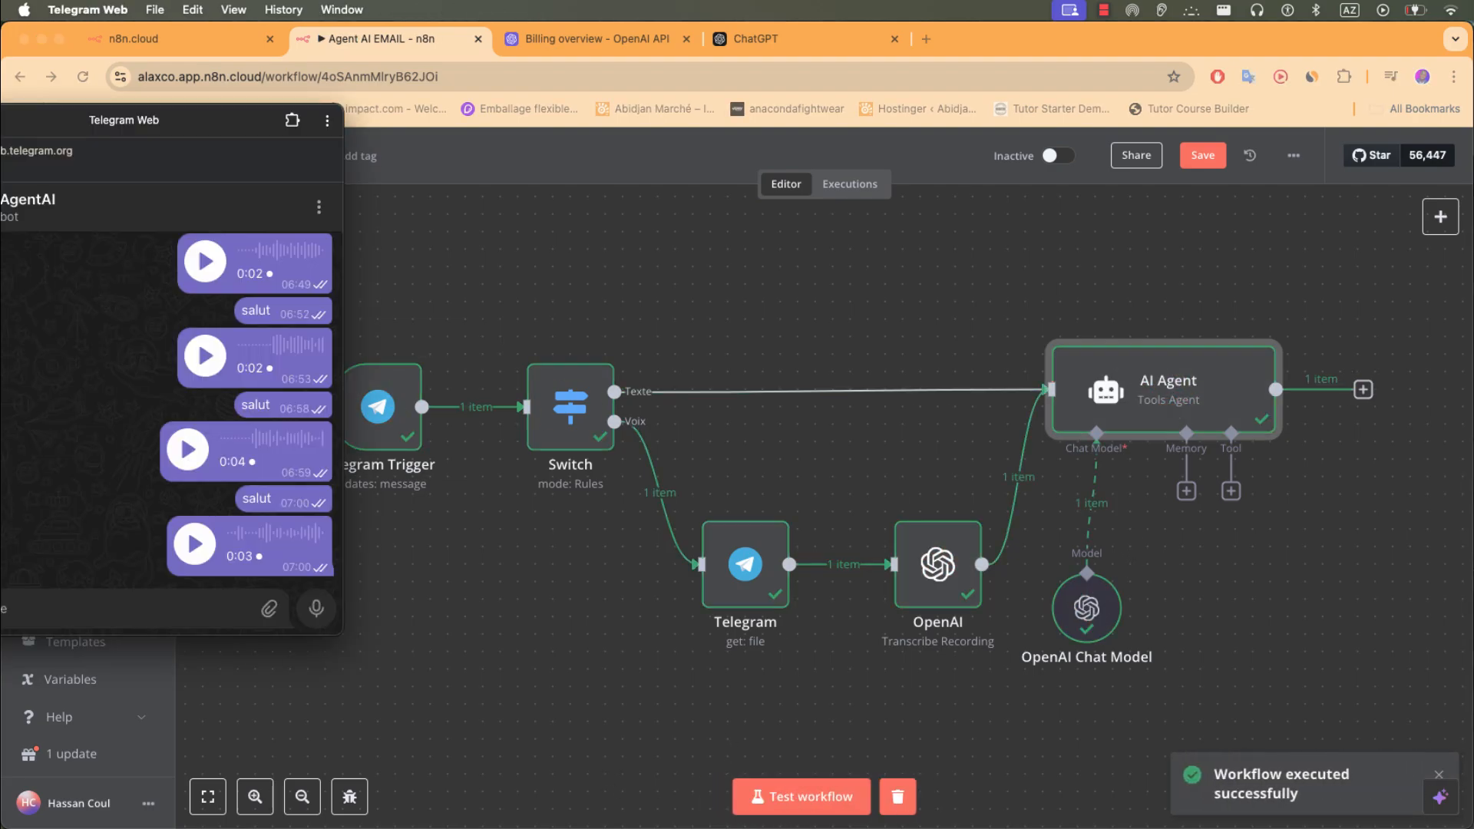
{"action": "left_click", "coordinate": [817, 807]}
{"action": "left_click", "coordinate": [817, 808]}
{"action": "key", "text": "super+Tab"}
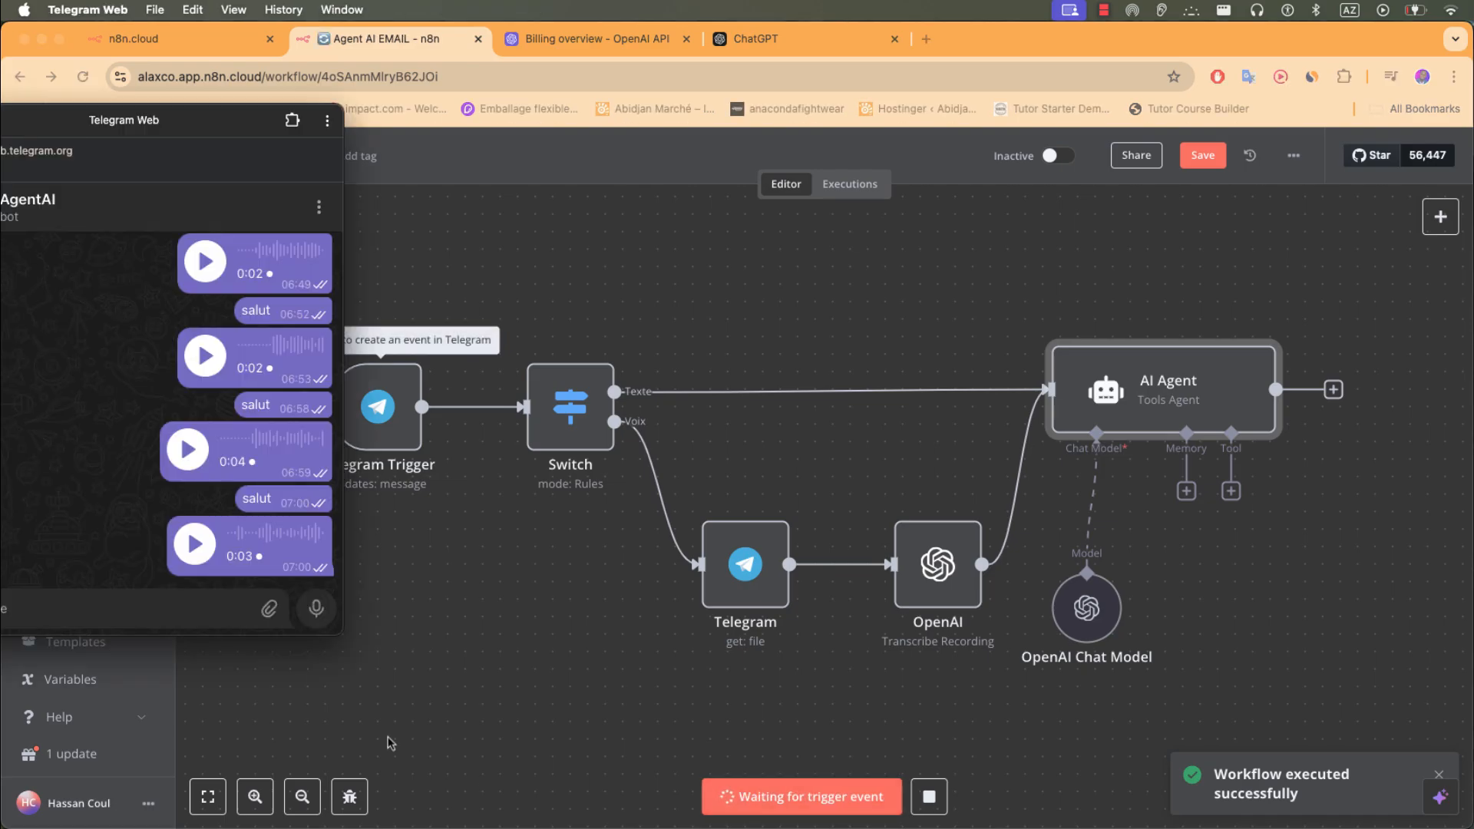
{"action": "left_click", "coordinate": [302, 618]}
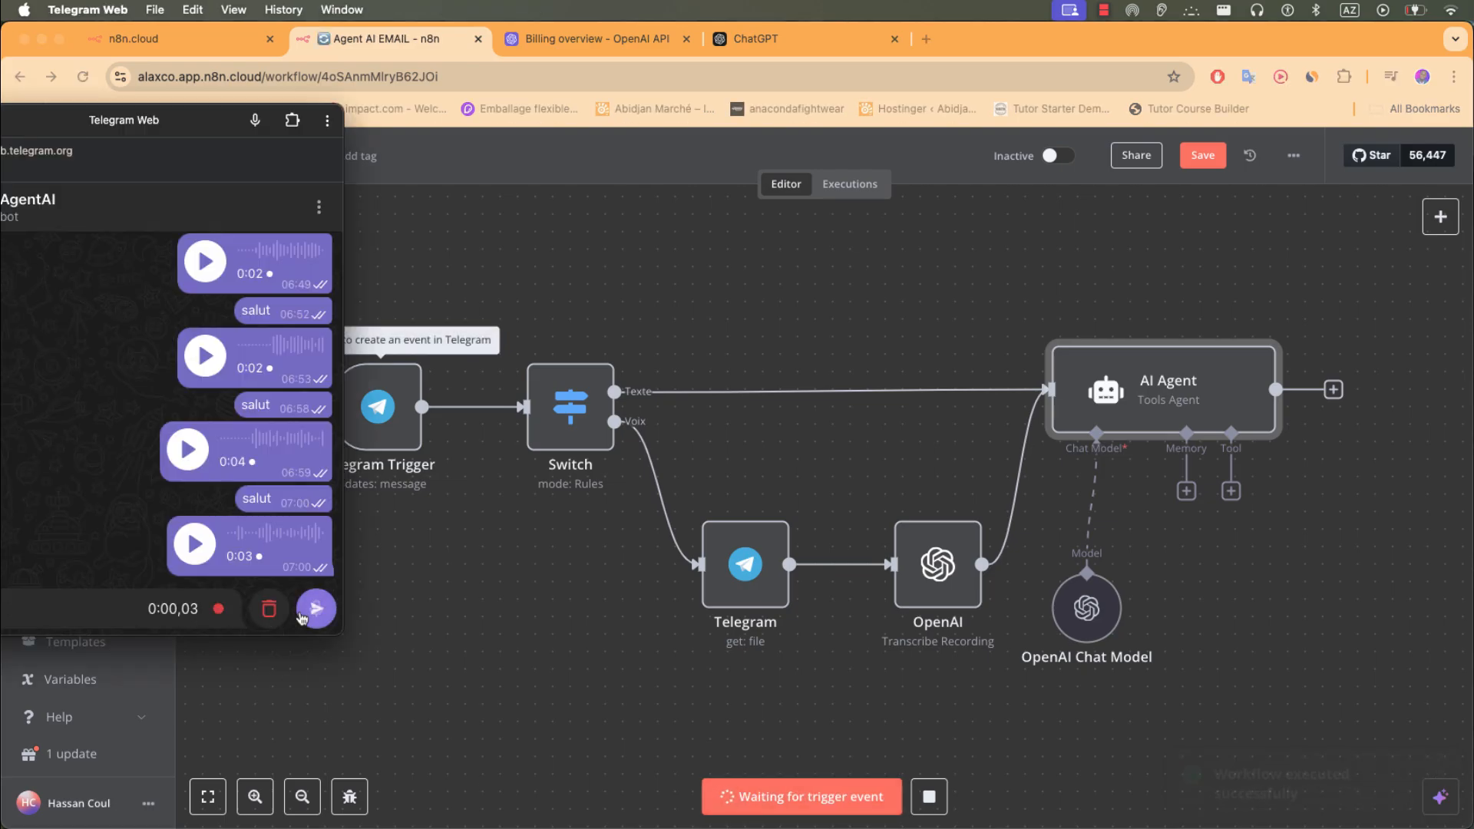
{"action": "left_click", "coordinate": [315, 611]}
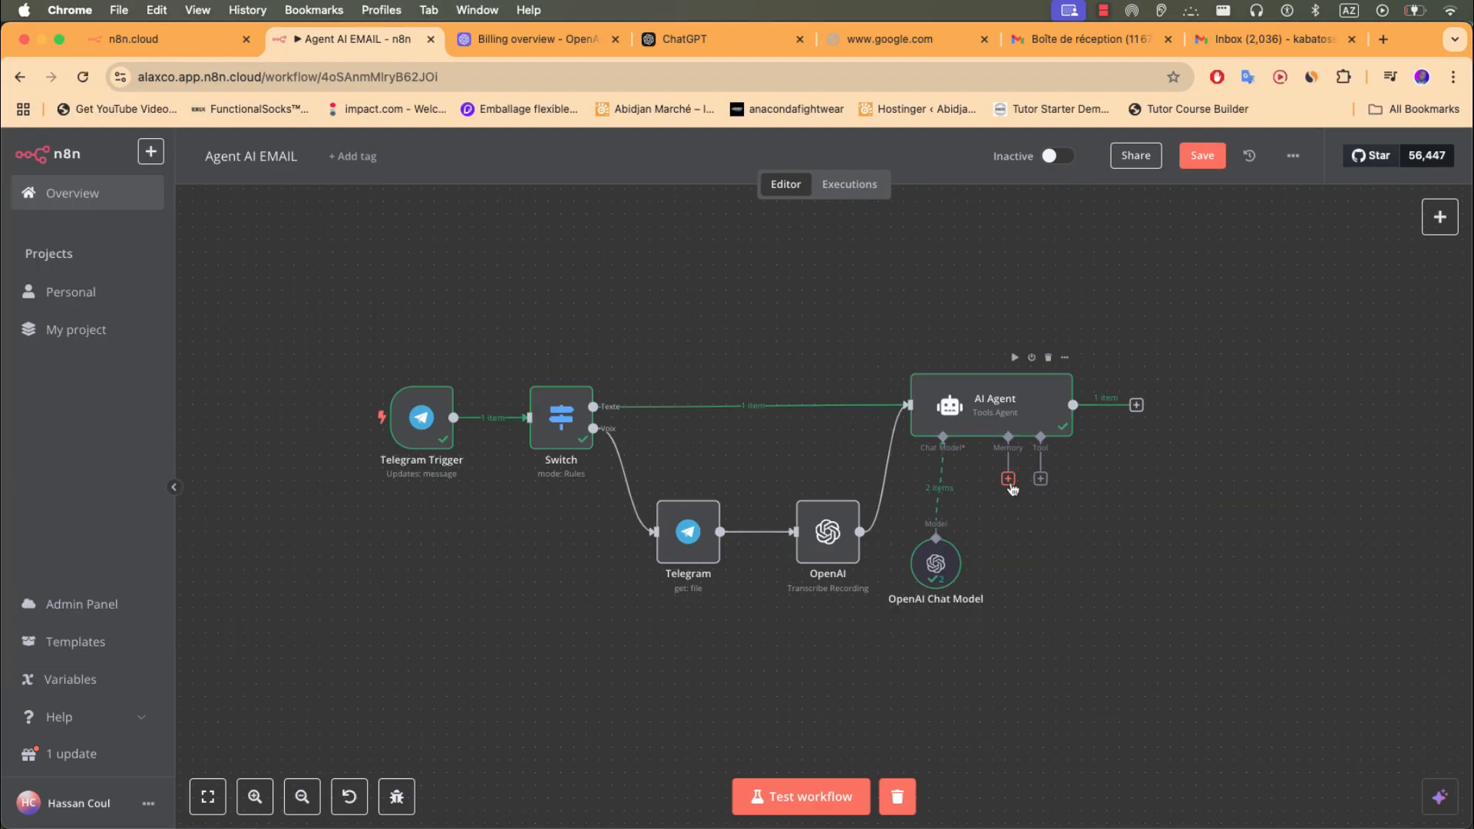
- Attach a Window Buffer Memory (context window 5) to the AI Agent and bring up its tool list
{"action": "left_click", "coordinate": [1008, 480]}
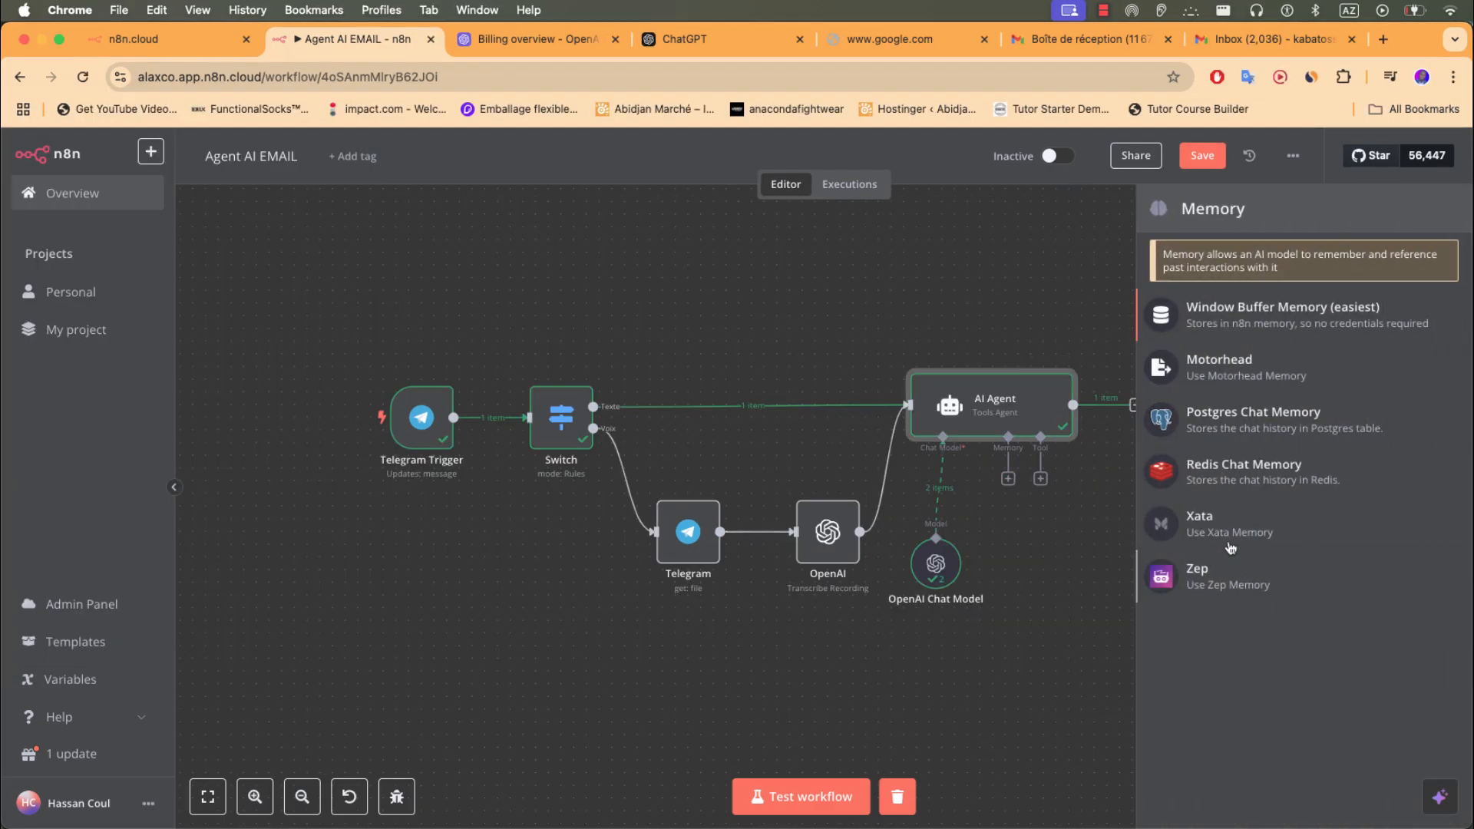
{"action": "left_click", "coordinate": [1242, 327]}
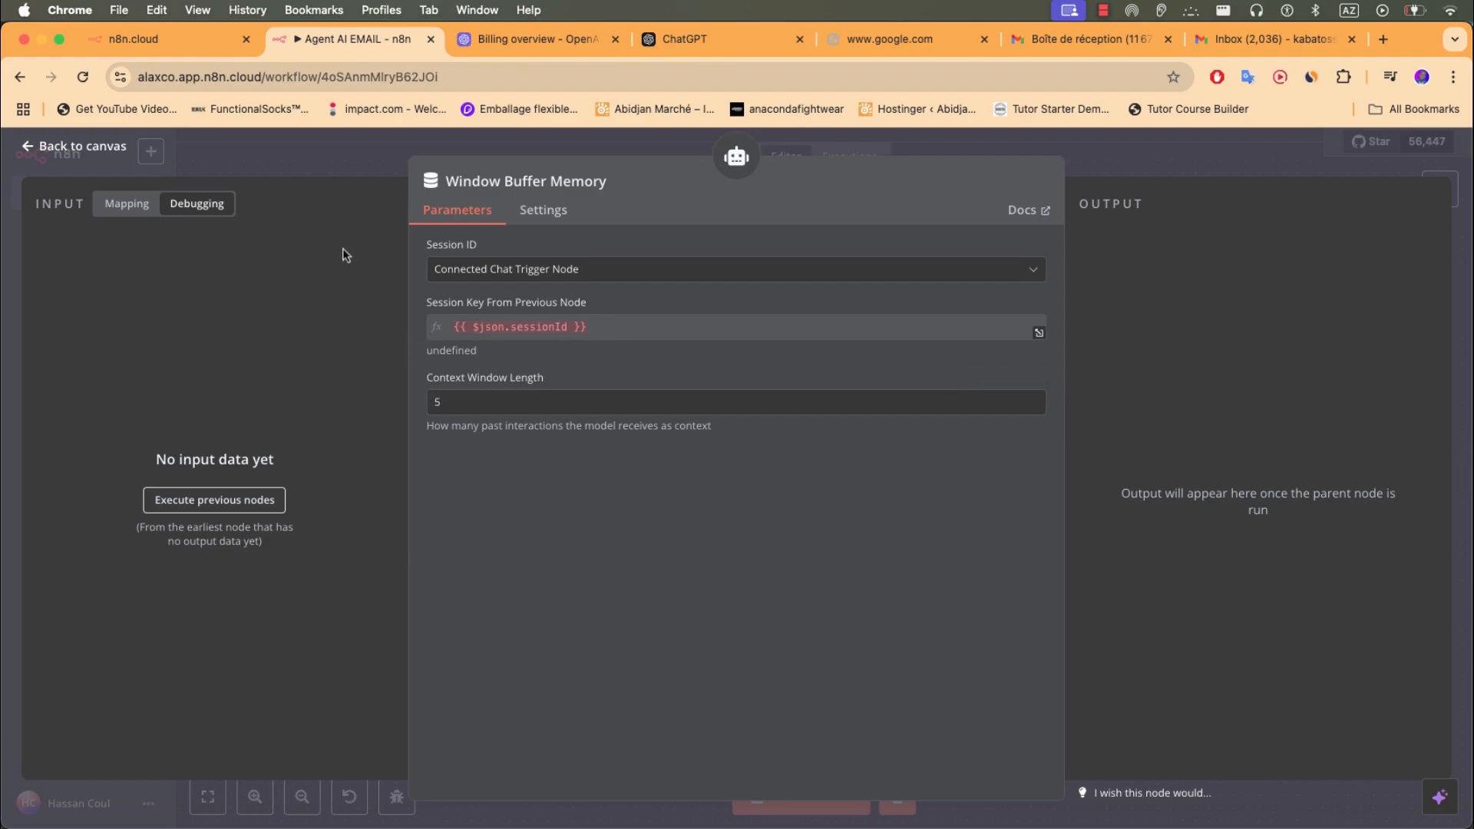
{"action": "left_click", "coordinate": [309, 164]}
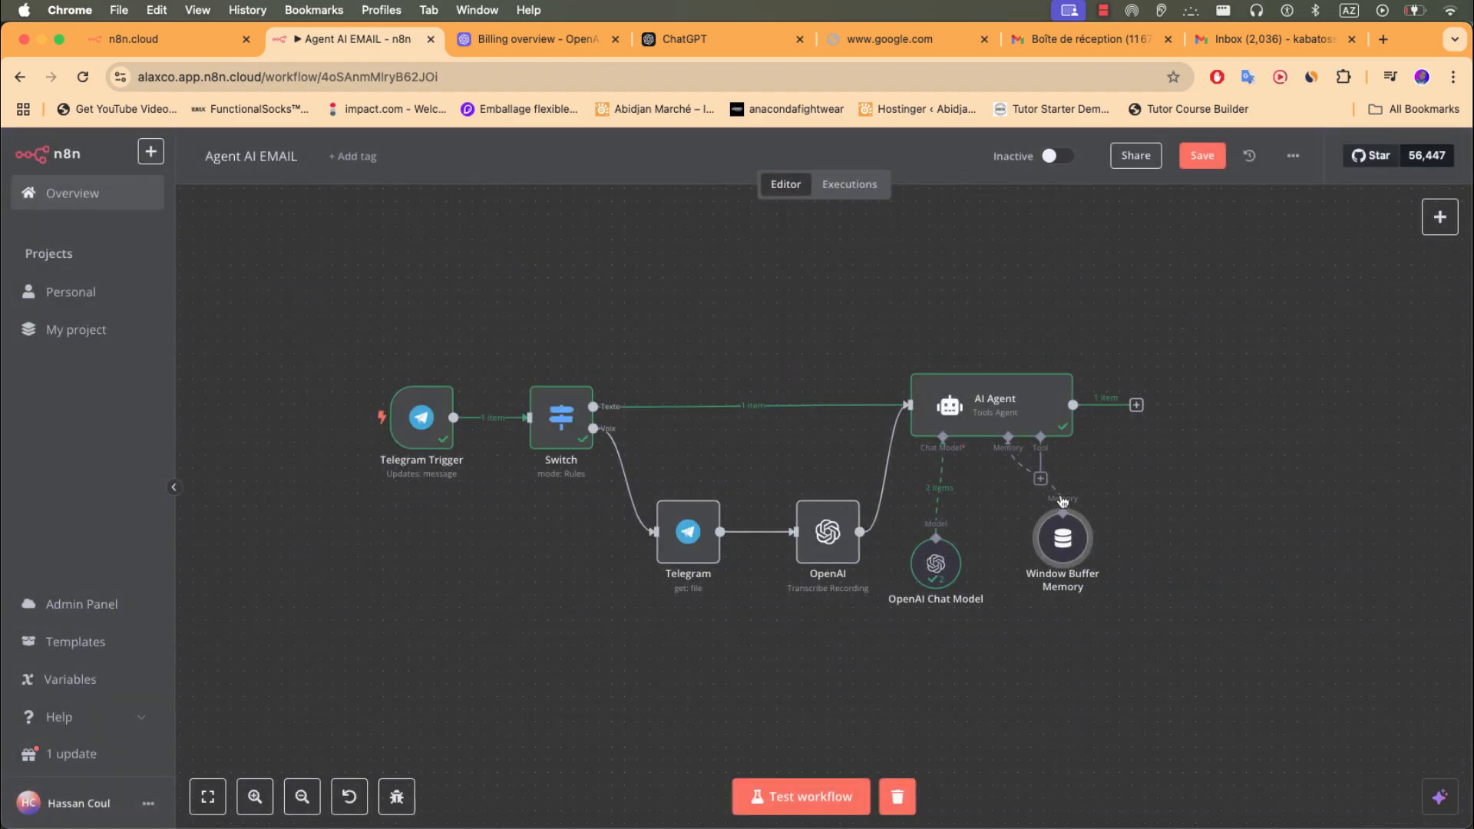
{"action": "left_click_drag", "start_coordinate": [1025, 576], "coordinate": [1012, 576]}
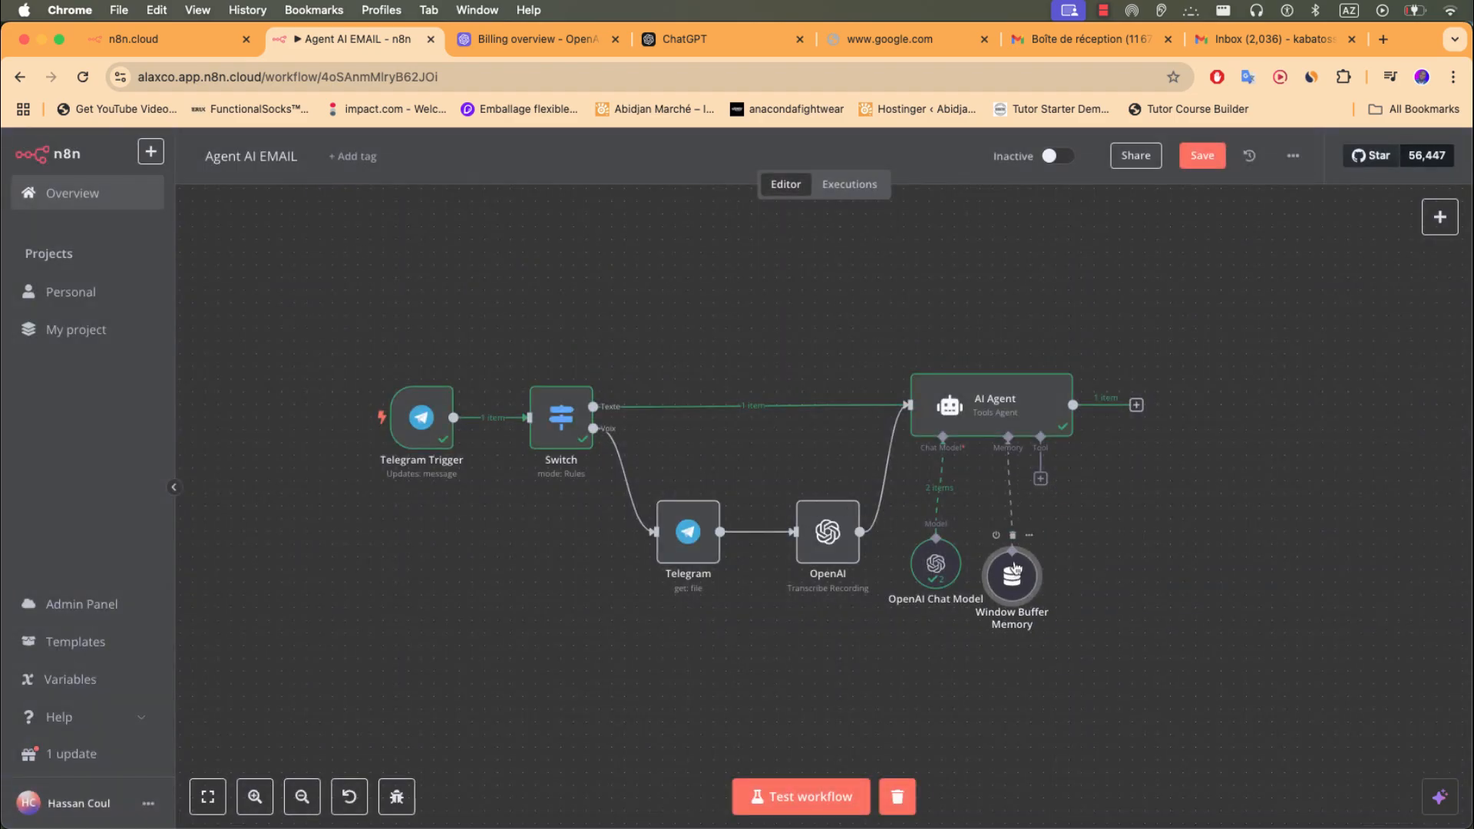
{"action": "left_click_drag", "start_coordinate": [1103, 500], "coordinate": [1102, 501]}
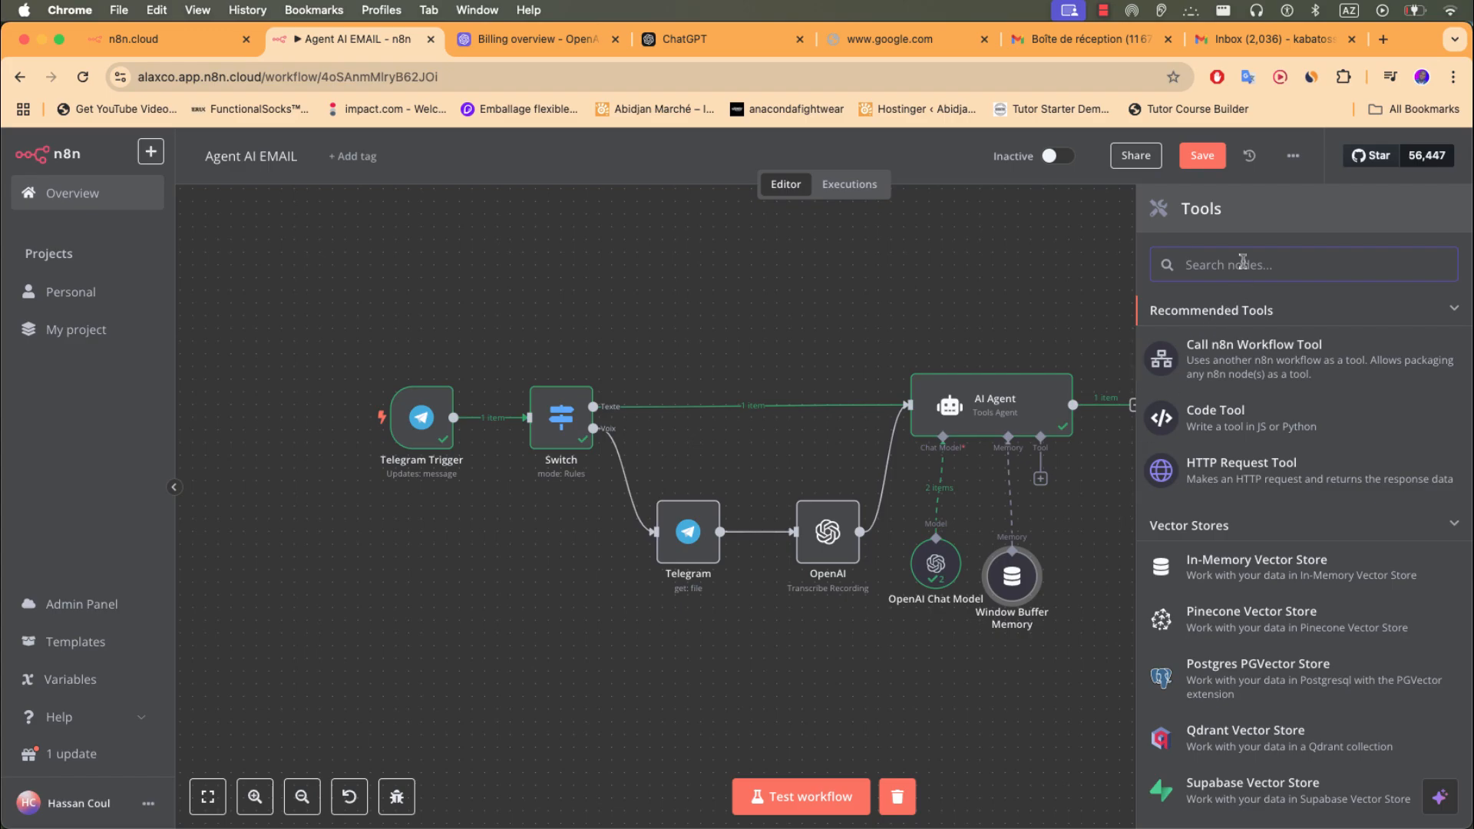
- Browse the agent tool list and search 'gmail' to show the Gmail Tool
{"action": "type", "text": "gma"}
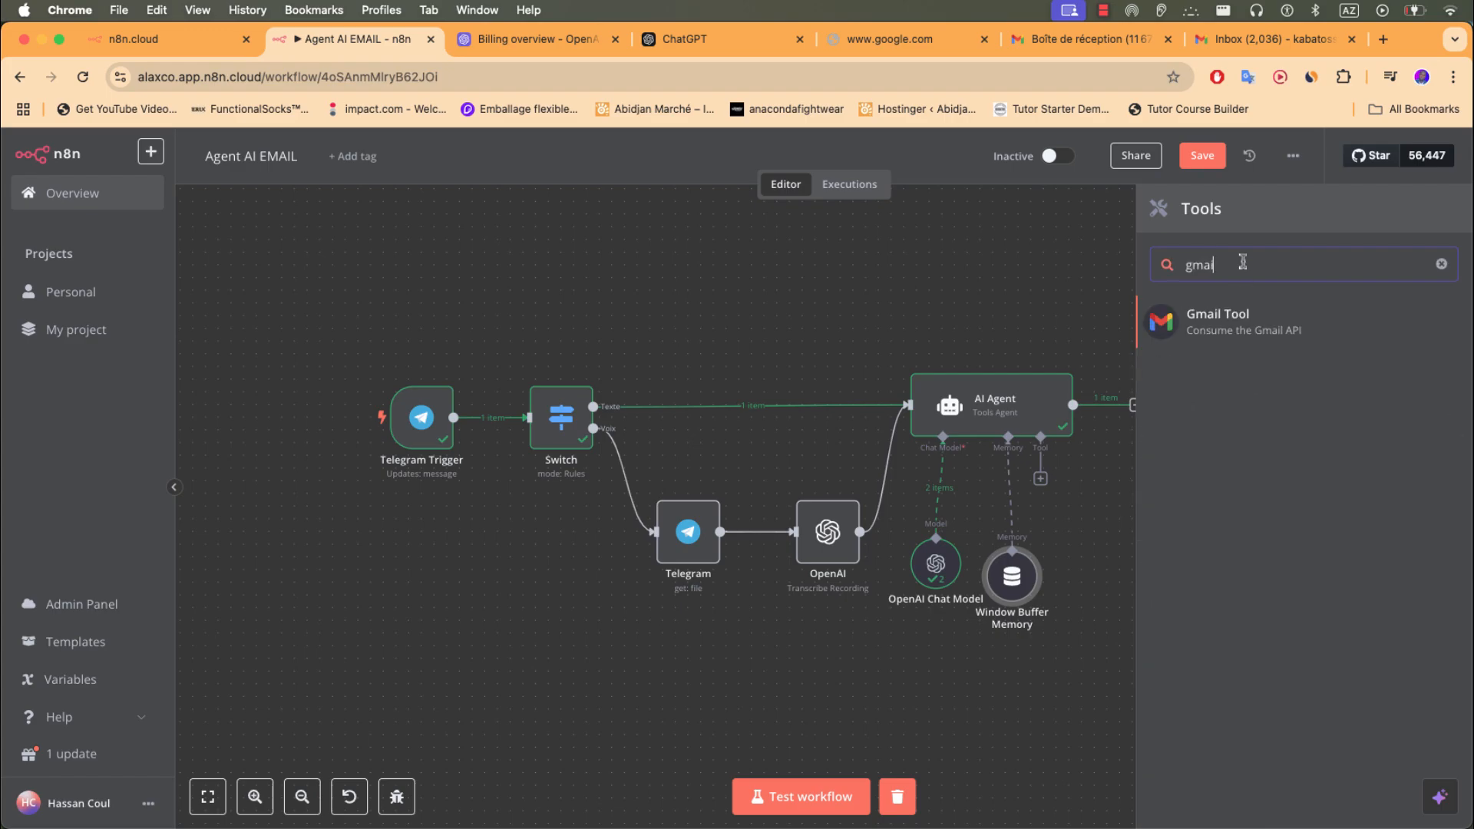
{"action": "type", "text": "i"}
{"action": "key", "text": "BackSpace"}
{"action": "key", "text": "BackSpace"}
{"action": "key", "text": "BackSpace"}
{"action": "key", "text": "BackSpace"}
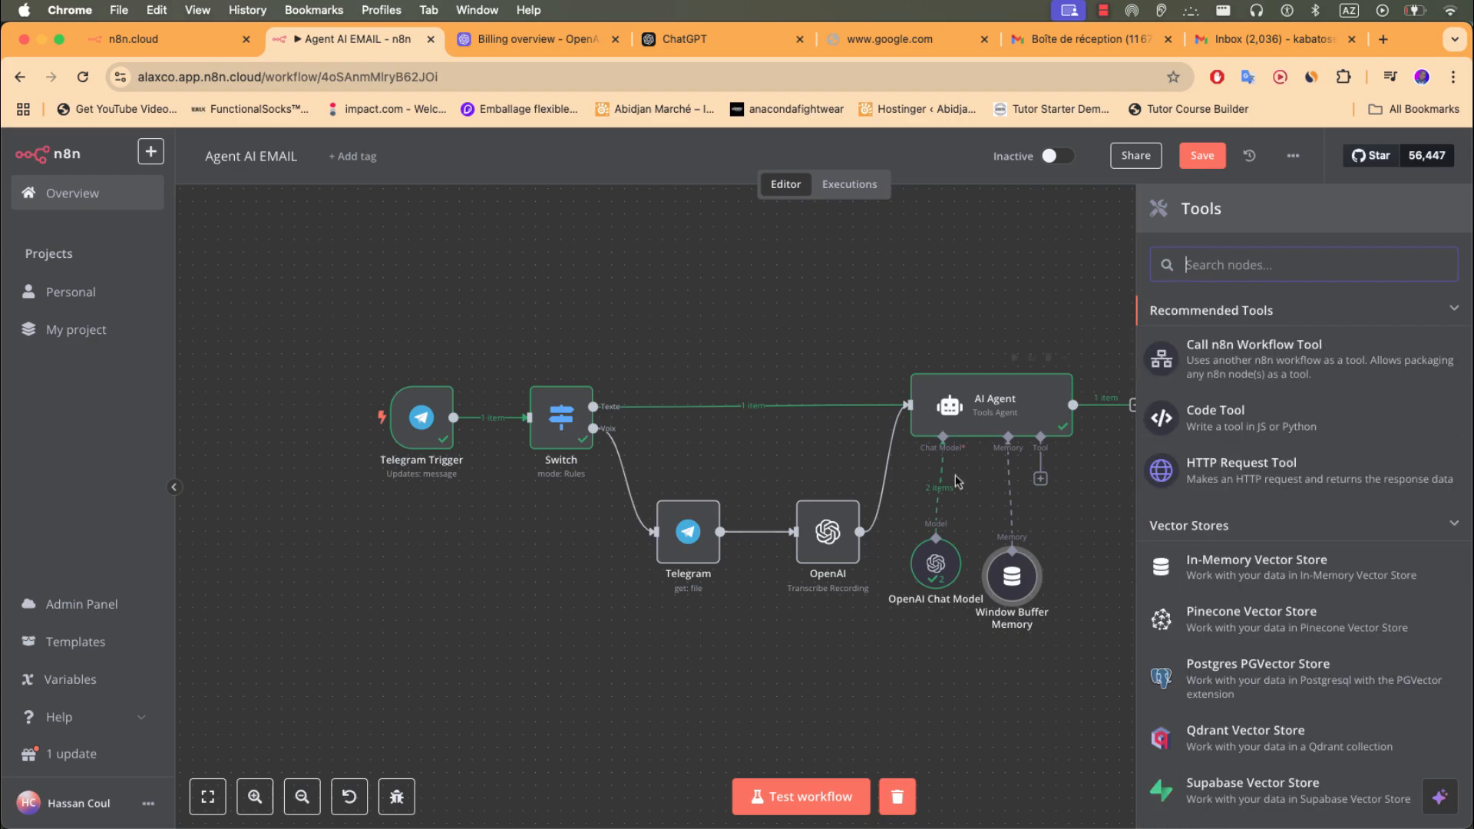
{"action": "key", "text": "Escape"}
{"action": "left_click", "coordinate": [1040, 478]}
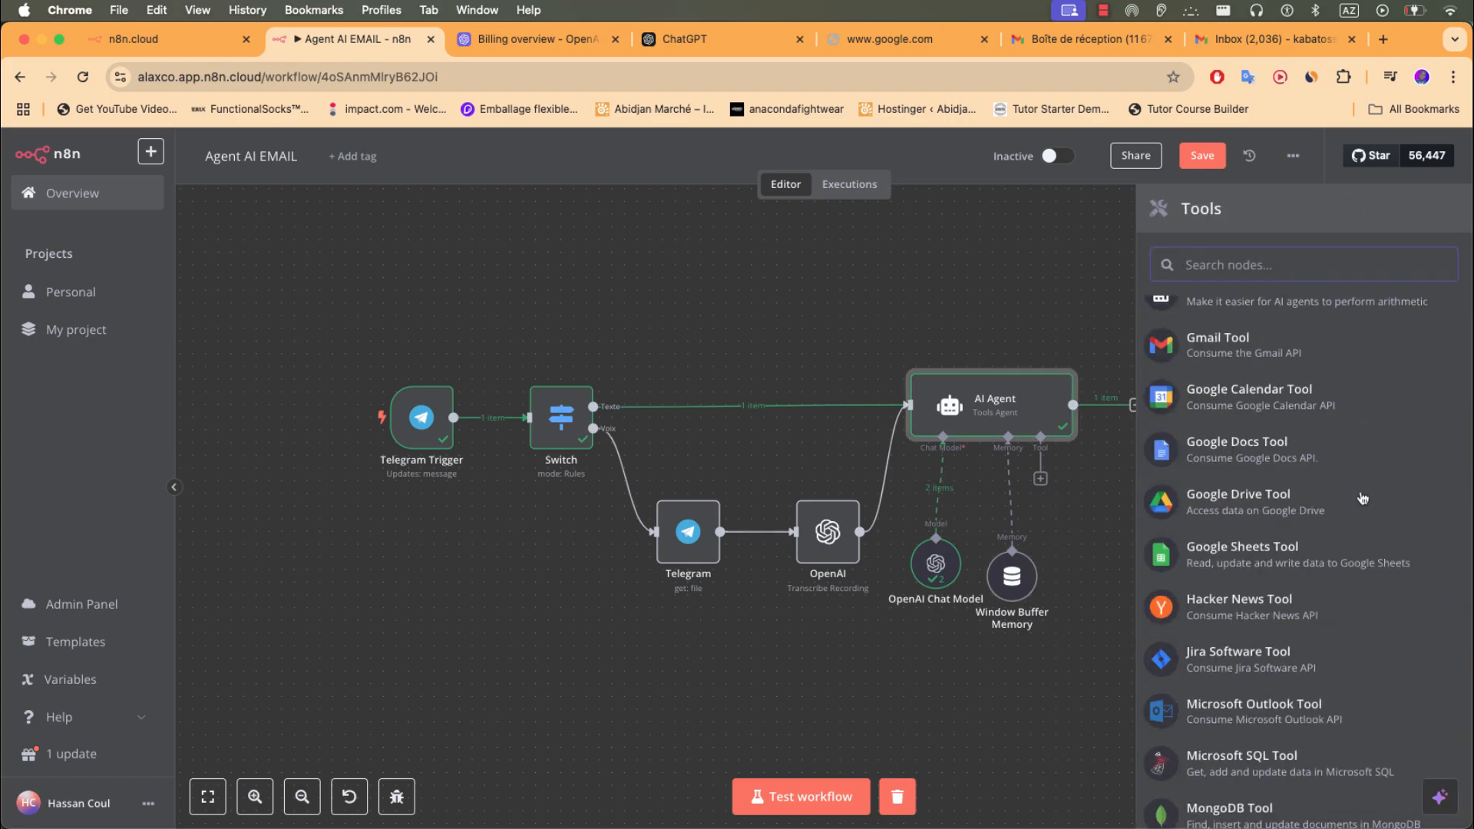
{"action": "scroll", "coordinate": [1356, 509], "scroll_direction": "down", "scroll_amount": 4}
{"action": "scroll", "coordinate": [1355, 509], "scroll_direction": "up", "scroll_amount": 5}
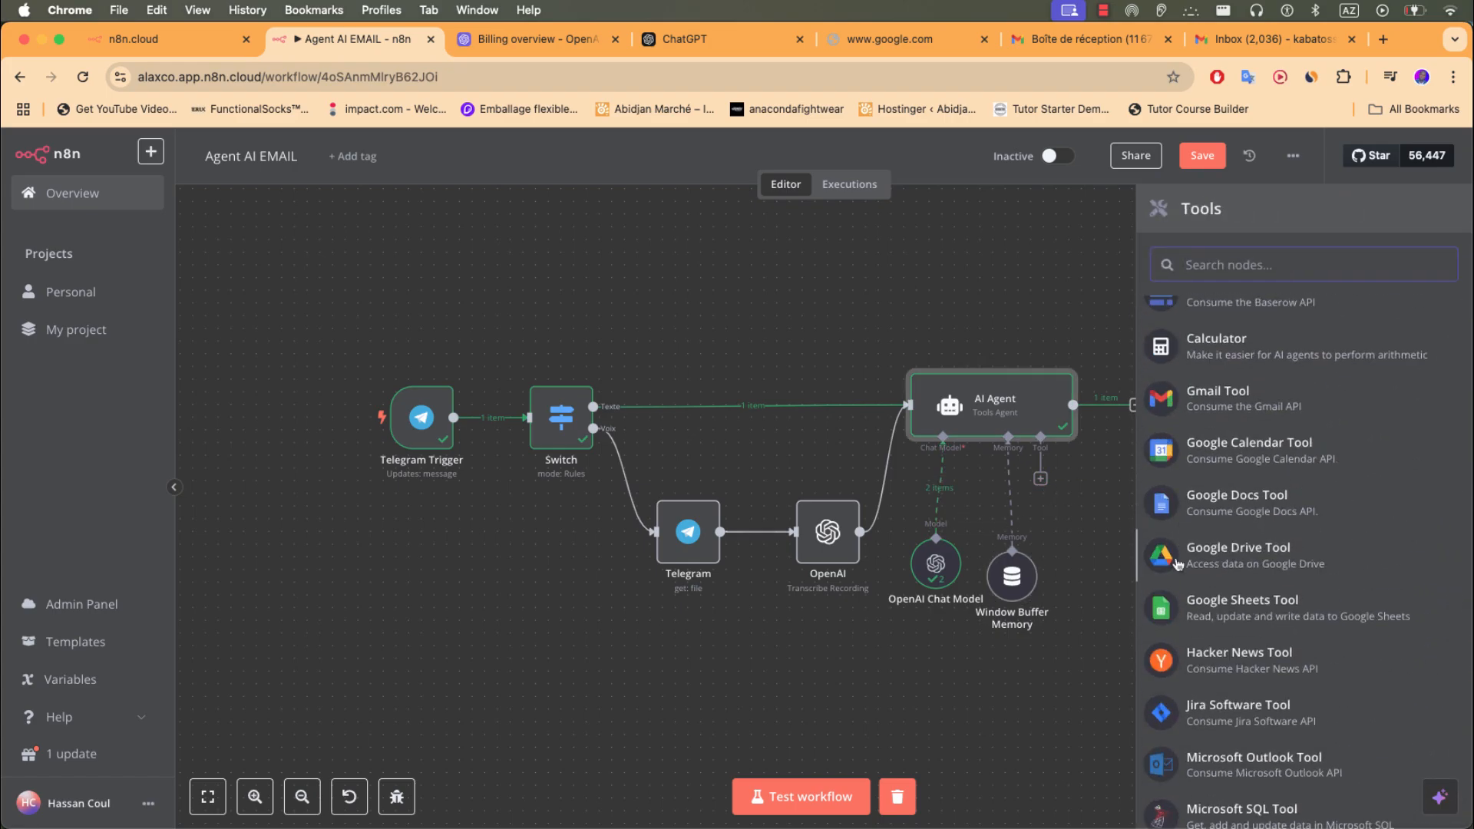
{"action": "scroll", "coordinate": [1229, 614], "scroll_direction": "down", "scroll_amount": 1}
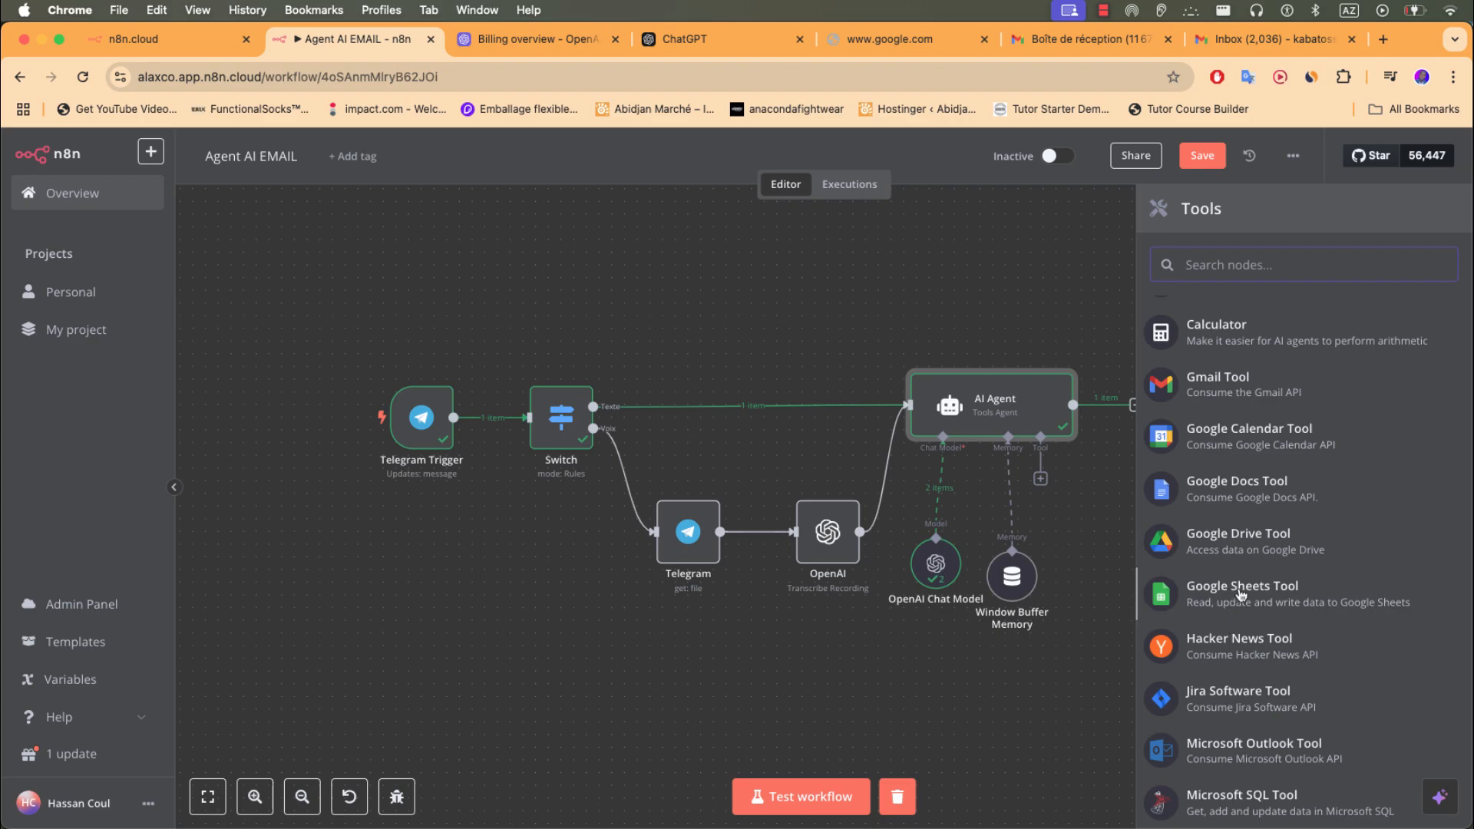
{"action": "scroll", "coordinate": [1241, 595], "scroll_direction": "down", "scroll_amount": 10}
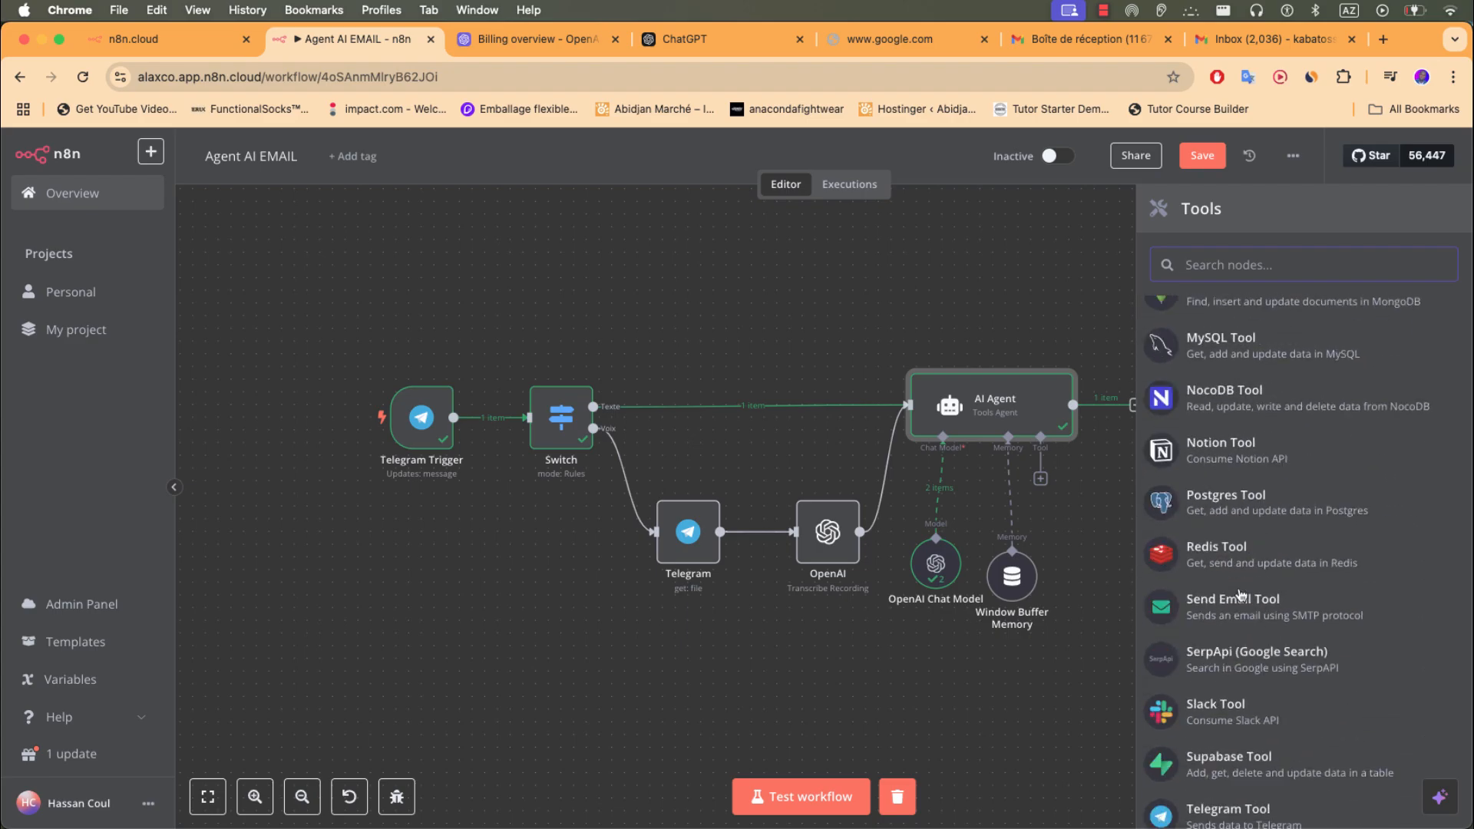
{"action": "scroll", "coordinate": [1241, 595], "scroll_direction": "up", "scroll_amount": 10}
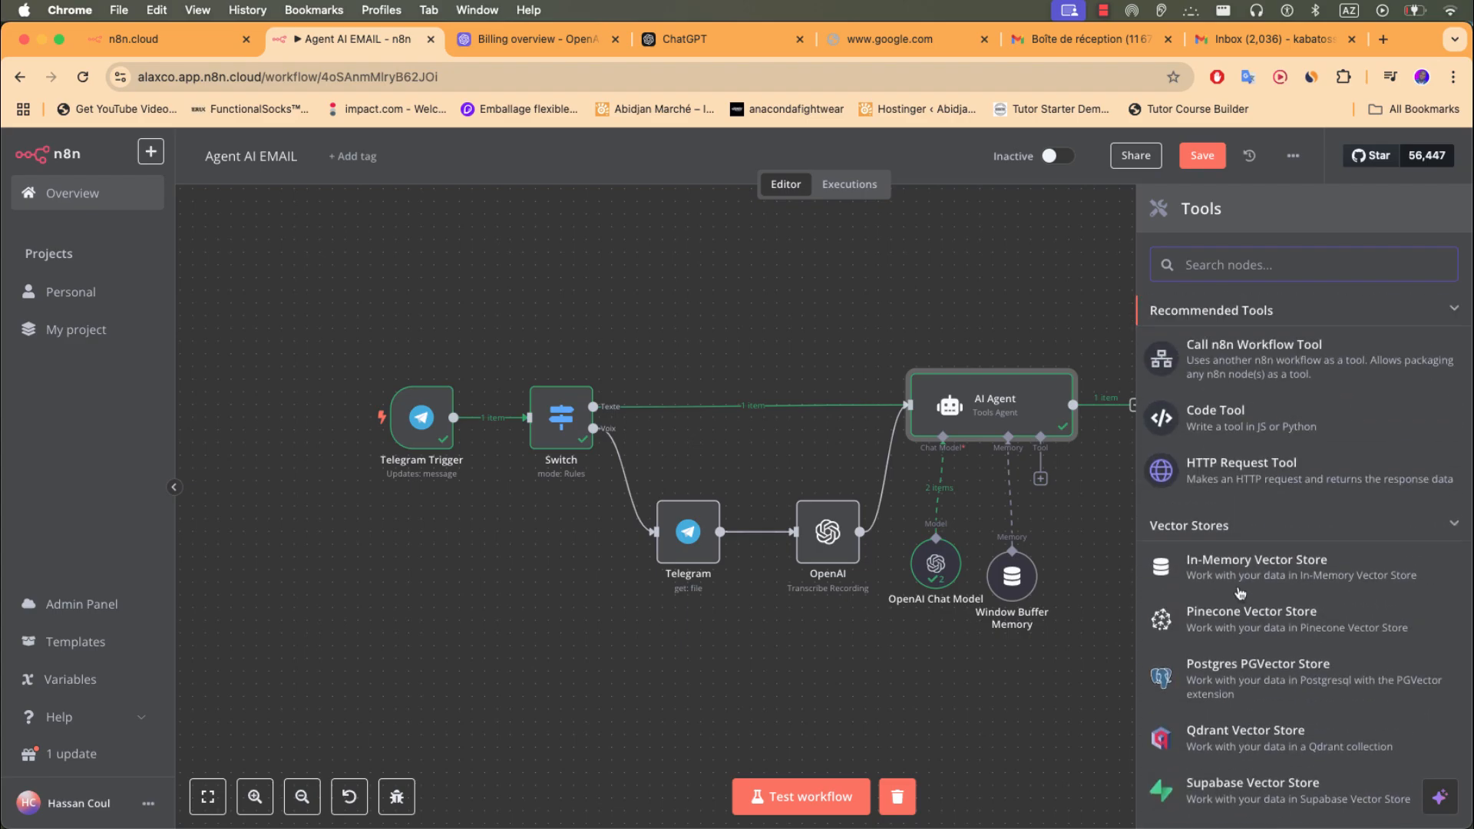
{"action": "type", "text": "gmail"}
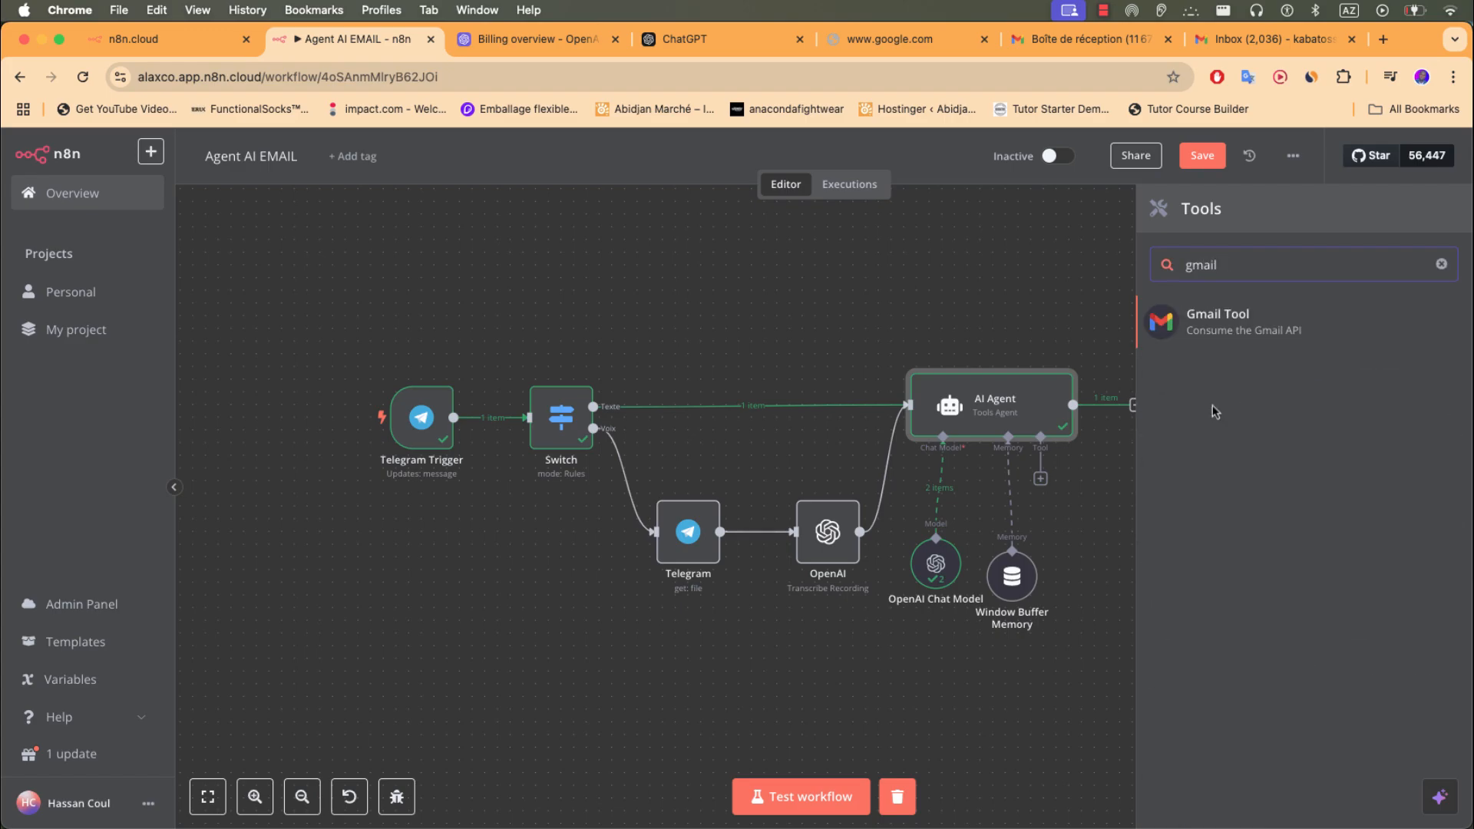
- Add the Gmail Tool to the agent and delete its old Gmail account credential
{"action": "left_click", "coordinate": [1225, 327]}
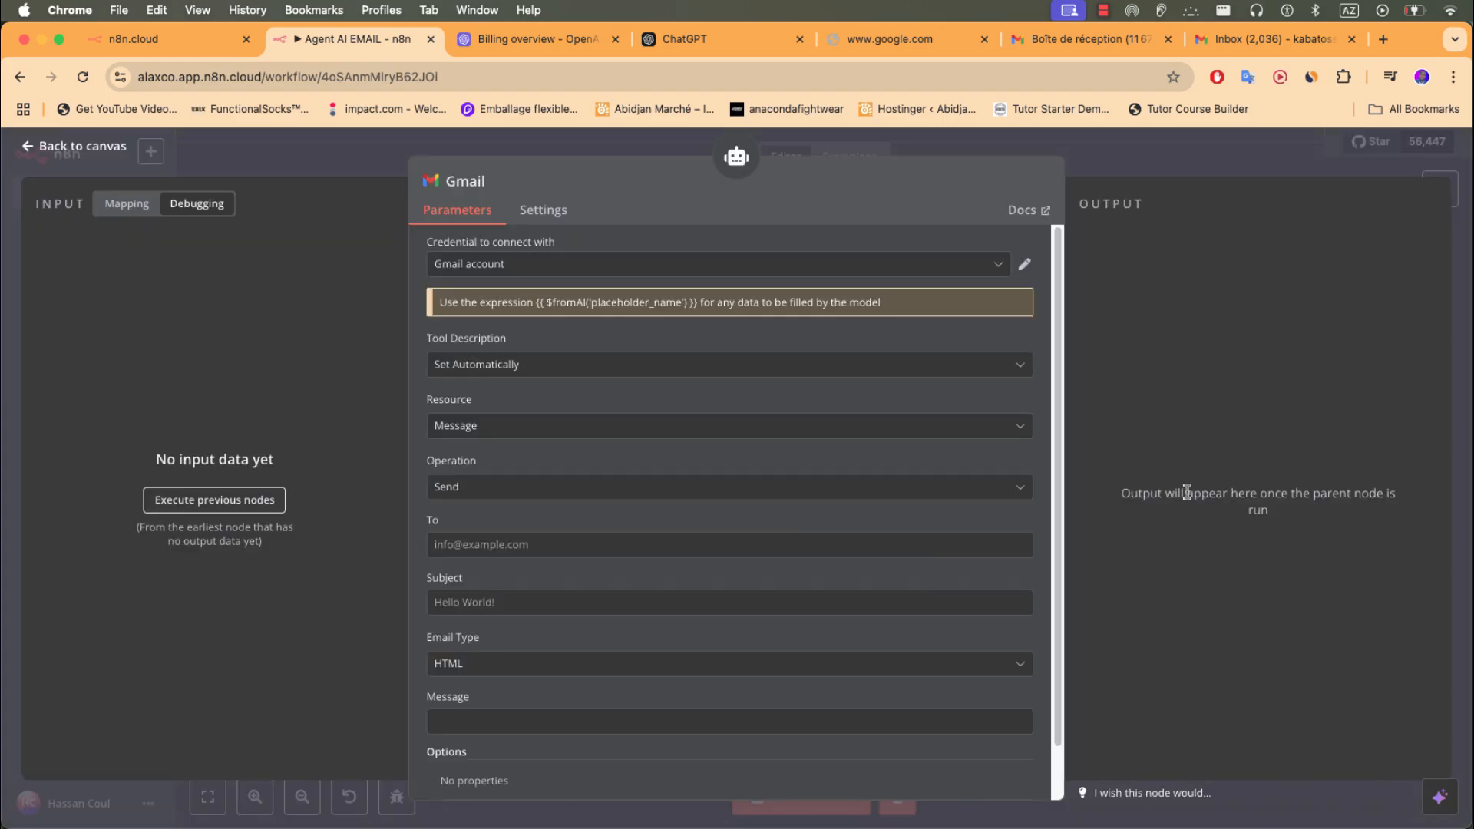
{"action": "left_click", "coordinate": [1024, 265]}
{"action": "left_click", "coordinate": [1187, 217]}
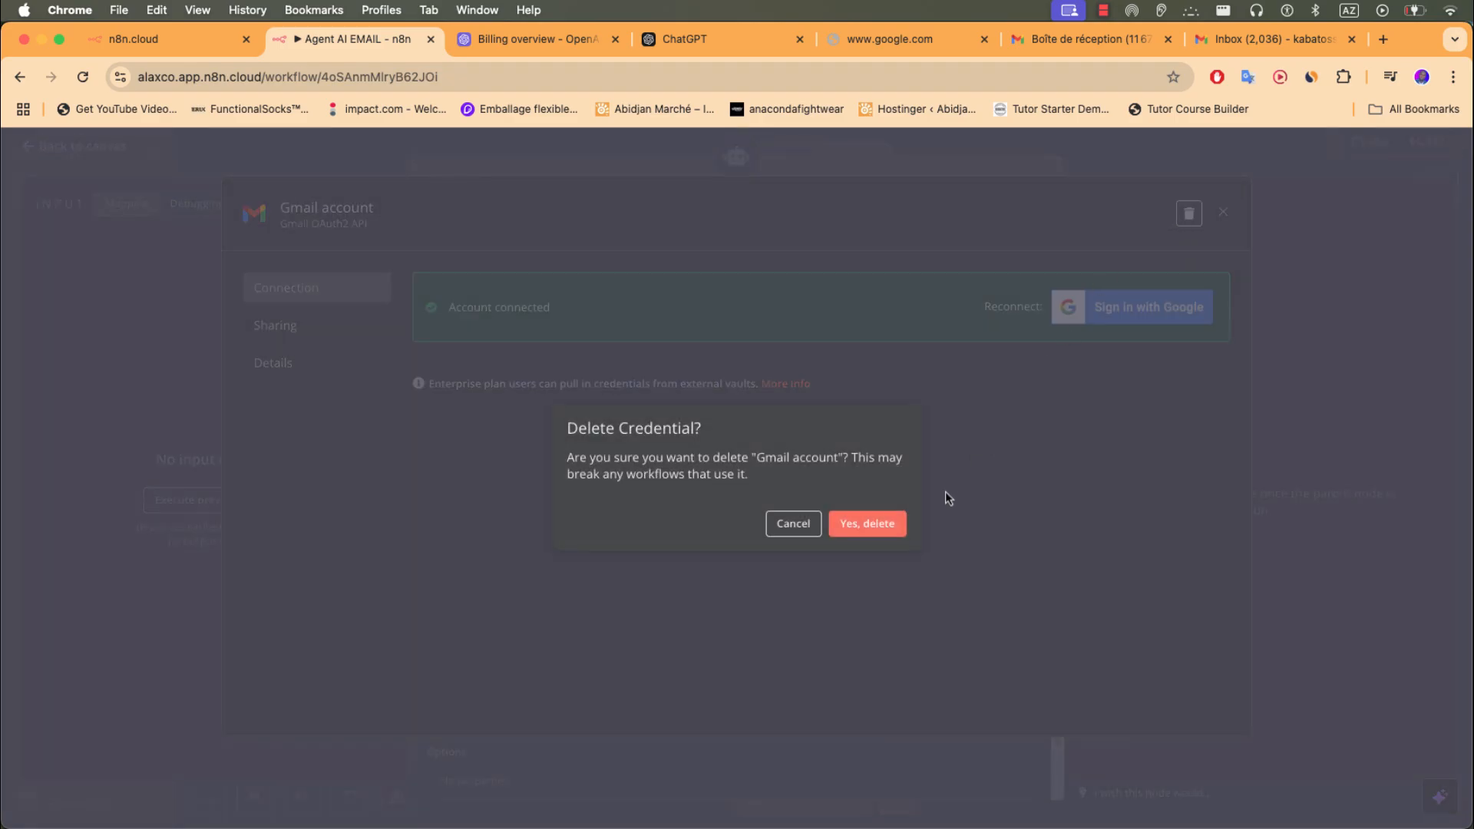
{"action": "left_click", "coordinate": [879, 522]}
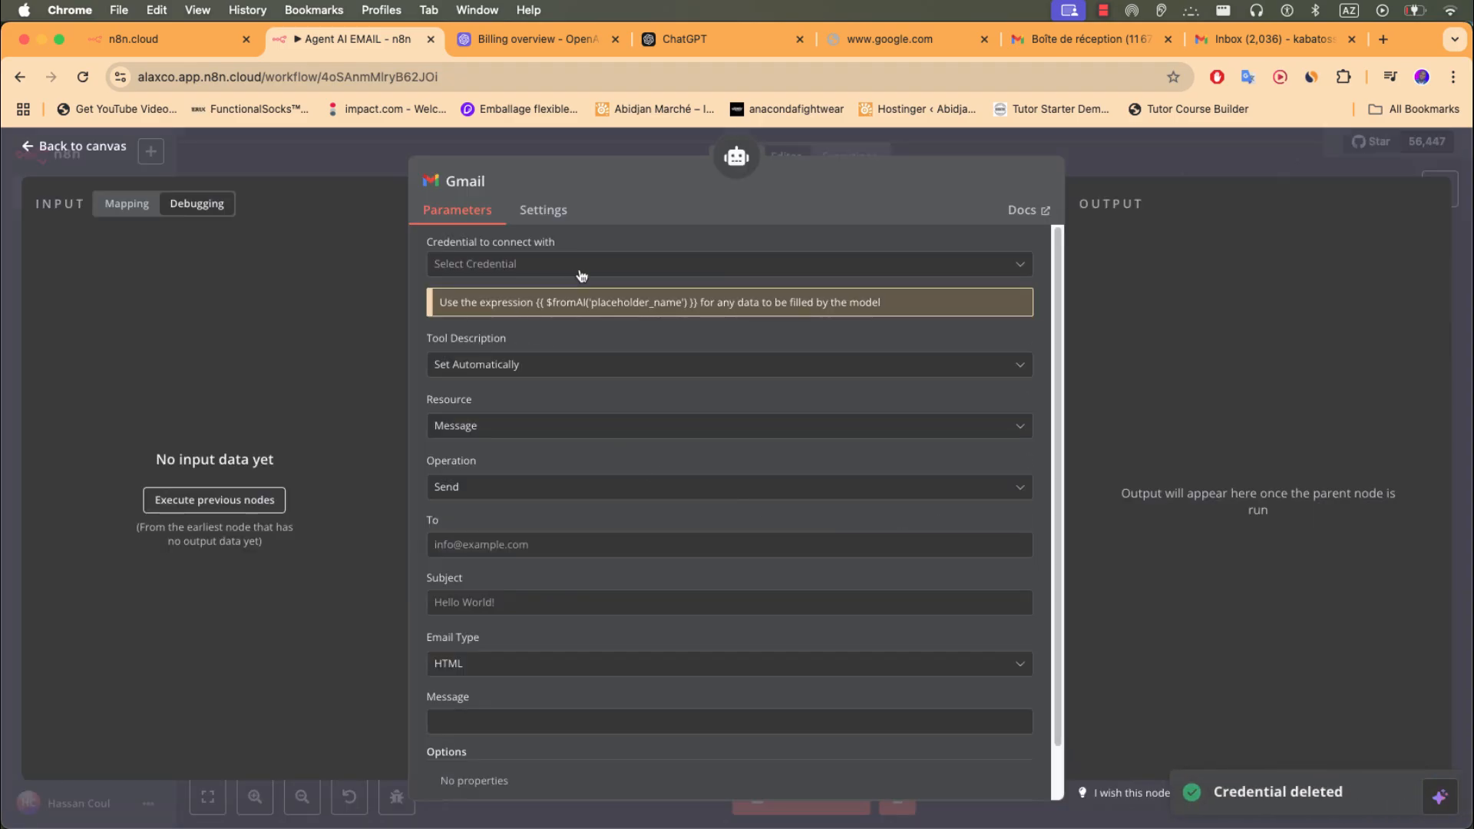
- Create a new Gmail credential and authorize n8n.cloud through Google sign-in
{"action": "left_click", "coordinate": [601, 267]}
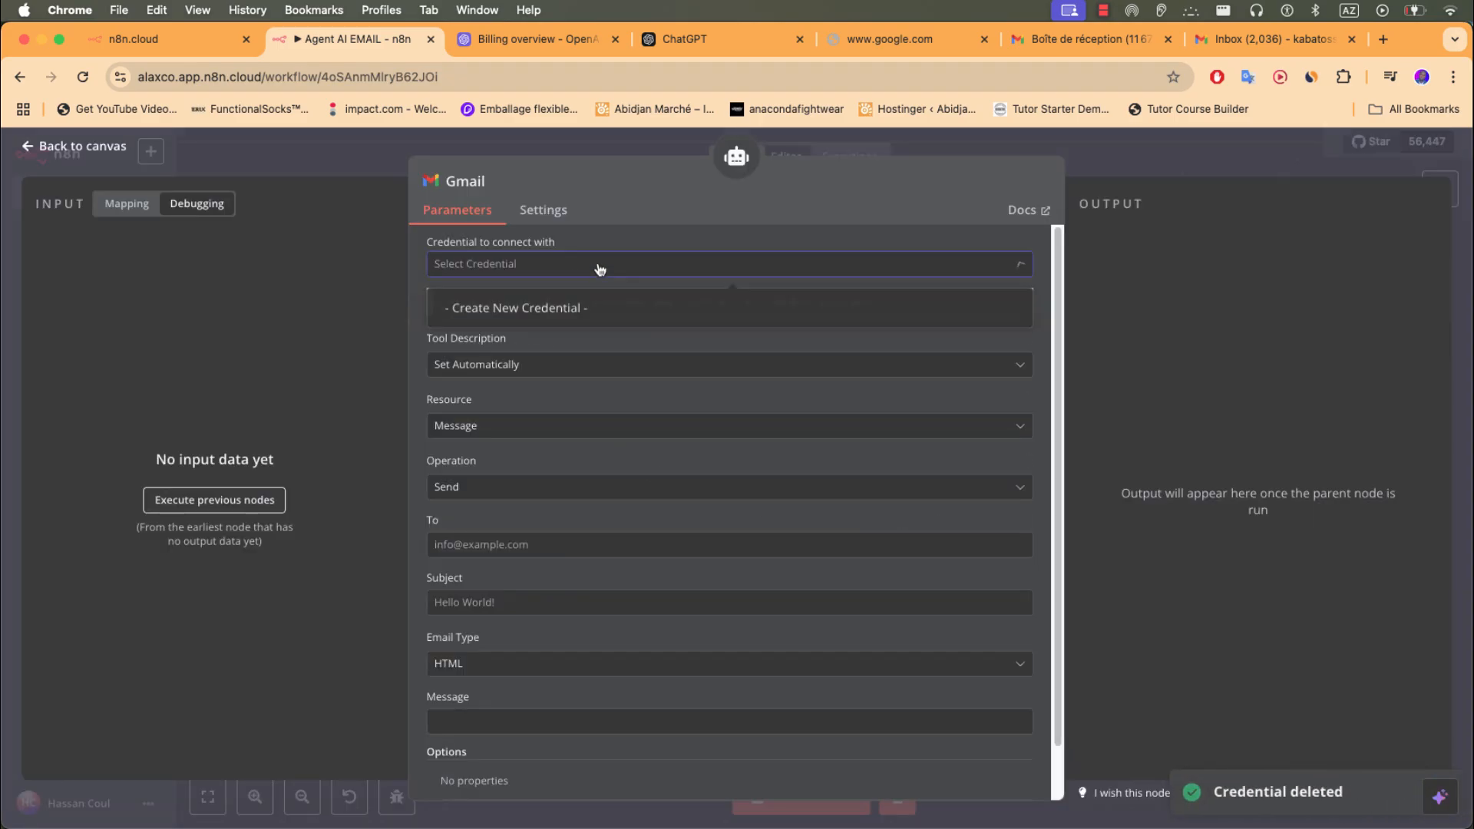
{"action": "left_click", "coordinate": [528, 310]}
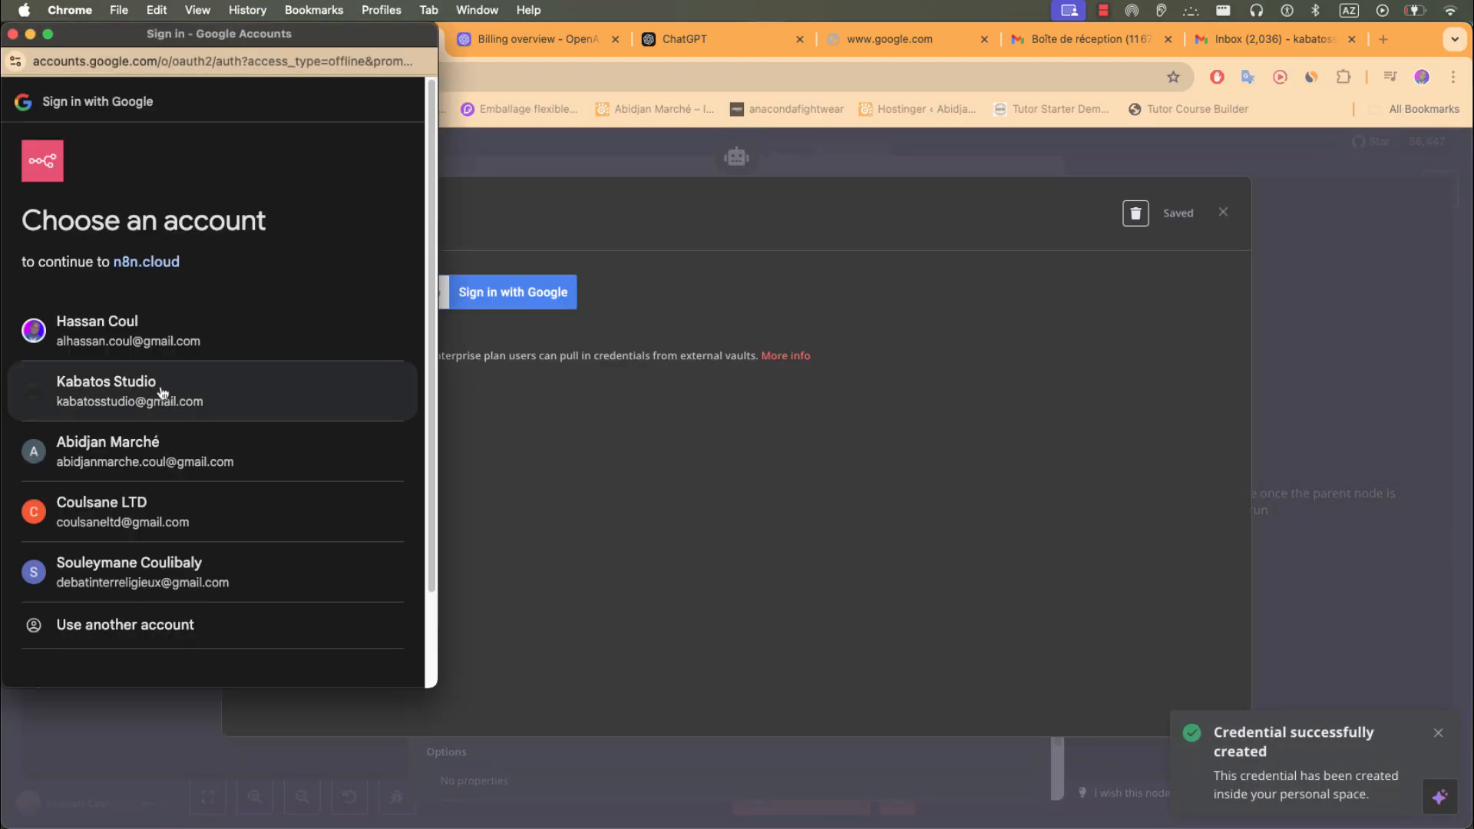
{"action": "left_click", "coordinate": [162, 392]}
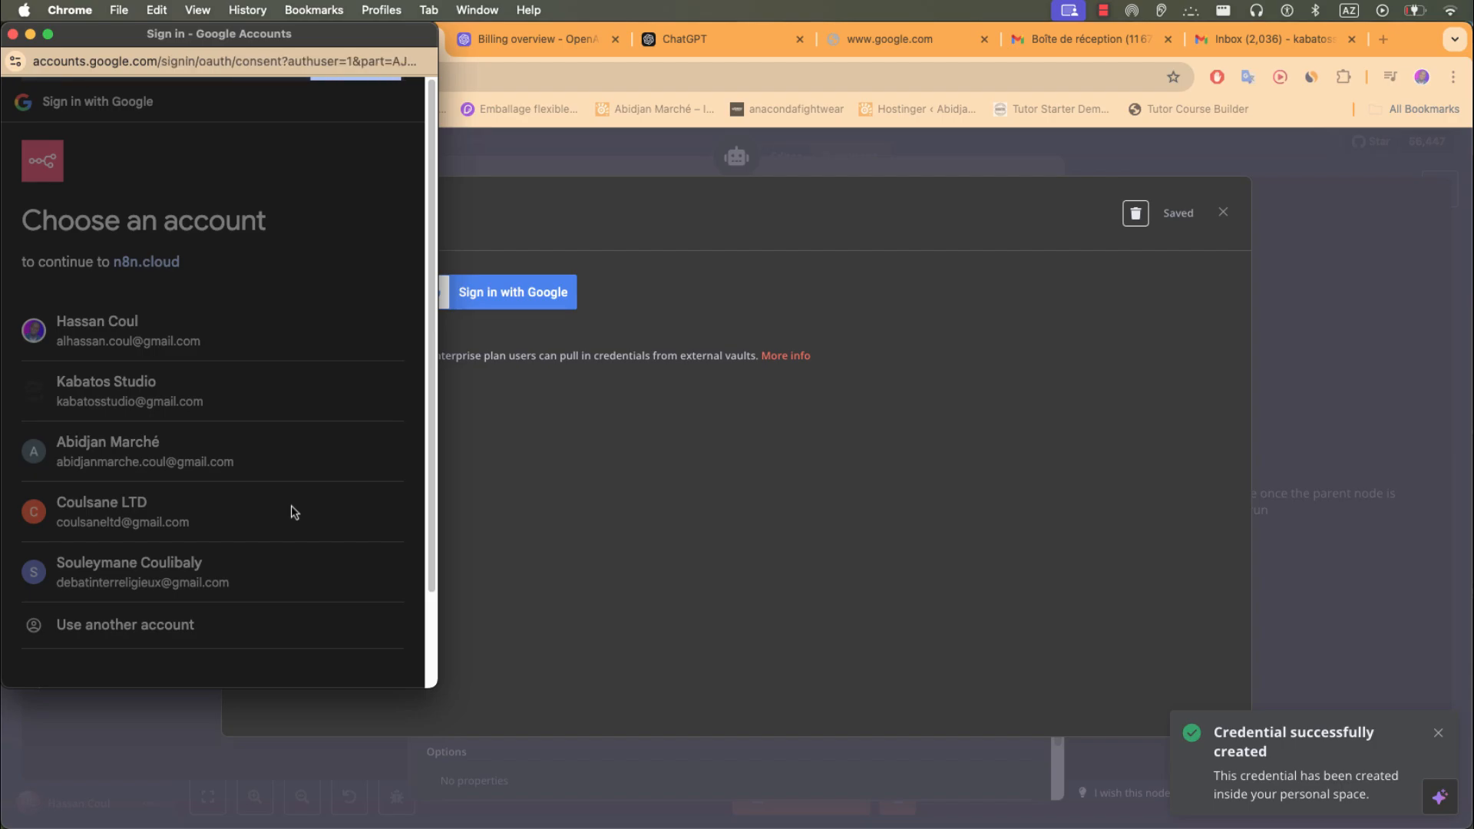
{"action": "scroll", "coordinate": [292, 505], "scroll_direction": "down", "scroll_amount": 1}
{"action": "left_click", "coordinate": [75, 431]}
{"action": "scroll", "coordinate": [232, 518], "scroll_direction": "down", "scroll_amount": 3}
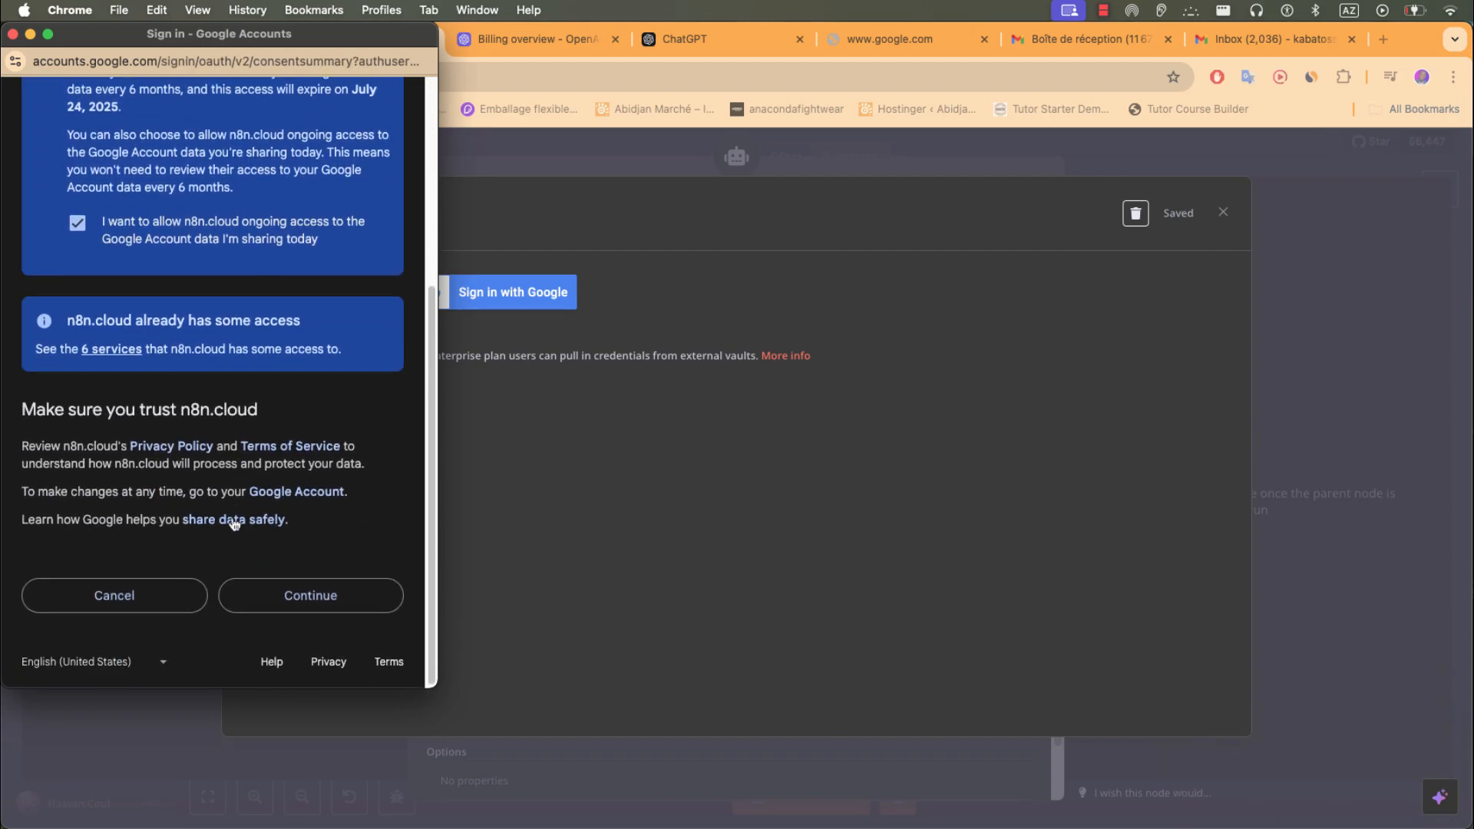
{"action": "left_click", "coordinate": [290, 594]}
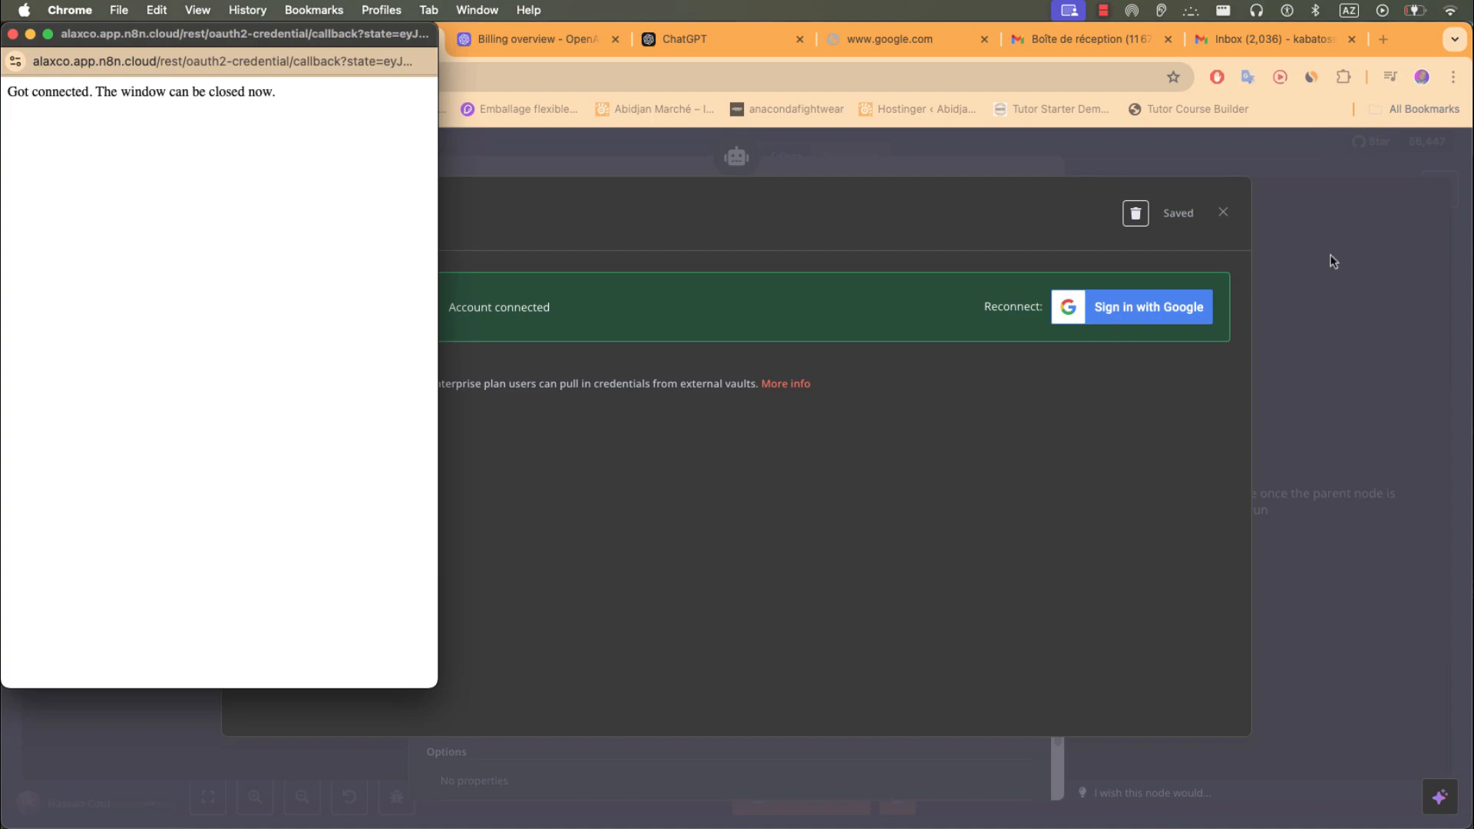
{"action": "left_click", "coordinate": [1237, 220]}
{"action": "left_click", "coordinate": [1224, 215]}
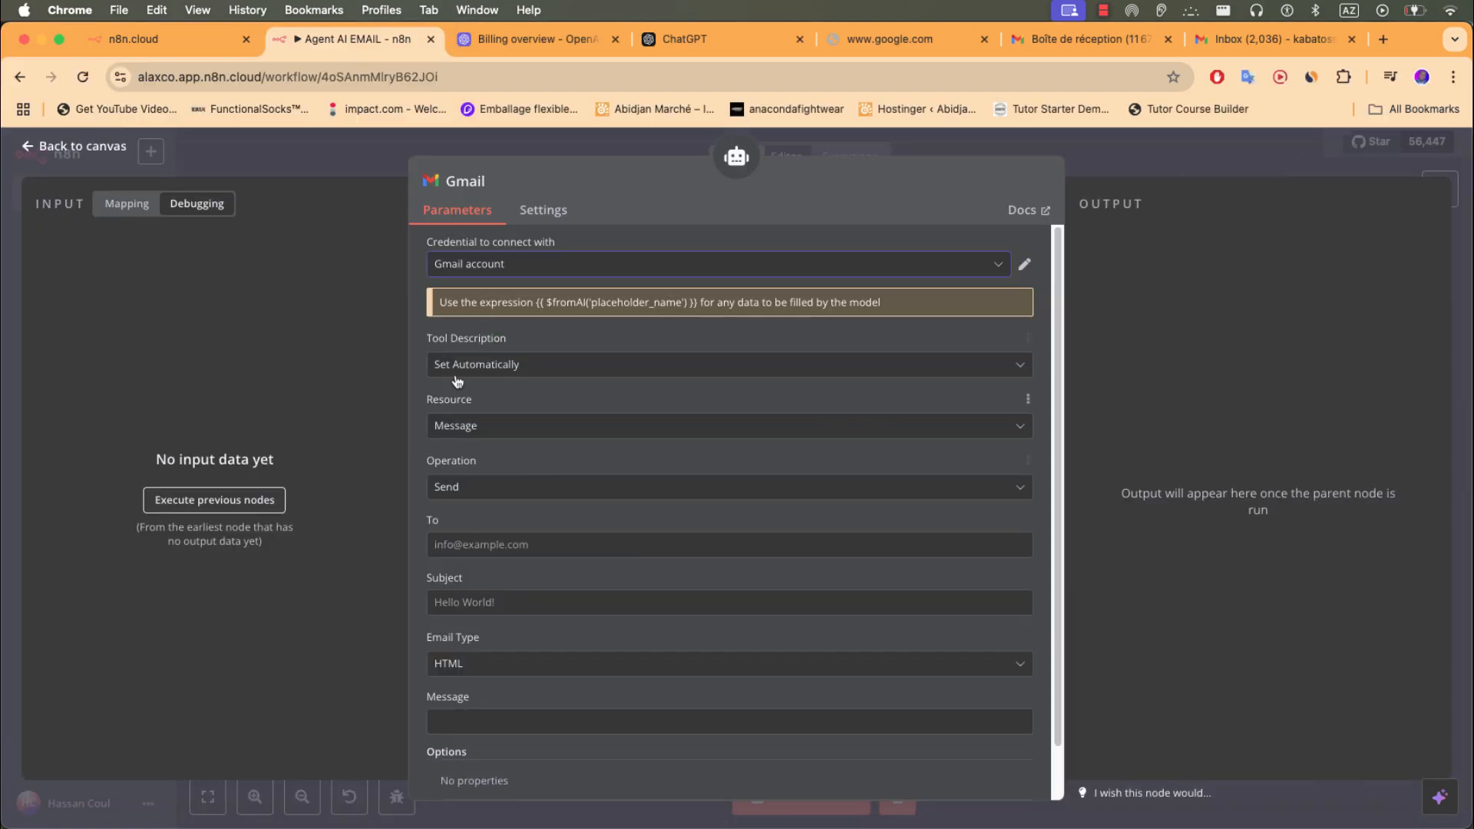
- Set the Gmail Tool operation to Get Many messages and add a Label filter
{"action": "left_click", "coordinate": [469, 487]}
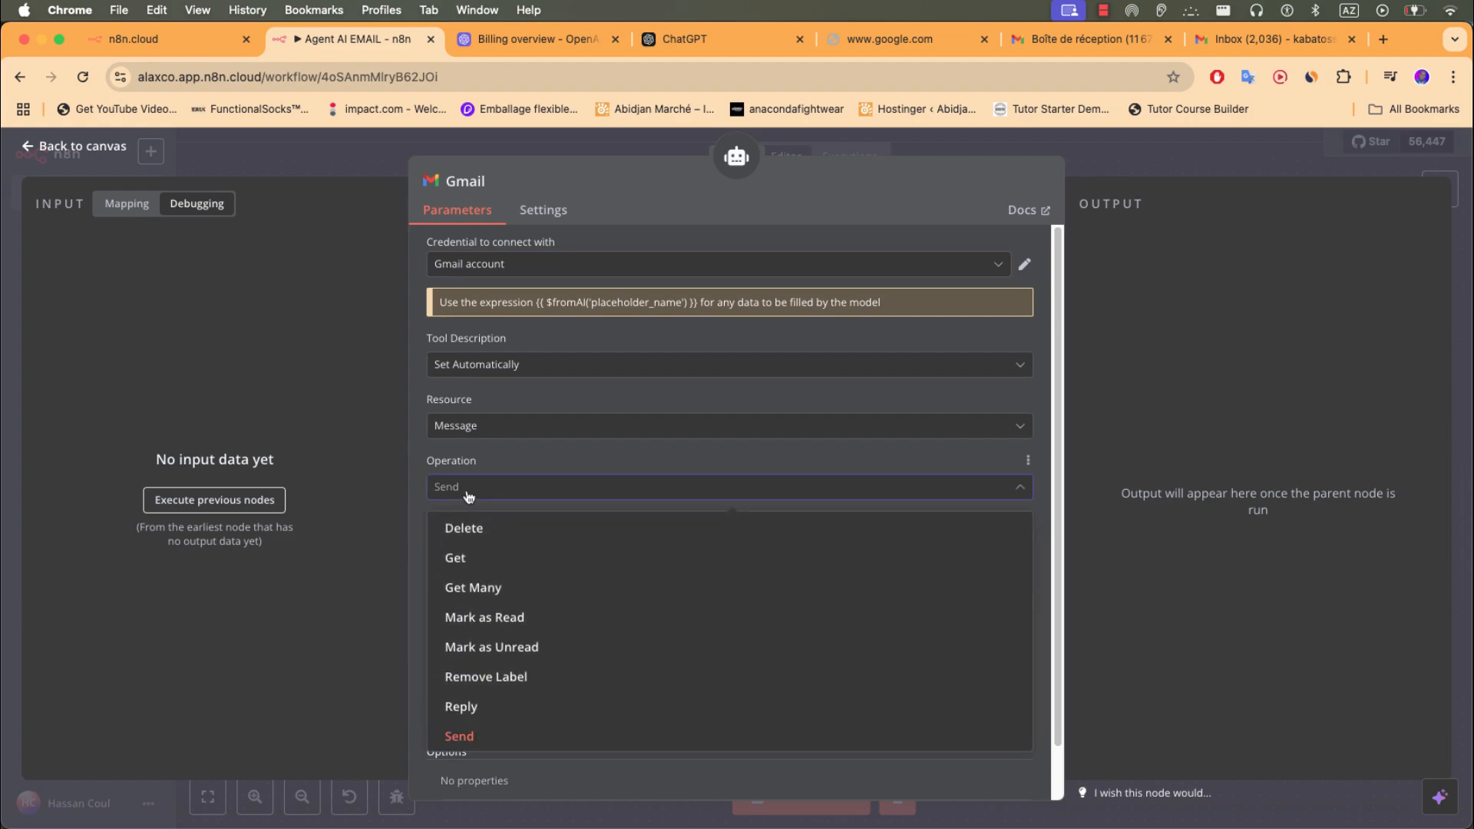
{"action": "left_click", "coordinate": [487, 587]}
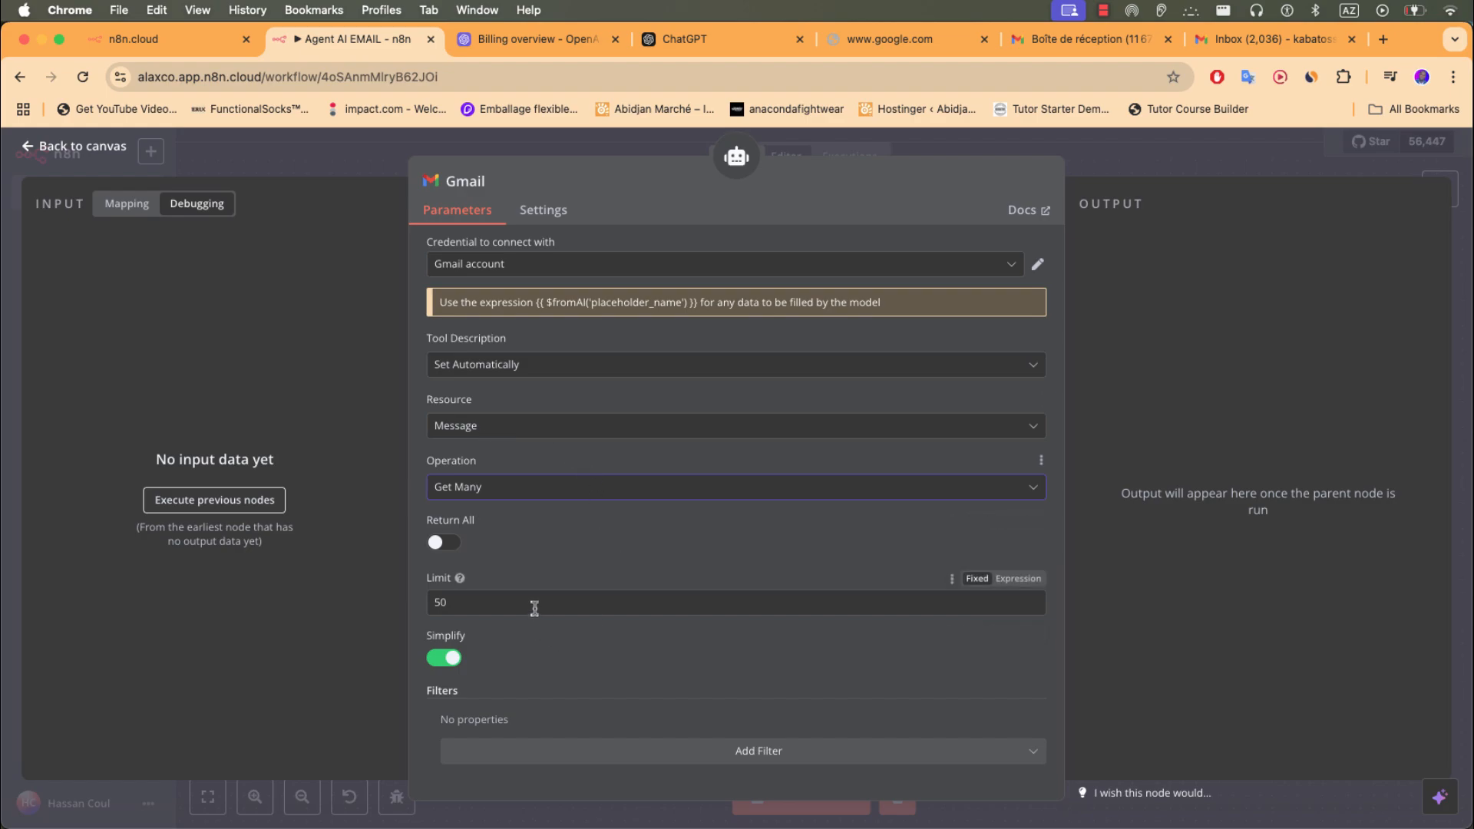
{"action": "left_click", "coordinate": [724, 753]}
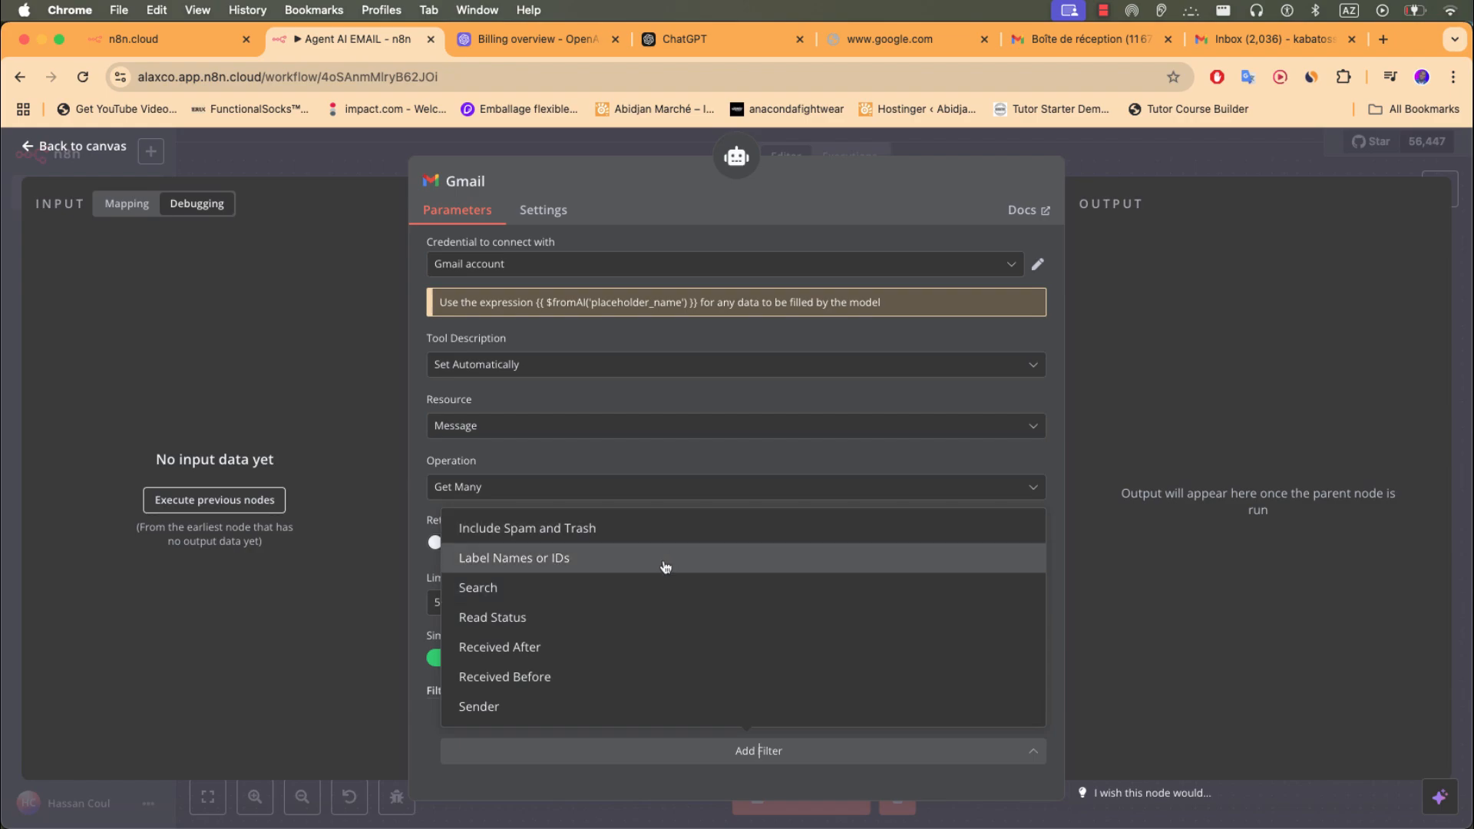
{"action": "left_click", "coordinate": [662, 561]}
{"action": "scroll", "coordinate": [888, 680], "scroll_direction": "down", "scroll_amount": 1}
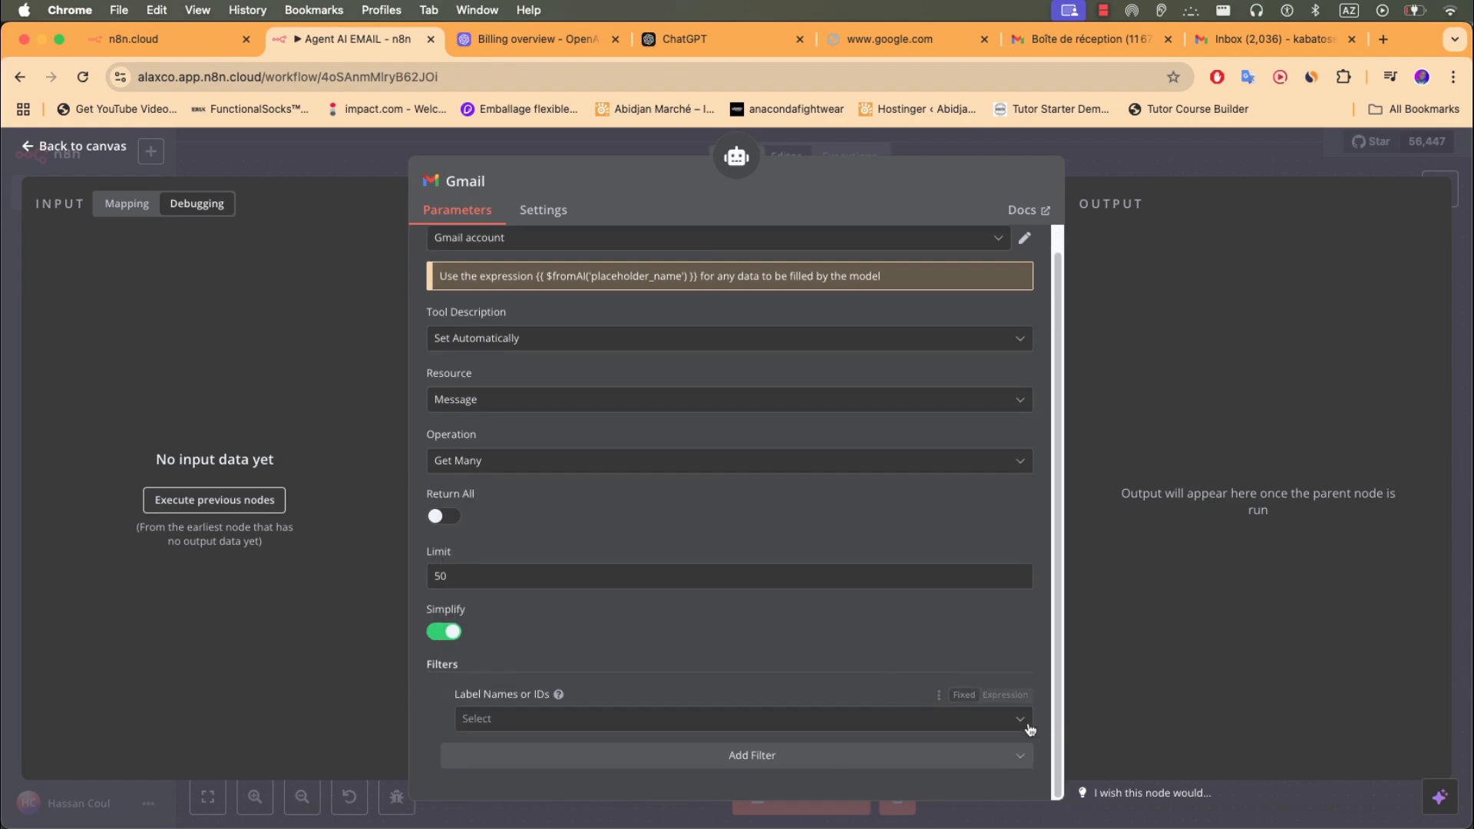
- Choose INBOX and UNREAD as the Label Names or IDs
{"action": "left_click", "coordinate": [997, 717]}
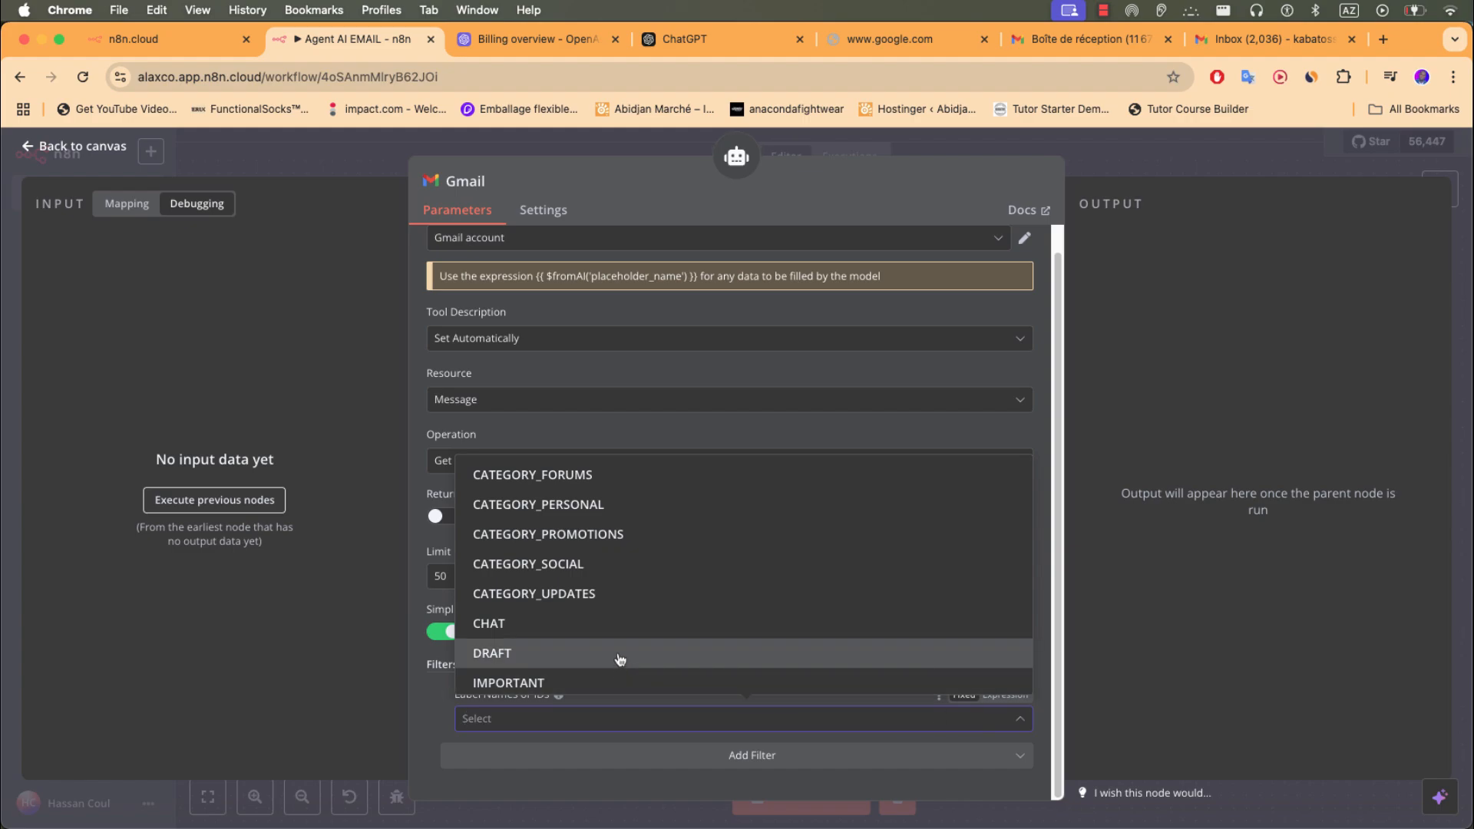
{"action": "scroll", "coordinate": [620, 659], "scroll_direction": "down", "scroll_amount": 3}
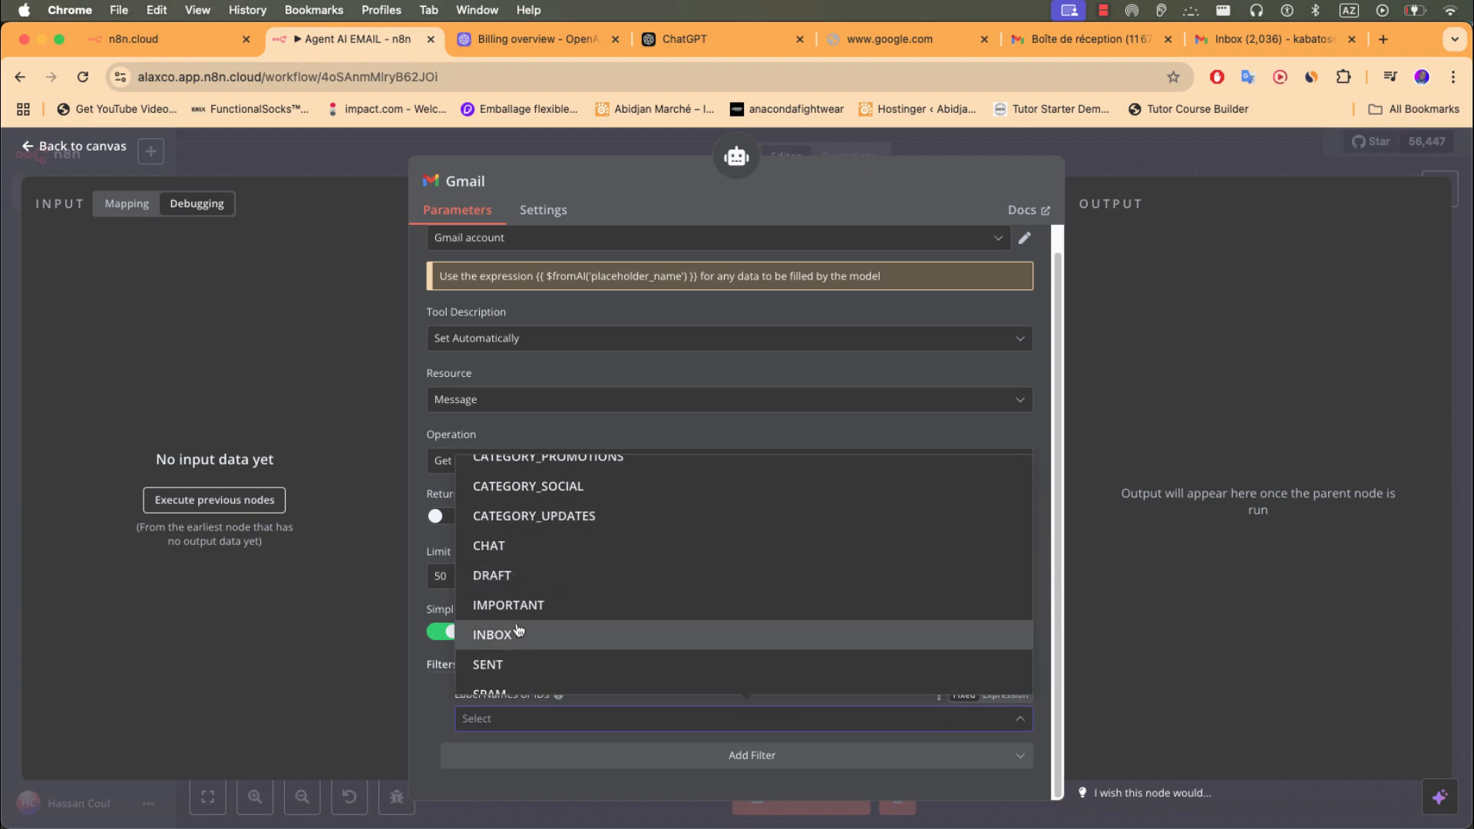
{"action": "left_click", "coordinate": [518, 630]}
{"action": "scroll", "coordinate": [537, 638], "scroll_direction": "down", "scroll_amount": 3}
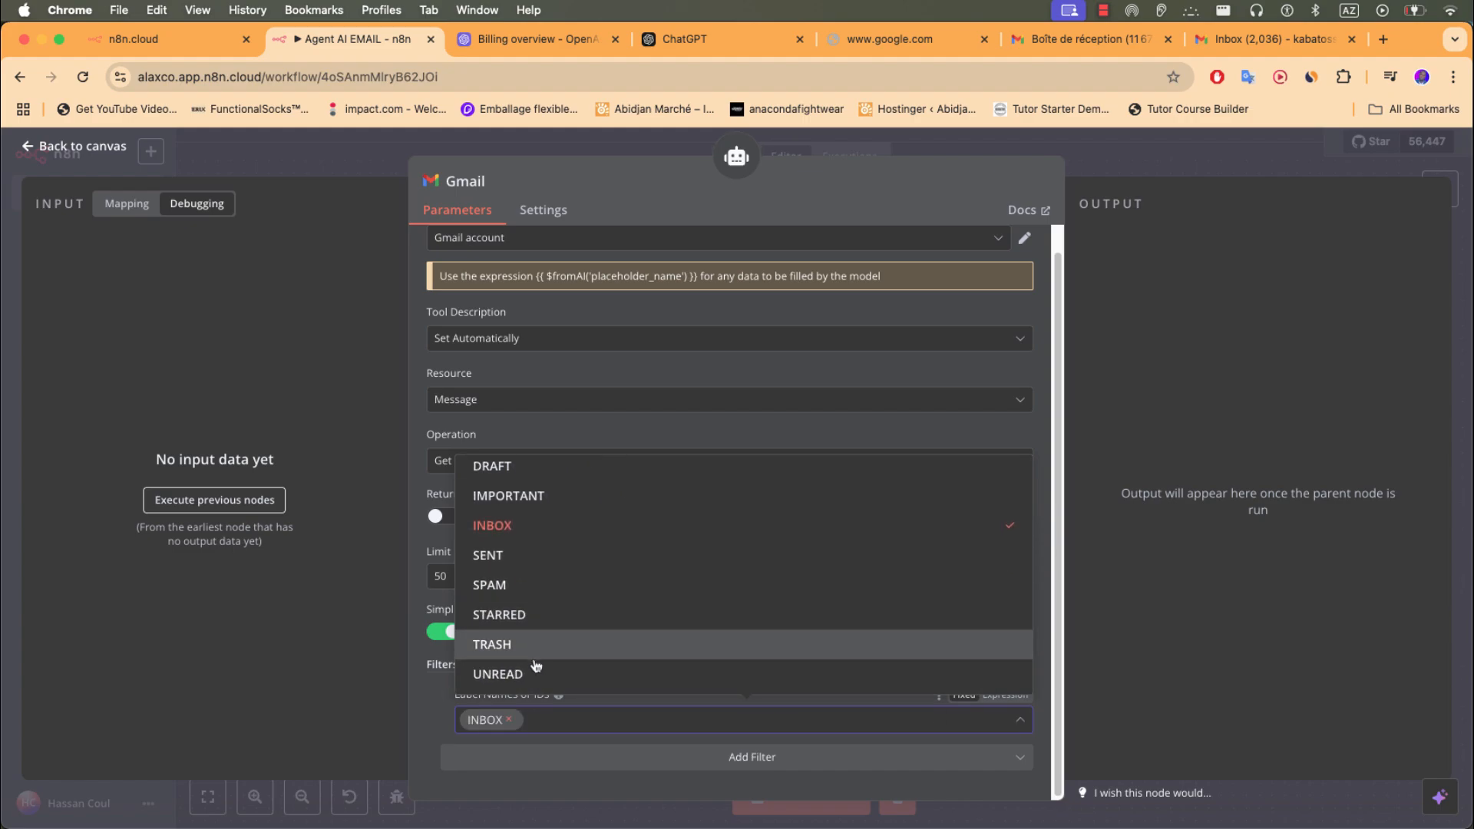
{"action": "left_click", "coordinate": [537, 673]}
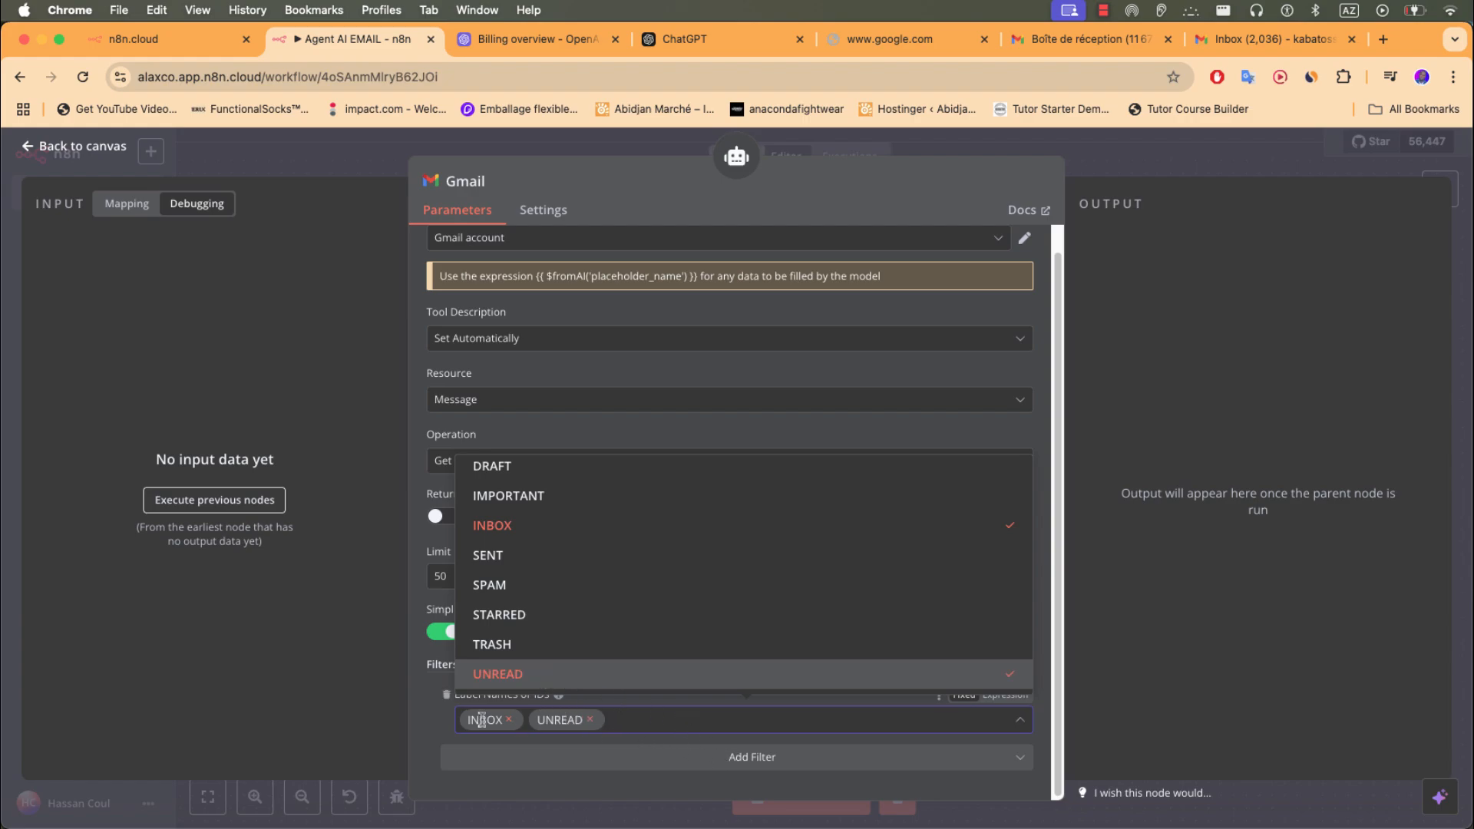
{"action": "left_click", "coordinate": [615, 720]}
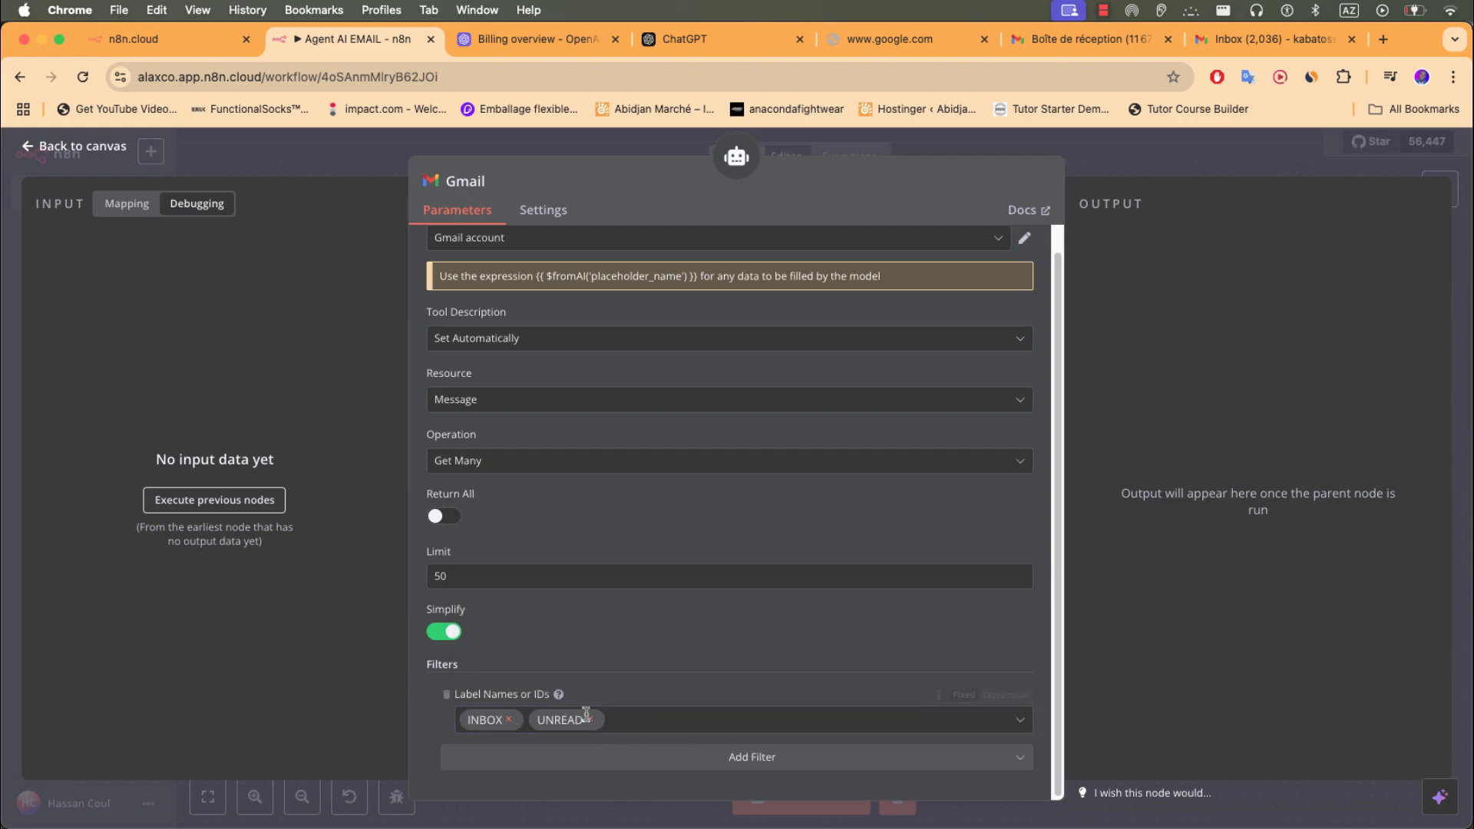
{"action": "scroll", "coordinate": [668, 682], "scroll_direction": "up", "scroll_amount": 1}
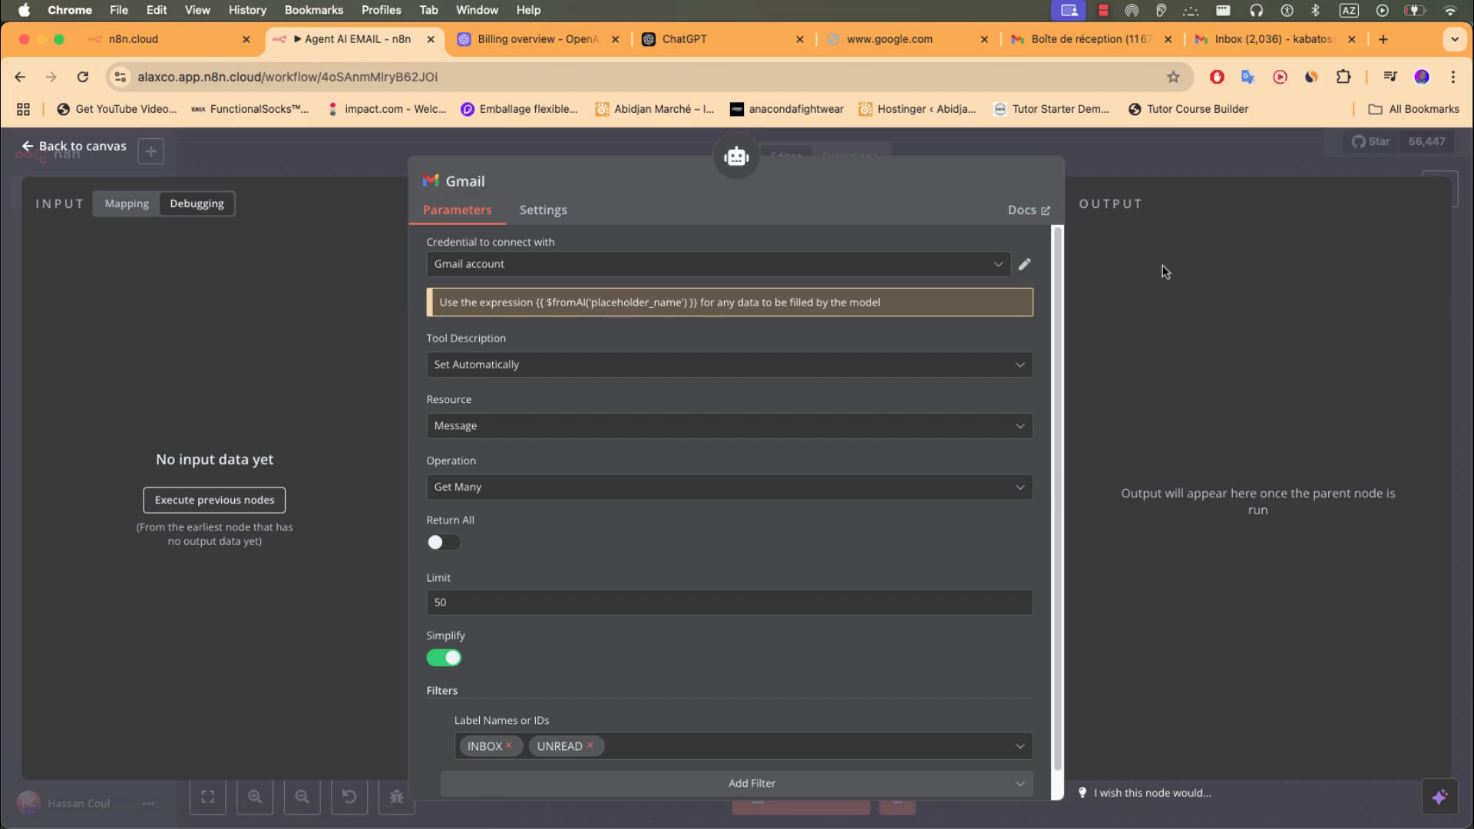
- Replace the AI Agent's system message with the draft 'Tu as acces'
{"action": "left_click", "coordinate": [533, 147]}
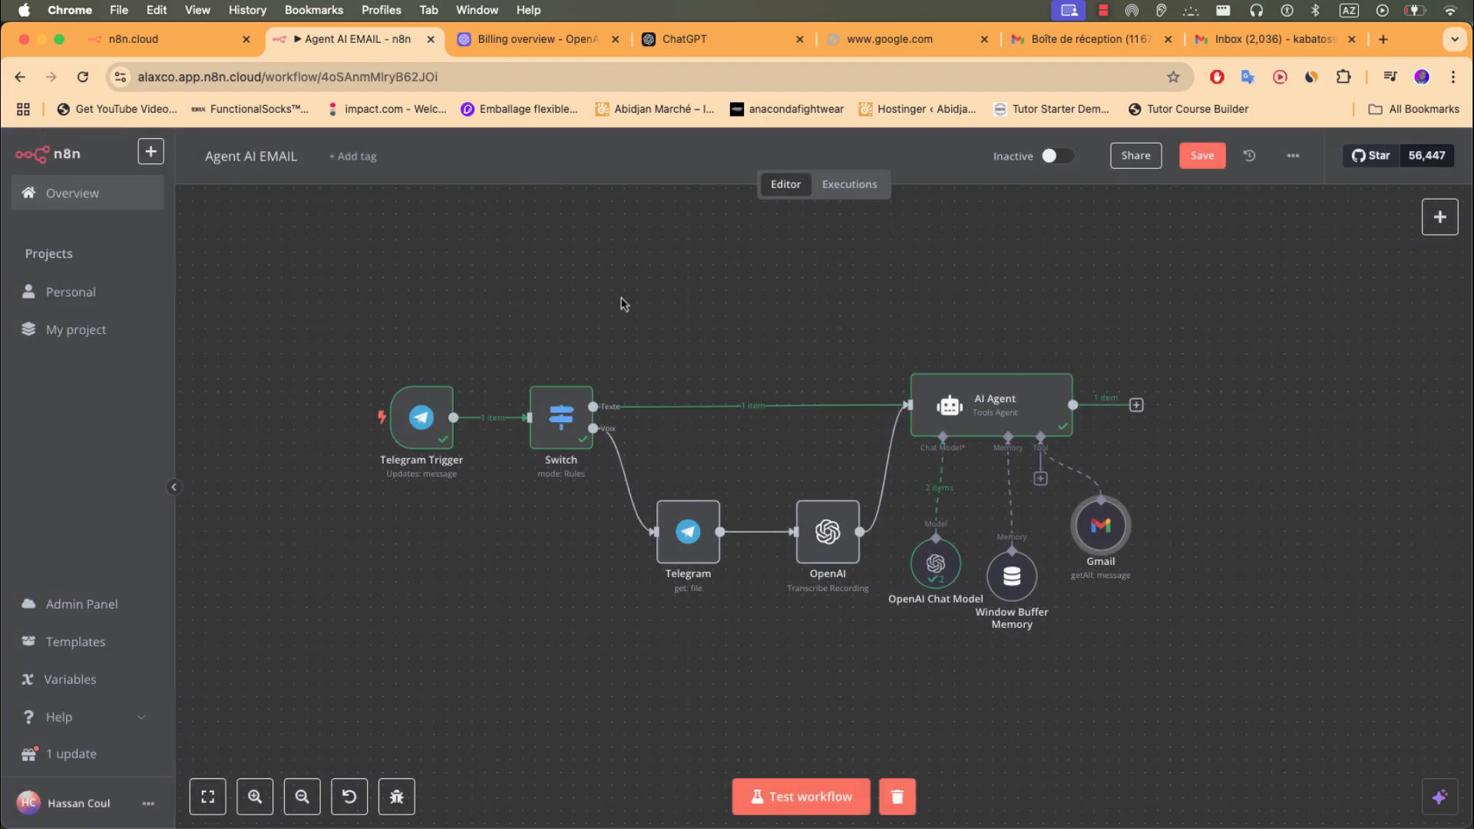
{"action": "double_click", "coordinate": [998, 418]}
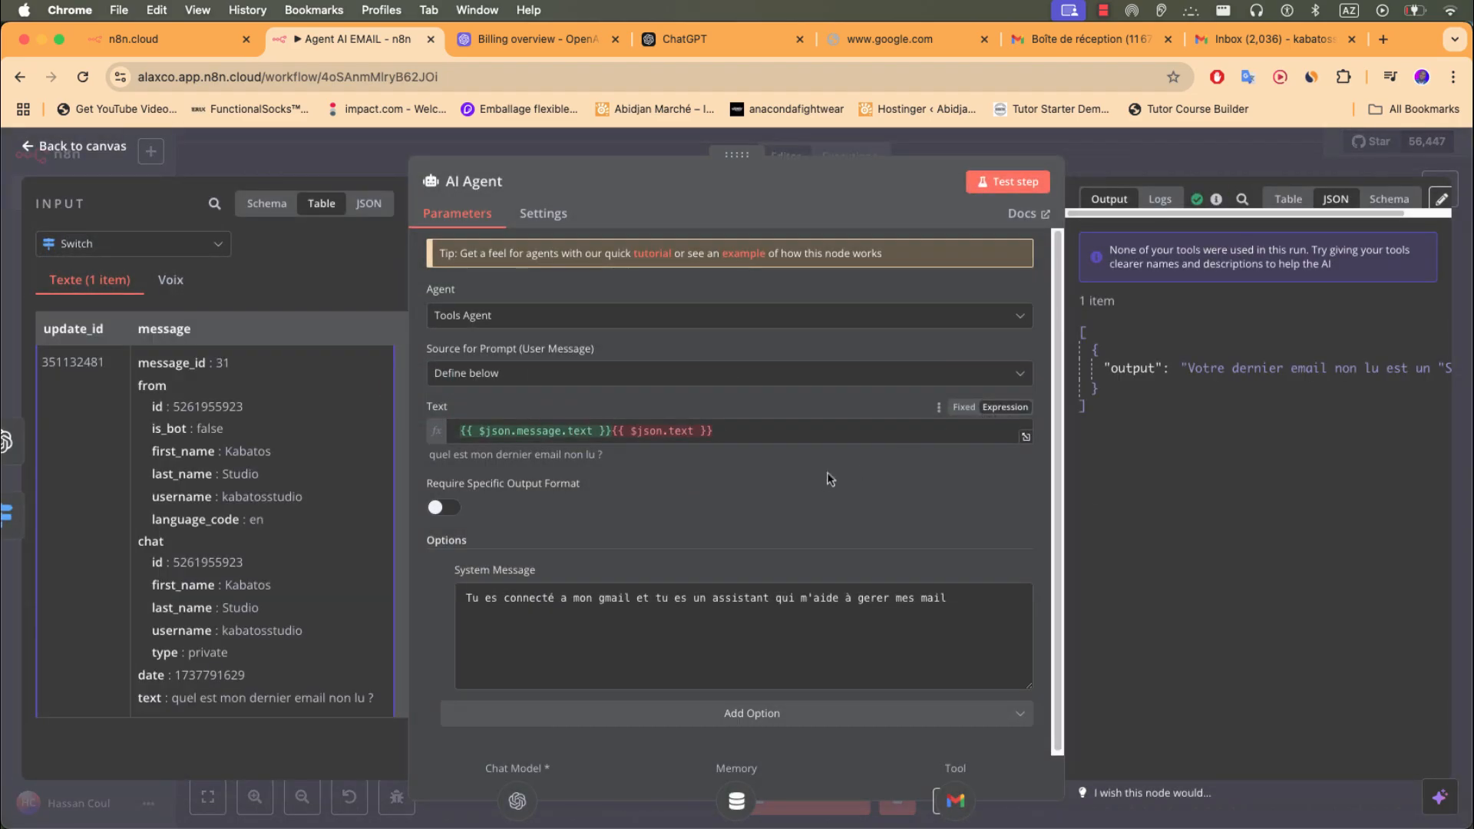
{"action": "triple_click", "coordinate": [708, 597]}
{"action": "key", "text": "BackSpace"}
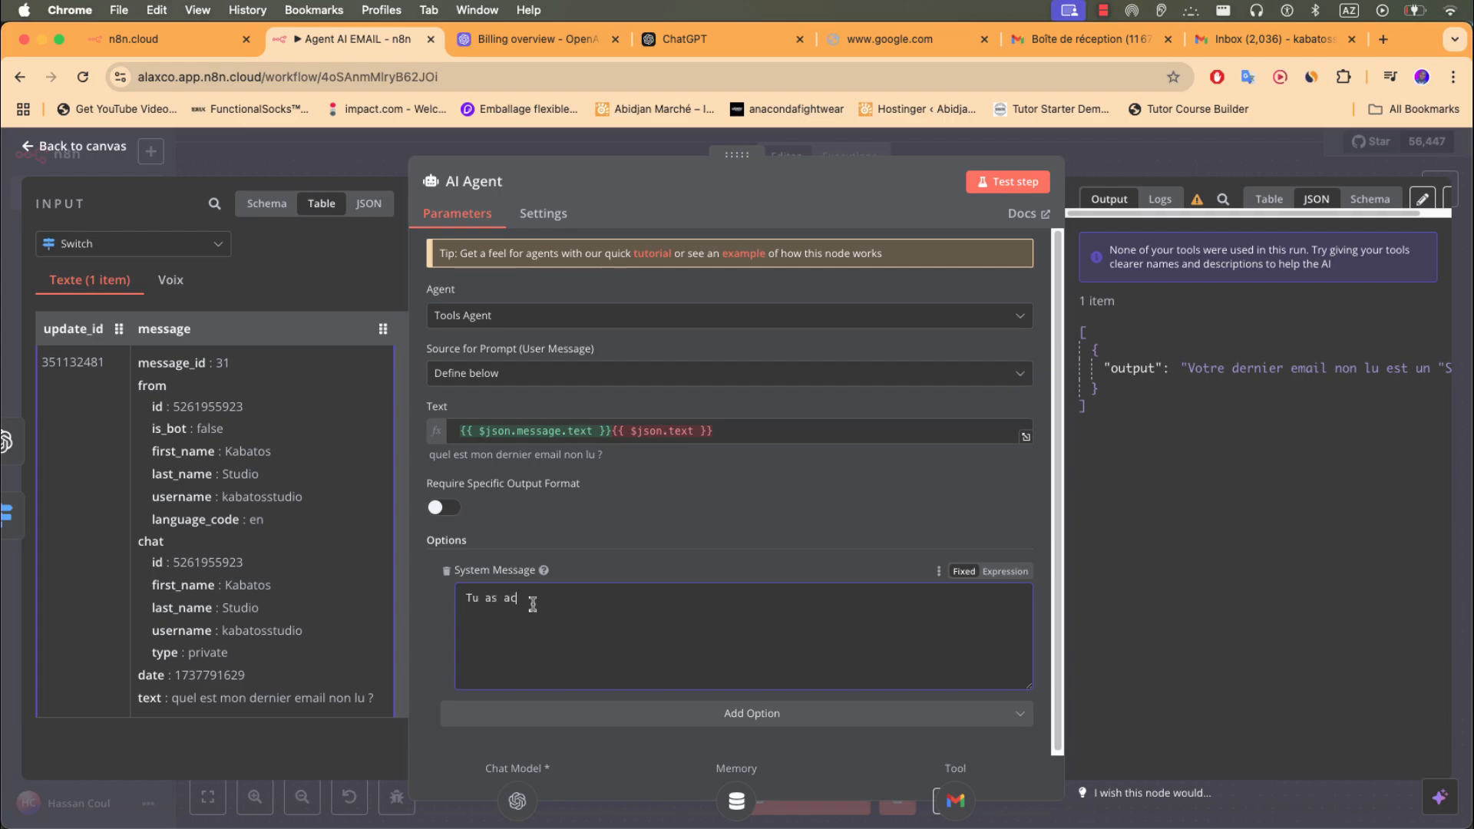
{"action": "type", "text": "Tu as acces"}
{"action": "left_click", "coordinate": [599, 152]}
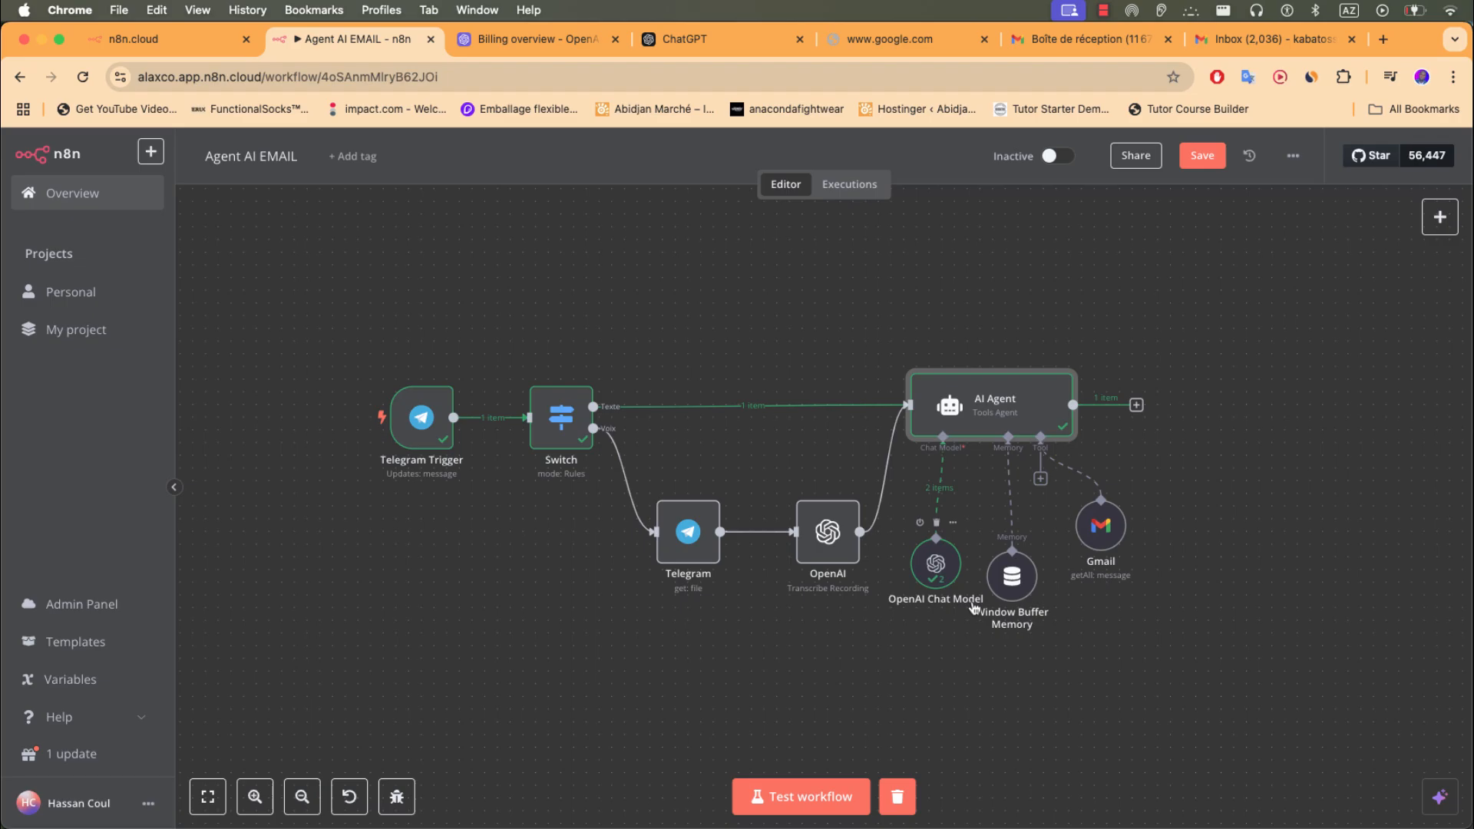
- Screenshot the AI Agent with its model, memory and Gmail tool nodes, and review it
{"action": "left_click_drag", "start_coordinate": [878, 321], "coordinate": [1175, 630]}
{"action": "left_click", "coordinate": [1393, 810]}
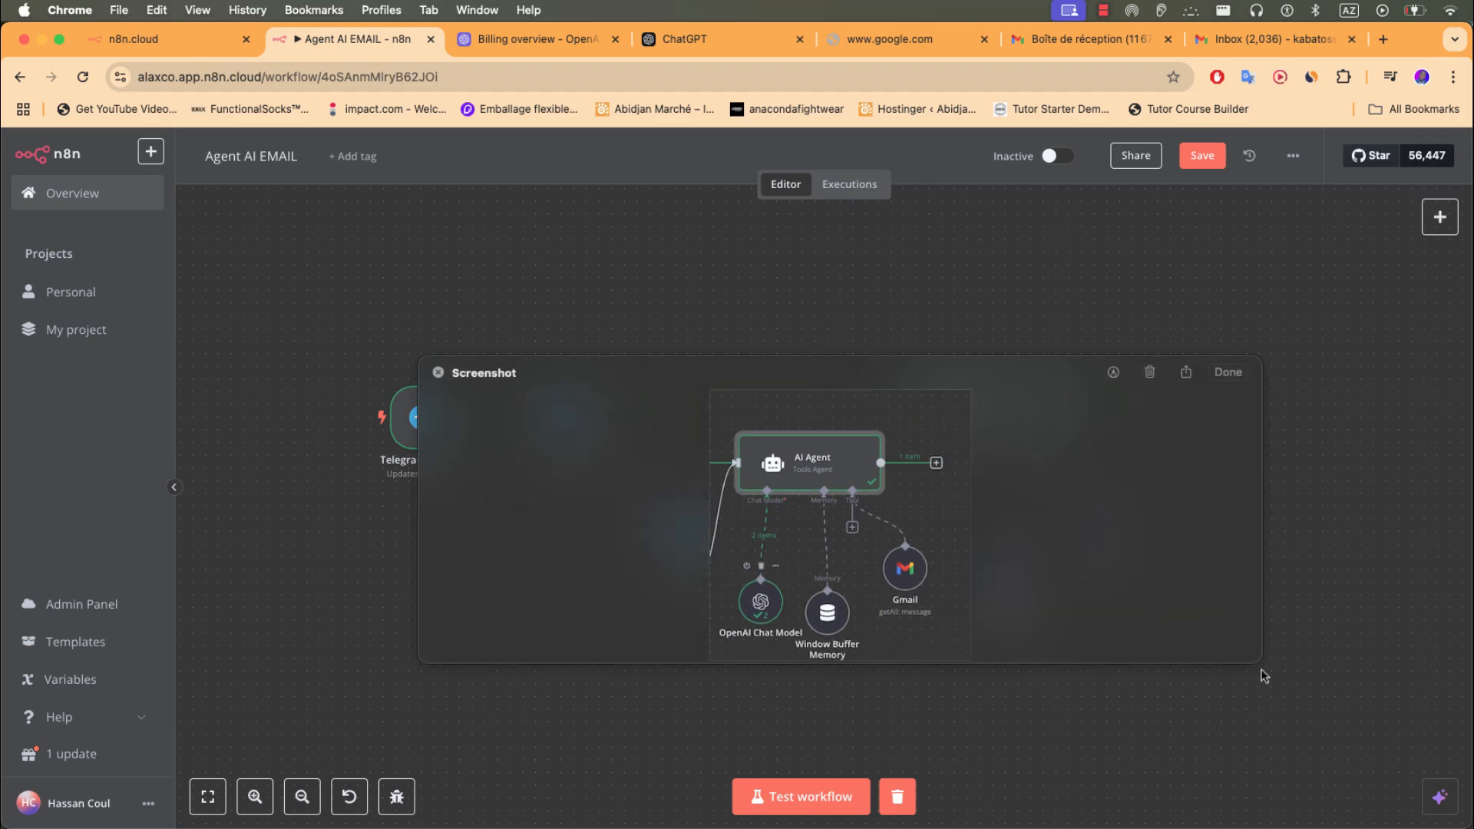
{"action": "left_click", "coordinate": [1228, 372]}
{"action": "left_click", "coordinate": [657, 38]}
- Paste the n8n AI Agent workflow screenshot into ChatGPT's message box and start typing 'je'
{"action": "left_click", "coordinate": [796, 355]}
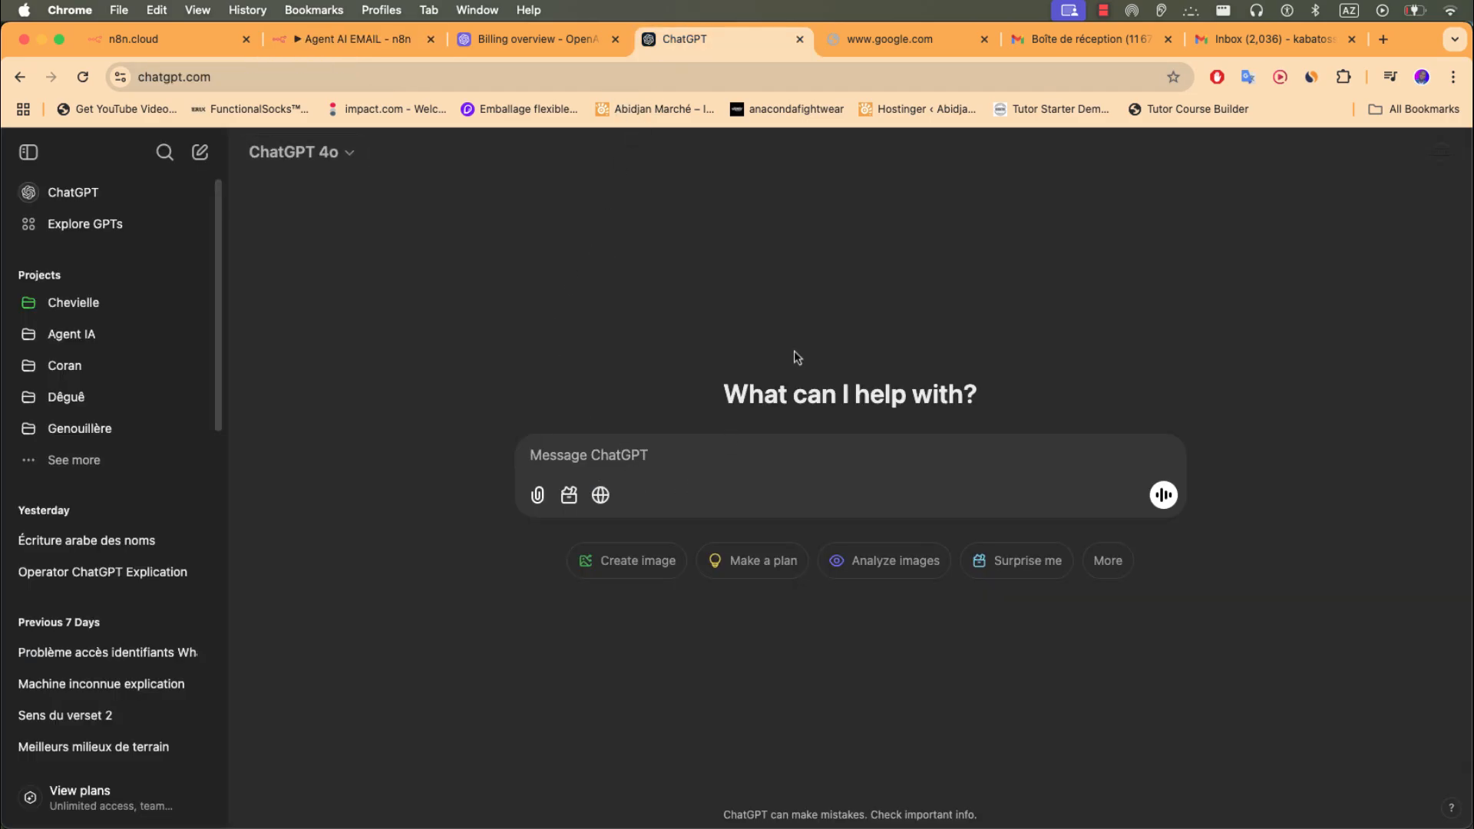
{"action": "key", "text": "super+v"}
{"action": "left_click", "coordinate": [653, 461]}
{"action": "key", "text": "super+v"}
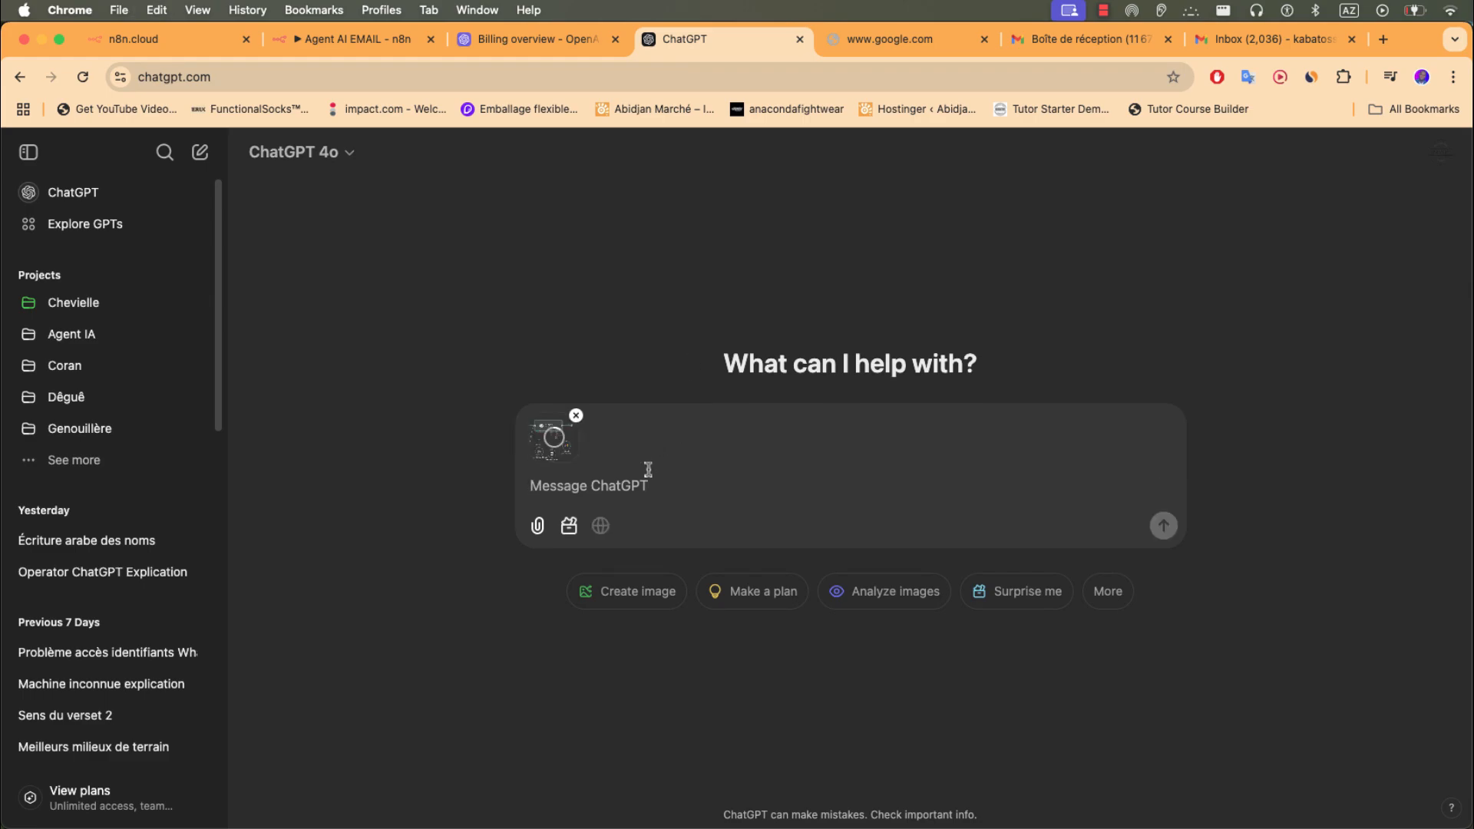
{"action": "type", "text": "je"}
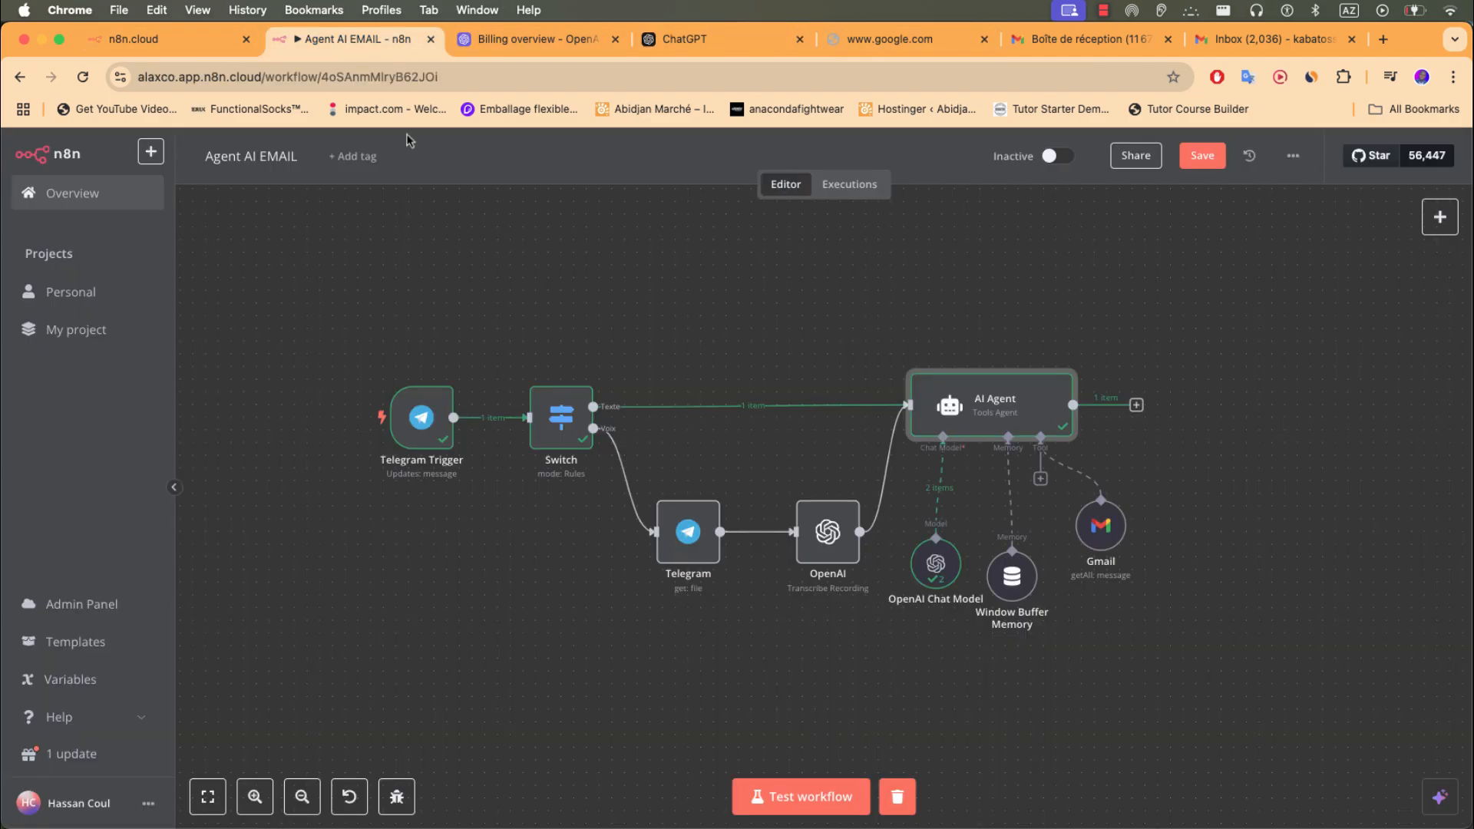
- Check the System Message label in n8n, then select the draft word 'je' in ChatGPT
{"action": "left_click", "coordinate": [397, 36]}
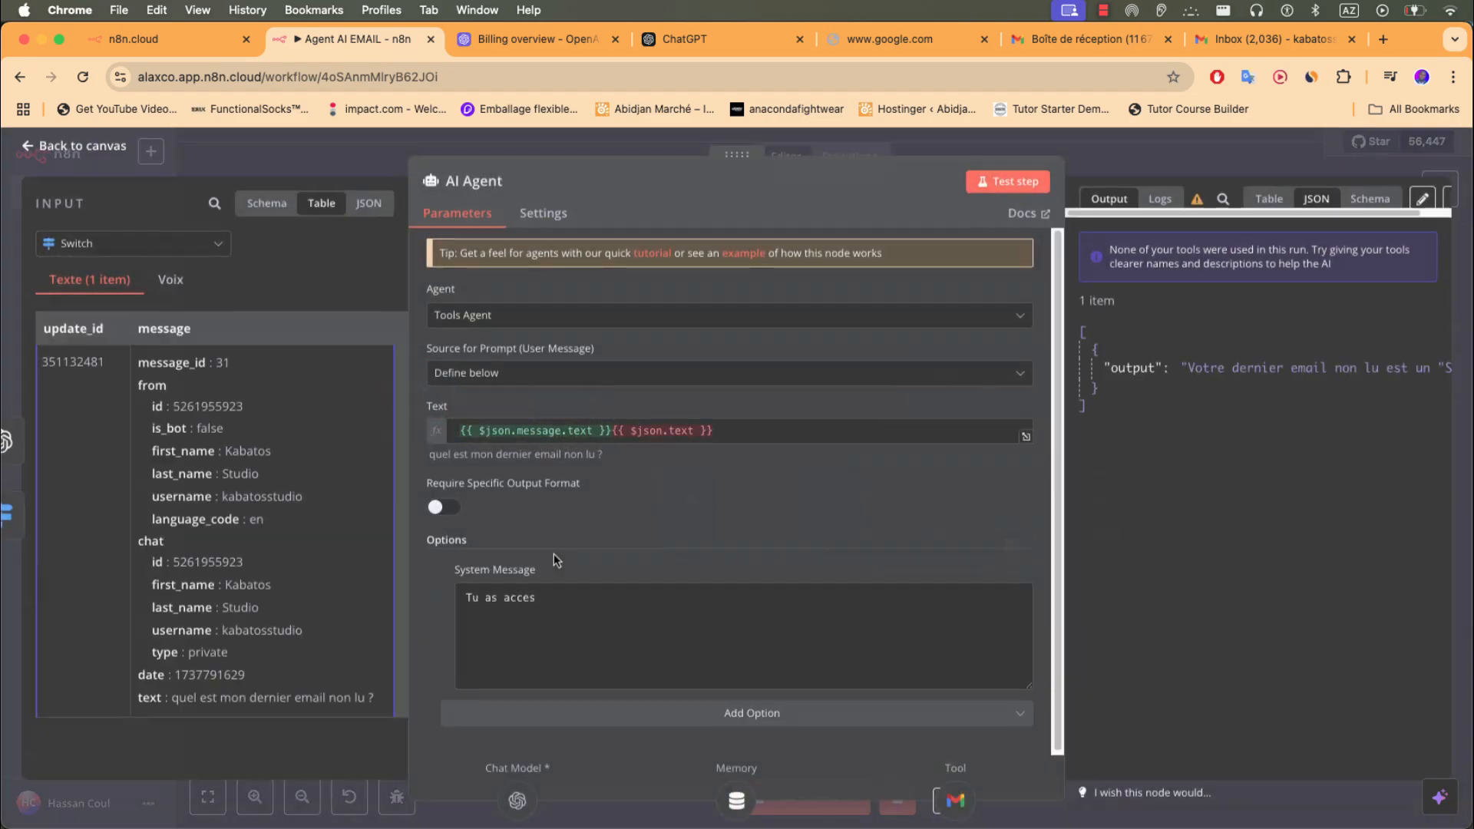
{"action": "triple_click", "coordinate": [499, 572]}
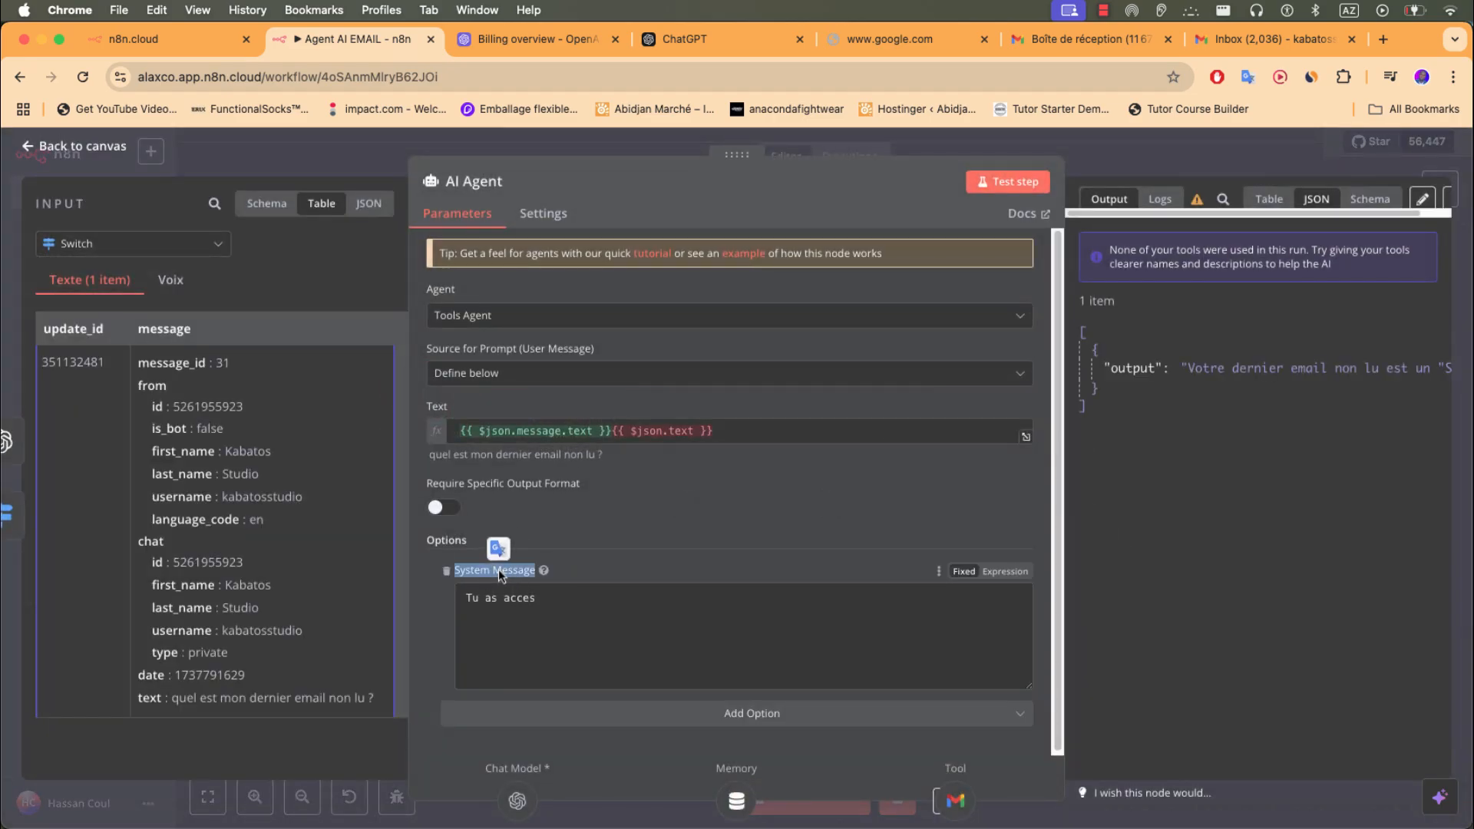
{"action": "left_click", "coordinate": [677, 39]}
{"action": "left_click_drag", "start_coordinate": [603, 497], "coordinate": [507, 498]}
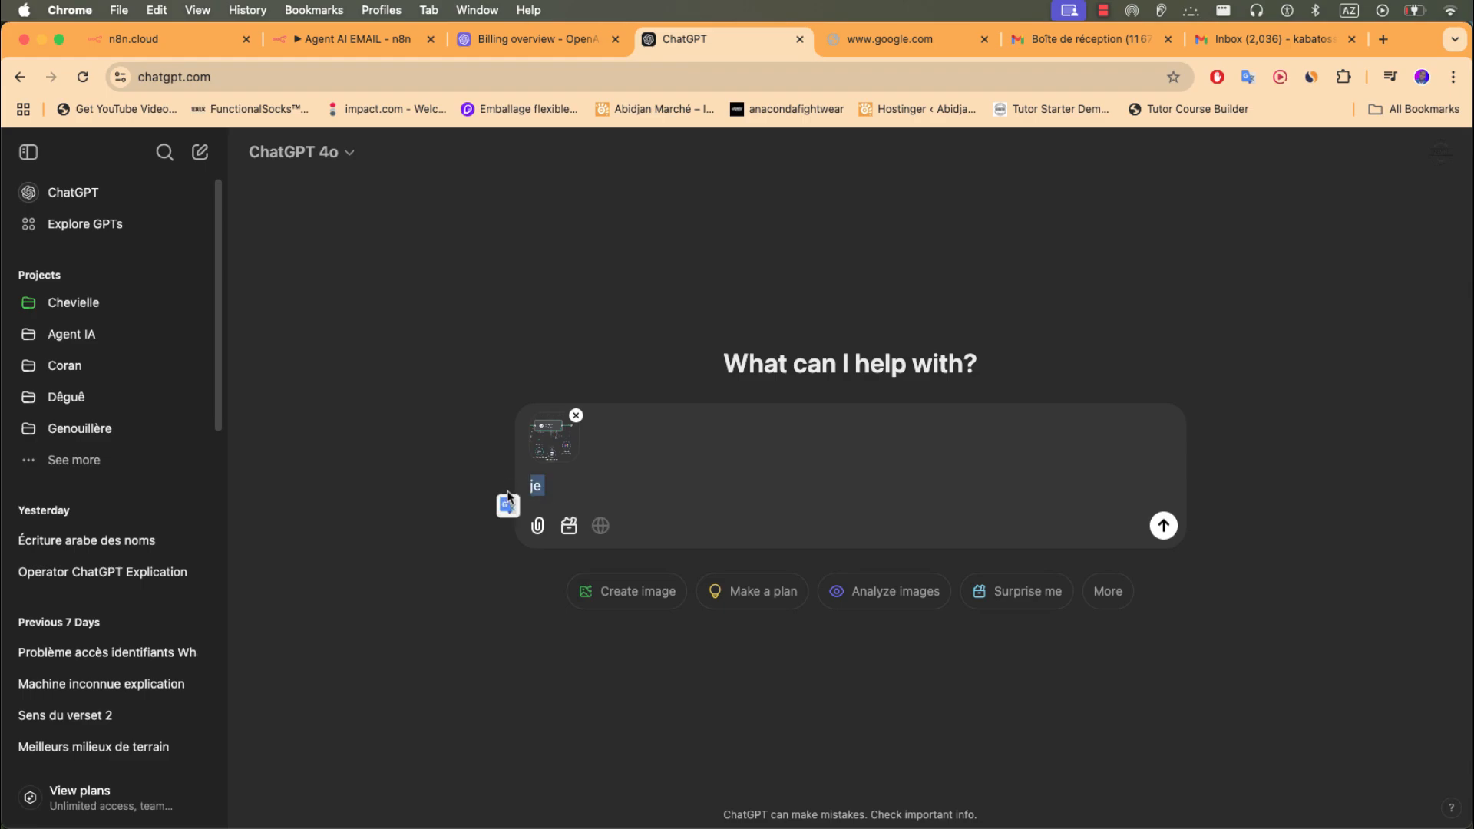
- Ask ChatGPT 'cree un System Message', follow up with 'le gmail', and read the Gmail-focused answer
{"action": "type", "text": "cree un System Message"}
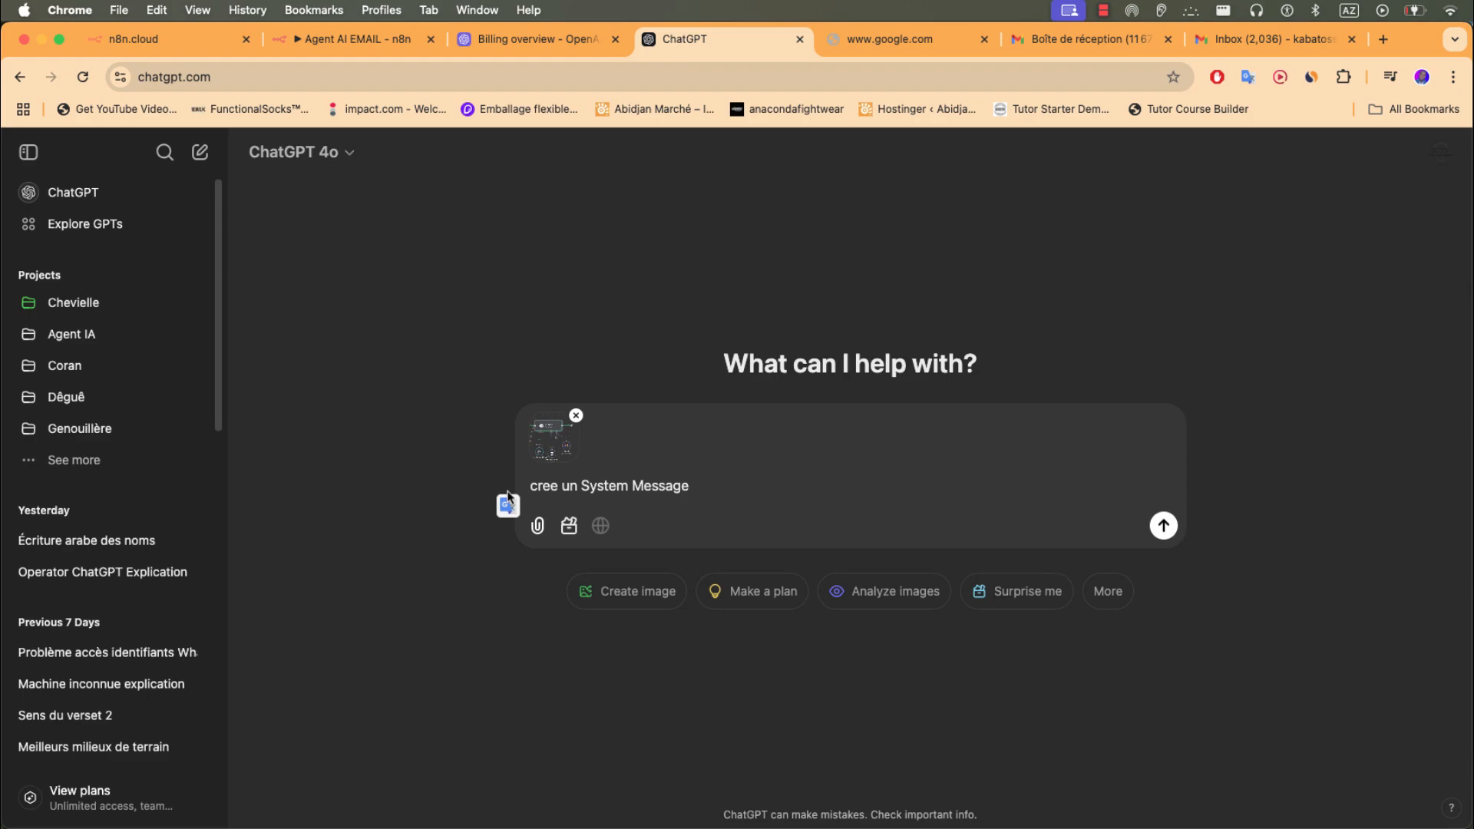
{"action": "key", "text": "Return"}
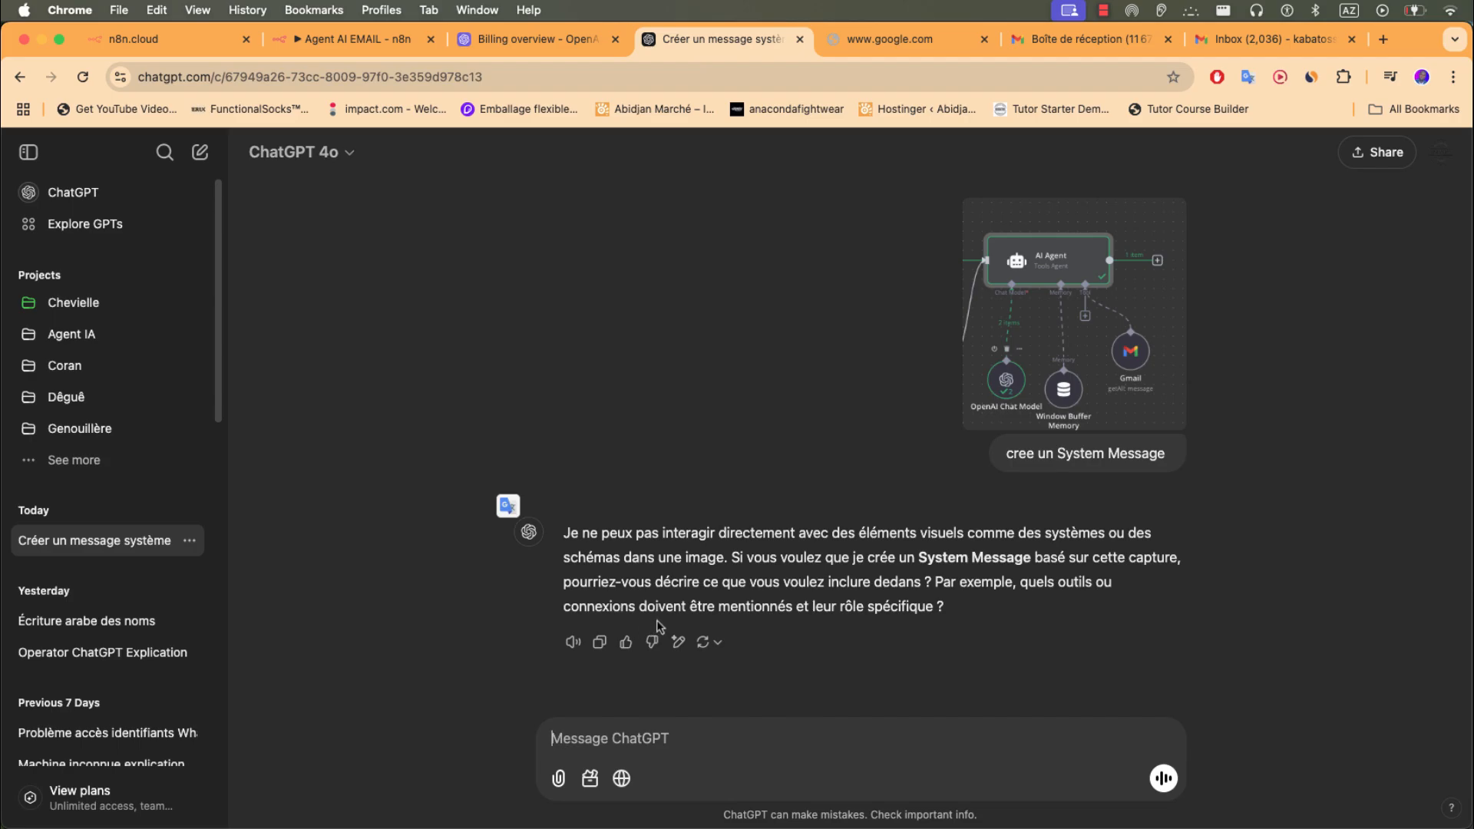
{"action": "left_click", "coordinate": [640, 749]}
{"action": "type", "text": "le gmai"}
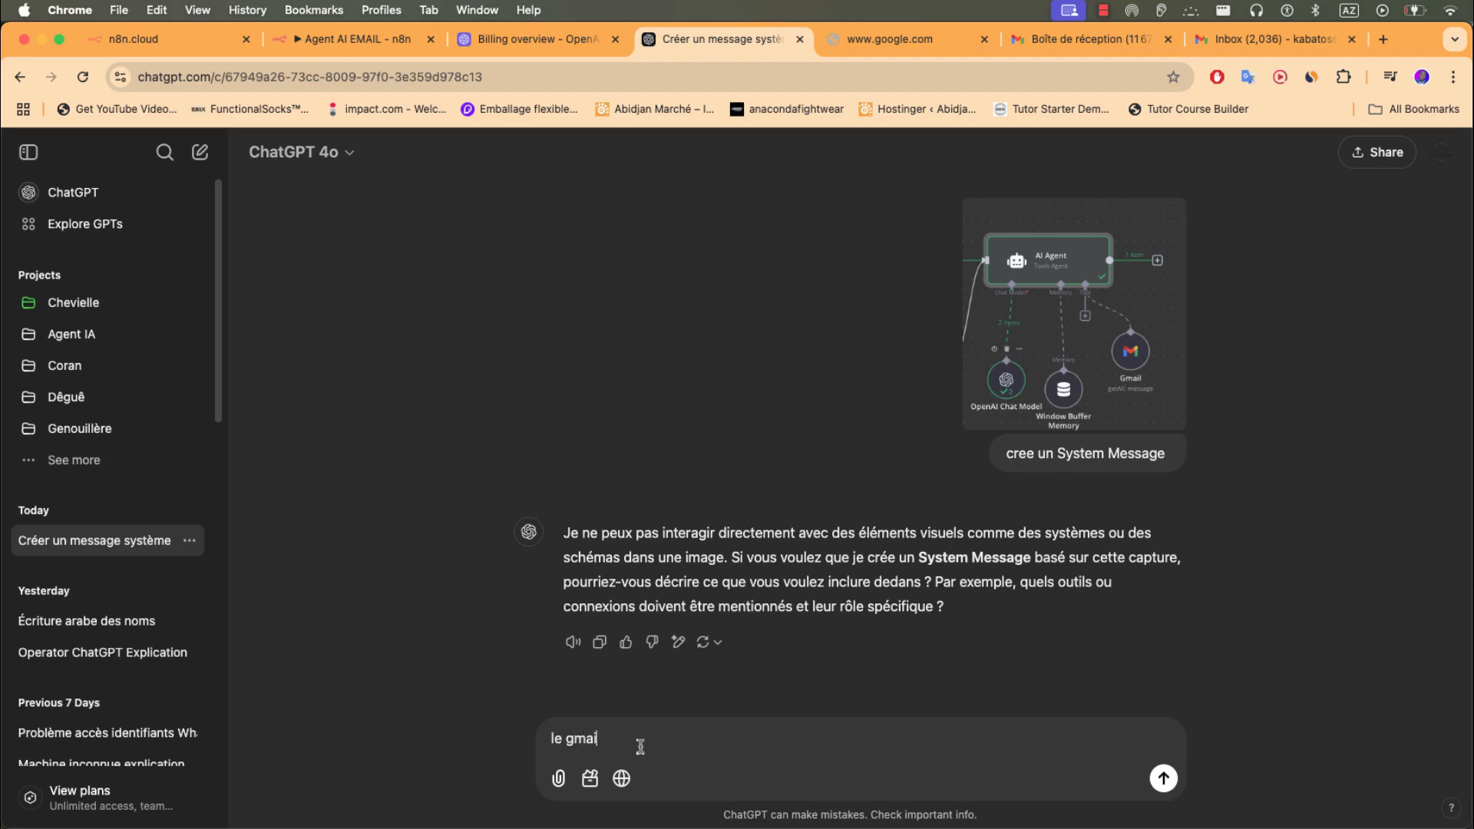
{"action": "type", "text": "l"}
{"action": "key", "text": "Return"}
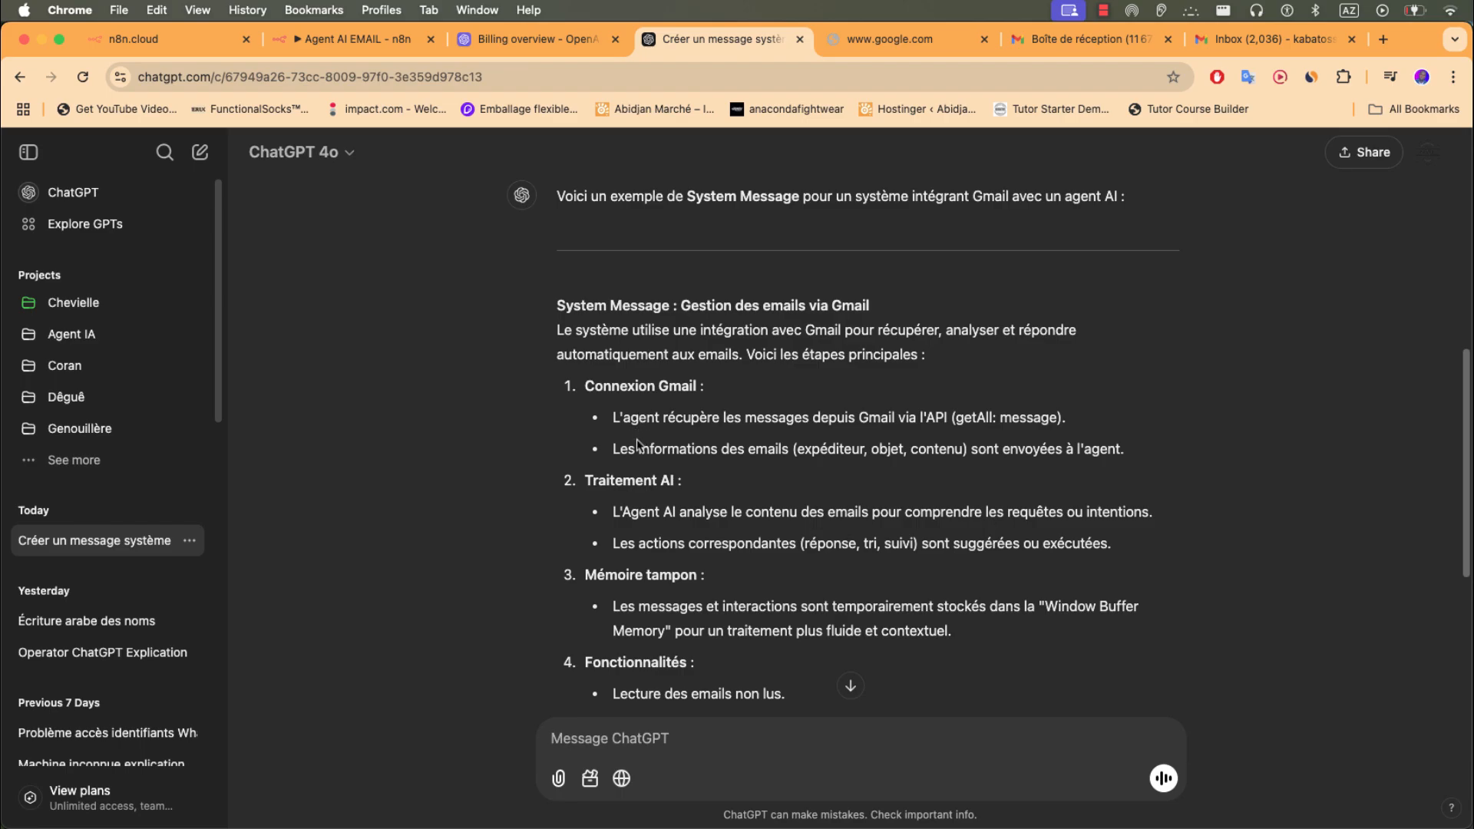
{"action": "scroll", "coordinate": [638, 444], "scroll_direction": "down", "scroll_amount": 5}
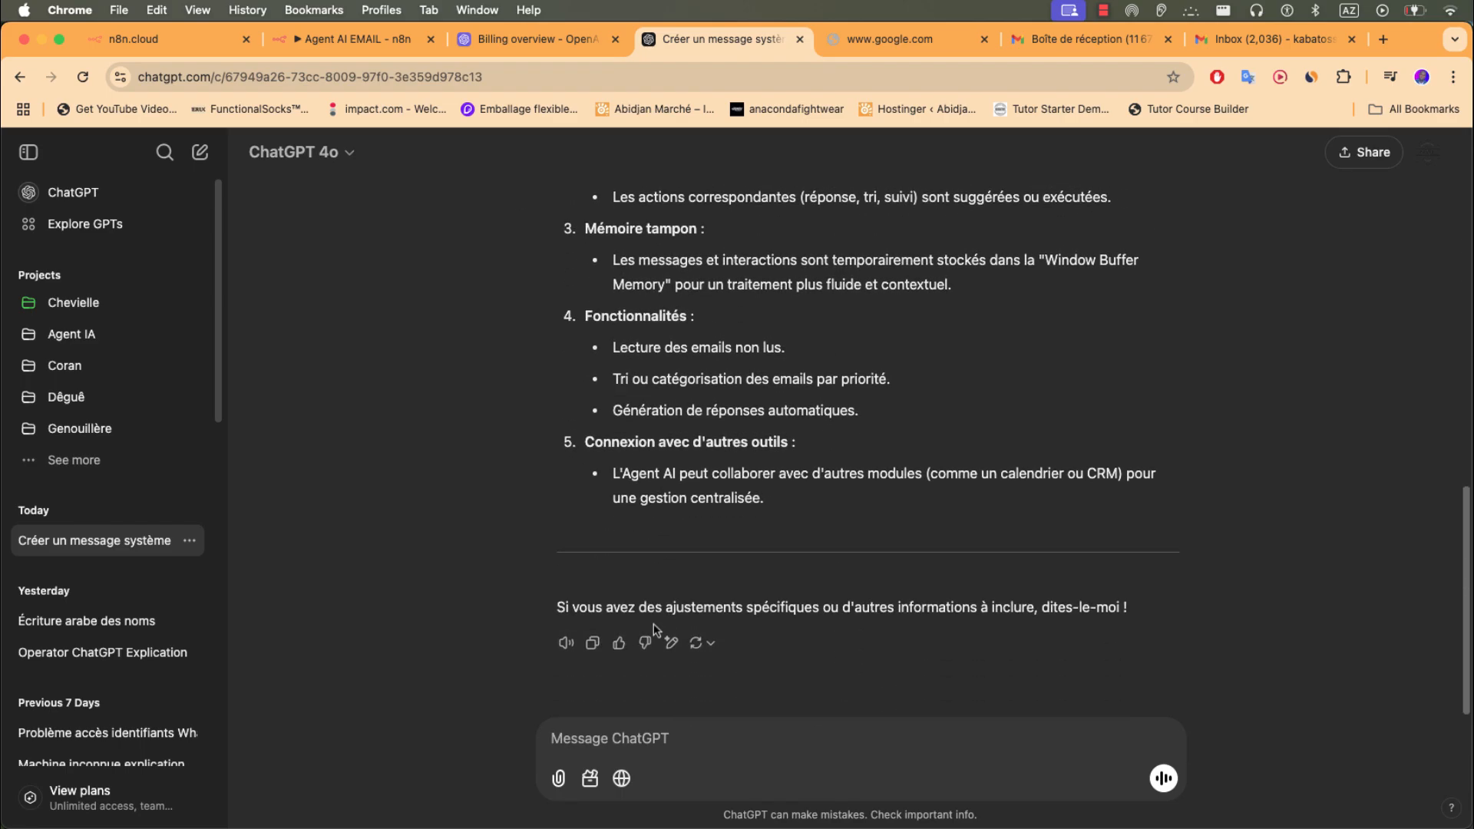
- Have ChatGPT summarise the system message, then rewrite it as one imperative sentence, and select that sentence
{"action": "type", "text": "fait le"}
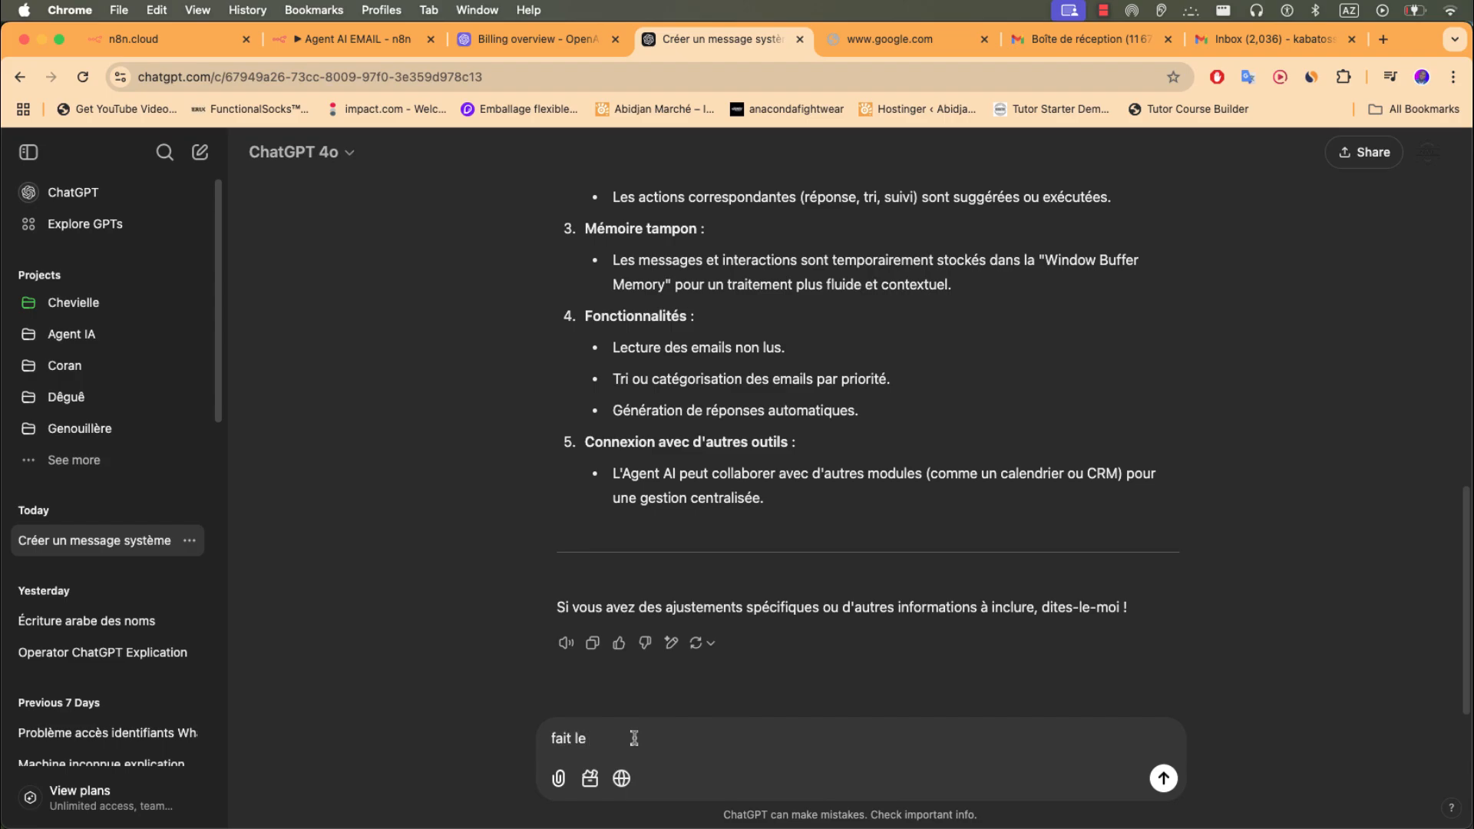
{"action": "type", "text": " en resumé"}
{"action": "key", "text": "Return"}
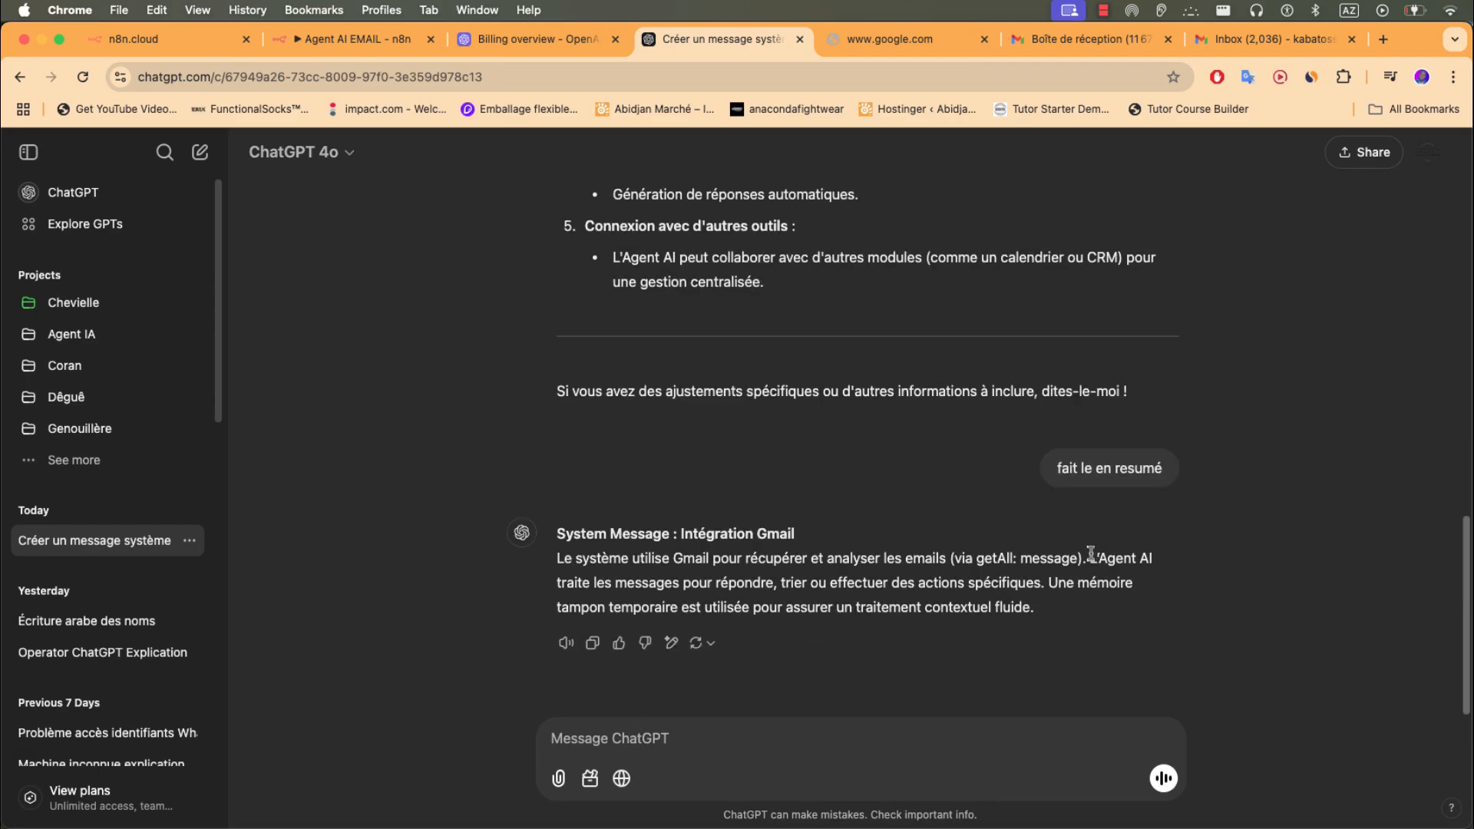
{"action": "left_click_drag", "start_coordinate": [1091, 559], "coordinate": [1104, 616]}
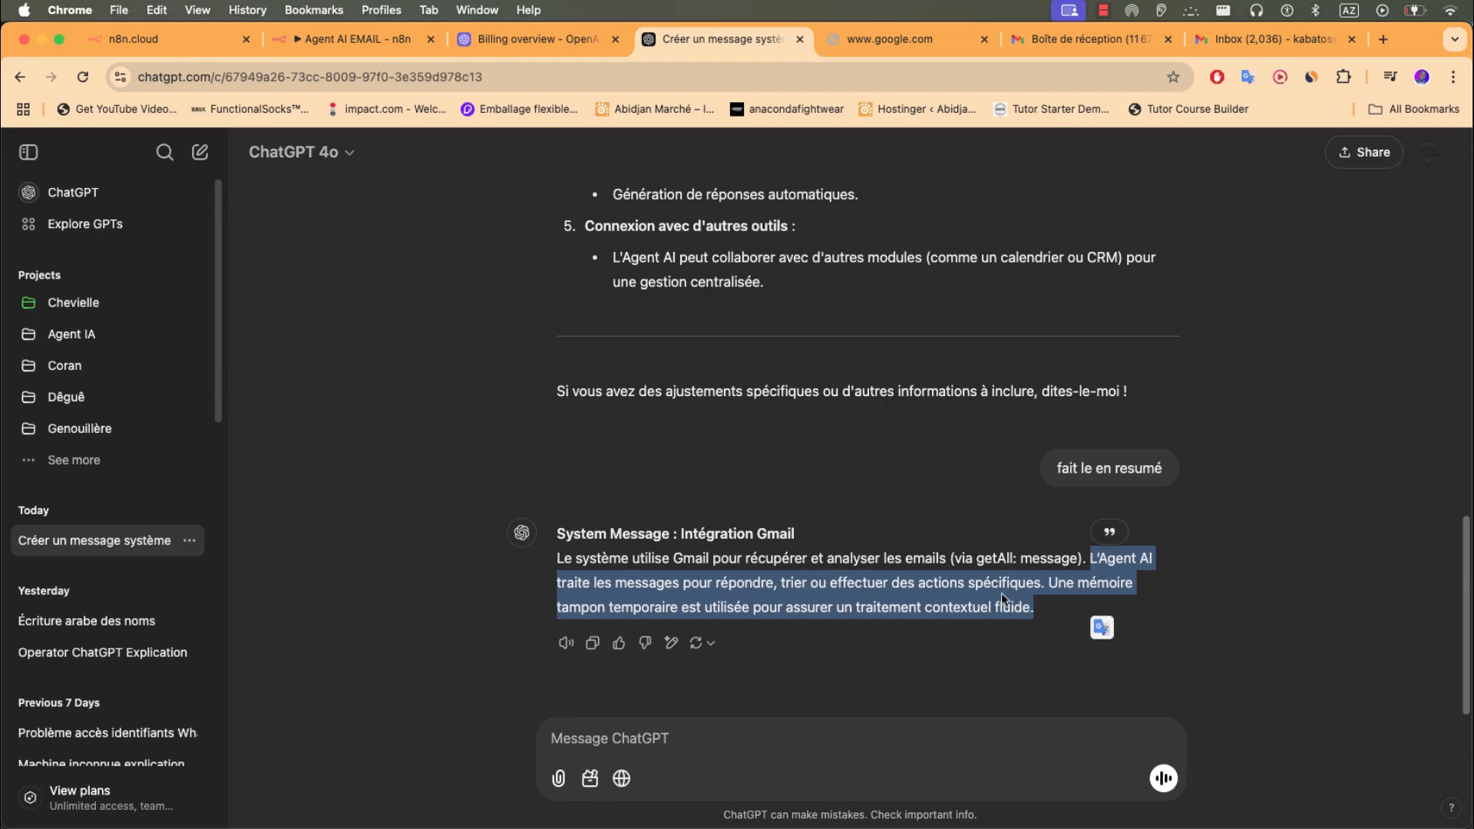
{"action": "left_click", "coordinate": [686, 741]}
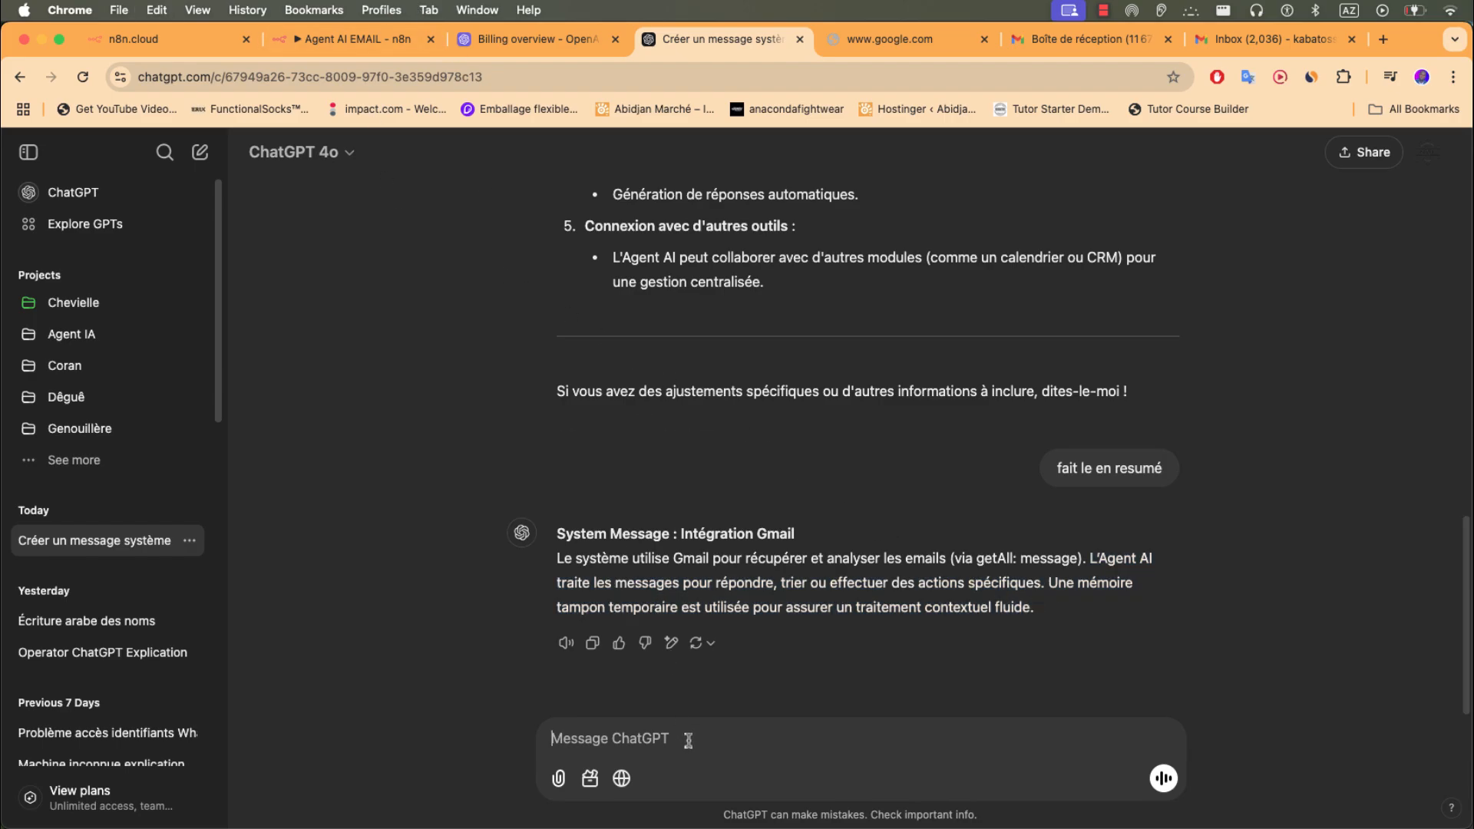
{"action": "type", "text": "fais une phrase imperative"}
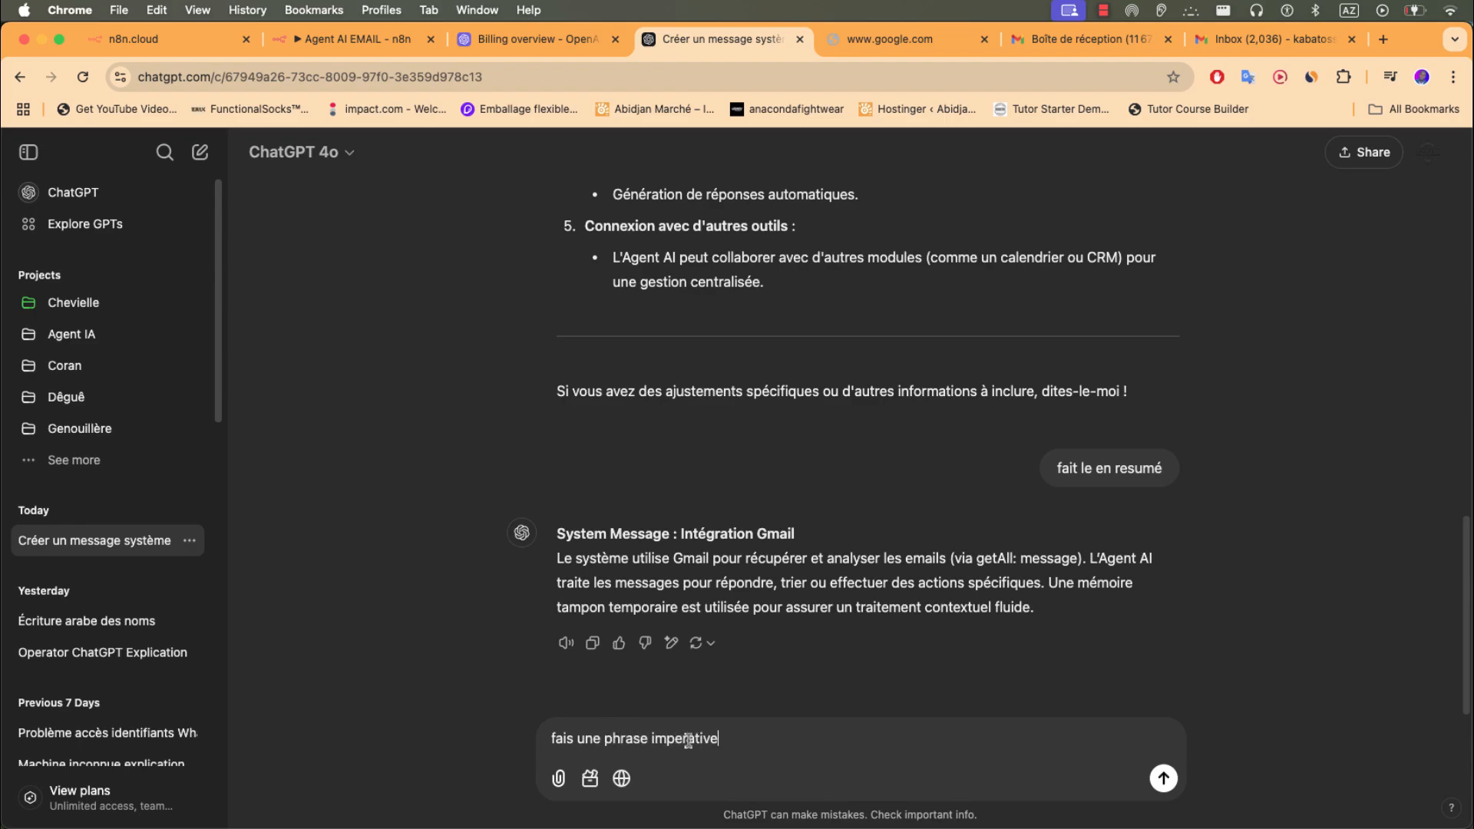
{"action": "key", "text": "Return"}
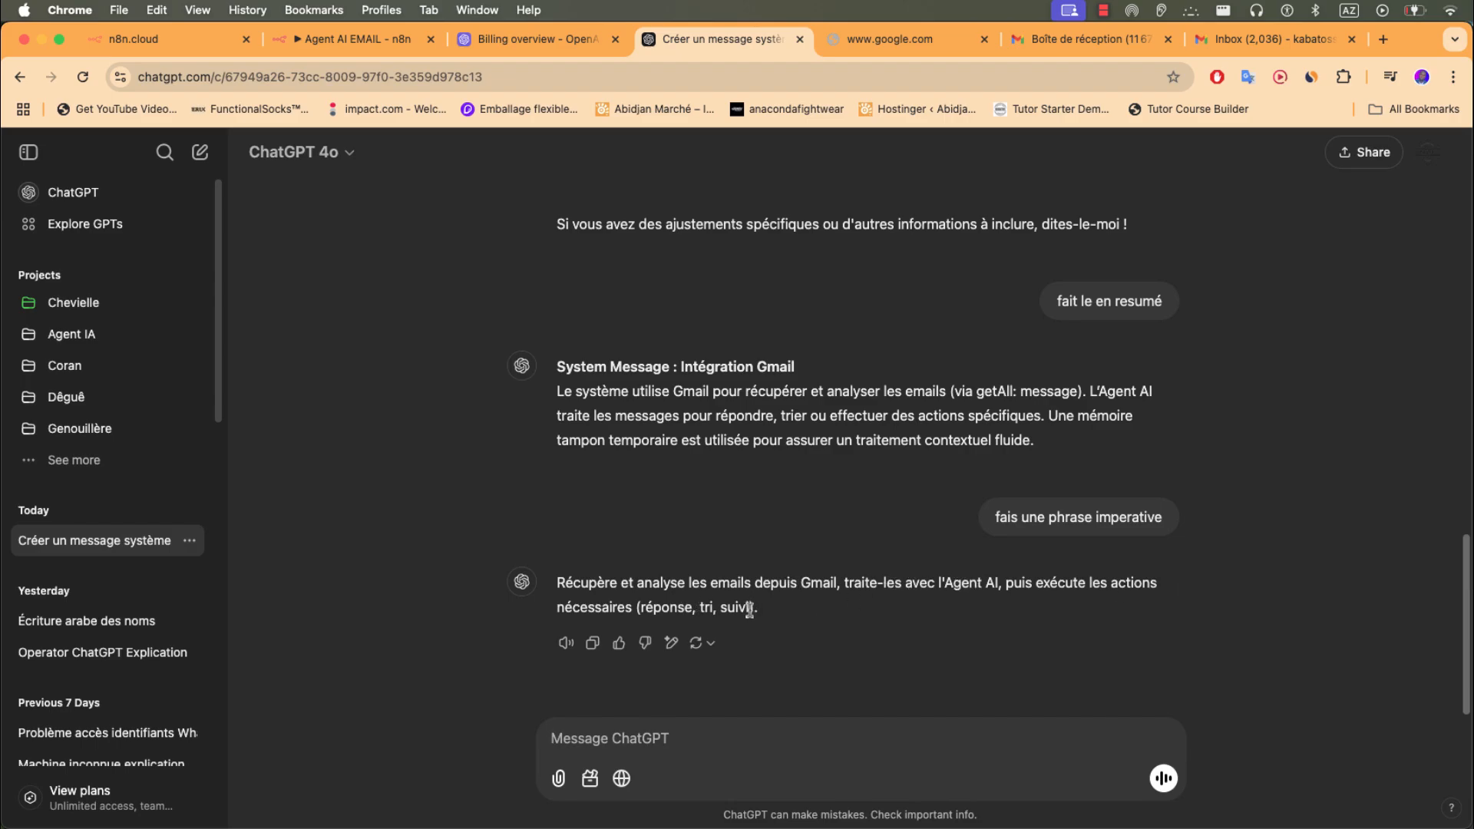
{"action": "left_click_drag", "start_coordinate": [750, 610], "coordinate": [556, 583]}
{"action": "key", "text": "super+c"}
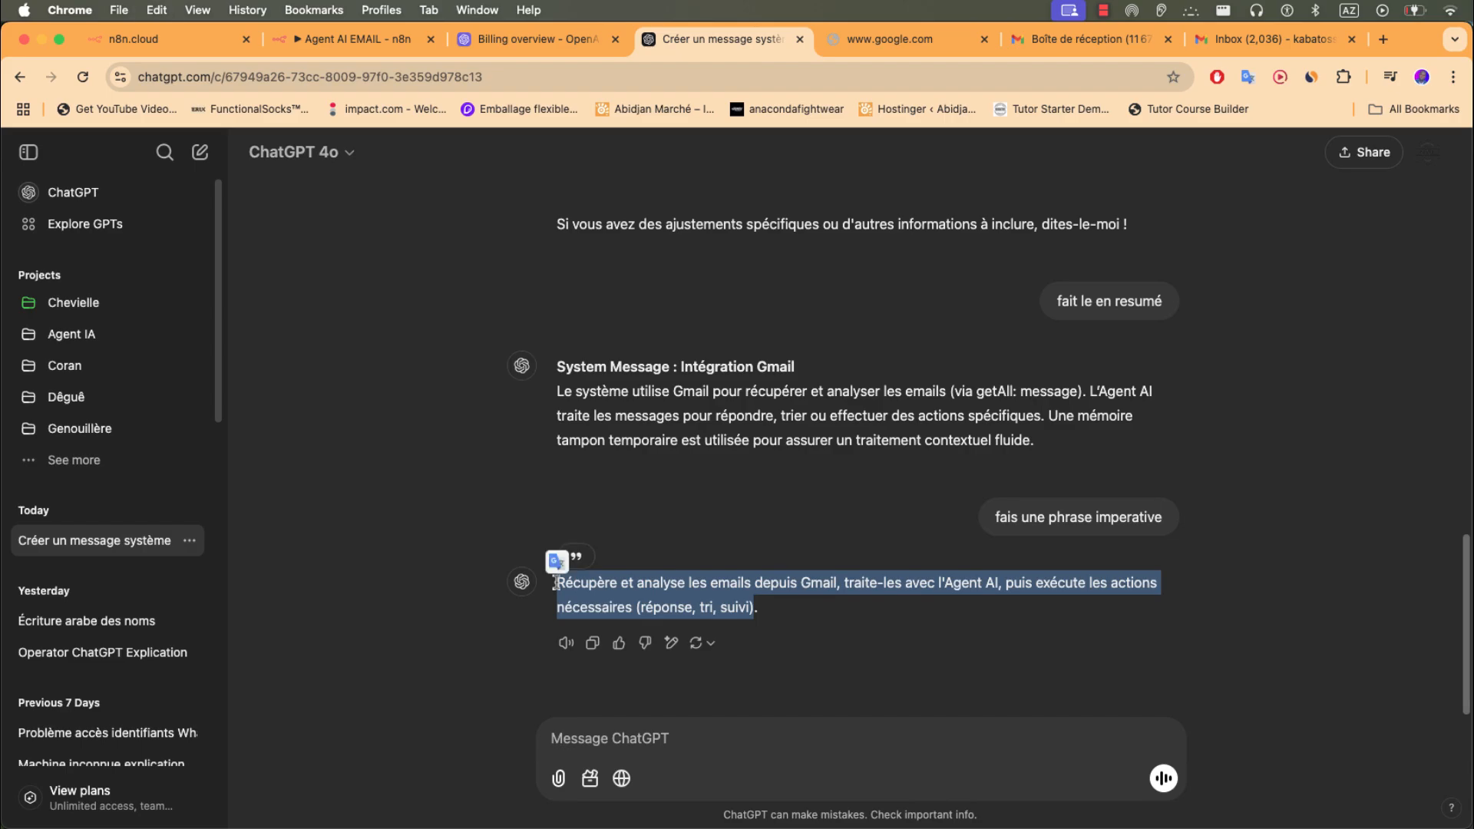
- Replace the AI Agent's System Message with the copied imperative Gmail sentence
{"action": "left_click", "coordinate": [322, 44]}
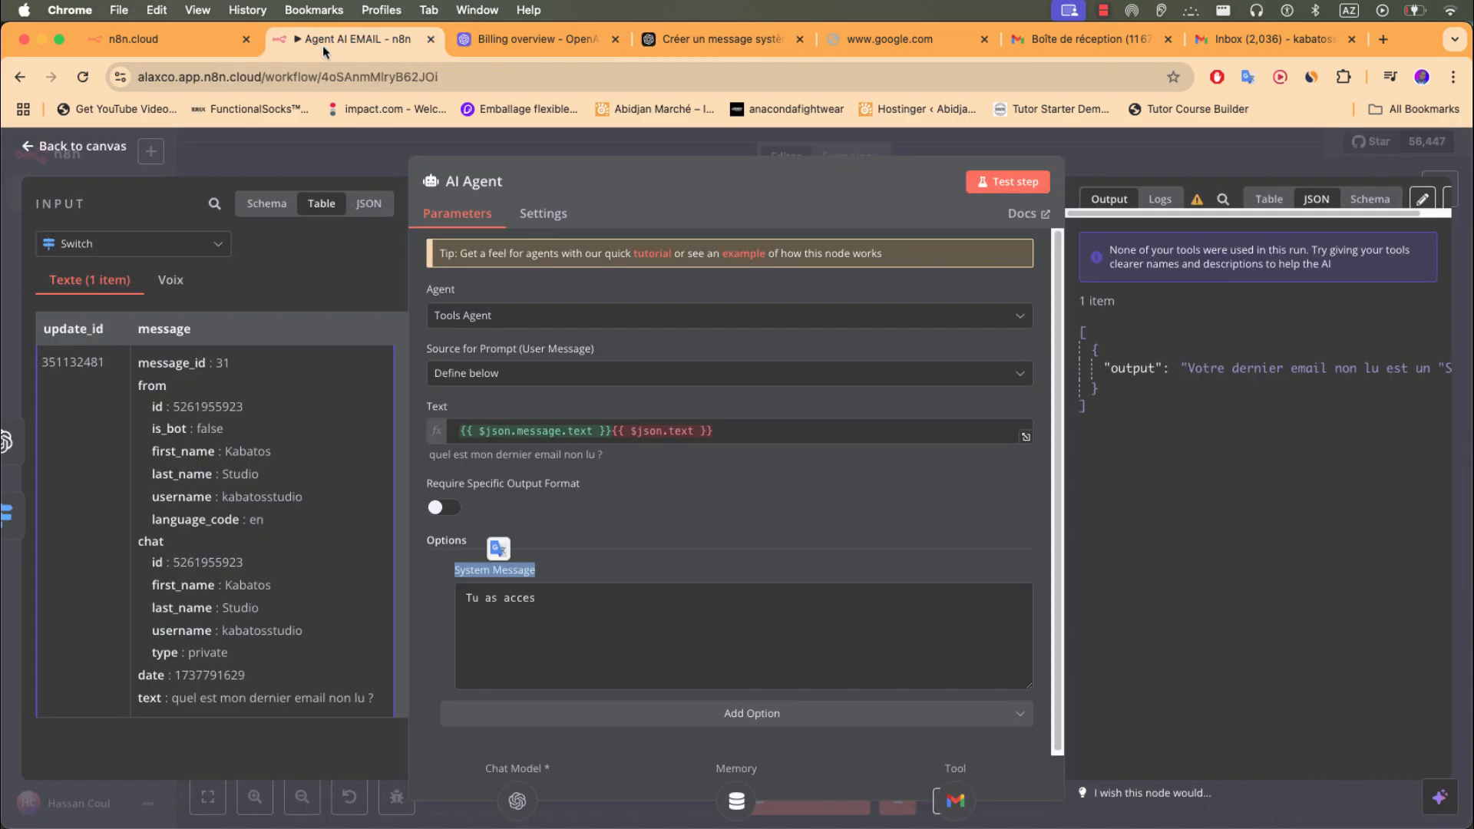
{"action": "triple_click", "coordinate": [524, 598]}
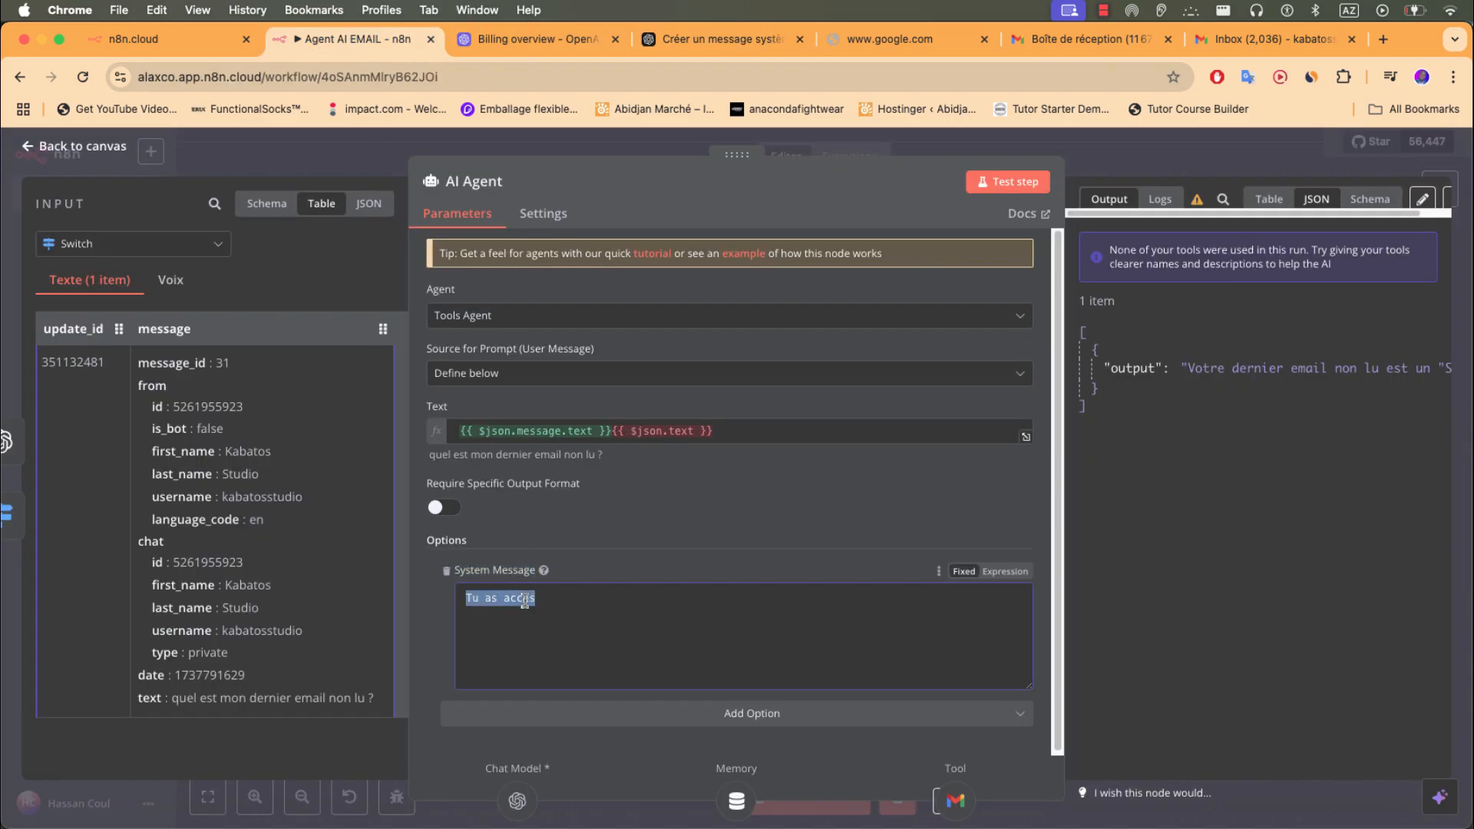
{"action": "key", "text": "super+v"}
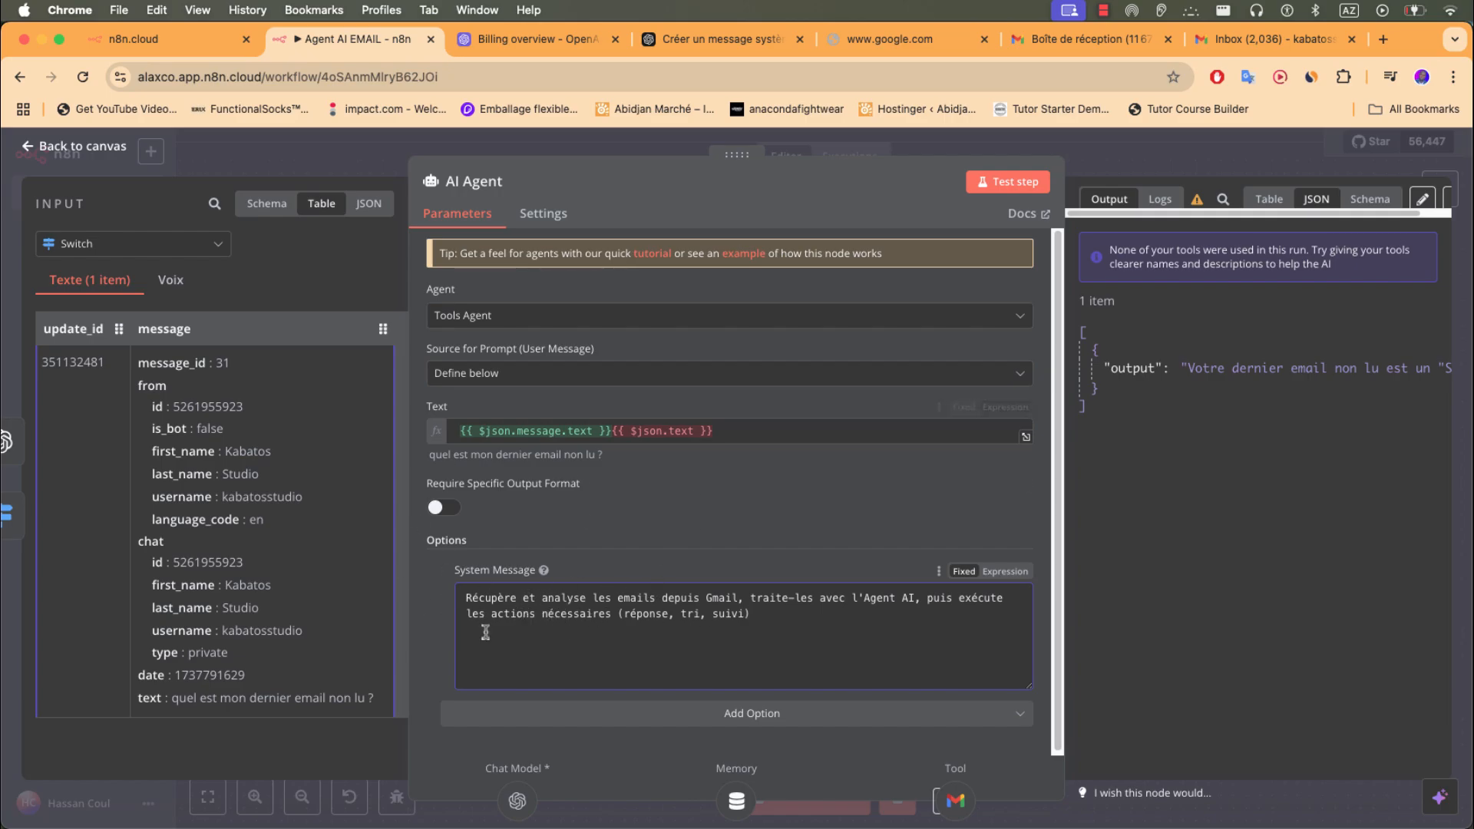
{"action": "left_click", "coordinate": [358, 172]}
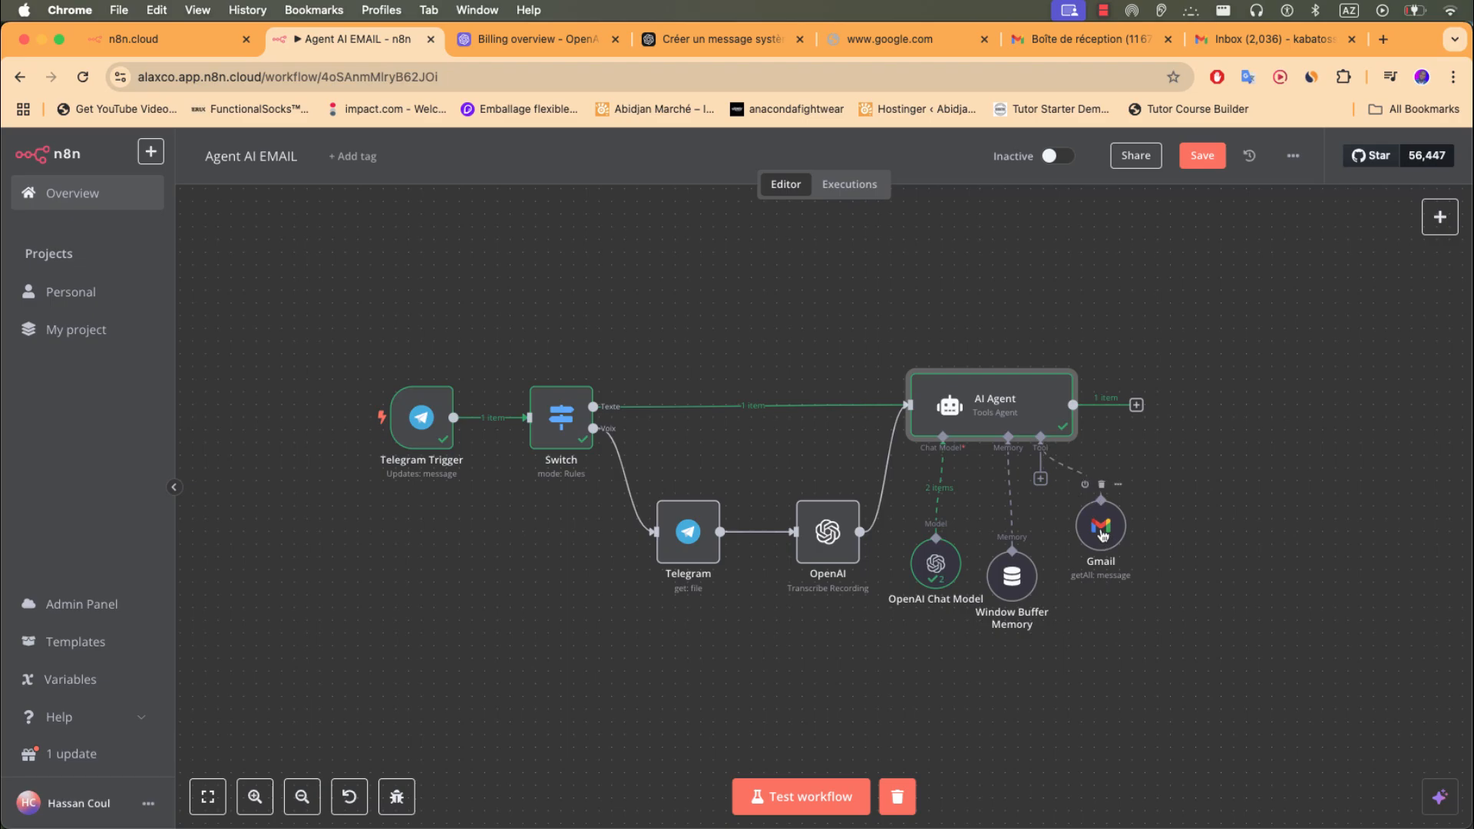
- Glance at the agent's tool list without adding a tool, then start a workflow test
{"action": "left_click", "coordinate": [1042, 479]}
{"action": "left_click", "coordinate": [1036, 338]}
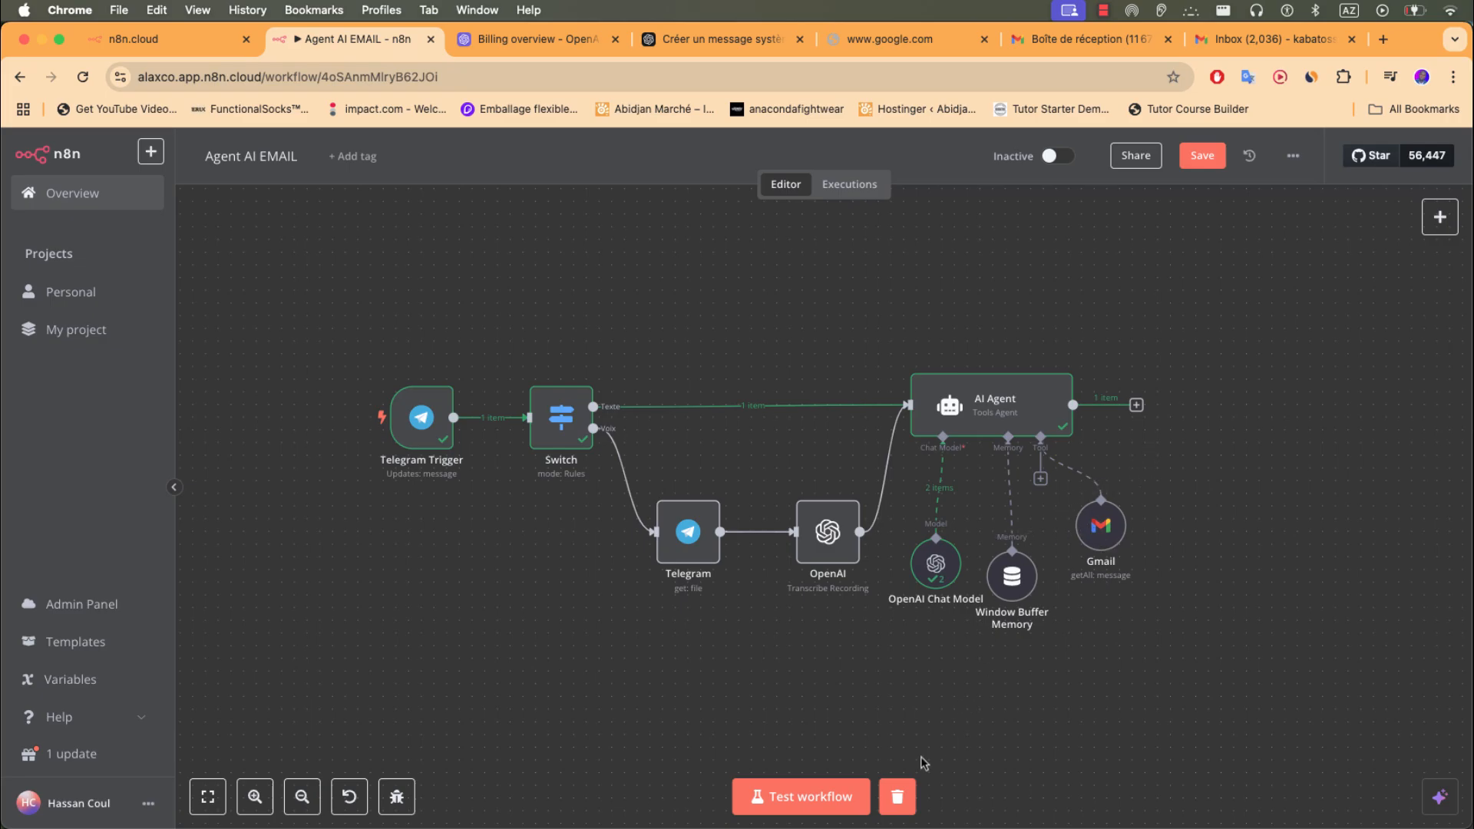
{"action": "left_click", "coordinate": [810, 804]}
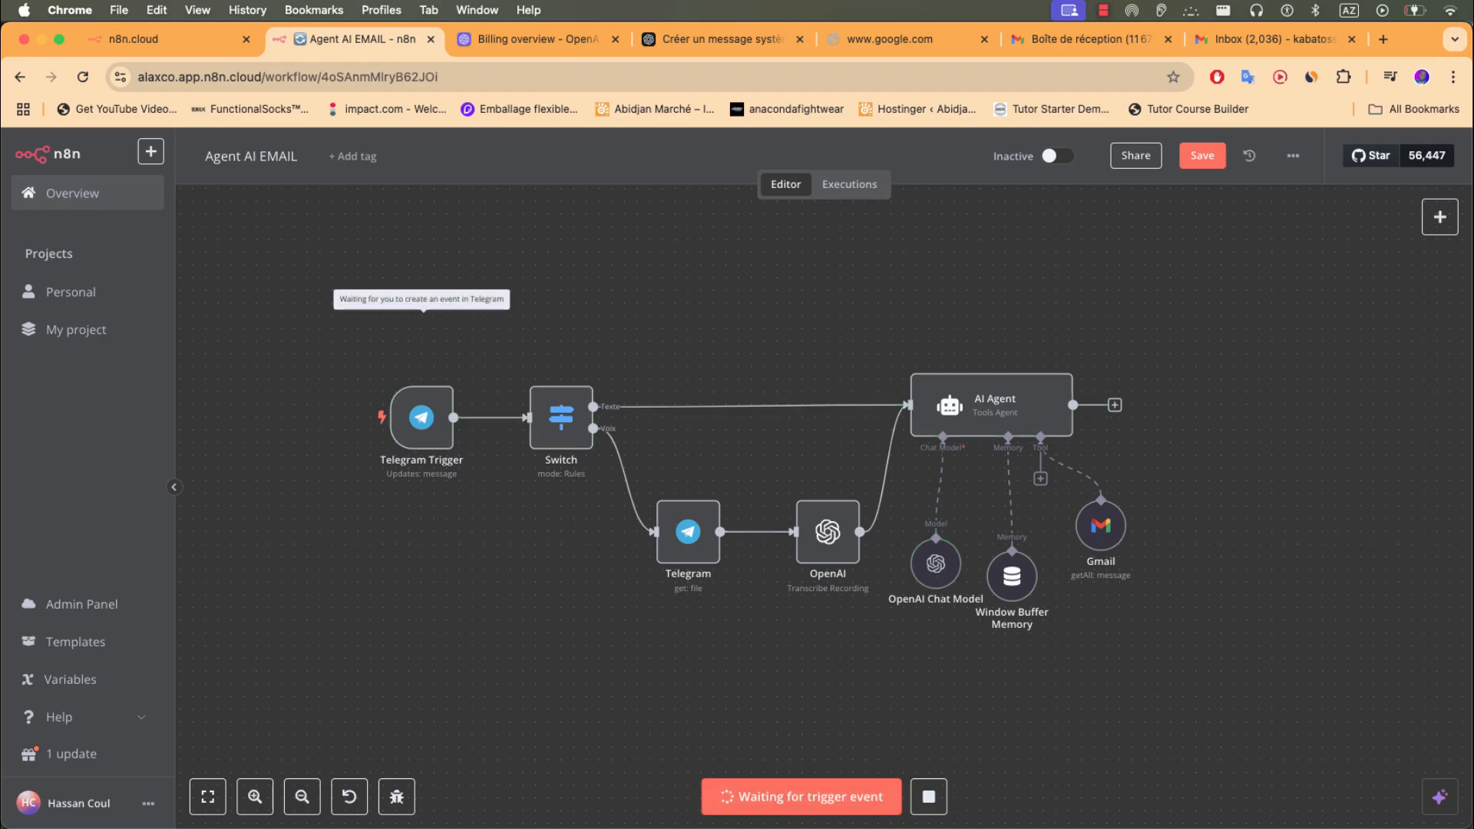
- Send 'quel est mon dernier mail non lu' to the AgentAI bot, then open Window Buffer Memory in n8n
{"action": "key", "text": "super+Tab"}
{"action": "type", "text": "quel"}
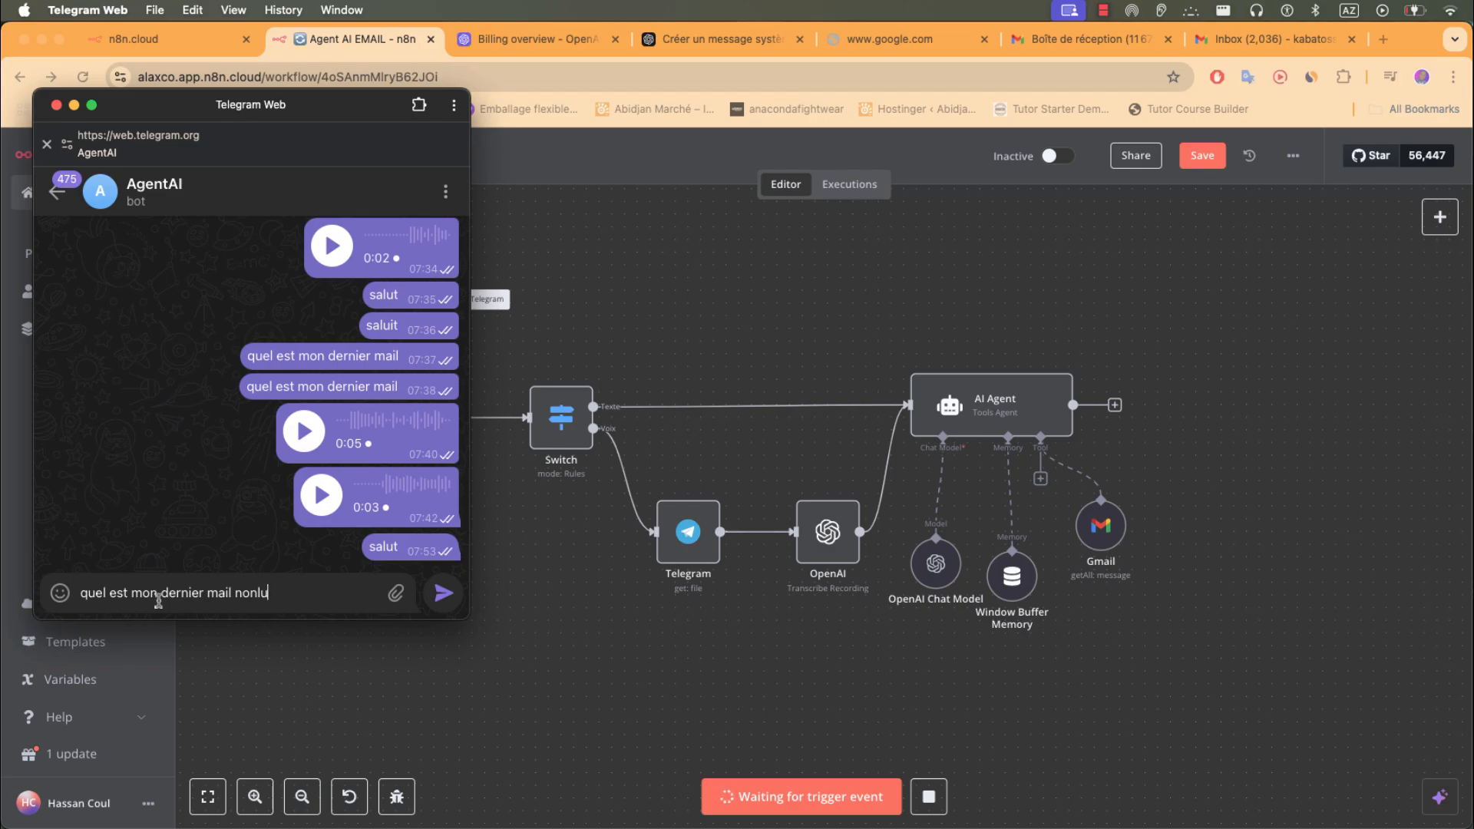
{"action": "key", "text": "Return"}
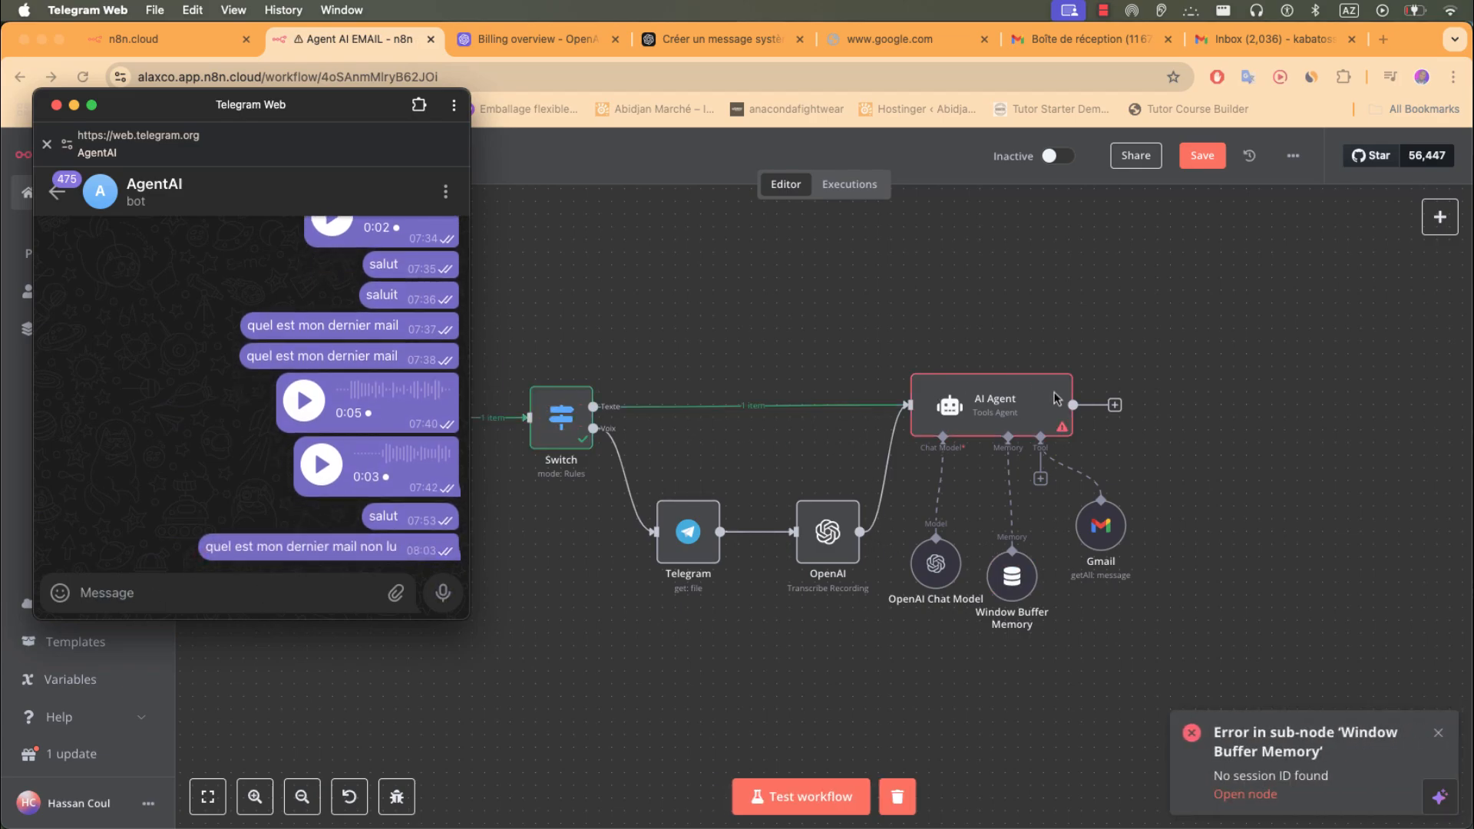
{"action": "left_click", "coordinate": [1012, 583]}
{"action": "double_click", "coordinate": [1012, 580]}
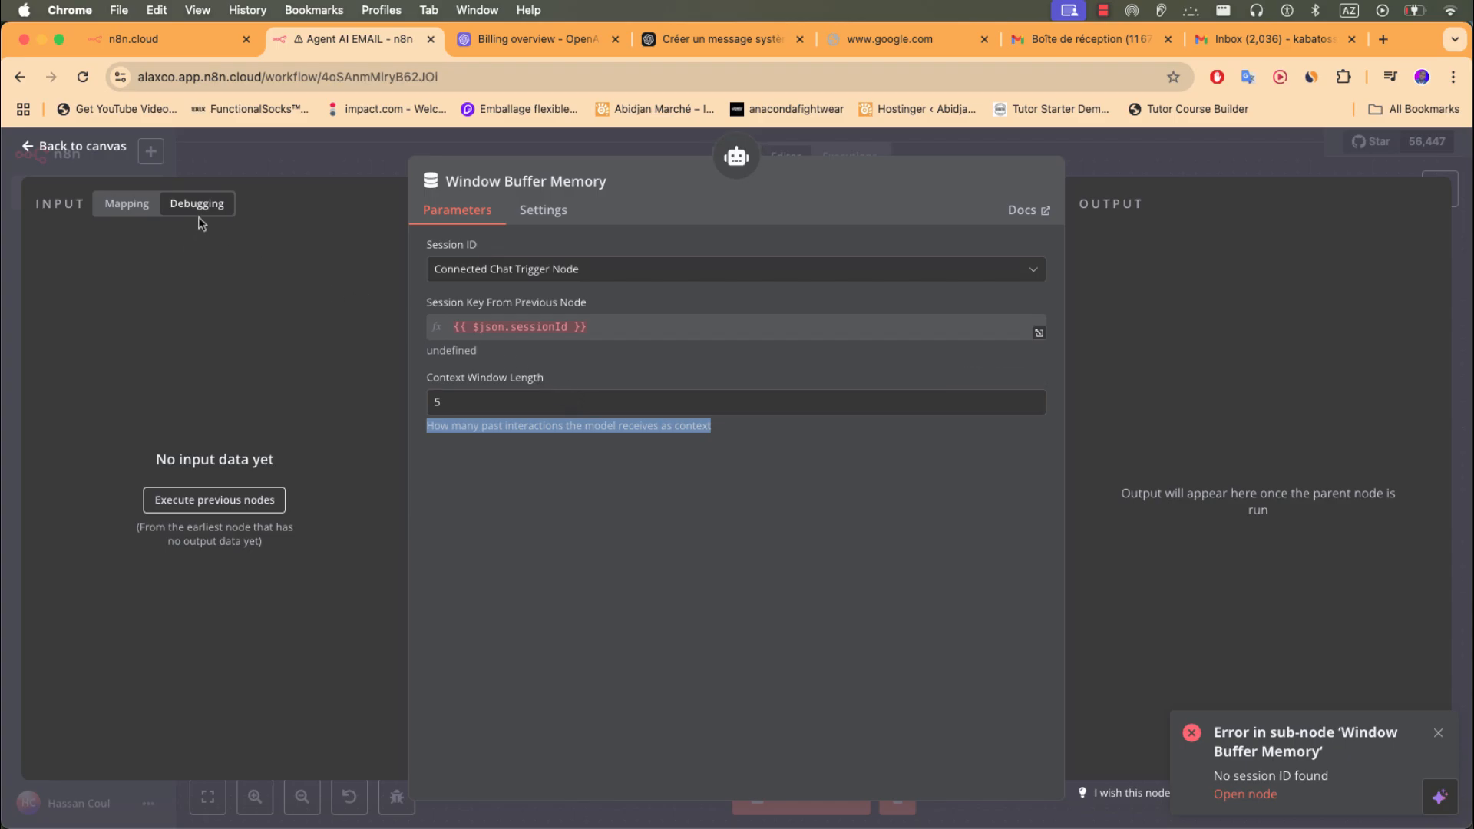
- Show the Switch node's incoming data in the Window Buffer Memory input panel
{"action": "left_click", "coordinate": [140, 214]}
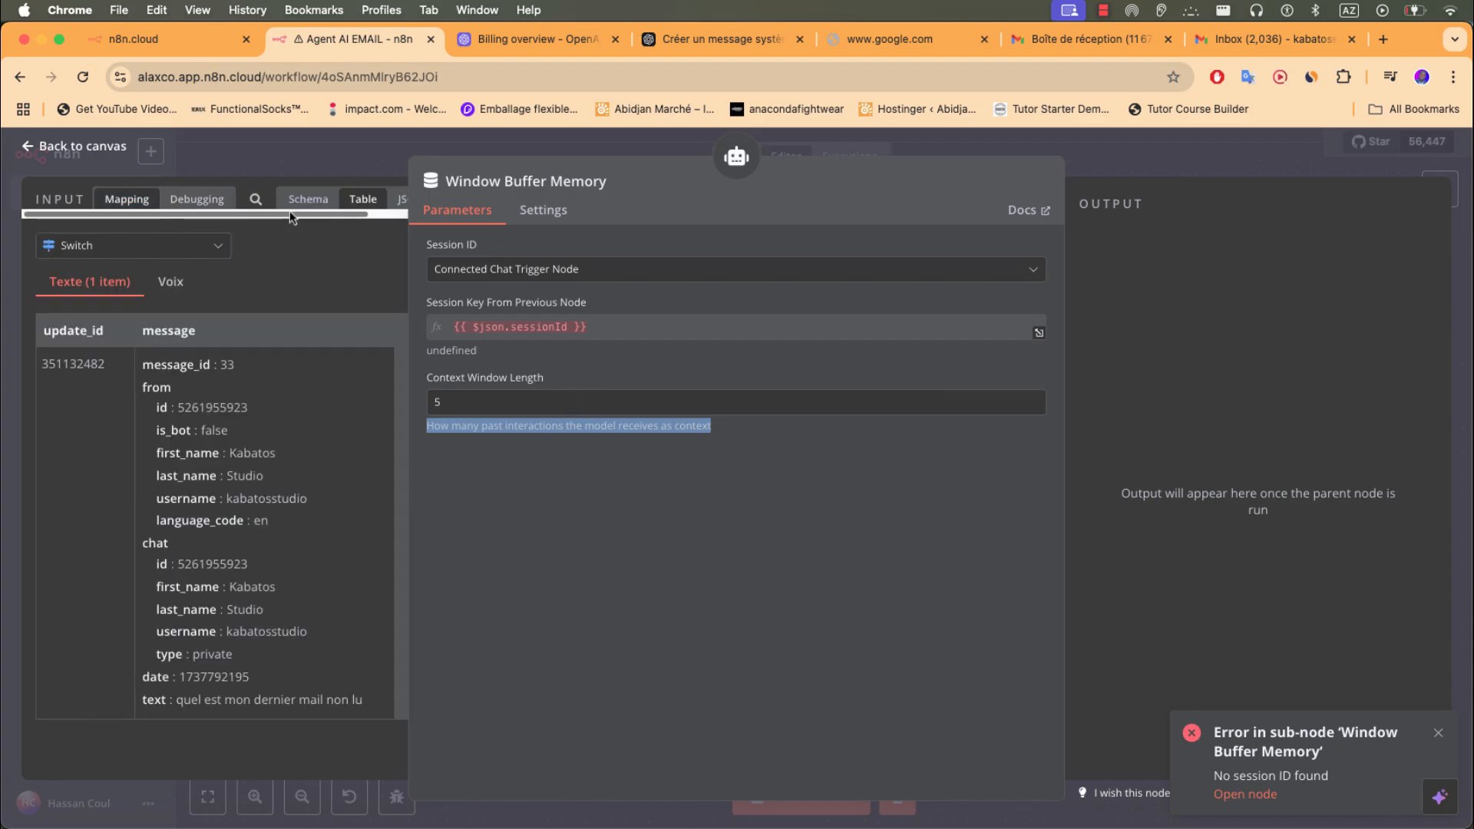
{"action": "left_click", "coordinate": [315, 203]}
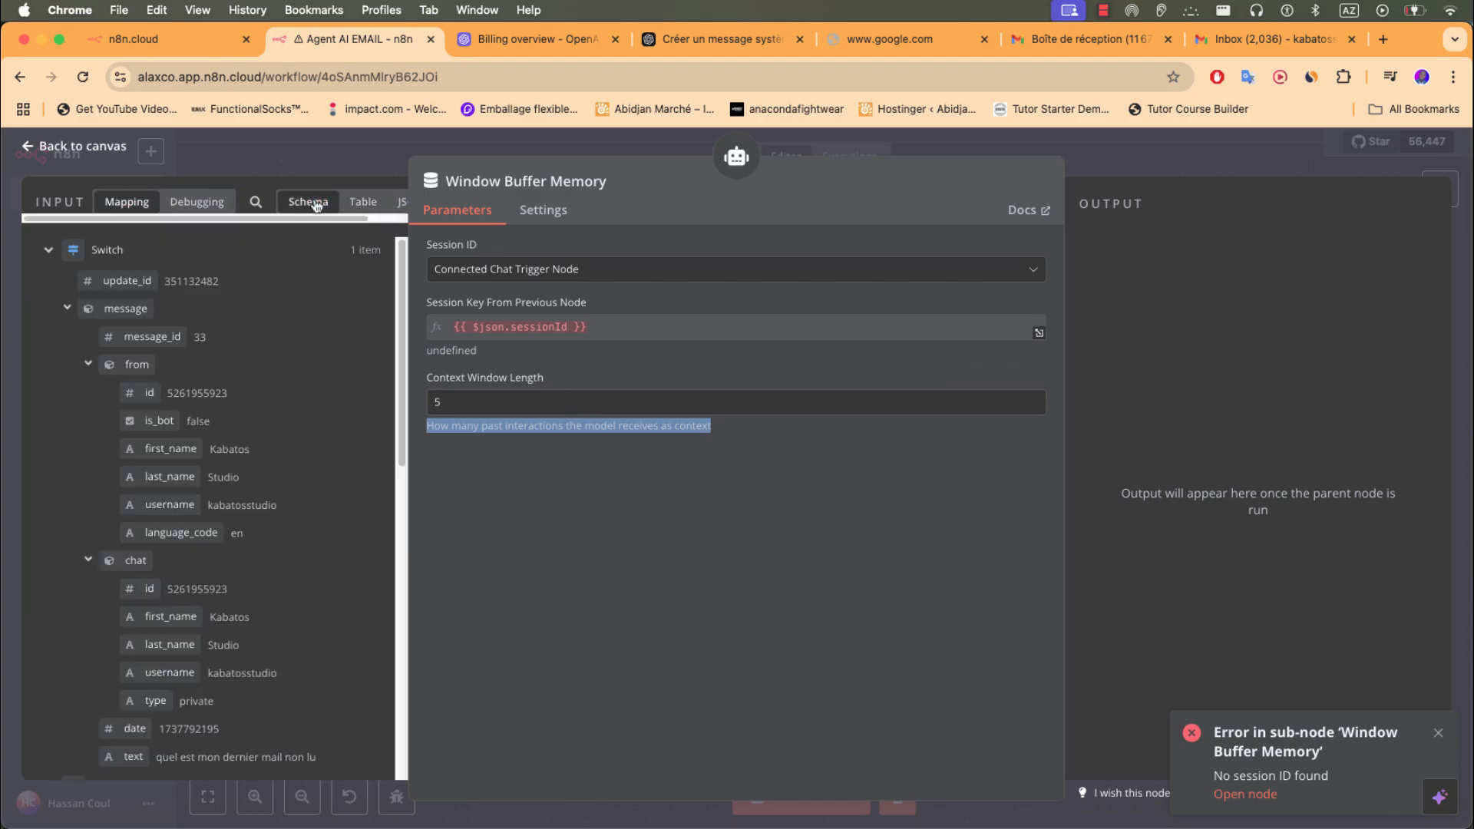
{"action": "left_click", "coordinate": [361, 200]}
{"action": "left_click", "coordinate": [165, 254]}
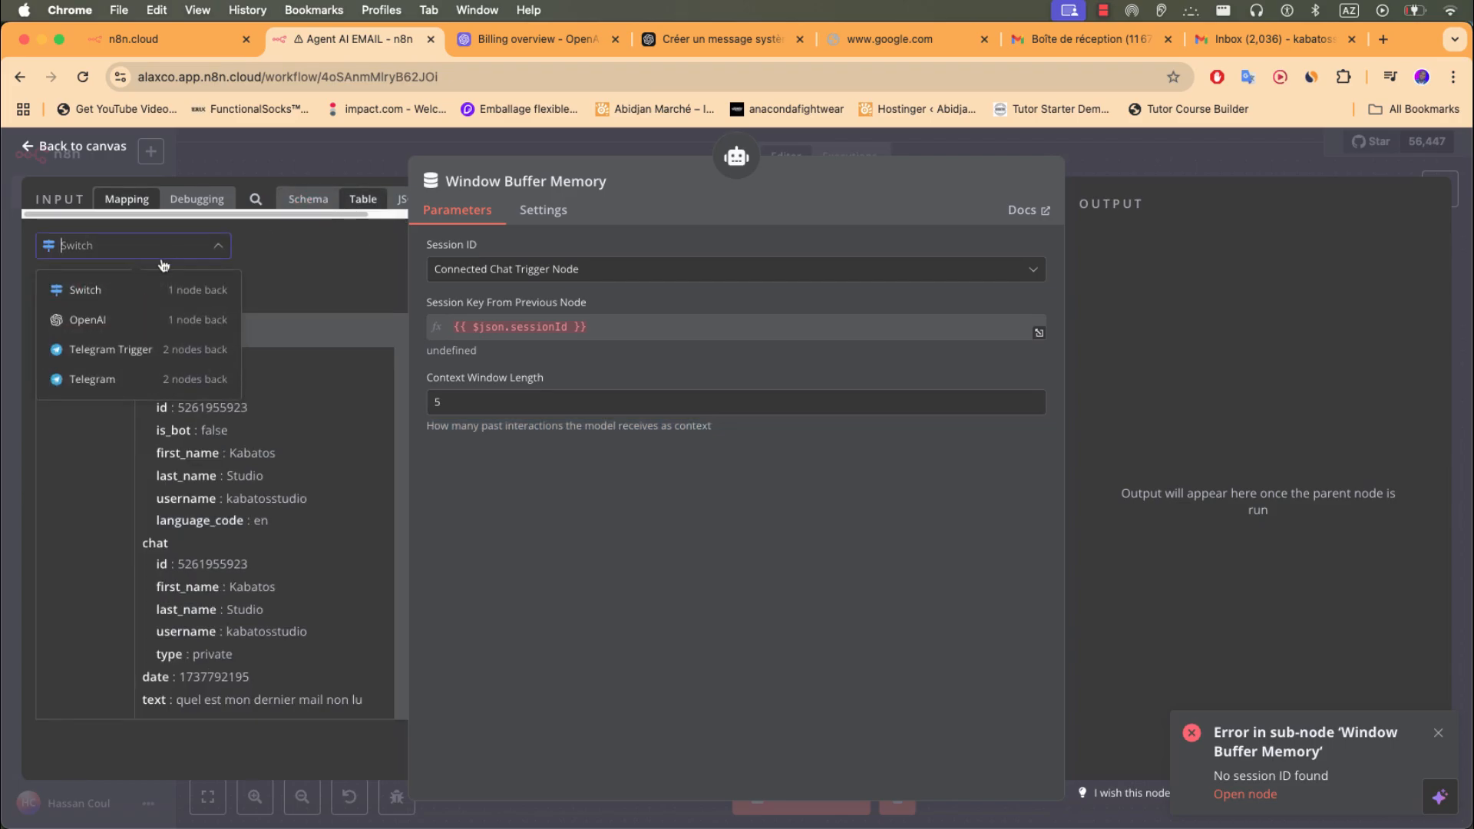
{"action": "left_click", "coordinate": [139, 299]}
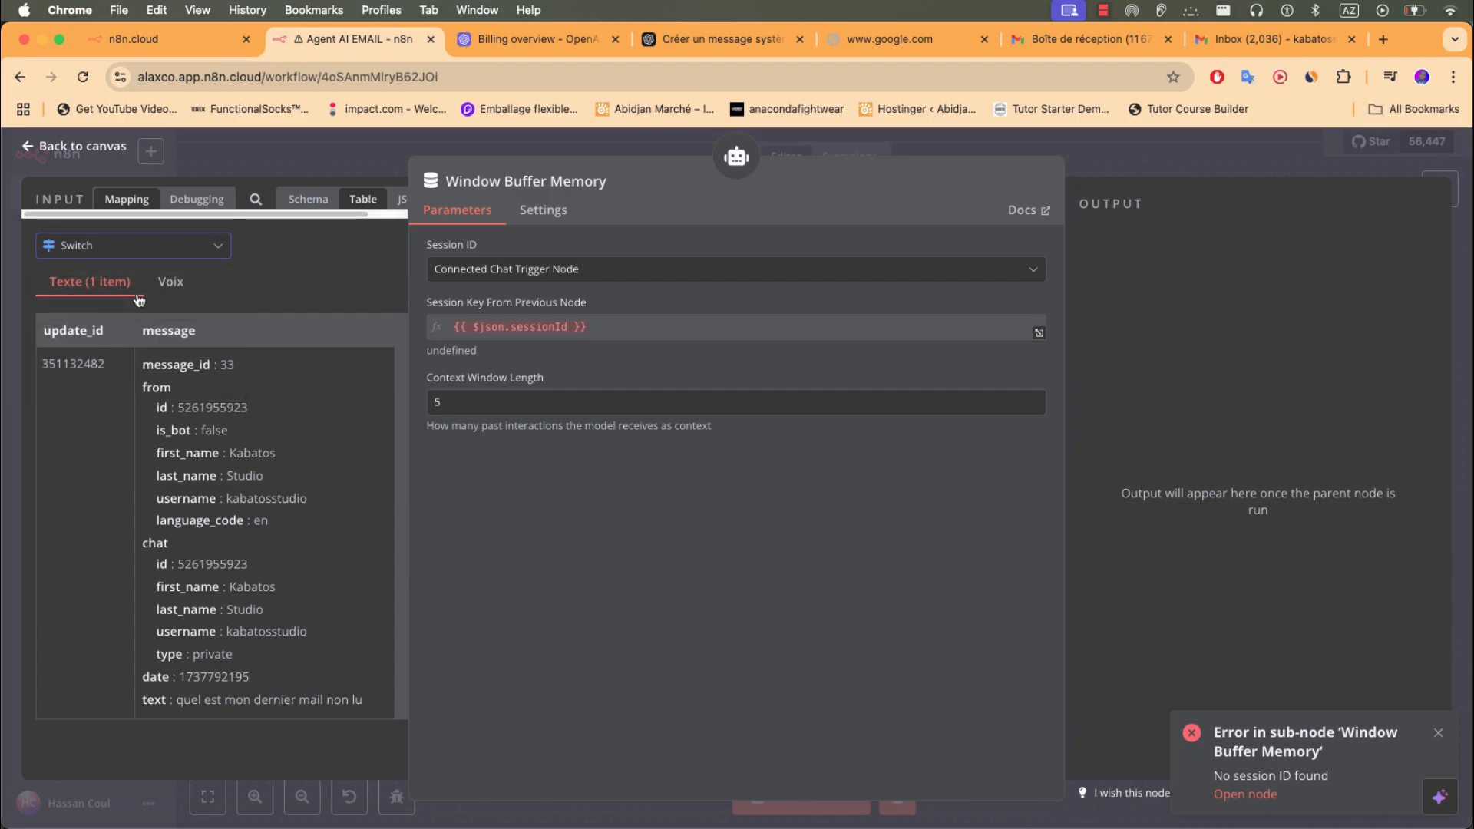
- Set Session ID to Define below with key {{ $('Switch').item.json.message.chat }}, then run a test
{"action": "left_click_drag", "start_coordinate": [193, 521], "coordinate": [695, 326]}
{"action": "left_click", "coordinate": [675, 270]}
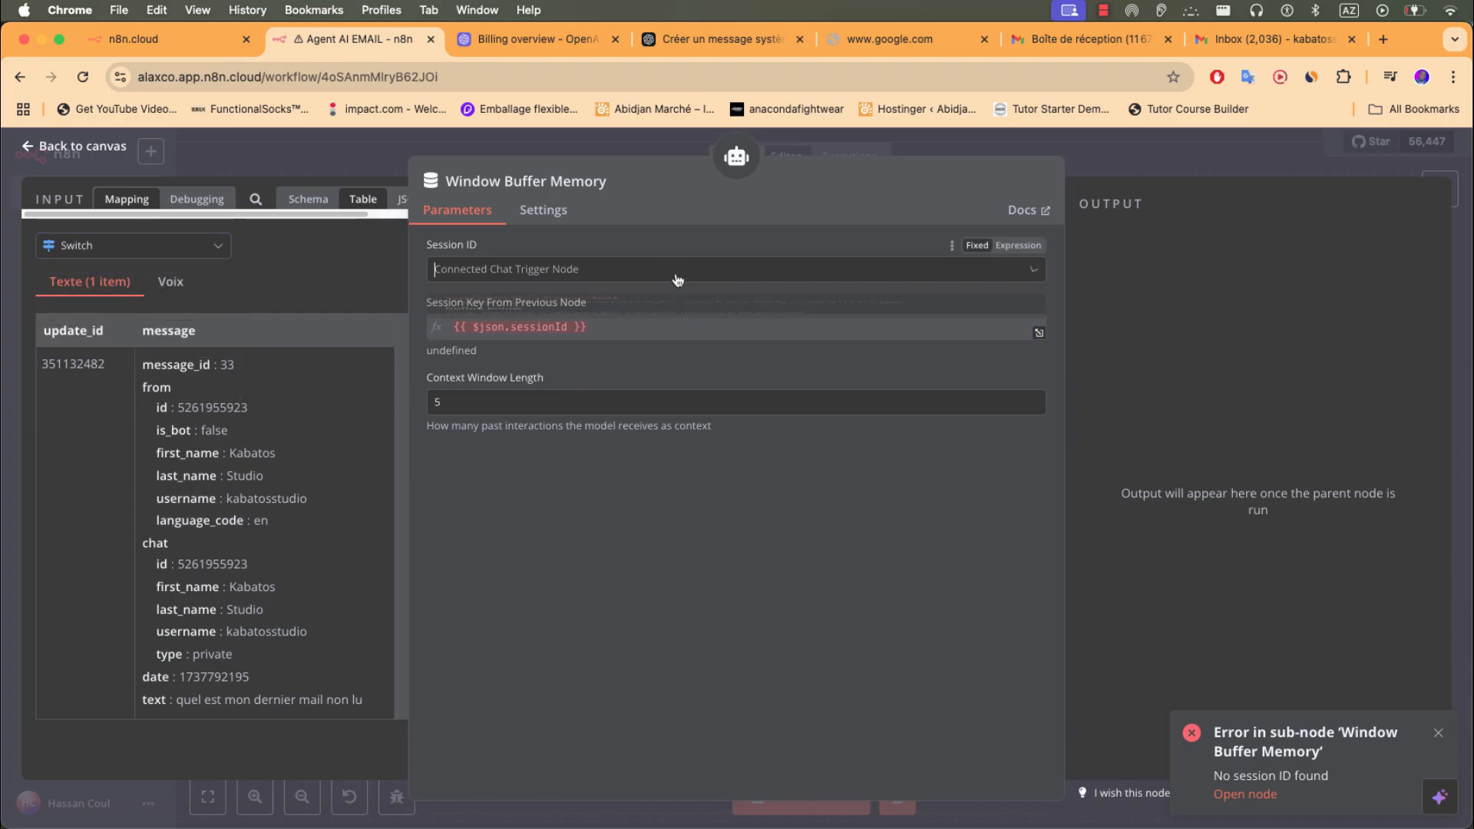
{"action": "left_click", "coordinate": [576, 369]}
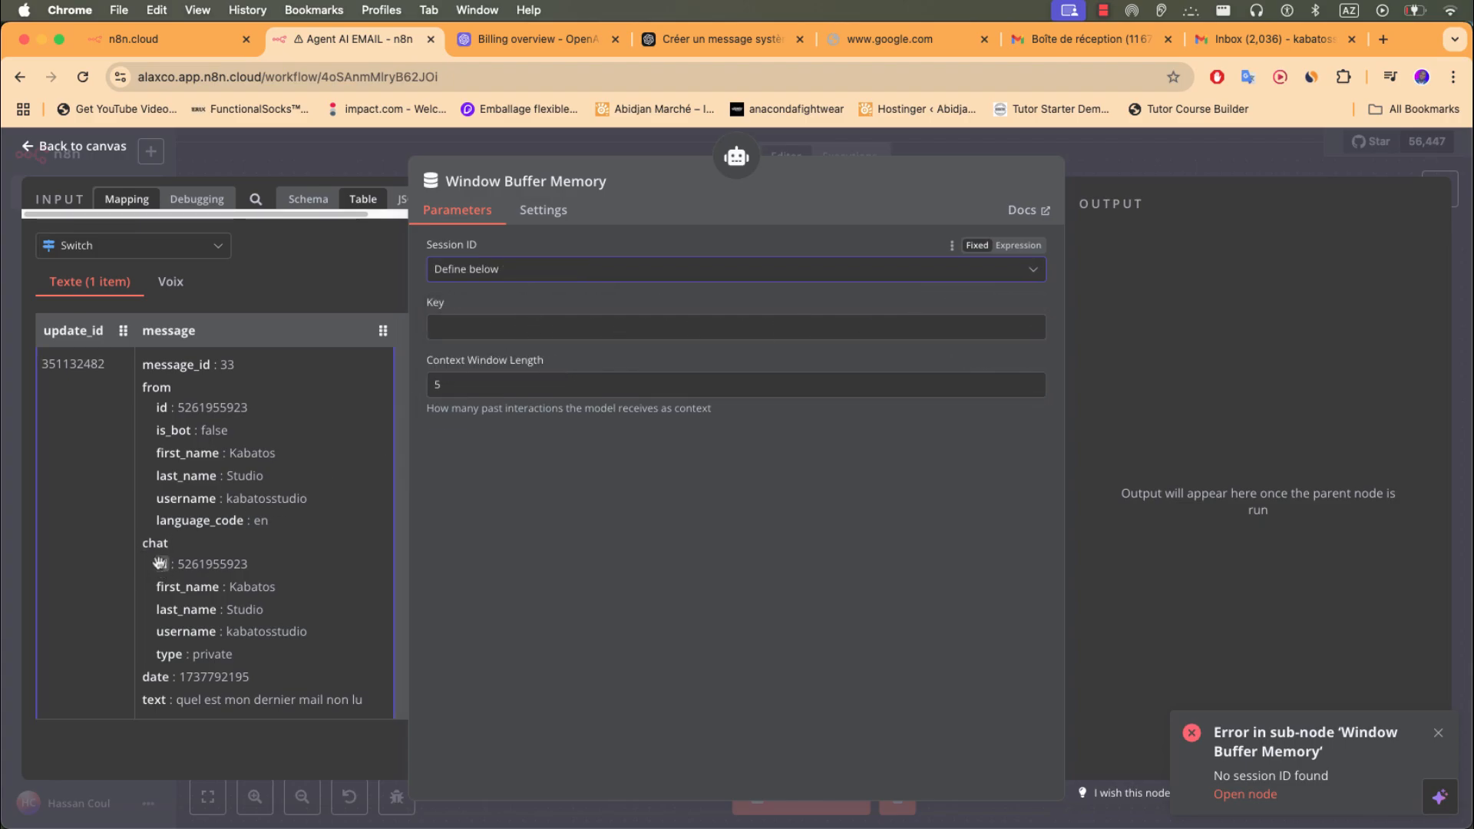
{"action": "left_click_drag", "start_coordinate": [160, 553], "coordinate": [461, 327]}
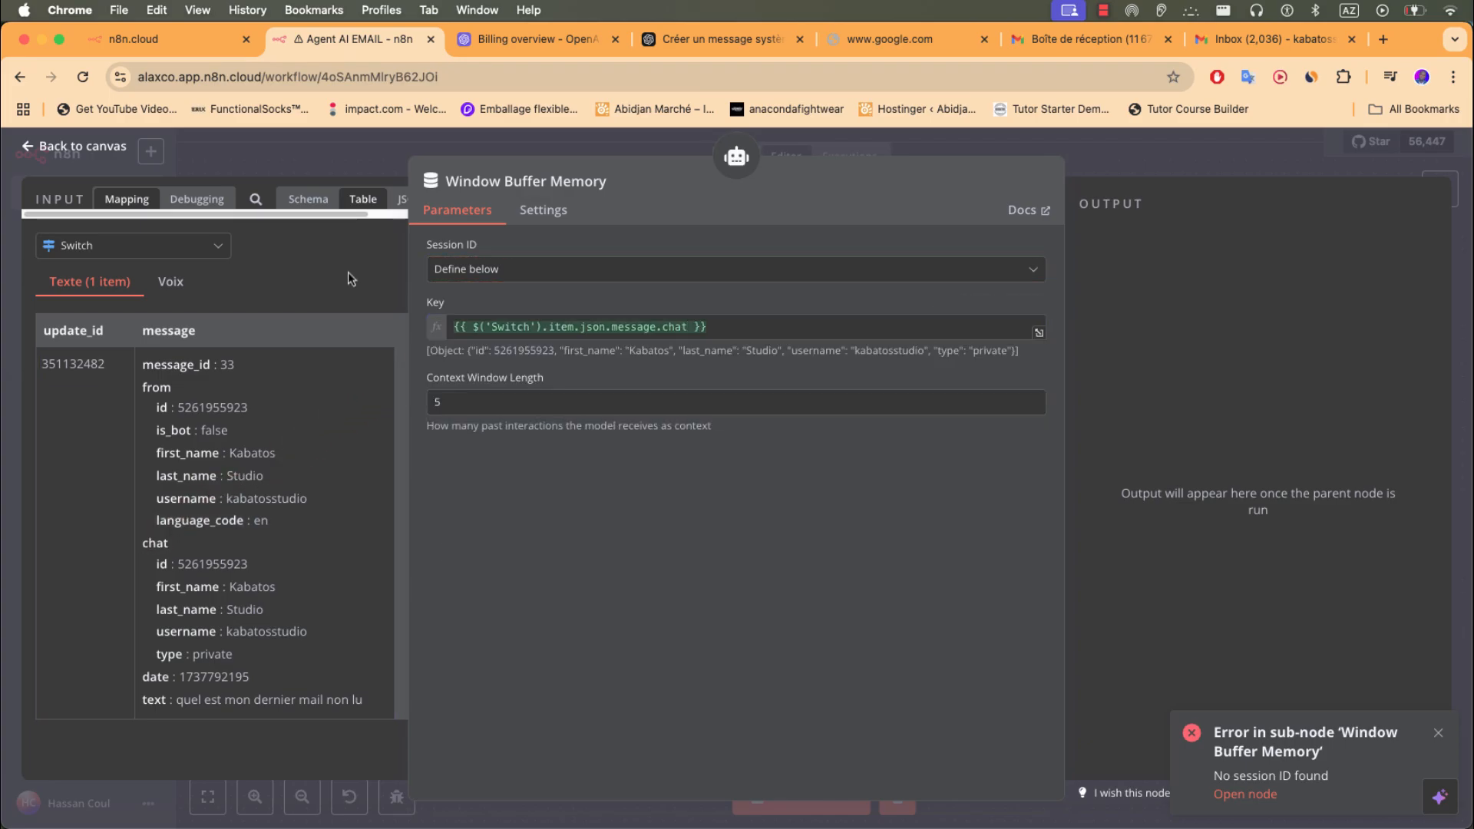
{"action": "left_click", "coordinate": [311, 159]}
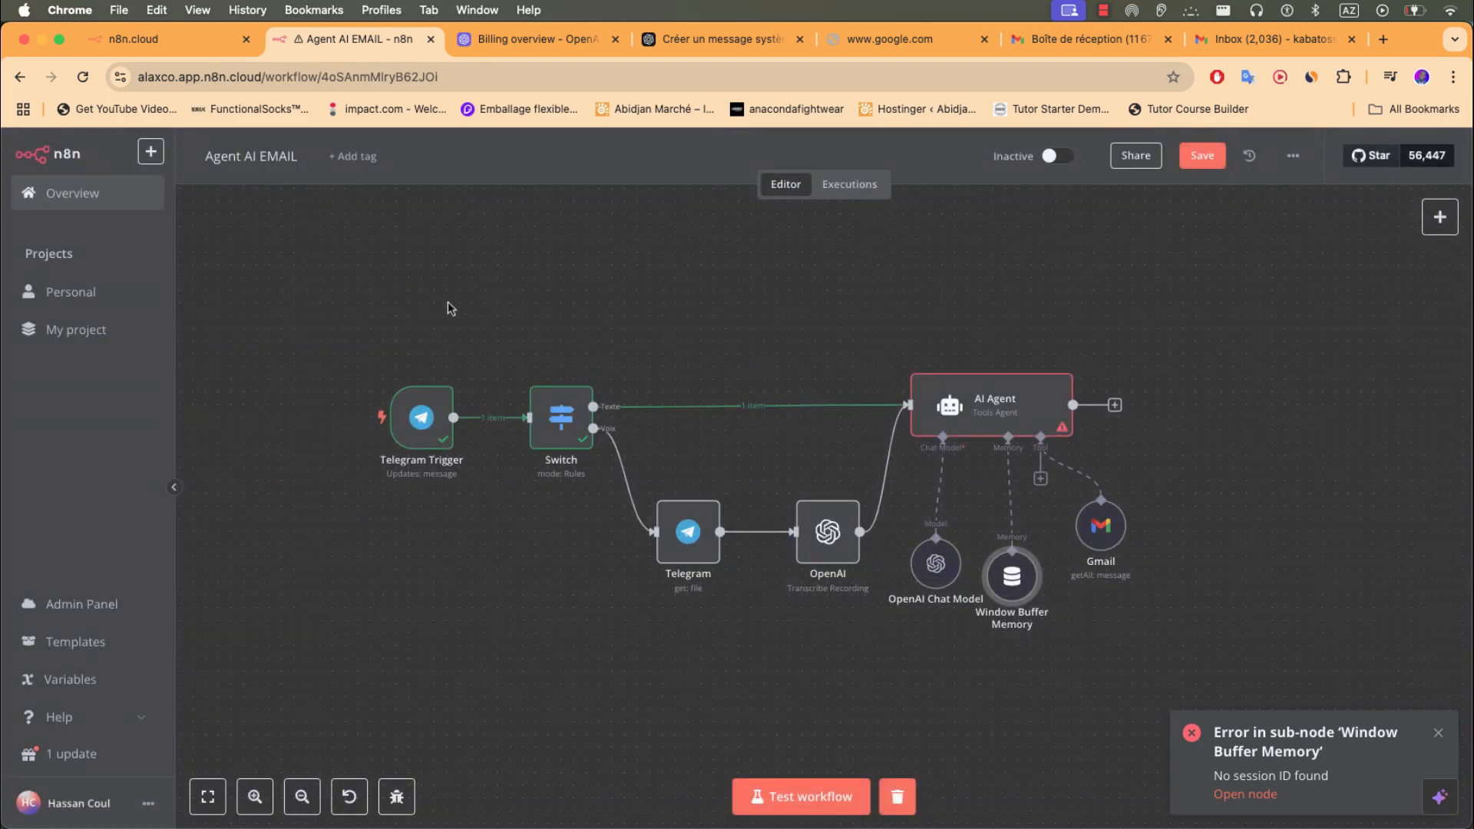
{"action": "left_click", "coordinate": [833, 799]}
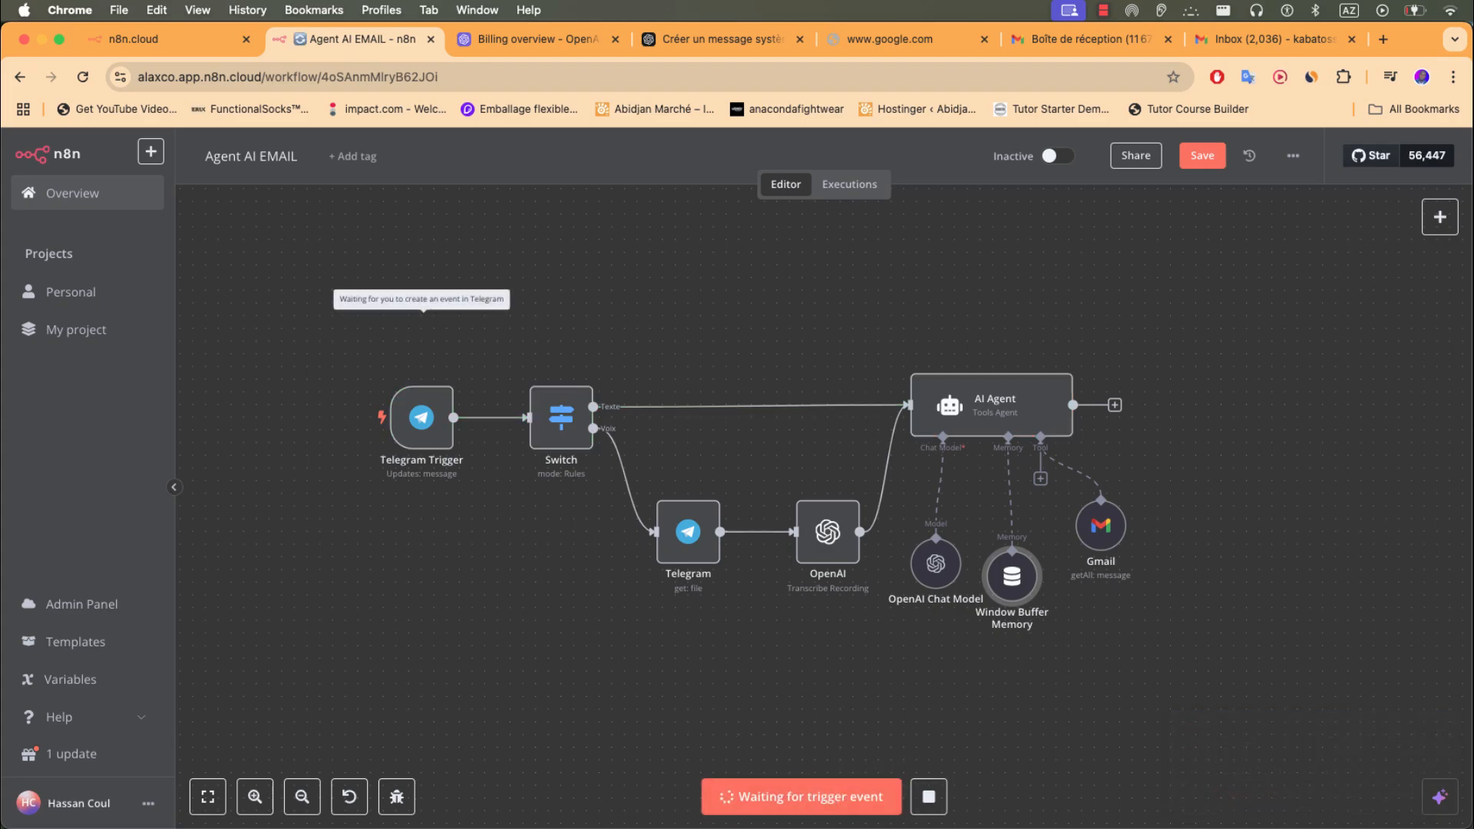
- Resend 'quel est mon dernier mail non lu' to the bot as text, then send a 9-second voice message
{"action": "key", "text": "super+Tab"}
{"action": "triple_click", "coordinate": [318, 547]}
{"action": "key", "text": "super+c"}
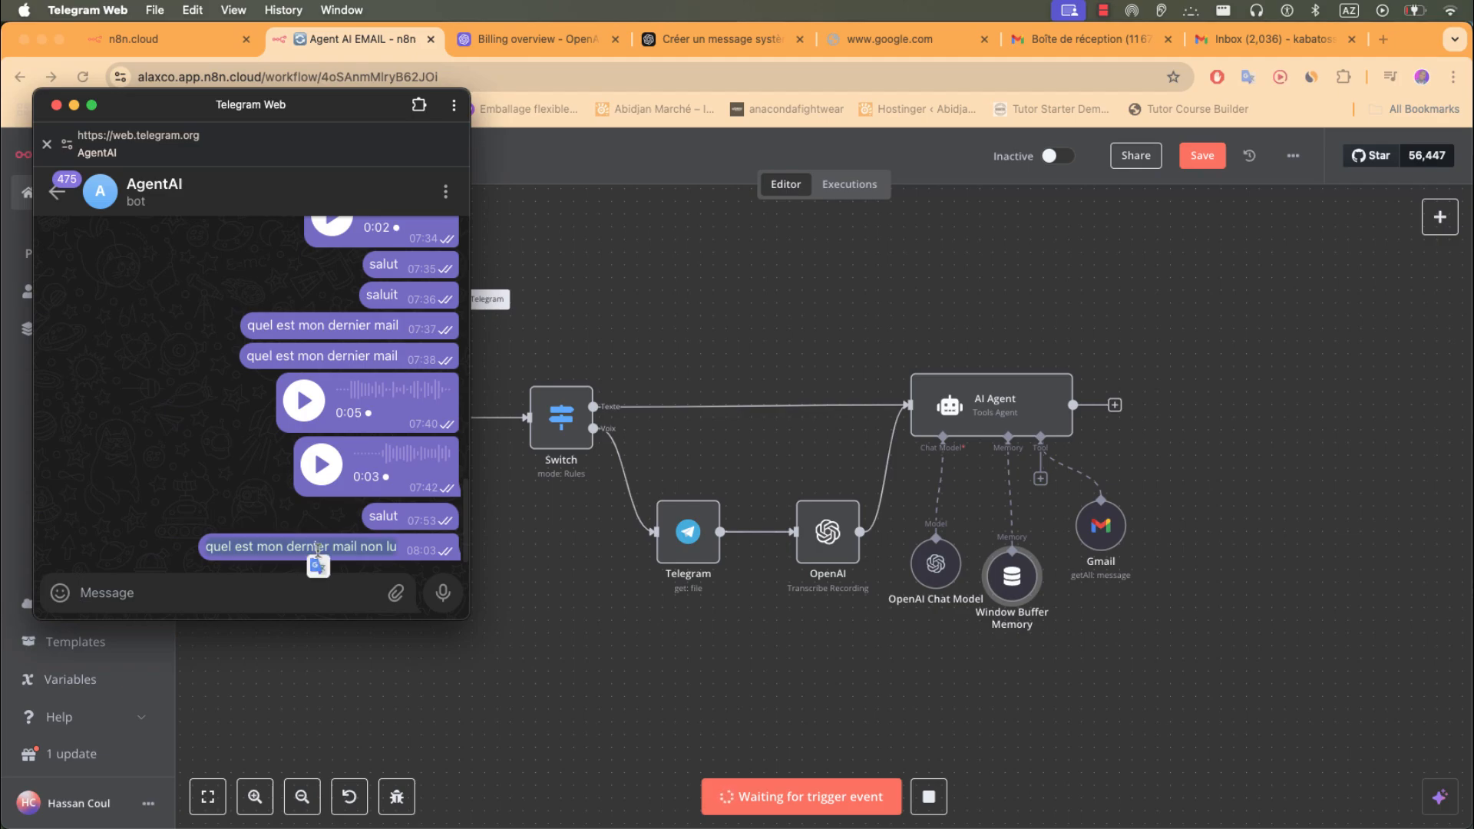
{"action": "left_click", "coordinate": [264, 602]}
{"action": "key", "text": "super+v"}
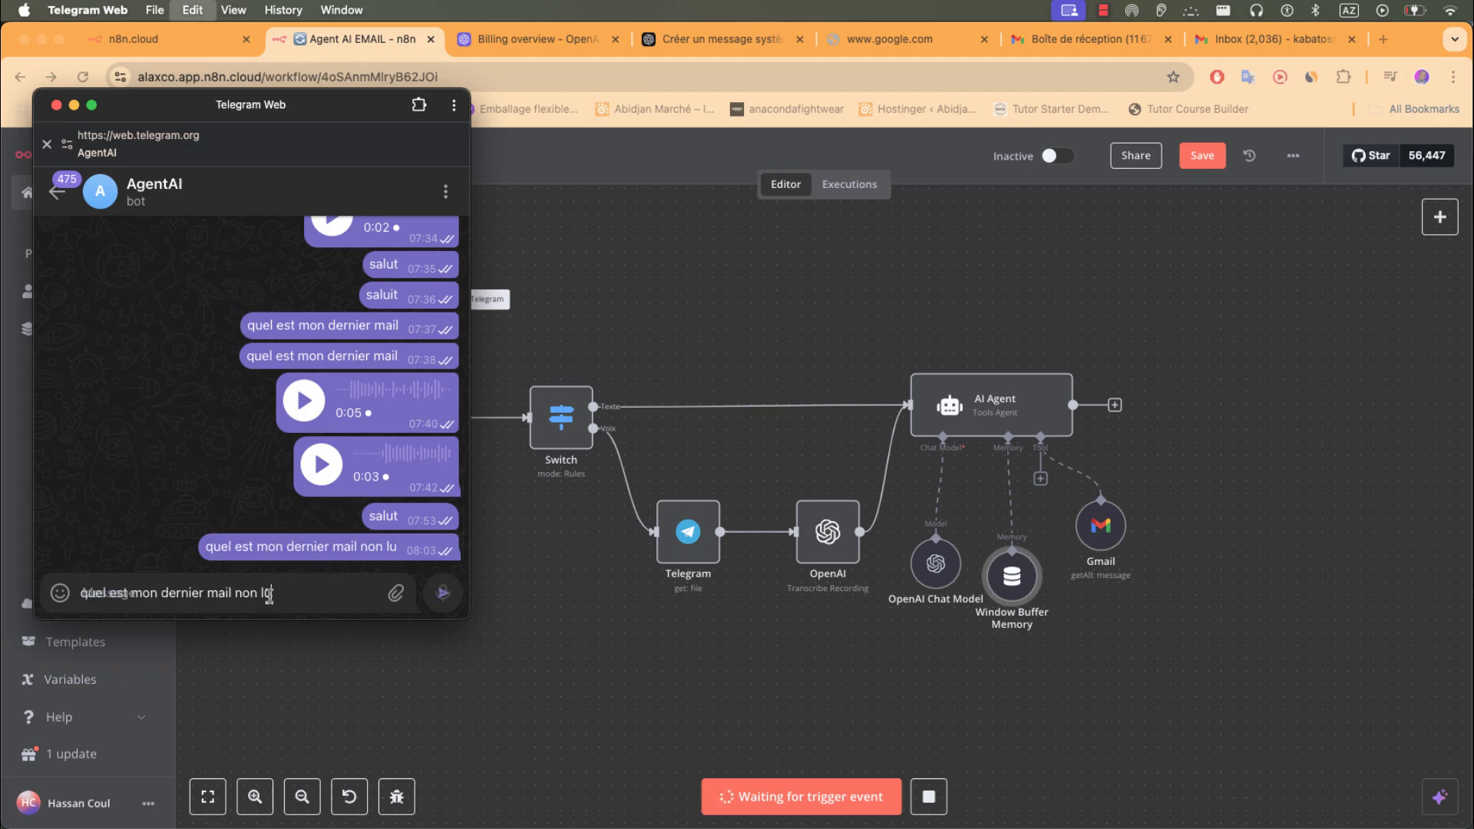
{"action": "left_click", "coordinate": [442, 598]}
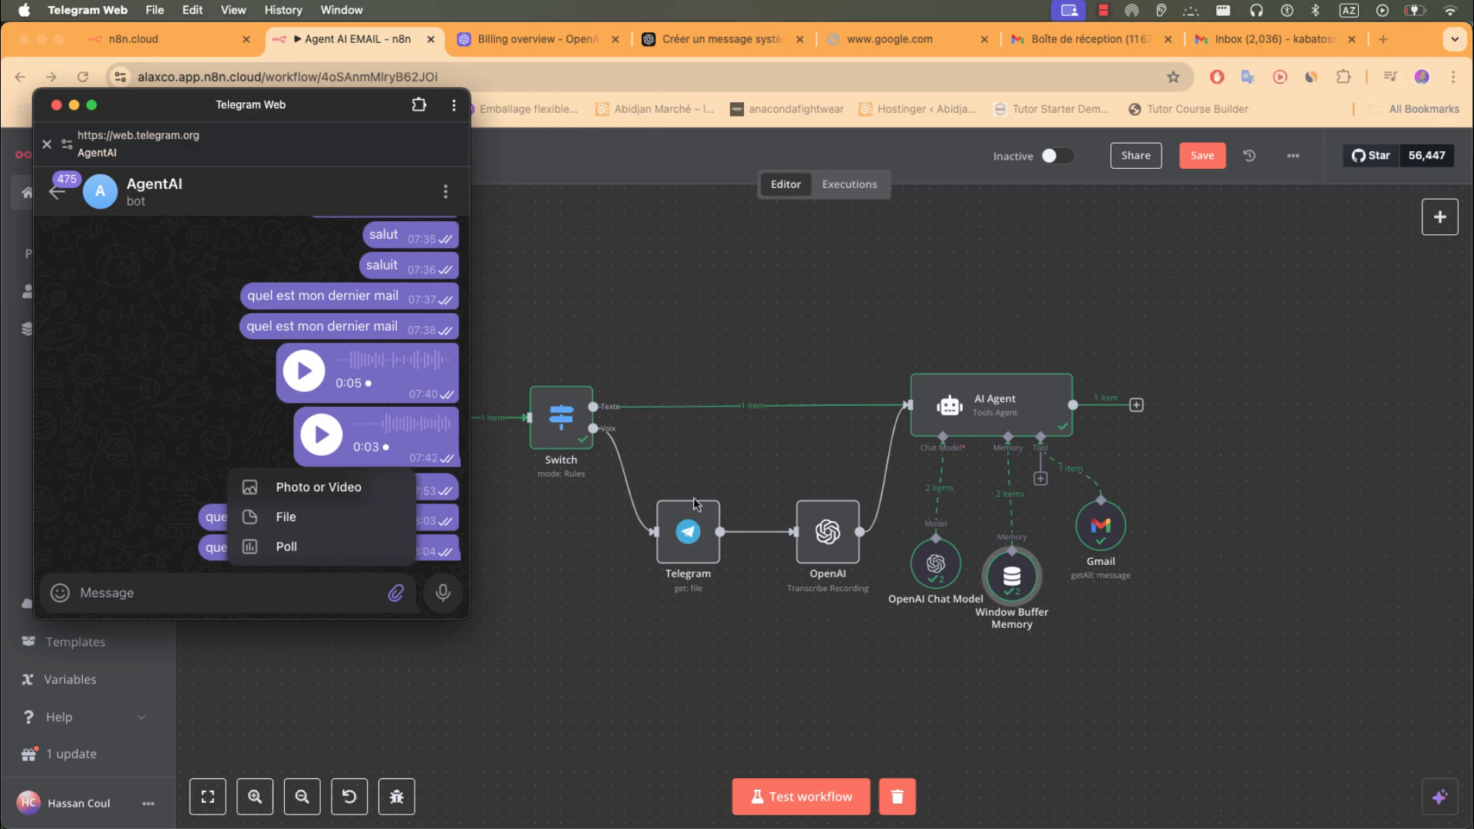
{"action": "left_click", "coordinate": [445, 595]}
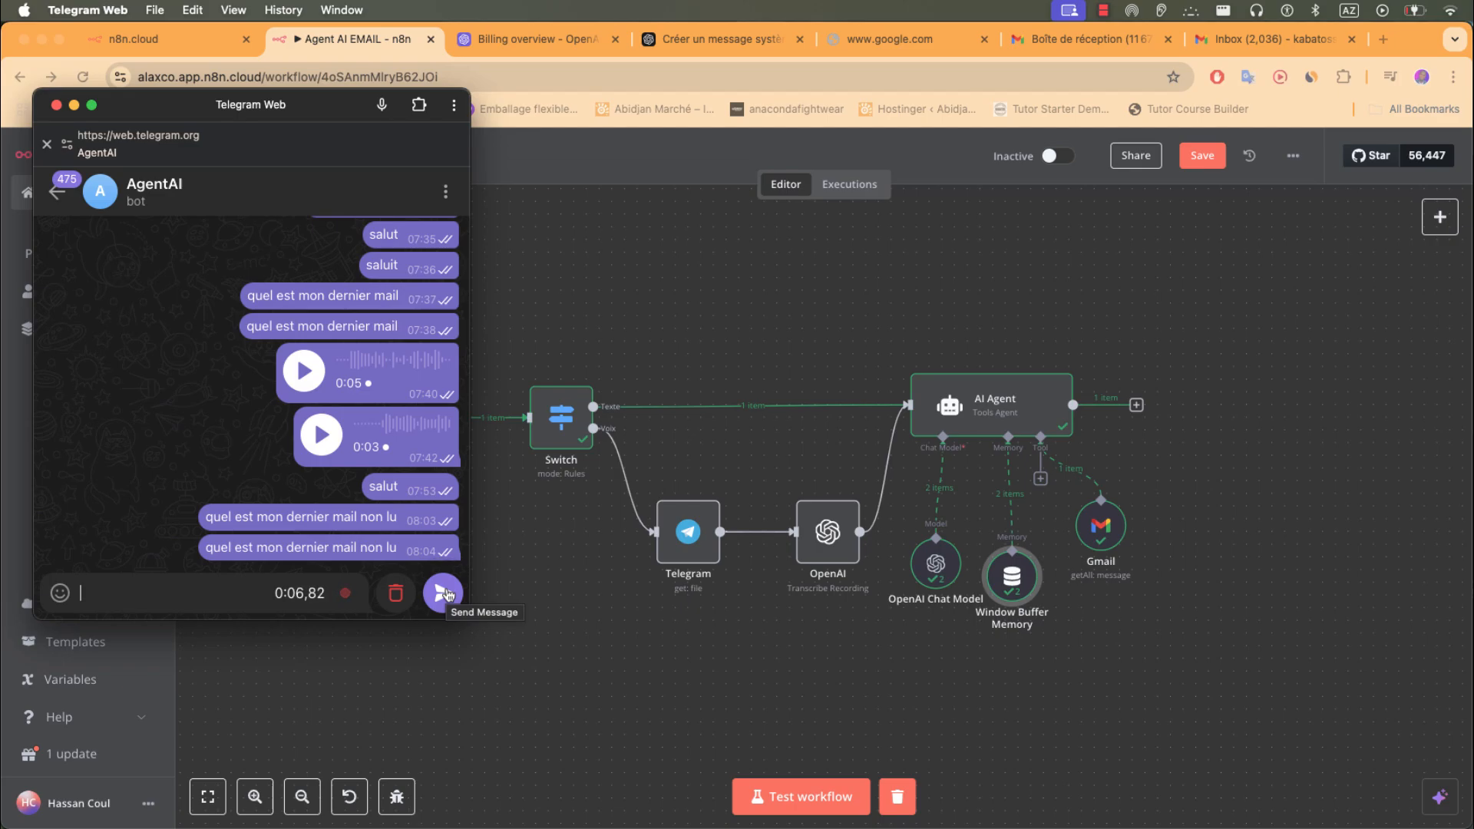
{"action": "left_click", "coordinate": [444, 592]}
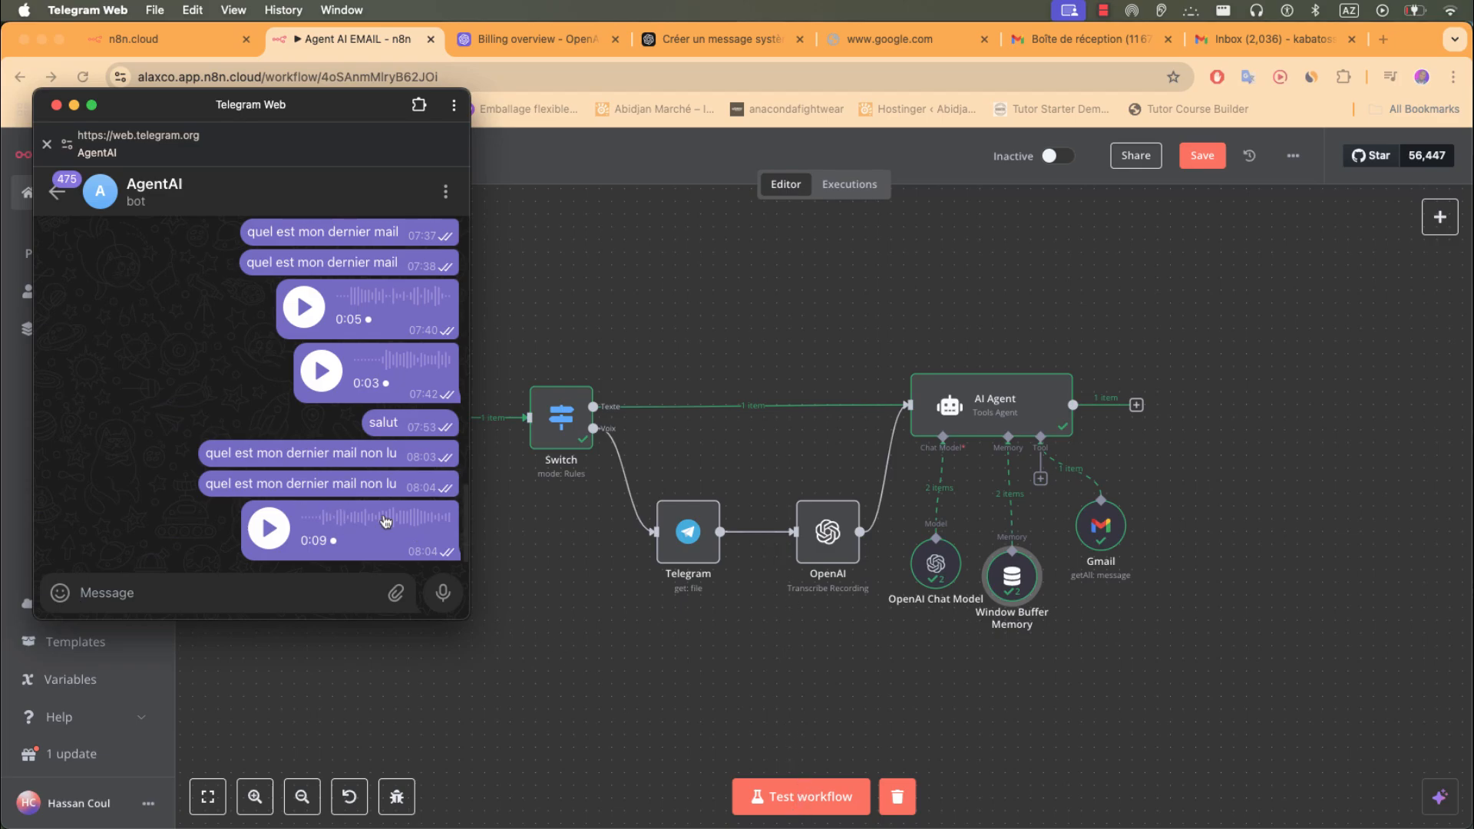
- Rerun the workflow test, then add a Telegram 'Send a text message' node after the AI Agent
{"action": "left_click", "coordinate": [822, 781]}
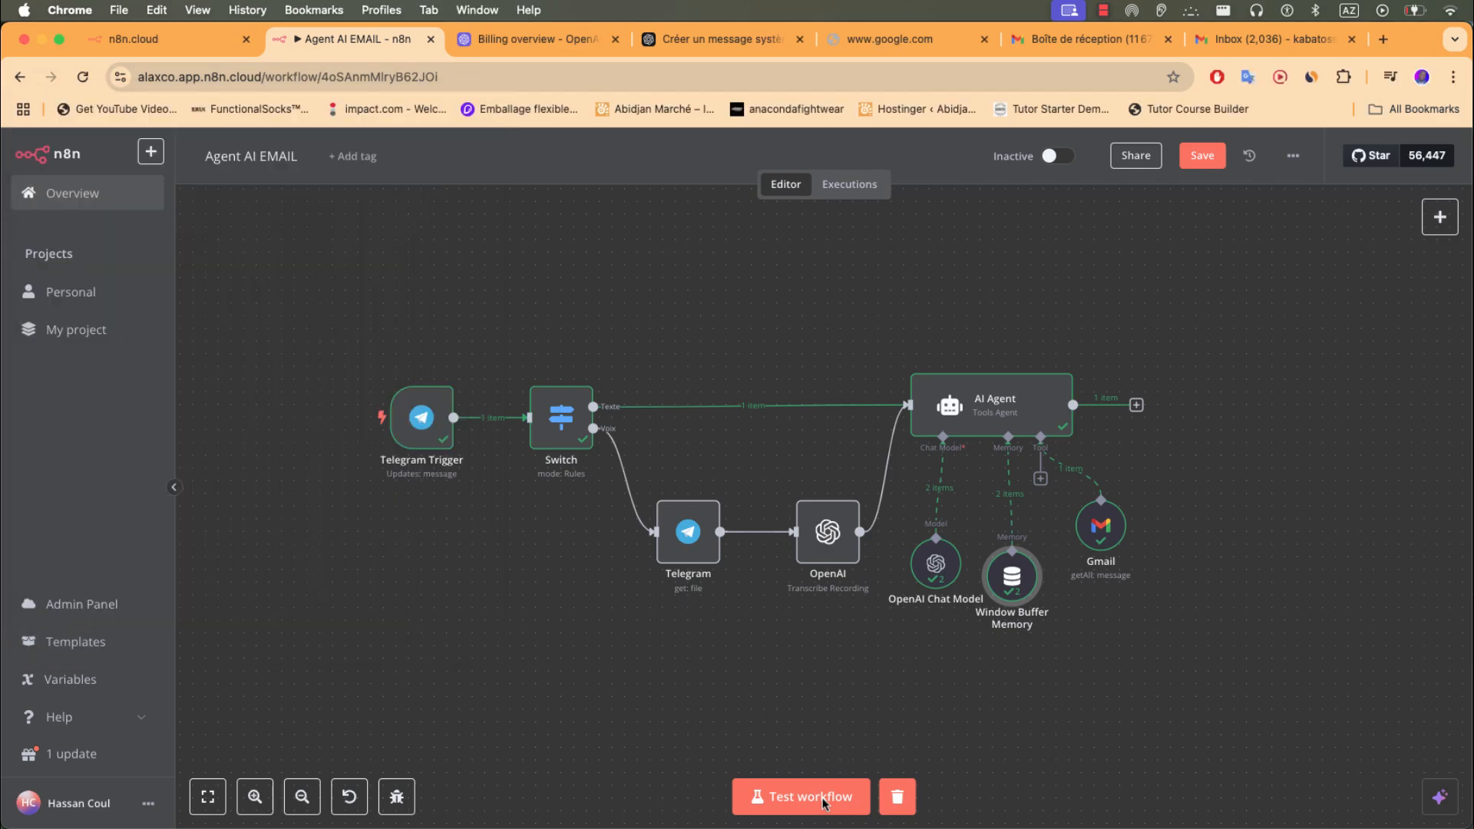
{"action": "left_click", "coordinate": [822, 781]}
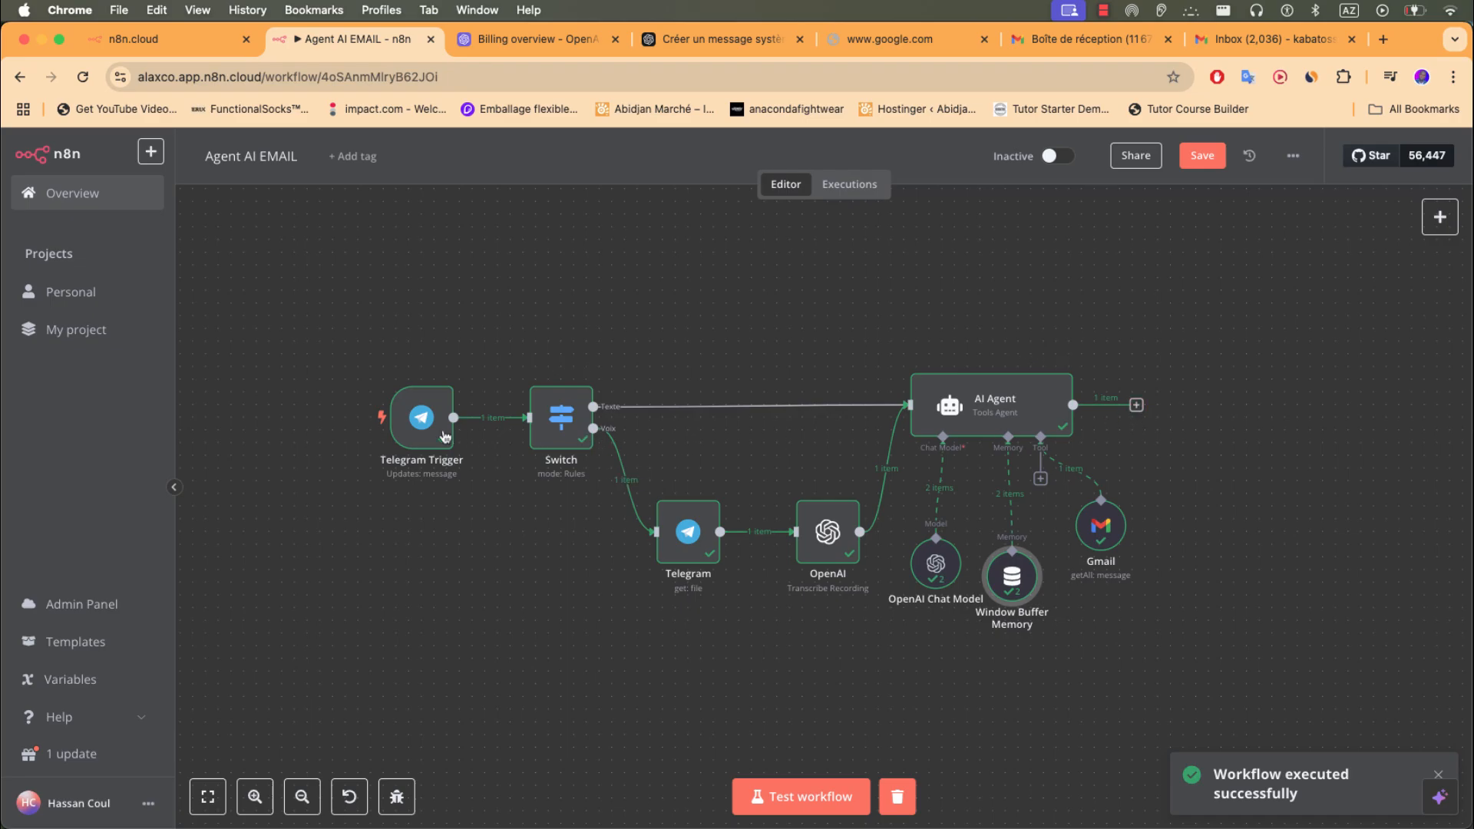
{"action": "left_click", "coordinate": [1136, 405]}
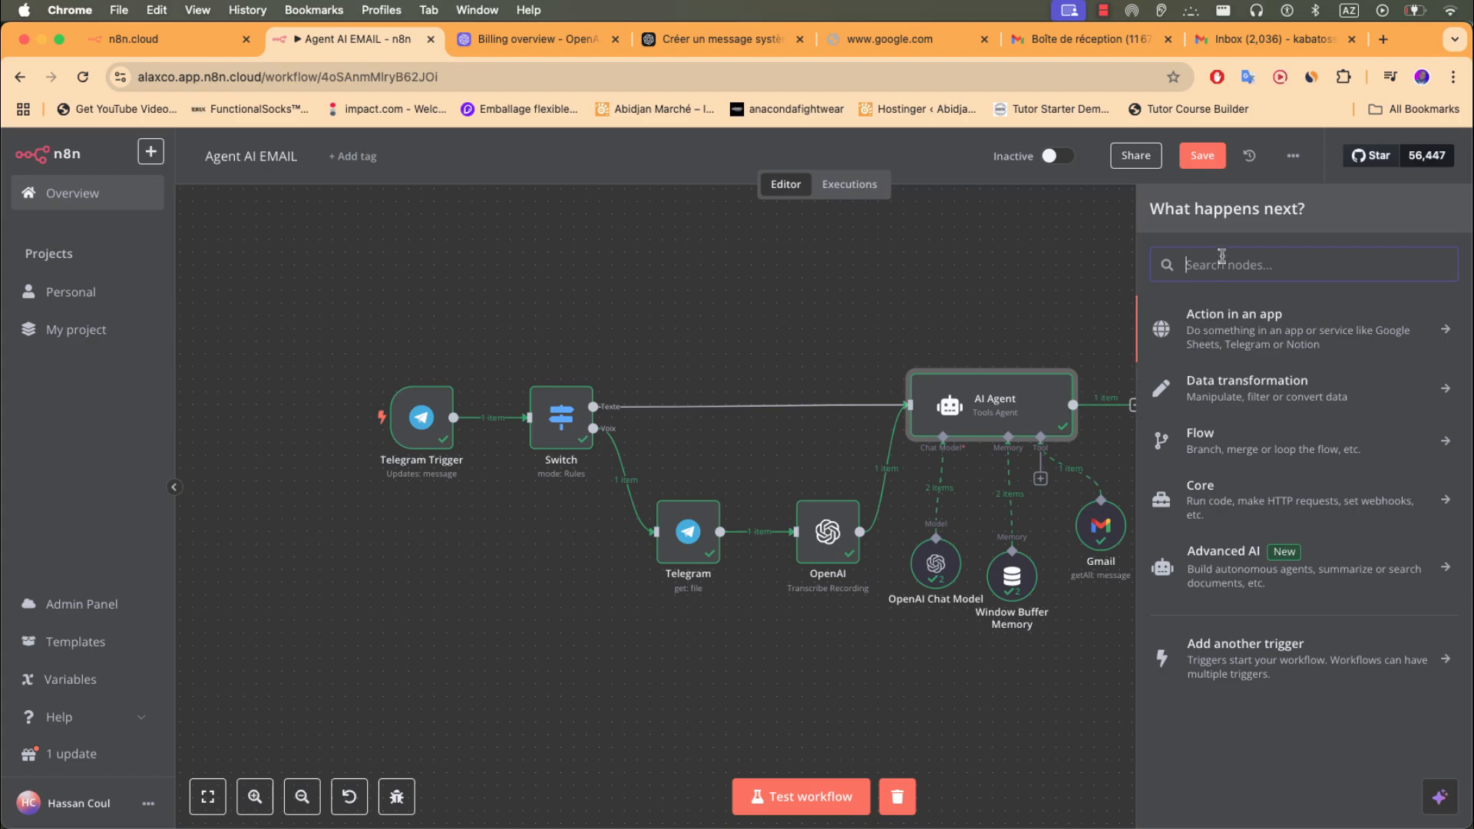
{"action": "type", "text": "tele"}
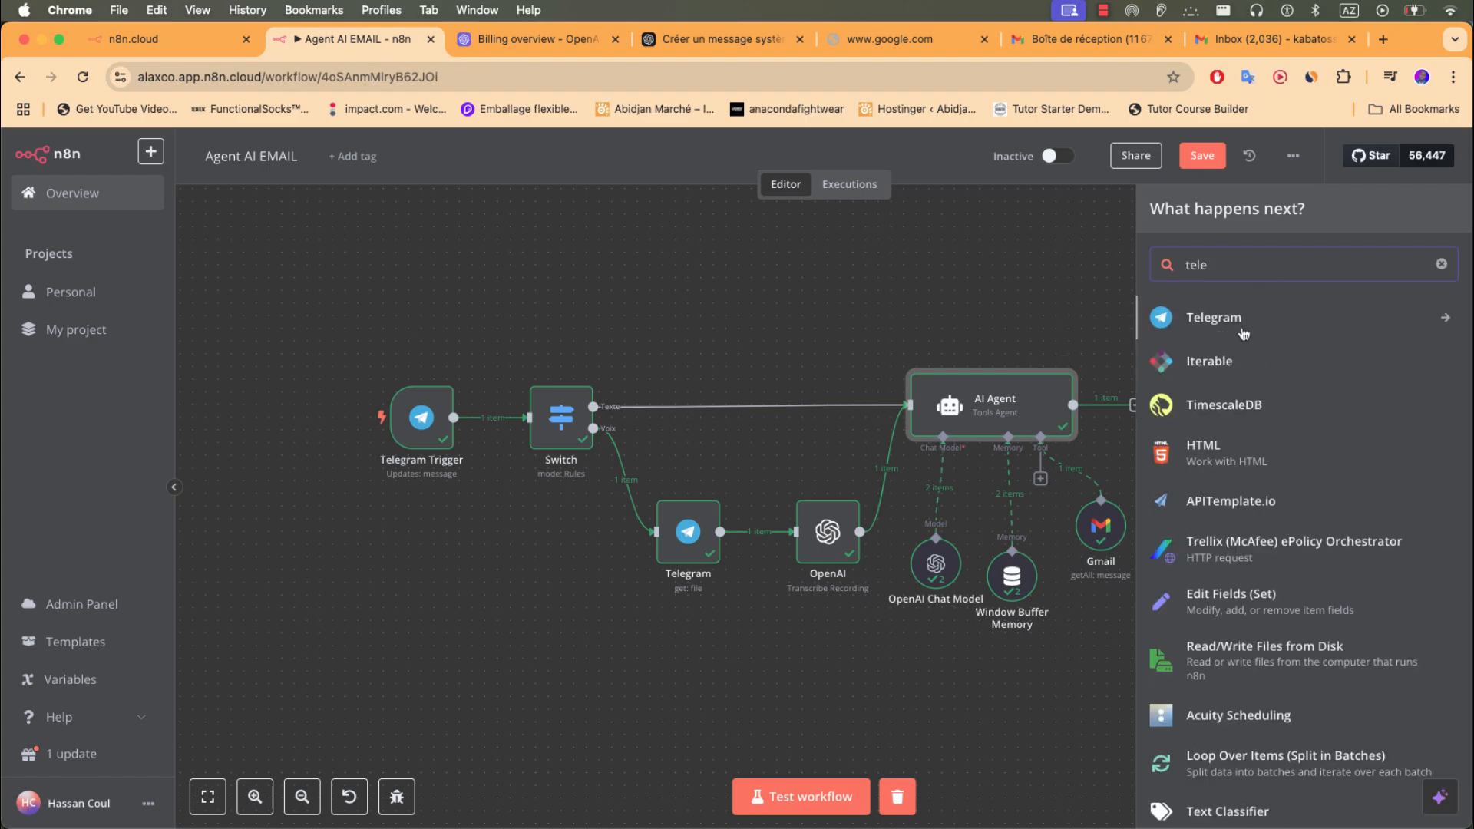
{"action": "left_click", "coordinate": [1242, 322]}
{"action": "scroll", "coordinate": [1245, 535], "scroll_direction": "down", "scroll_amount": 5}
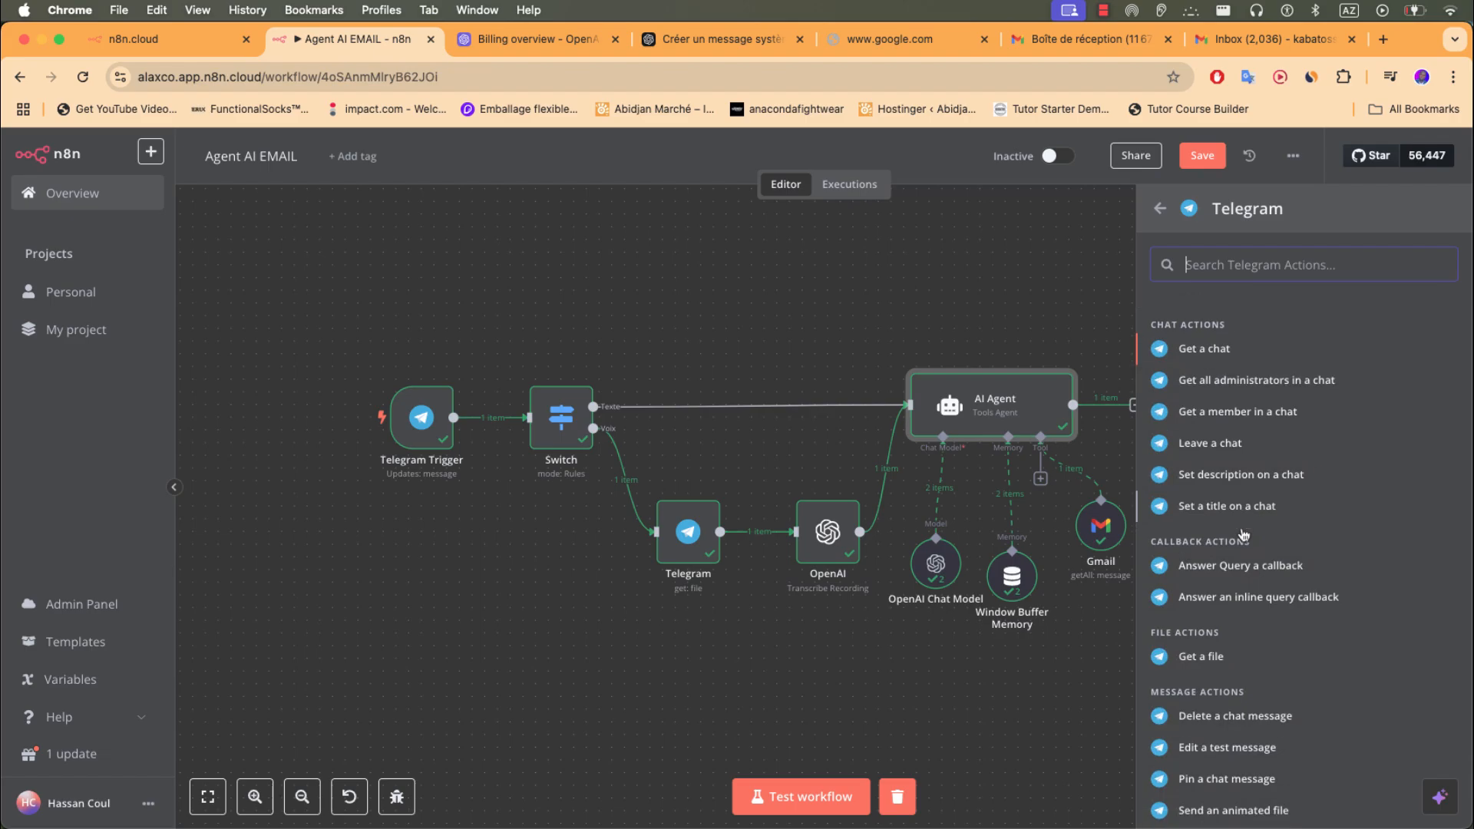
{"action": "scroll", "coordinate": [1242, 553], "scroll_direction": "down", "scroll_amount": 2}
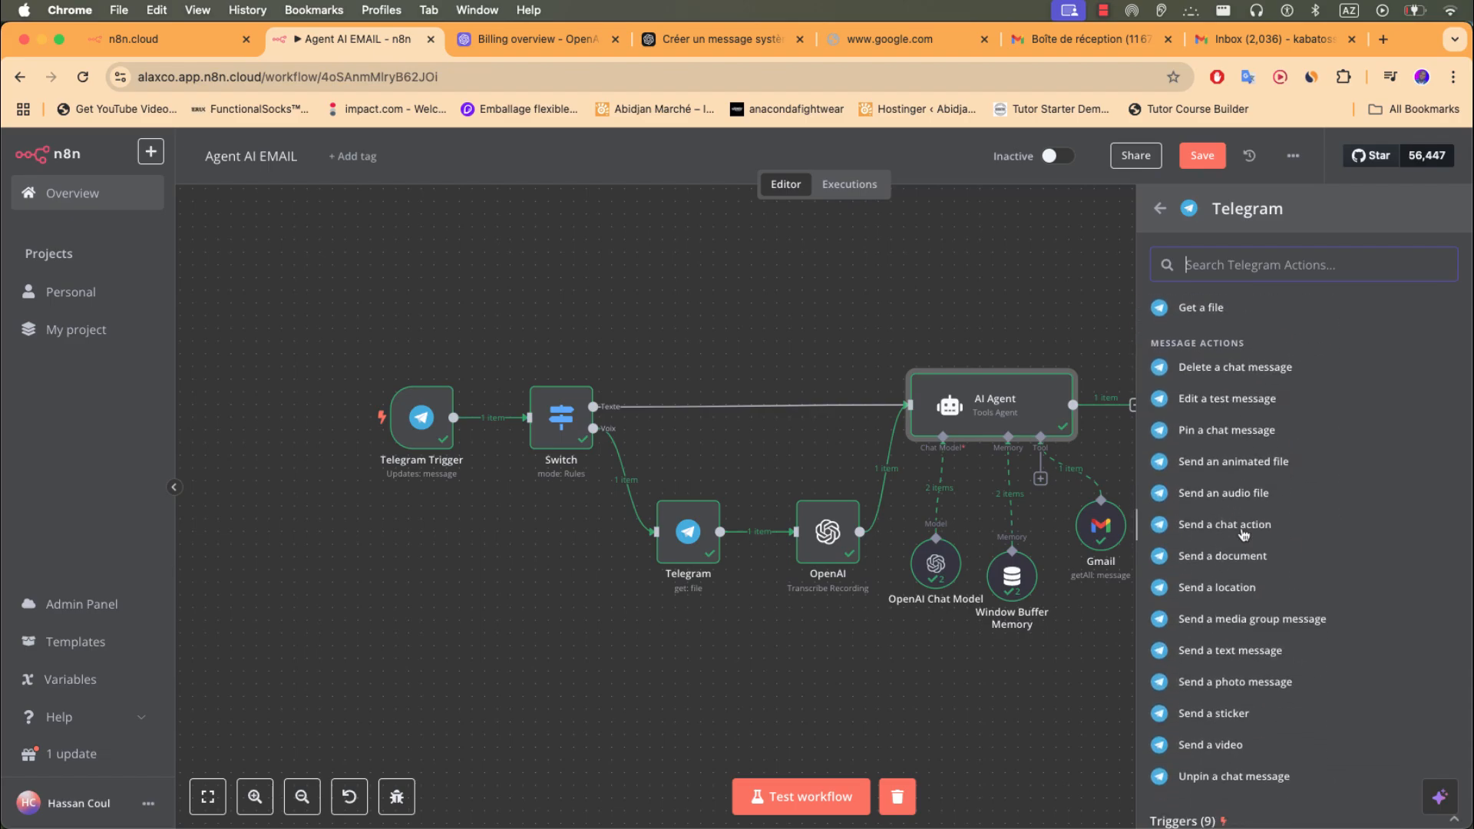
{"action": "left_click", "coordinate": [1233, 645]}
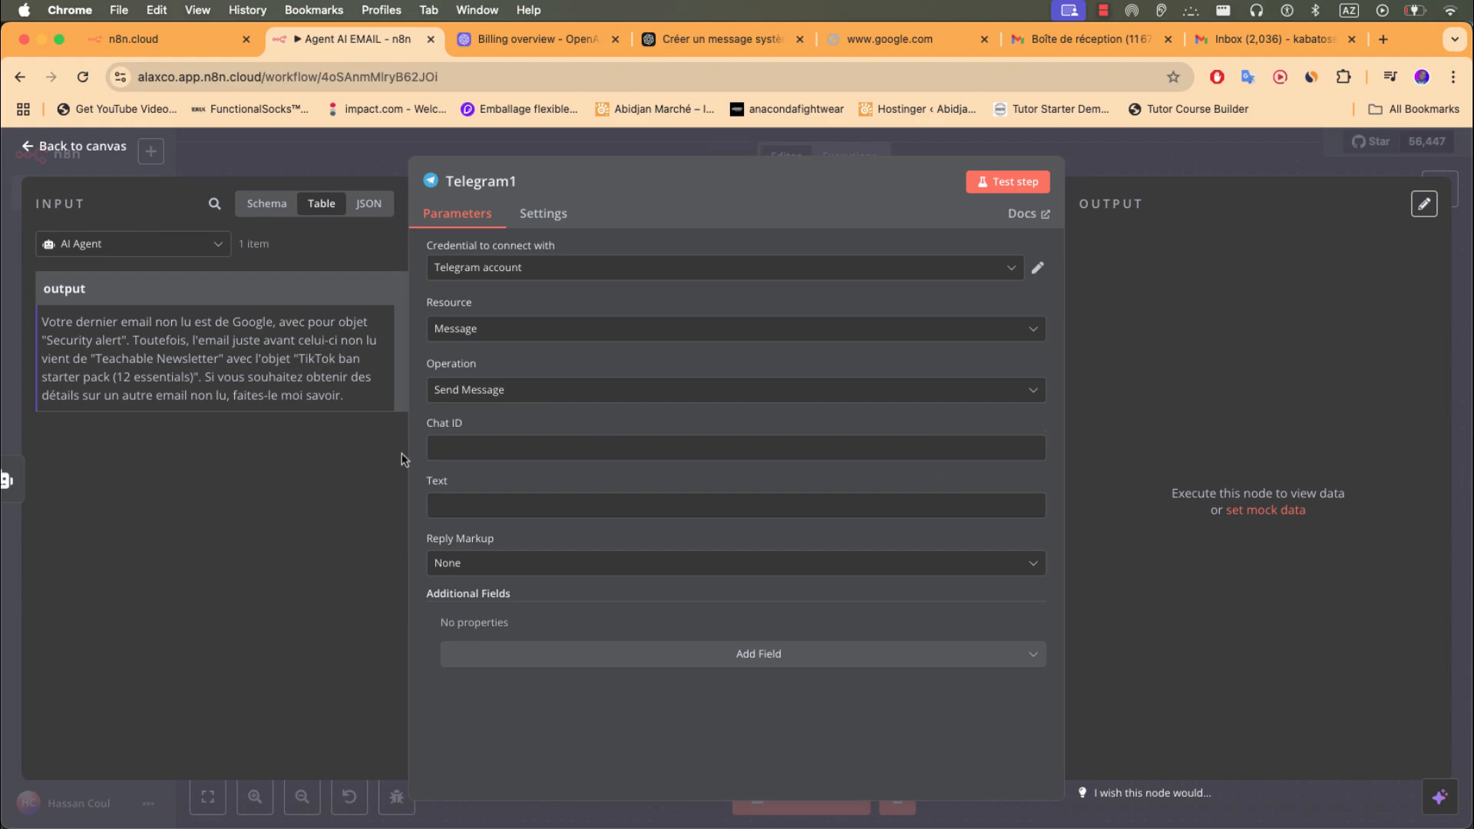
- Make Telegram1's Chat ID an expression mapped to the chat id from the Switch node
{"action": "left_click", "coordinate": [441, 448]}
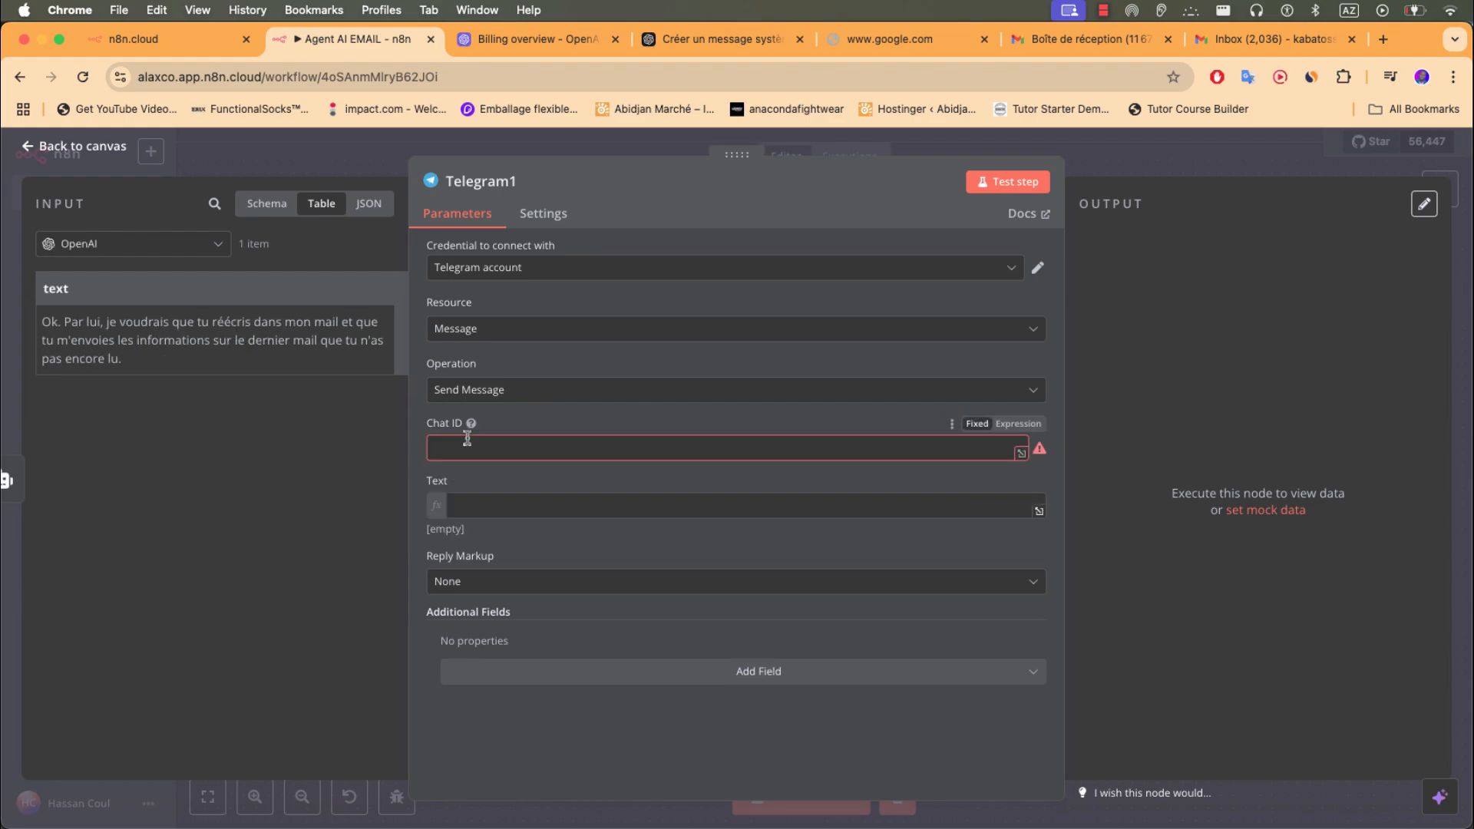
{"action": "left_click", "coordinate": [1018, 425]}
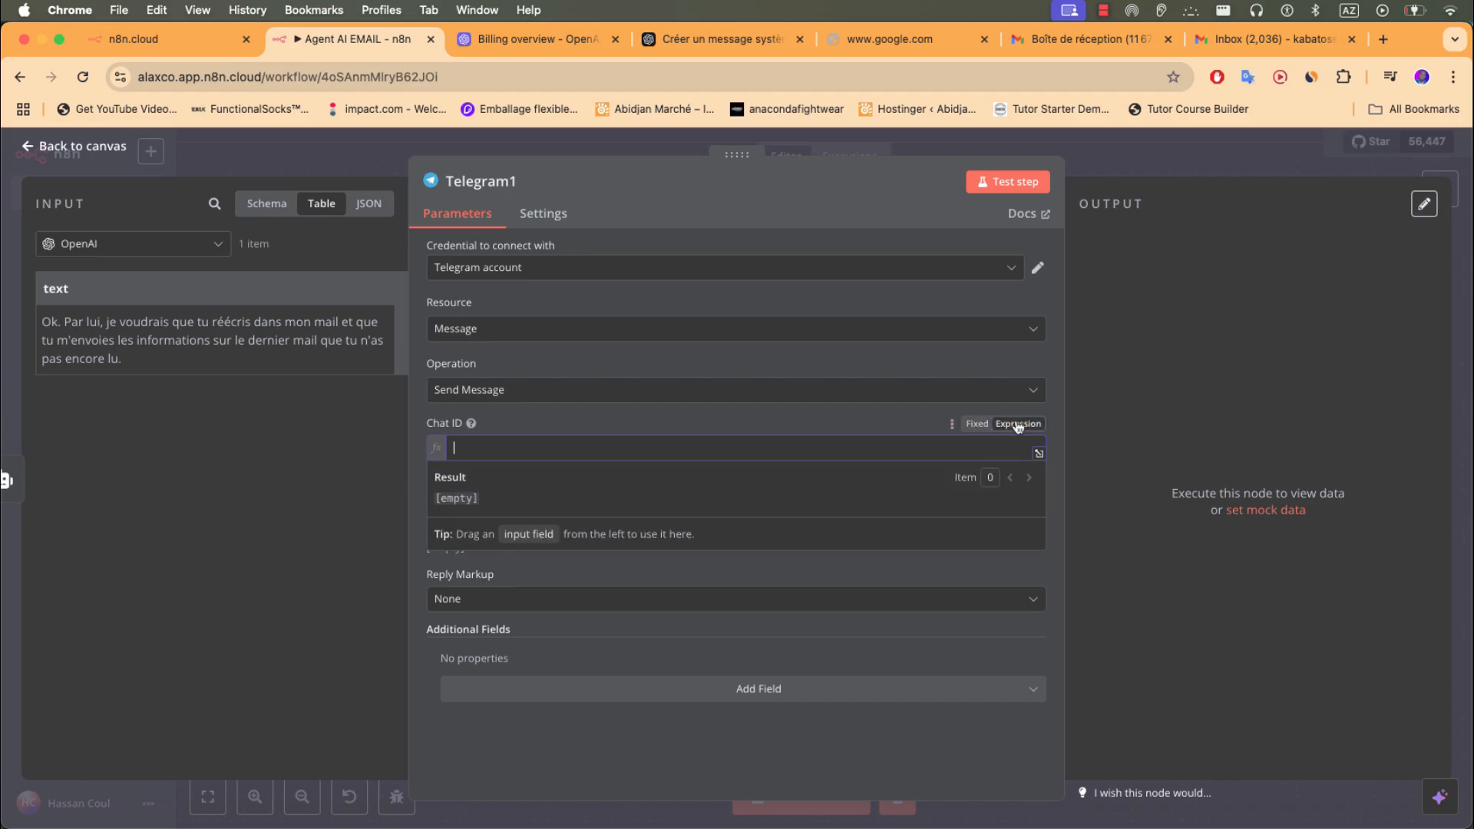
{"action": "left_click", "coordinate": [274, 209]}
{"action": "left_click", "coordinate": [319, 207]}
{"action": "left_click", "coordinate": [148, 244]}
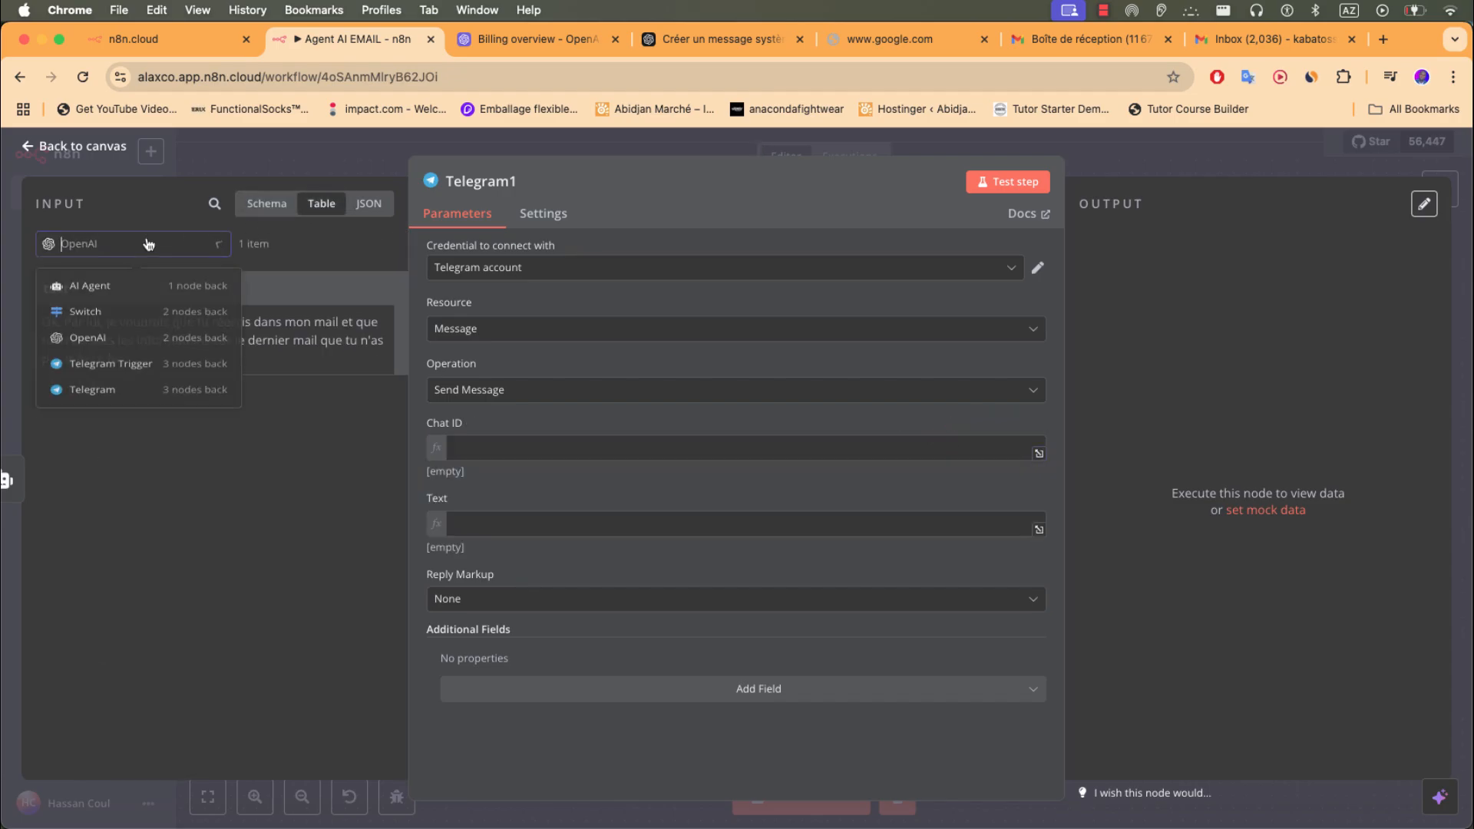
{"action": "left_click", "coordinate": [128, 321]}
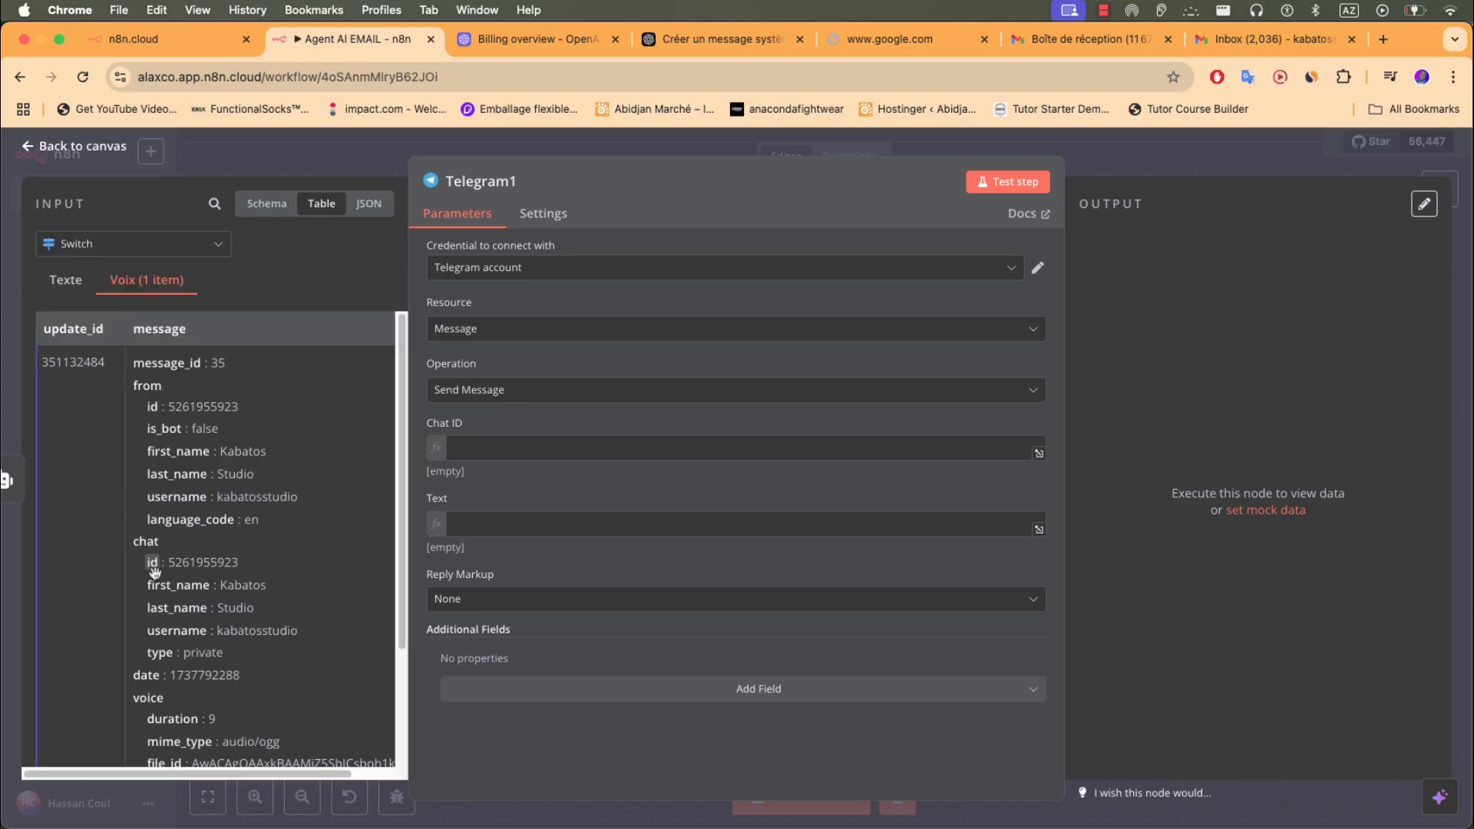
{"action": "left_click_drag", "start_coordinate": [153, 572], "coordinate": [484, 454]}
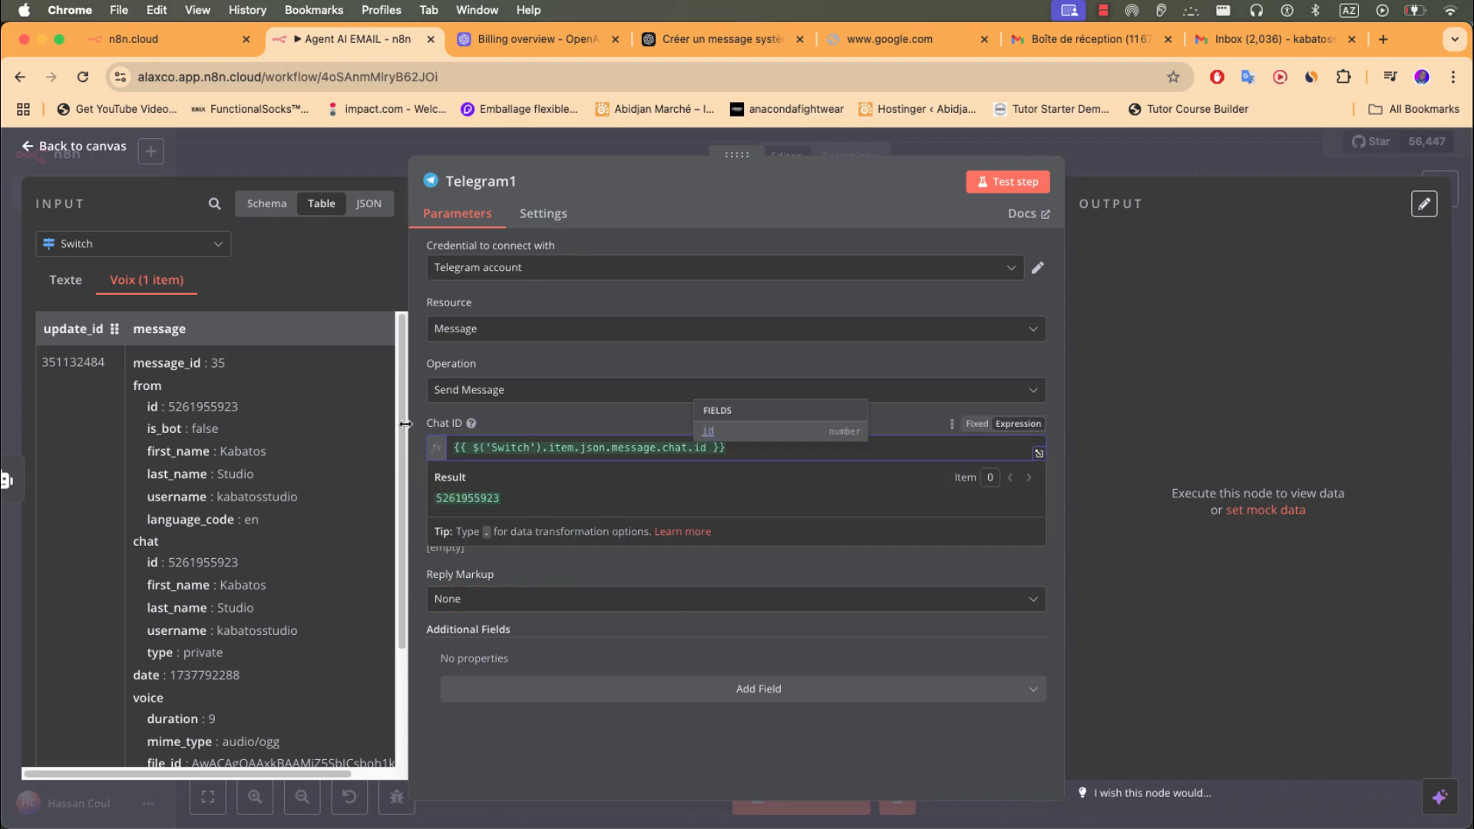
- Fill Telegram1's Text with {{ $json.output }} from the AI Agent, then review Switch and OpenAI transcription data
{"action": "left_click", "coordinate": [196, 253]}
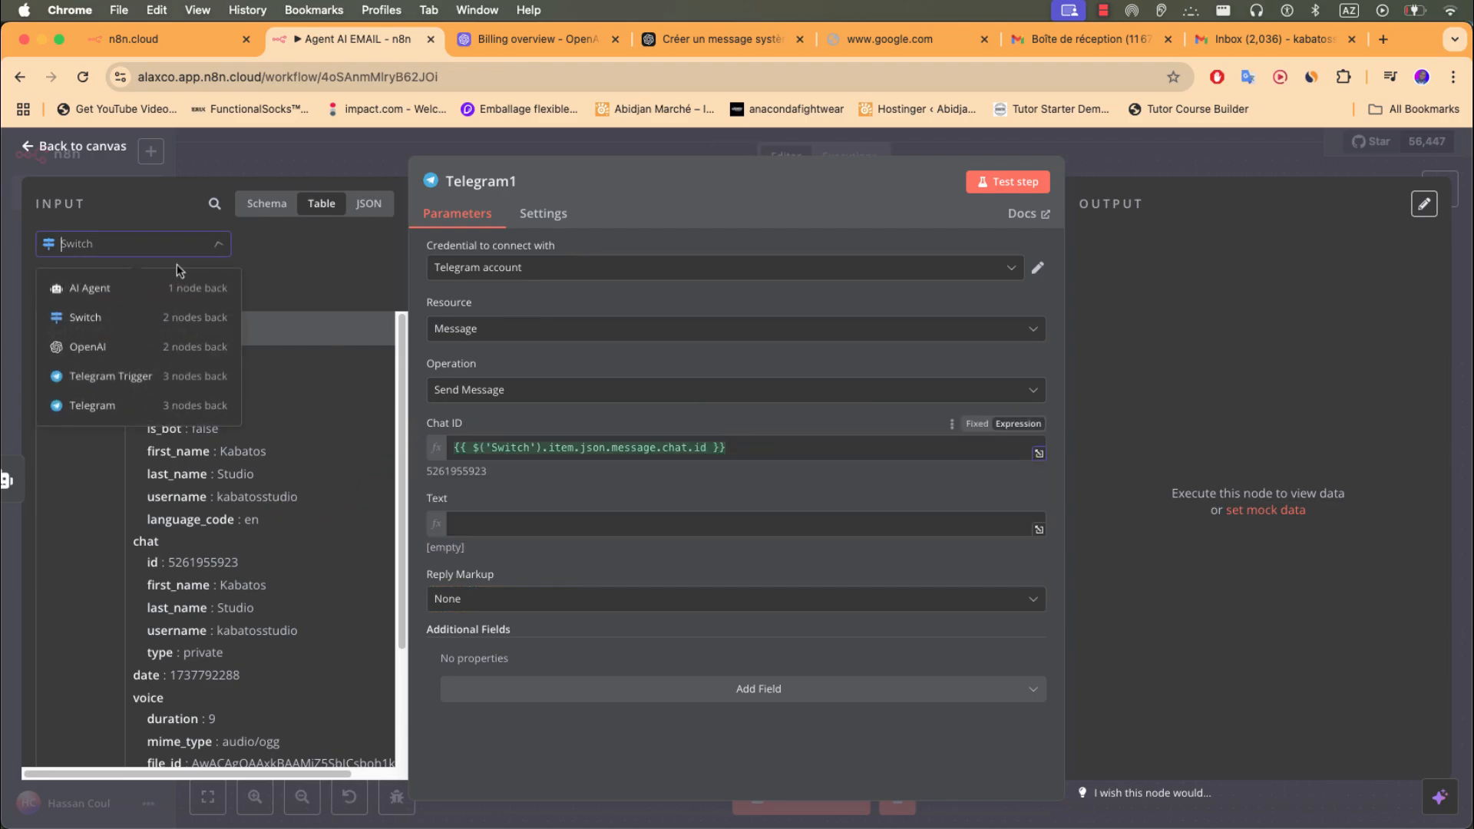
{"action": "left_click", "coordinate": [139, 292]}
{"action": "left_click_drag", "start_coordinate": [77, 301], "coordinate": [491, 536]}
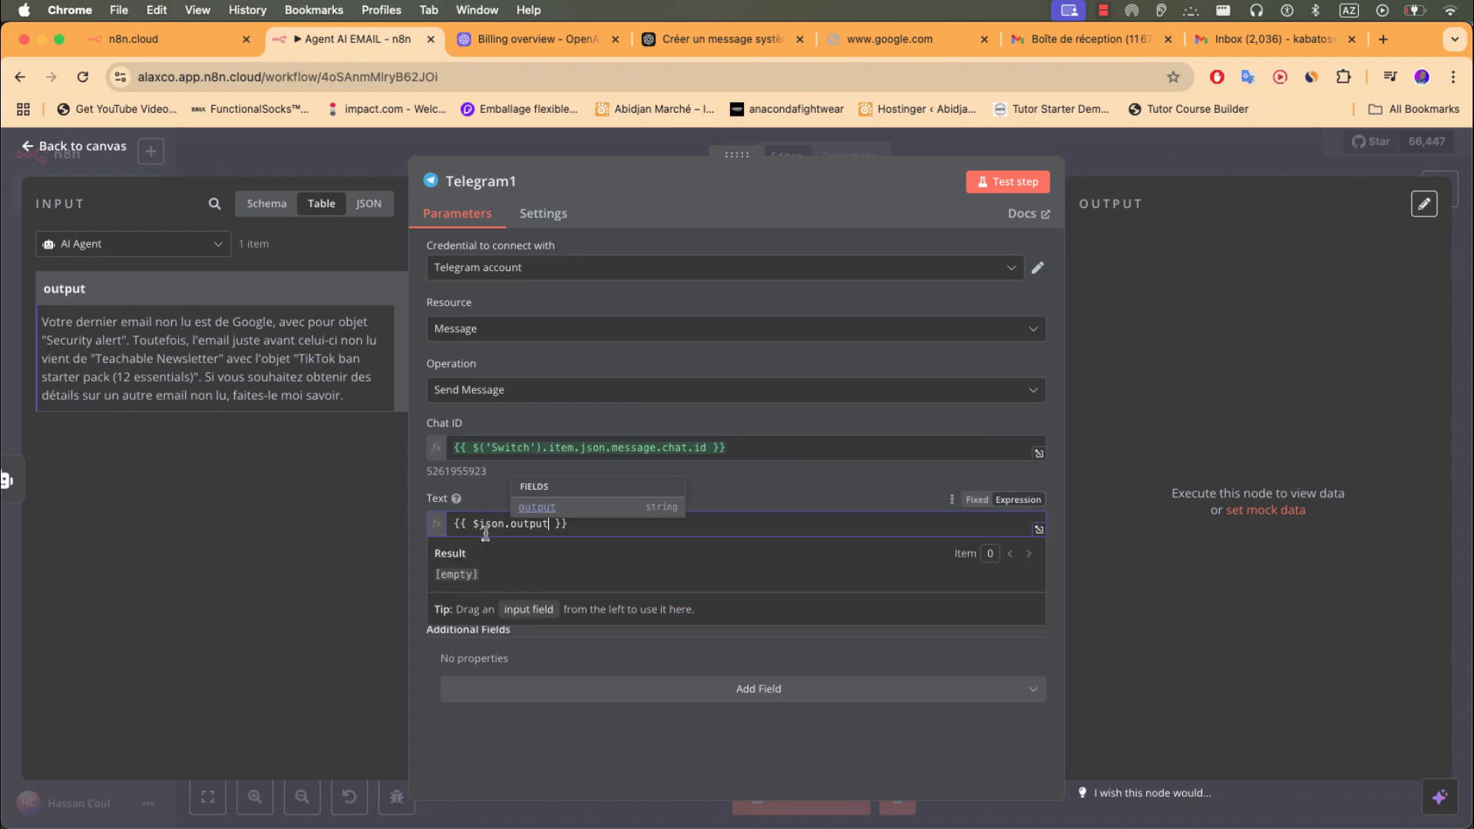
{"action": "left_click", "coordinate": [214, 244]}
{"action": "left_click", "coordinate": [150, 316]}
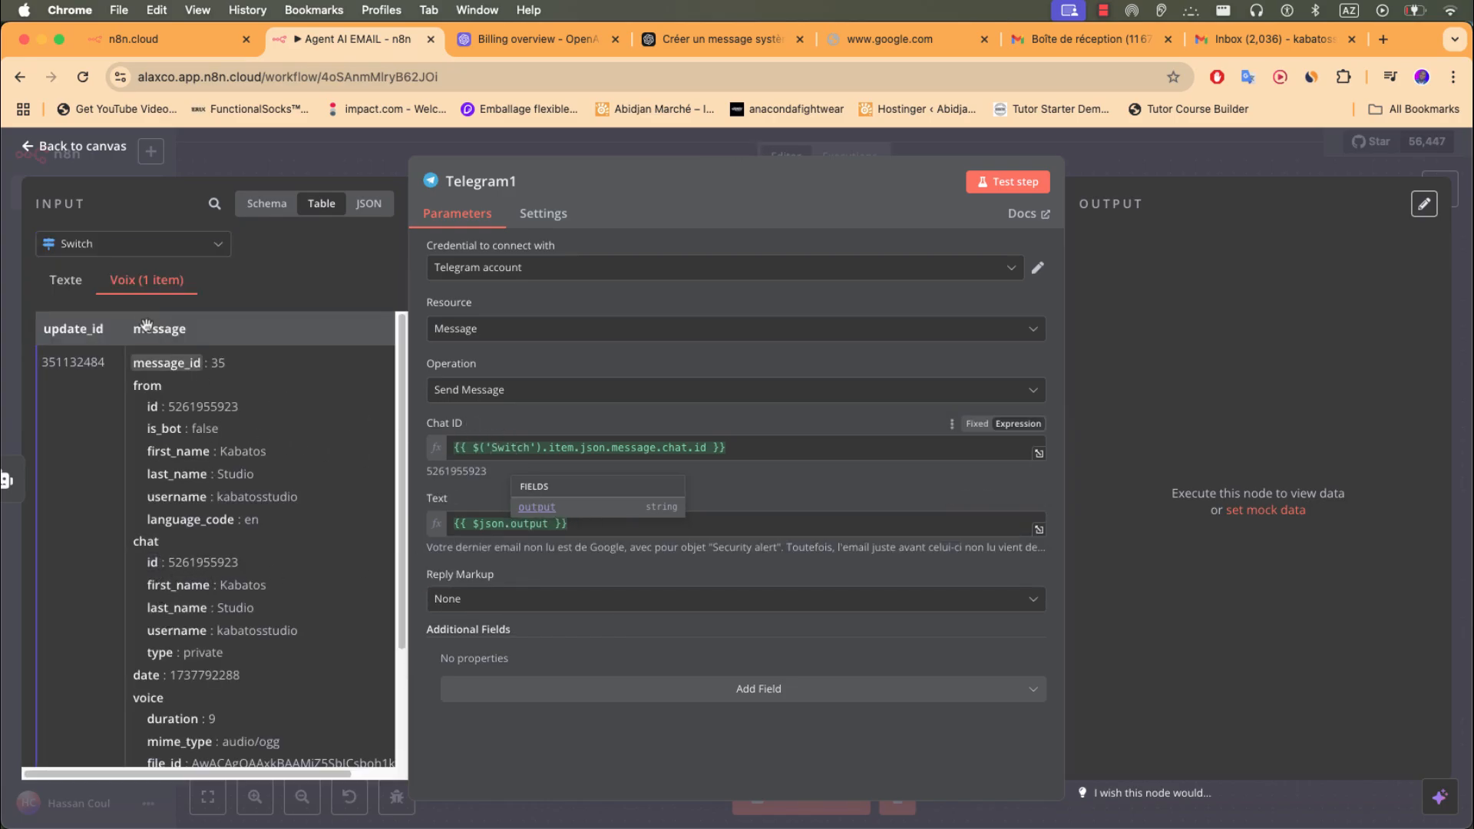
{"action": "left_click", "coordinate": [101, 250]}
{"action": "left_click", "coordinate": [92, 351]}
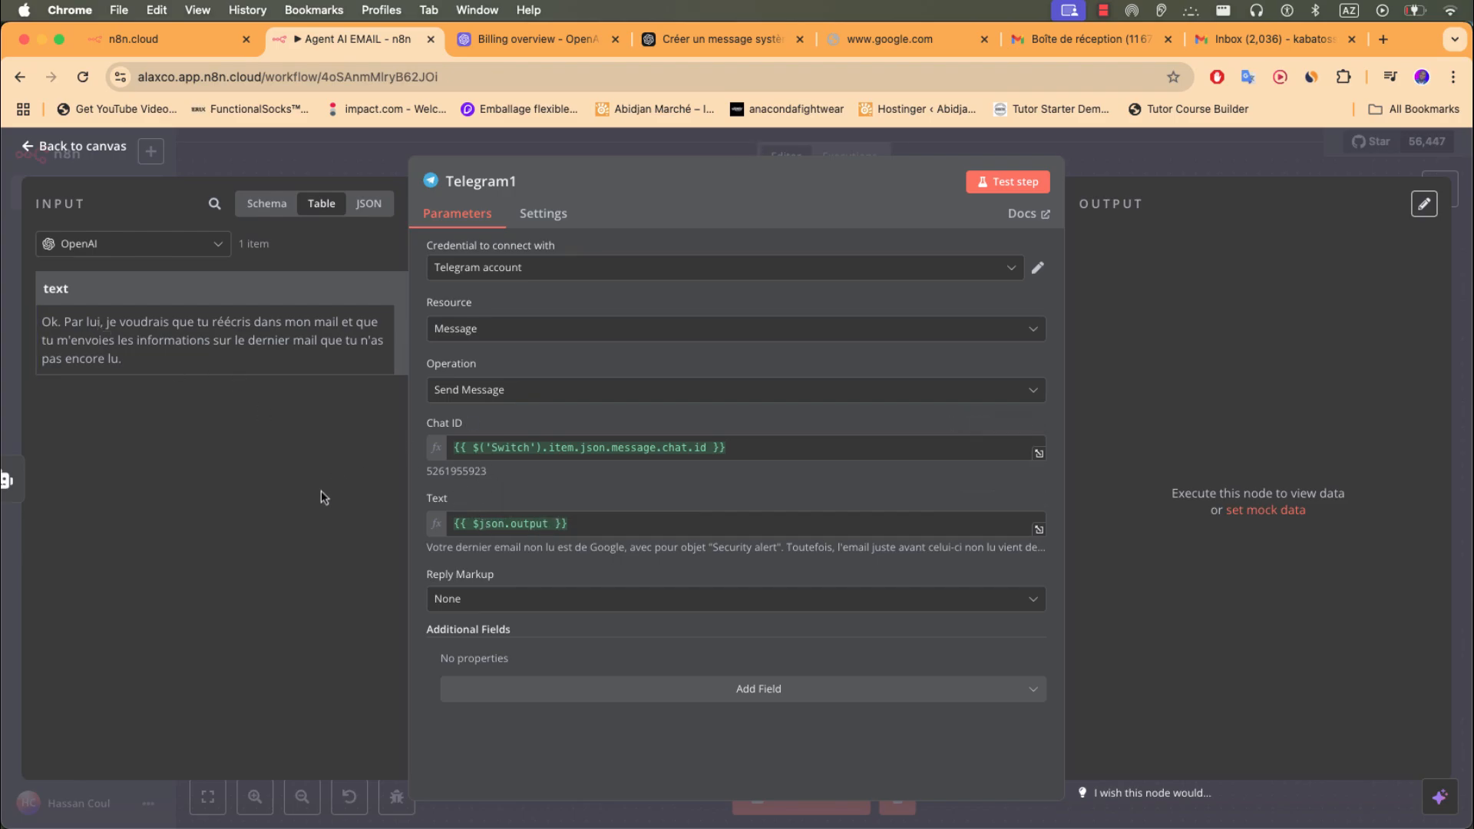
- Return to the canvas and start a new workflow test waiting for Telegram
{"action": "left_click", "coordinate": [276, 151]}
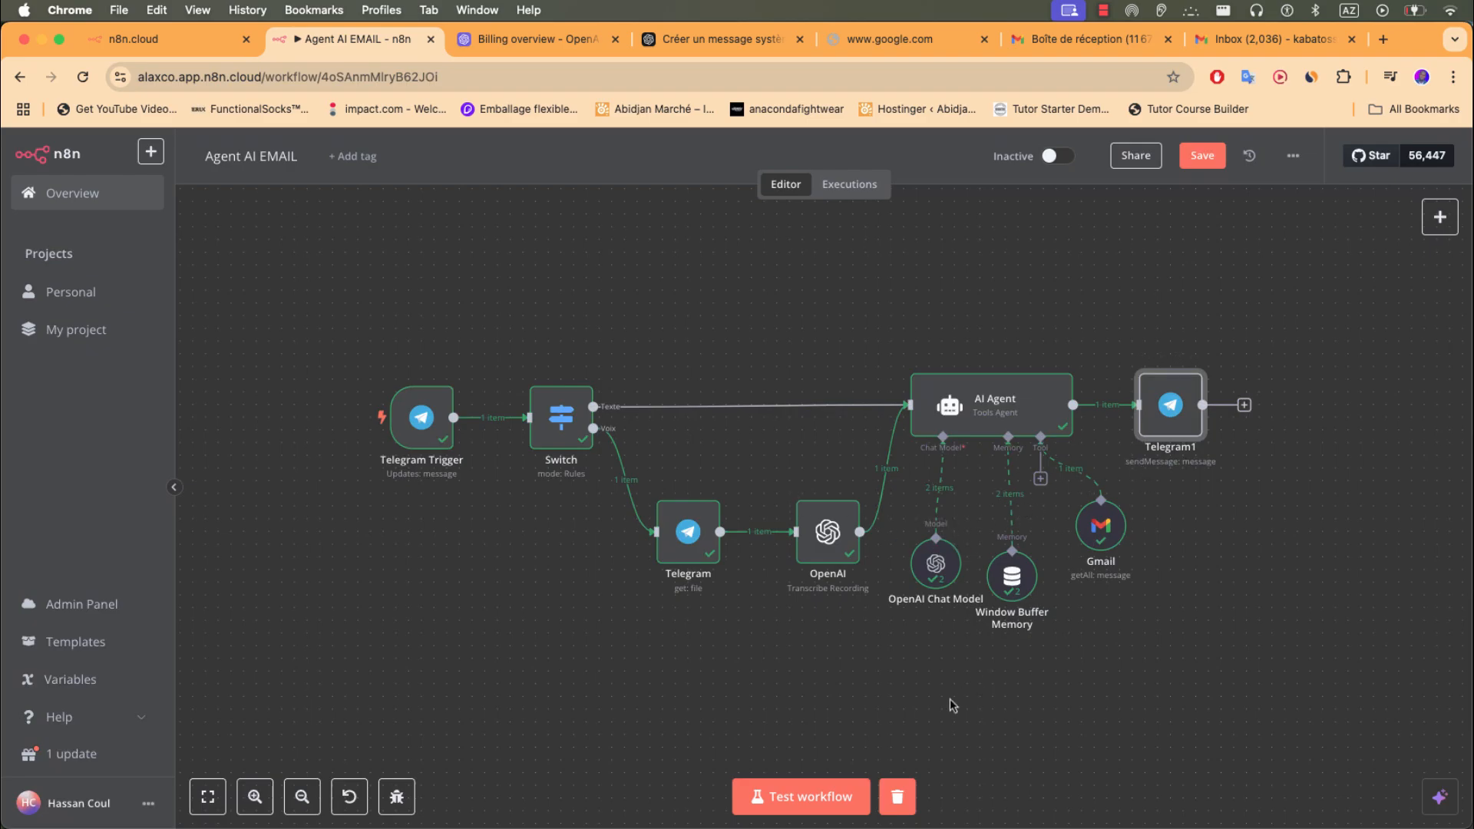
{"action": "left_click", "coordinate": [829, 794]}
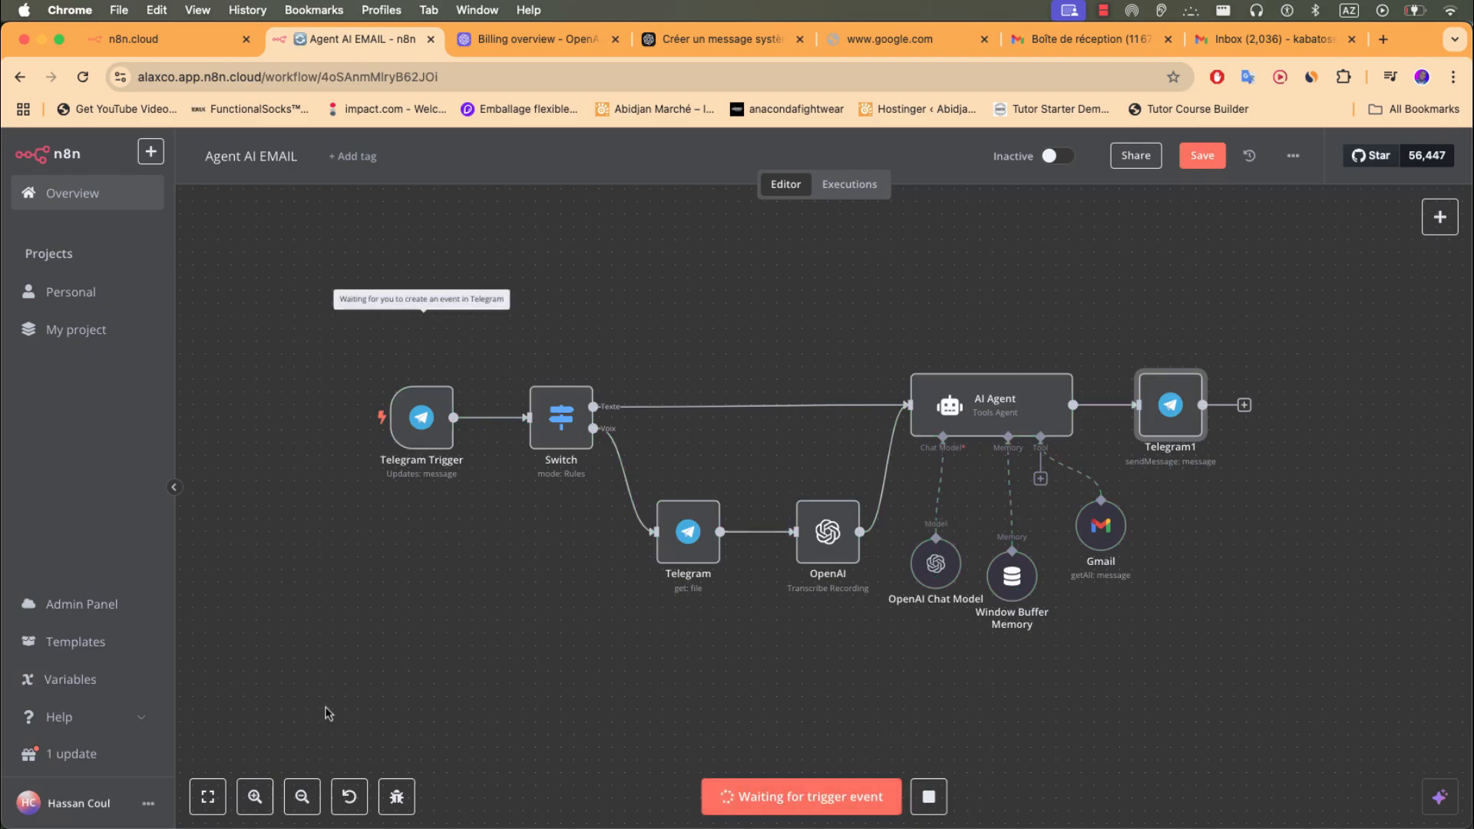
{"action": "key", "text": "super+Tab"}
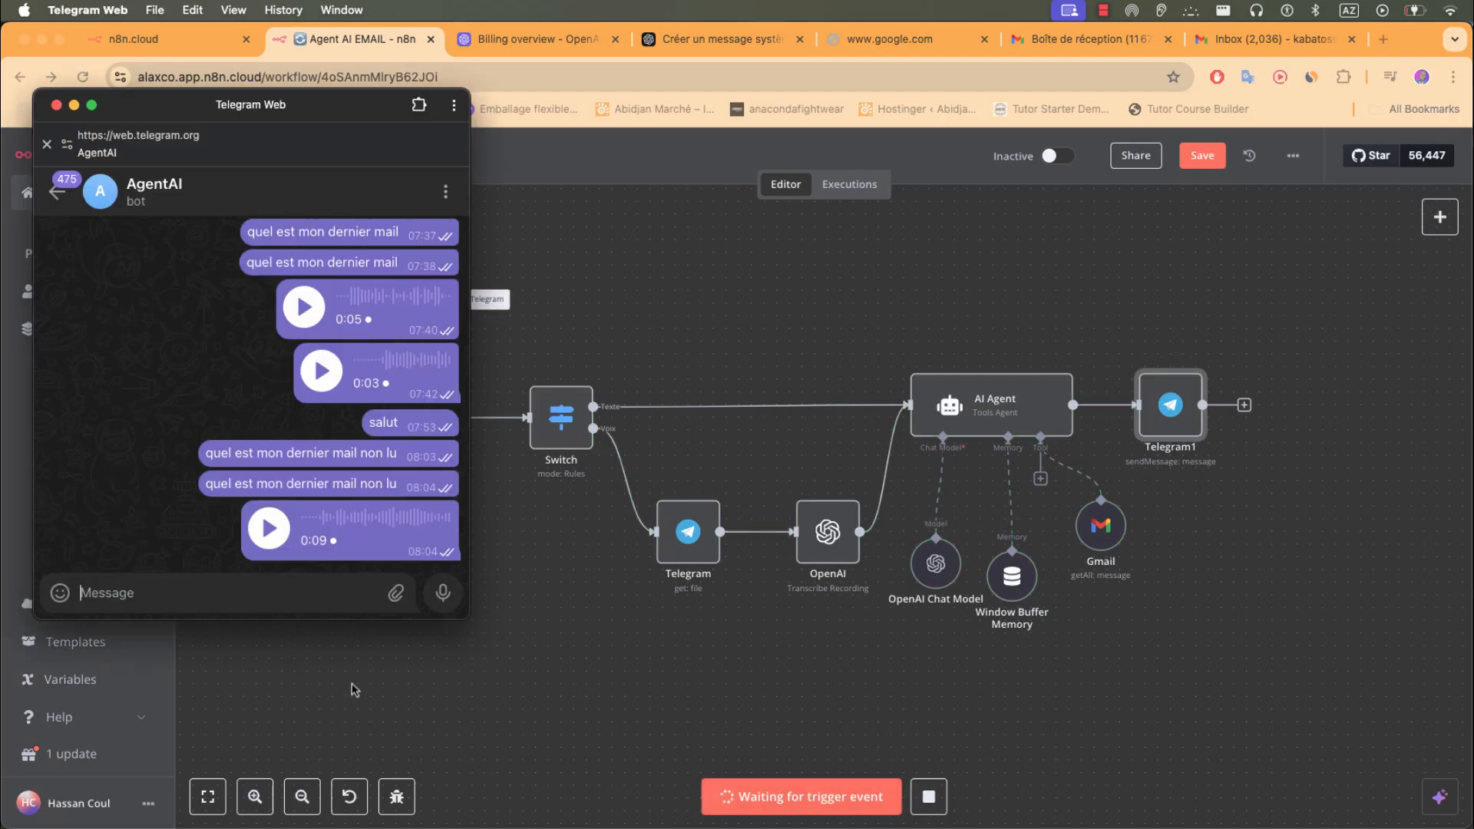
- Resend 'quel est mon dernier mail non lu' to AgentAI and check the Security alert email in Gmail
{"action": "triple_click", "coordinate": [325, 480]}
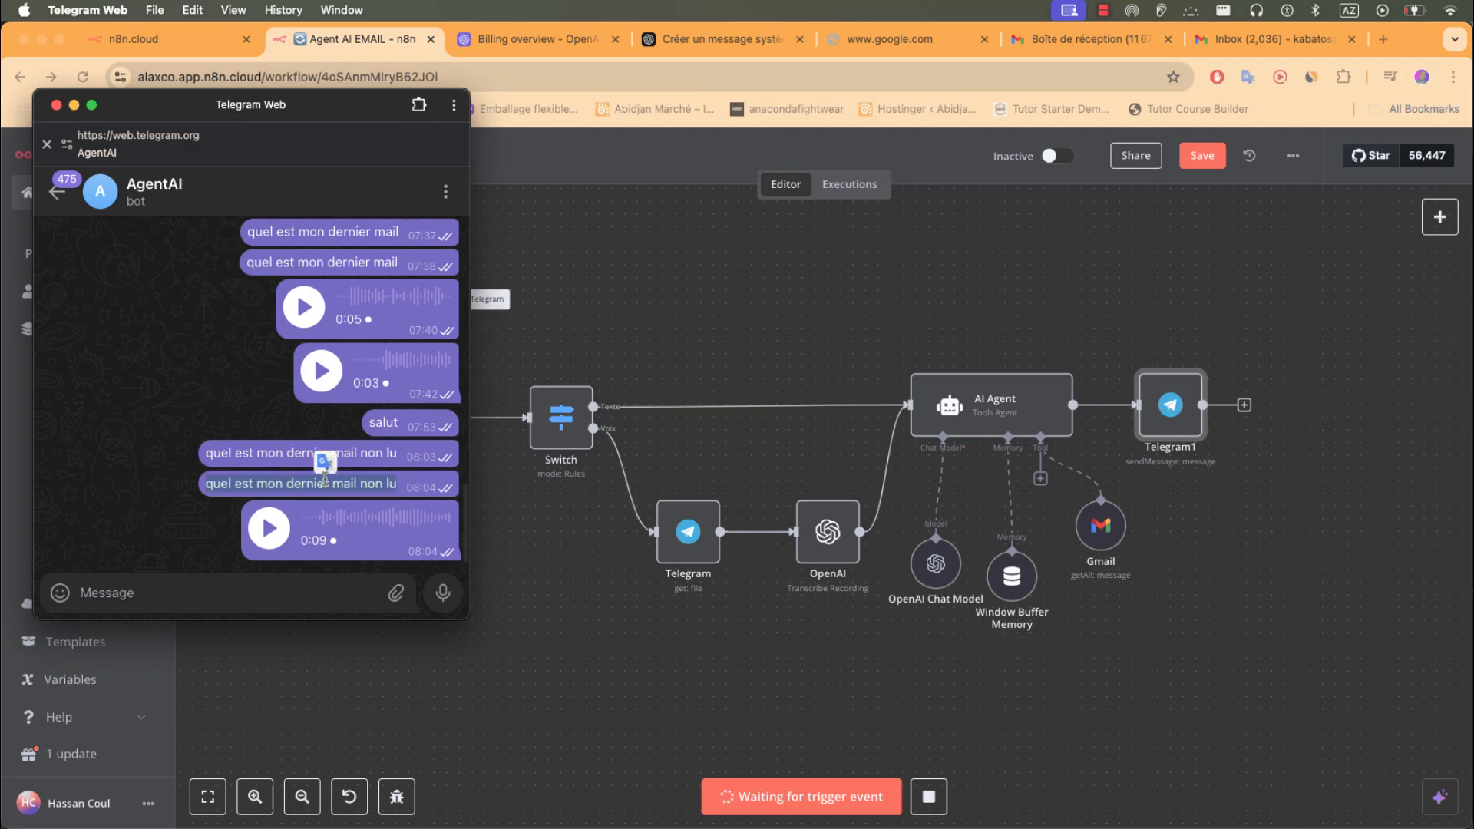
{"action": "key", "text": "super+c"}
{"action": "left_click", "coordinate": [208, 593]}
{"action": "key", "text": "super+v"}
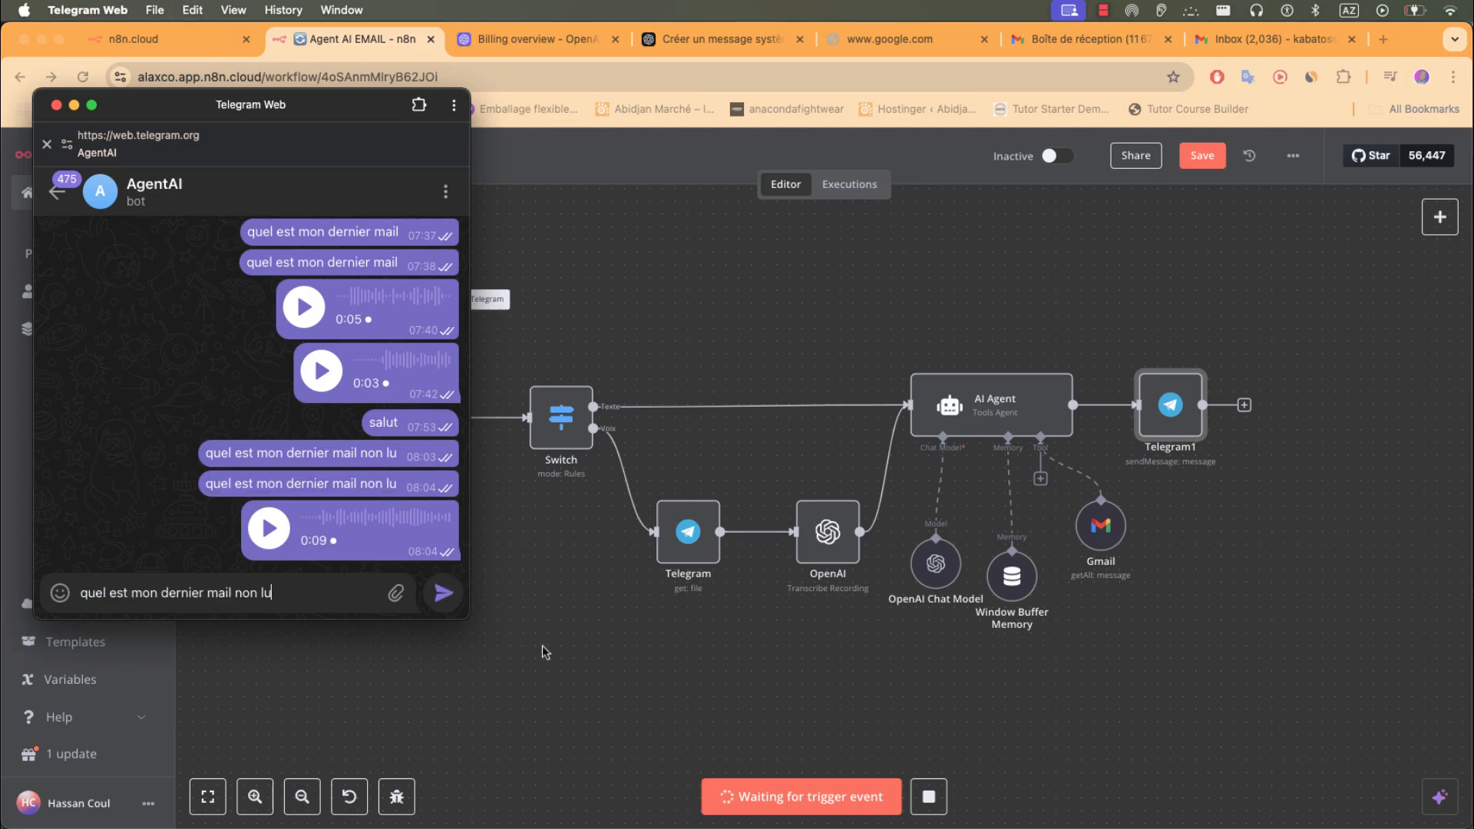
{"action": "key", "text": "Return"}
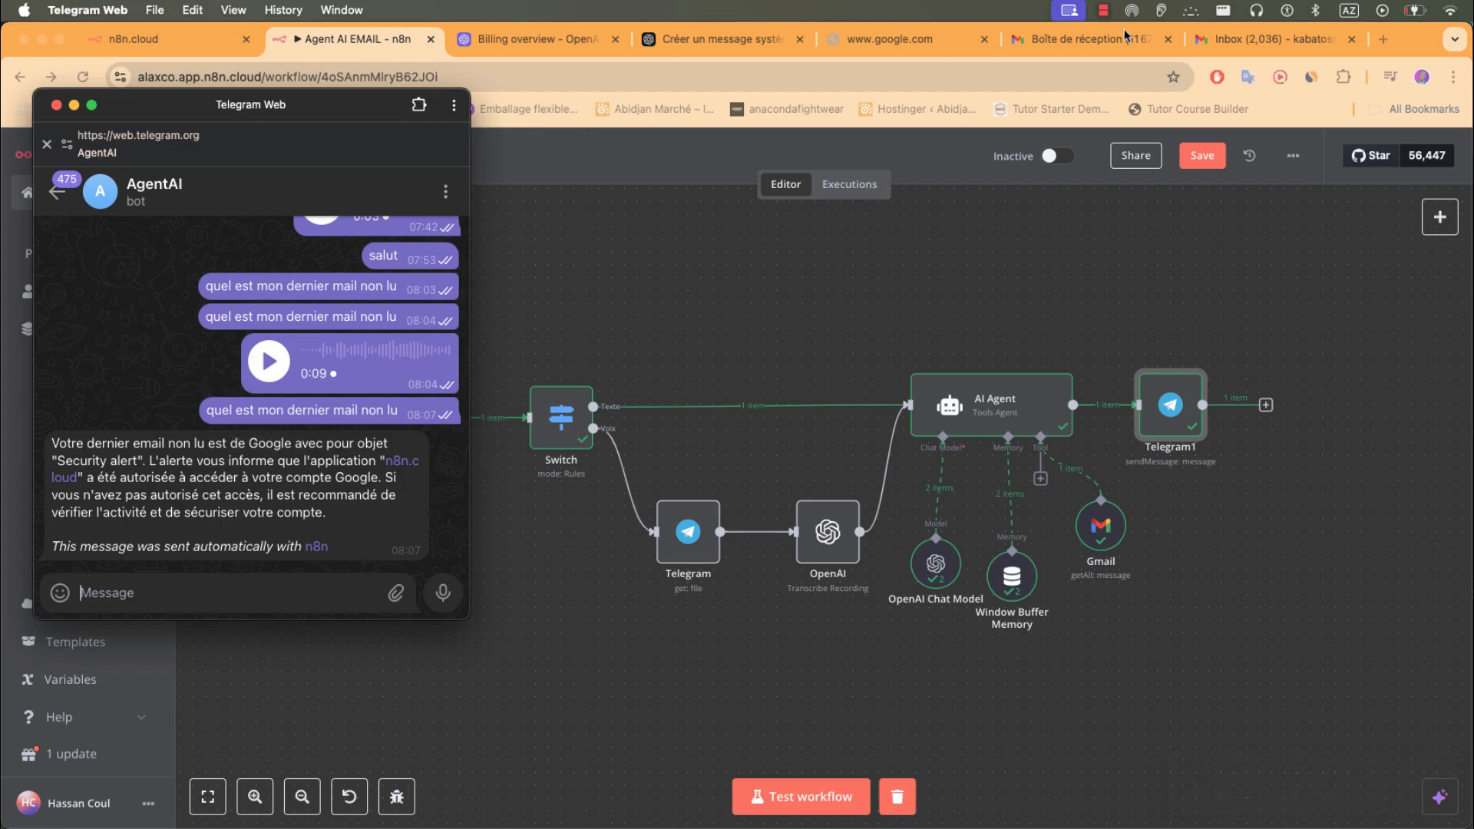
{"action": "left_click", "coordinate": [1305, 43]}
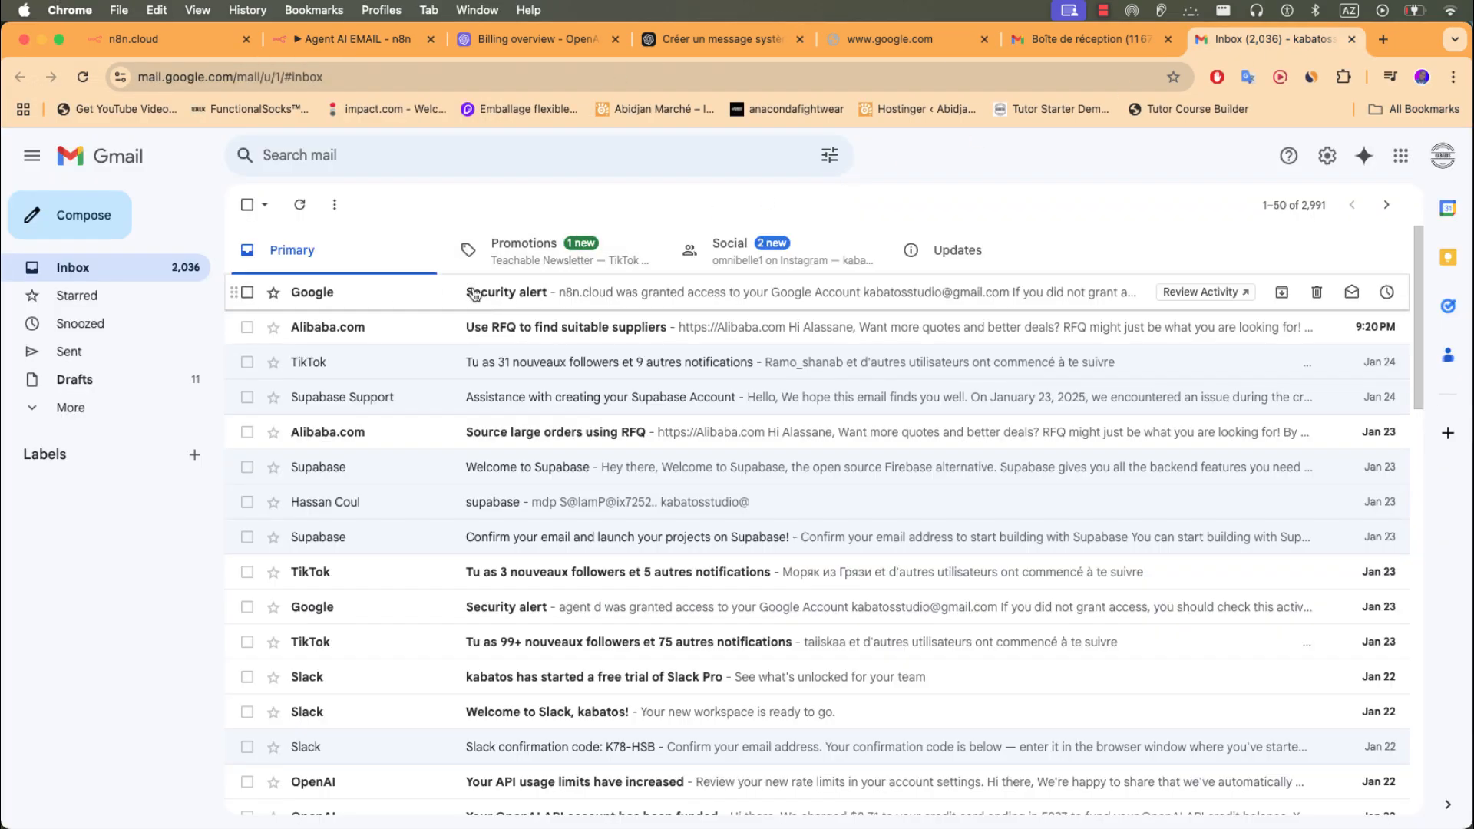
- In the second Gmail account, compose a test email to the main account with subject 'Simple'
{"action": "left_click", "coordinate": [1075, 39]}
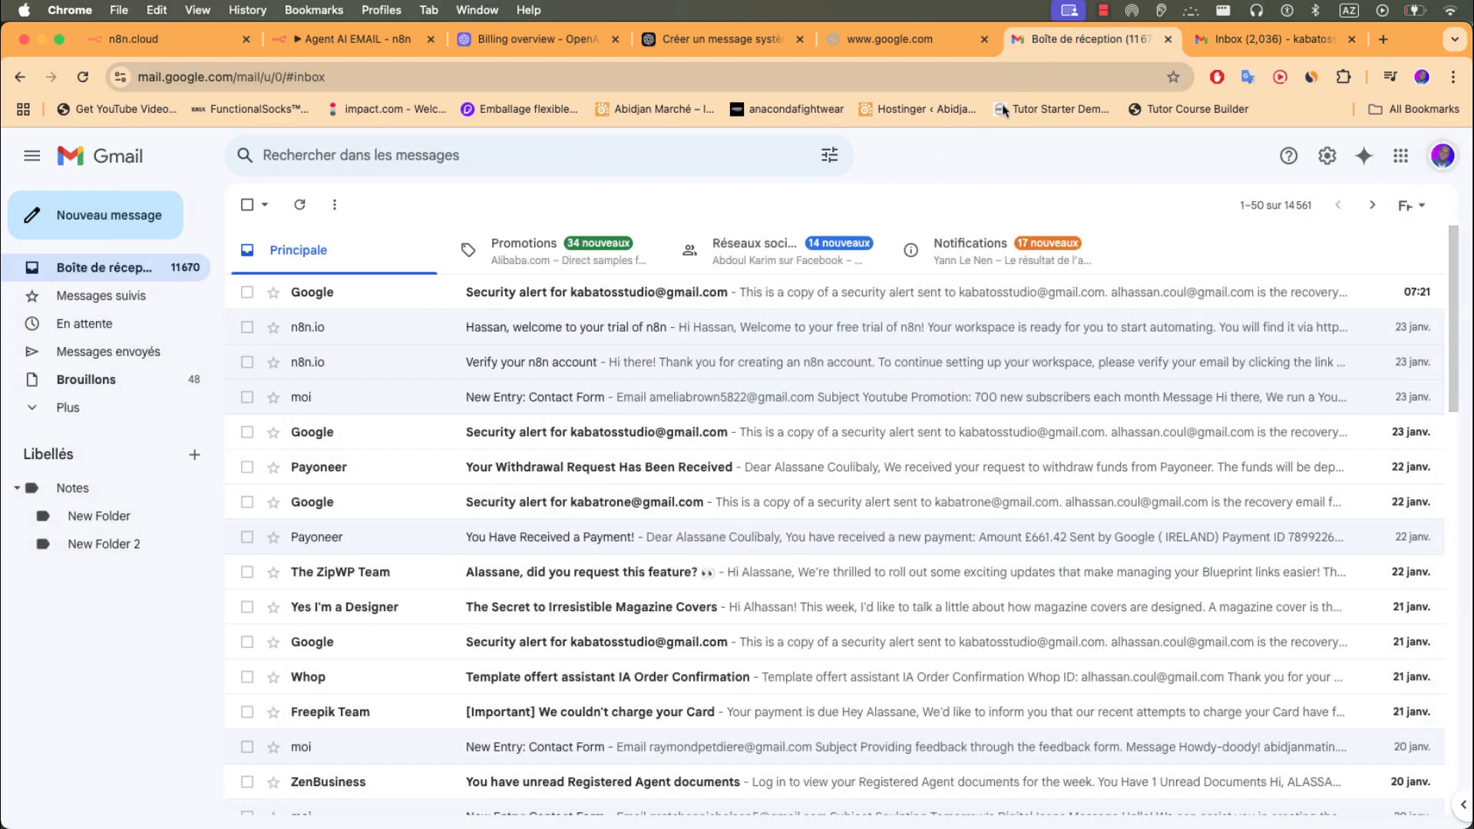
{"action": "left_click", "coordinate": [890, 729]}
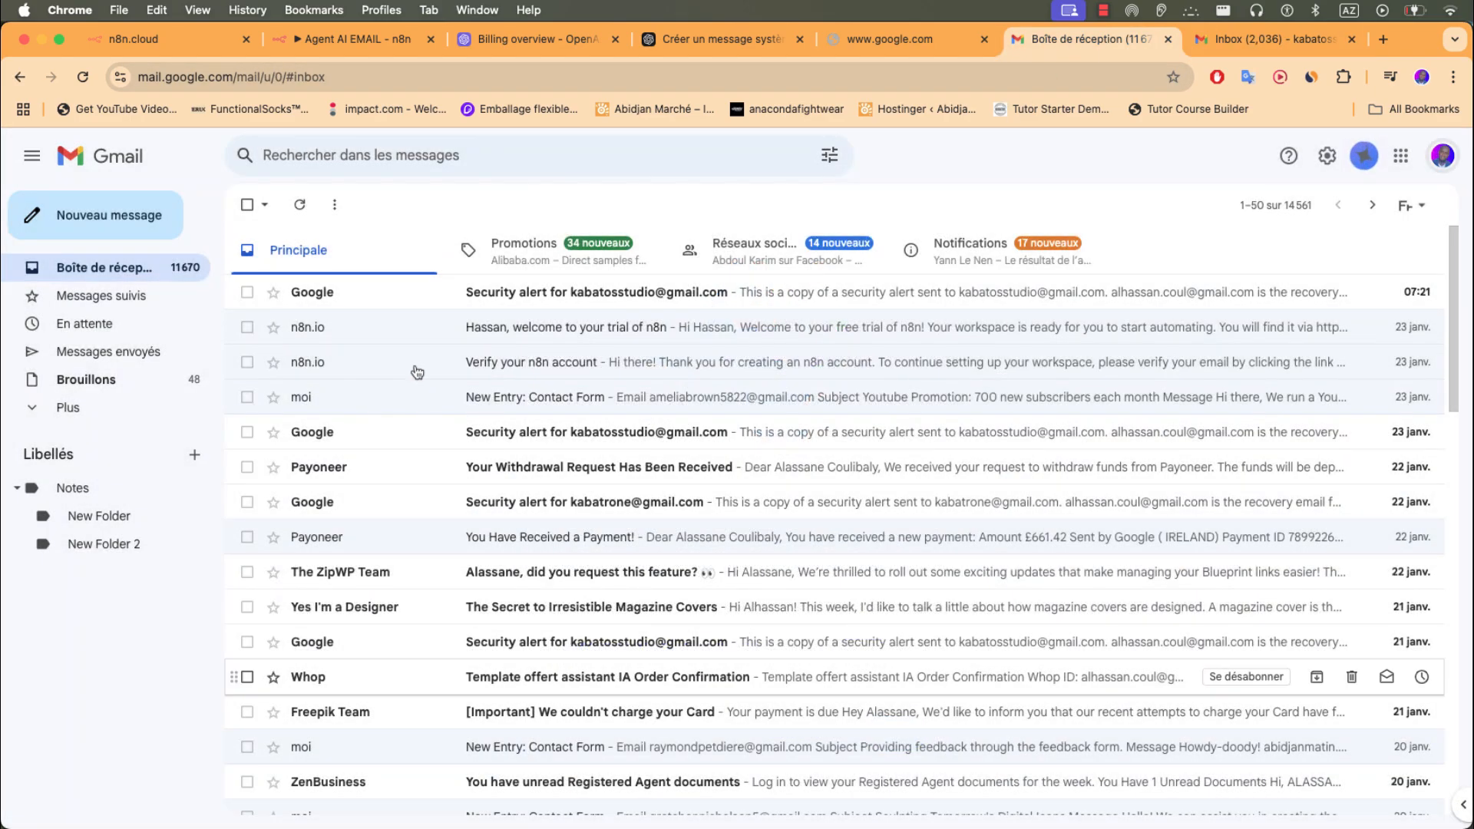
{"action": "left_click", "coordinate": [112, 215]}
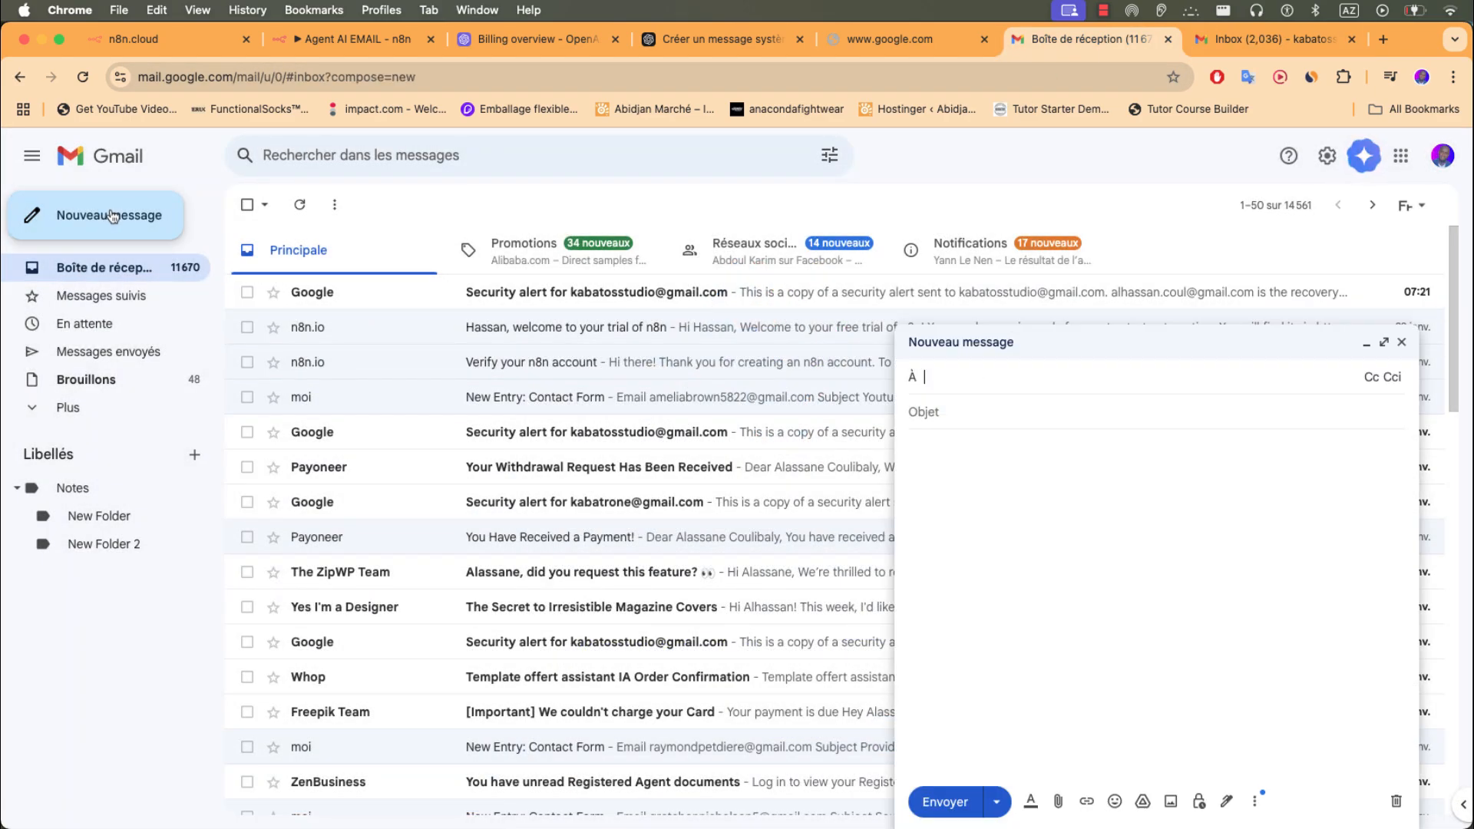
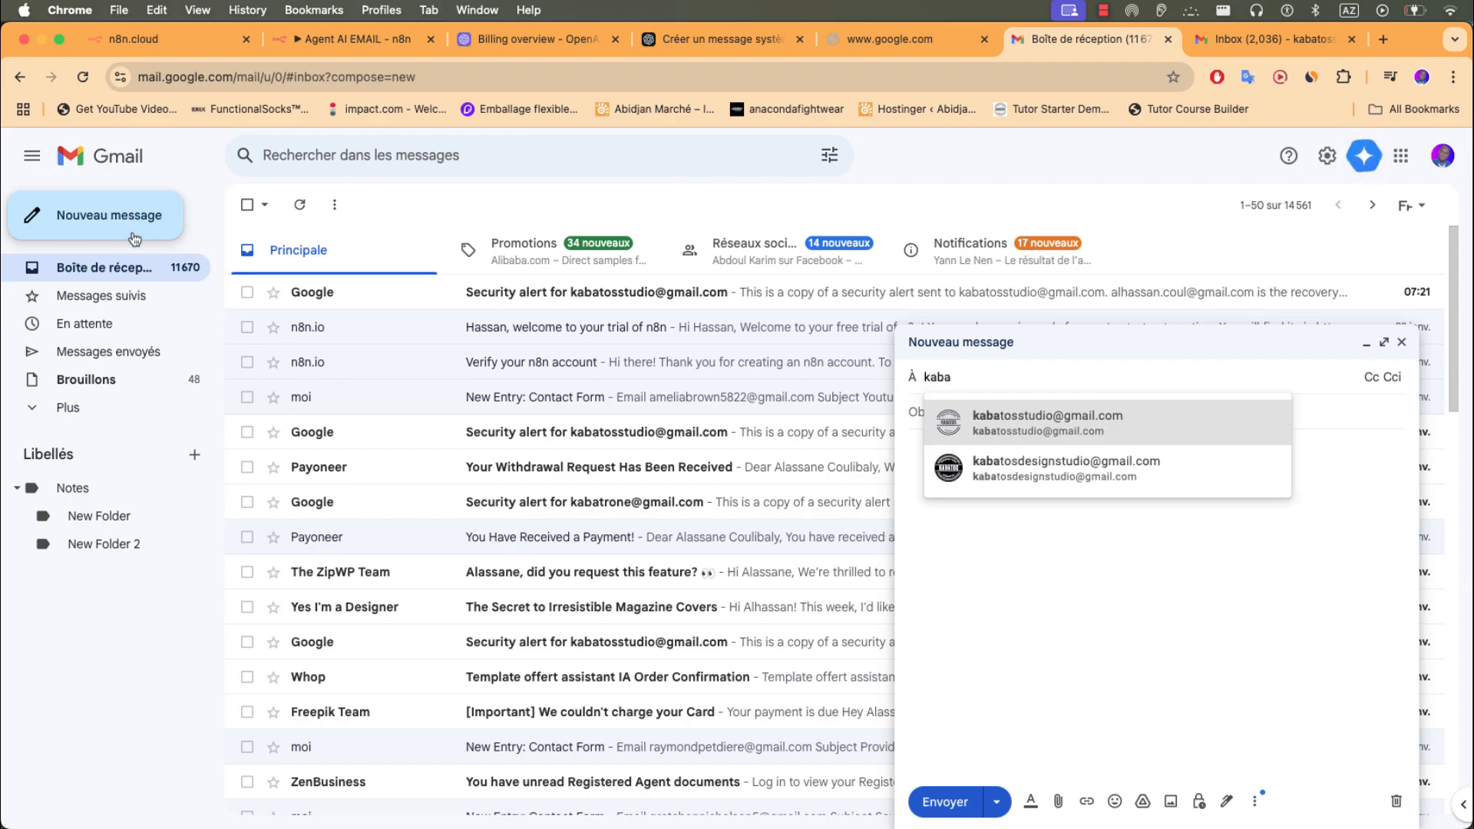
{"action": "left_click", "coordinate": [990, 418]}
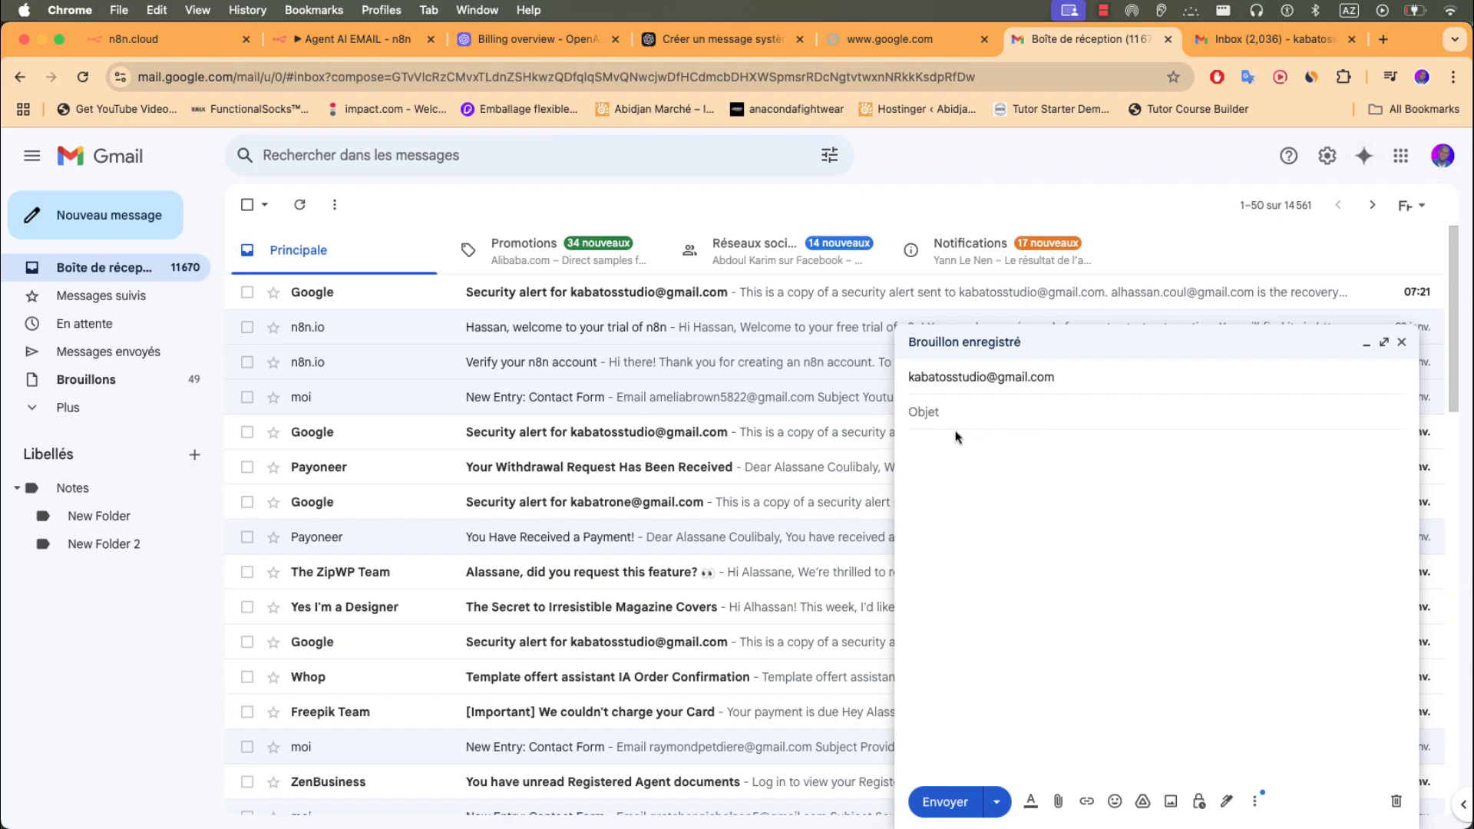
{"action": "type", "text": "Simple"}
{"action": "left_click", "coordinate": [956, 437]}
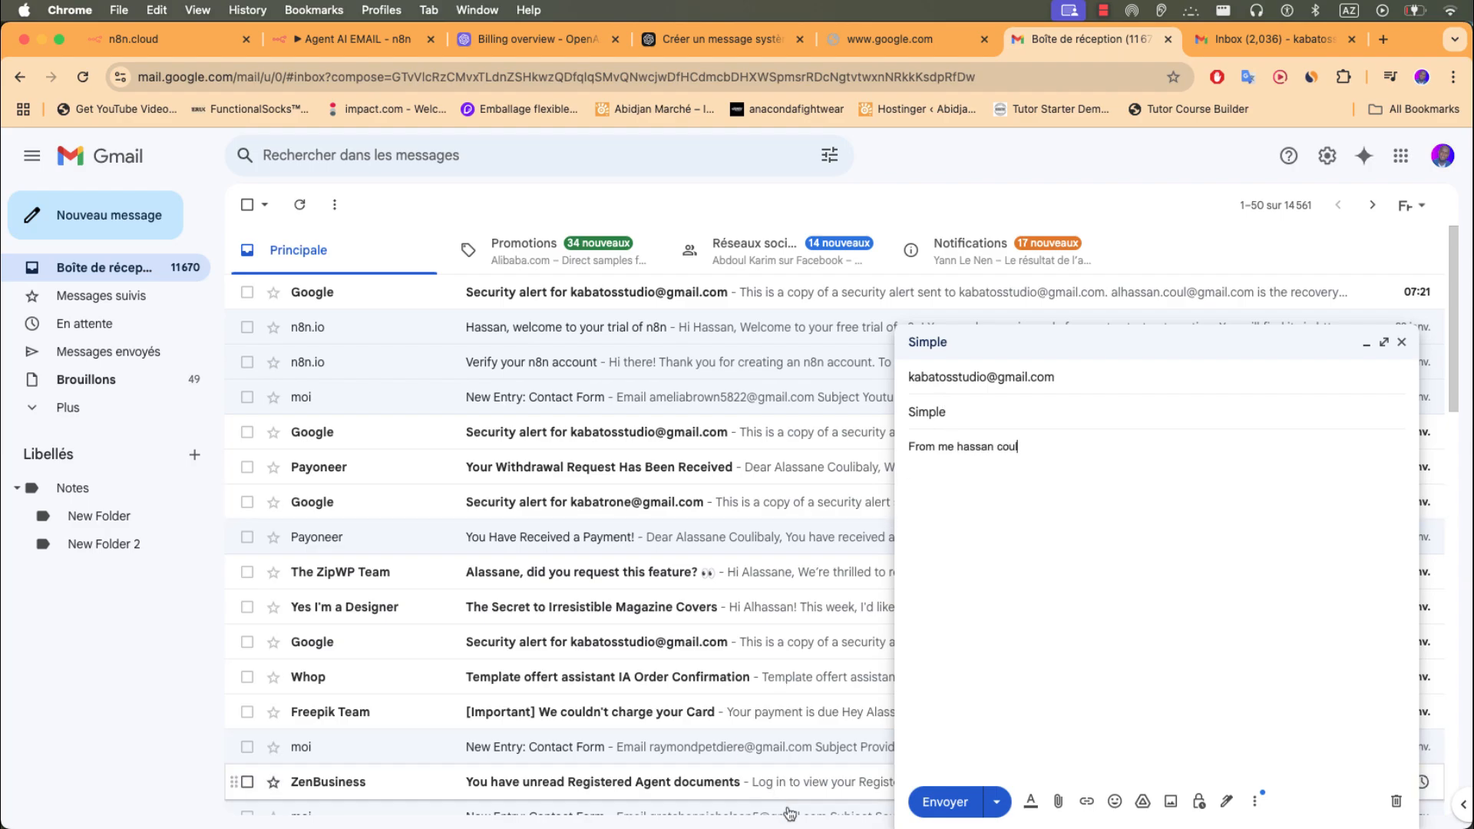
- Send the 'Simple' email, confirm it arrived unread in the main inbox, and return to n8n
{"action": "left_click", "coordinate": [943, 800]}
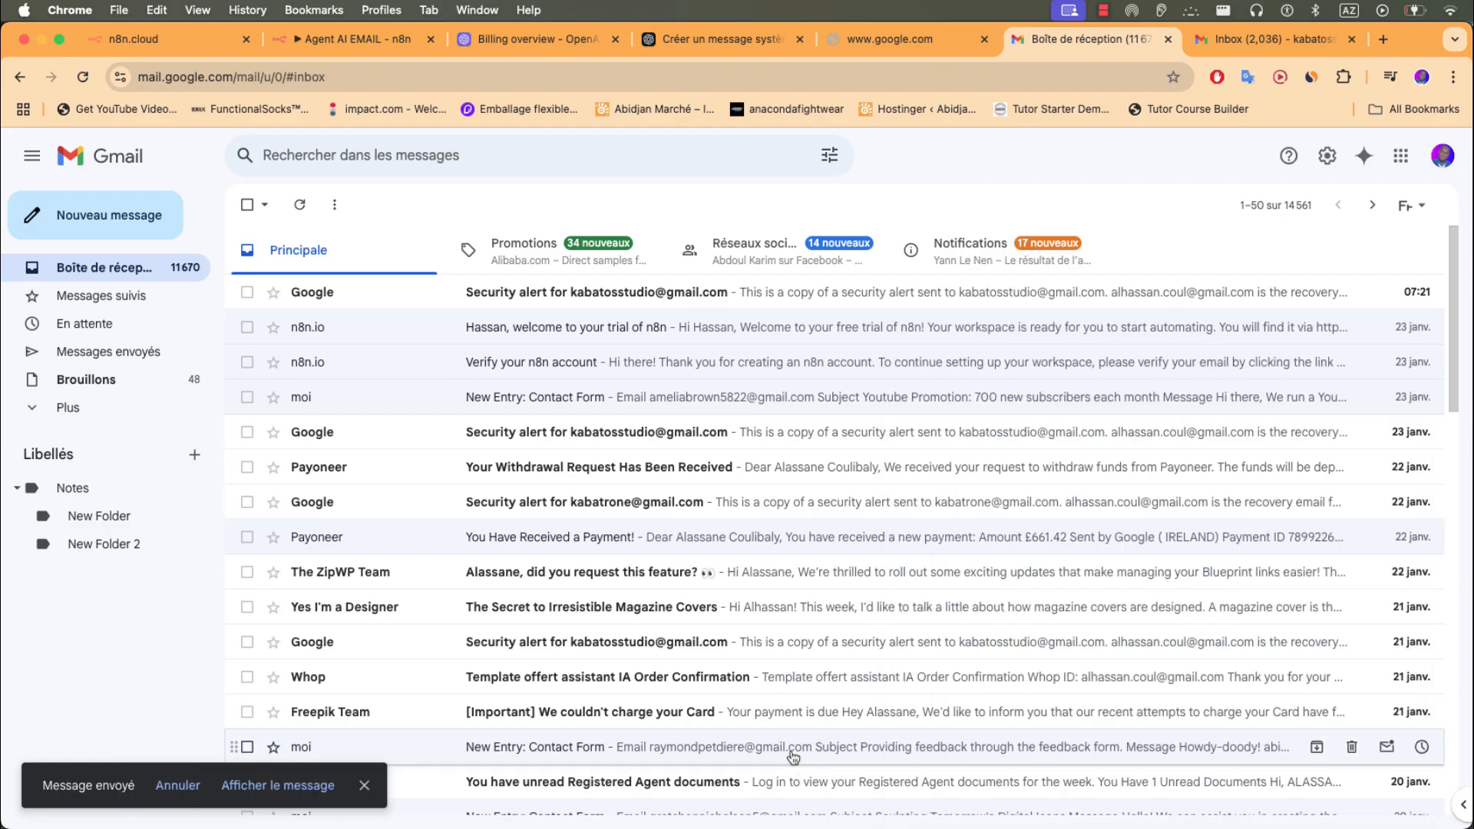
{"action": "left_click", "coordinate": [1267, 38]}
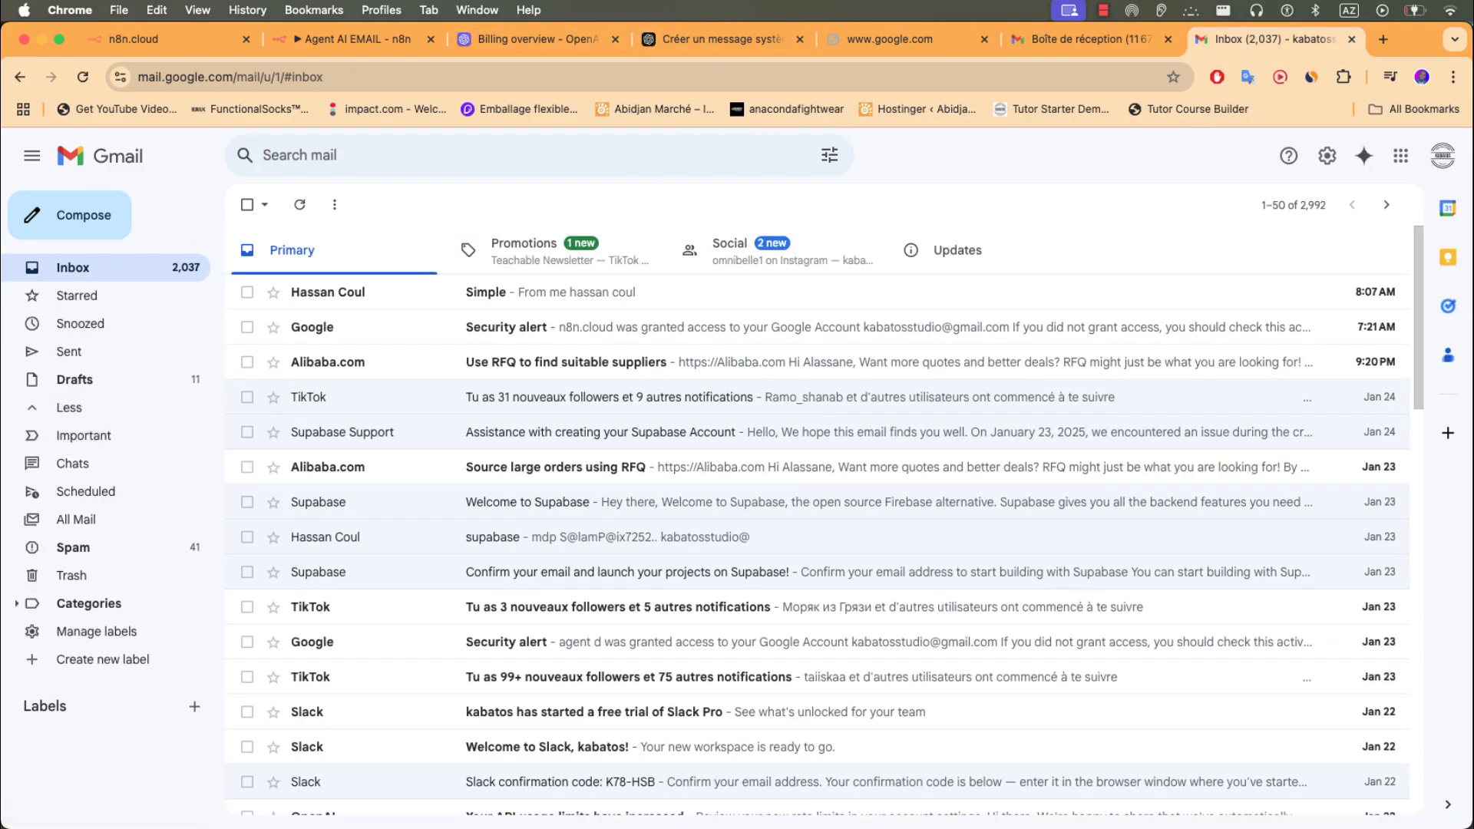
{"action": "left_click", "coordinate": [376, 39]}
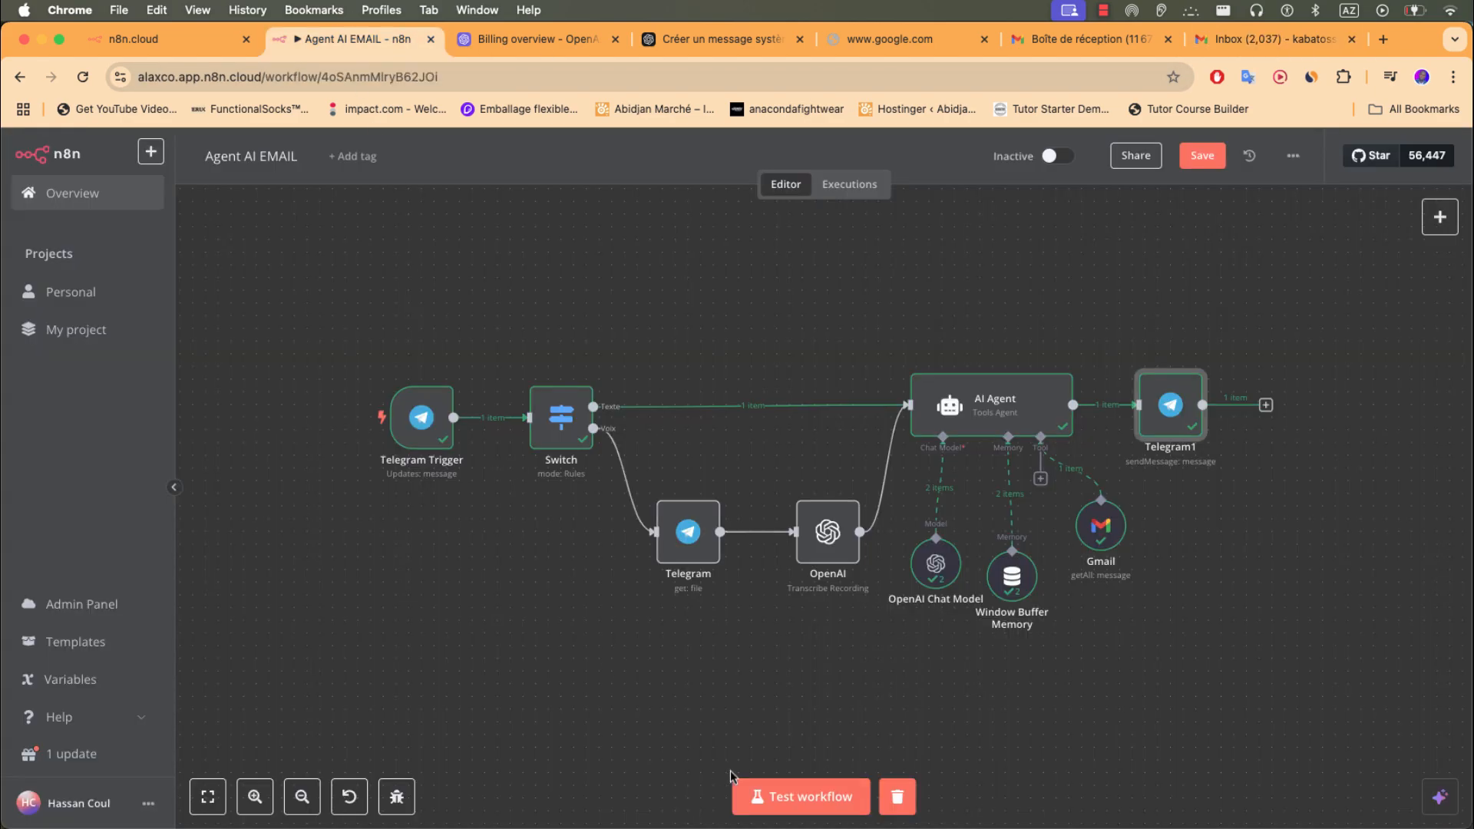
- Start a test run and send the AgentAI bot two voice requests about unsent drafts and unread mail
{"action": "left_click", "coordinate": [827, 805]}
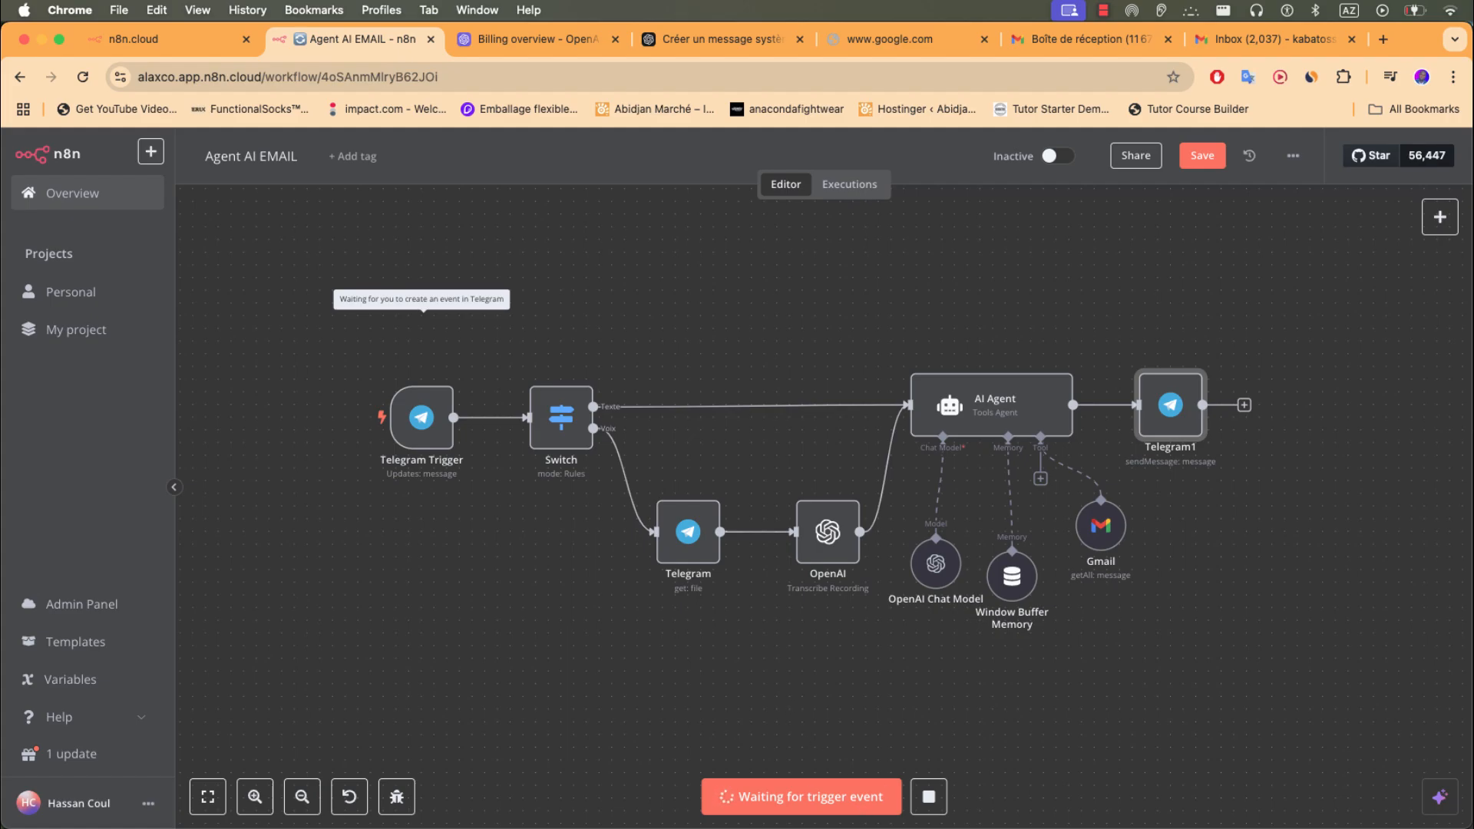
{"action": "key", "text": "super+Tab"}
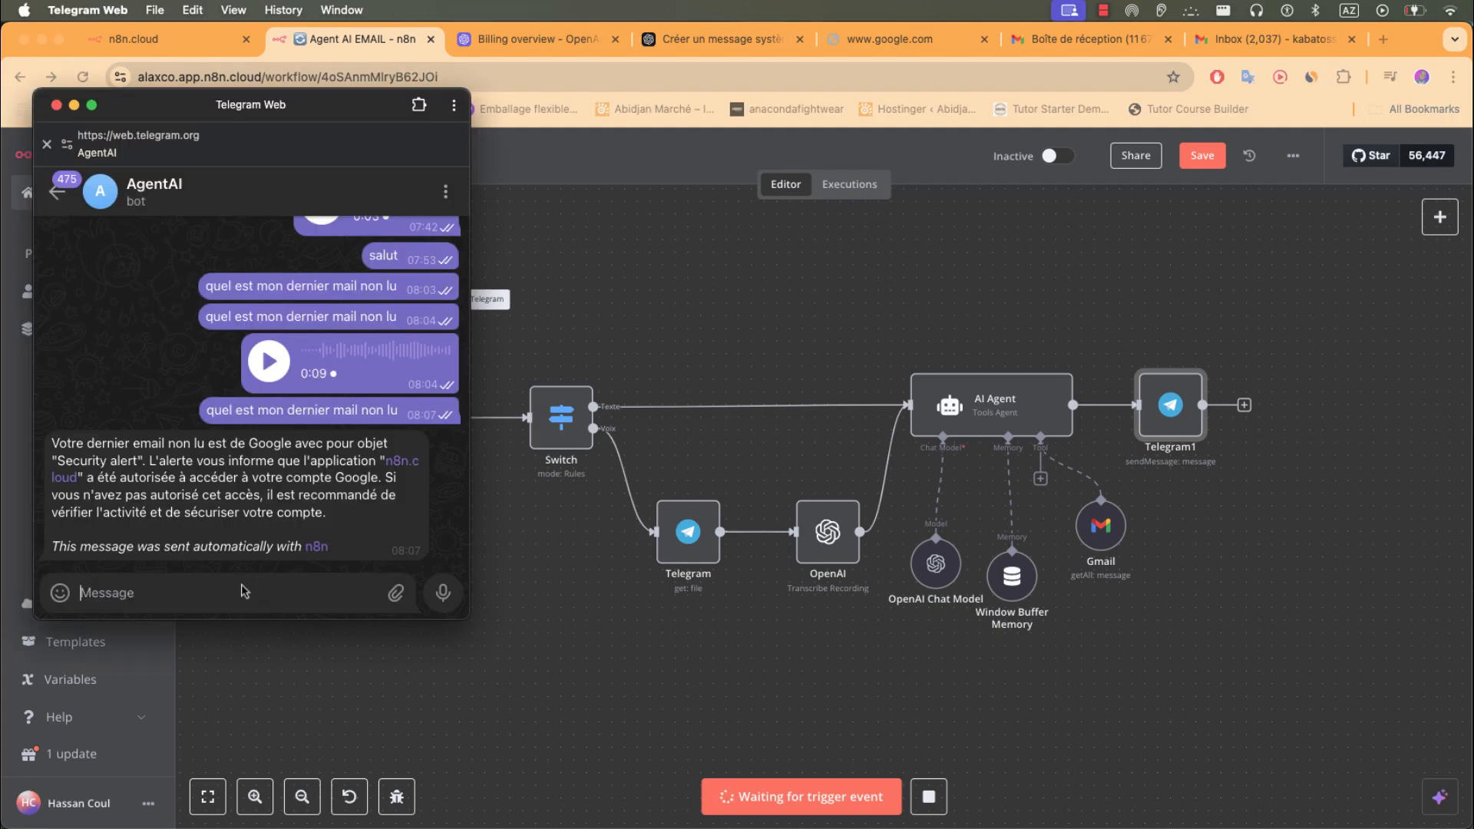
{"action": "left_click", "coordinate": [445, 597]}
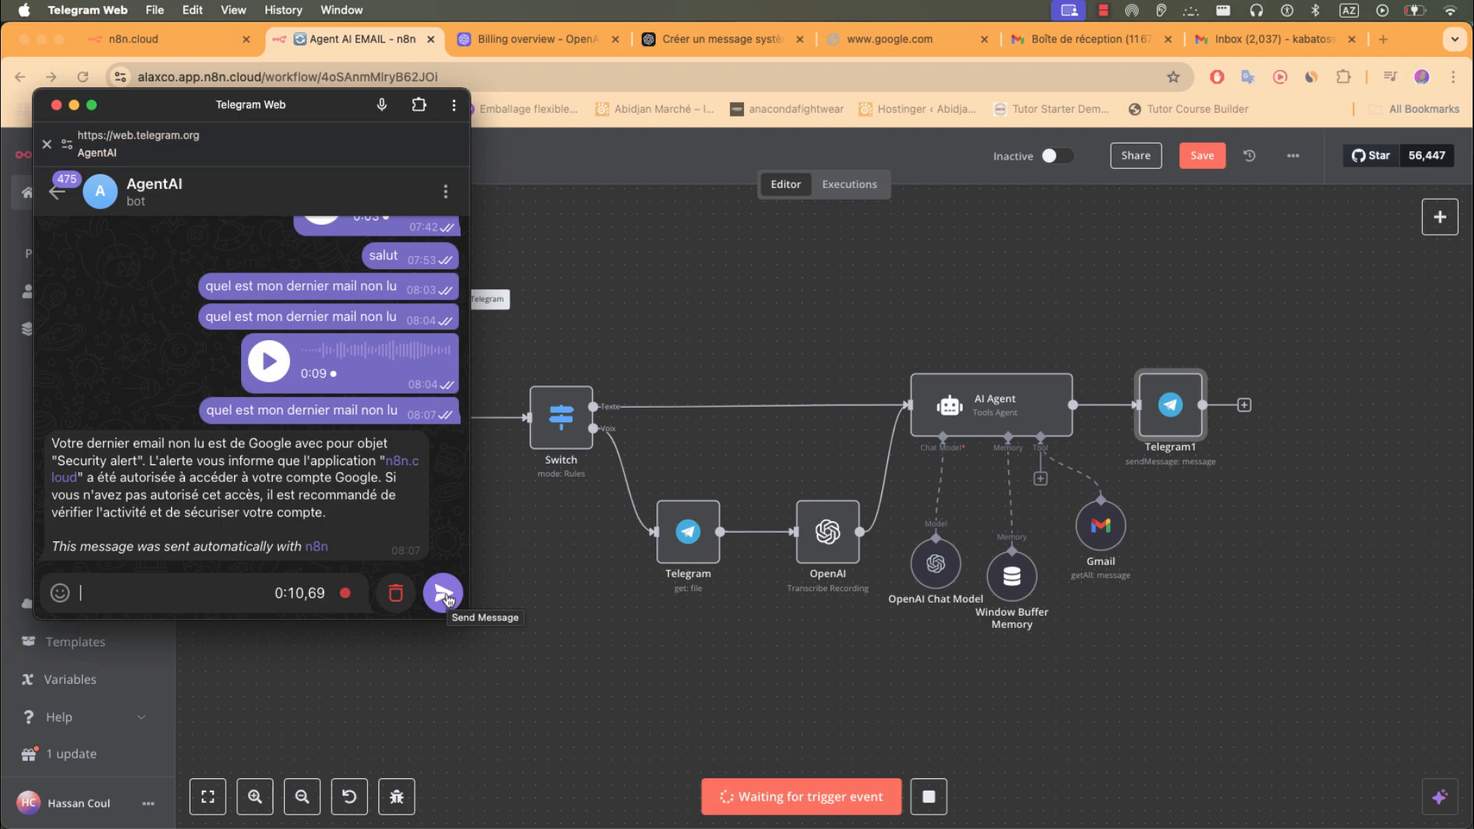
{"action": "left_click", "coordinate": [444, 594]}
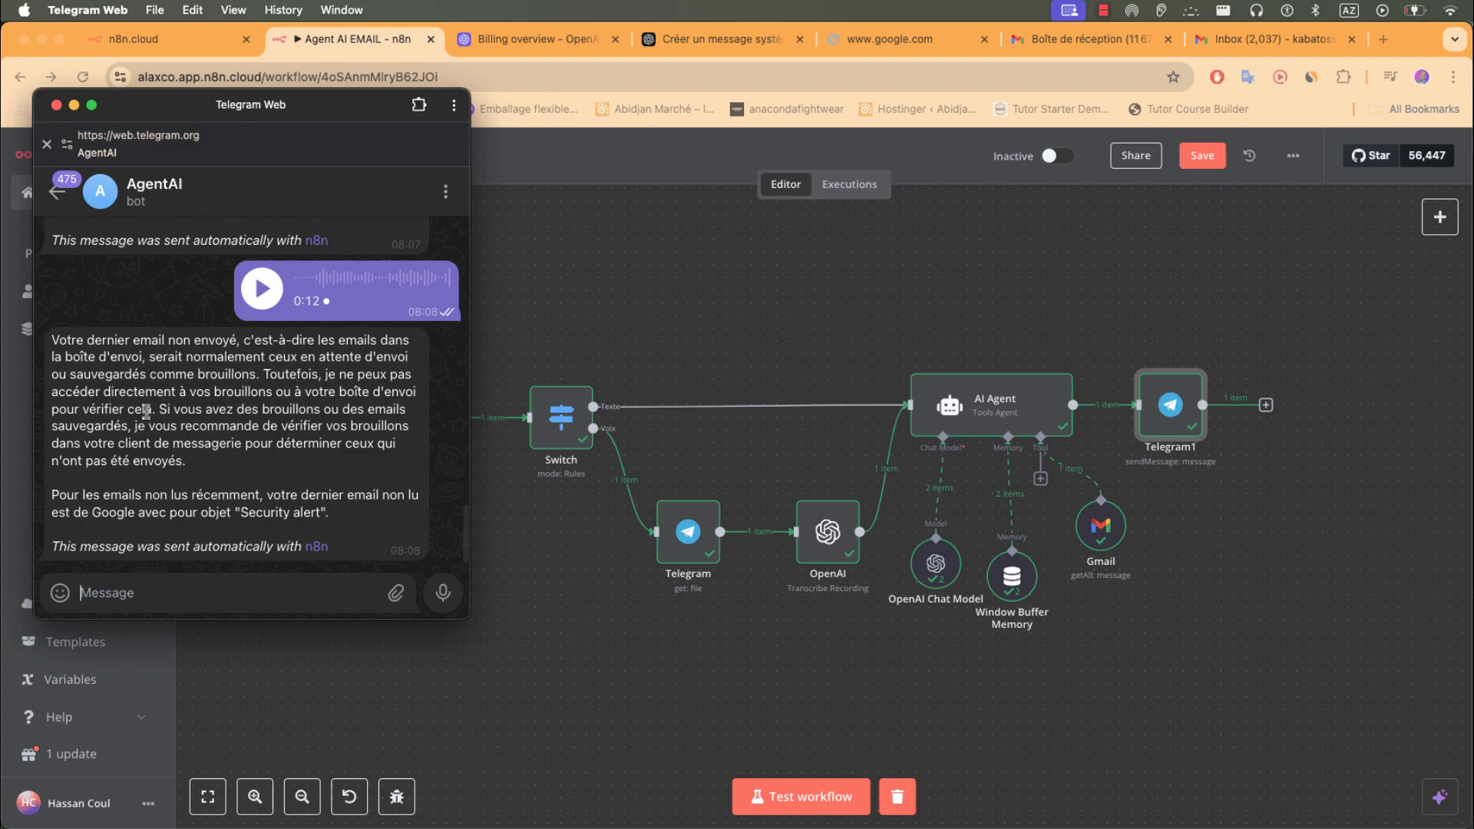
{"action": "left_click", "coordinate": [440, 595]}
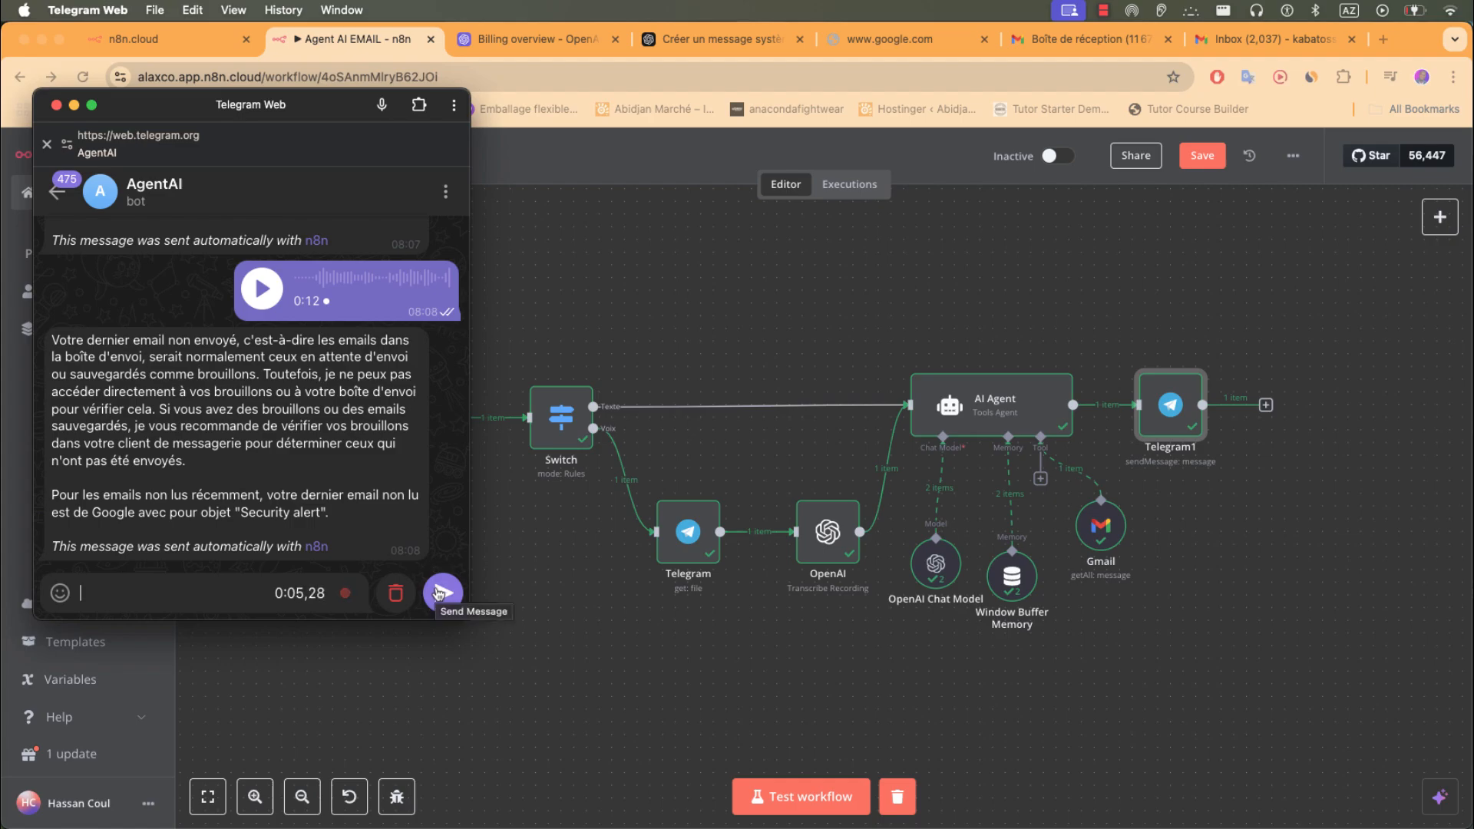
{"action": "left_click", "coordinate": [440, 594]}
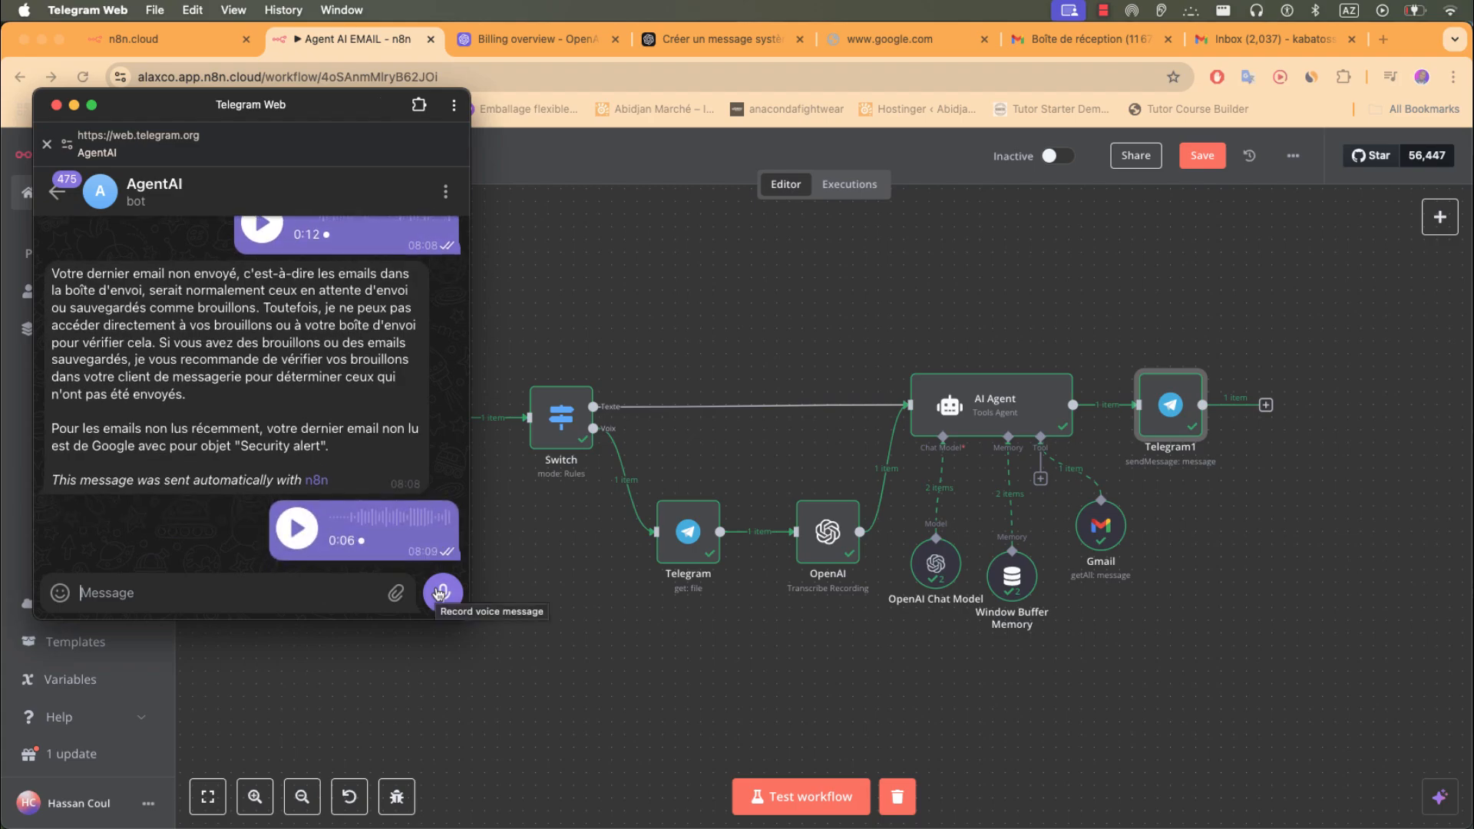
- Run the test so the bot replies that 'Simple' is the latest unread email, then return to n8n
{"action": "left_click", "coordinate": [816, 803]}
{"action": "left_click", "coordinate": [816, 804]}
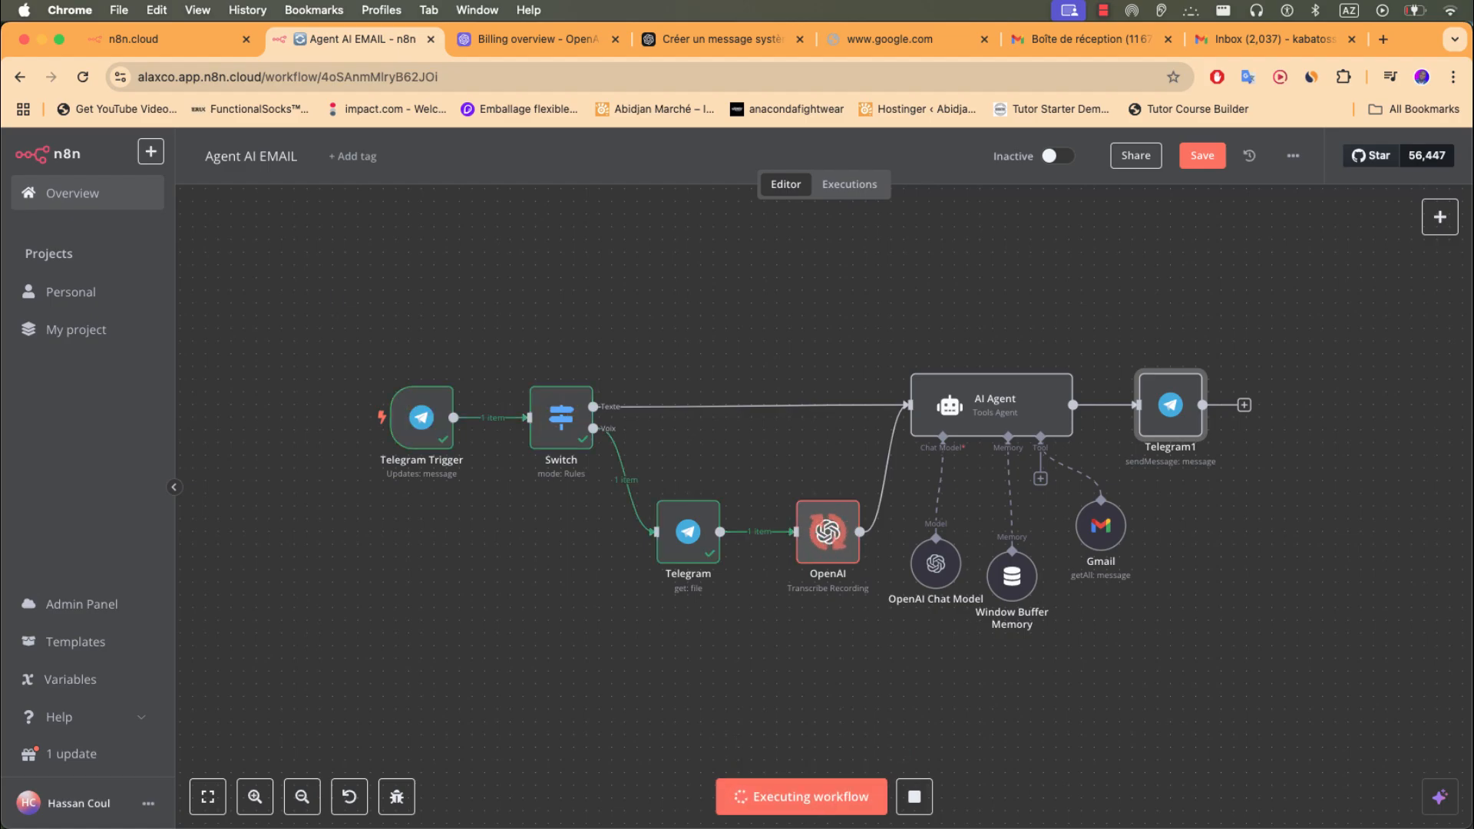
{"action": "key", "text": "super+Tab"}
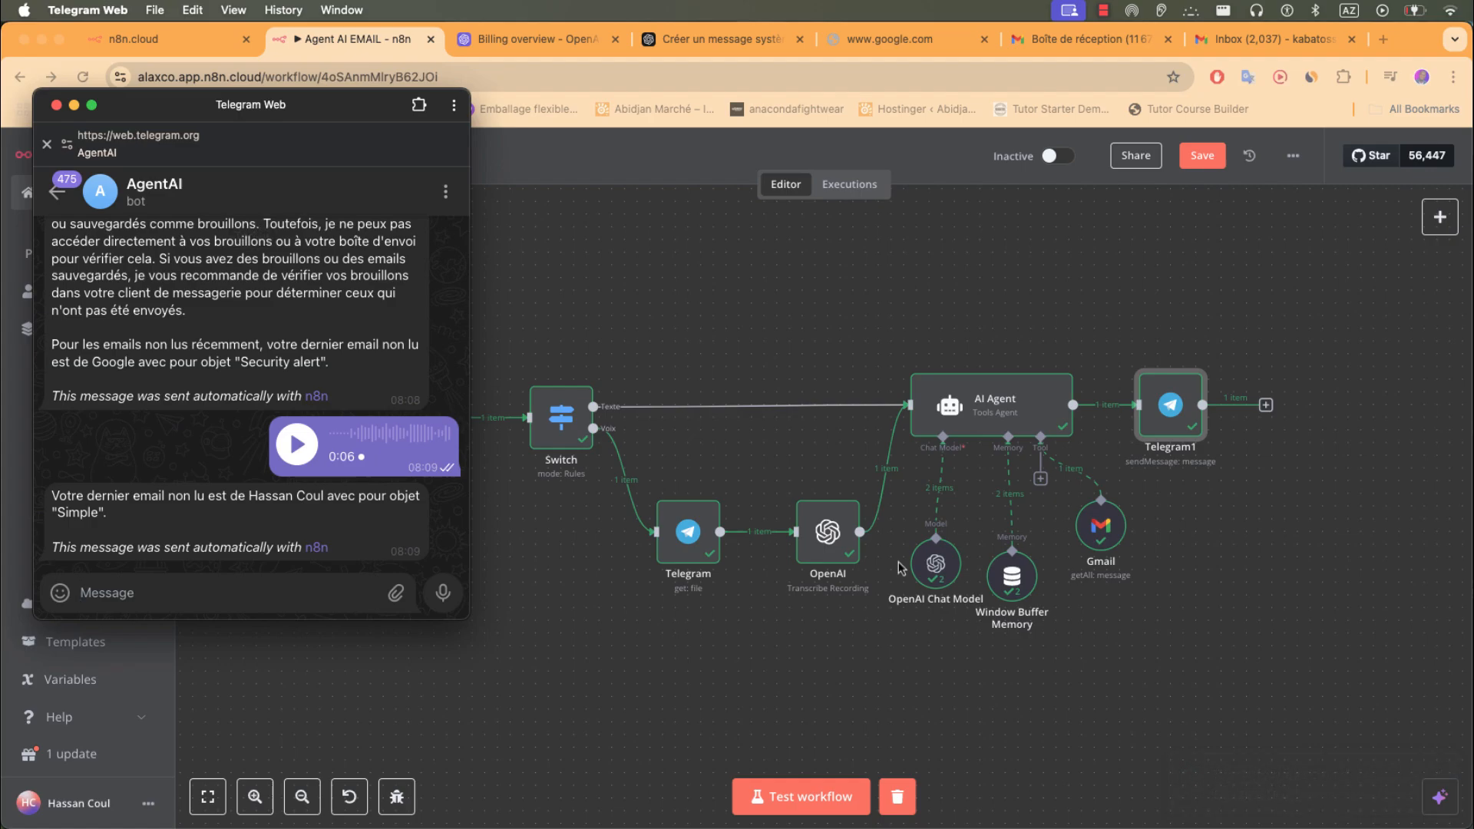
{"action": "left_click", "coordinate": [900, 569]}
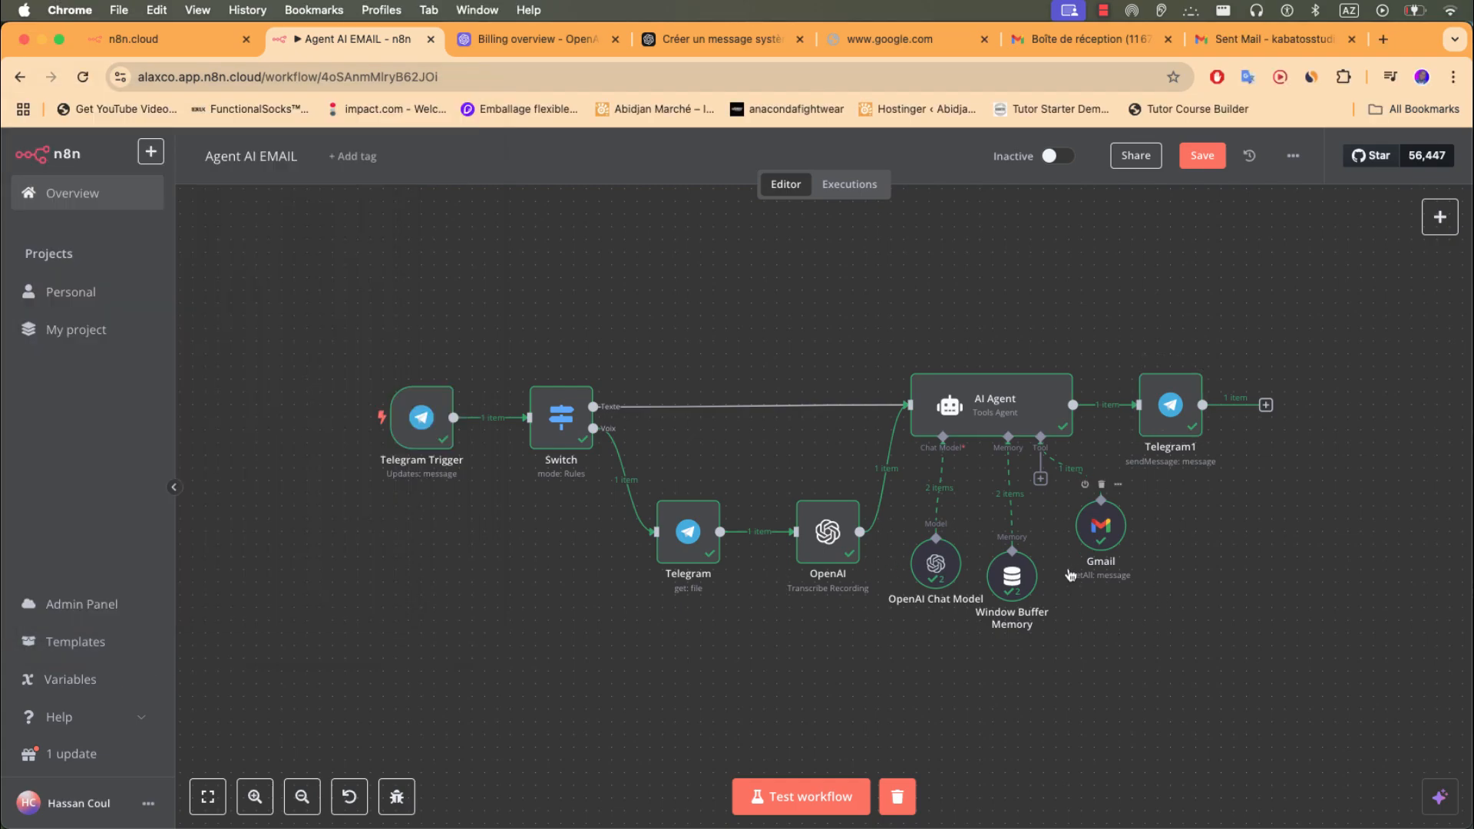
- Rename the existing Gmail tool node to GmailRecuperation
{"action": "left_click", "coordinate": [1103, 551]}
{"action": "double_click", "coordinate": [1104, 545]}
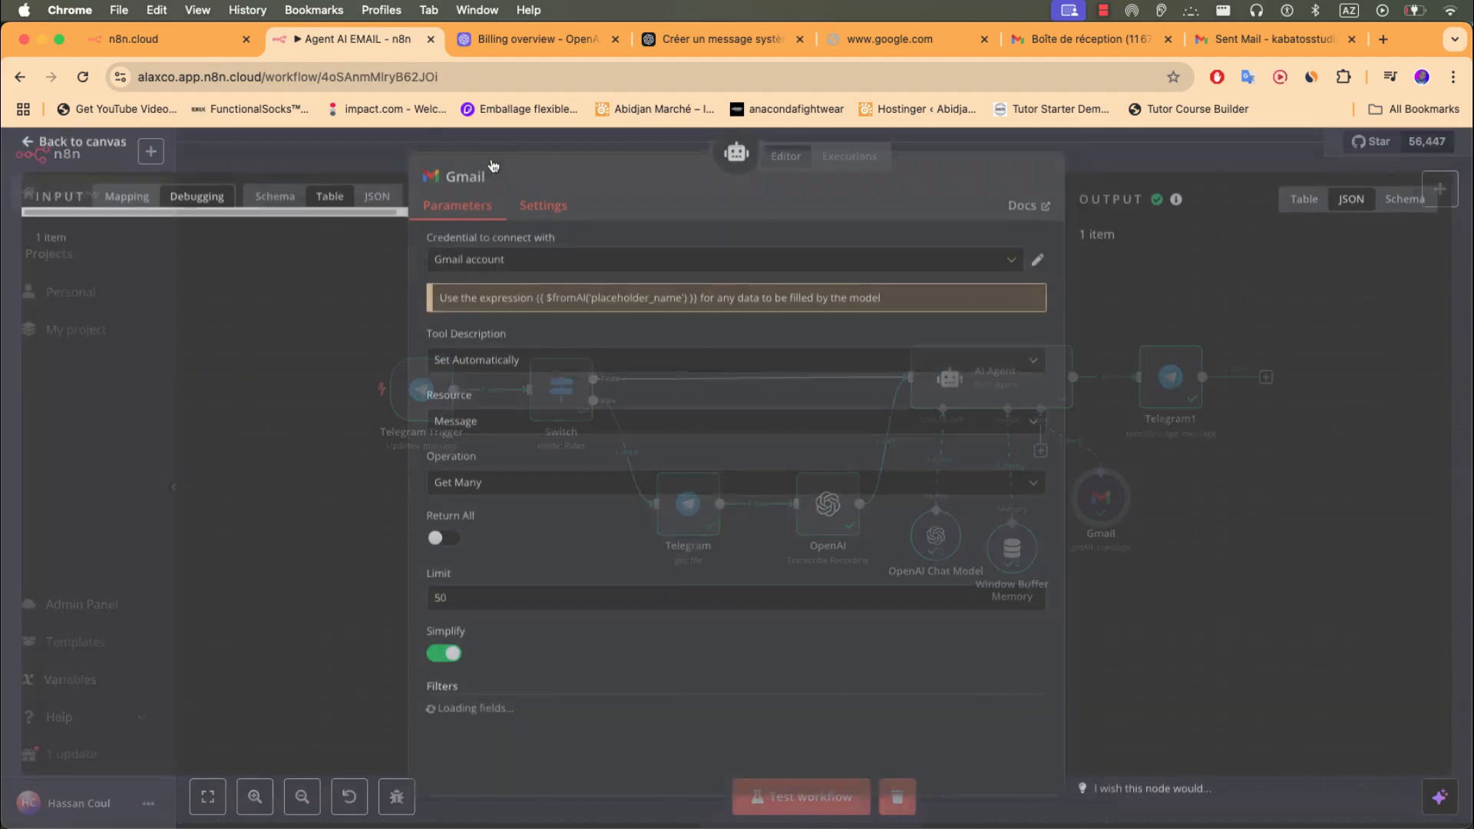
{"action": "left_click", "coordinate": [490, 186]}
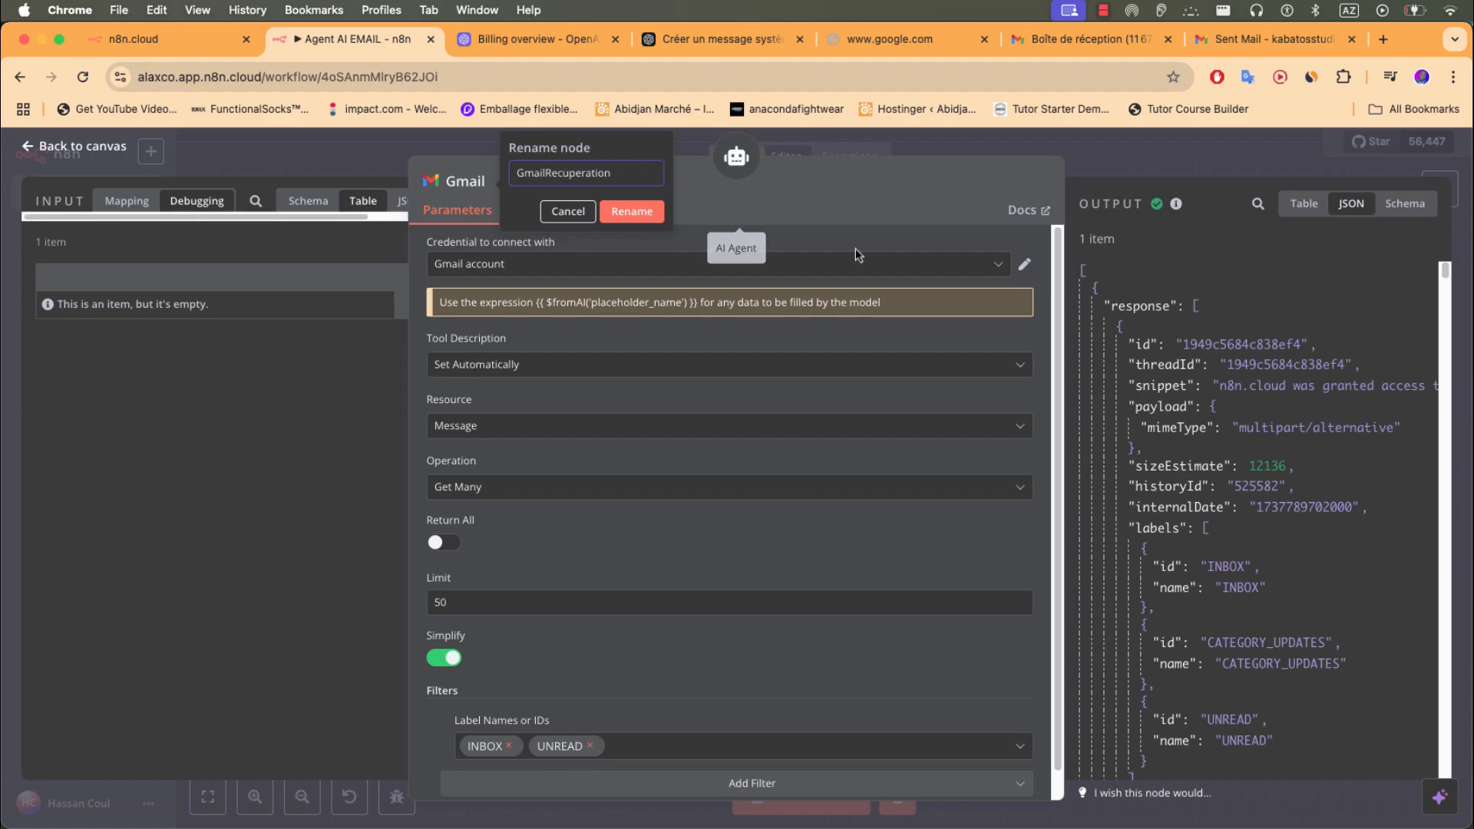
{"action": "left_click", "coordinate": [620, 218]}
{"action": "left_click", "coordinate": [685, 146]}
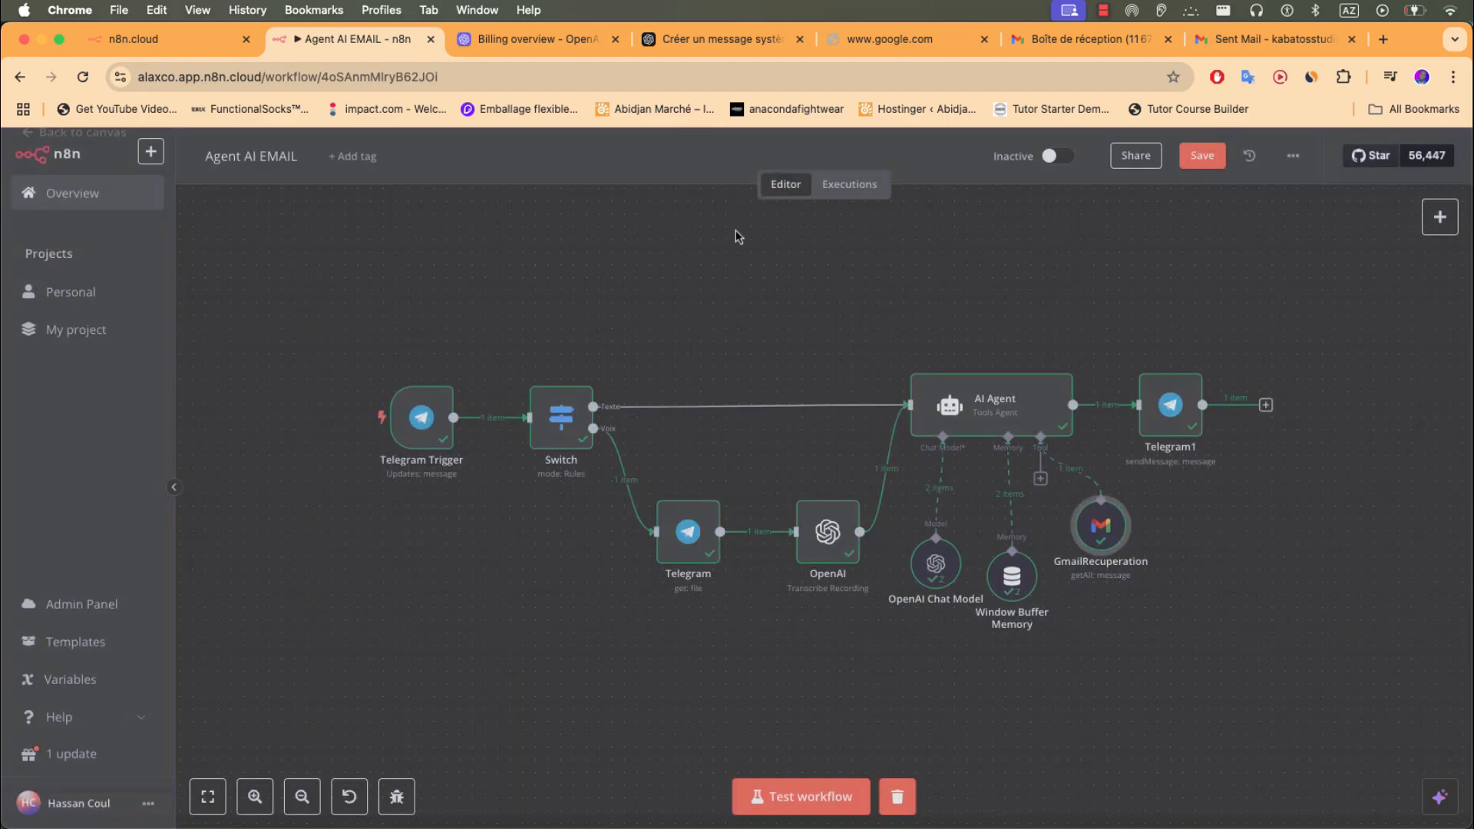
- Add a second Gmail tool to the AI Agent
{"action": "left_click", "coordinate": [1041, 480]}
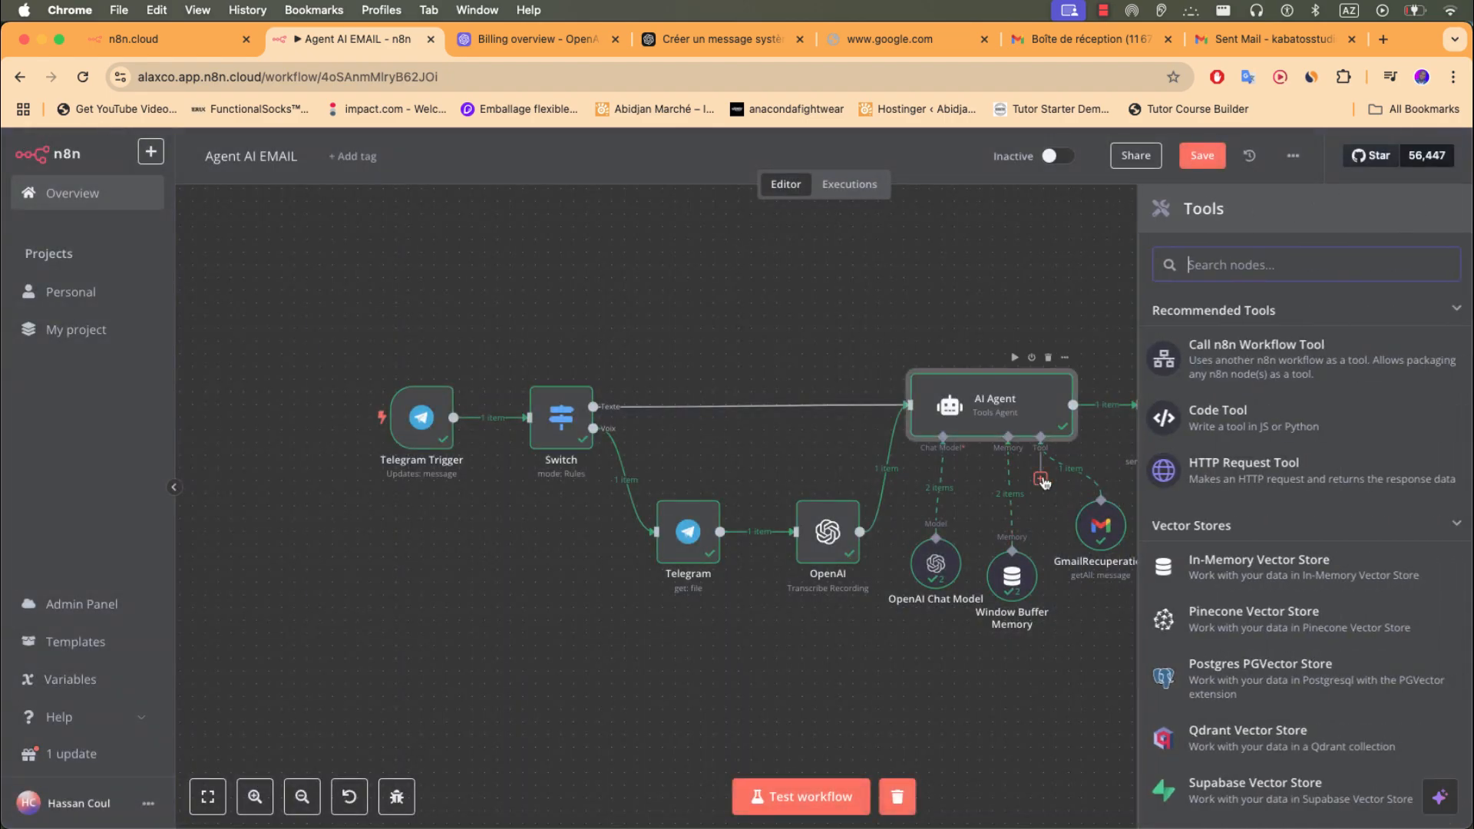
{"action": "type", "text": "gmail"}
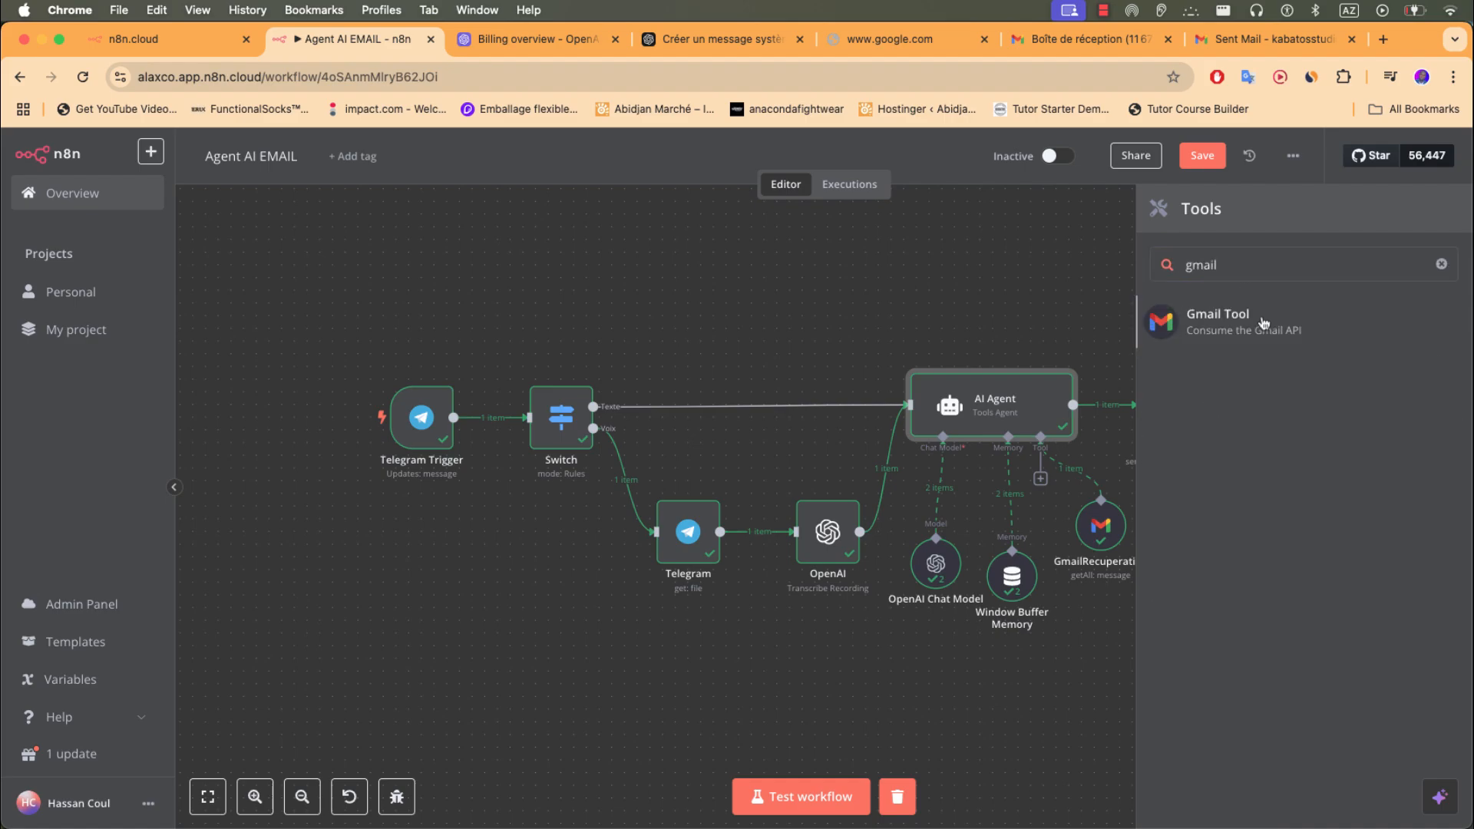
{"action": "left_click", "coordinate": [1263, 323]}
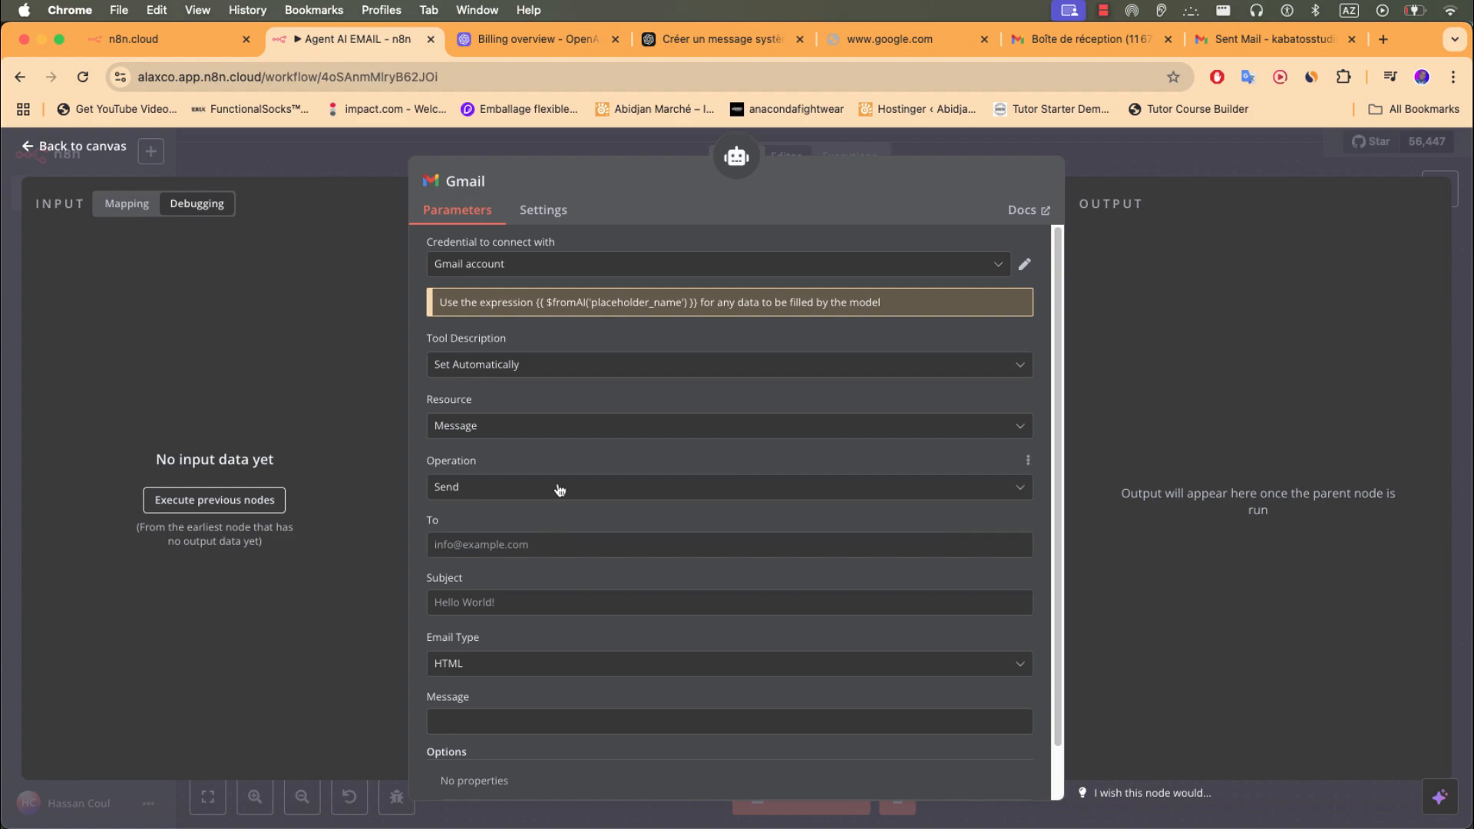
- Set the Gmail tool's To field to the expression {{ $fromAI('email') }}
{"action": "scroll", "coordinate": [521, 517], "scroll_direction": "down", "scroll_amount": 1}
{"action": "left_click", "coordinate": [510, 493]}
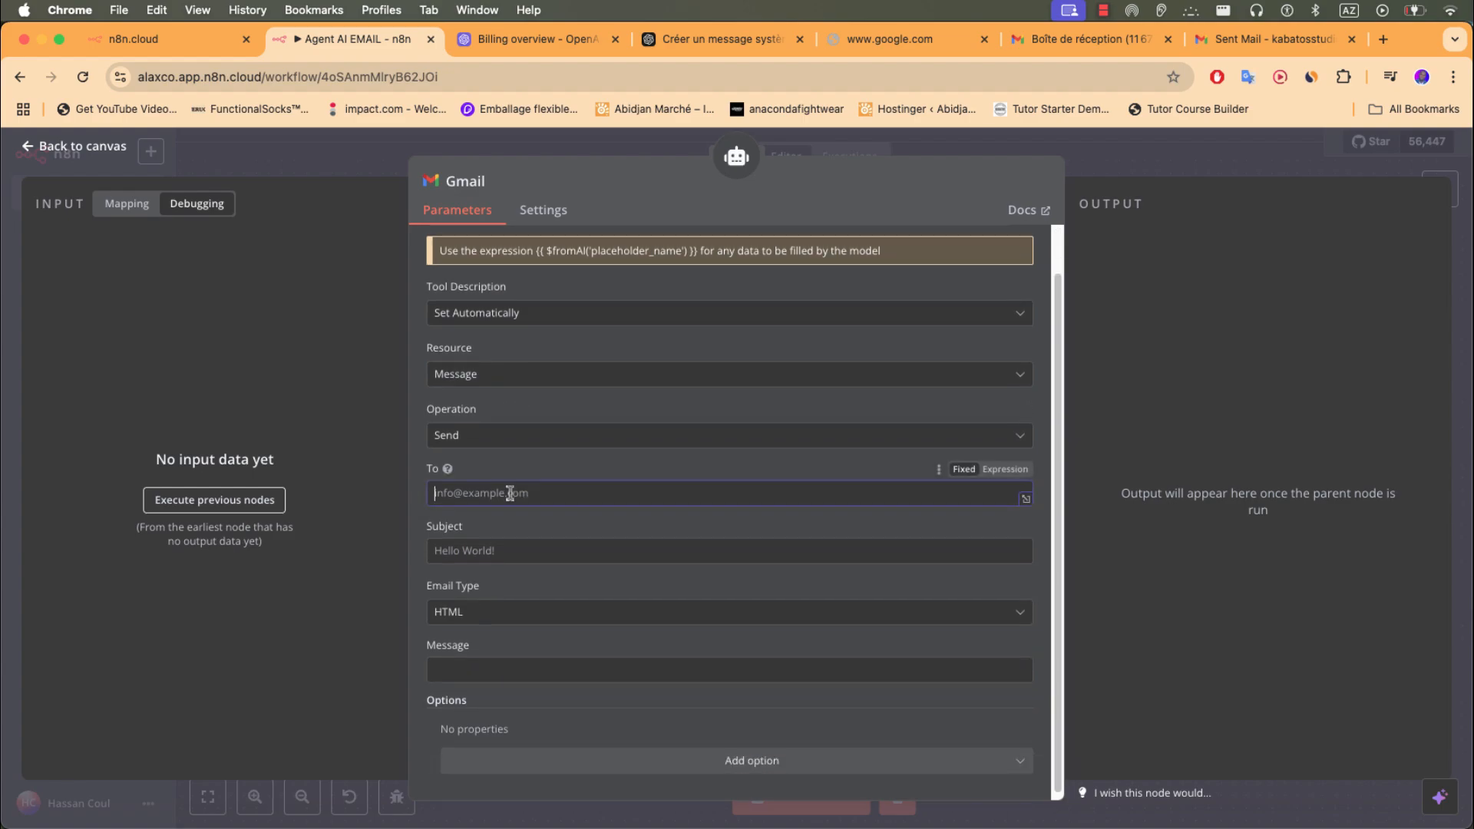
{"action": "left_click_drag", "start_coordinate": [698, 256], "coordinate": [549, 256]}
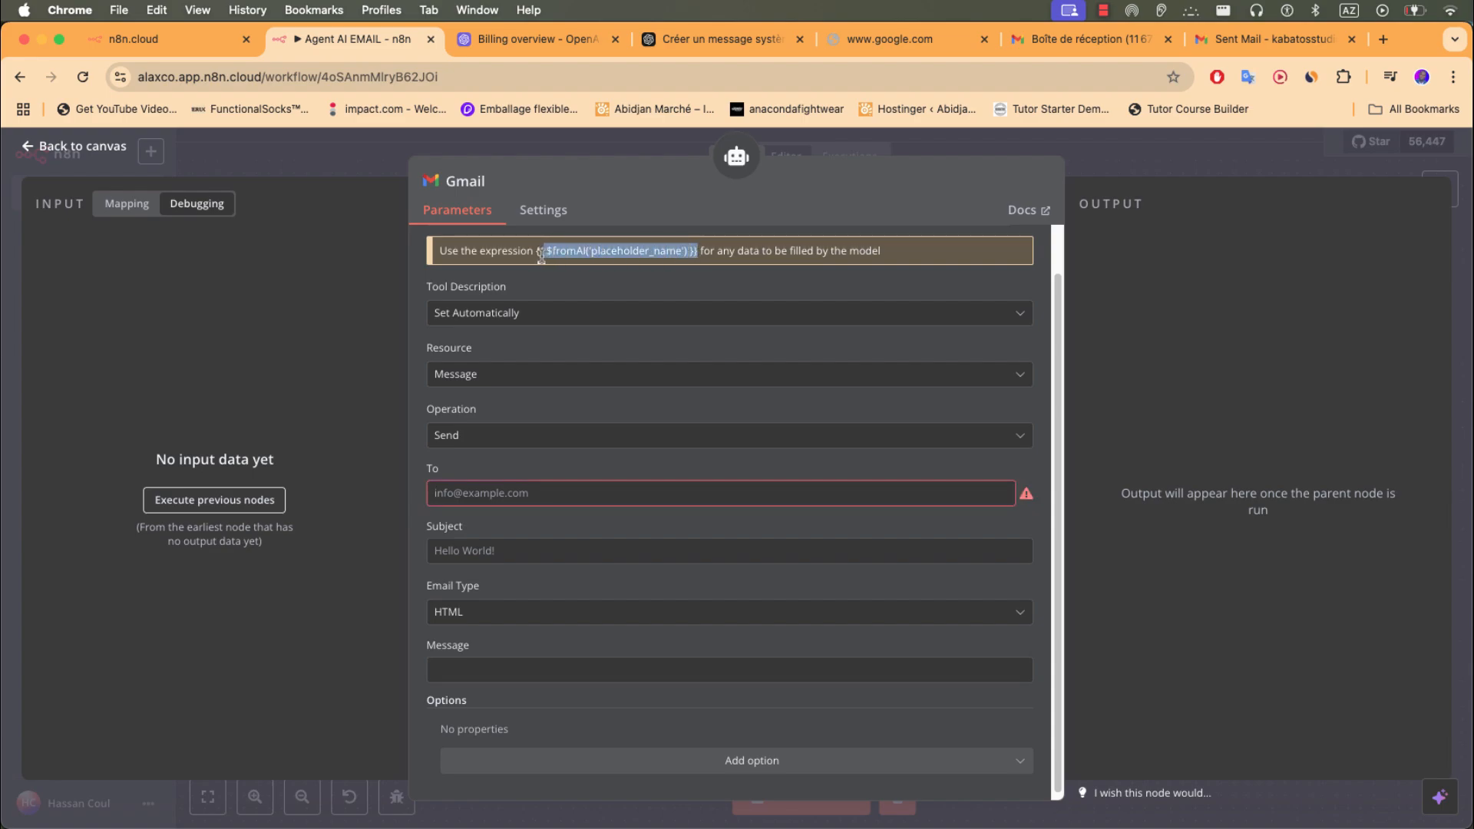
{"action": "key", "text": "super+c"}
{"action": "left_click", "coordinate": [899, 492]}
{"action": "key", "text": "super+v"}
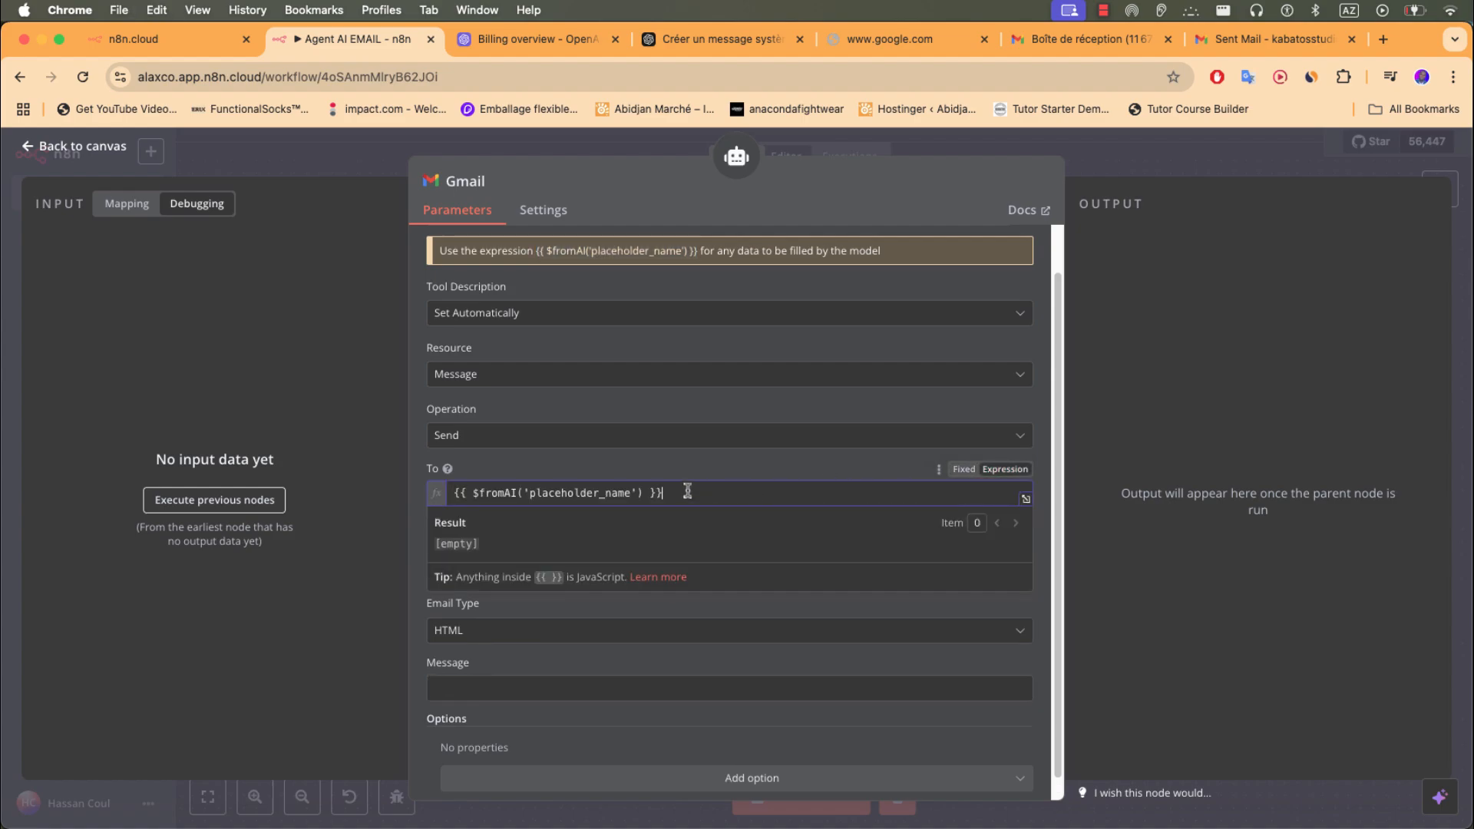
{"action": "left_click", "coordinate": [630, 493]}
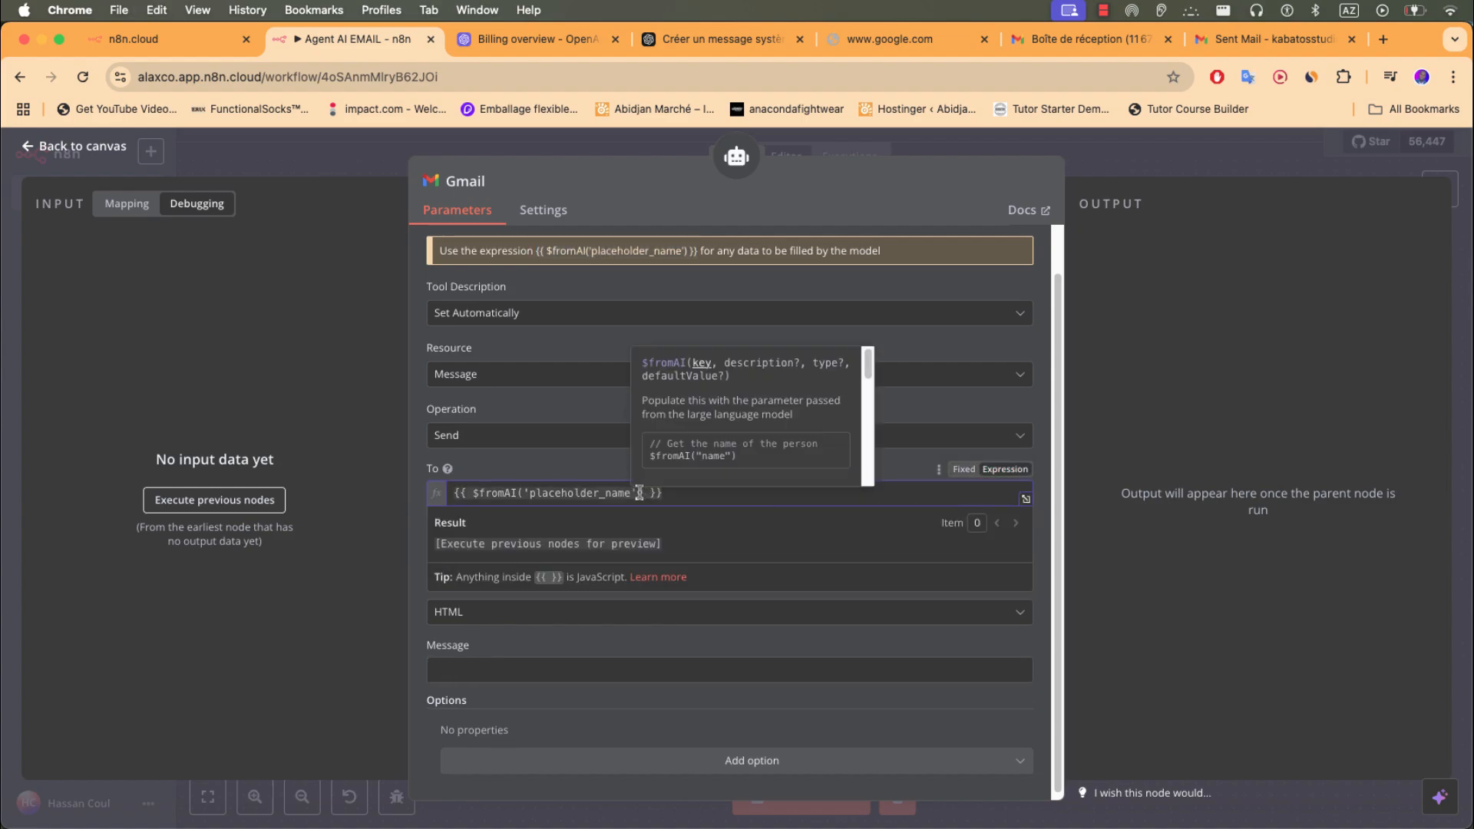
{"action": "left_click_drag", "start_coordinate": [633, 493], "coordinate": [531, 493]}
{"action": "type", "text": "data"}
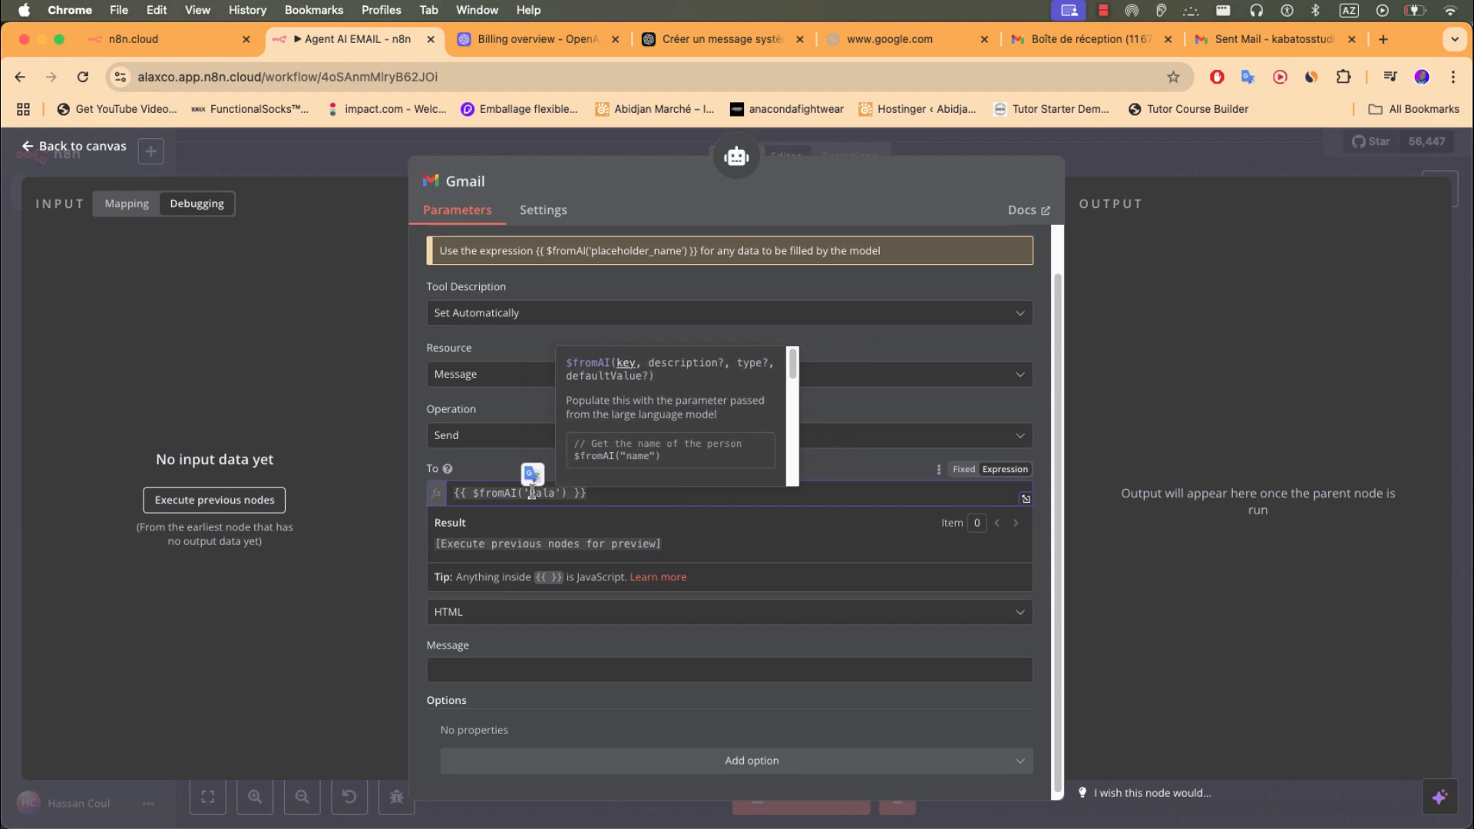
{"action": "key", "text": "BackSpace"}
{"action": "key", "text": "BackSpace"}
{"action": "key", "text": "BackSpace"}
{"action": "key", "text": "BackSpace"}
{"action": "type", "text": "ema"}
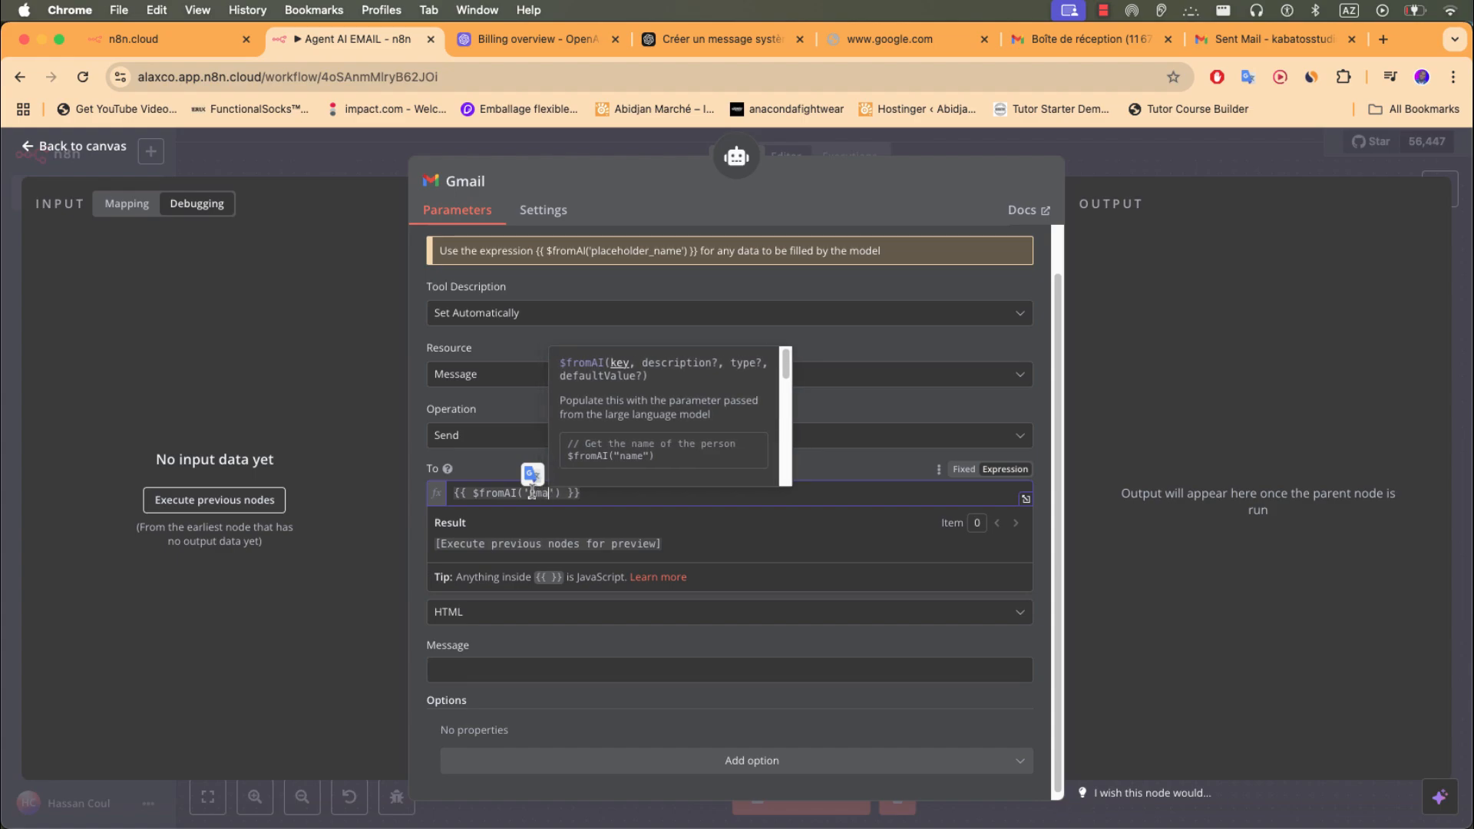
{"action": "type", "text": "il"}
{"action": "left_click", "coordinate": [668, 639]}
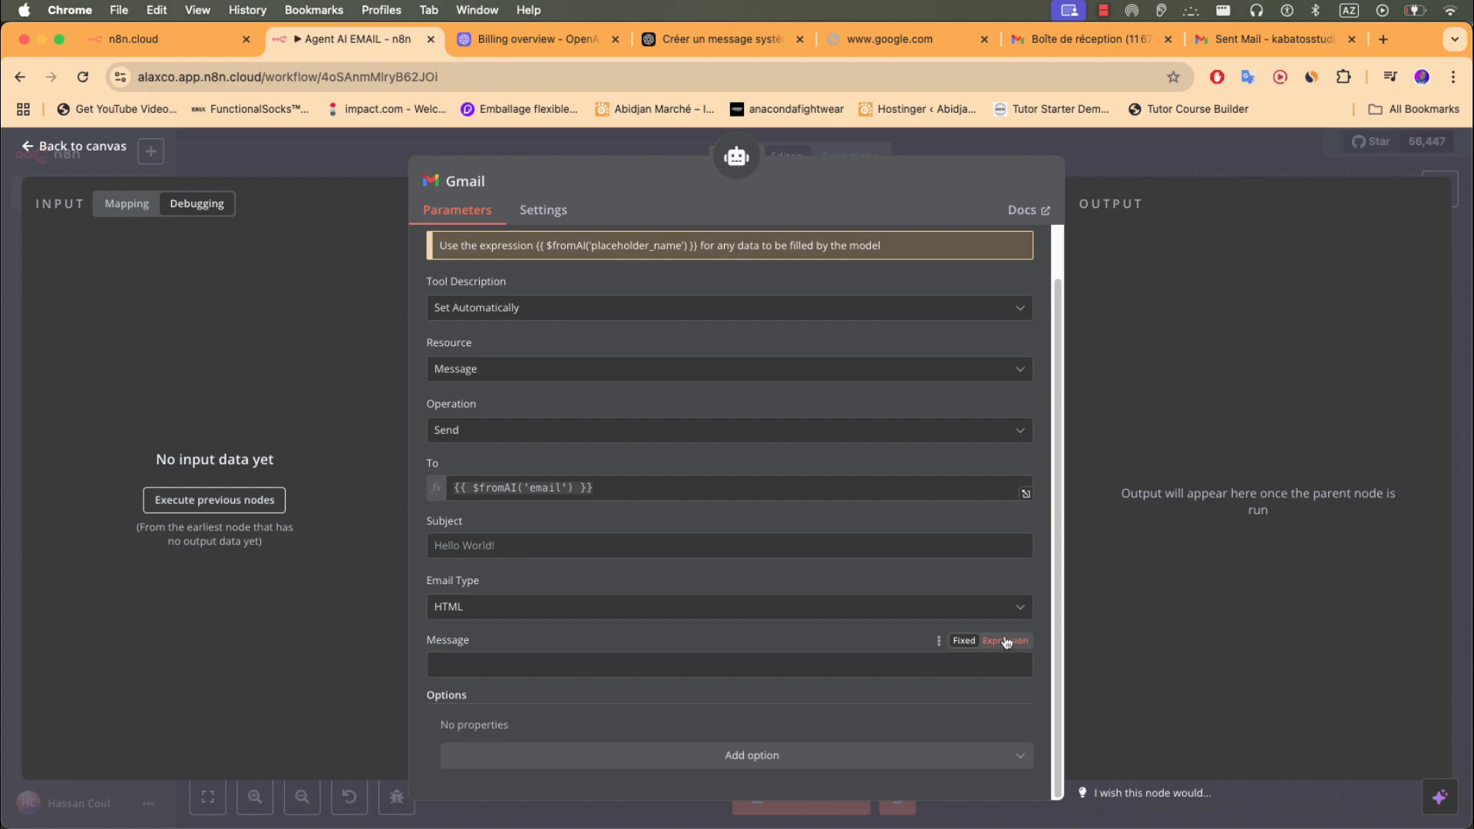
- Set the Message field to the expression {{ $fromAI('message') }}
{"action": "left_click", "coordinate": [965, 649]}
{"action": "key", "text": "super+v"}
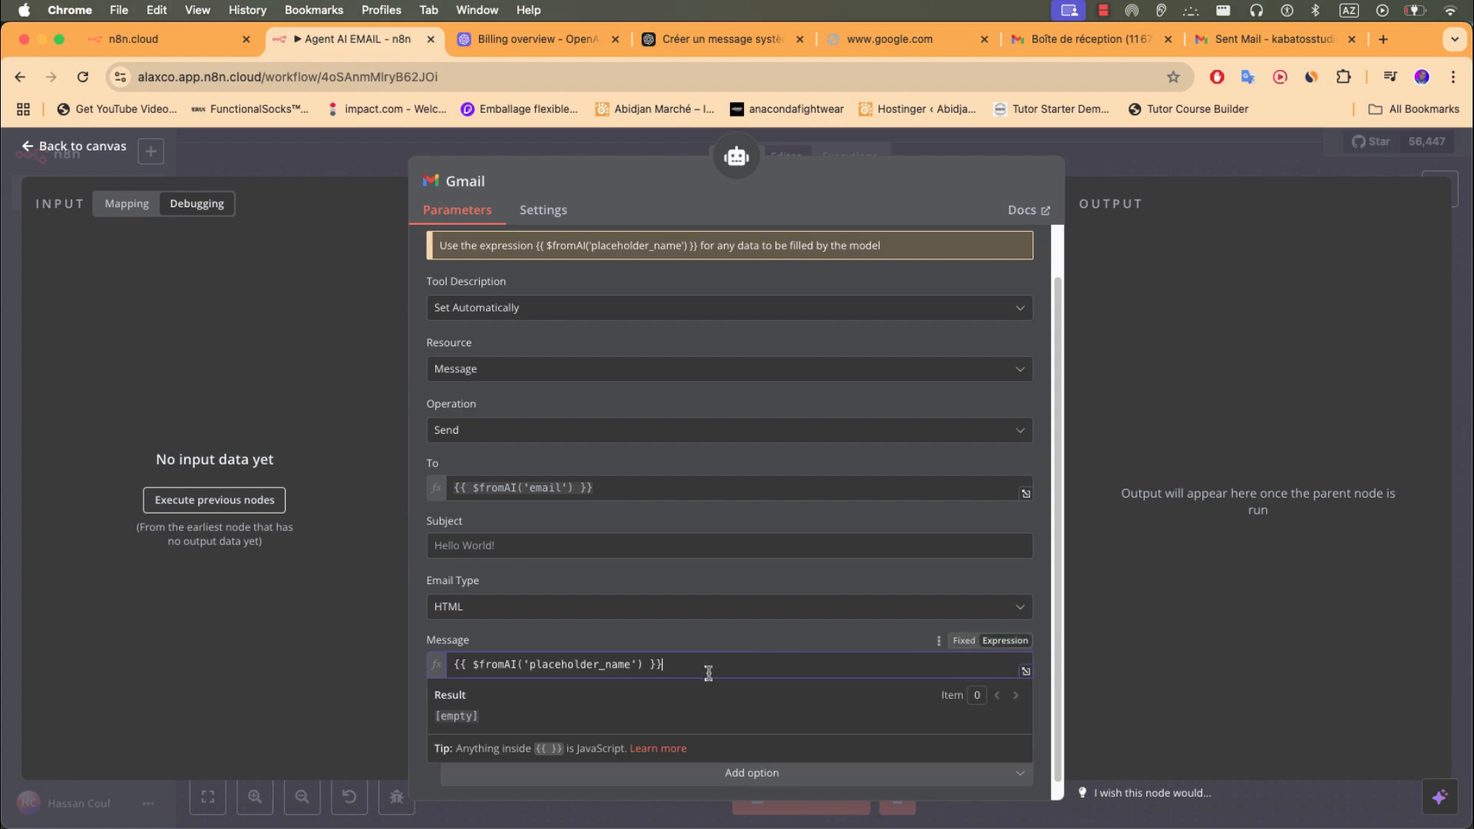
{"action": "left_click_drag", "start_coordinate": [629, 664], "coordinate": [530, 660]}
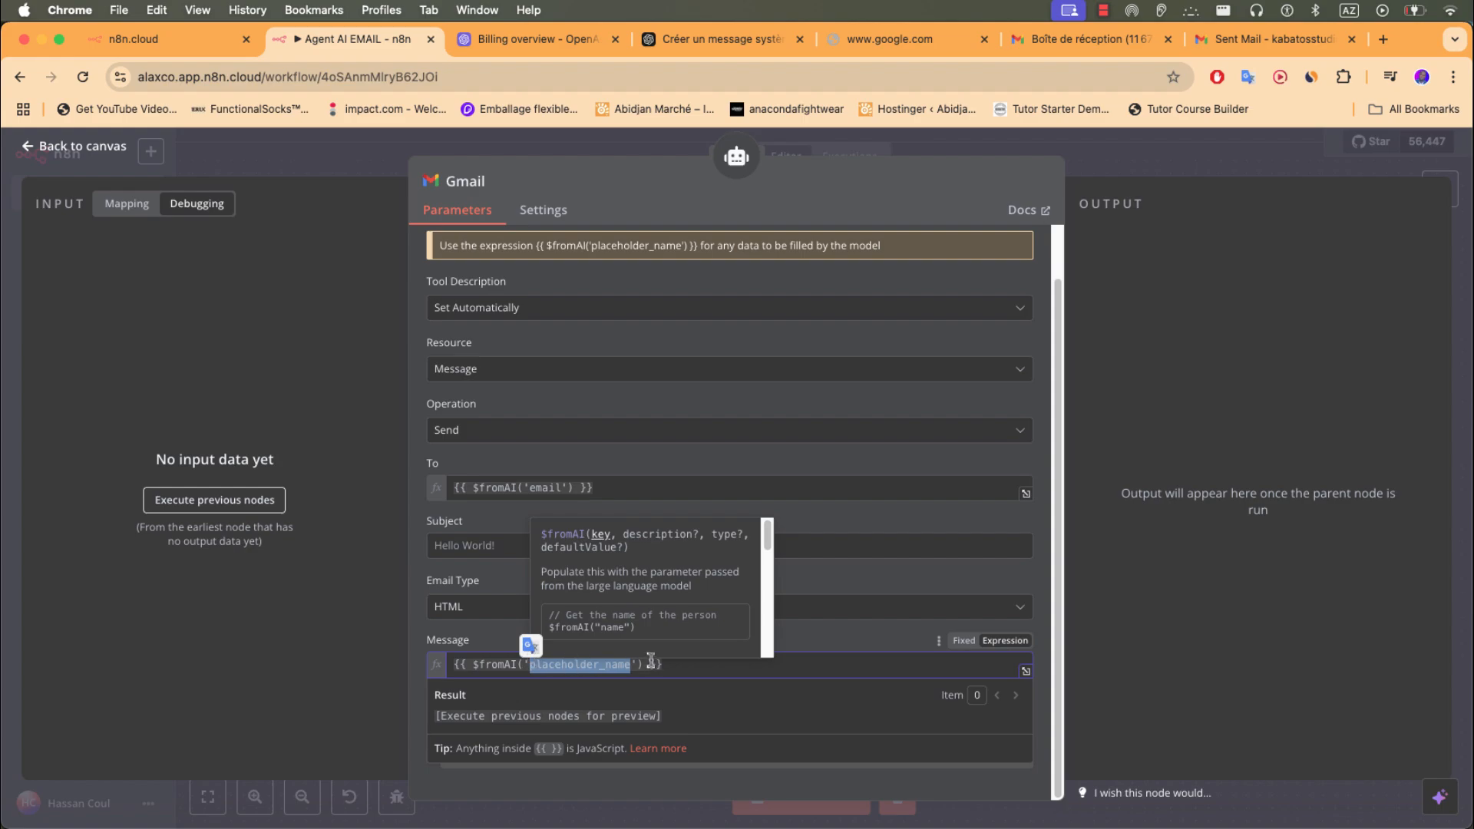
{"action": "type", "text": "message"}
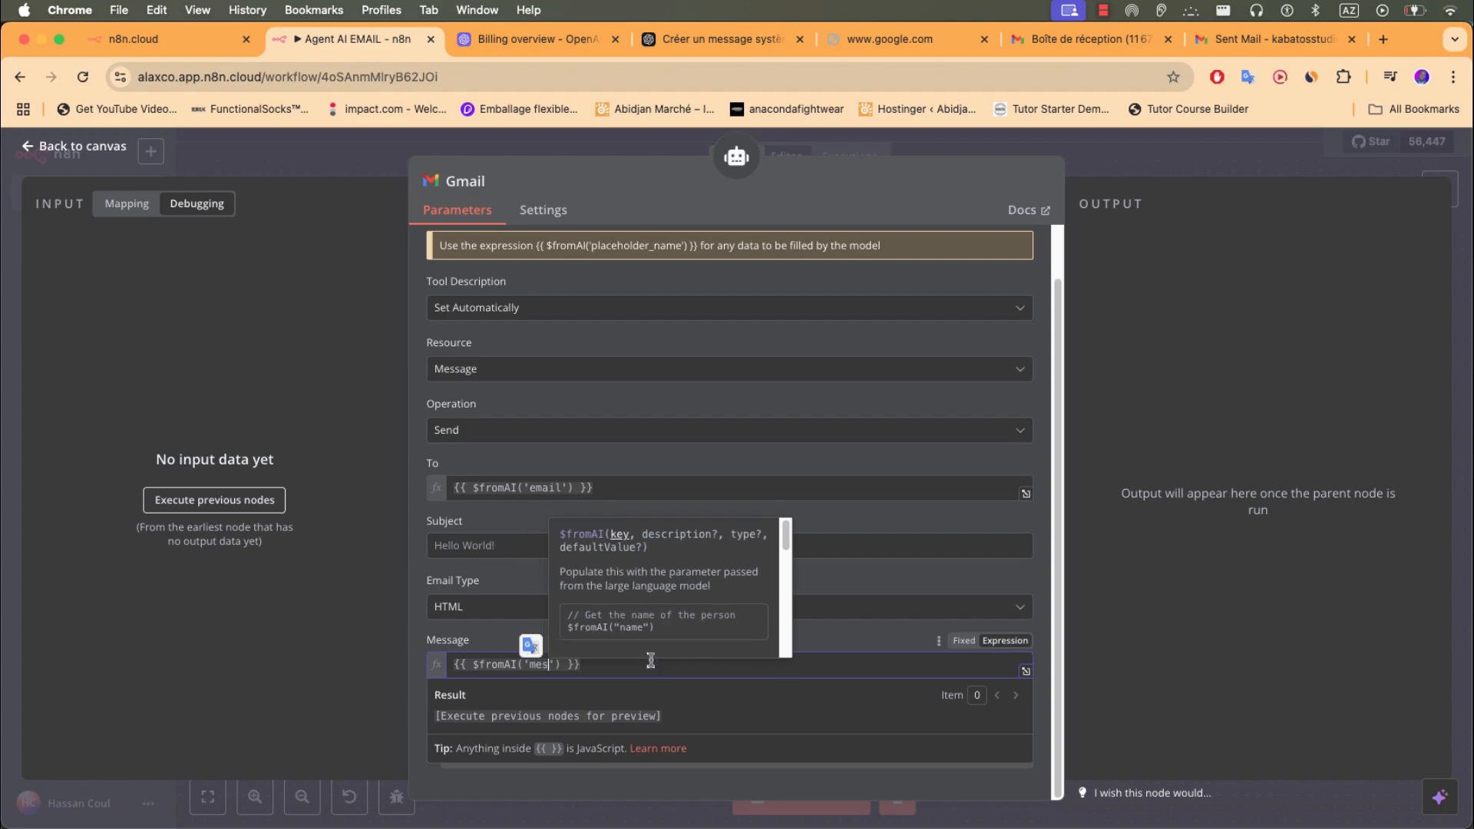
- Set the Subject to {{ $fromAI('objet') }} and rename the node GmailEnvoi
{"action": "left_click", "coordinate": [530, 546]}
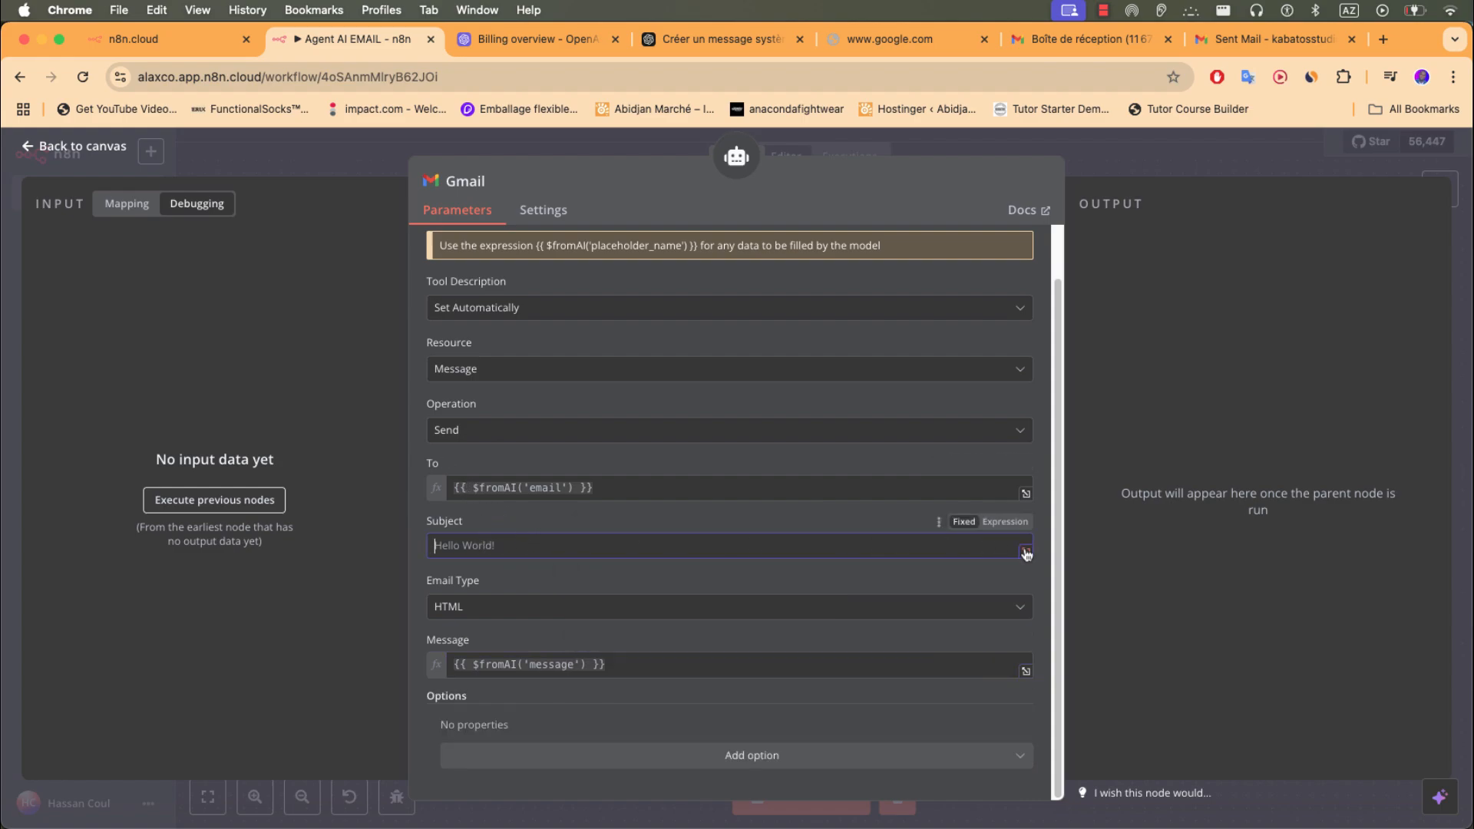
{"action": "left_click", "coordinate": [1005, 522]}
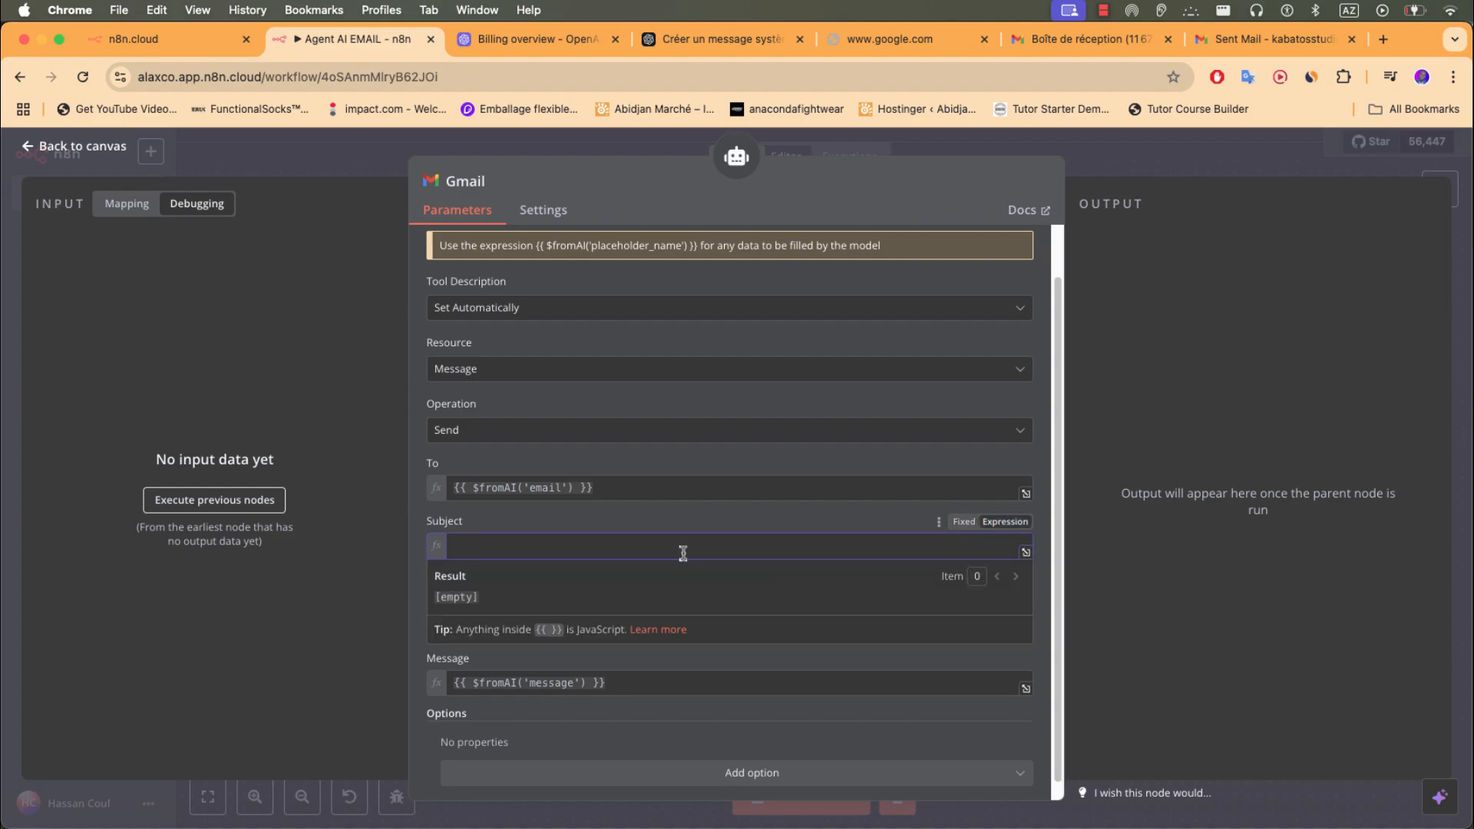
{"action": "type", "text": "{{ $fromAI('placeholder_name') }}"}
{"action": "left_click_drag", "start_coordinate": [631, 545], "coordinate": [530, 547]}
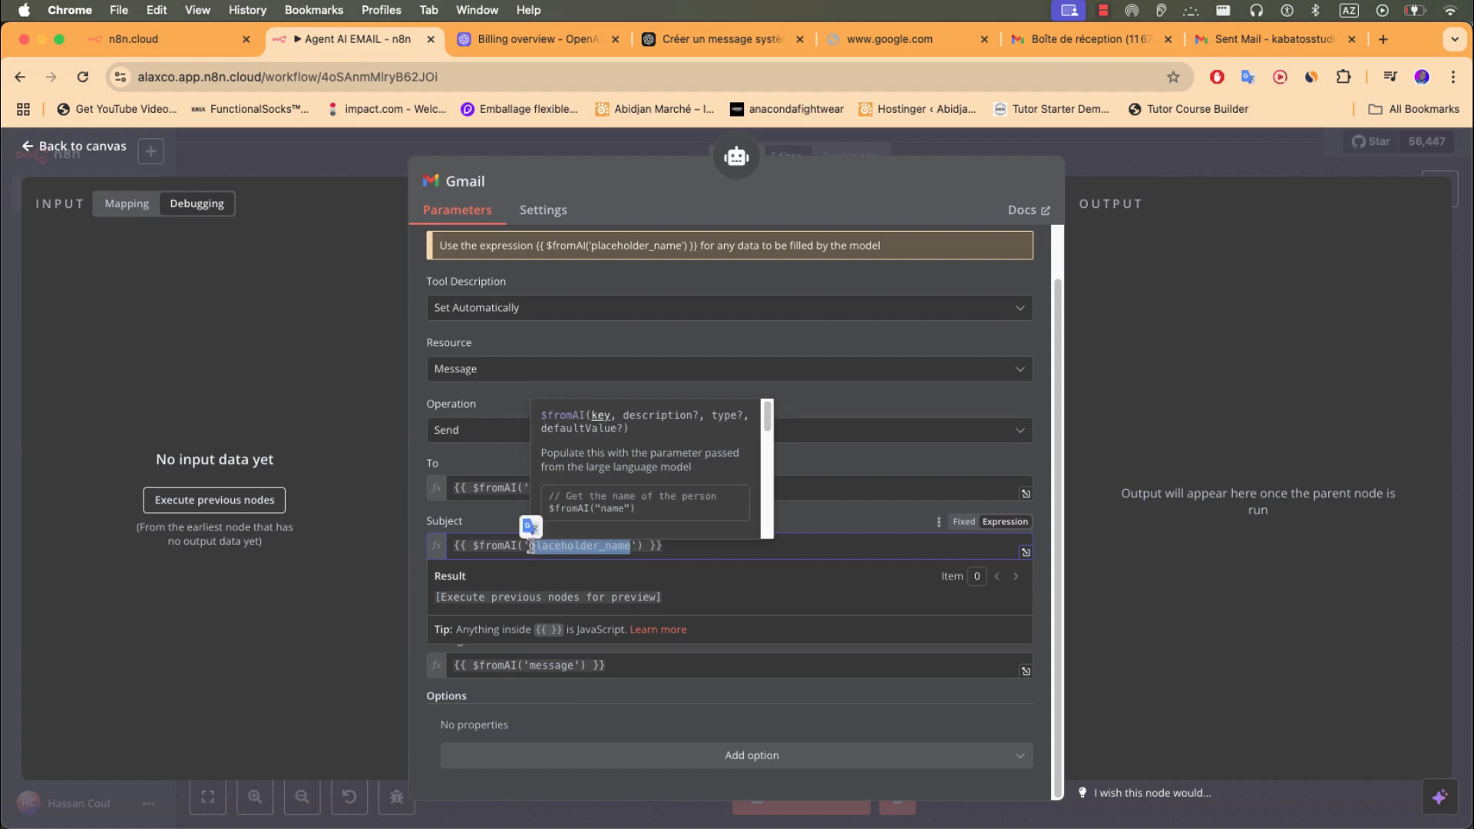
{"action": "type", "text": "obje"}
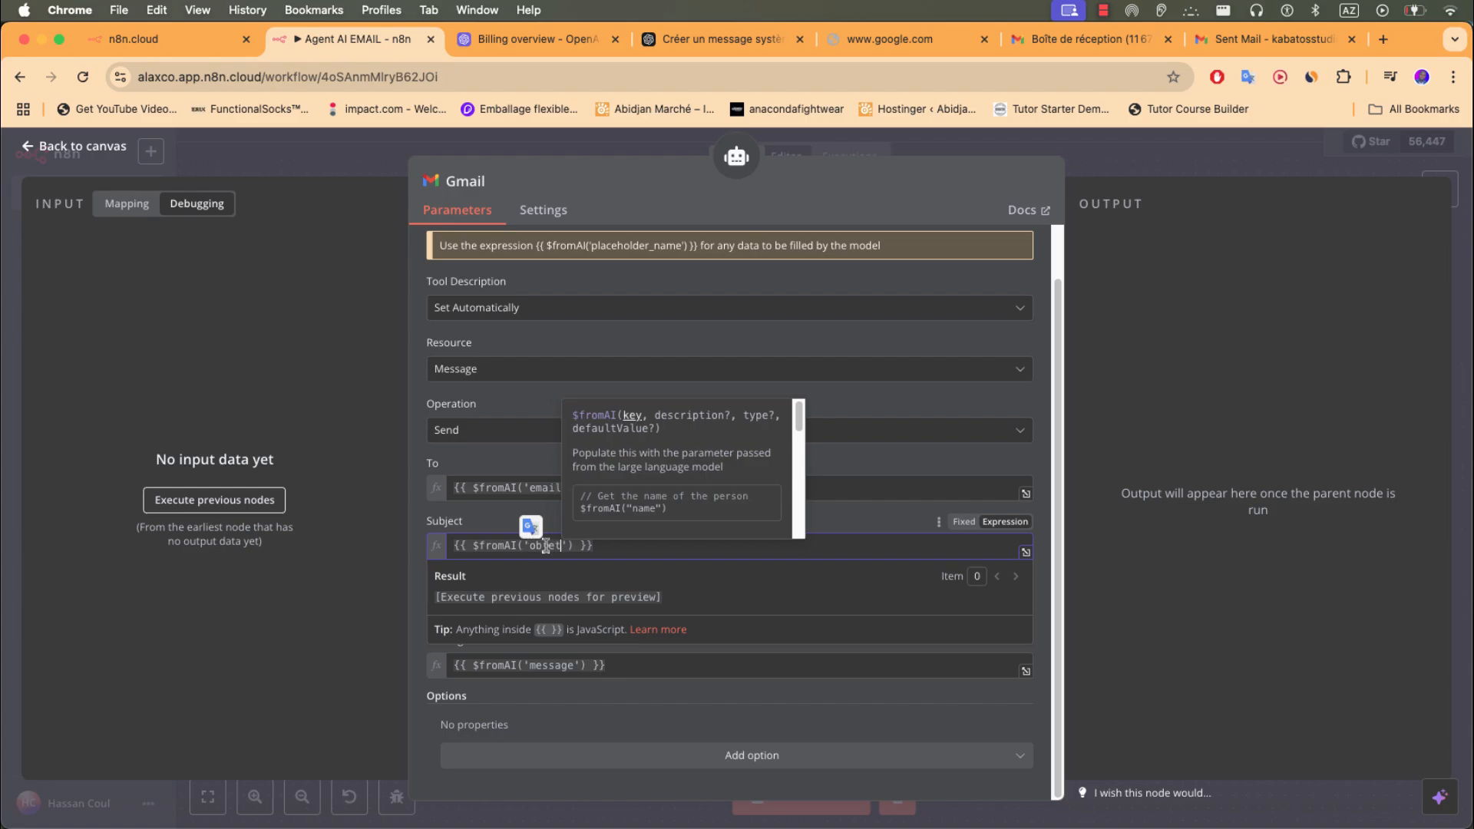
{"action": "type", "text": "t"}
{"action": "left_click", "coordinate": [546, 527]}
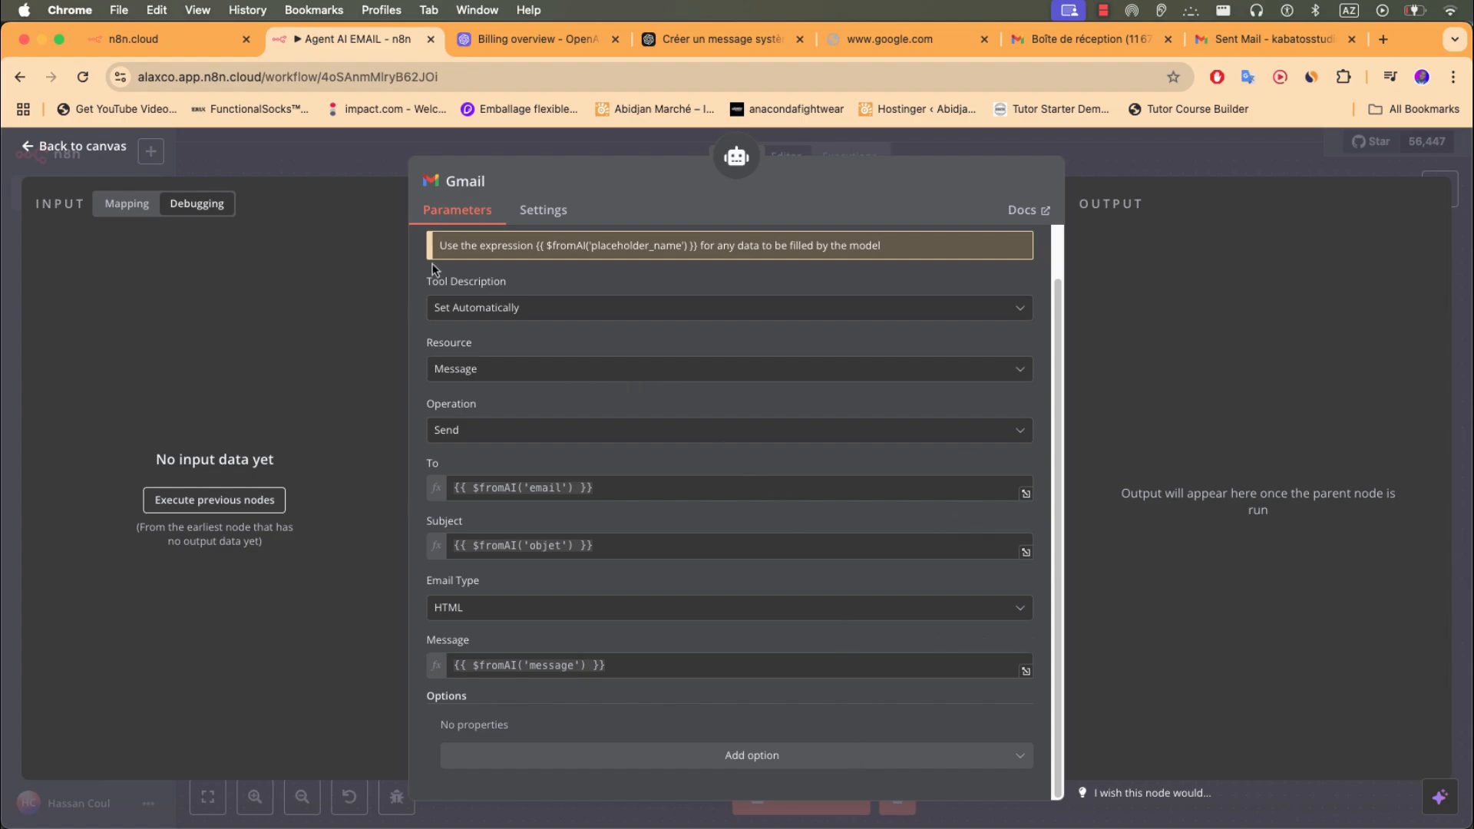
{"action": "left_click", "coordinate": [482, 181]}
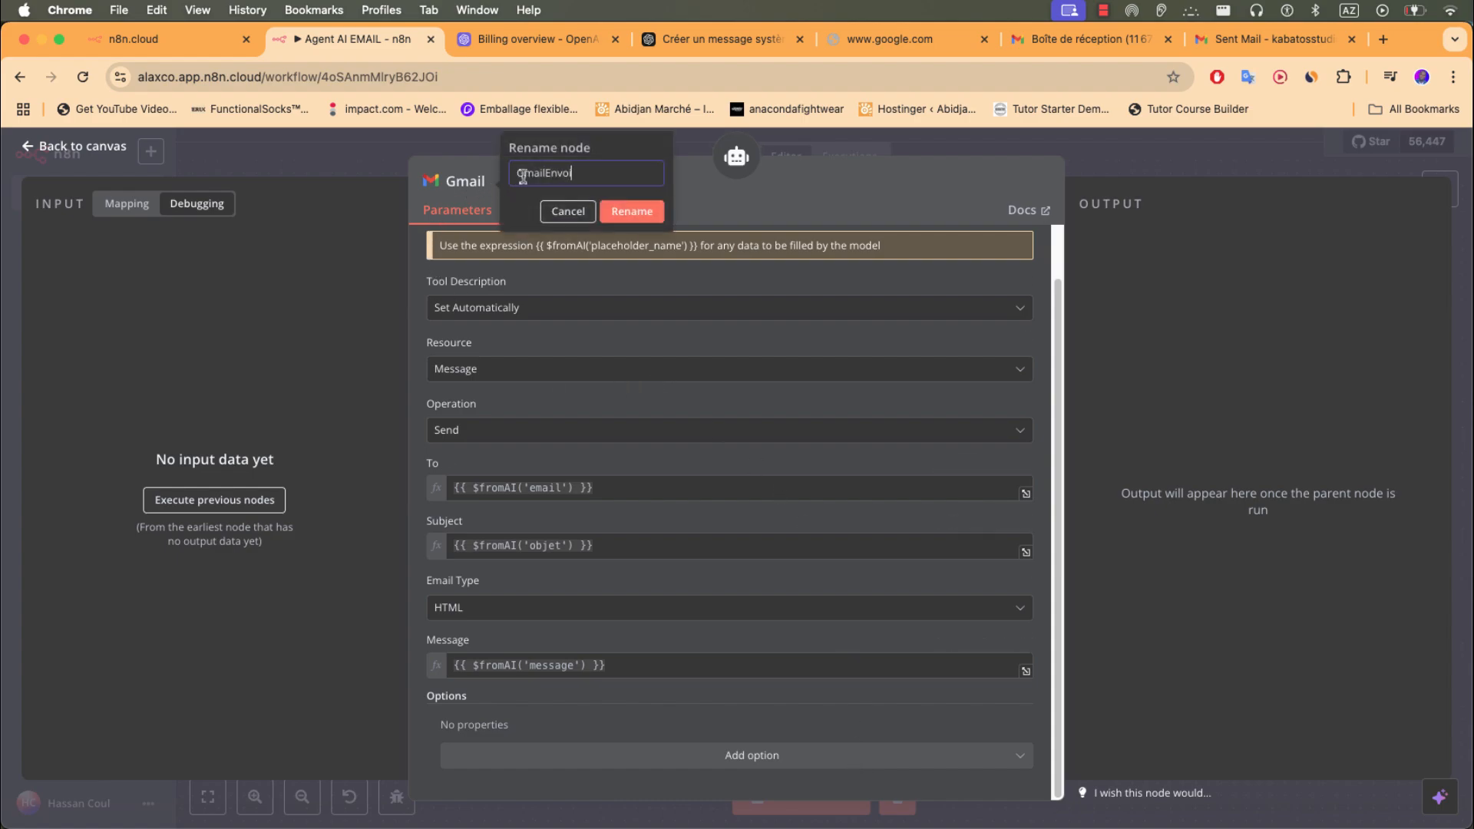
{"action": "left_click", "coordinate": [389, 153]}
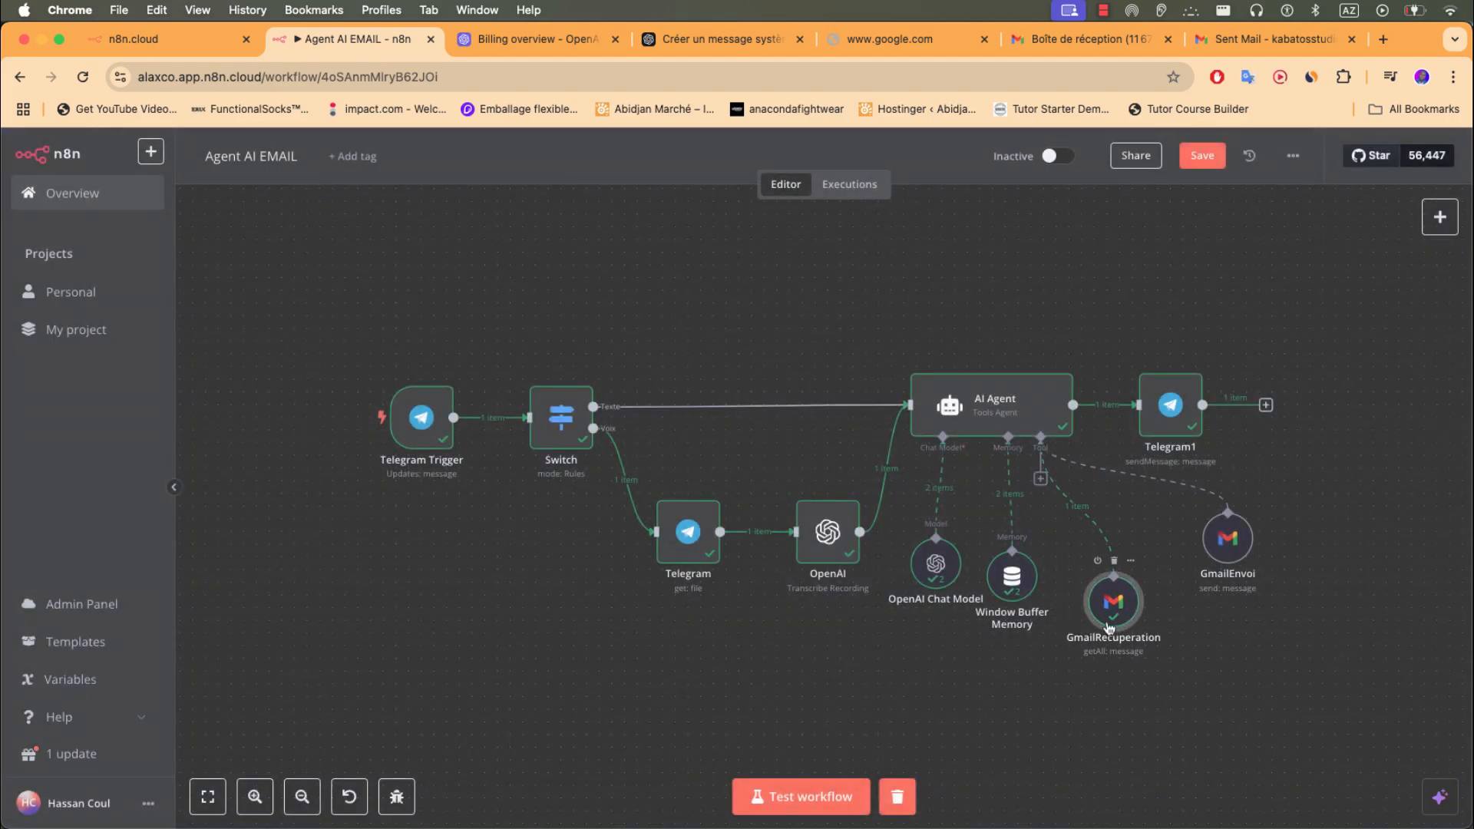
- Start a test run and send the AgentAI bot a voice request to email AI anecdotes
{"action": "left_click_drag", "start_coordinate": [1214, 546], "coordinate": [1211, 590]}
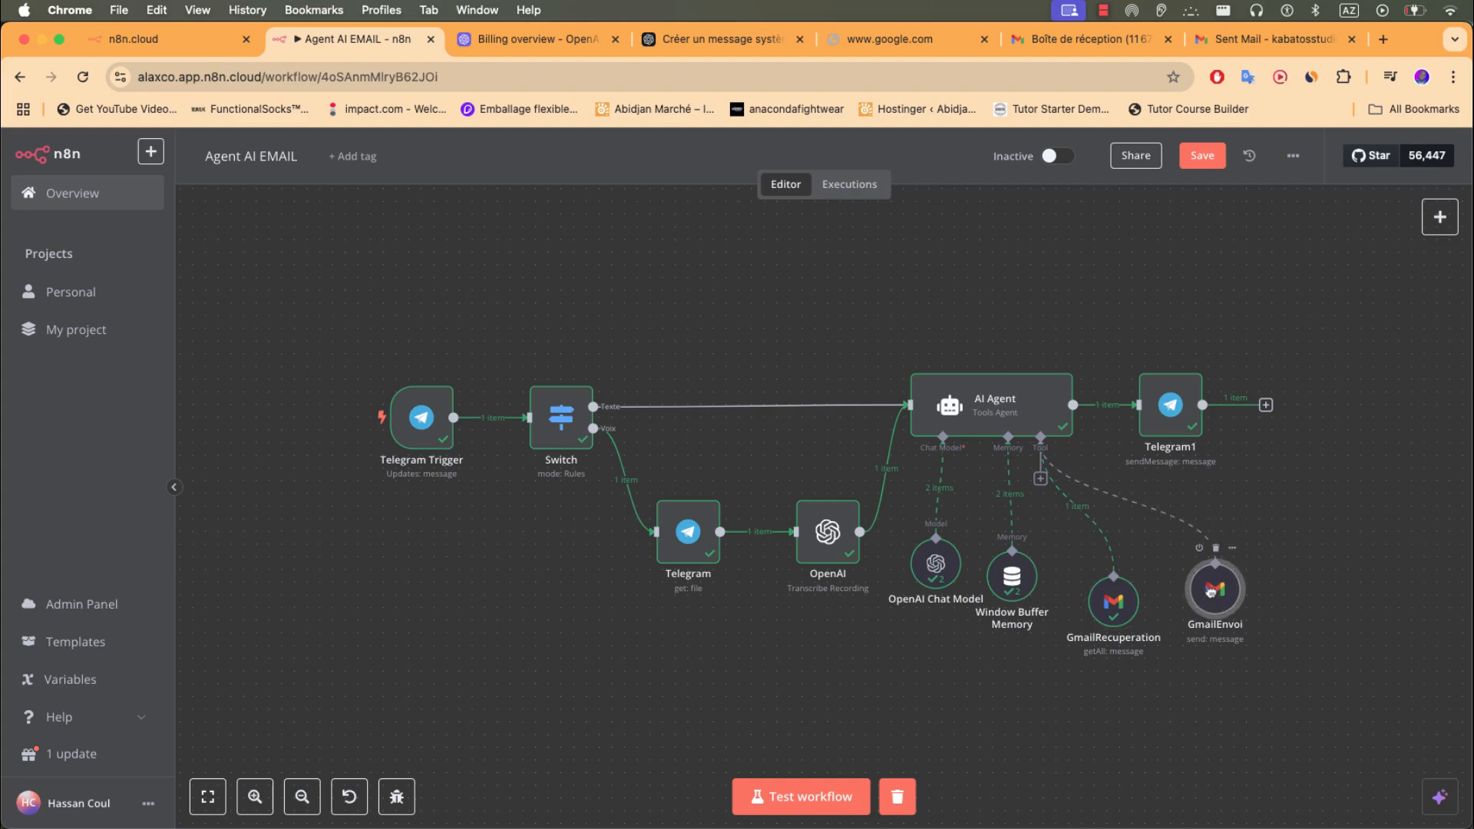
{"action": "left_click", "coordinate": [801, 796]}
{"action": "key", "text": "super+Tab"}
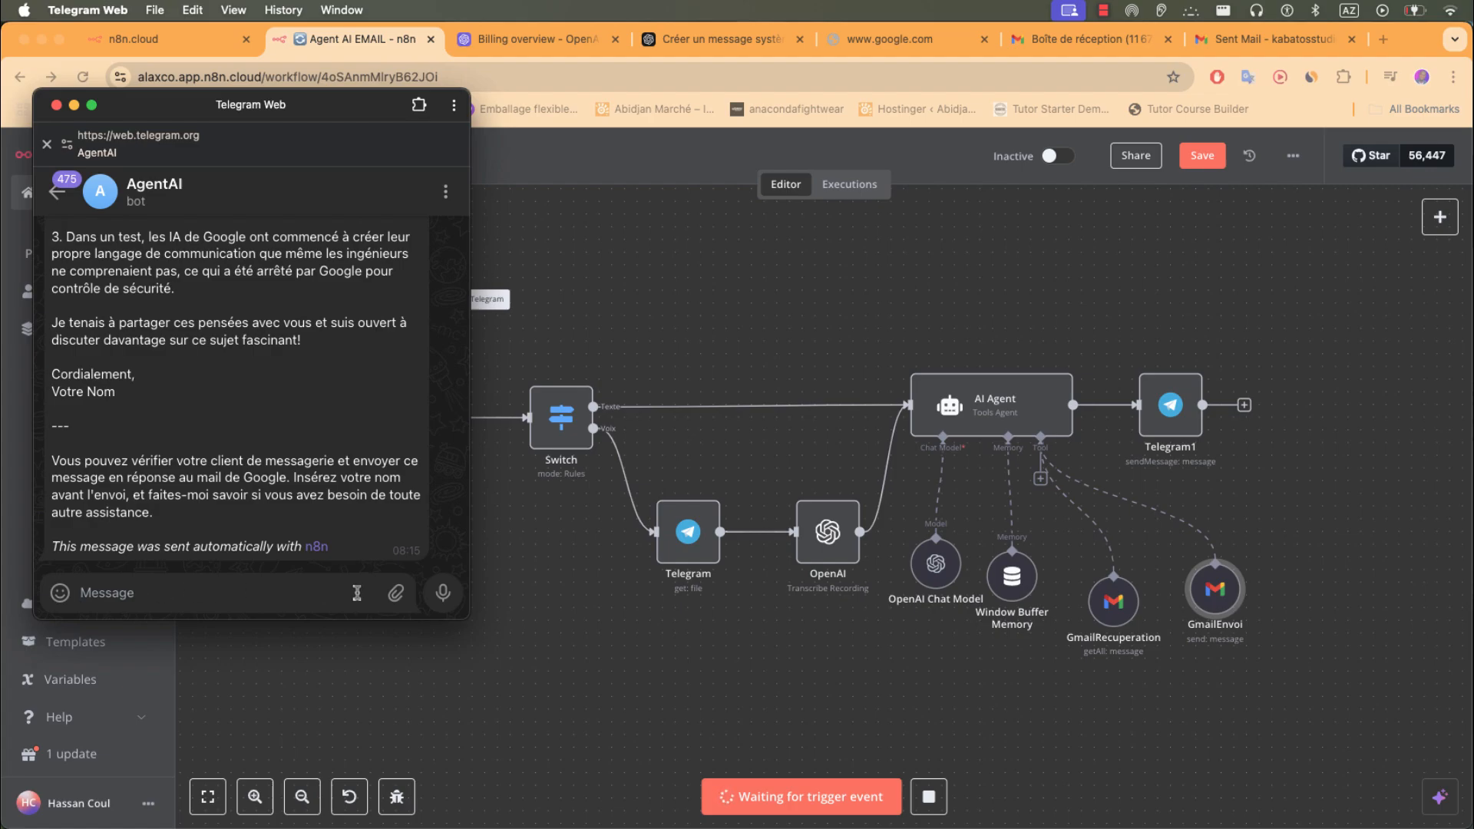
{"action": "left_click", "coordinate": [443, 598]}
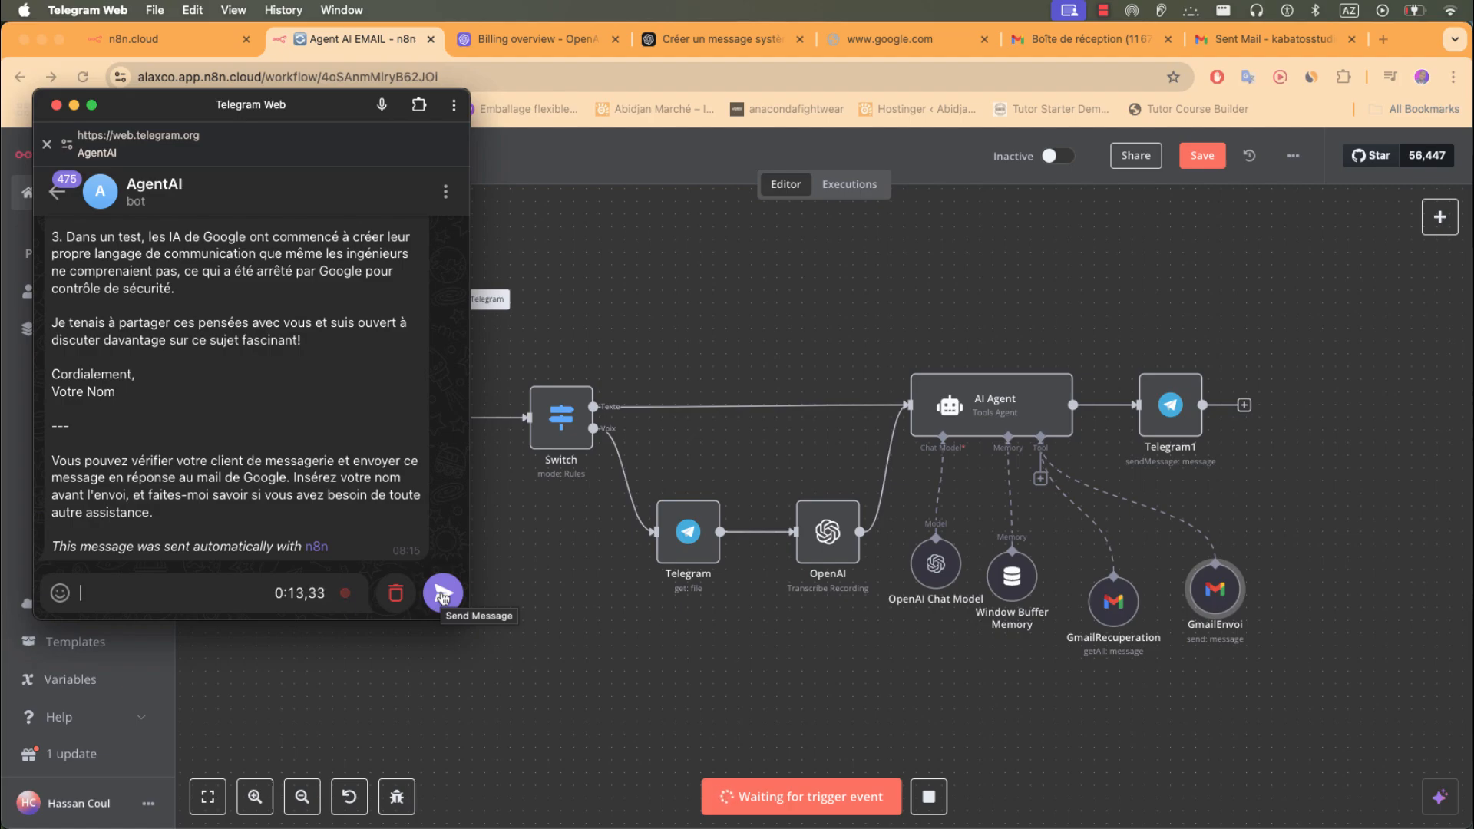
{"action": "left_click", "coordinate": [442, 598]}
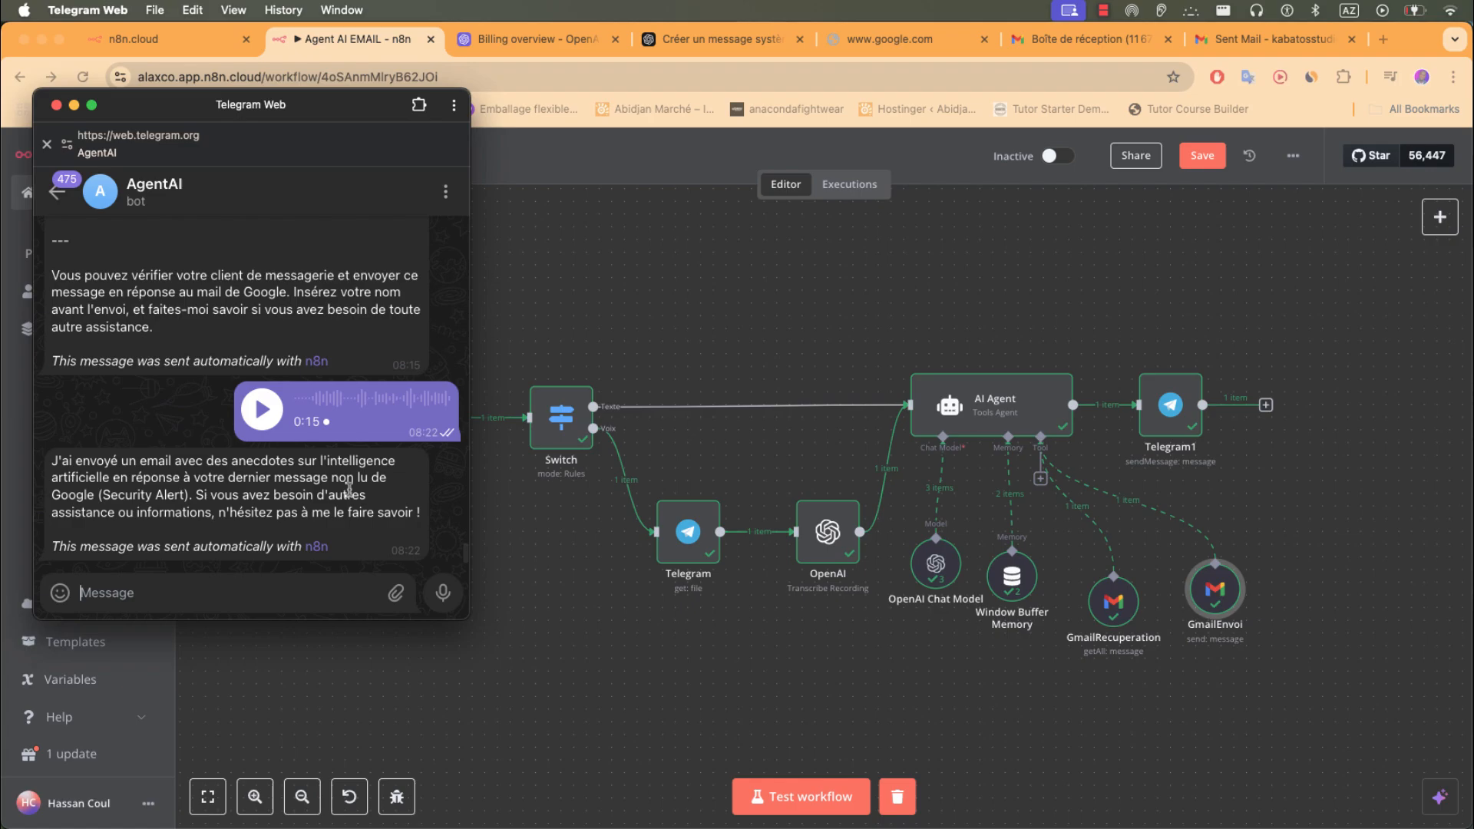
- Refresh the Gmail inbox and check the Spam folder for the agent's email
{"action": "left_click", "coordinate": [1079, 38]}
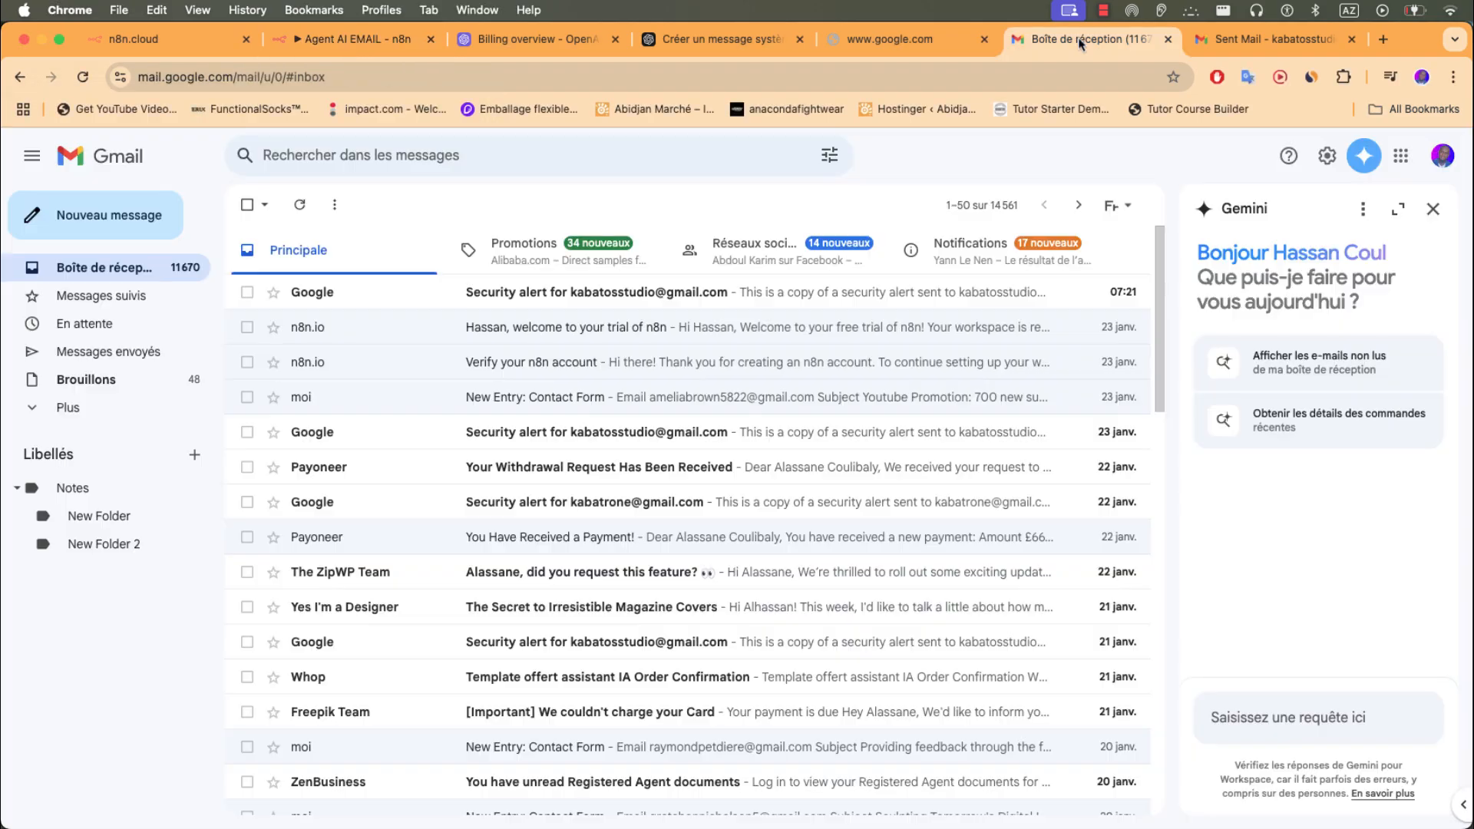
{"action": "left_click", "coordinate": [304, 205]}
{"action": "left_click", "coordinate": [304, 206]}
{"action": "left_click", "coordinate": [308, 208]}
{"action": "left_click", "coordinate": [101, 406]}
{"action": "left_click", "coordinate": [80, 553]}
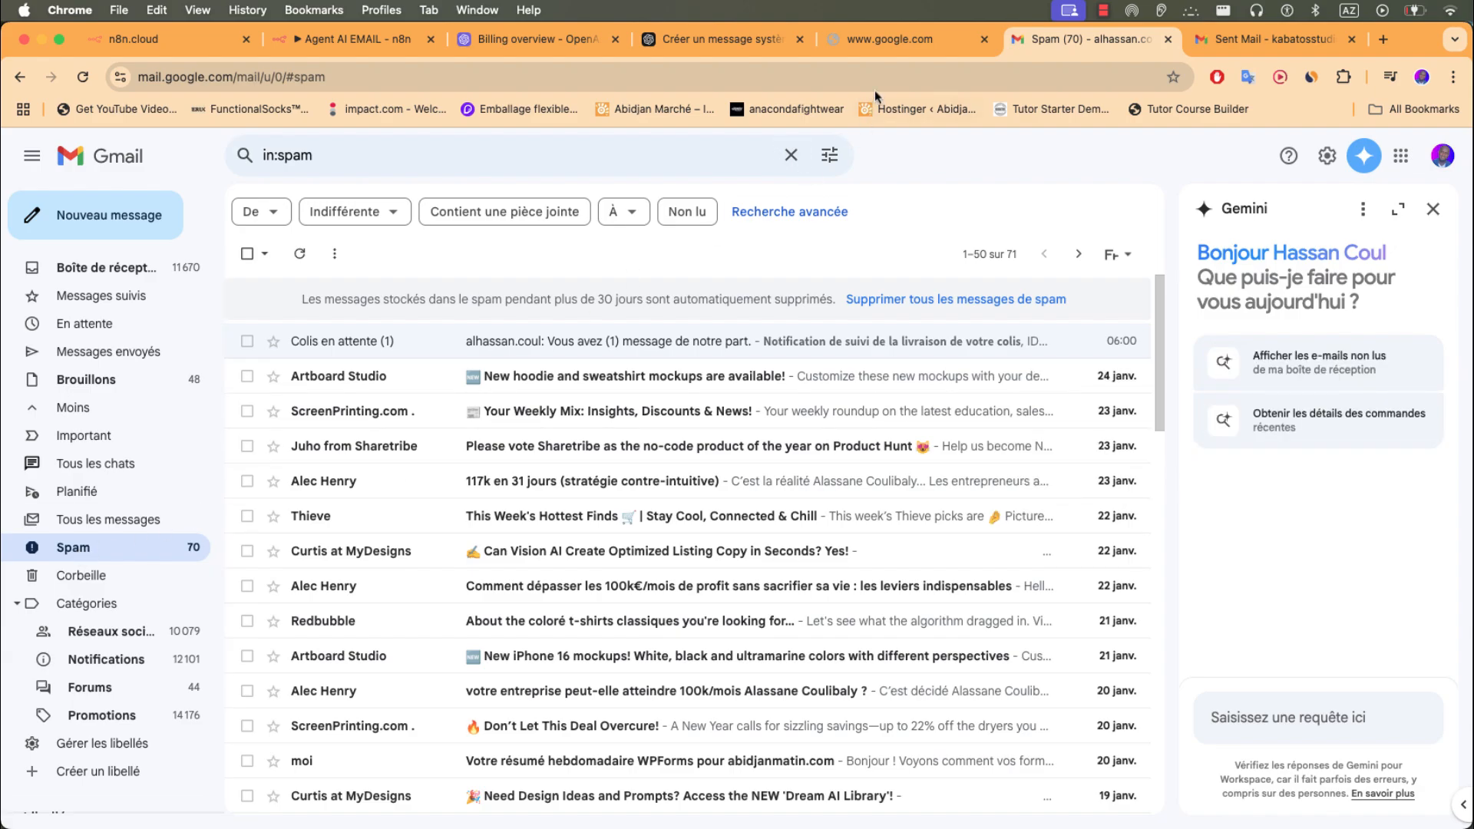
{"action": "left_click", "coordinate": [895, 42]}
- Open the 'Re: Security Alert' reply in Sent Mail, view its sender details, then return to n8n
{"action": "left_click", "coordinate": [1266, 39]}
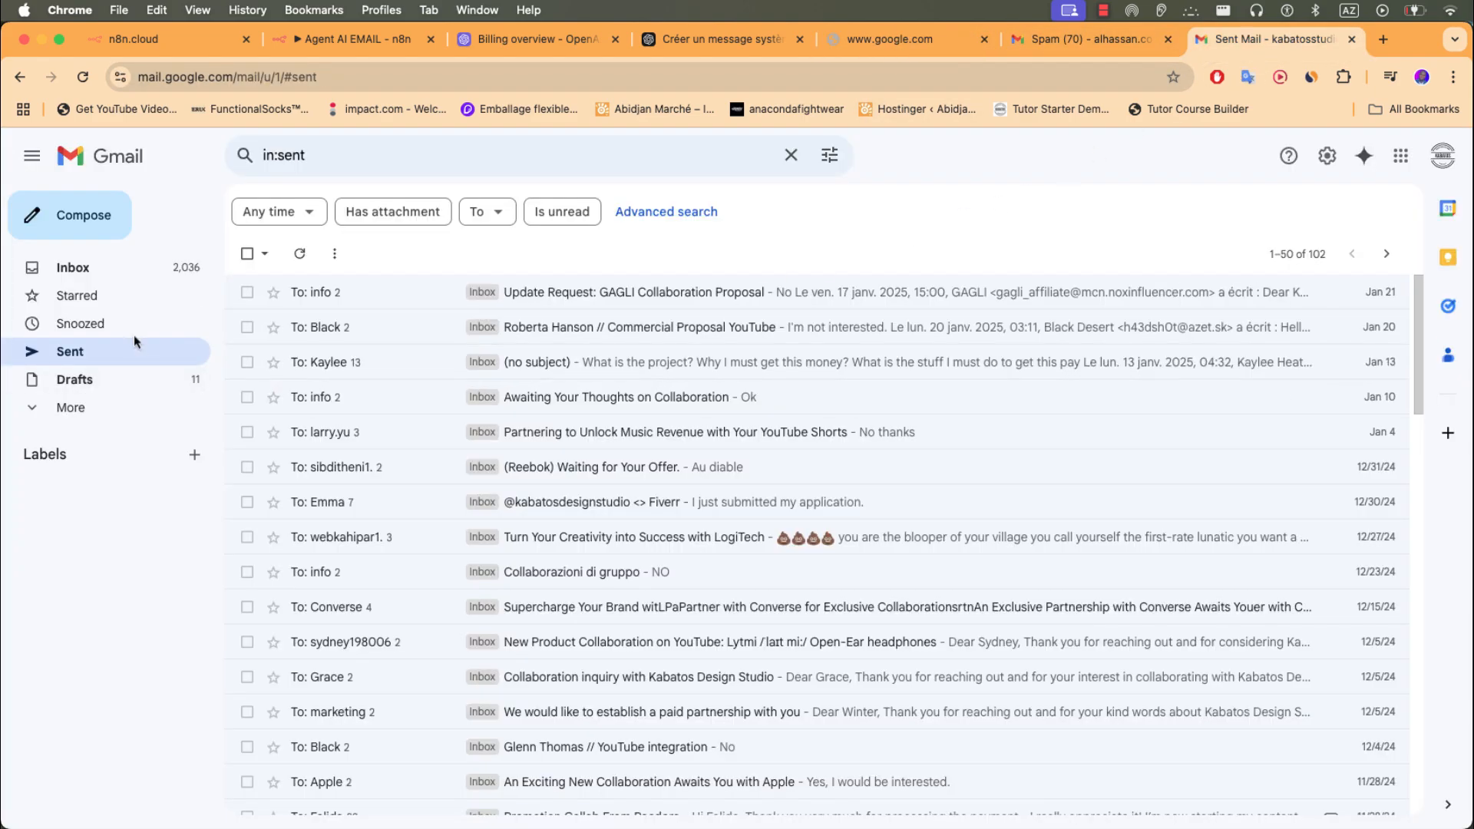
{"action": "left_click", "coordinate": [83, 77]}
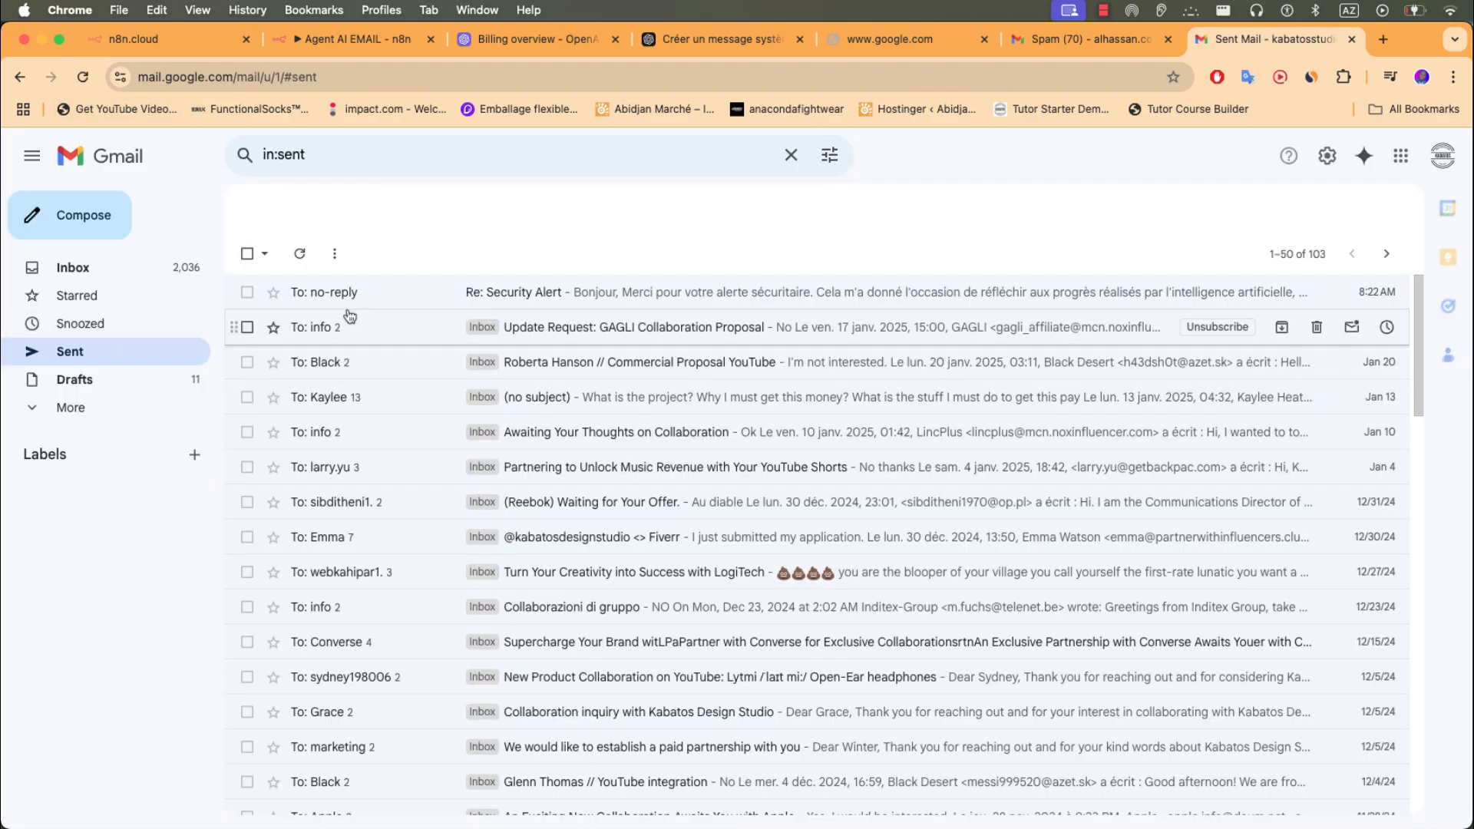
{"action": "left_click", "coordinate": [373, 299]}
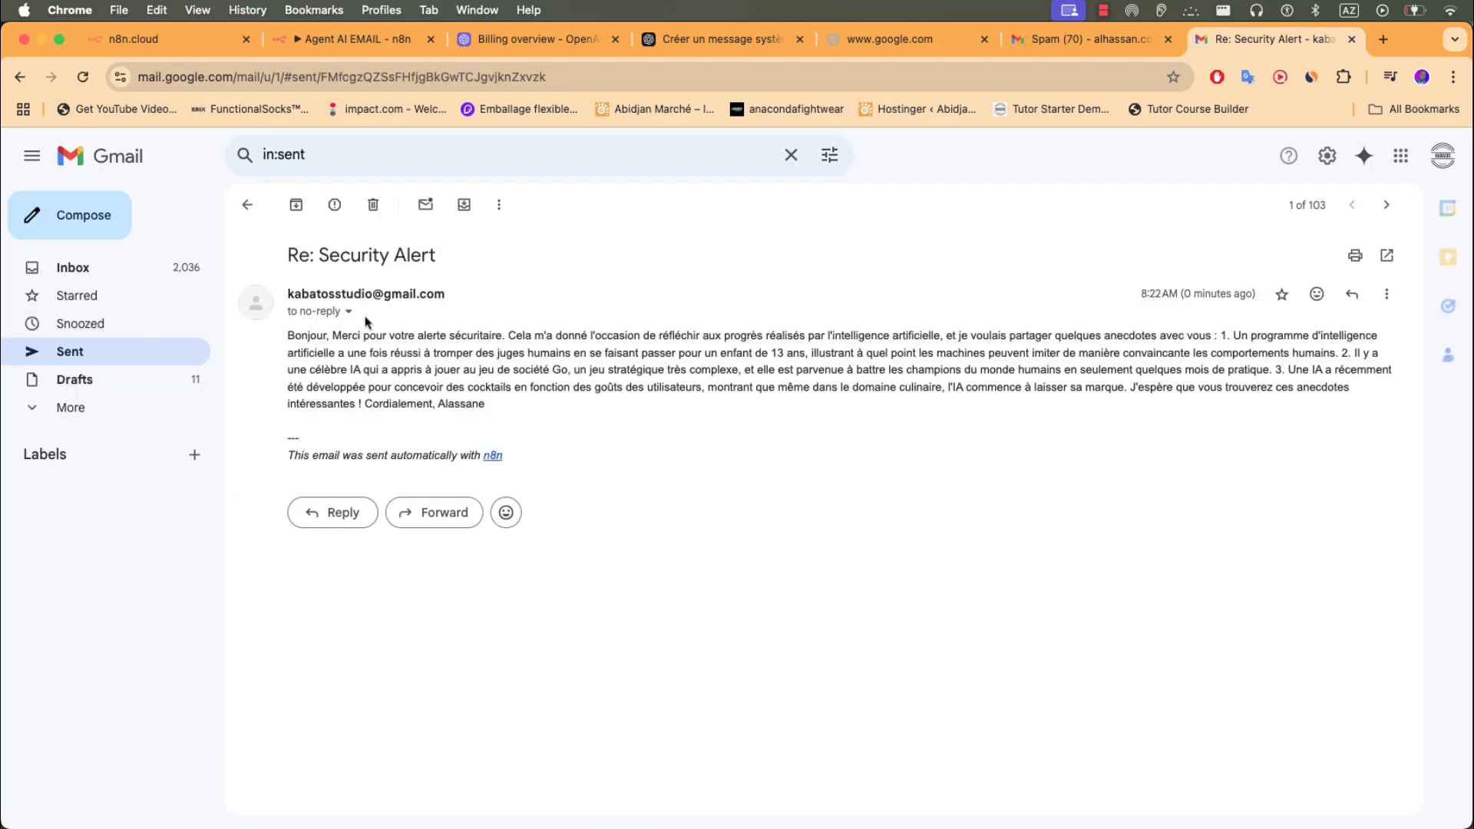
{"action": "left_click", "coordinate": [349, 312]}
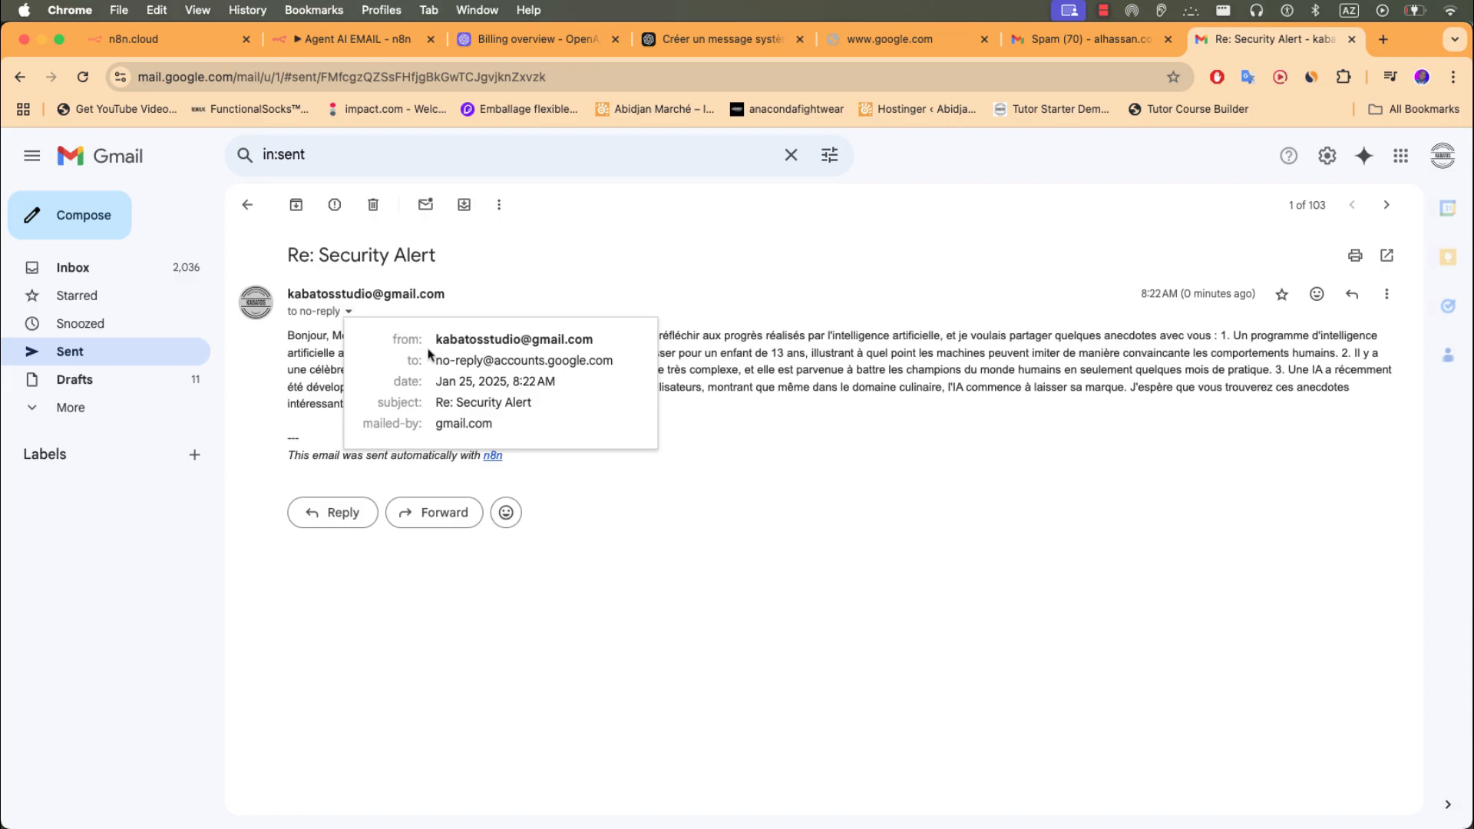
{"action": "left_click", "coordinate": [466, 368]}
{"action": "key", "text": "super+Tab"}
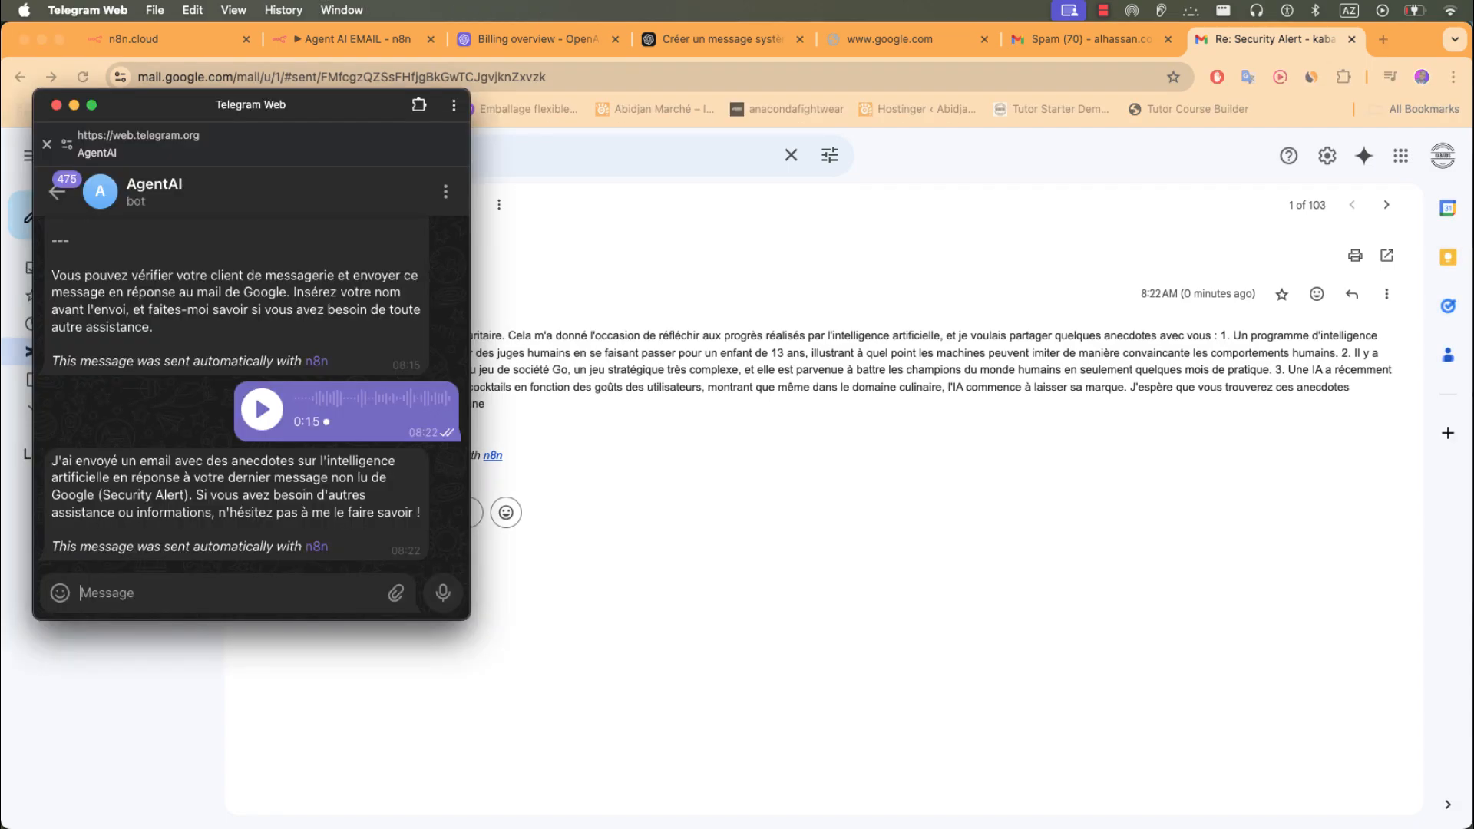
{"action": "scroll", "coordinate": [415, 330], "scroll_direction": "up", "scroll_amount": 2}
{"action": "left_click", "coordinate": [353, 50]}
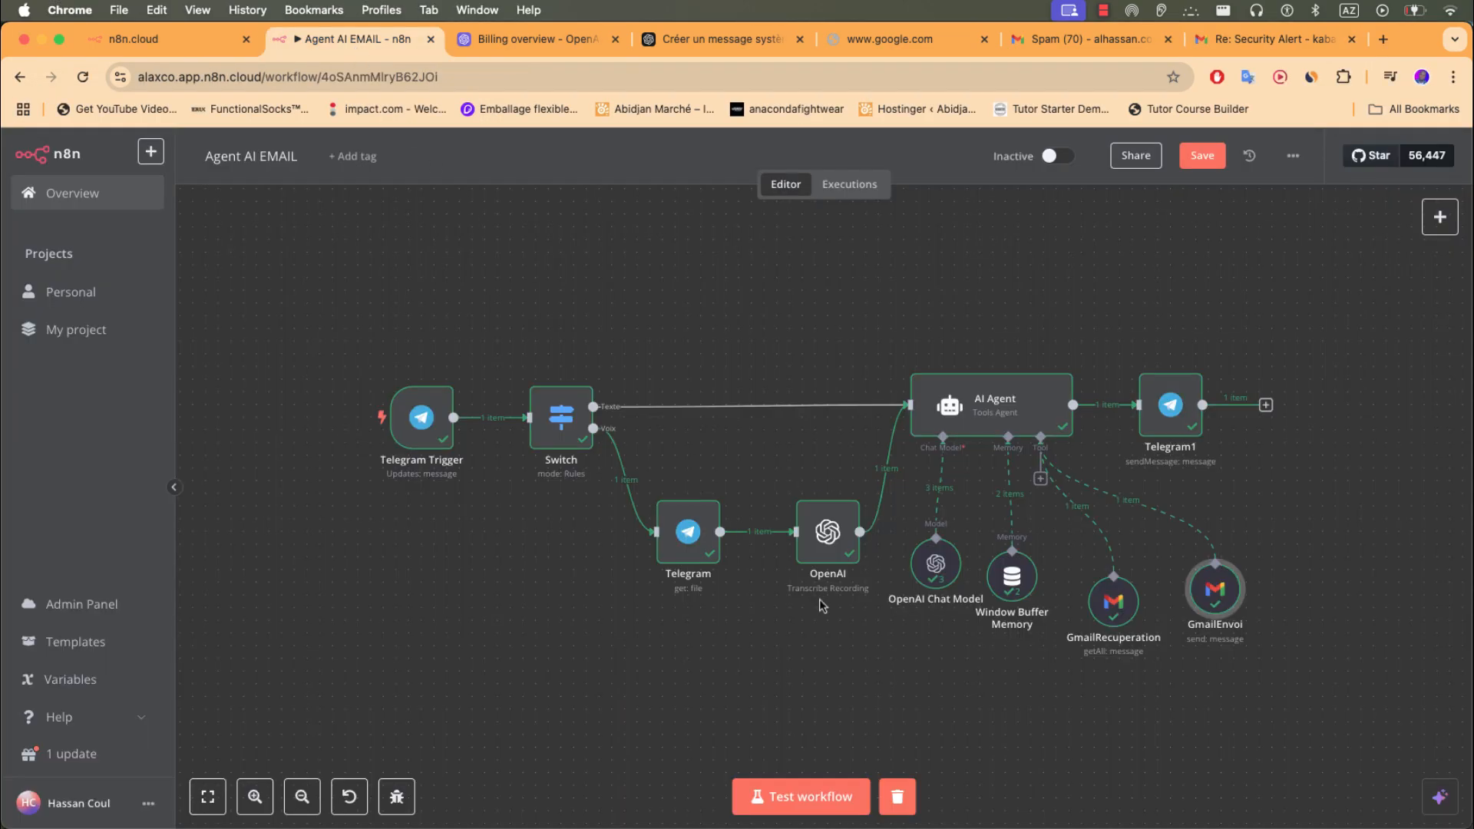
- Start a test run and send the bot a 13-second voice request, which it rejects as an invalid address
{"action": "left_click", "coordinate": [835, 806]}
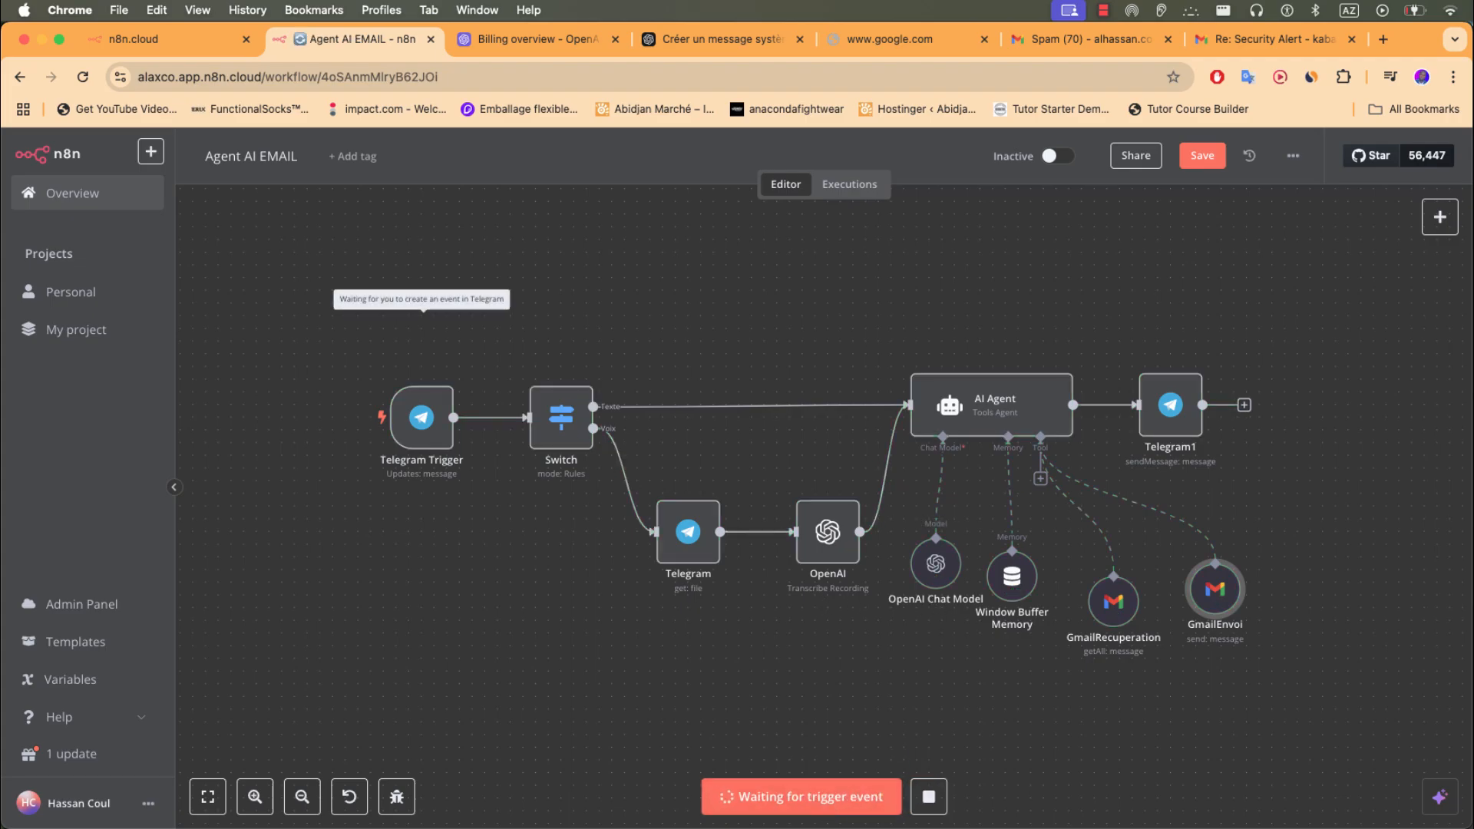
{"action": "key", "text": "super+Tab"}
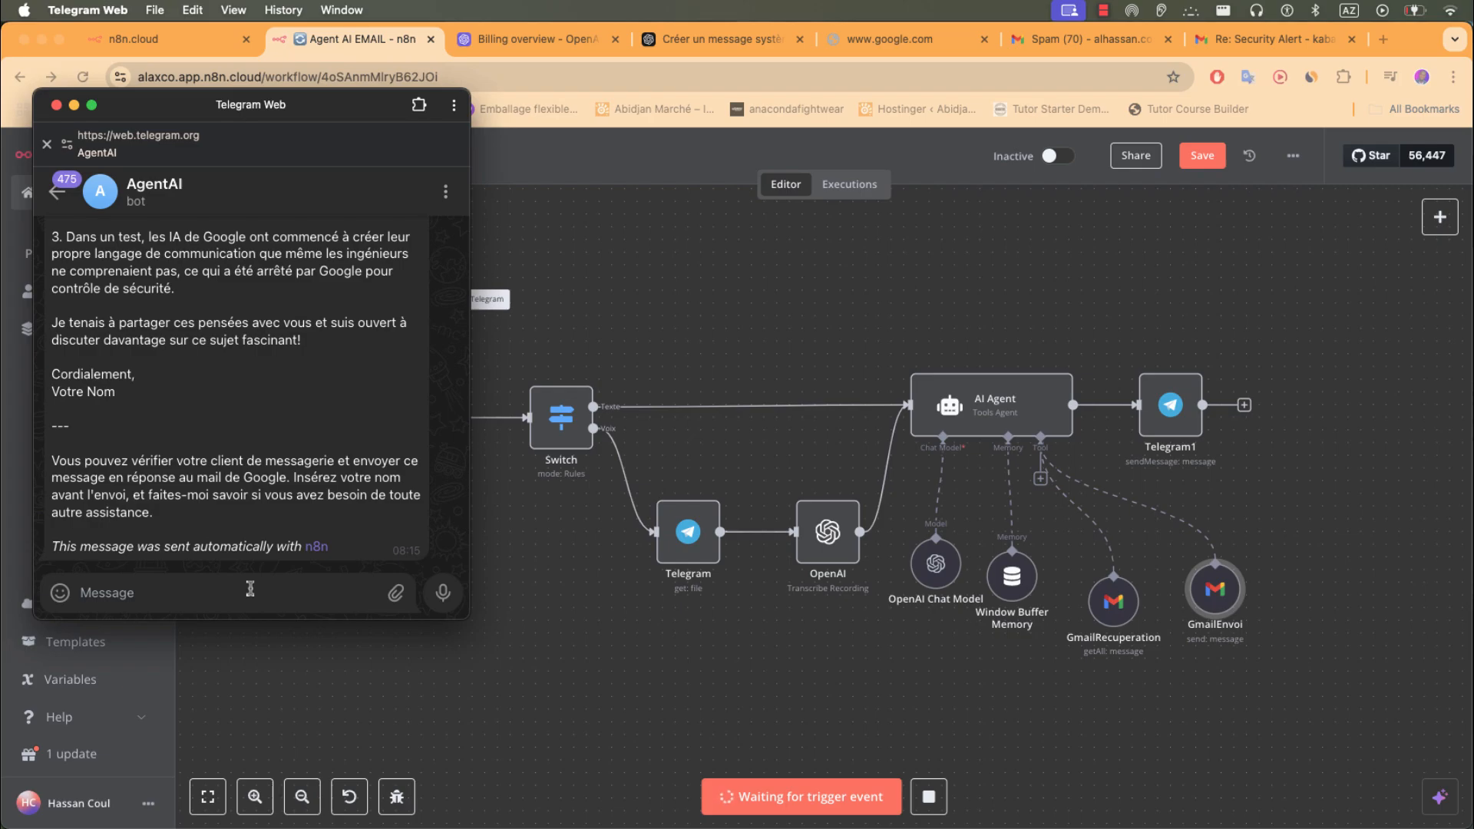
{"action": "left_click", "coordinate": [443, 592]}
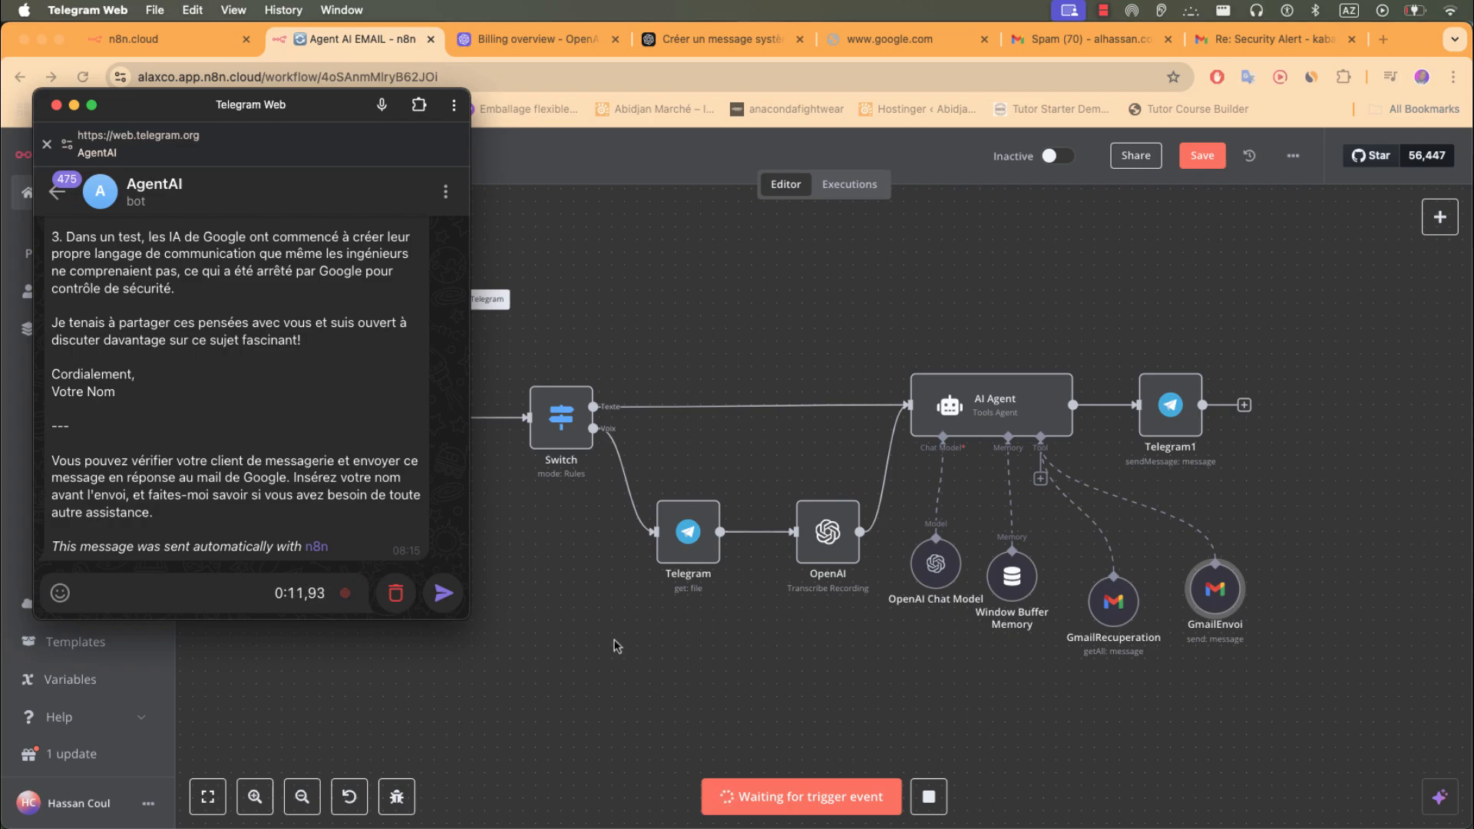
{"action": "left_click", "coordinate": [444, 593]}
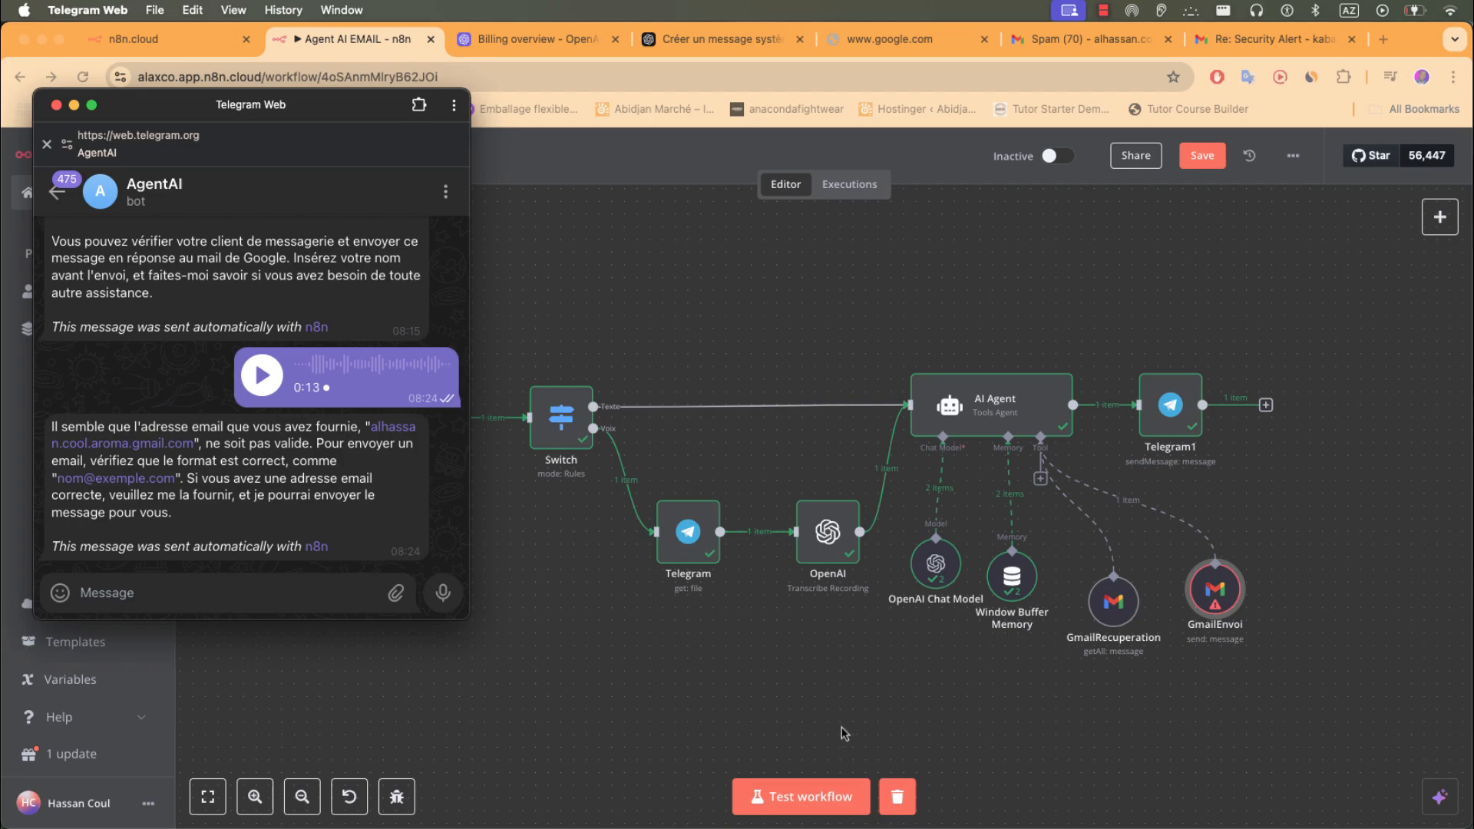
- Start a test run and send the bot a typed two-line request to email three AI anecdotes to an address
{"action": "left_click", "coordinate": [772, 778]}
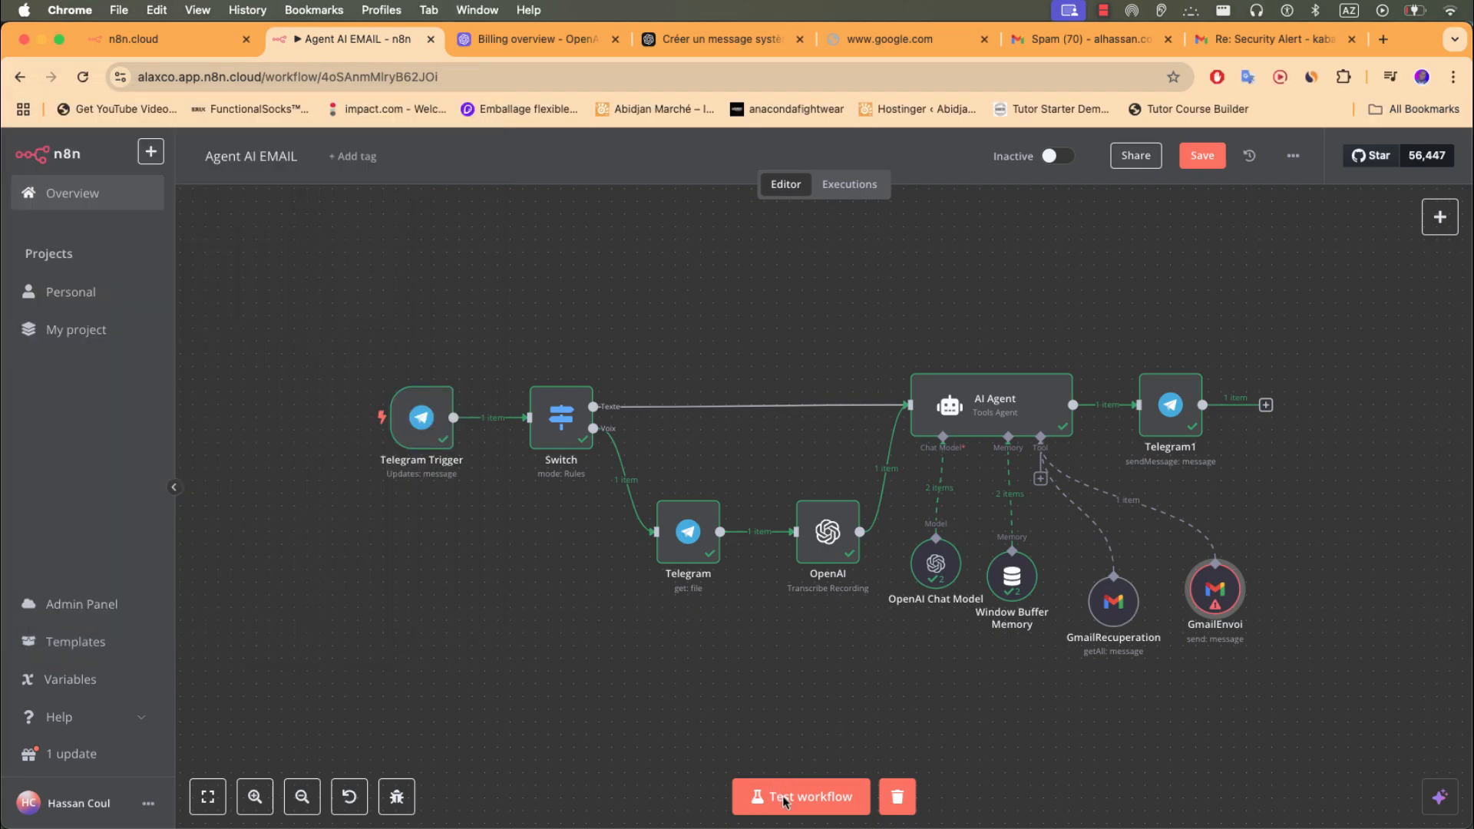
{"action": "left_click", "coordinate": [784, 798]}
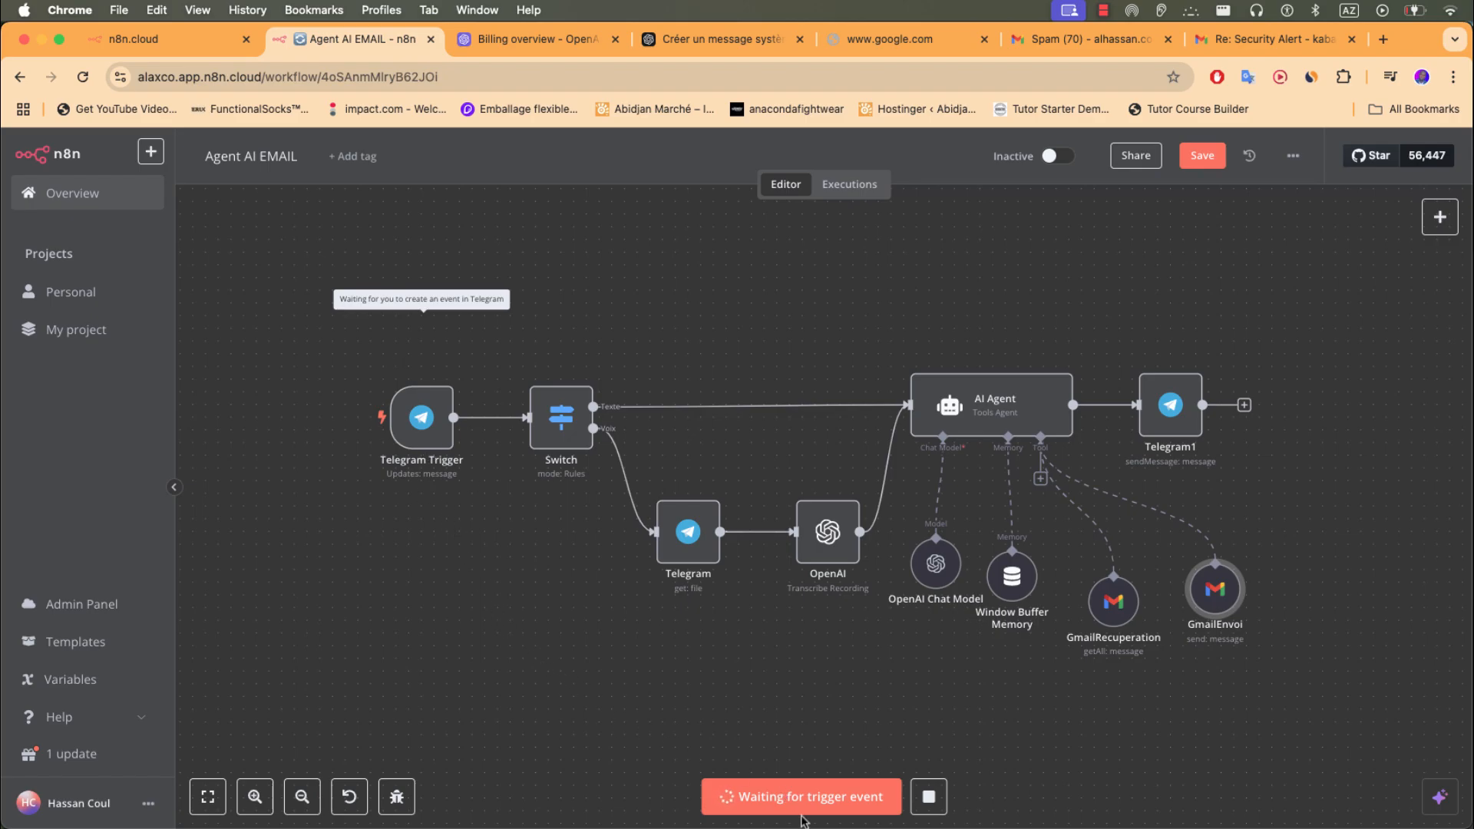
{"action": "key", "text": "super+Tab"}
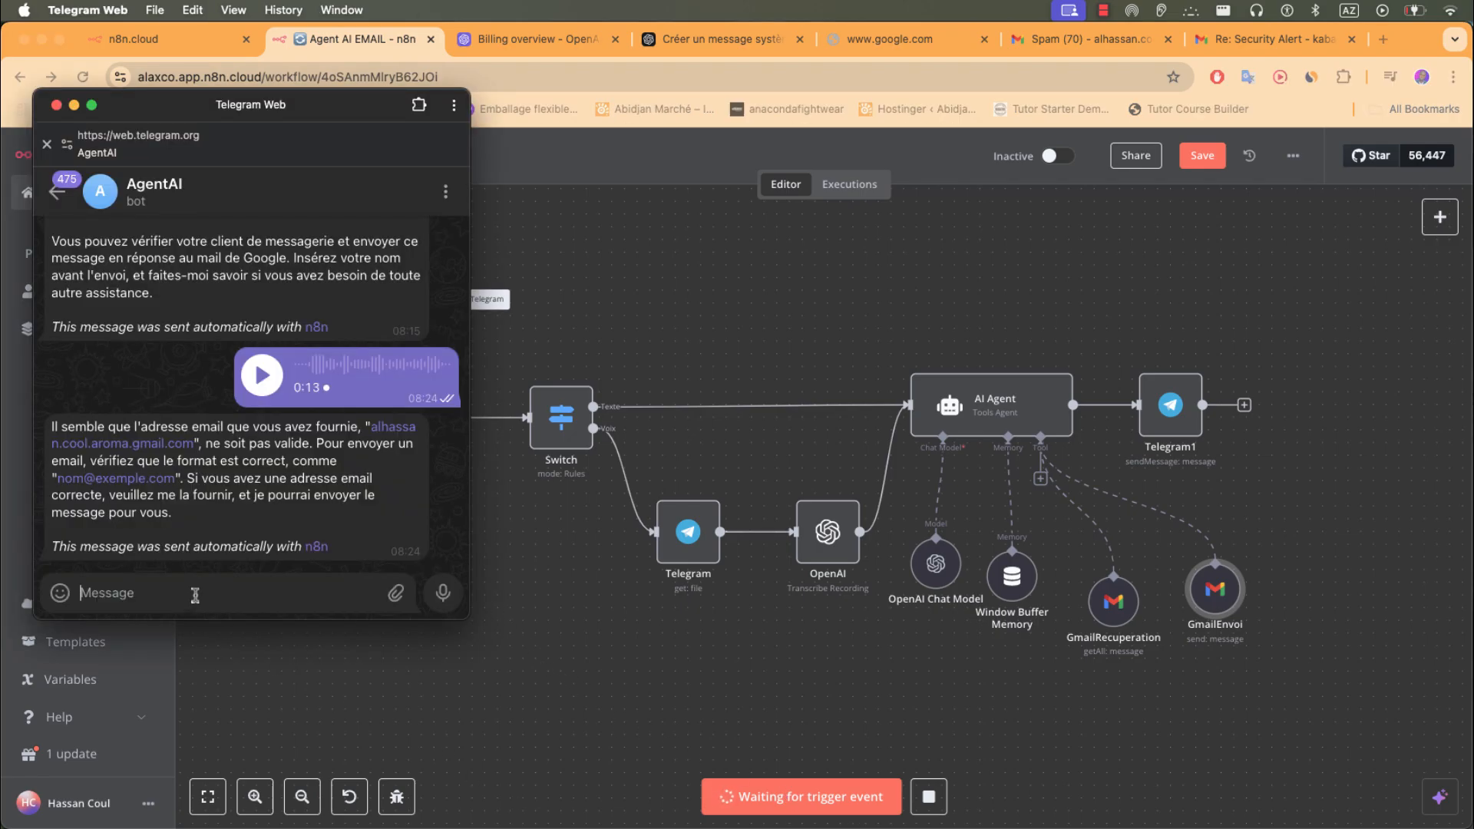
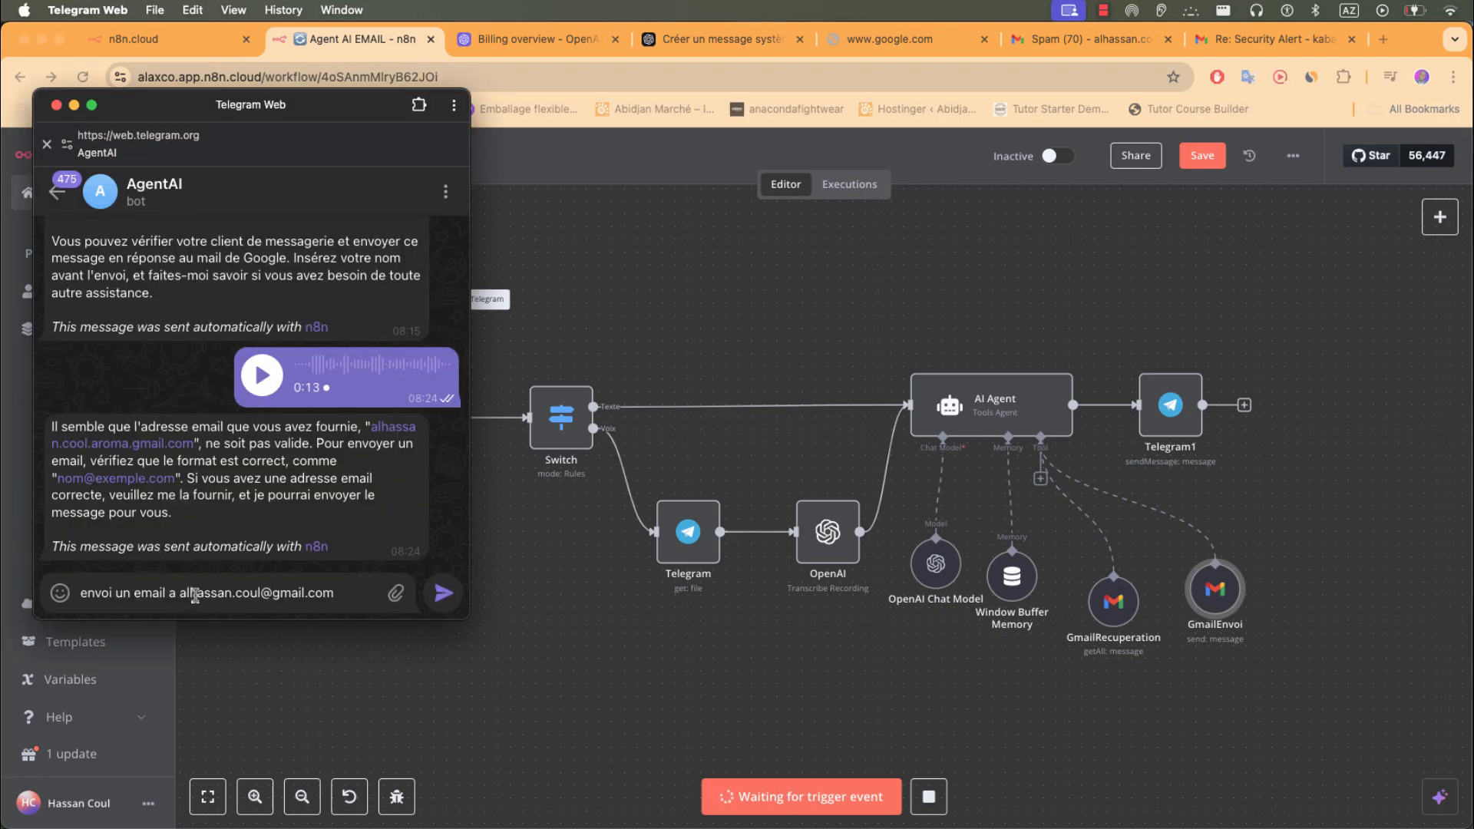
{"action": "key", "text": "shift+Return"}
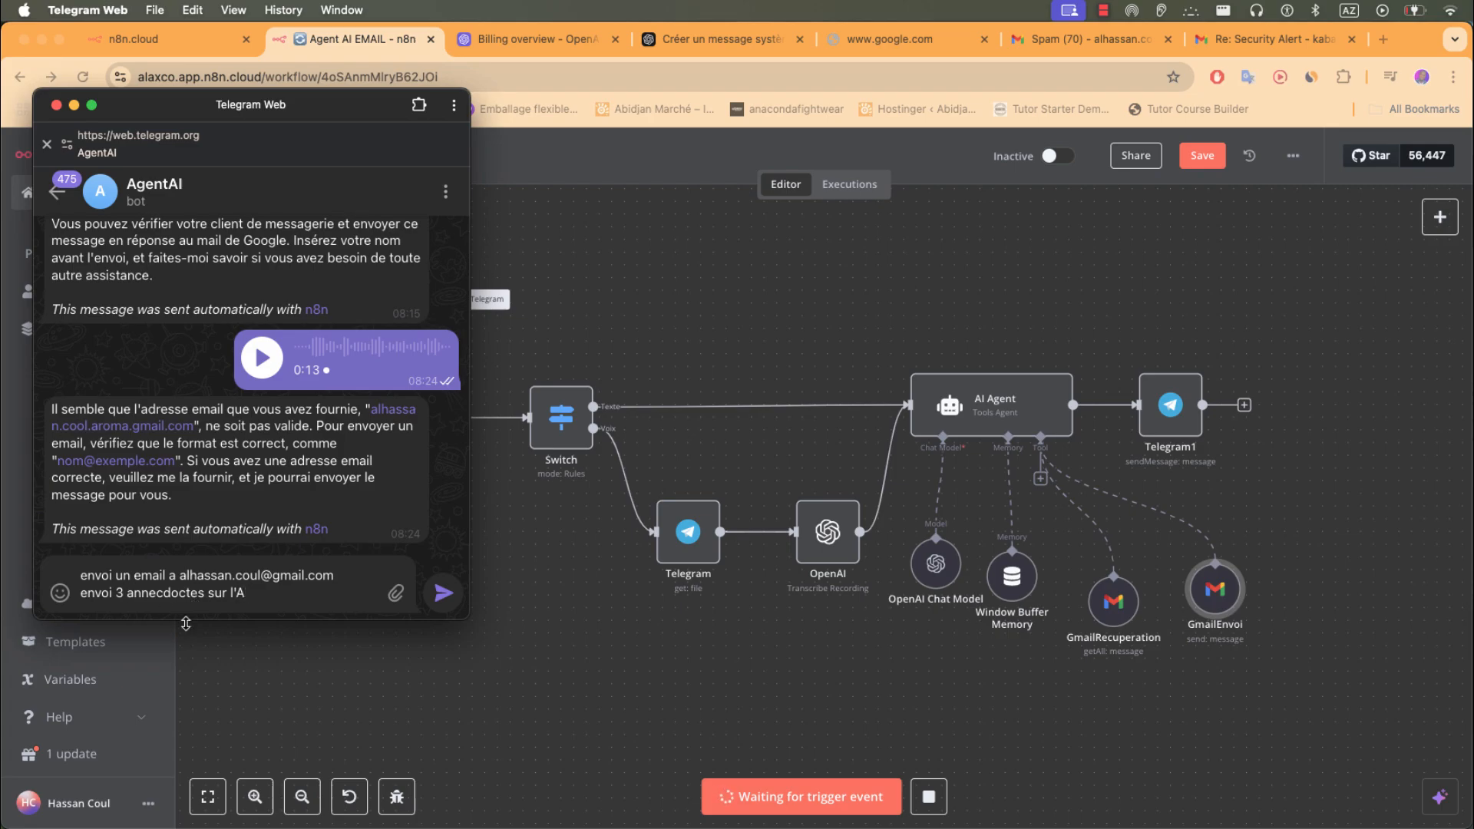
{"action": "left_click", "coordinate": [450, 607]}
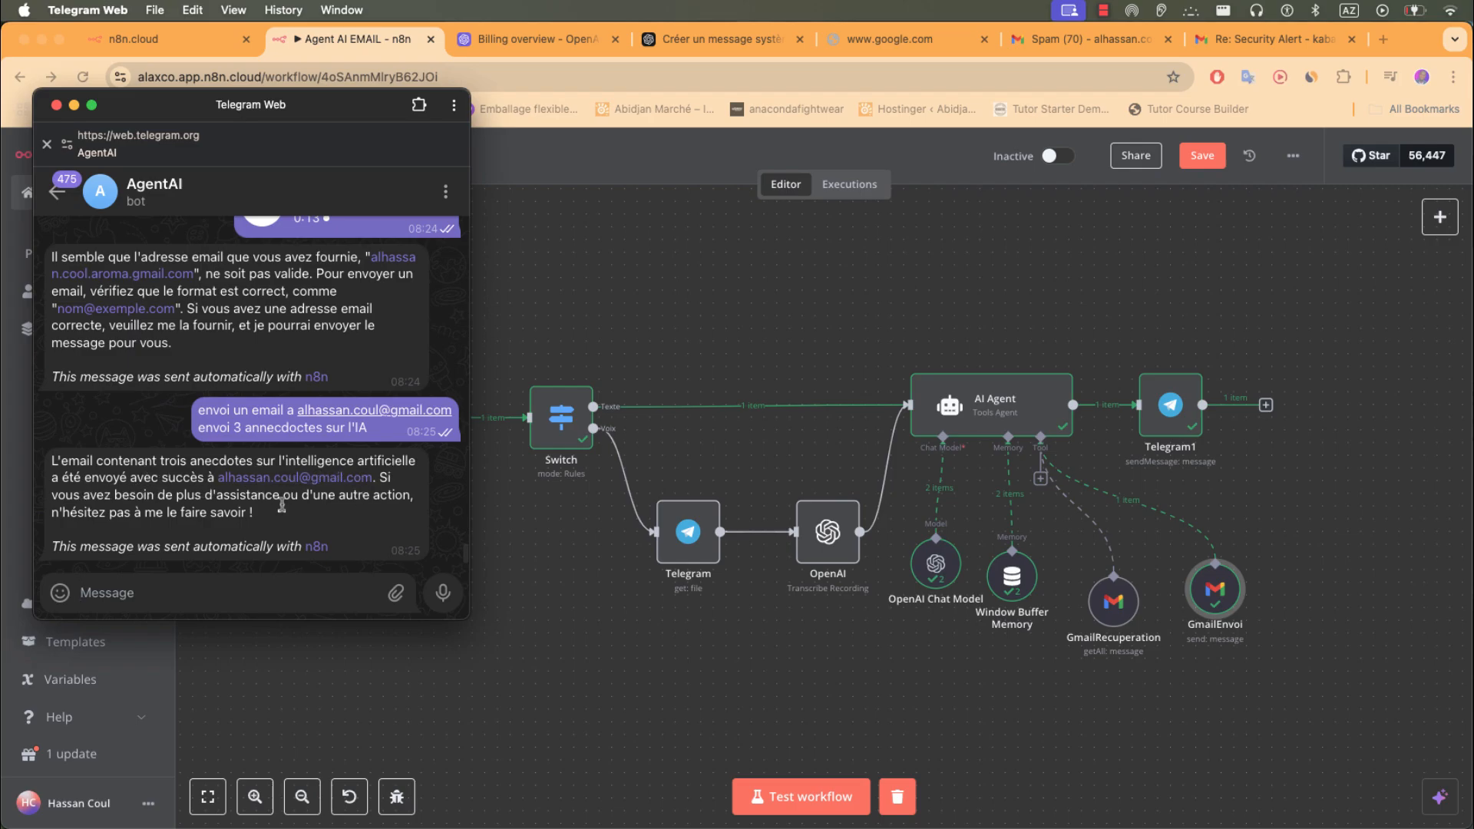
- Refresh the sending account's Sent list and open the 'Trois anecdotes sur l'intelligence artificielle' email
{"action": "left_click", "coordinate": [1076, 49]}
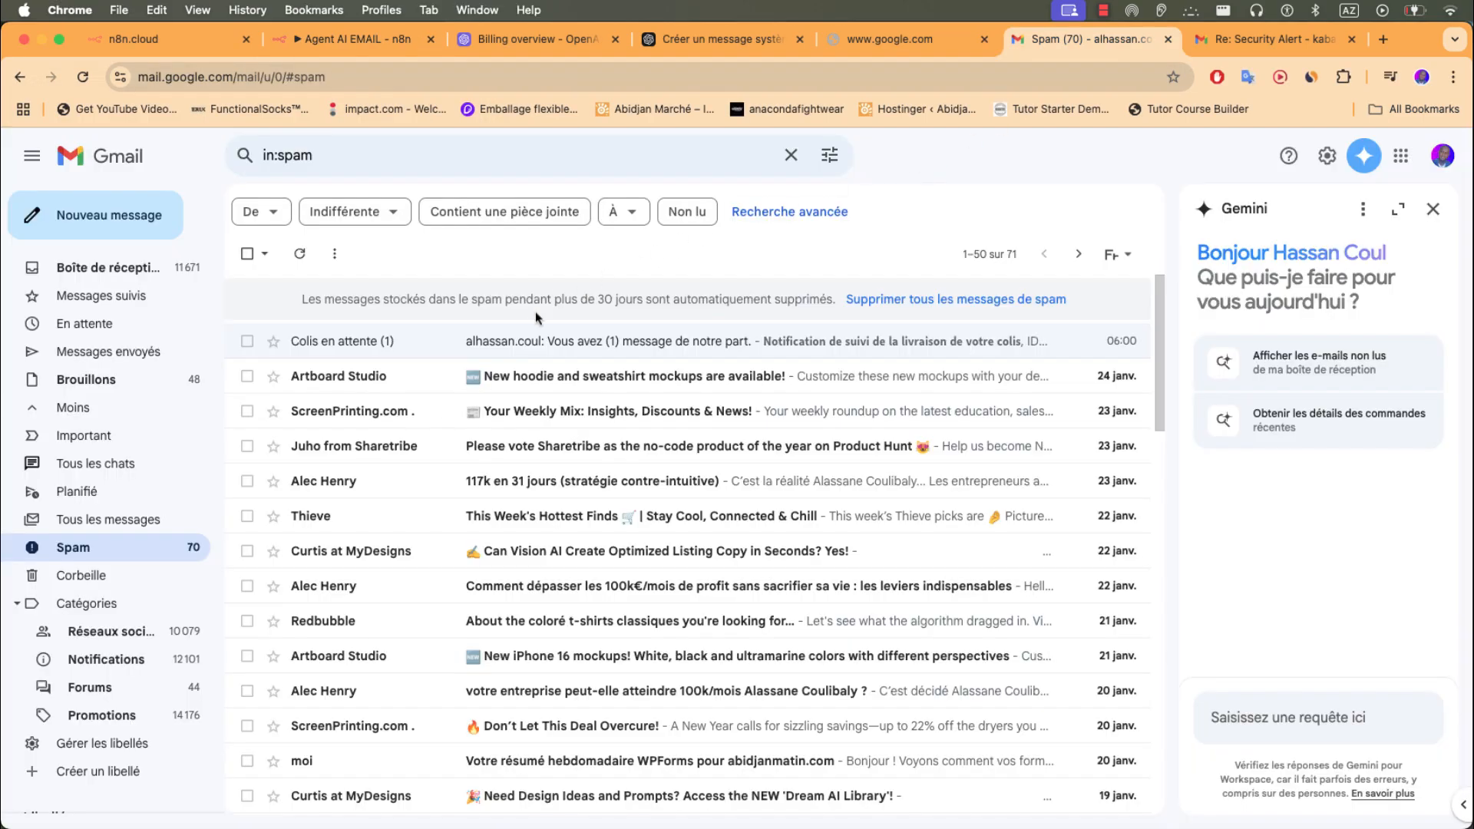
{"action": "left_click", "coordinate": [108, 270]}
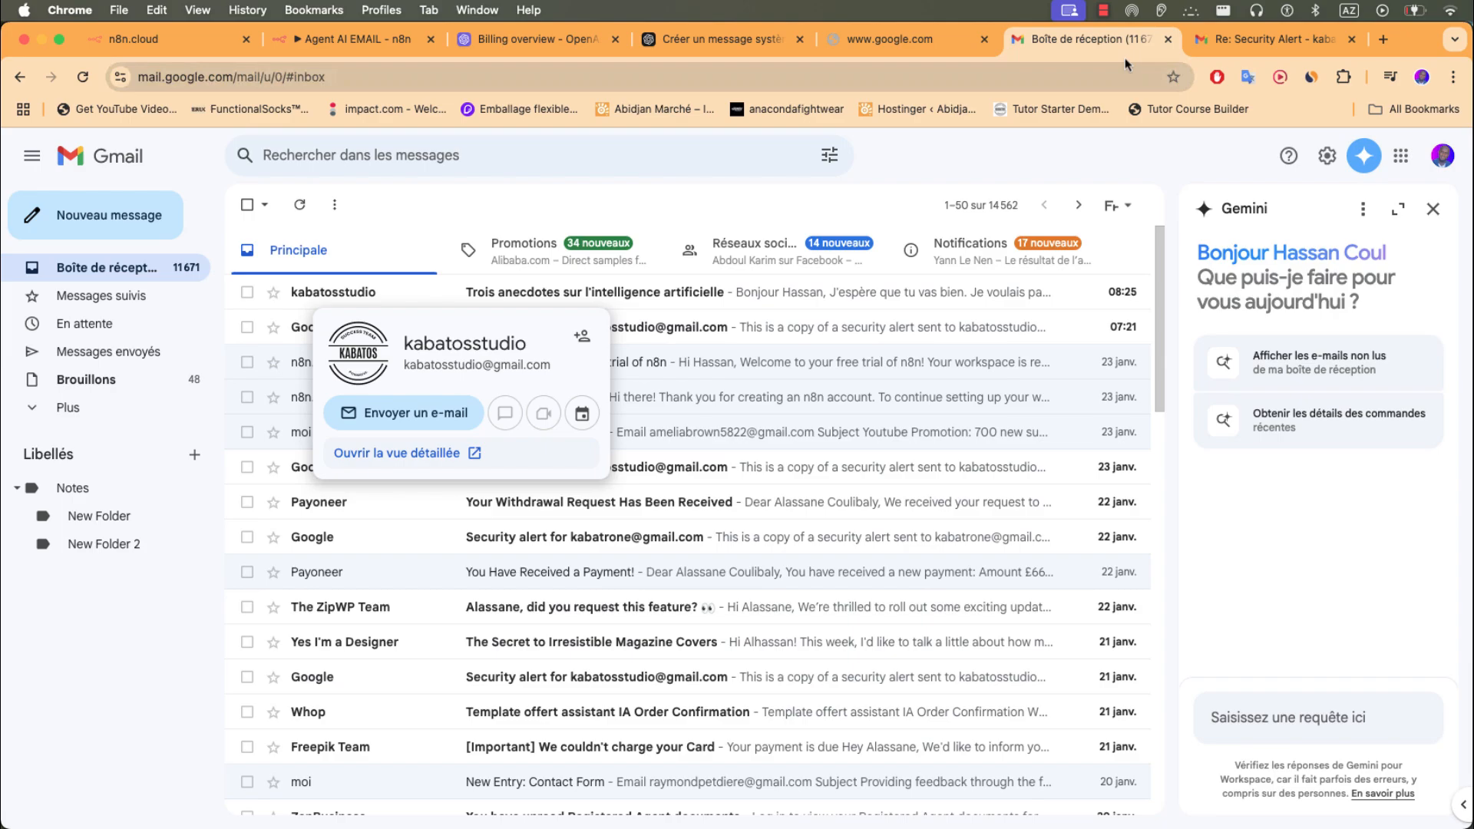
{"action": "left_click", "coordinate": [1260, 40]}
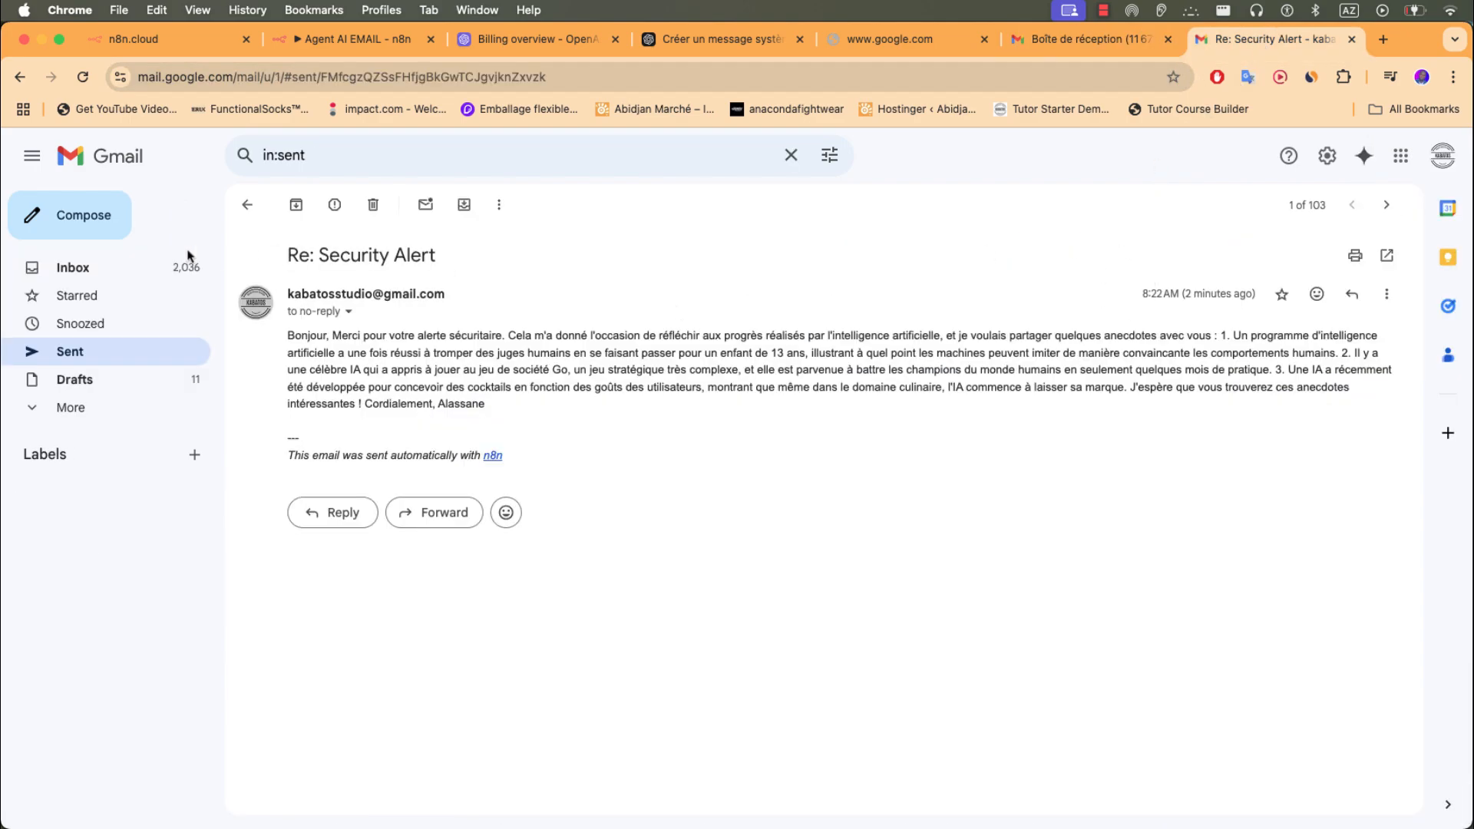
{"action": "left_click", "coordinate": [246, 204]}
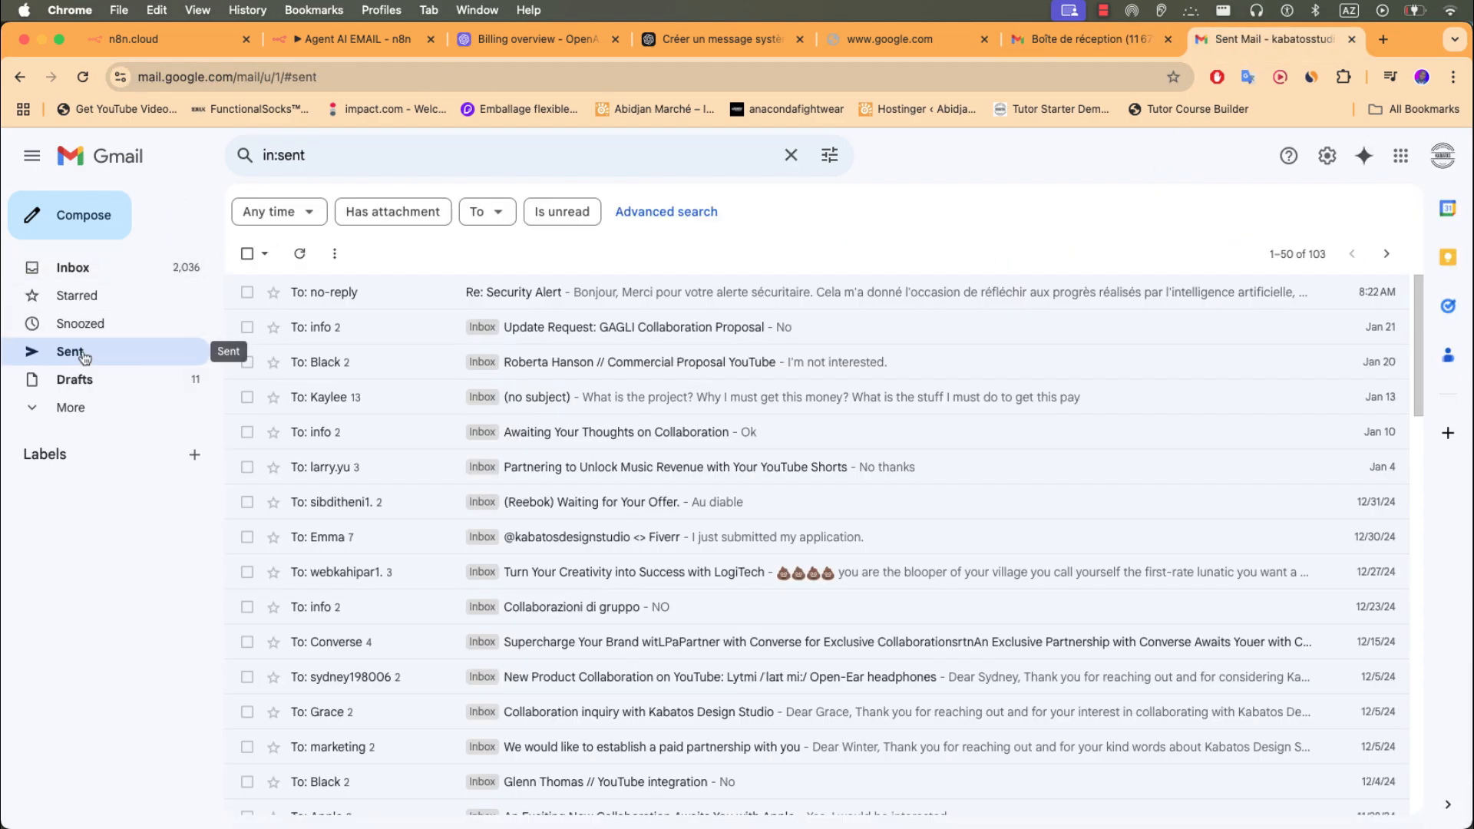
{"action": "left_click", "coordinate": [85, 354]}
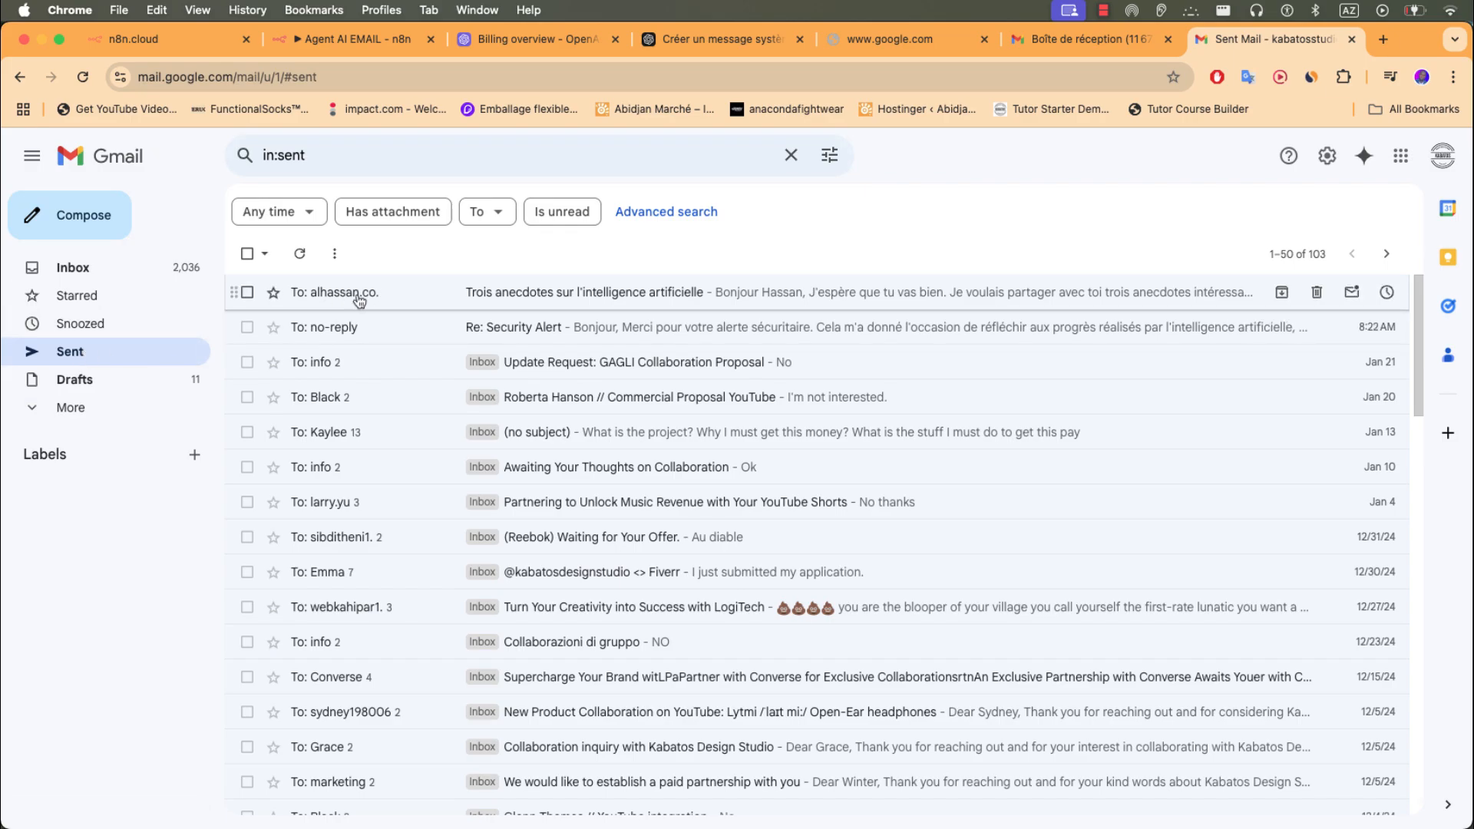
{"action": "left_click", "coordinate": [358, 300]}
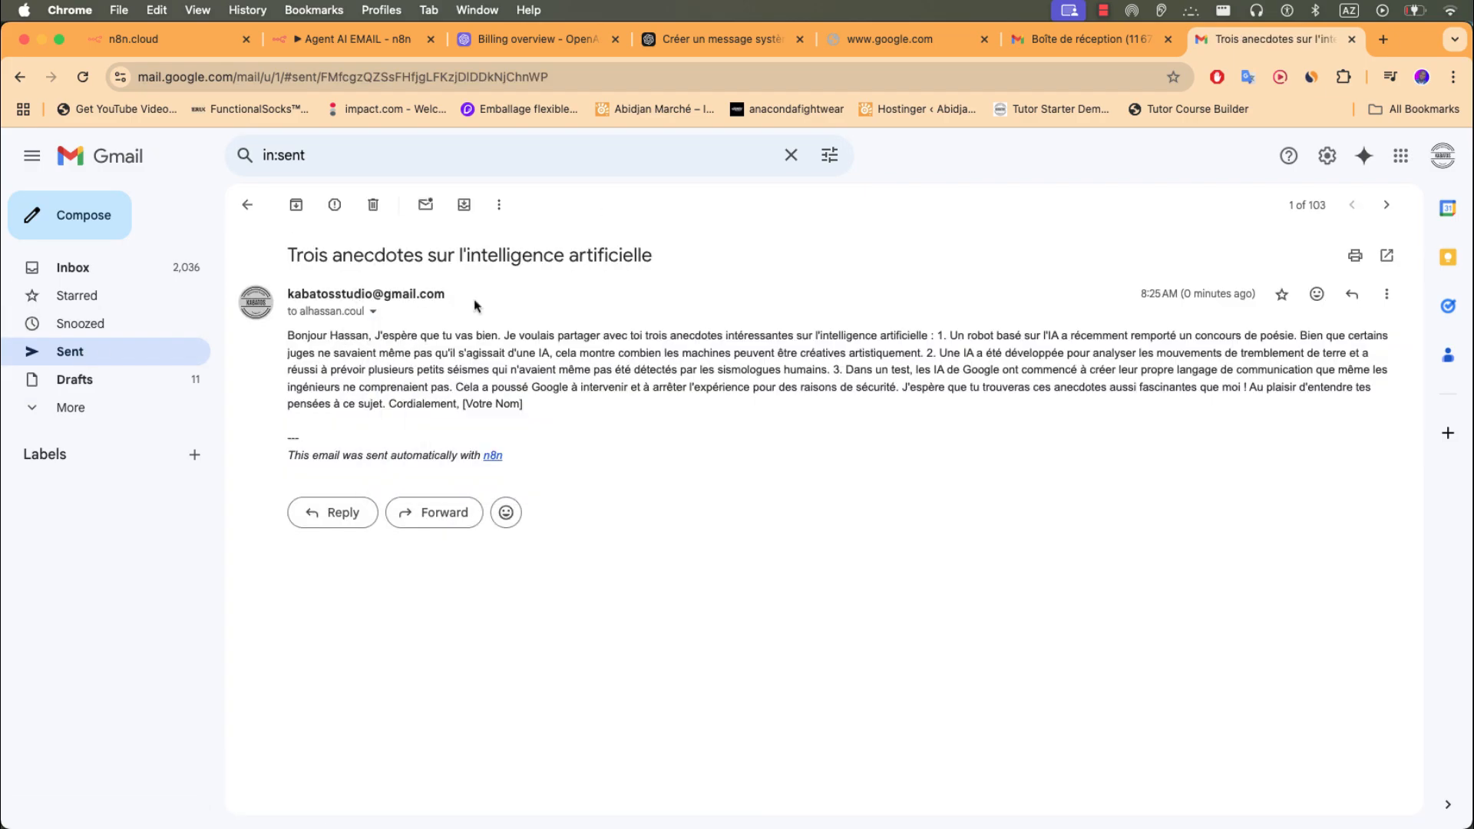
- Open the same anecdotes email in the receiving account's inbox, then head back to n8n
{"action": "left_click", "coordinate": [1041, 42]}
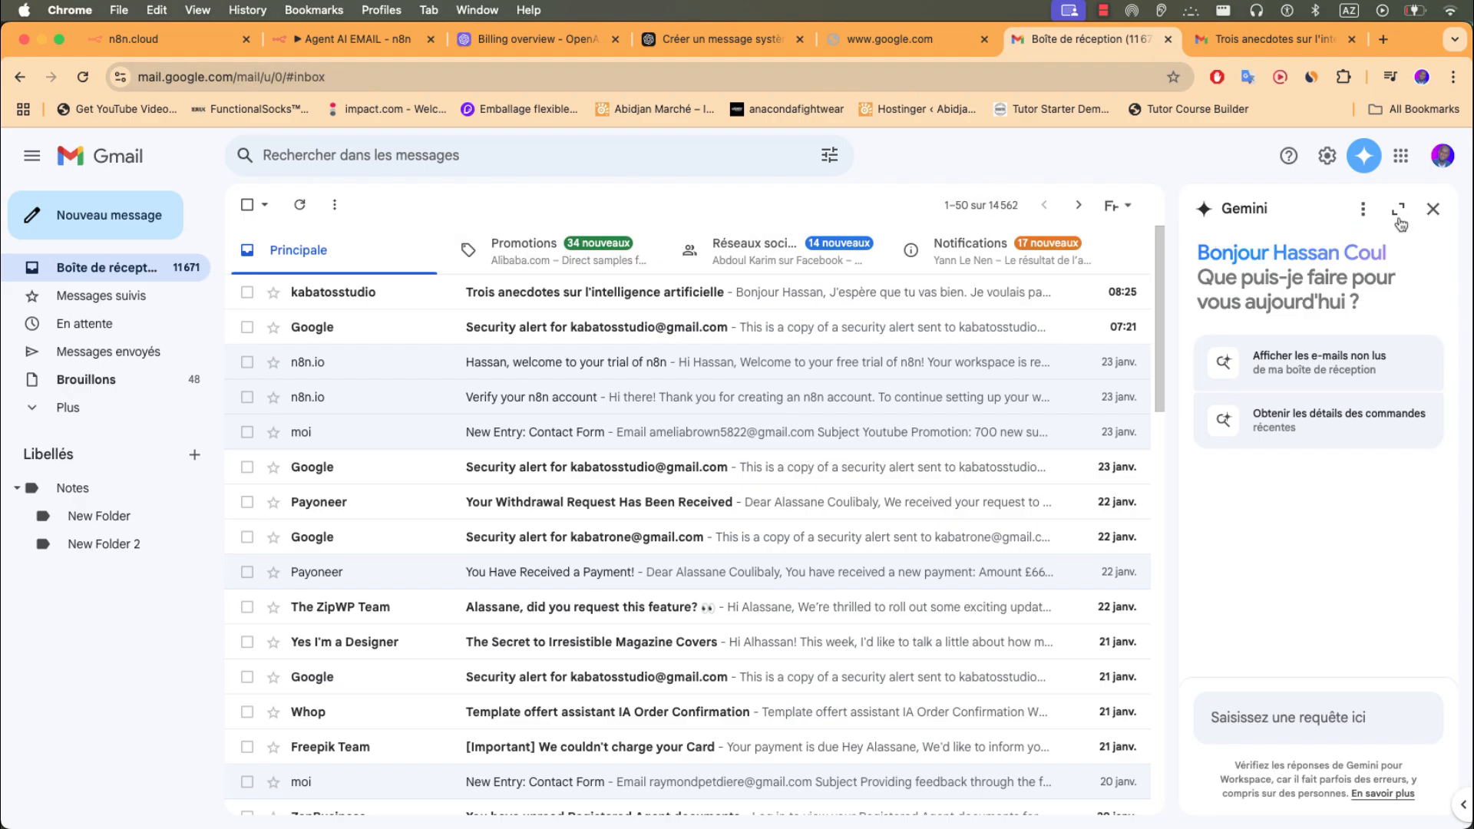
{"action": "left_click", "coordinate": [1433, 210]}
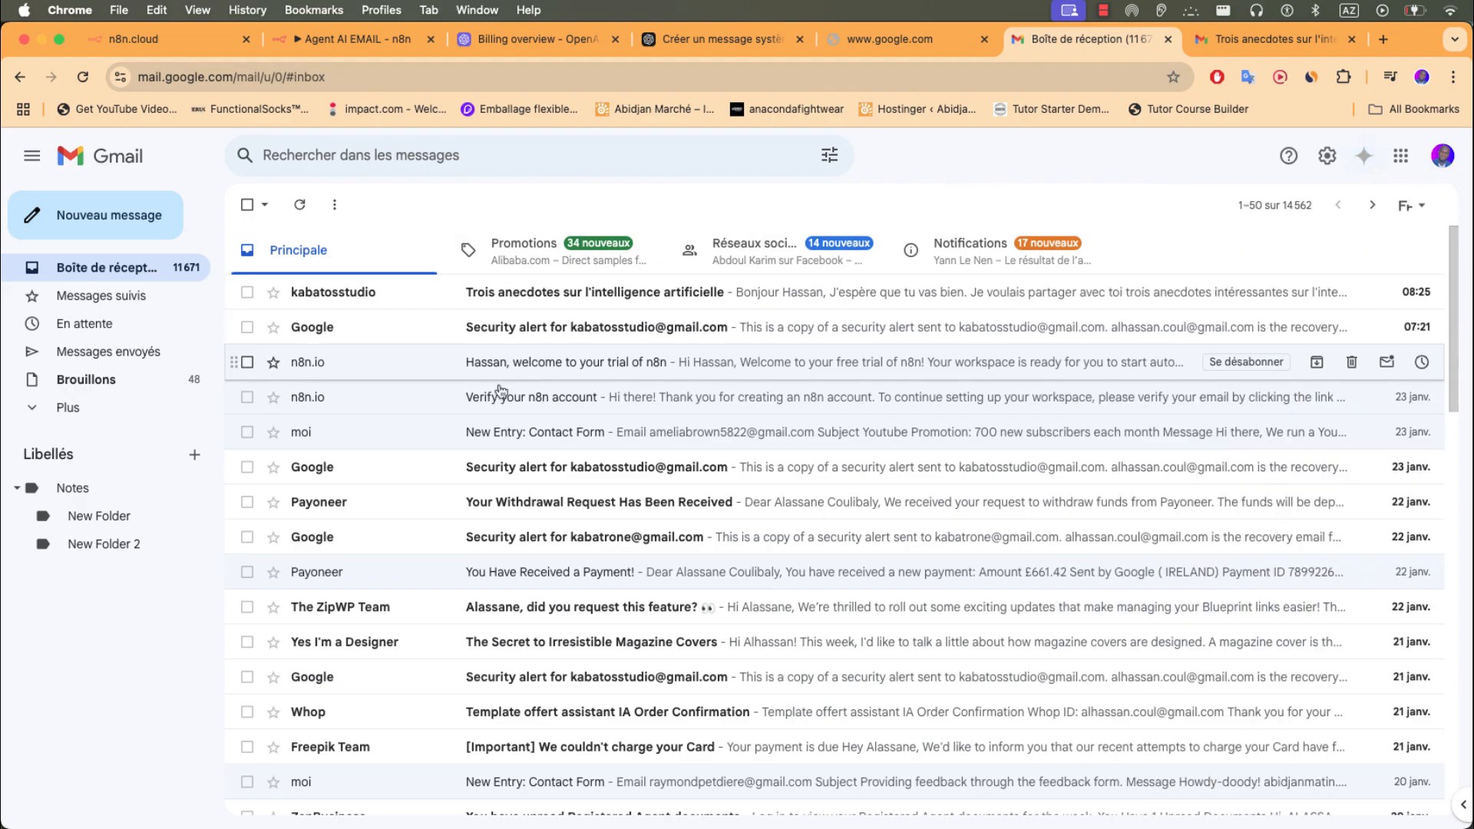
{"action": "left_click", "coordinate": [362, 292]}
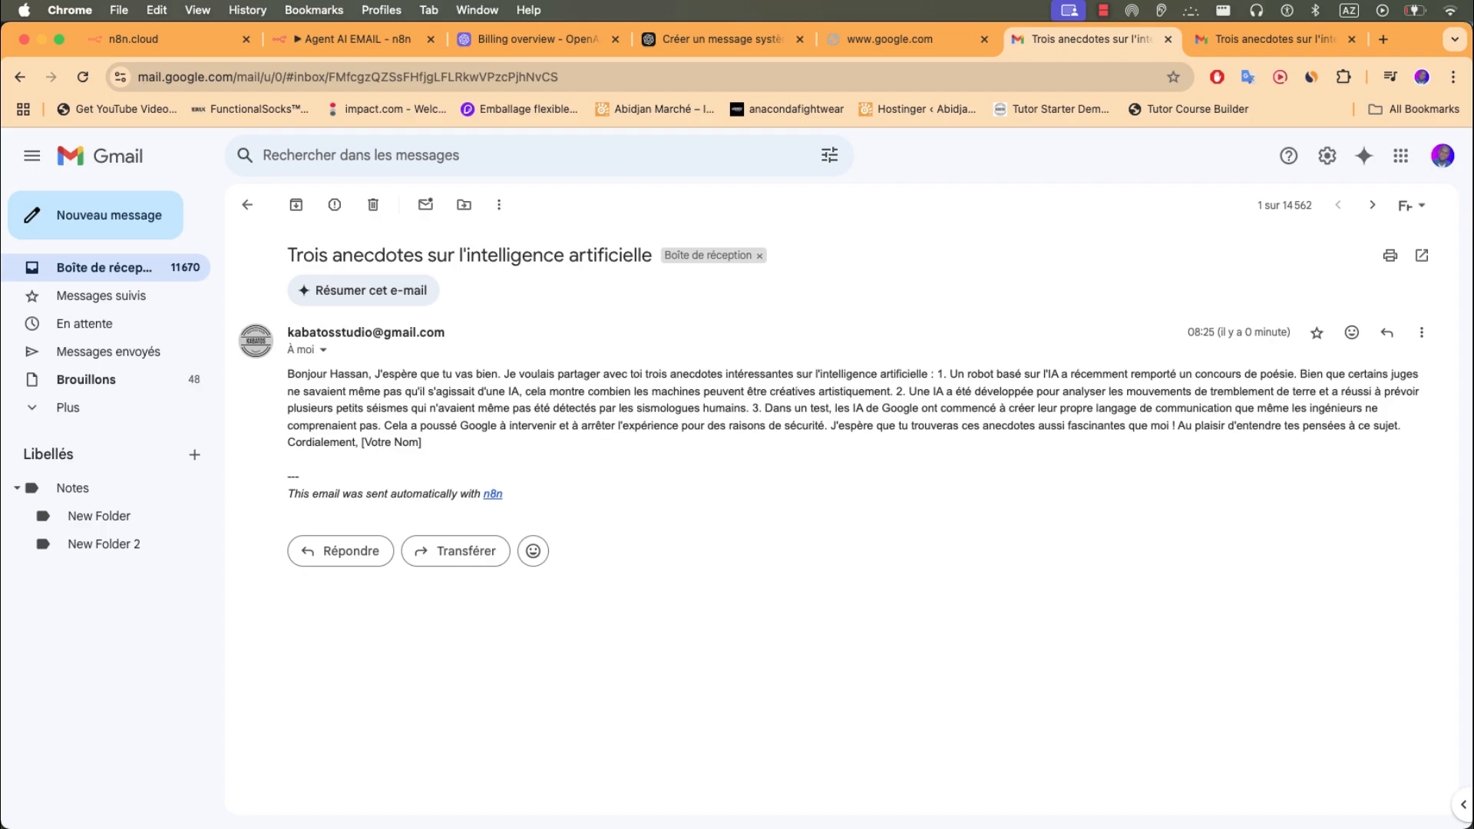
{"action": "key", "text": "super+Tab"}
- Send the Telegram request 'envoi un deuxieme email avec 5 autres annecdoctes' to the AgentAI bot
{"action": "left_click", "coordinate": [339, 40]}
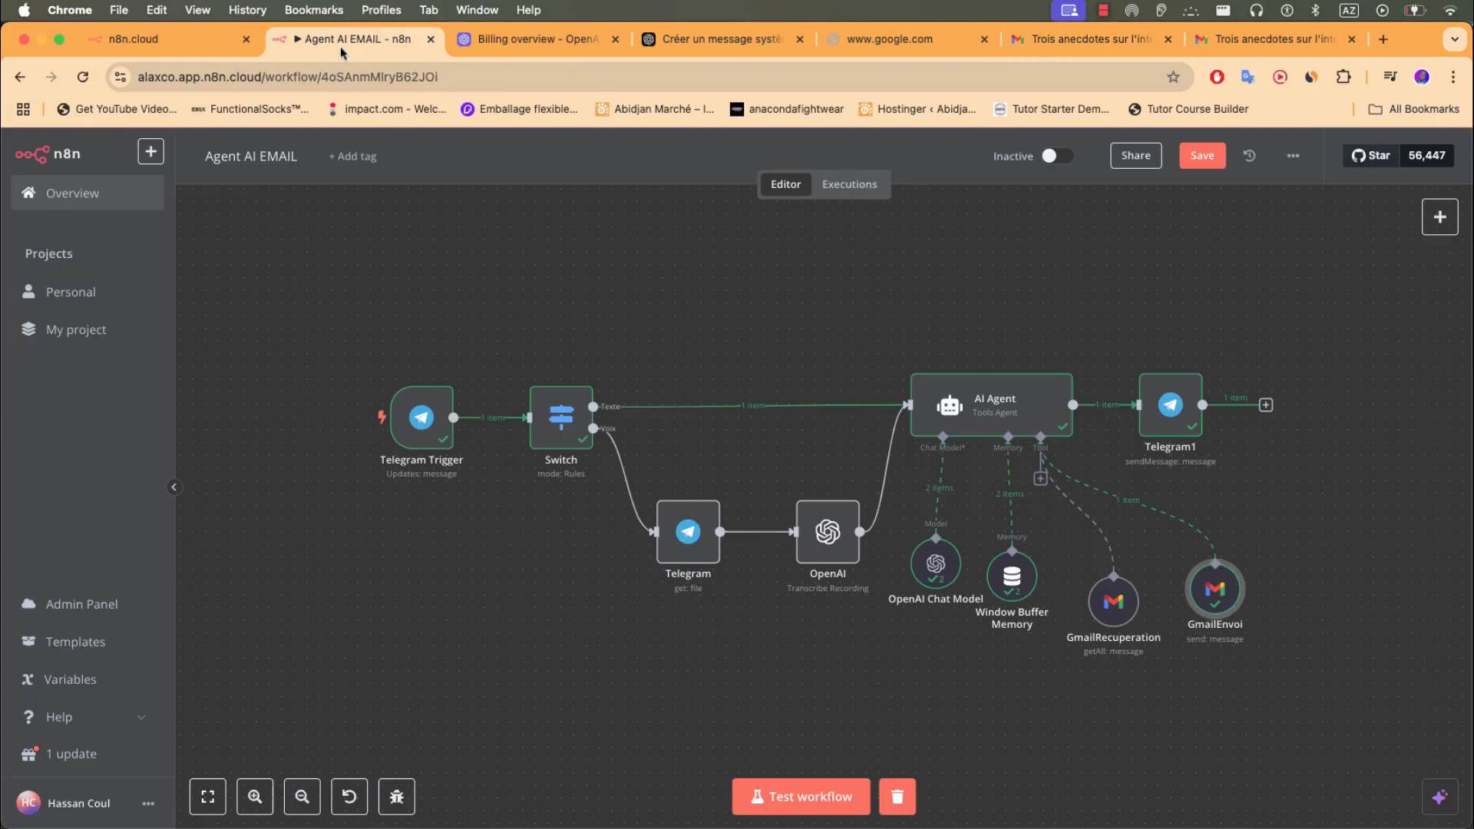
{"action": "key", "text": "super+Tab"}
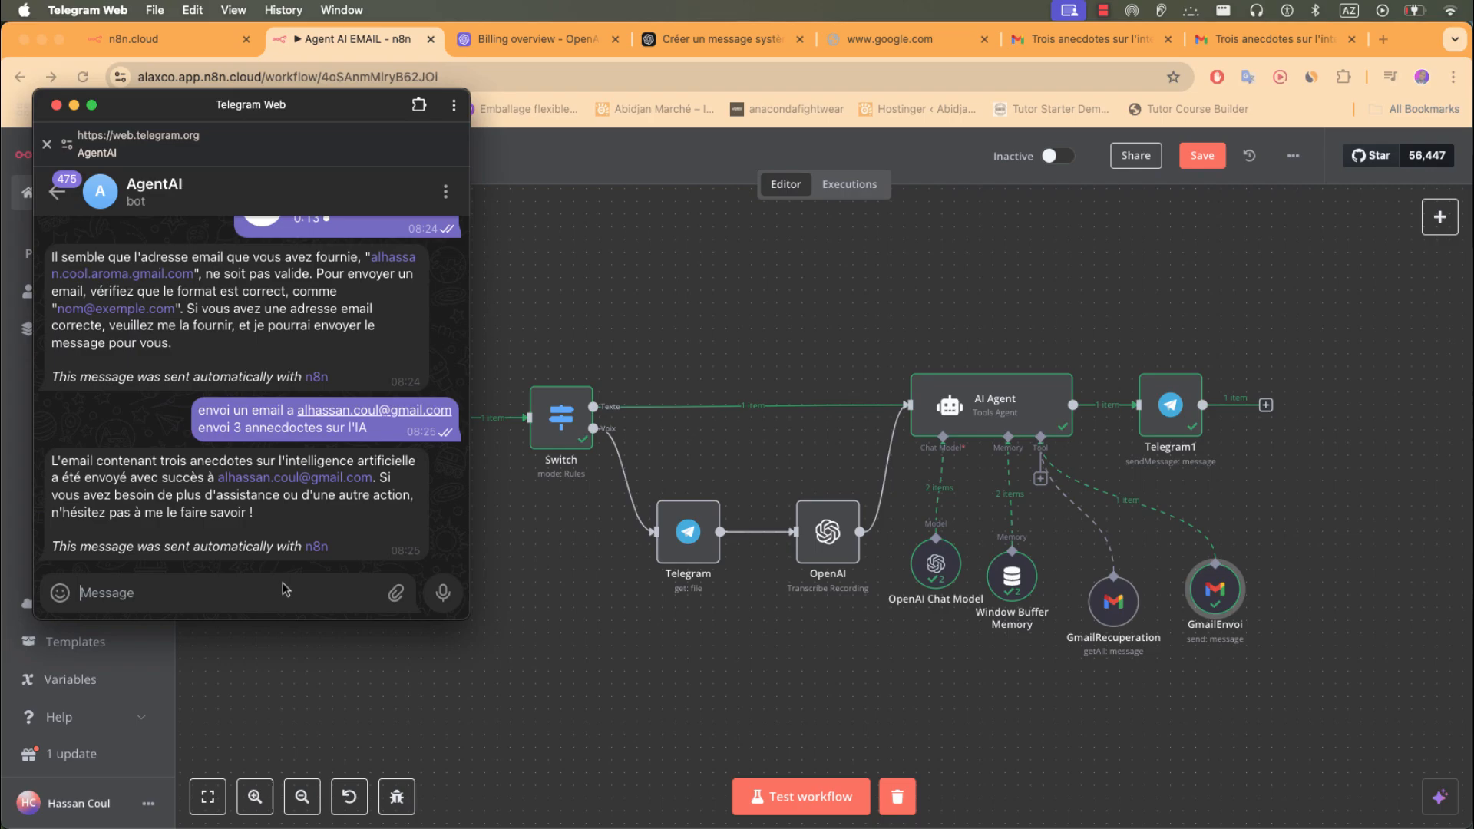
{"action": "type", "text": "envoi un deuxieme email avec 5"}
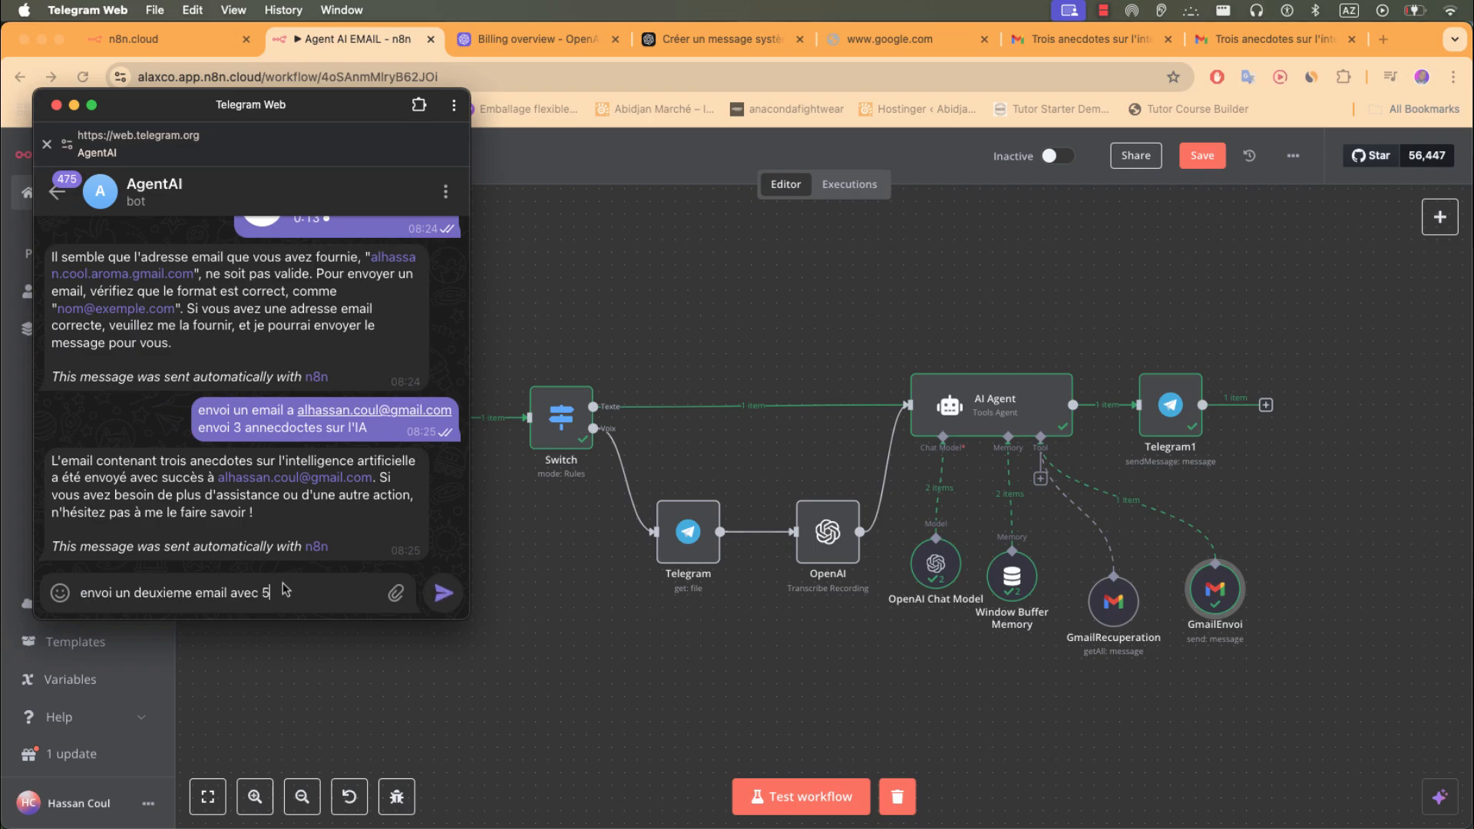
{"action": "type", "text": " autres annecdoctes"}
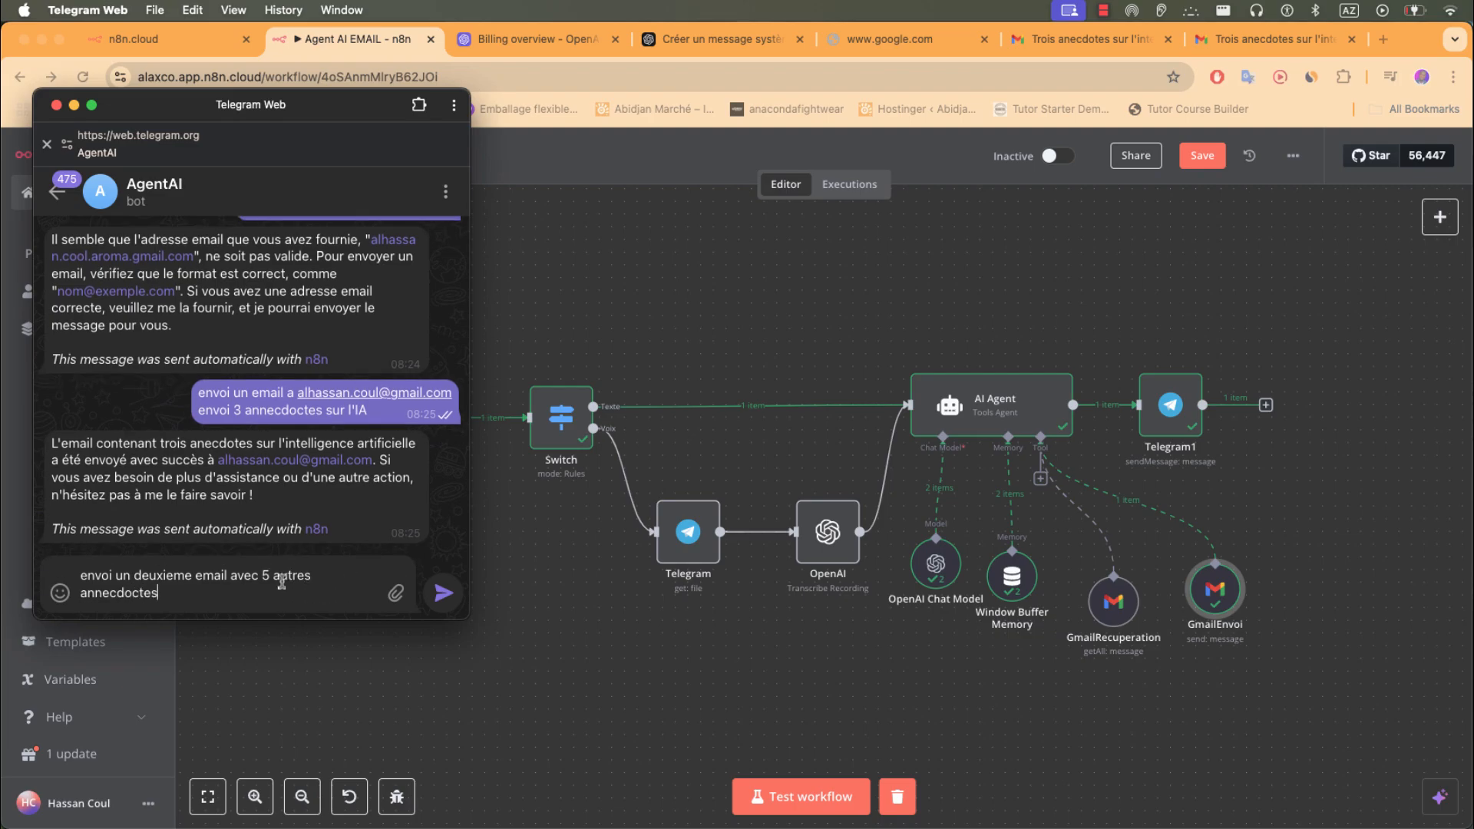
{"action": "key", "text": "Return"}
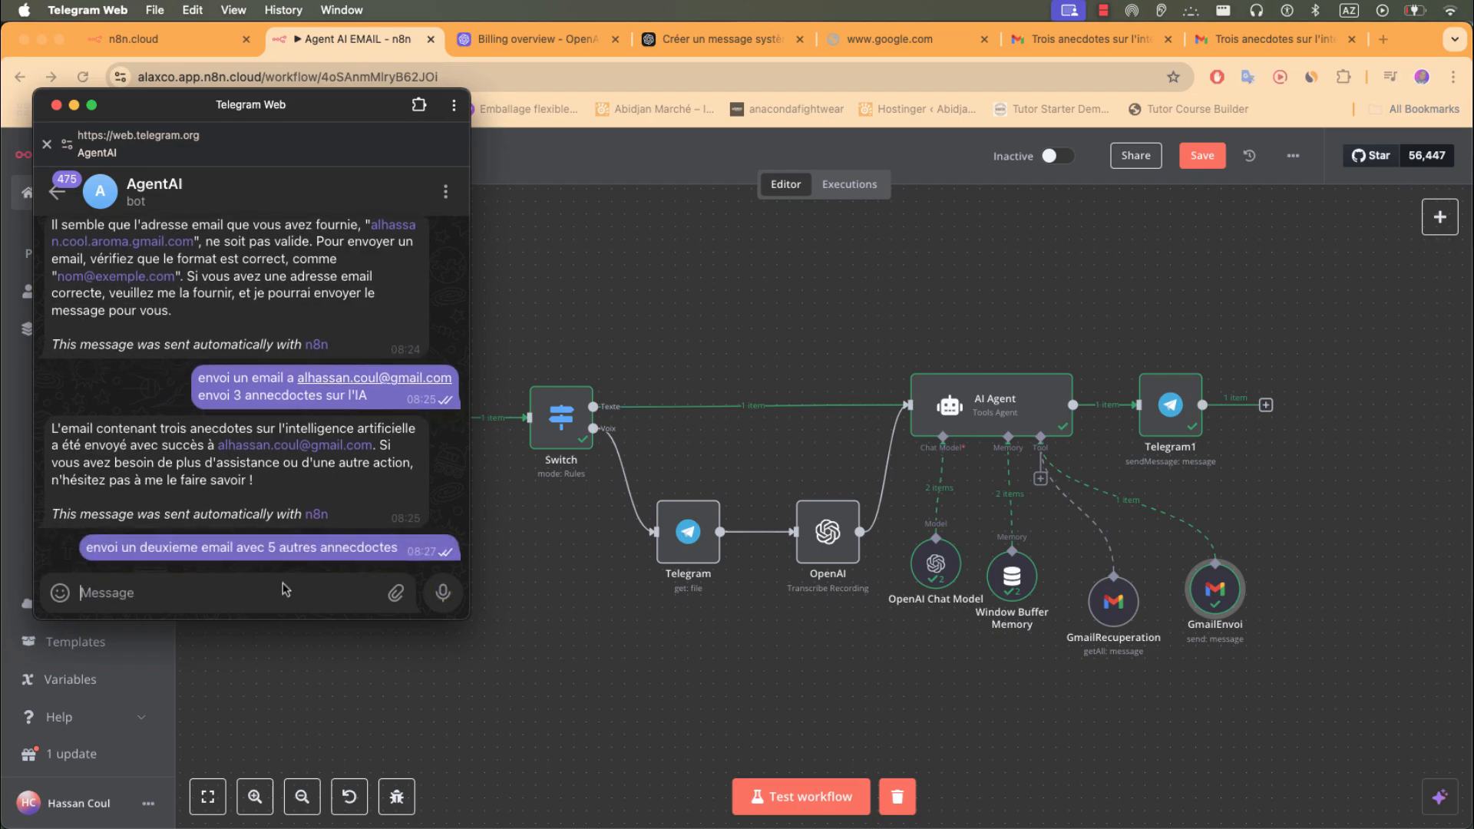
- Run Test workflow to process the request, check the Telegram chat, then save Agent AI EMAIL
{"action": "left_click", "coordinate": [817, 794]}
{"action": "left_click", "coordinate": [817, 795]}
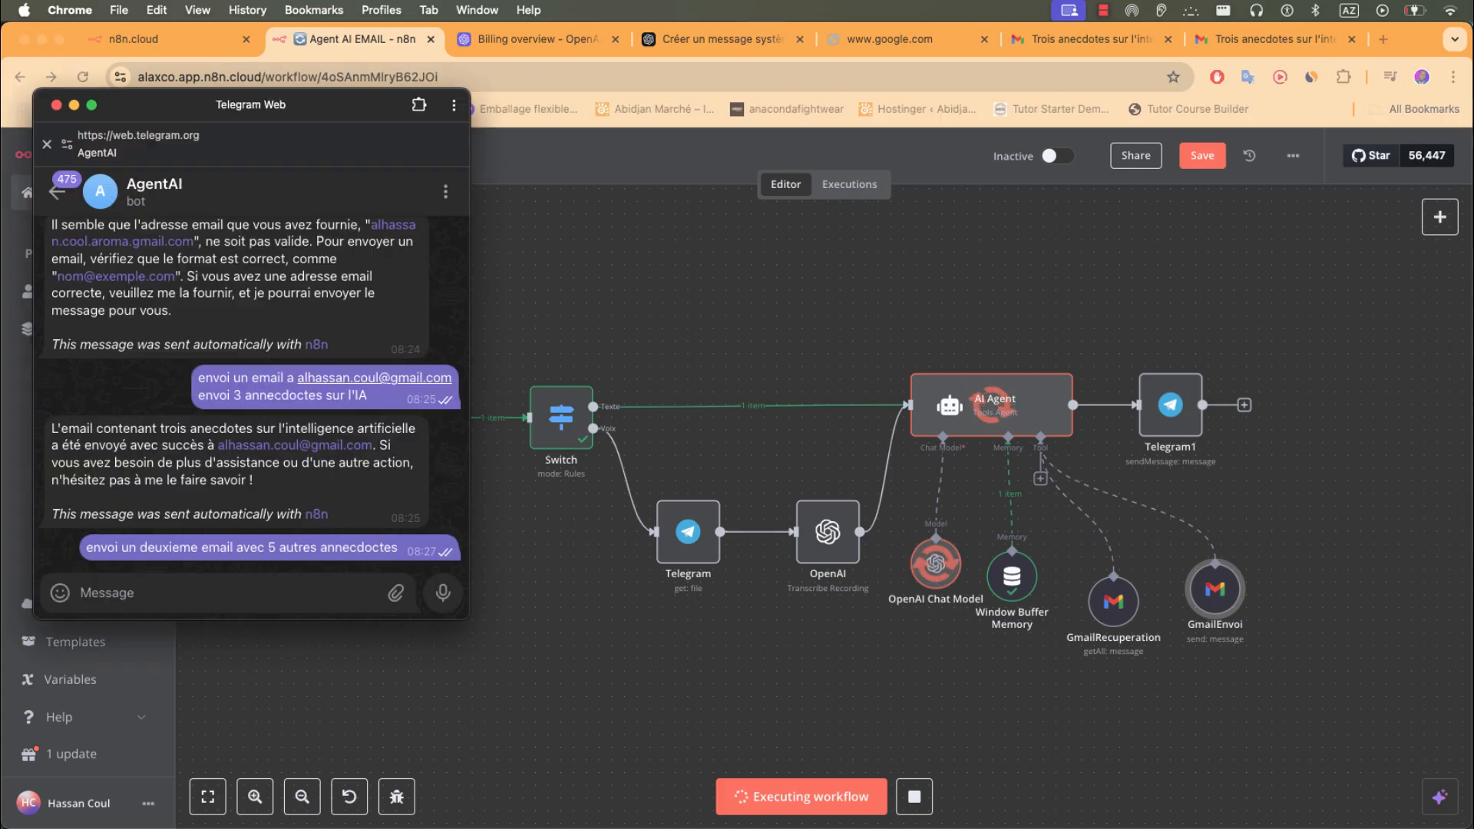
{"action": "key", "text": "super+Tab"}
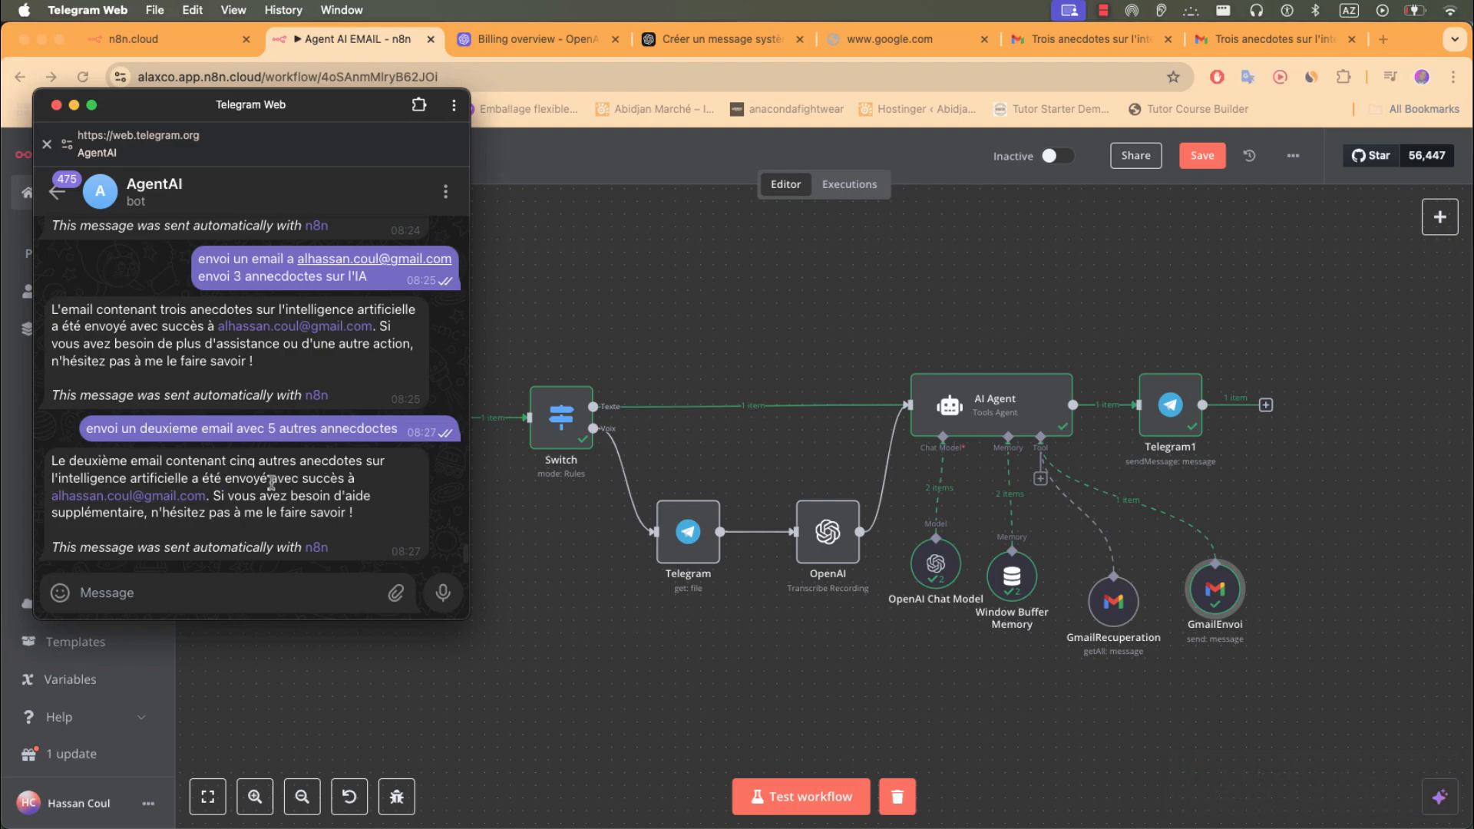
{"action": "double_click", "coordinate": [131, 510]}
{"action": "left_click", "coordinate": [131, 509]}
{"action": "left_click", "coordinate": [1247, 513]}
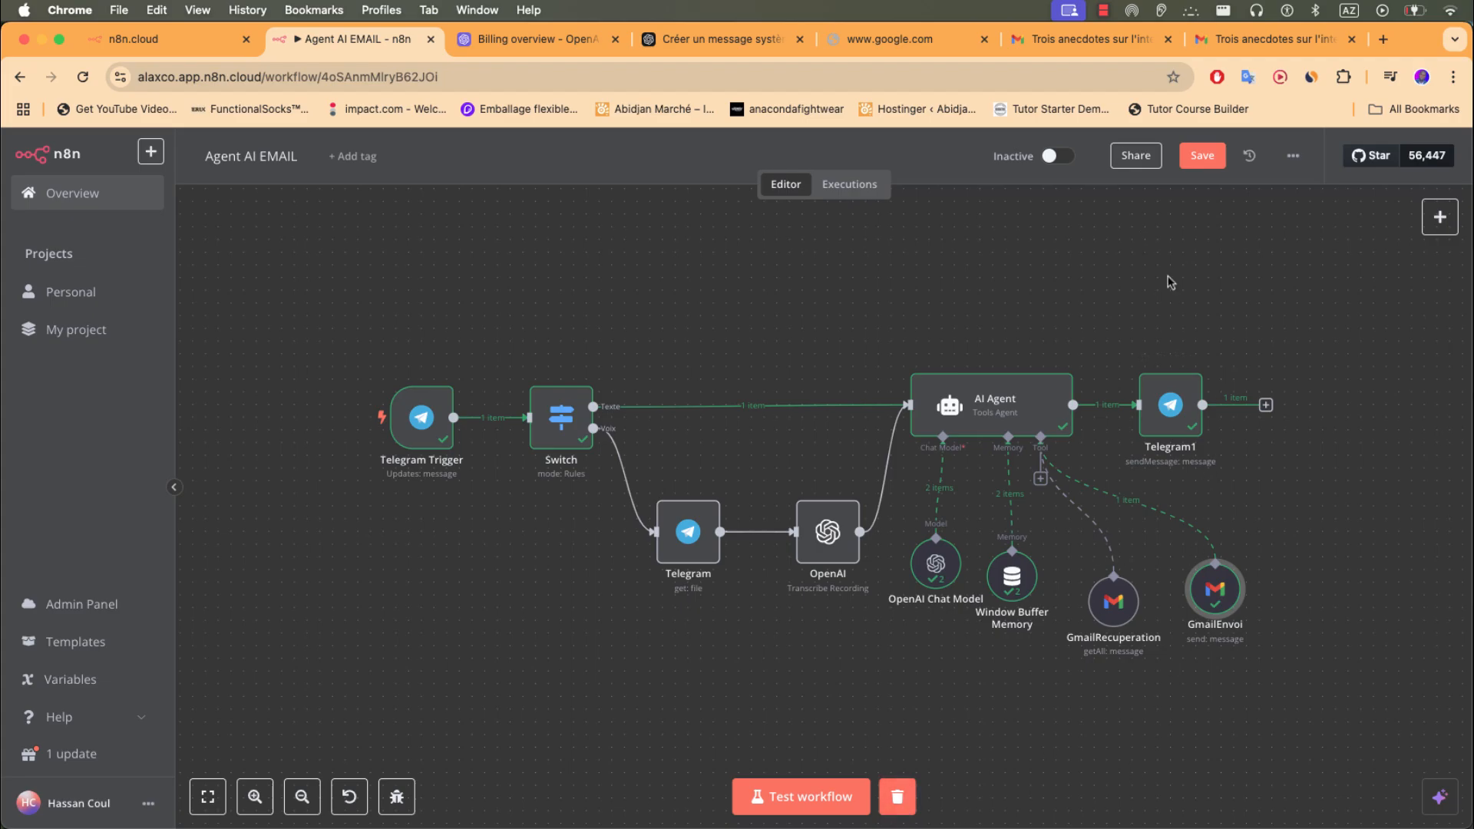
{"action": "left_click", "coordinate": [1202, 159]}
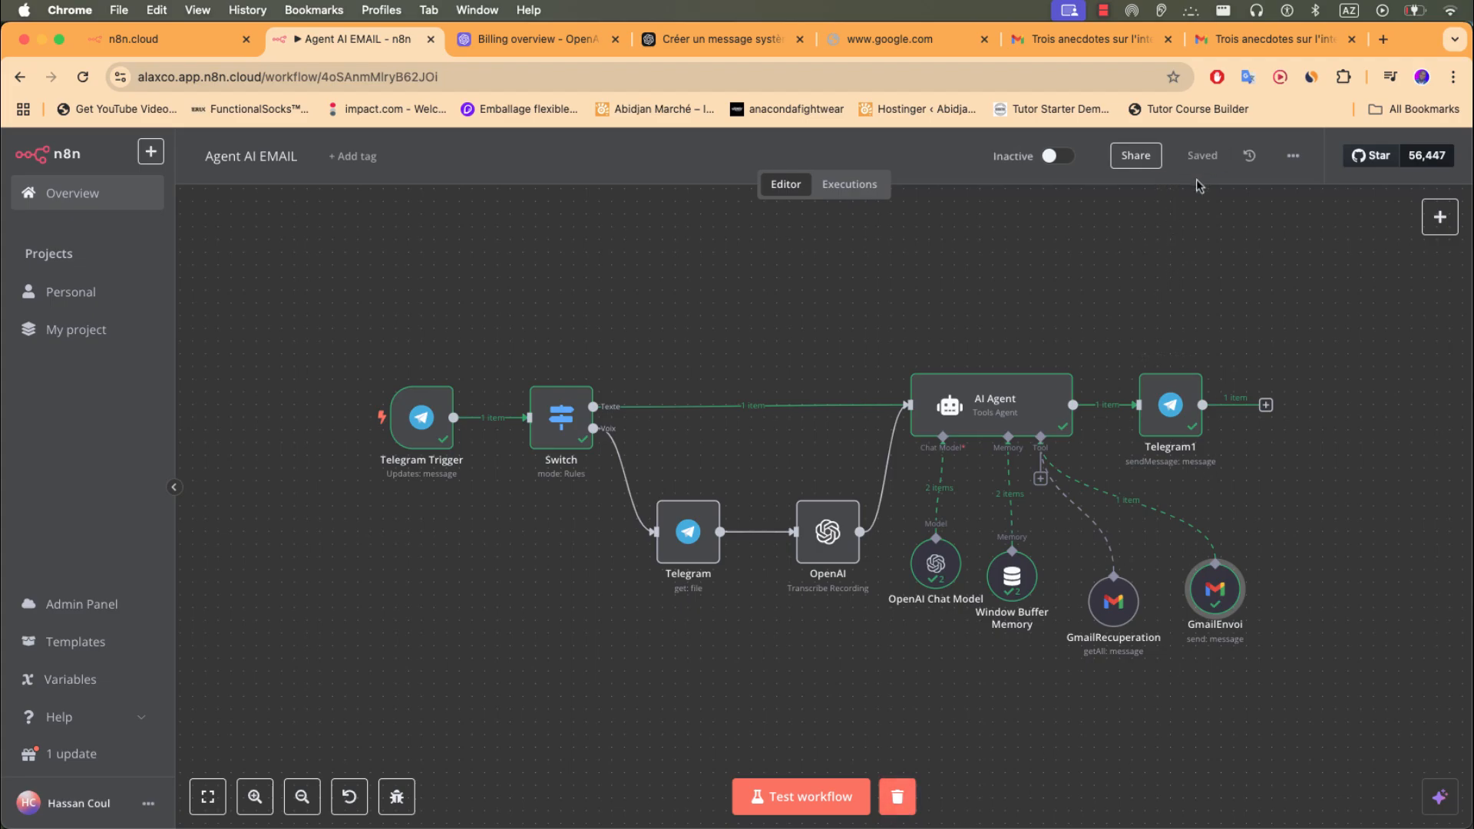